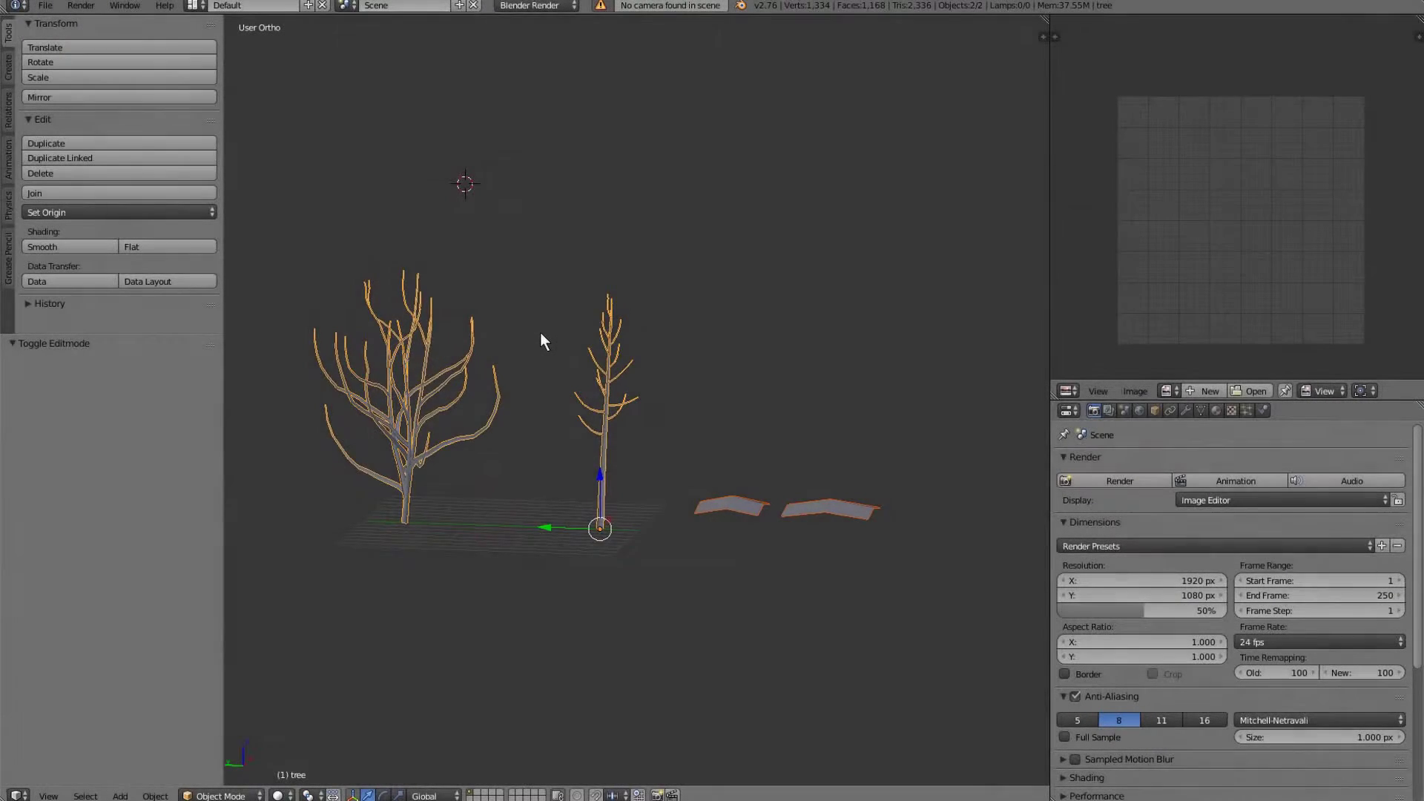
Select the object holding the two leaf planes and apply smooth shading to it.
middle_click_drag(541, 341, 572, 327)
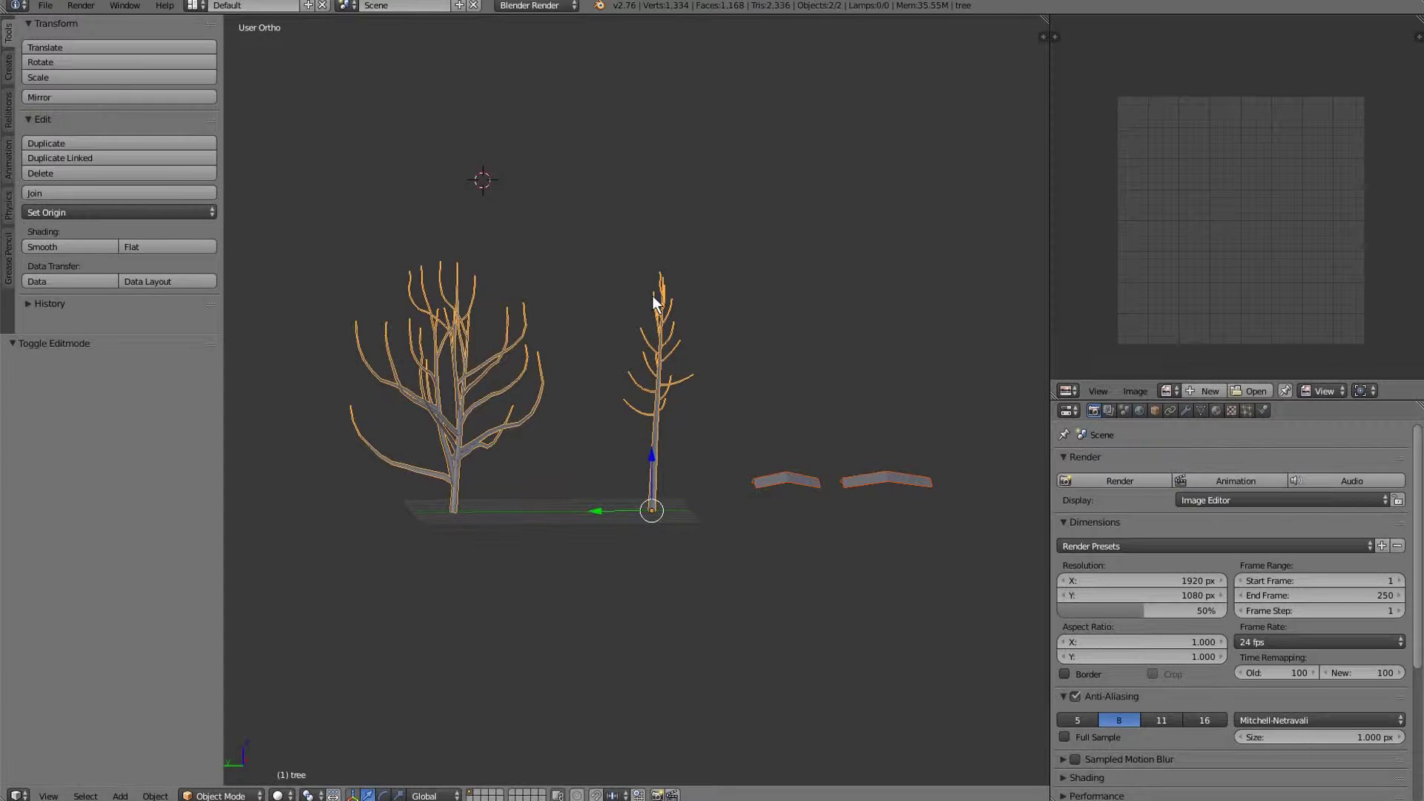
middle_click_drag(652, 297, 648, 339)
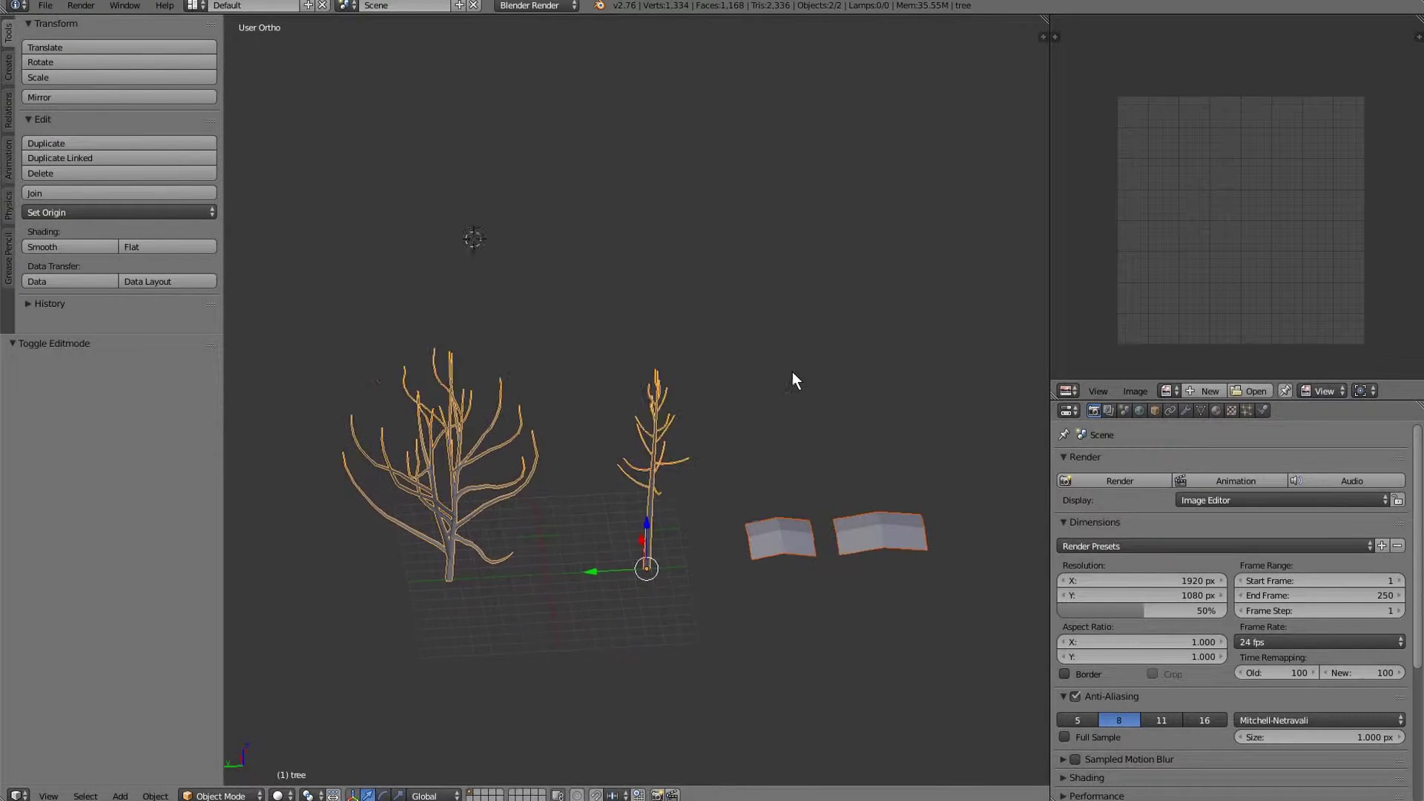
scroll(805, 541, "up", 3)
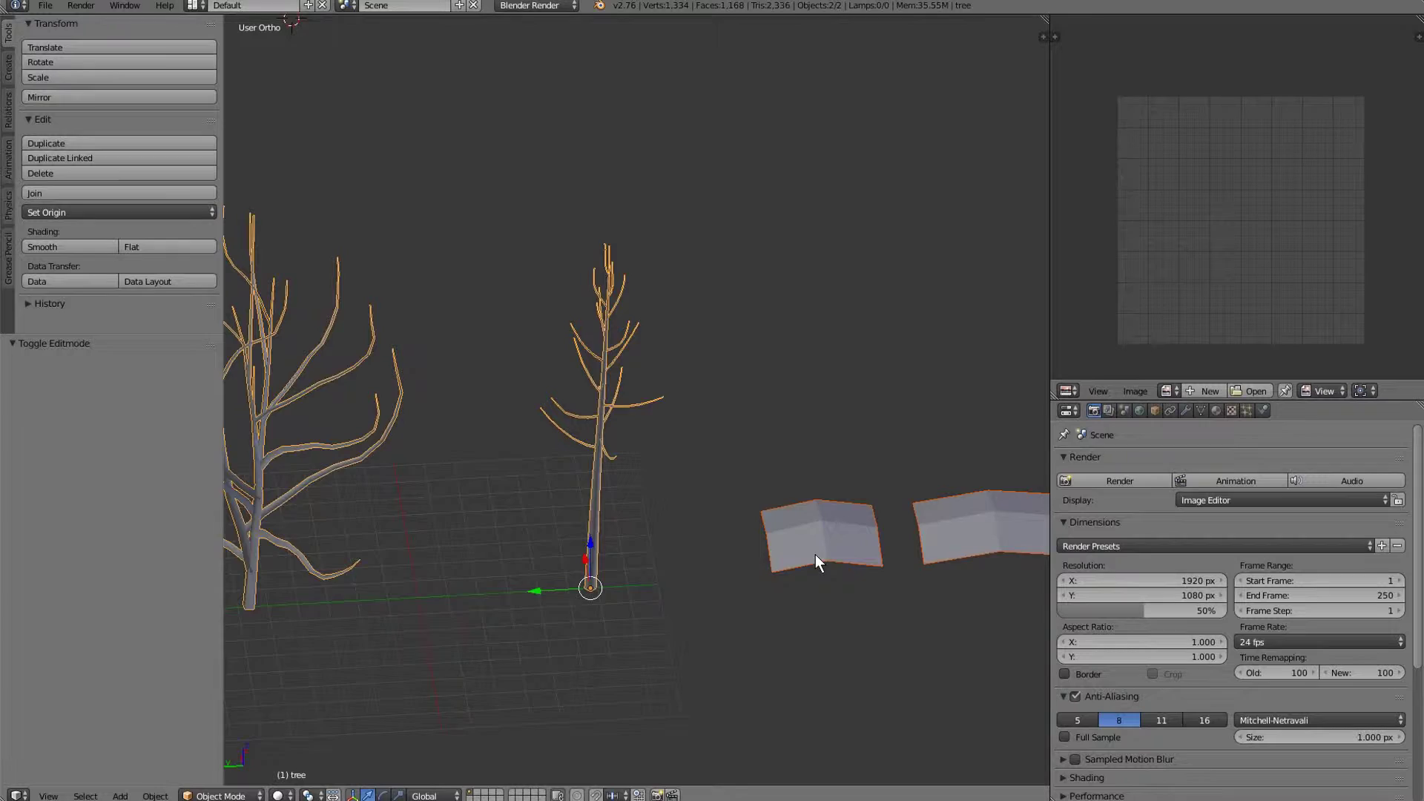
middle_click_drag(816, 554, 834, 554)
right_click(834, 553)
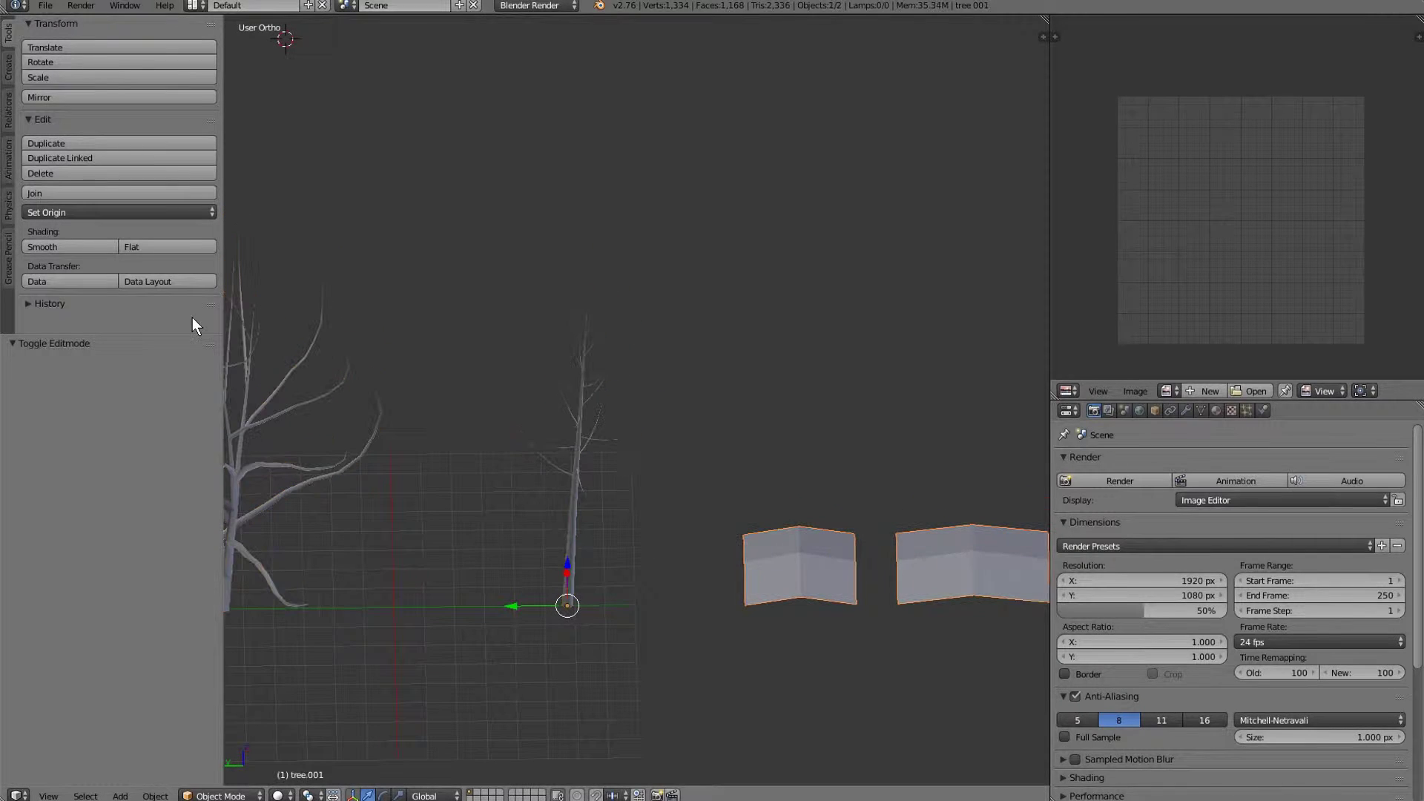
left_click(70, 251)
Create a new material on the leaf planes and name it Leaves.
scroll(721, 616, "down", 3)
middle_click_drag(680, 621, 505, 636, "shift")
scroll(505, 635, "up", 1)
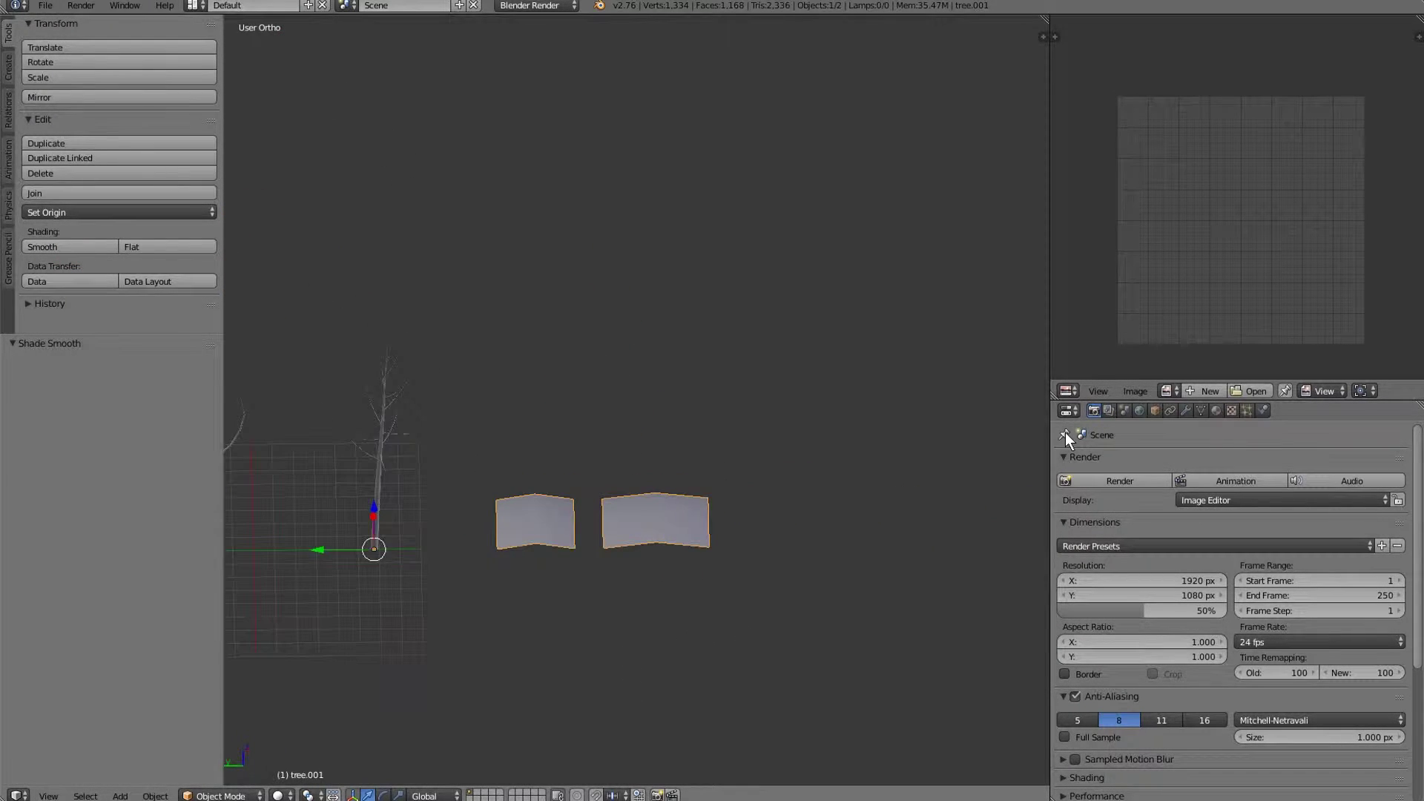
left_click(1217, 411)
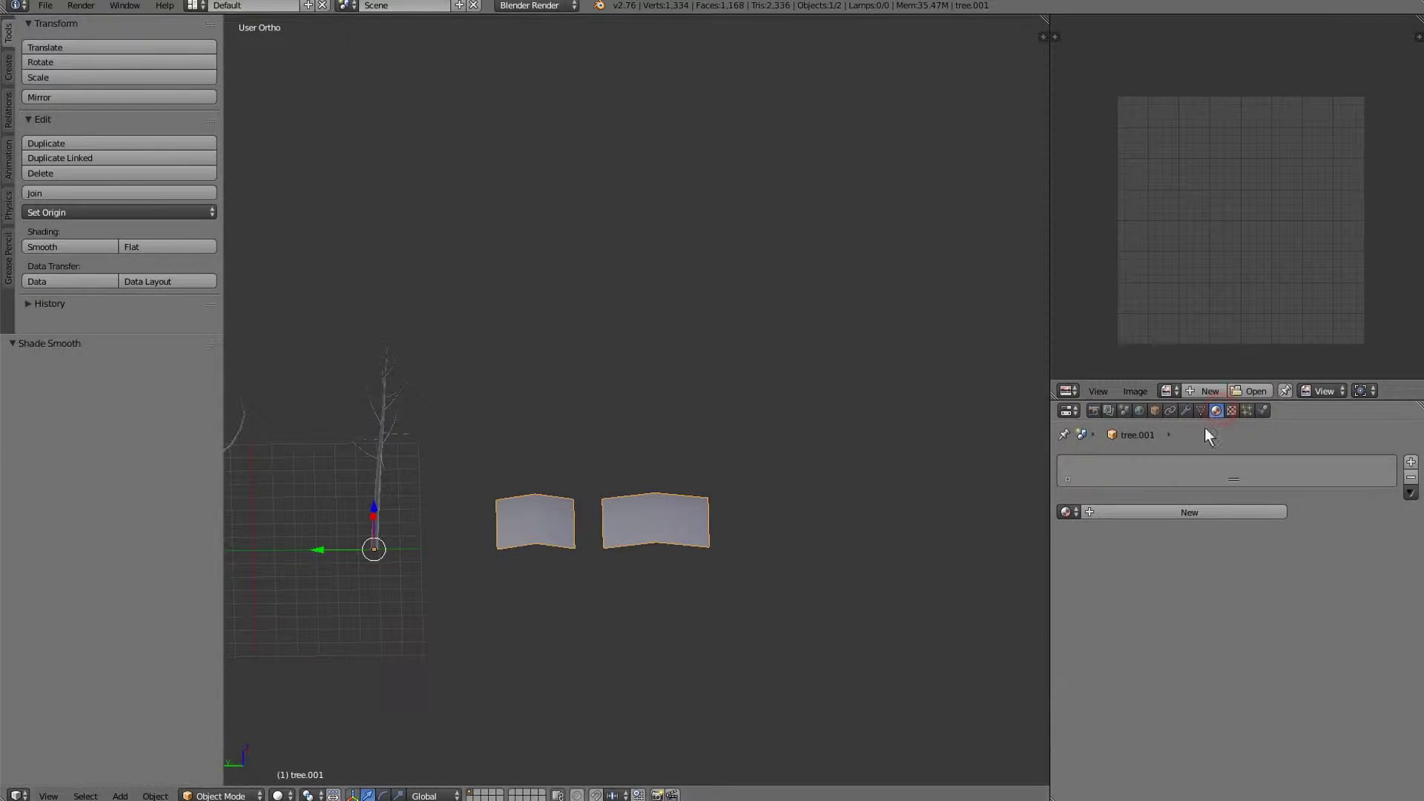
left_click(1173, 512)
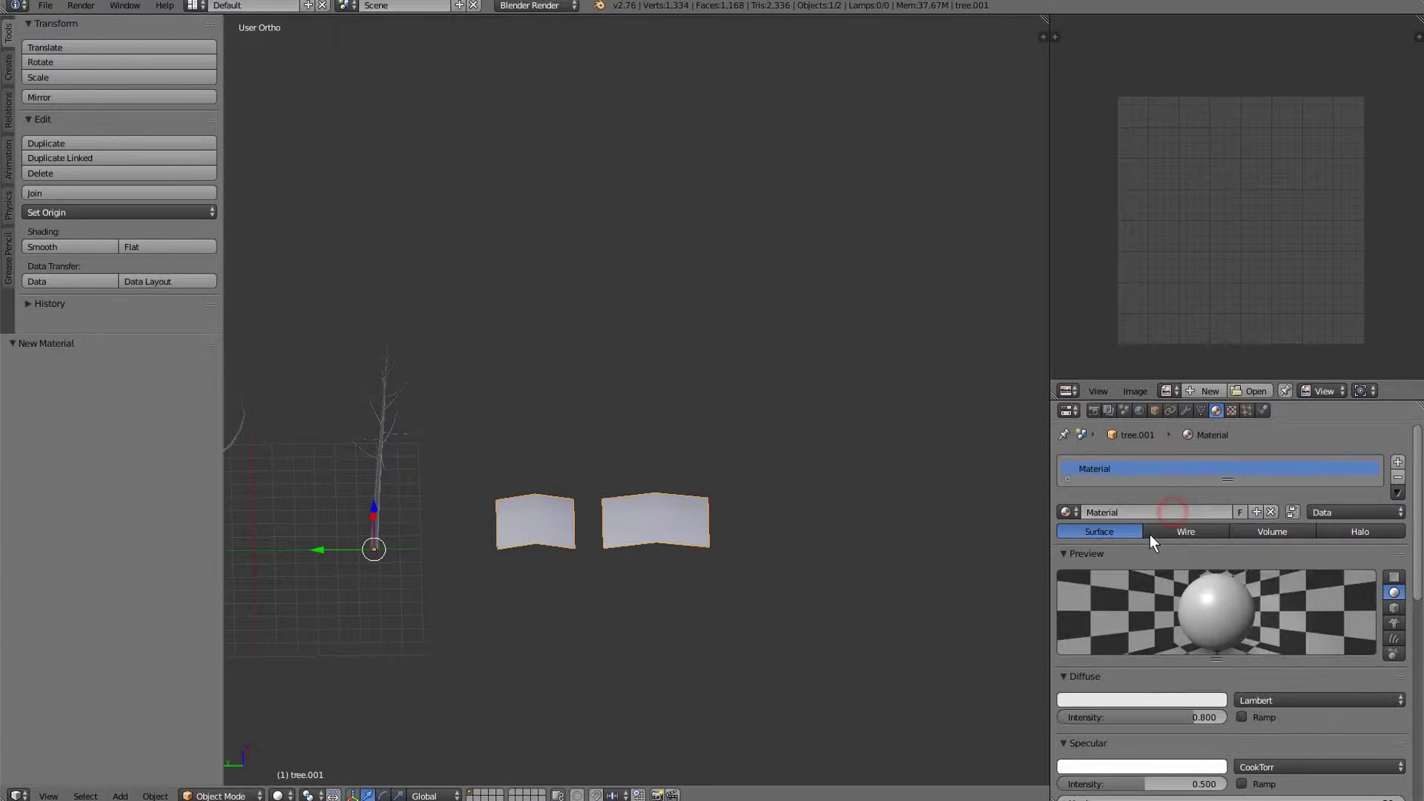
left_click(1151, 512)
type("Laaves")
key("Return")
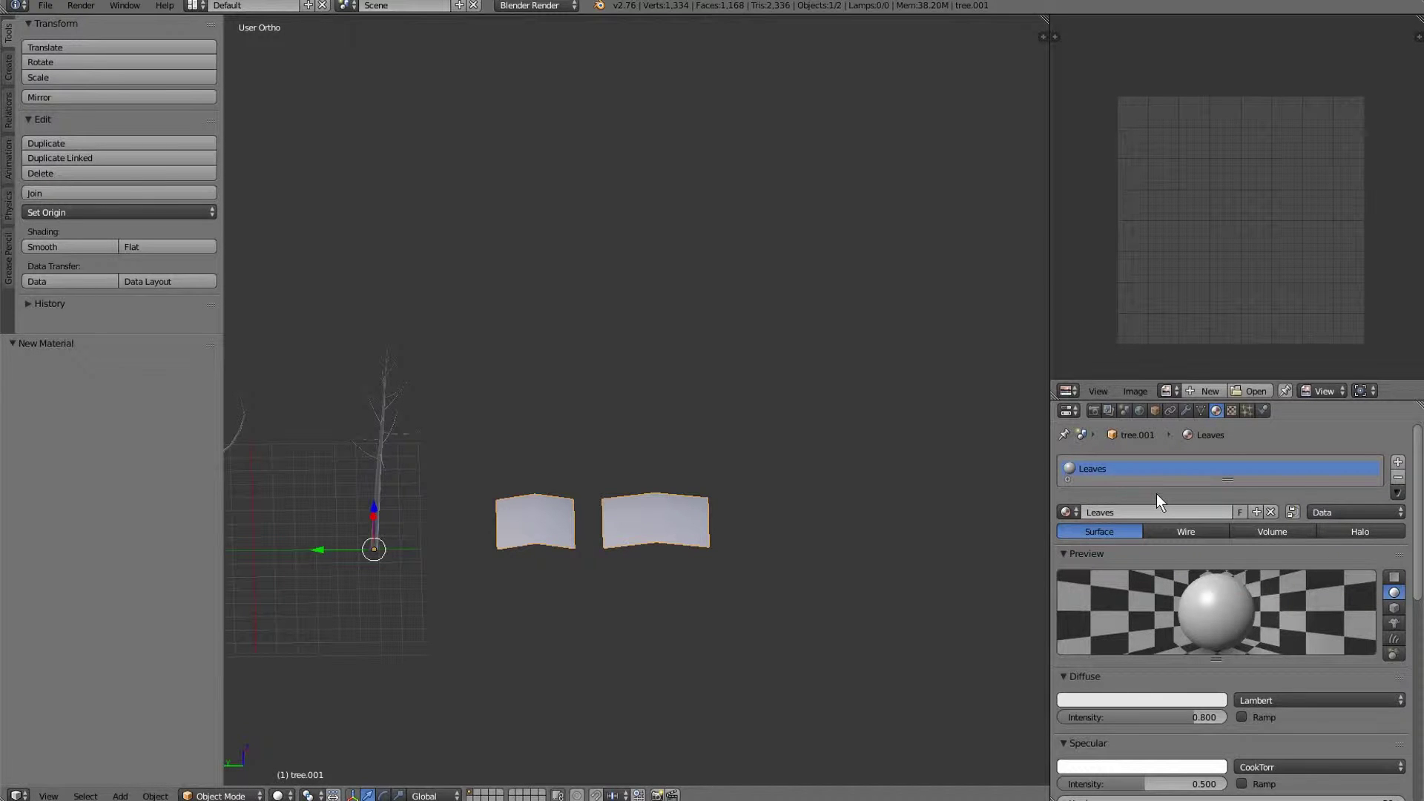
Enable transparency on the Leaves material.
scroll(1206, 589, "down", 9)
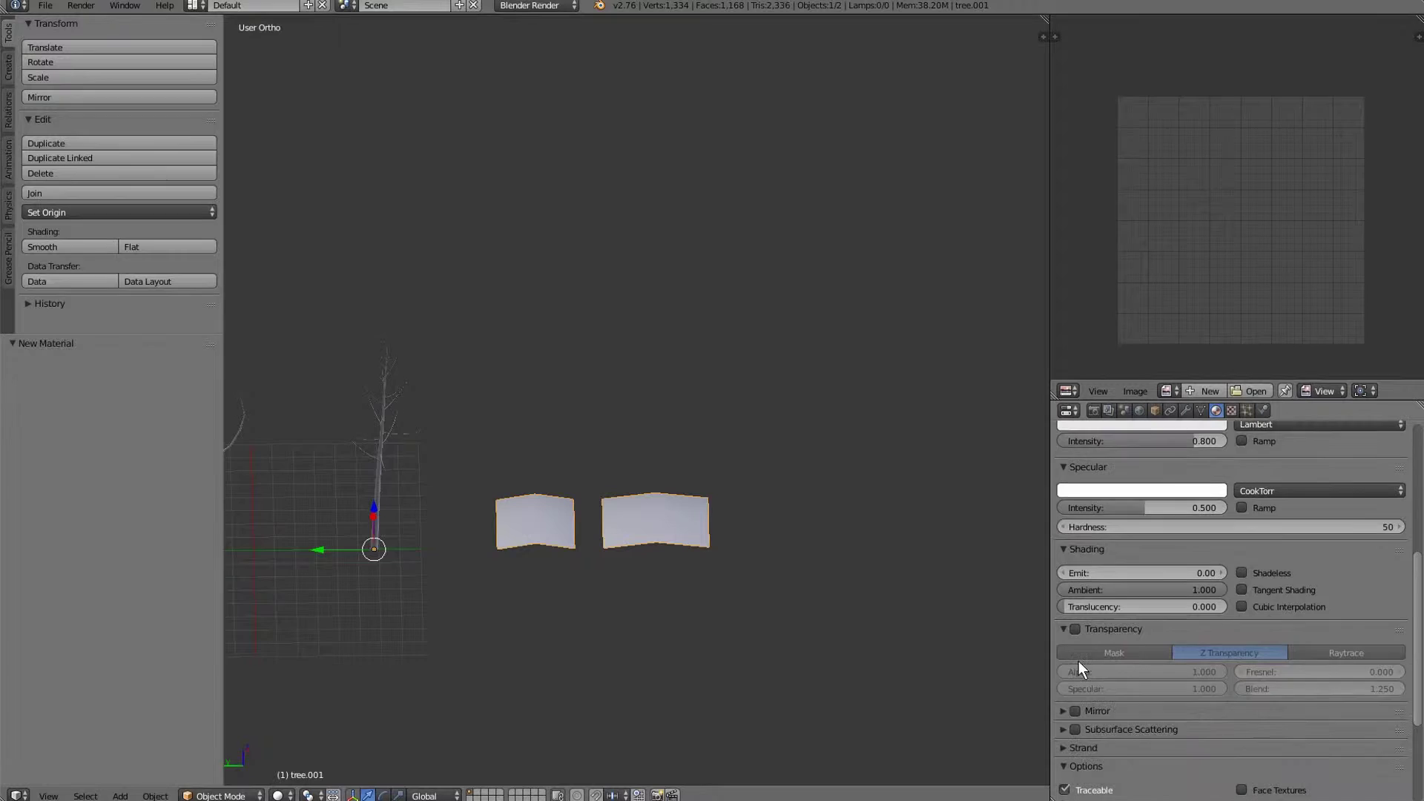
left_click(1079, 632)
scroll(1199, 678, "down", 5)
scroll(1199, 679, "down", 1)
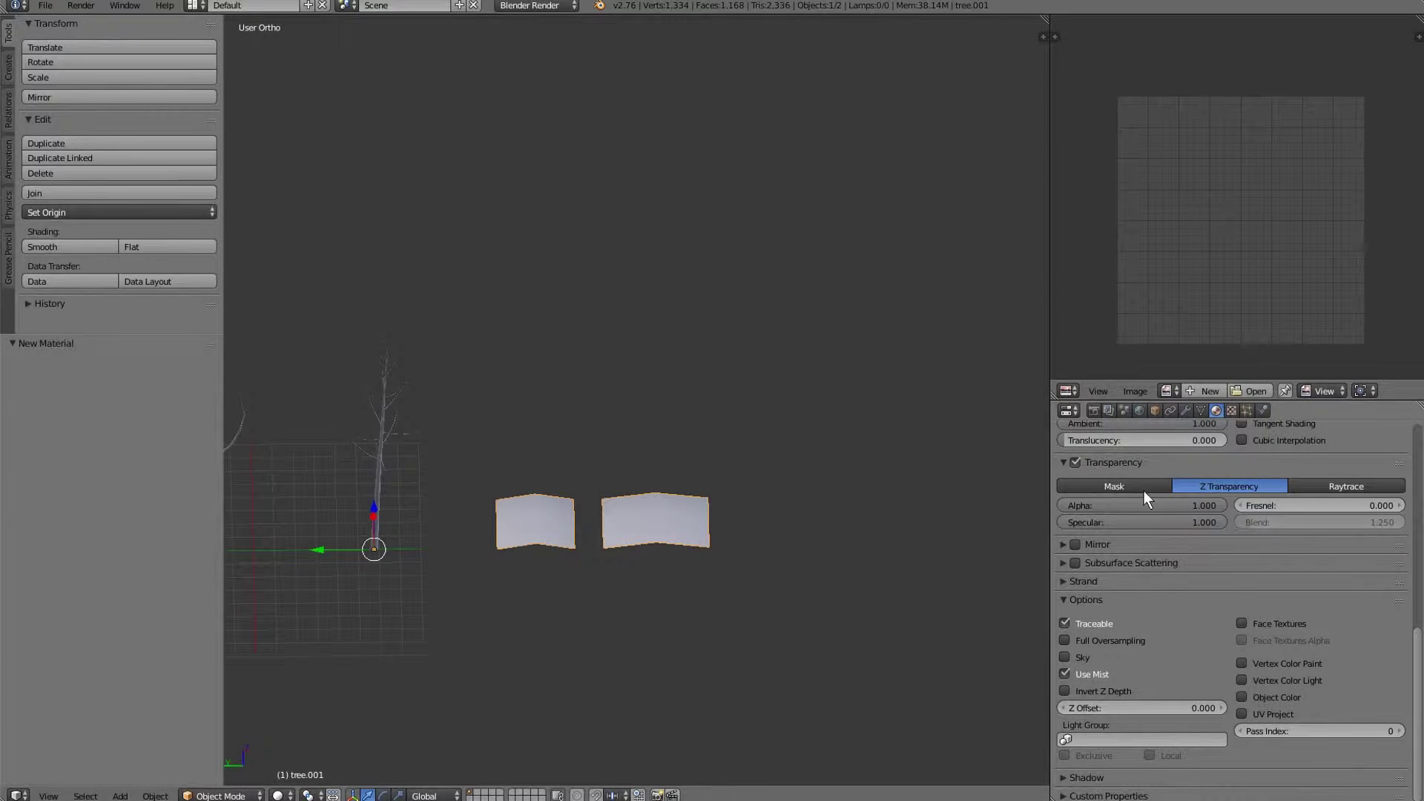
Switch the render engine to Blender Game and set the viewport shading mode to GLSL.
left_click(557, 8)
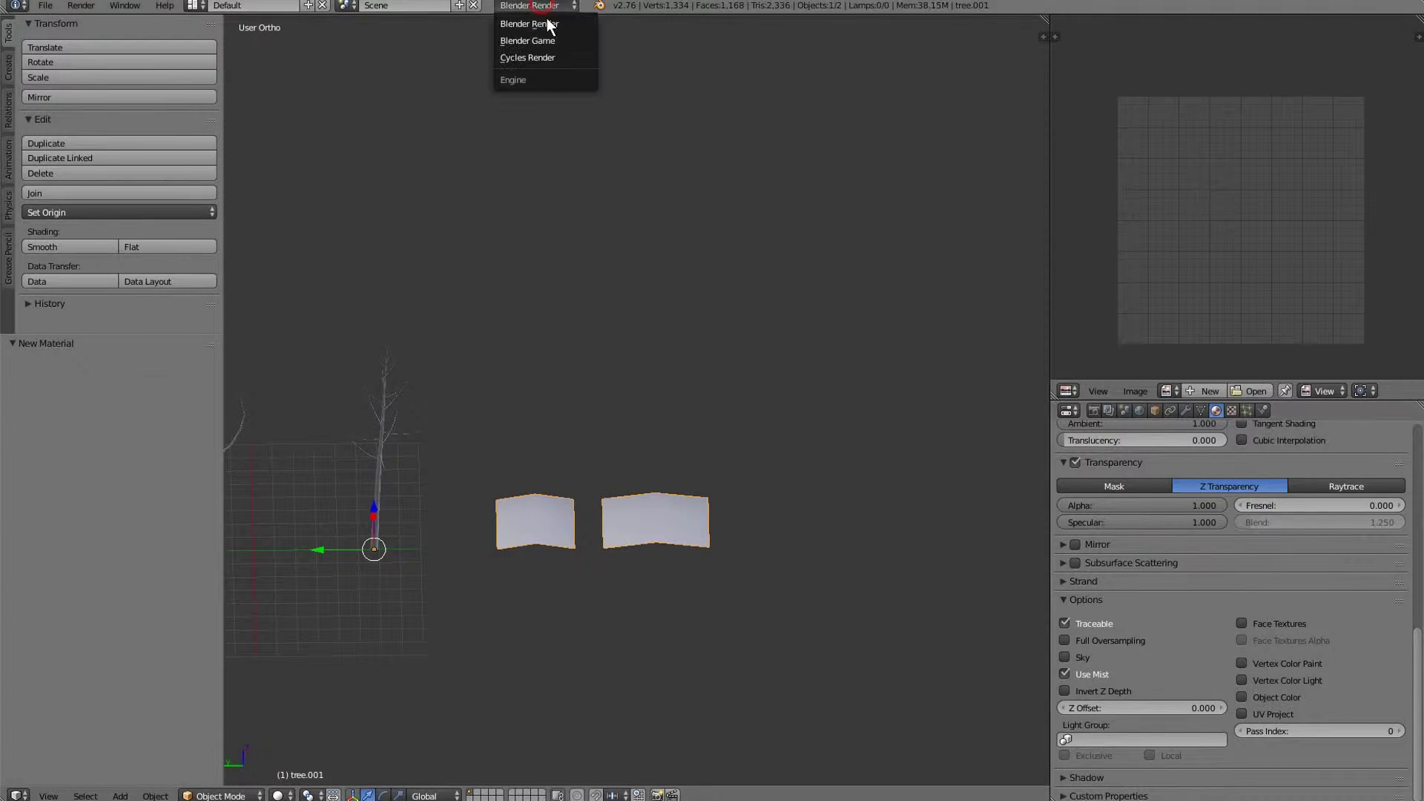
left_click(547, 41)
key("n")
scroll(880, 501, "down", 5)
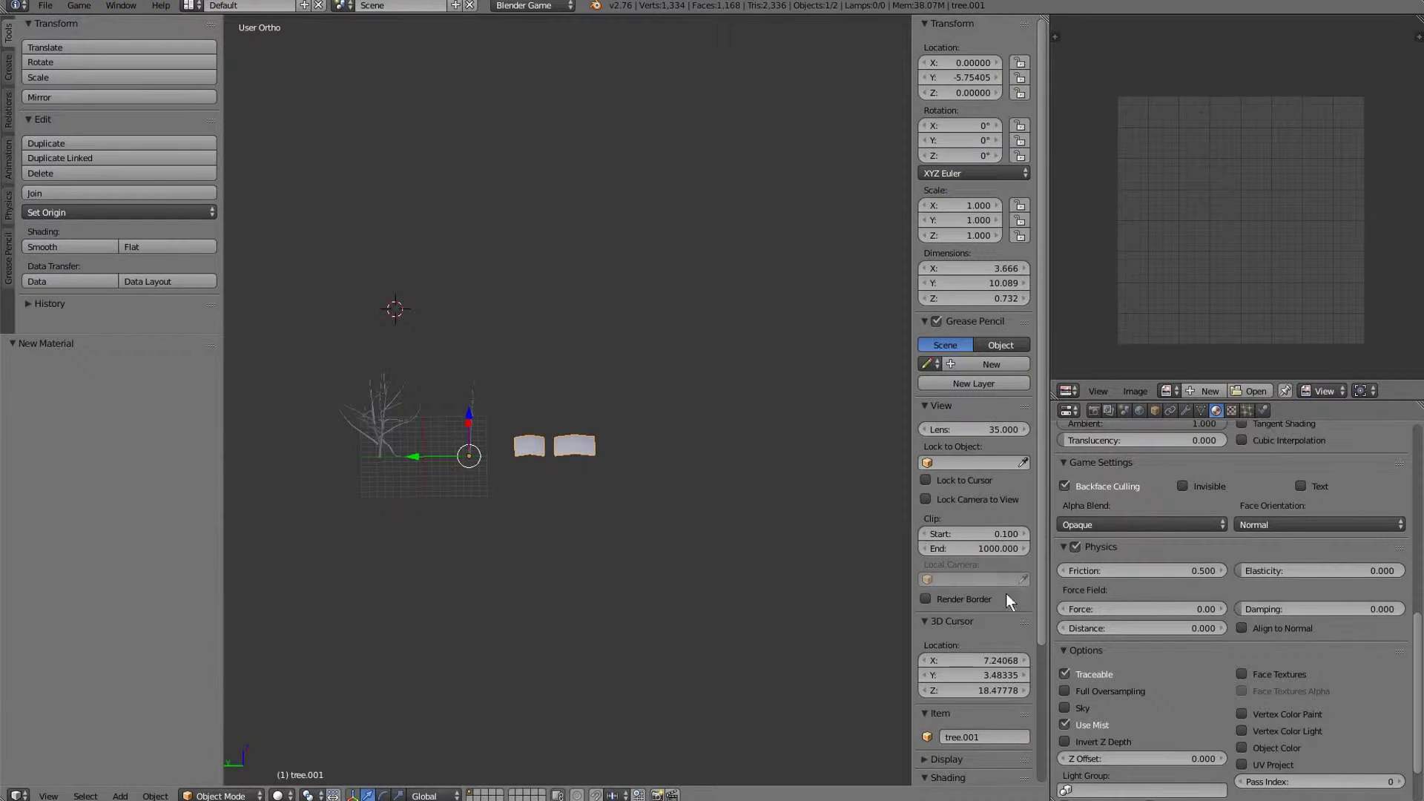
scroll(1006, 593, "down", 5)
left_click(974, 633)
left_click(955, 596)
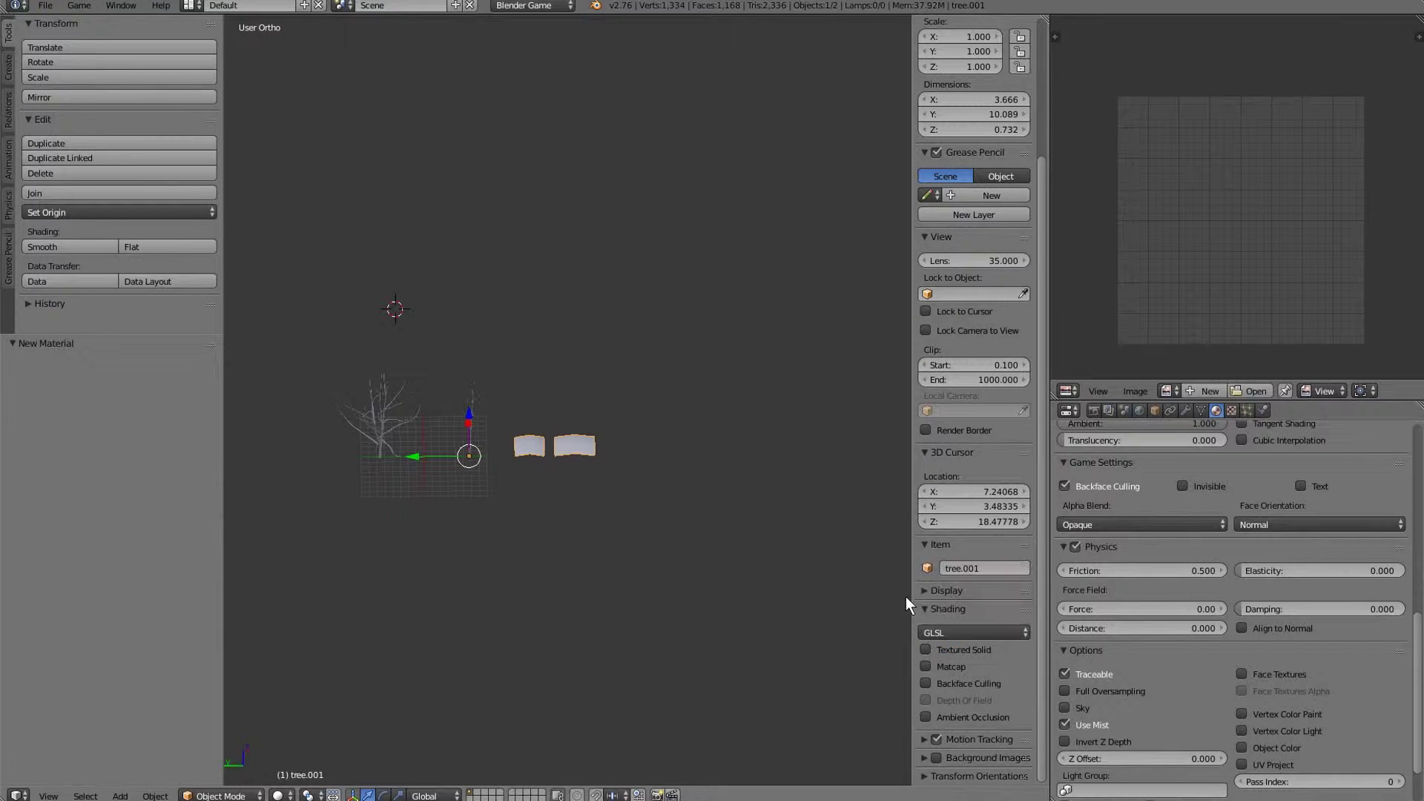
key("n")
Show the texture slots of the Leaves material and inspect the leaf planes in the viewport.
scroll(1290, 558, "up", 8)
scroll(1262, 461, "up", 4)
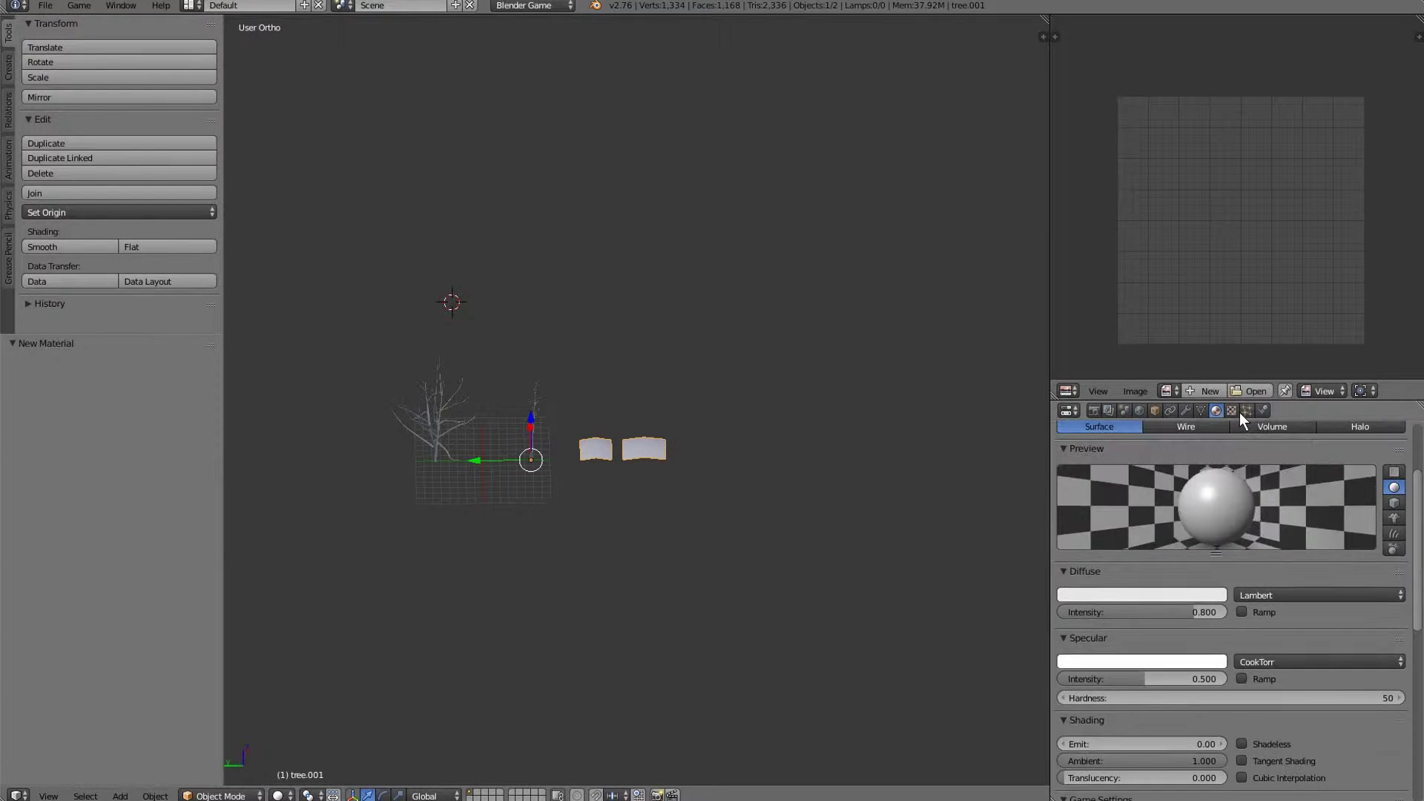
left_click(1231, 410)
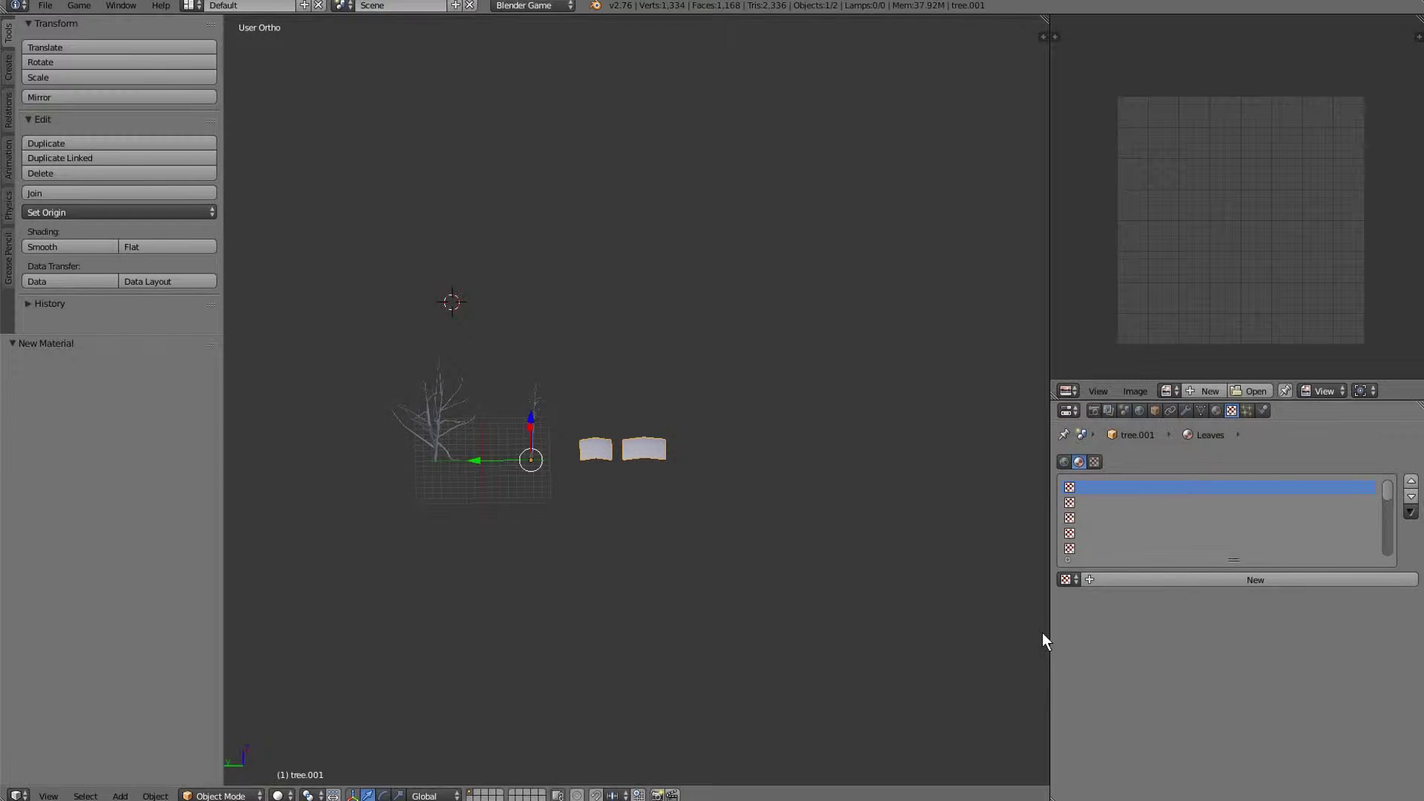
scroll(701, 563, "up", 4)
middle_click_drag(701, 564, 742, 567)
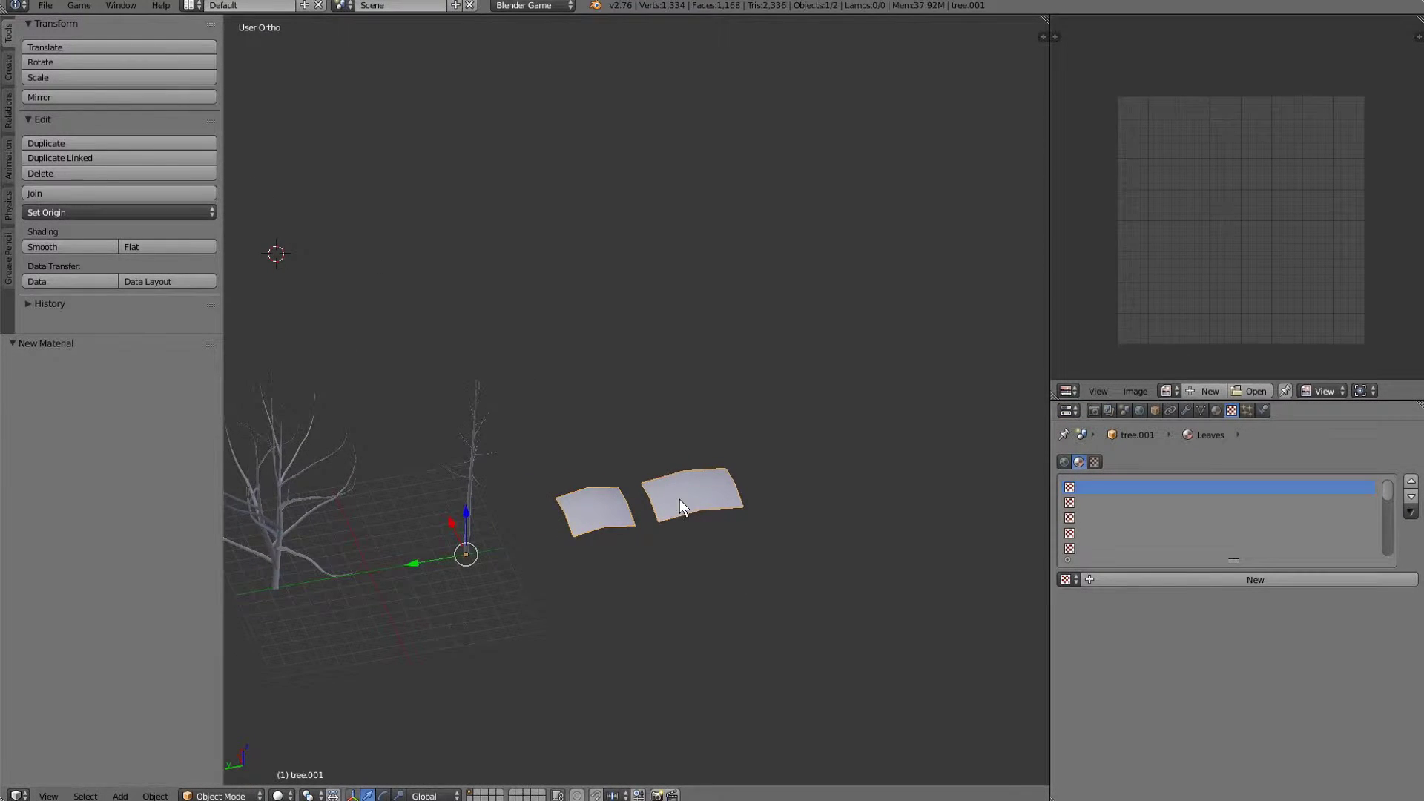
middle_click_drag(680, 500, 1054, 575)
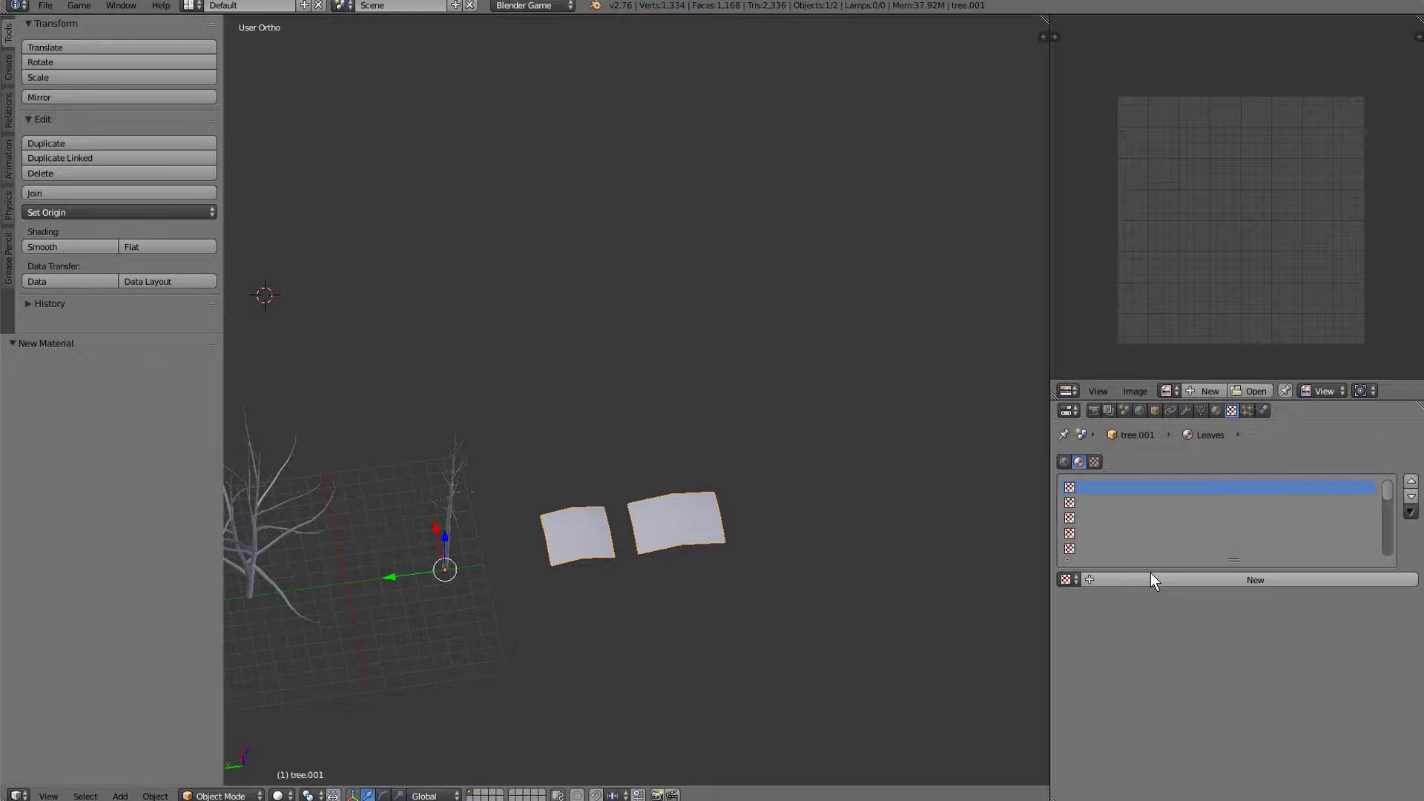
Enter Edit Mode and select all linked geometry of the larger leaf plane.
key("Tab")
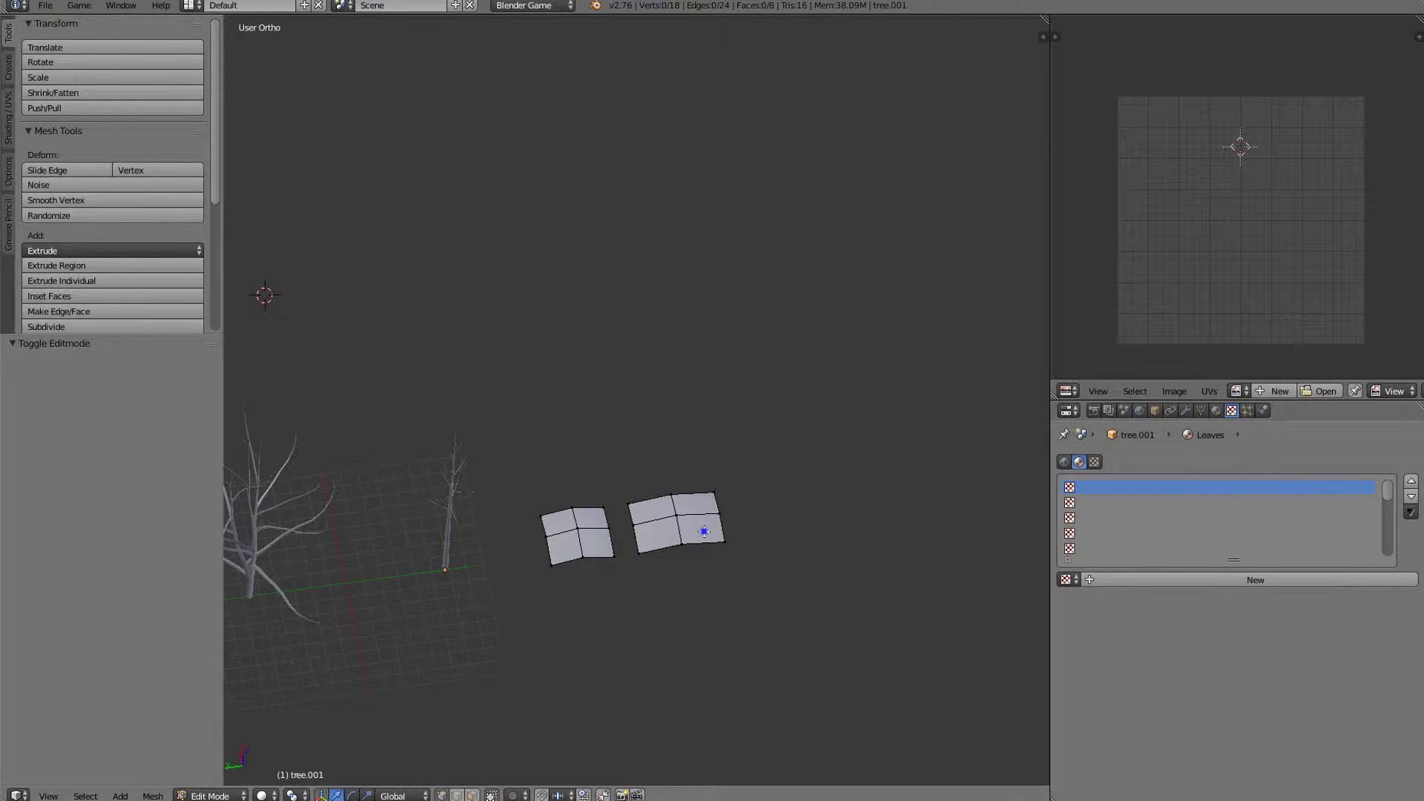
right_click(704, 531)
key("ctrl+l")
Try resetting the larger leaf plane's UVs and projecting them from the current angled view to bounds.
key("u")
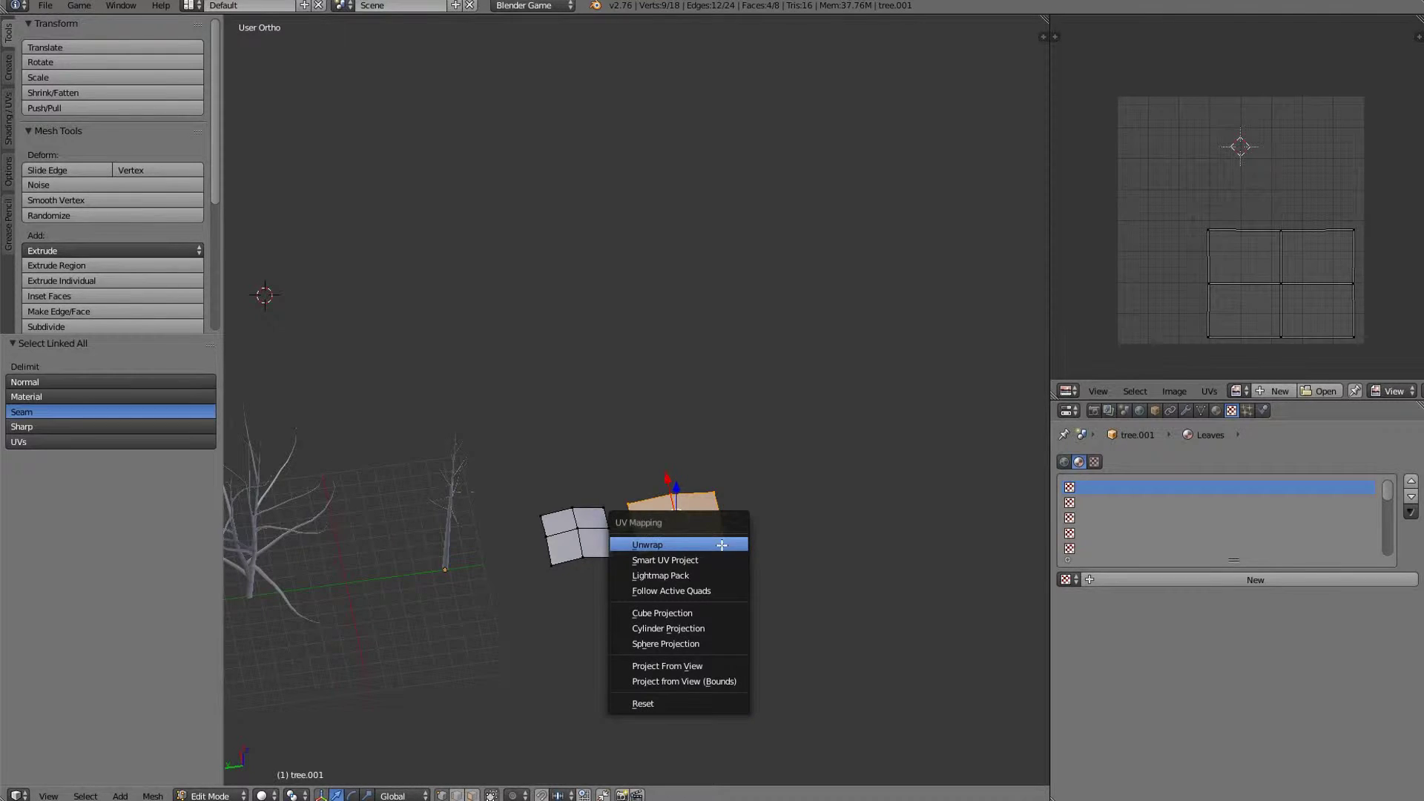
left_click(646, 704)
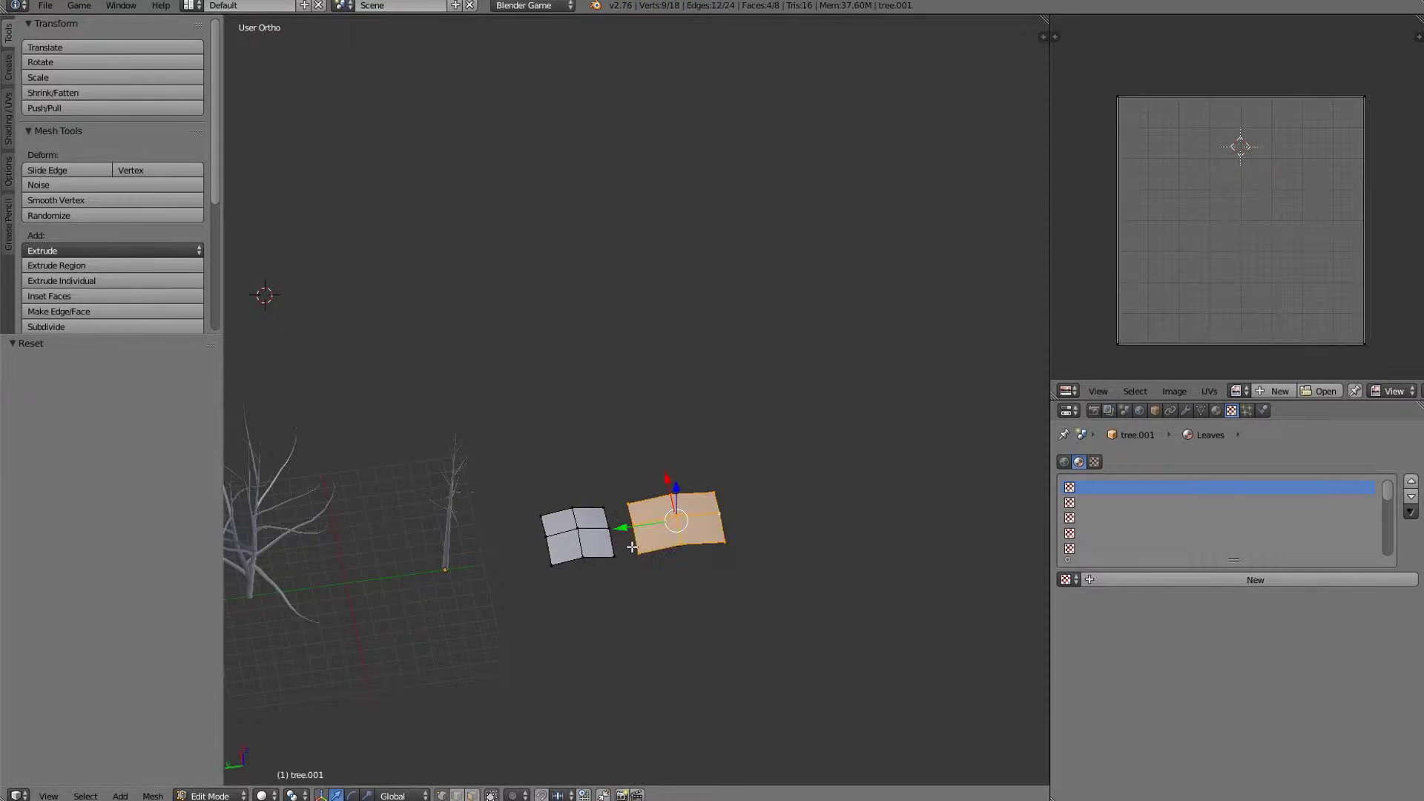
key("u")
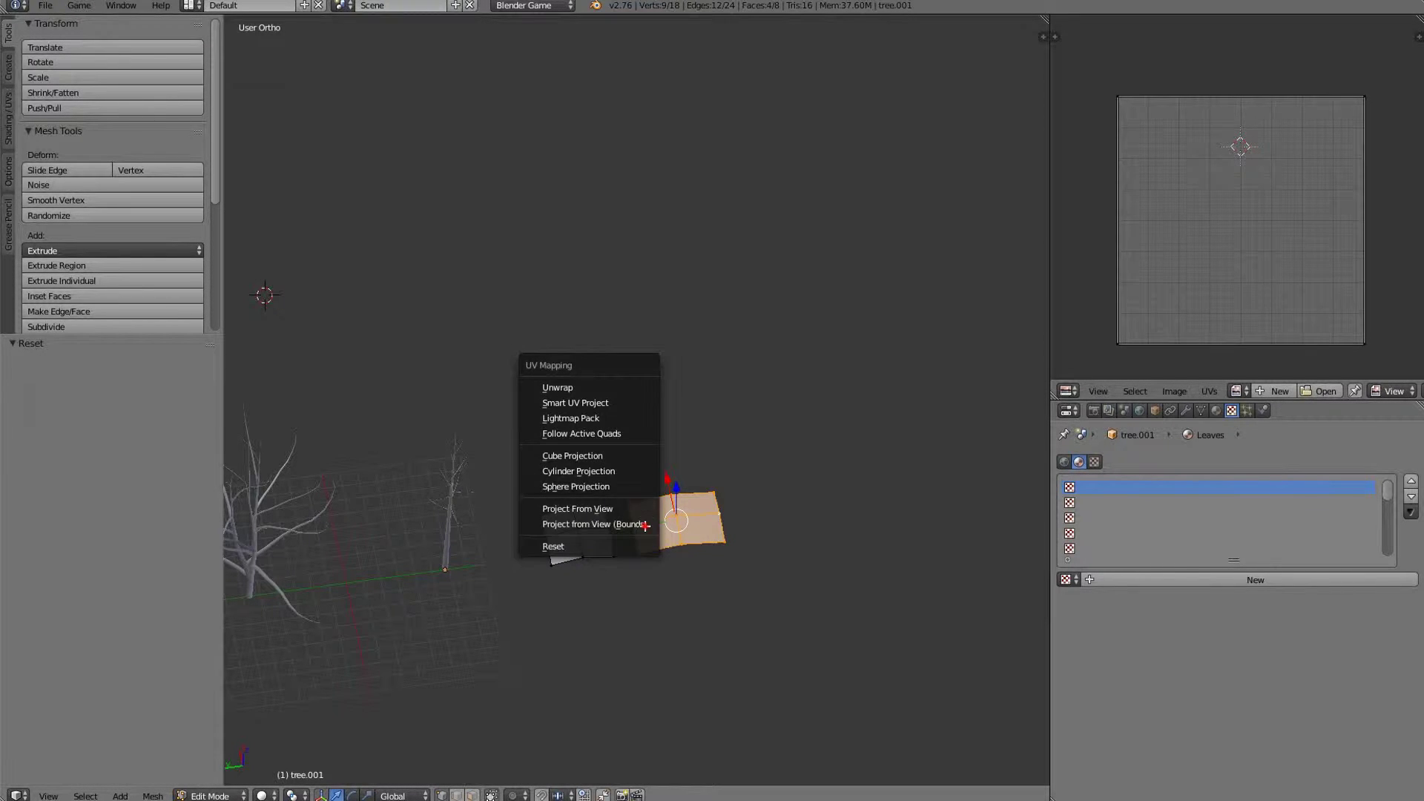
left_click(660, 517)
Unwrap the larger leaf plane from the top view with Project from View (Bounds).
key("KP_7")
key("u")
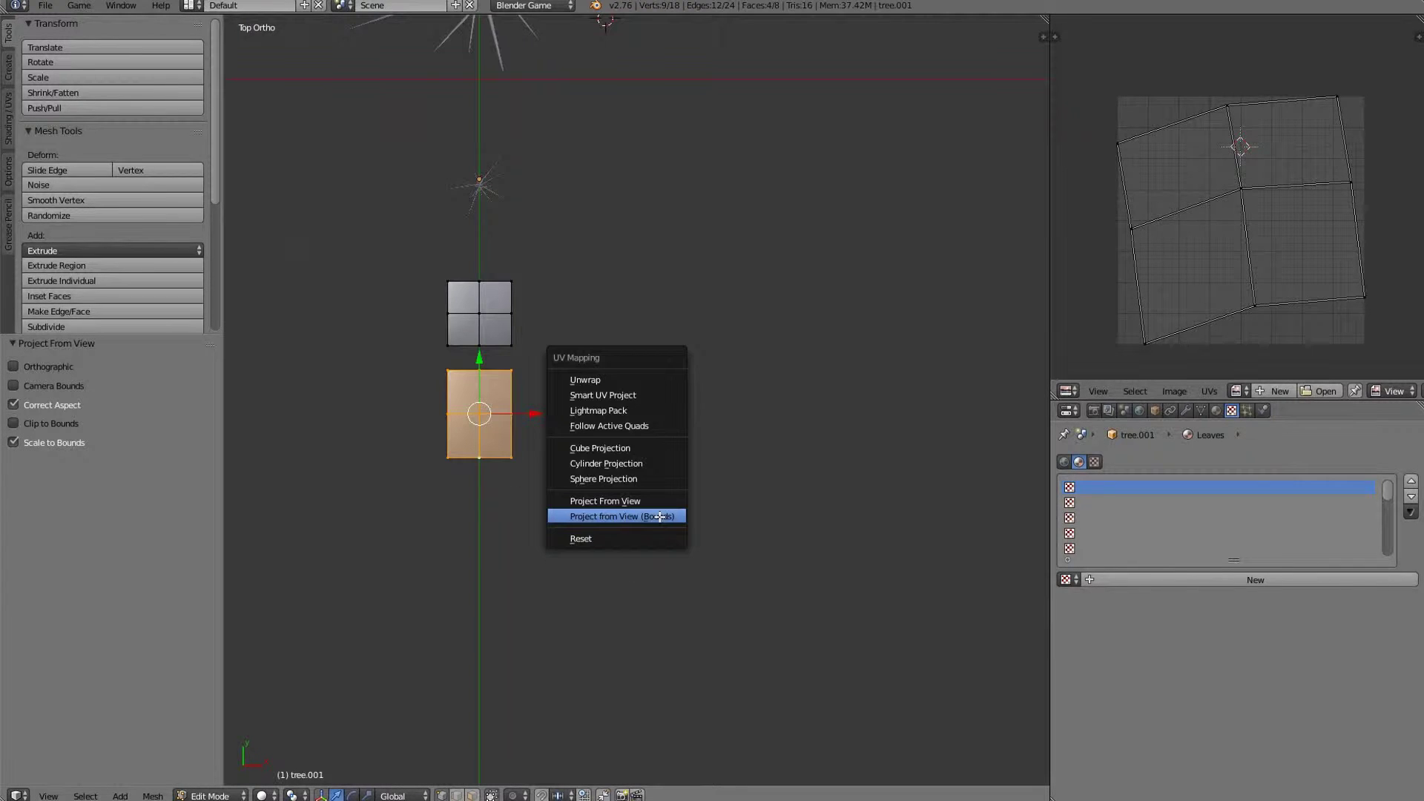
left_click(658, 513)
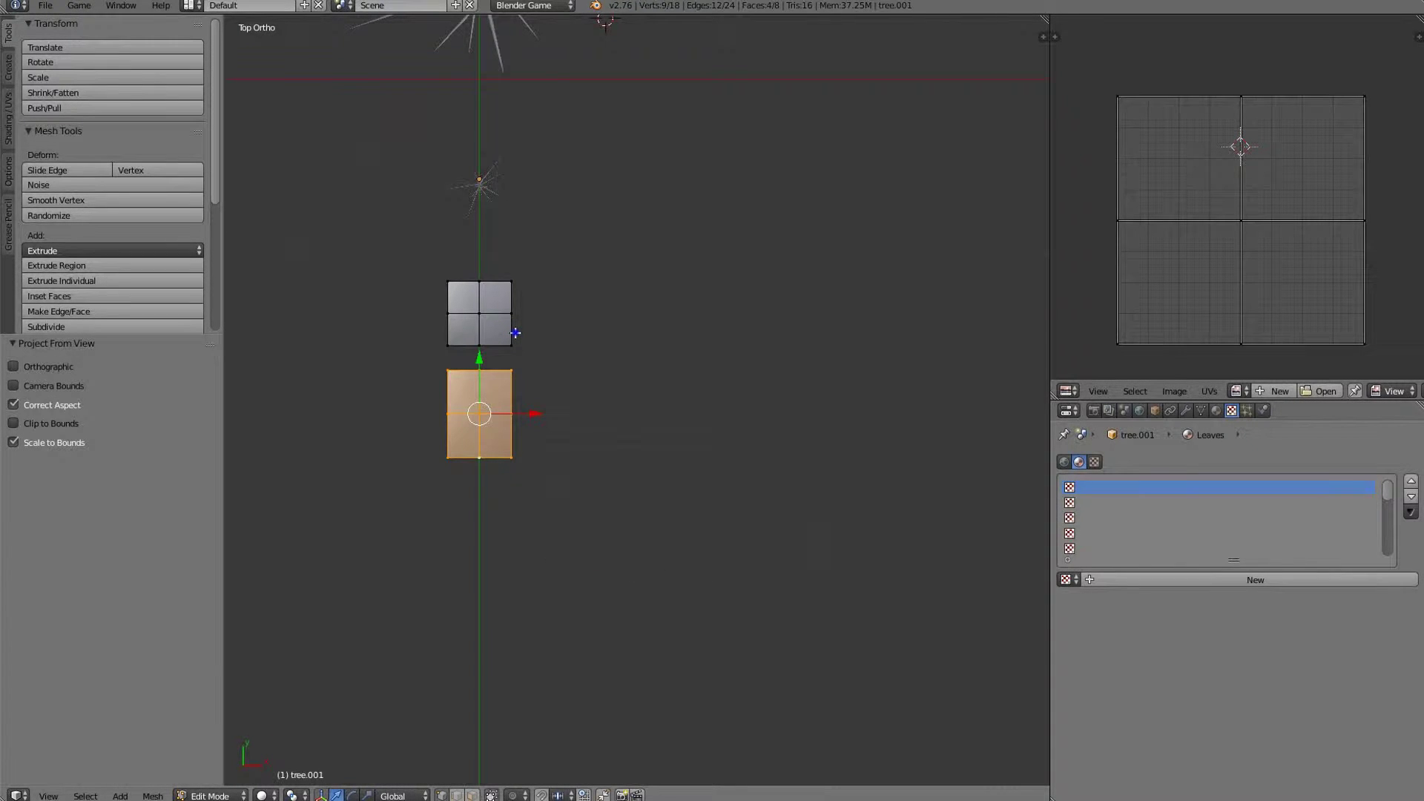
Select the whole smaller leaf plane and unwrap it from the top view with Project from View (Bounds).
right_click(516, 333)
key("u")
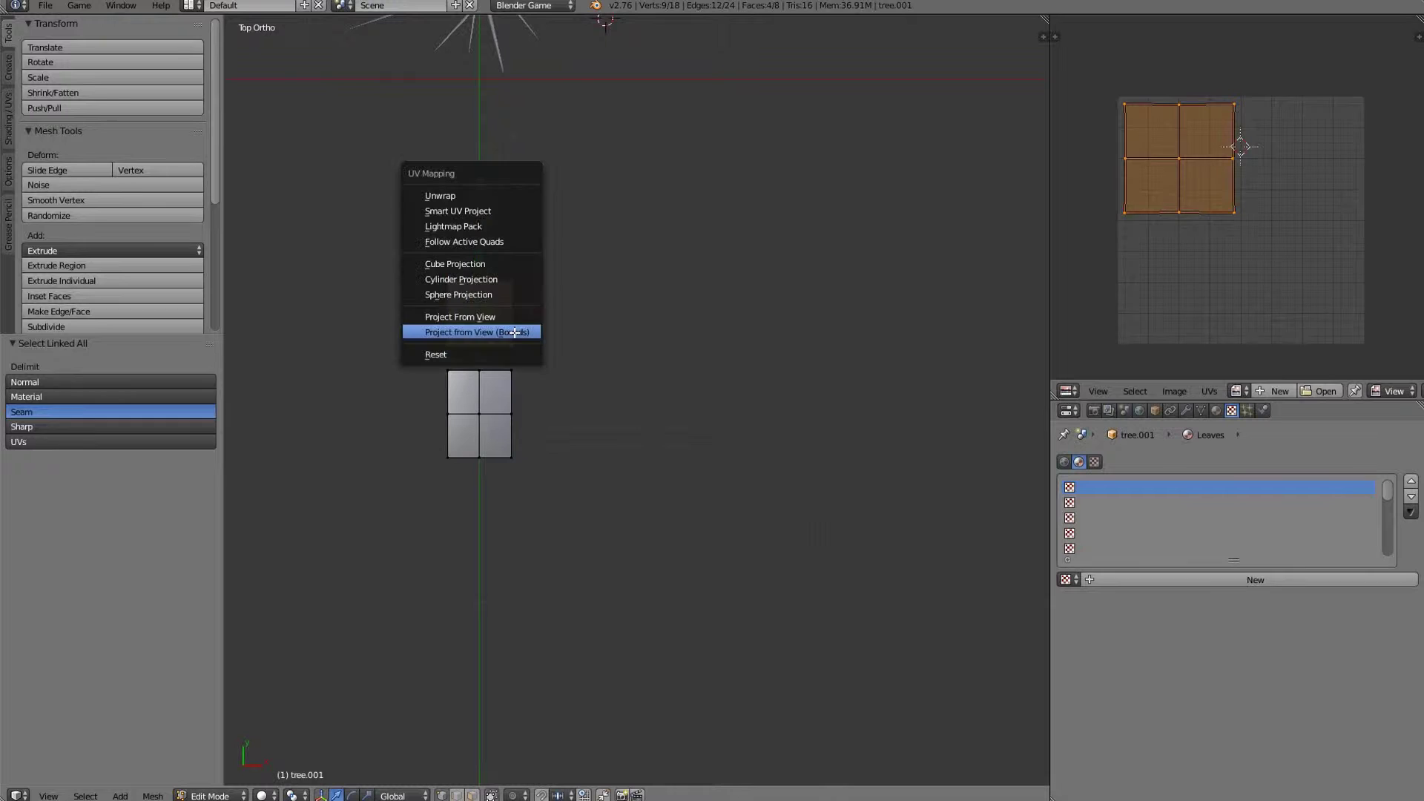
left_click(515, 332)
Separate the smaller leaf plane into its own object and return to Object Mode.
middle_click_drag(479, 488, 614, 416)
key("Tab")
middle_click_drag(470, 577, 914, 534)
scroll(739, 552, "up", 3)
key("Tab")
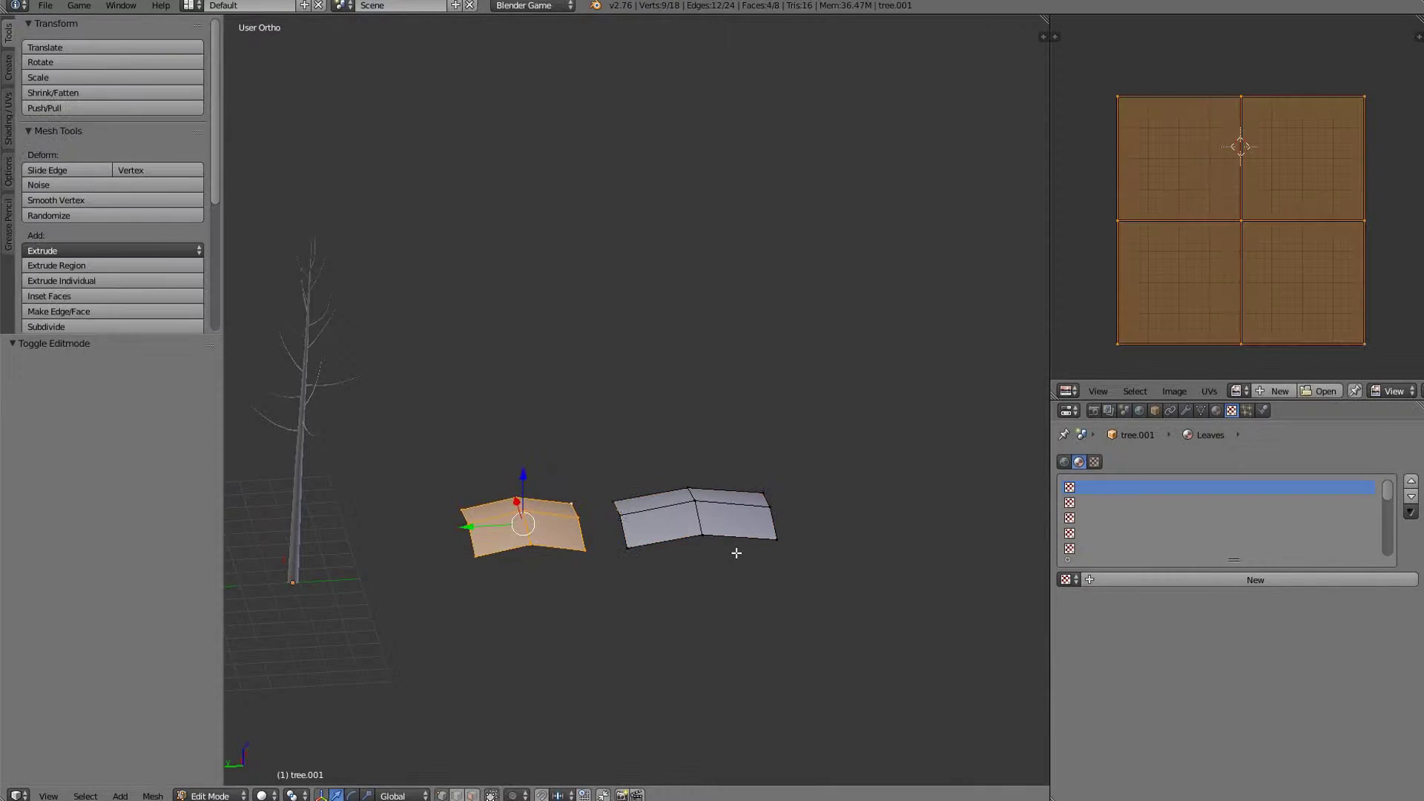
key("p")
left_click(530, 523)
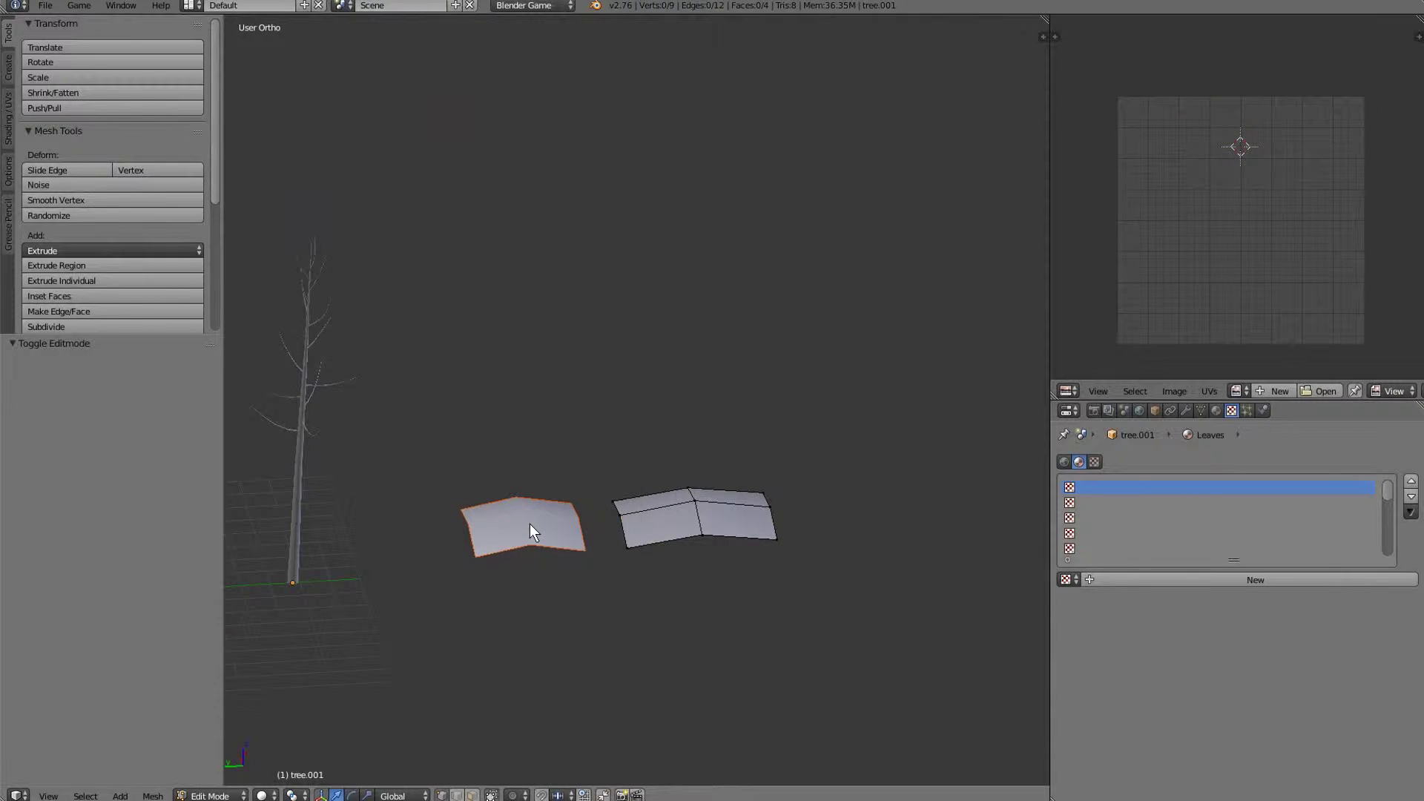
key("Tab")
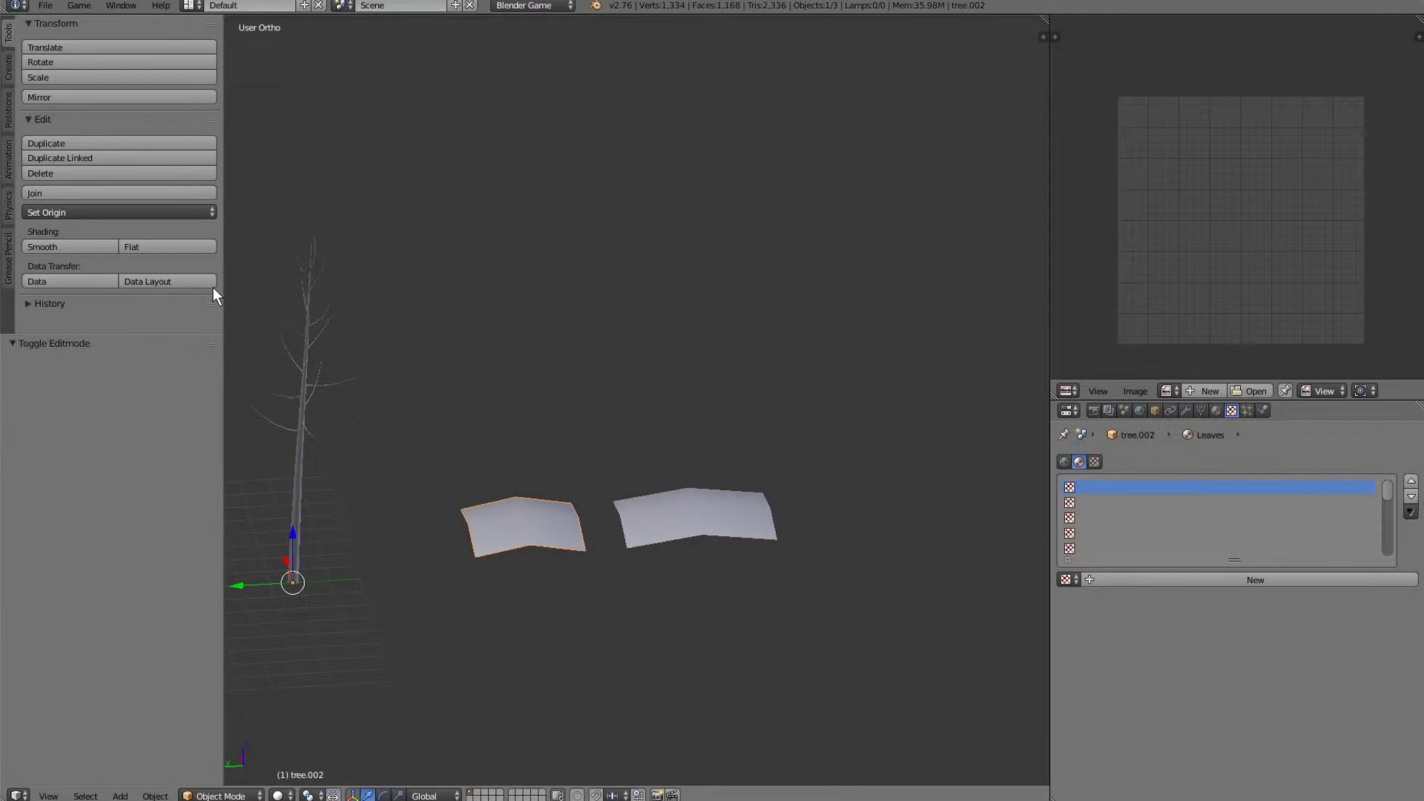
Set the origin of the smaller and the larger leaf plane each to its own geometry.
left_click(75, 211)
left_click(125, 247)
right_click(650, 512)
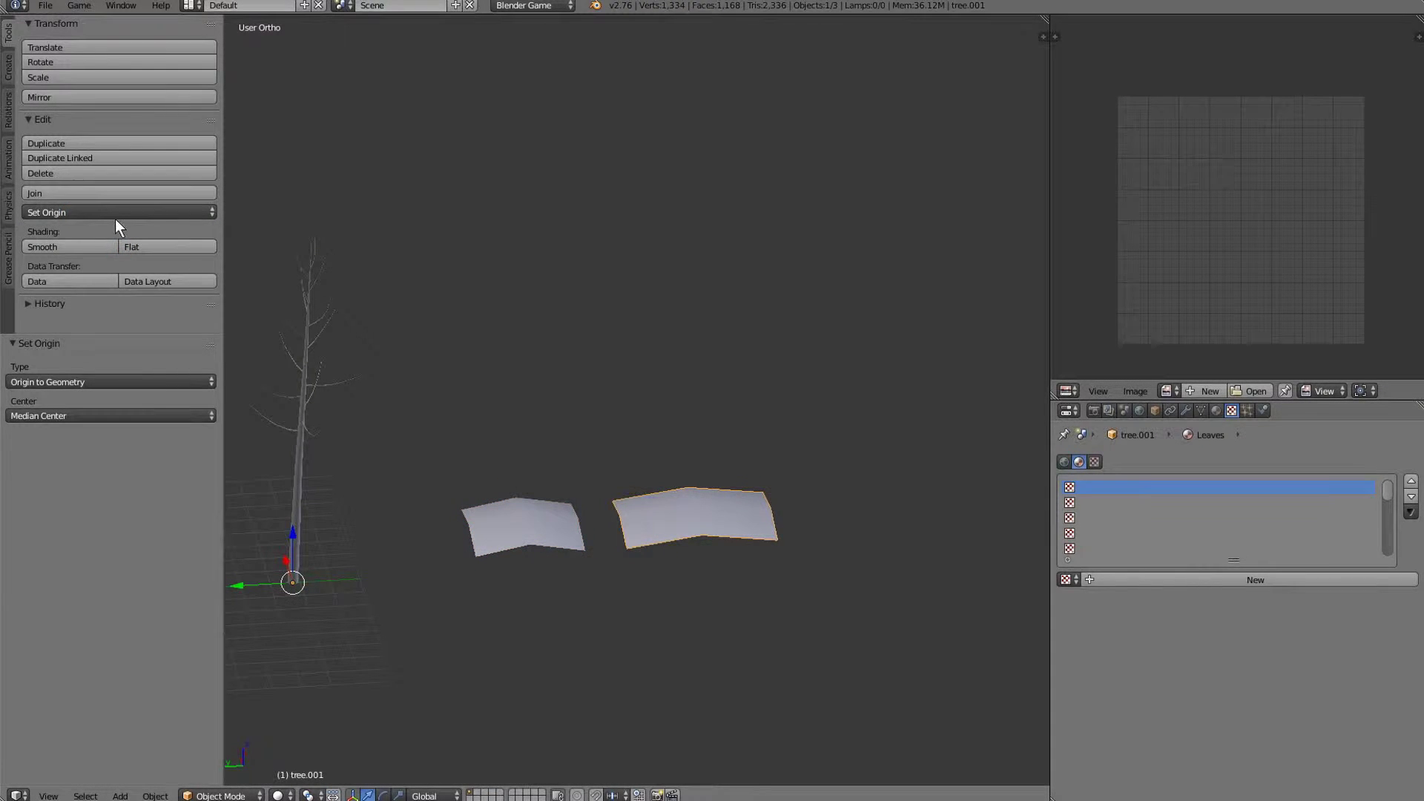
left_click(116, 214)
left_click(113, 244)
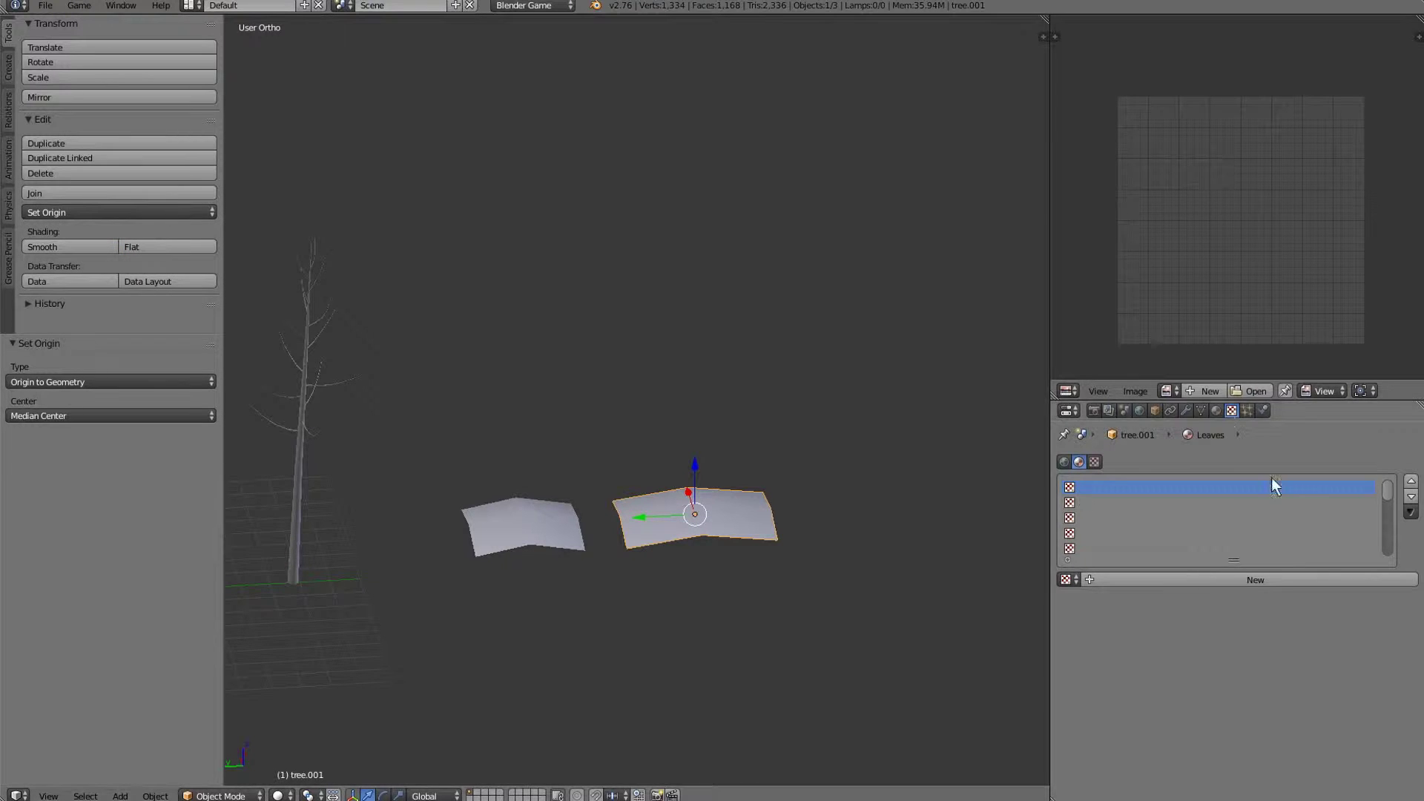
Give the larger leaf plane its own separate copy of the Leaves material.
left_click(1214, 411)
scroll(1155, 530, "up", 3)
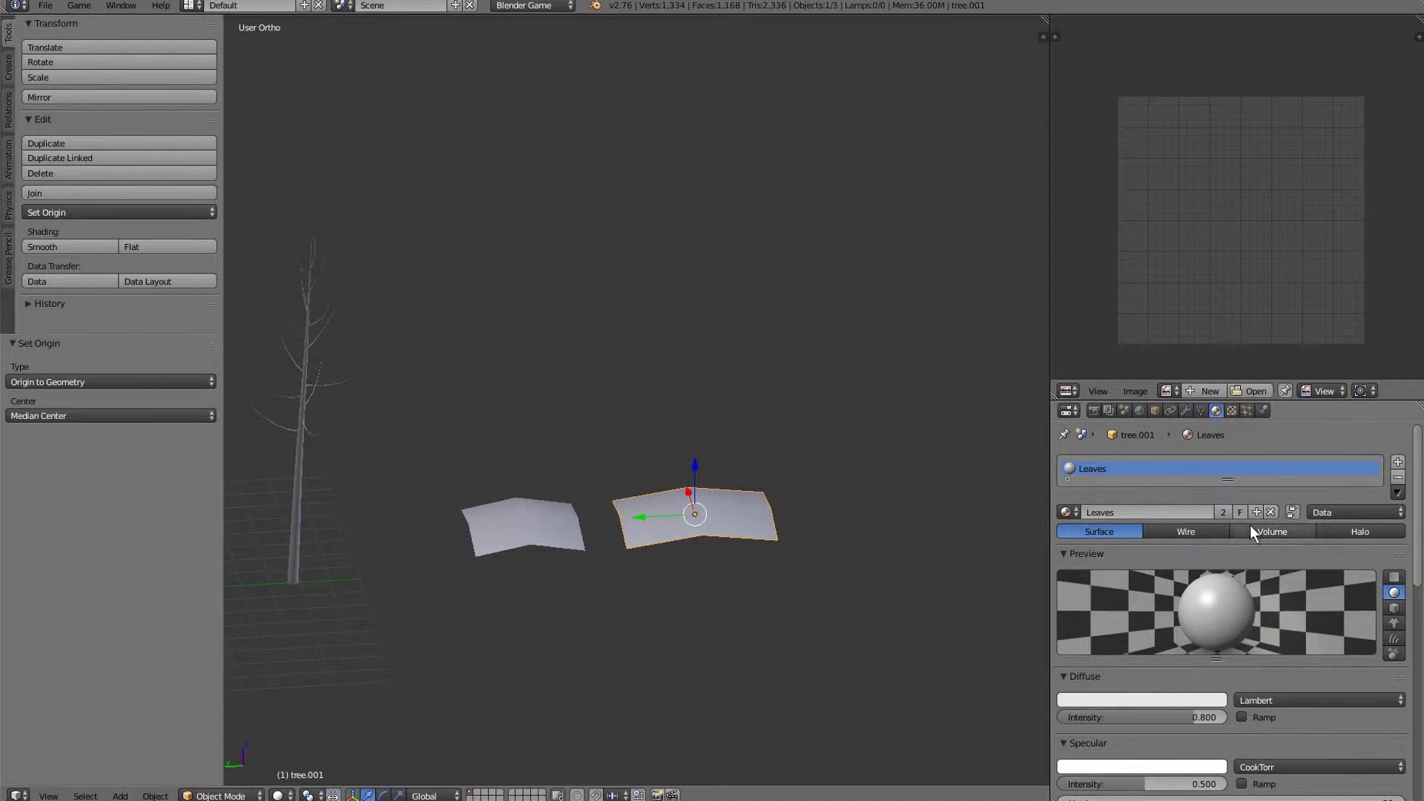
left_click(1256, 512)
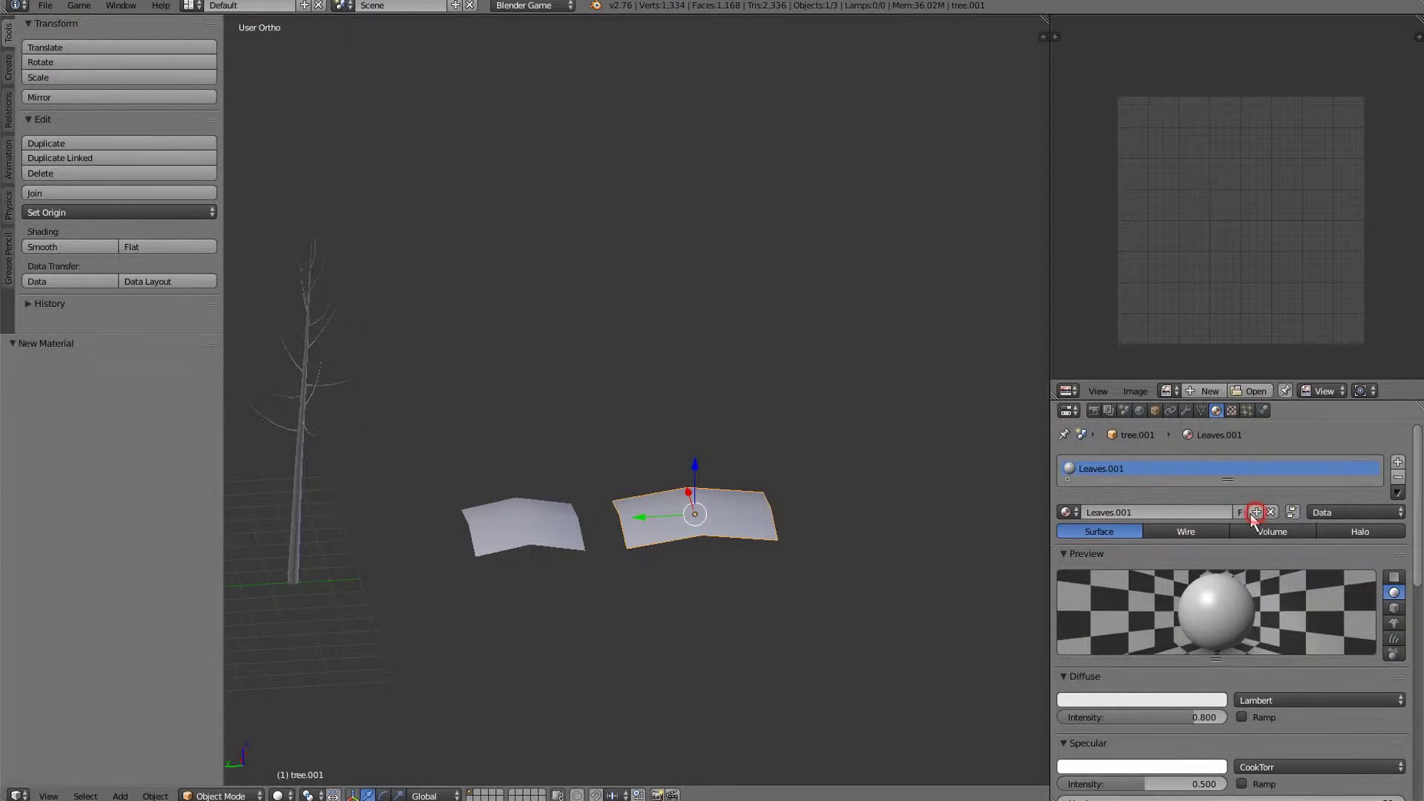
Add a new Image or Movie texture to the larger leaf plane's material and name it Leaves.
left_click(1232, 411)
left_click(1131, 583)
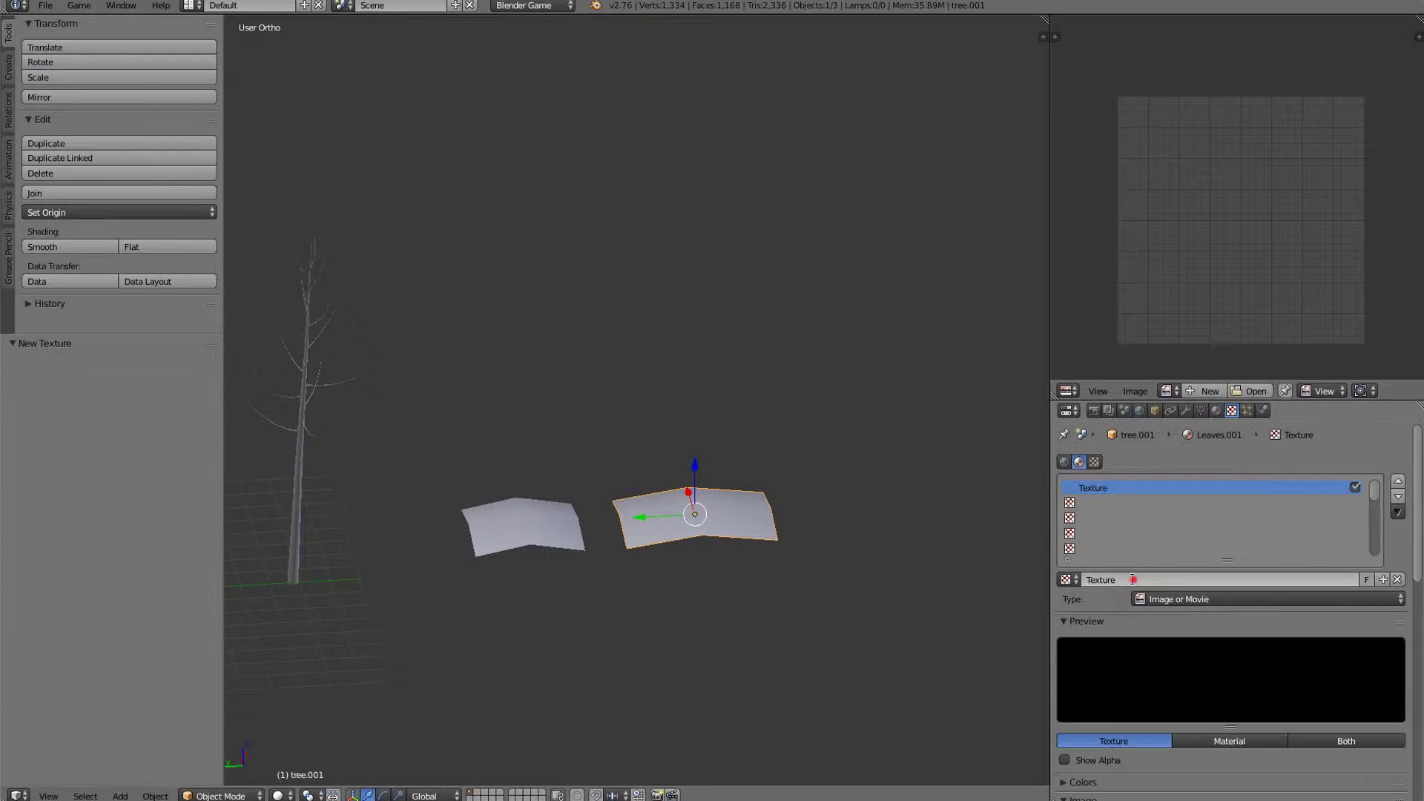
left_click(1133, 580)
type("Leav")
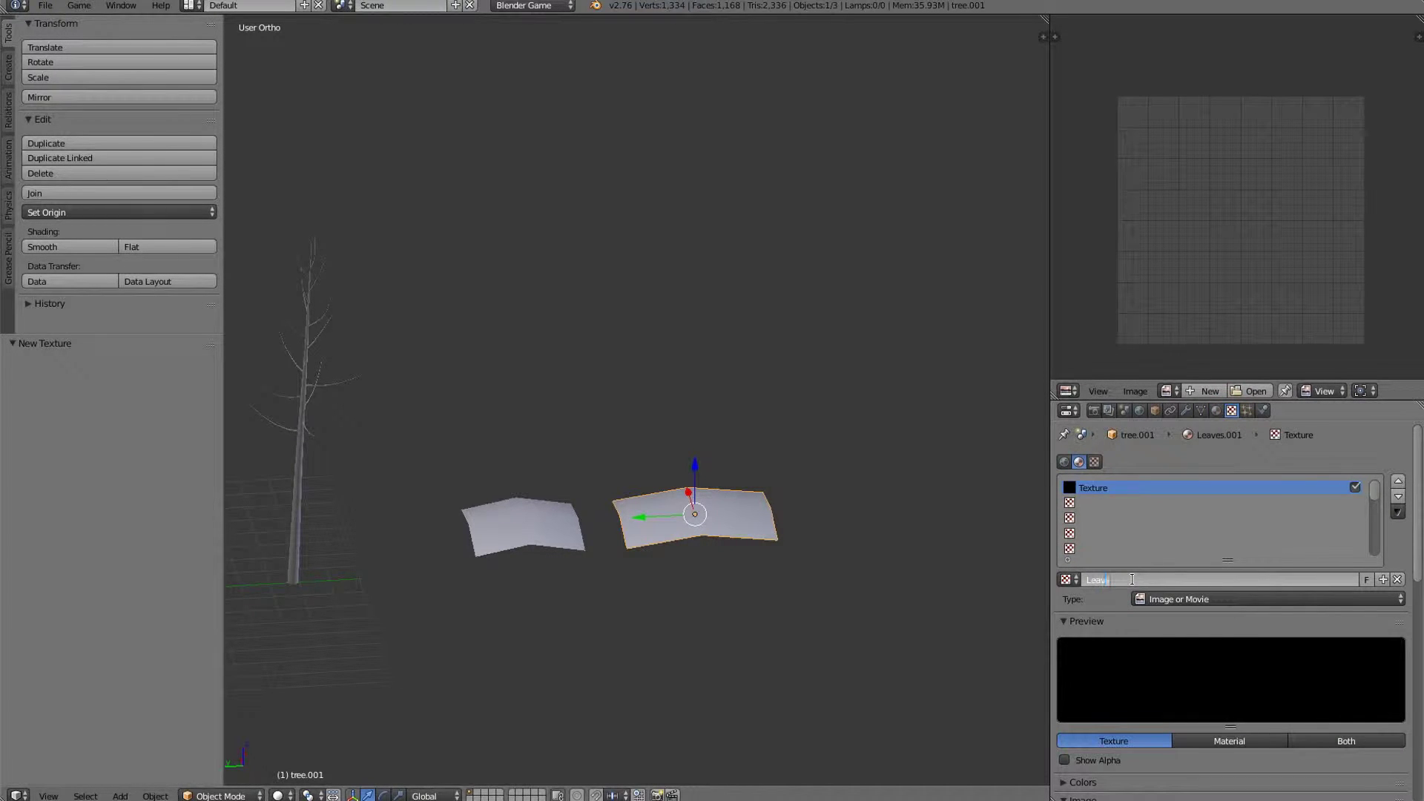
type("es")
key("Return")
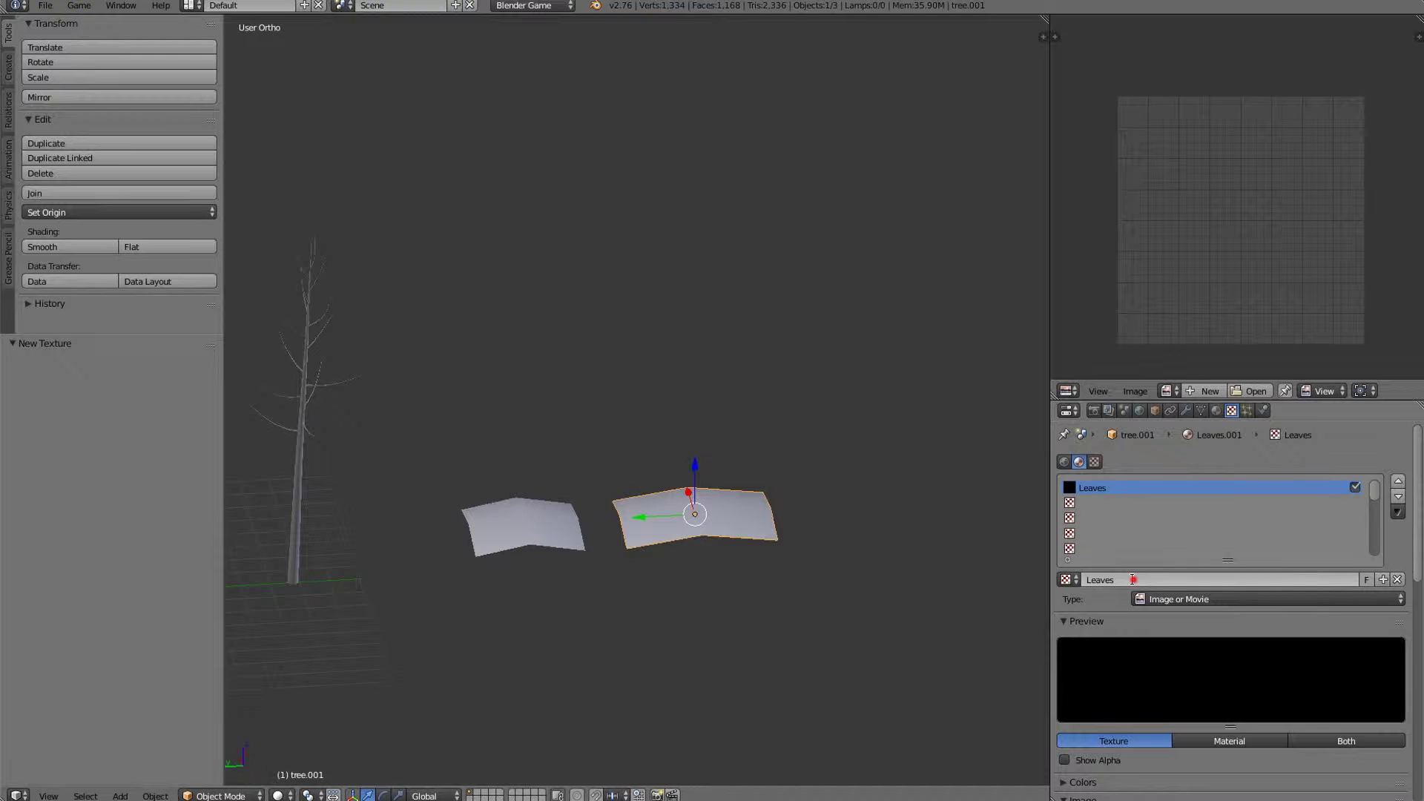
Try renaming the texture LeavesPine and restore its name to Leaves.
left_click(1133, 579)
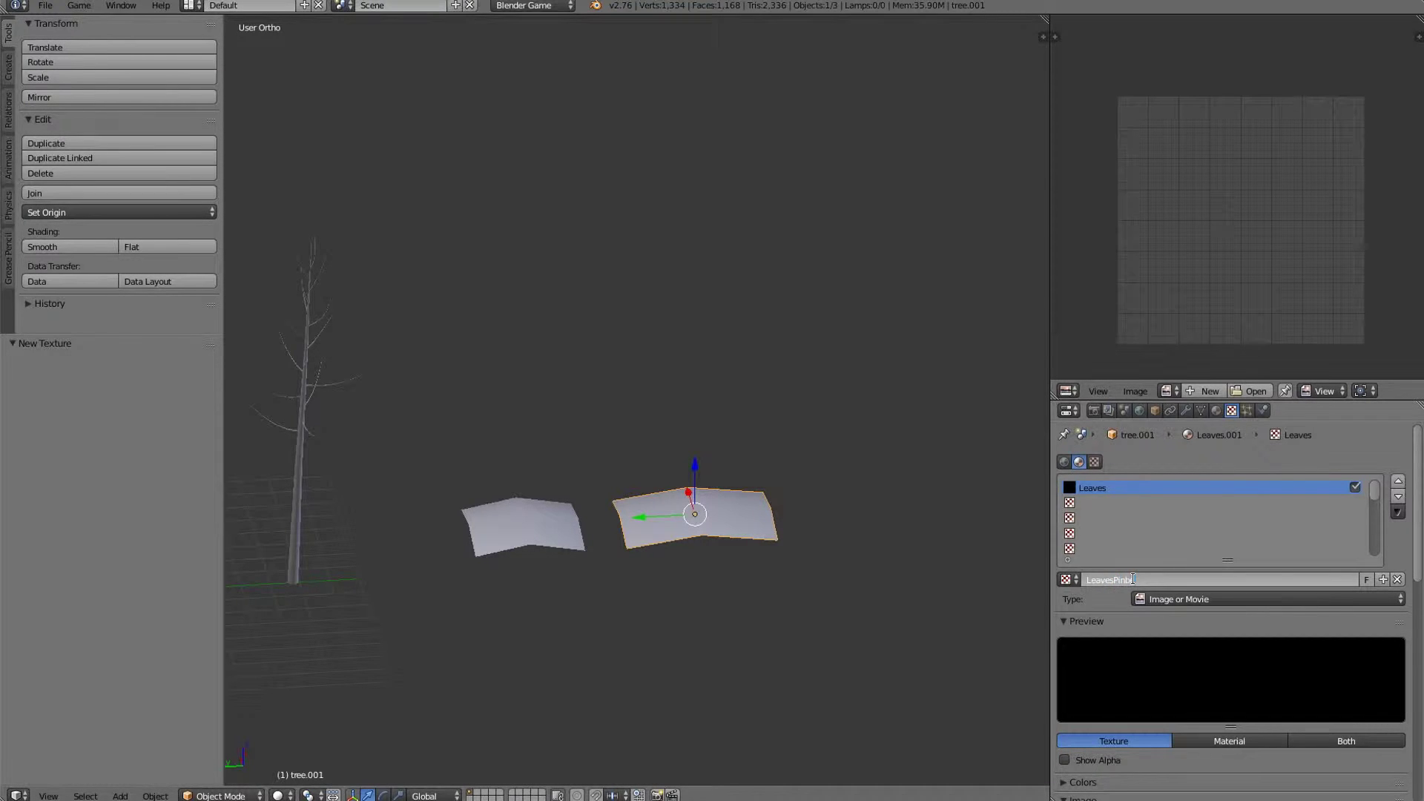
type("Pine")
key("Return")
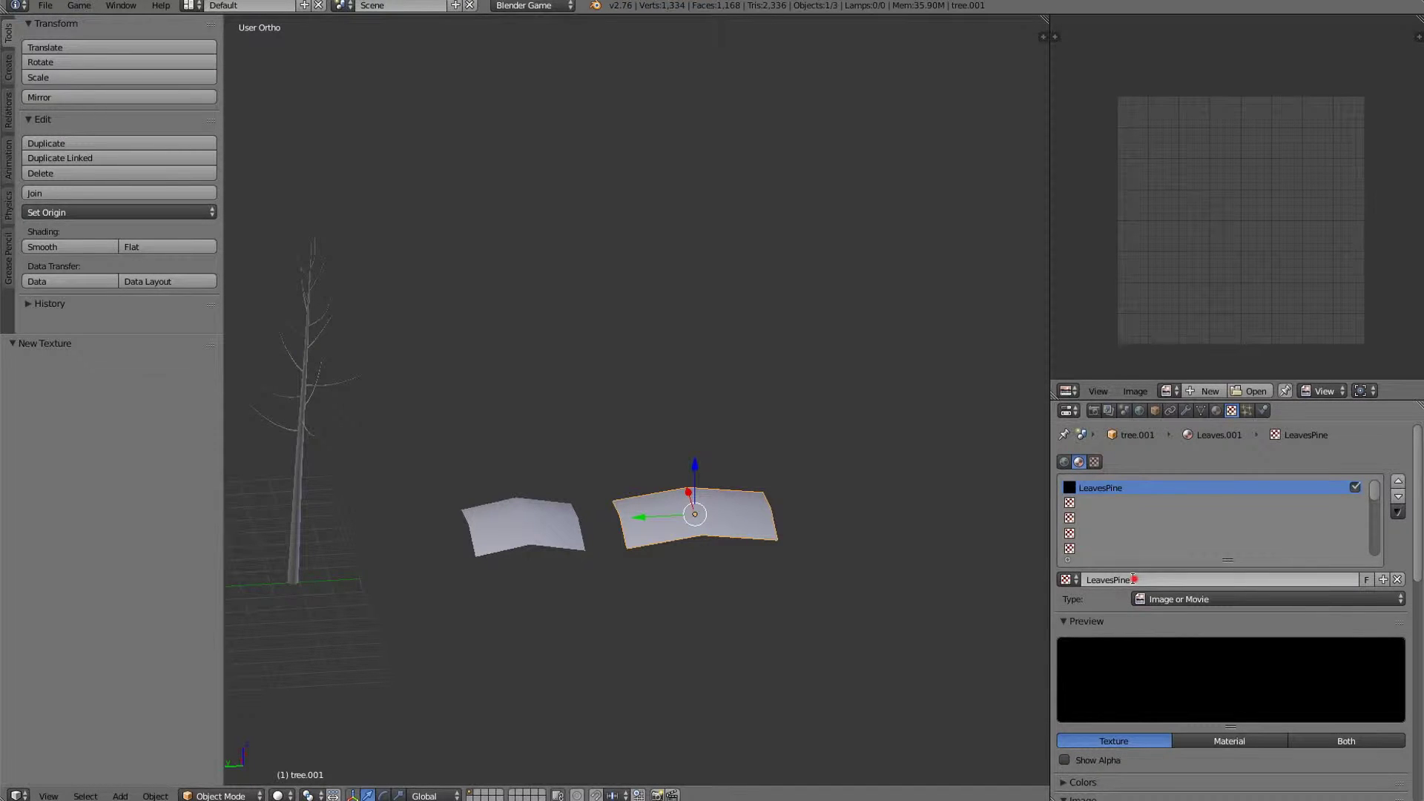
left_click(1133, 579)
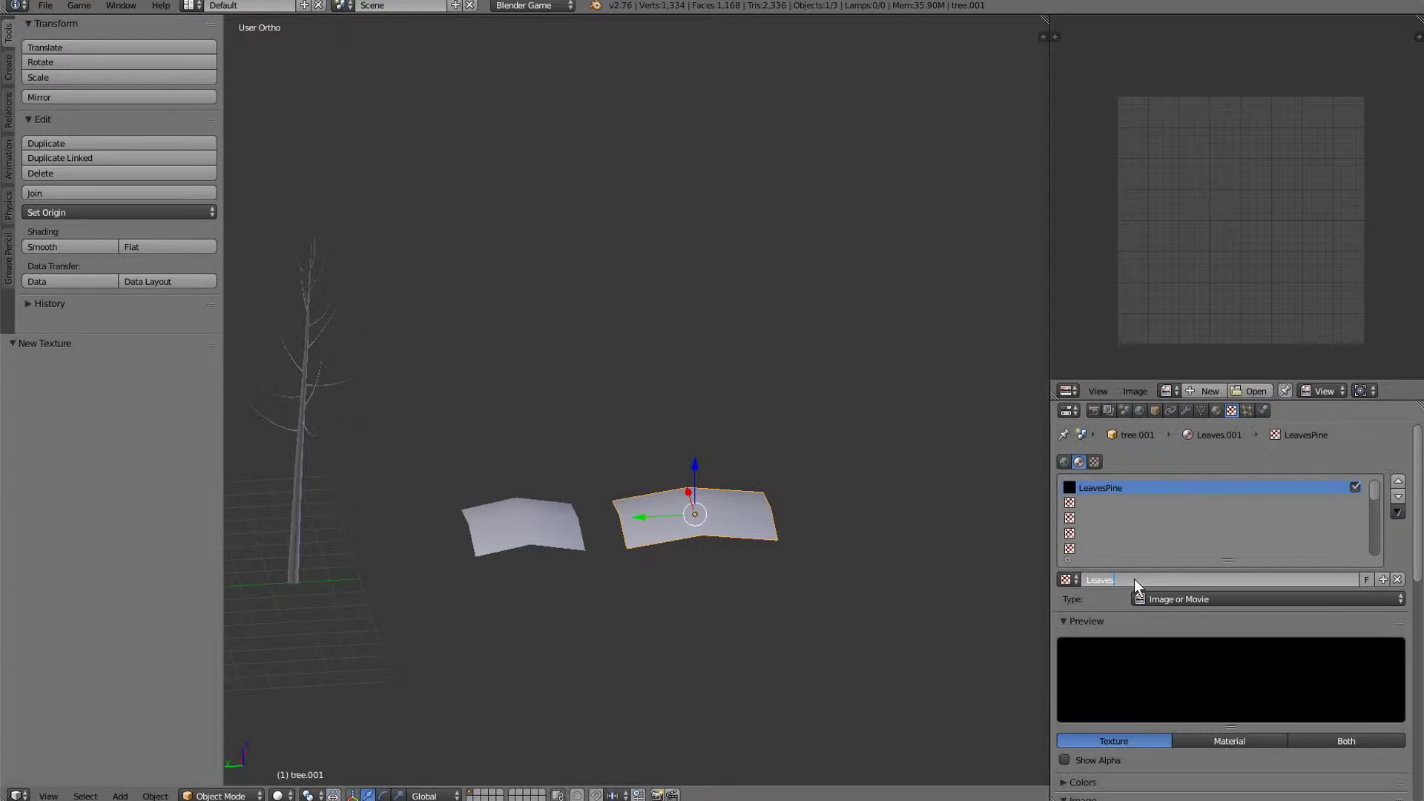
key("Return")
Load the green branch image Branches0018_1_S (1).png into the Leaves texture, browsing the files as thumbnails.
scroll(1157, 612, "down", 5)
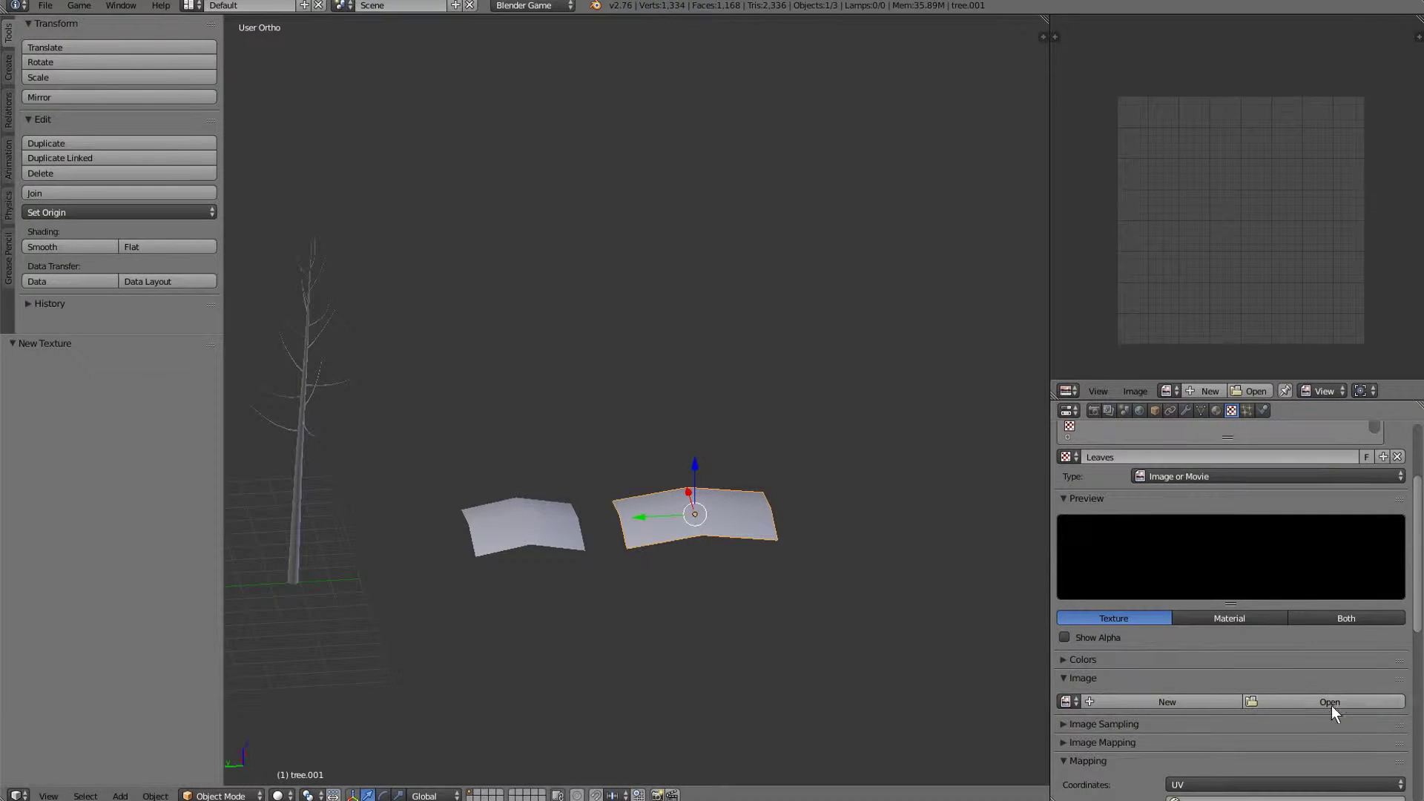
left_click(1316, 702)
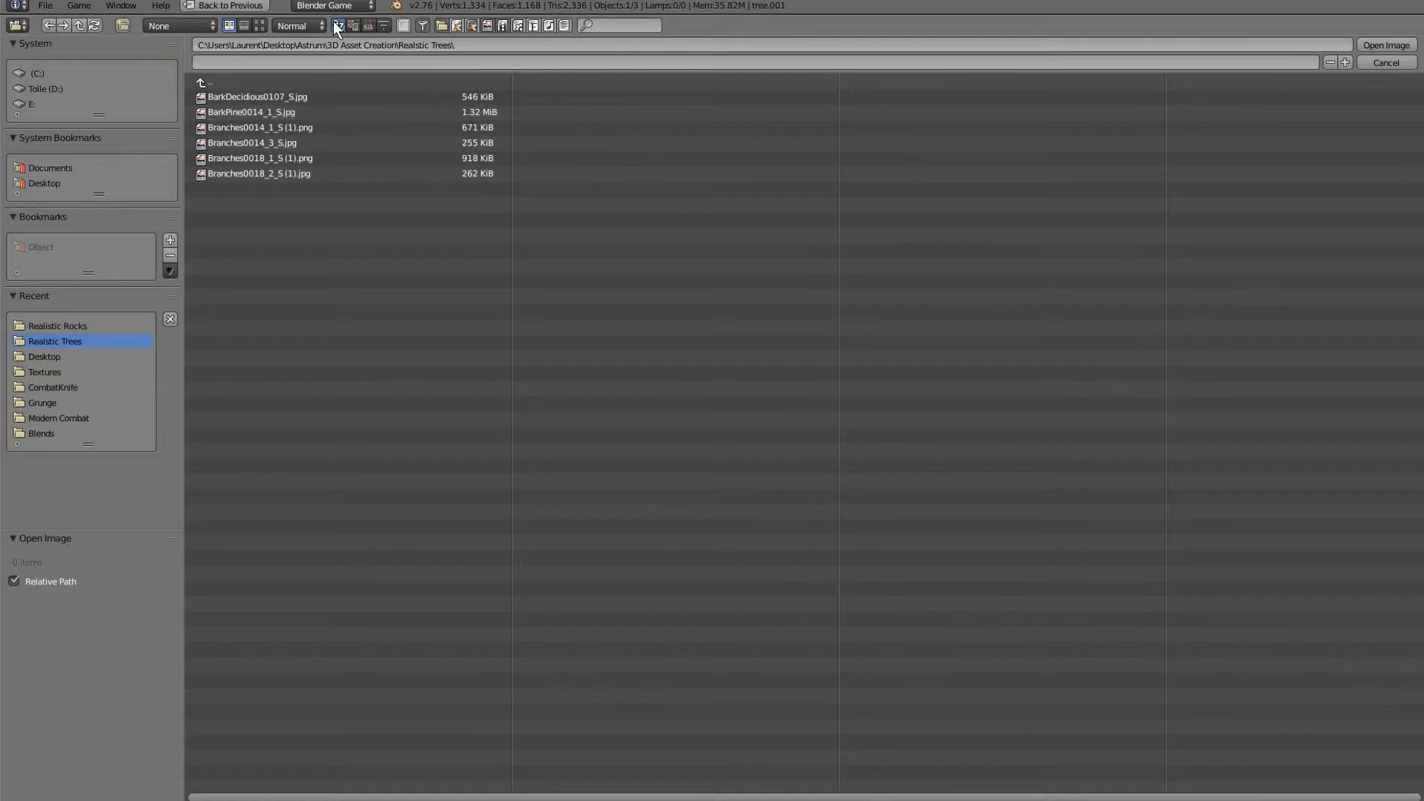
left_click(260, 25)
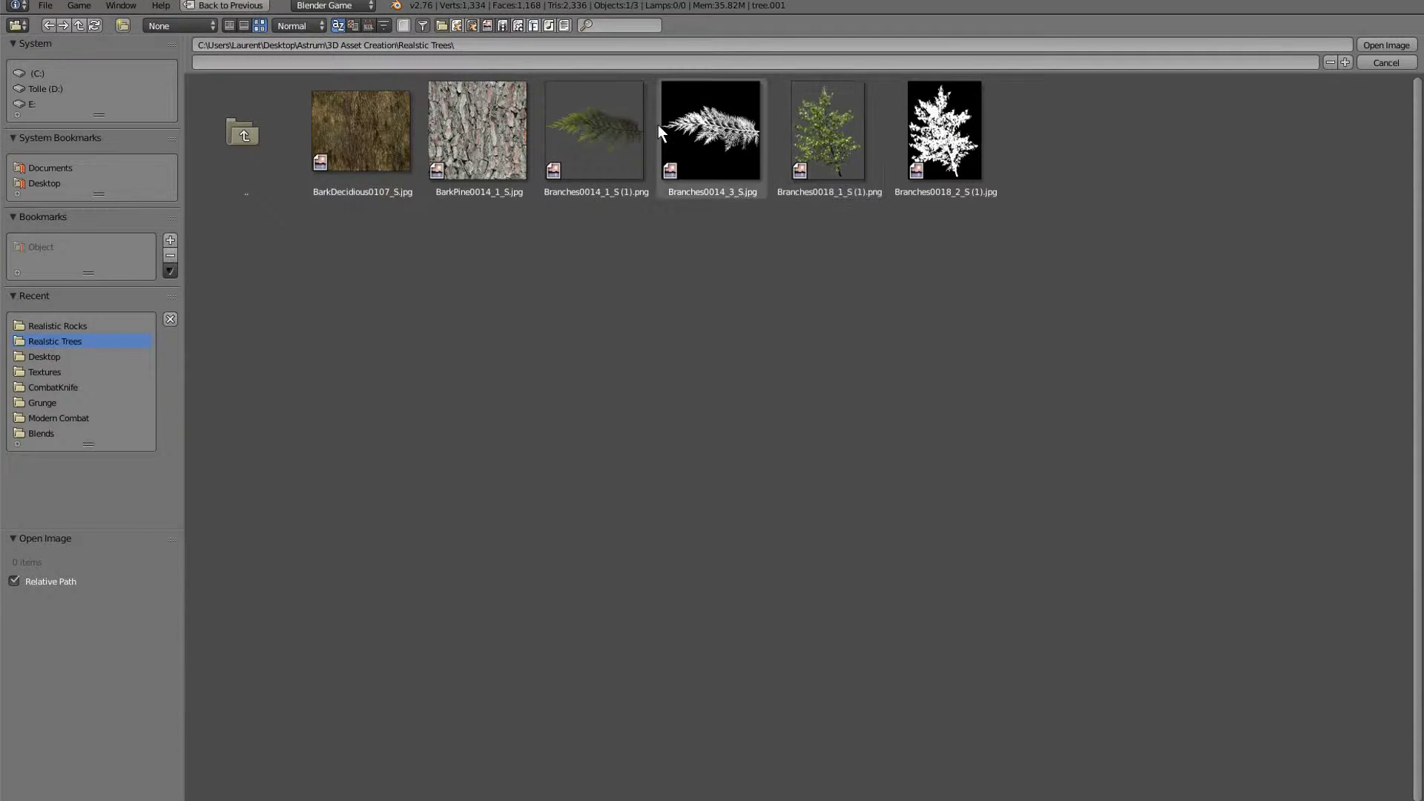
double_click(822, 115)
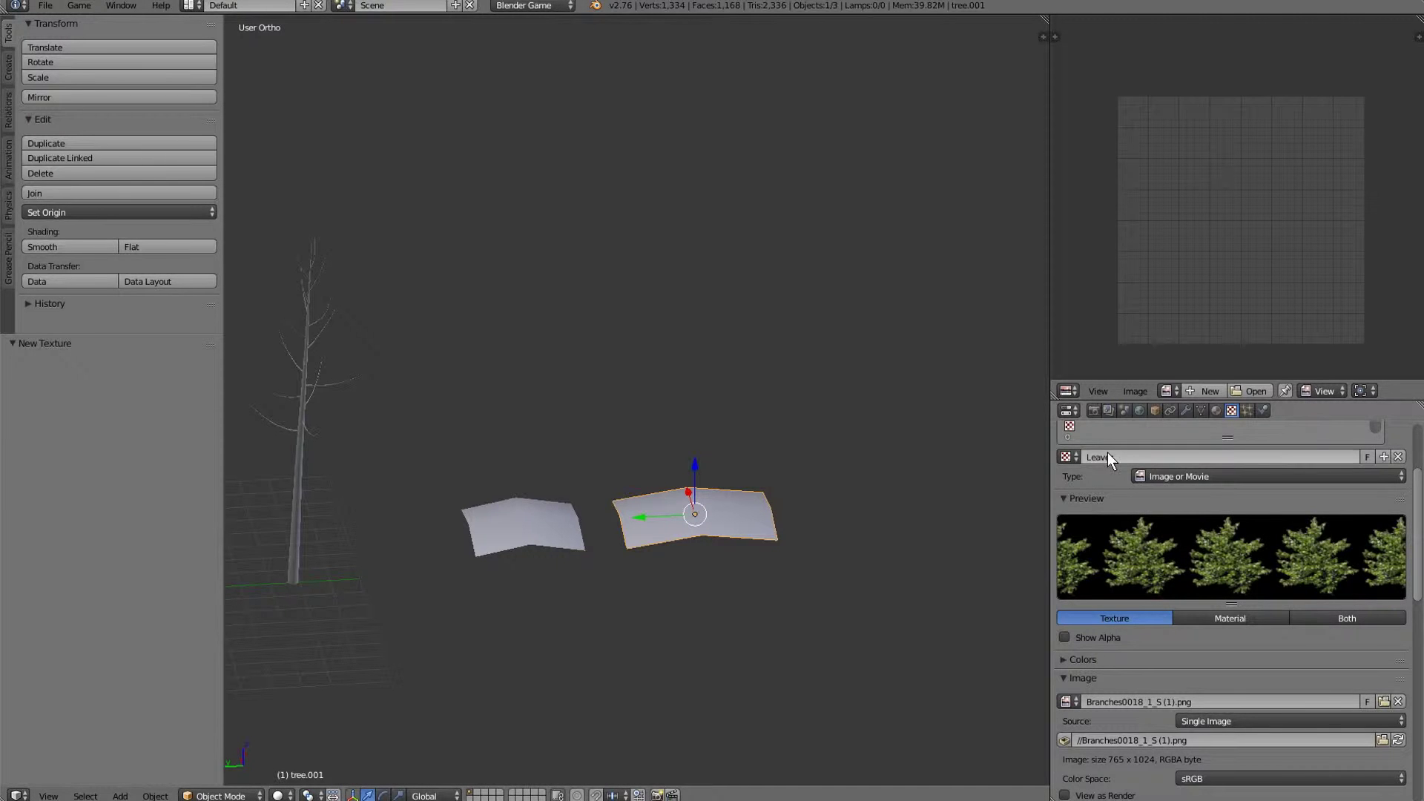
Show the viewport with textured shading and add a Sun lamp to the scene.
scroll(1287, 642, "down", 10)
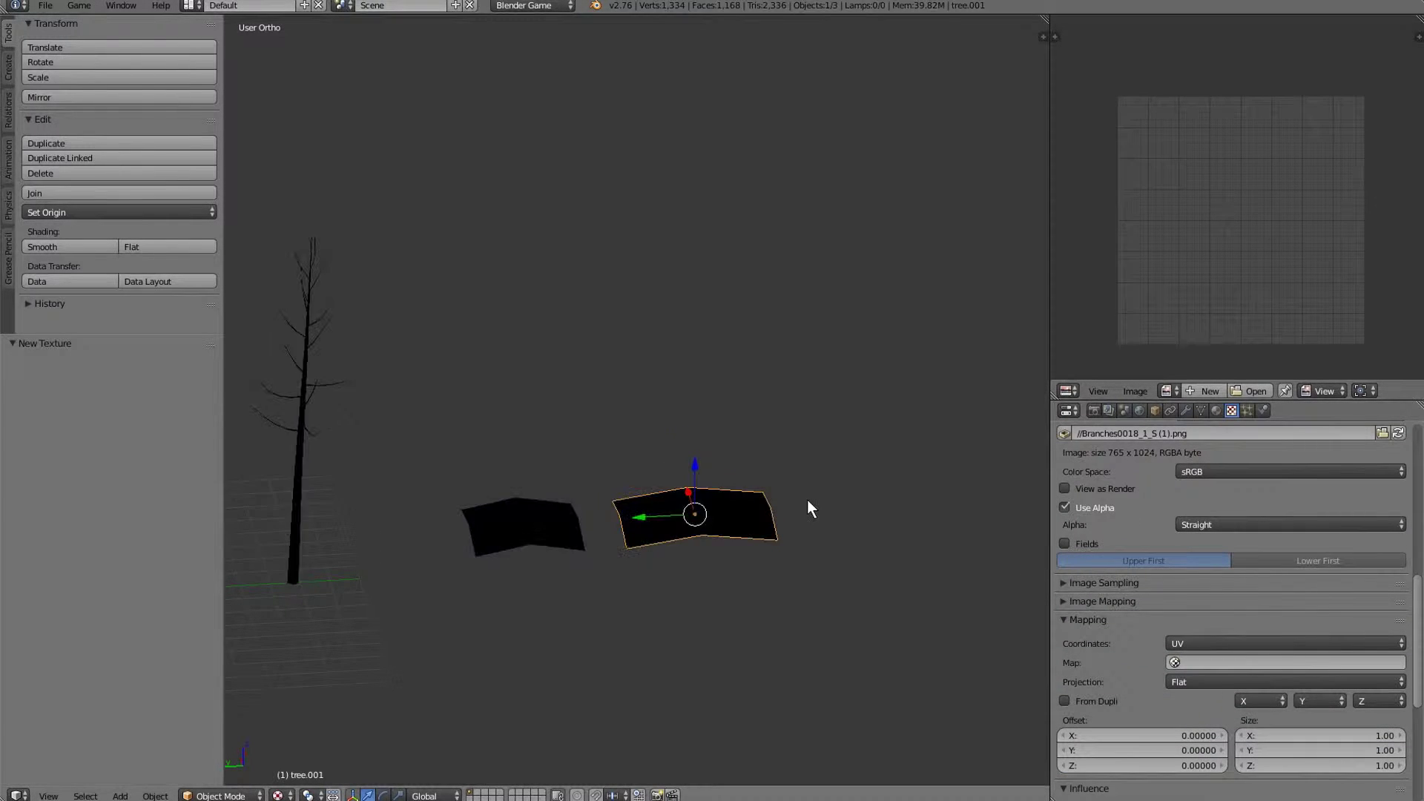
scroll(807, 500, "down", 4)
middle_click_drag(807, 500, 801, 519)
key("shift+a")
mouse_move(789, 681)
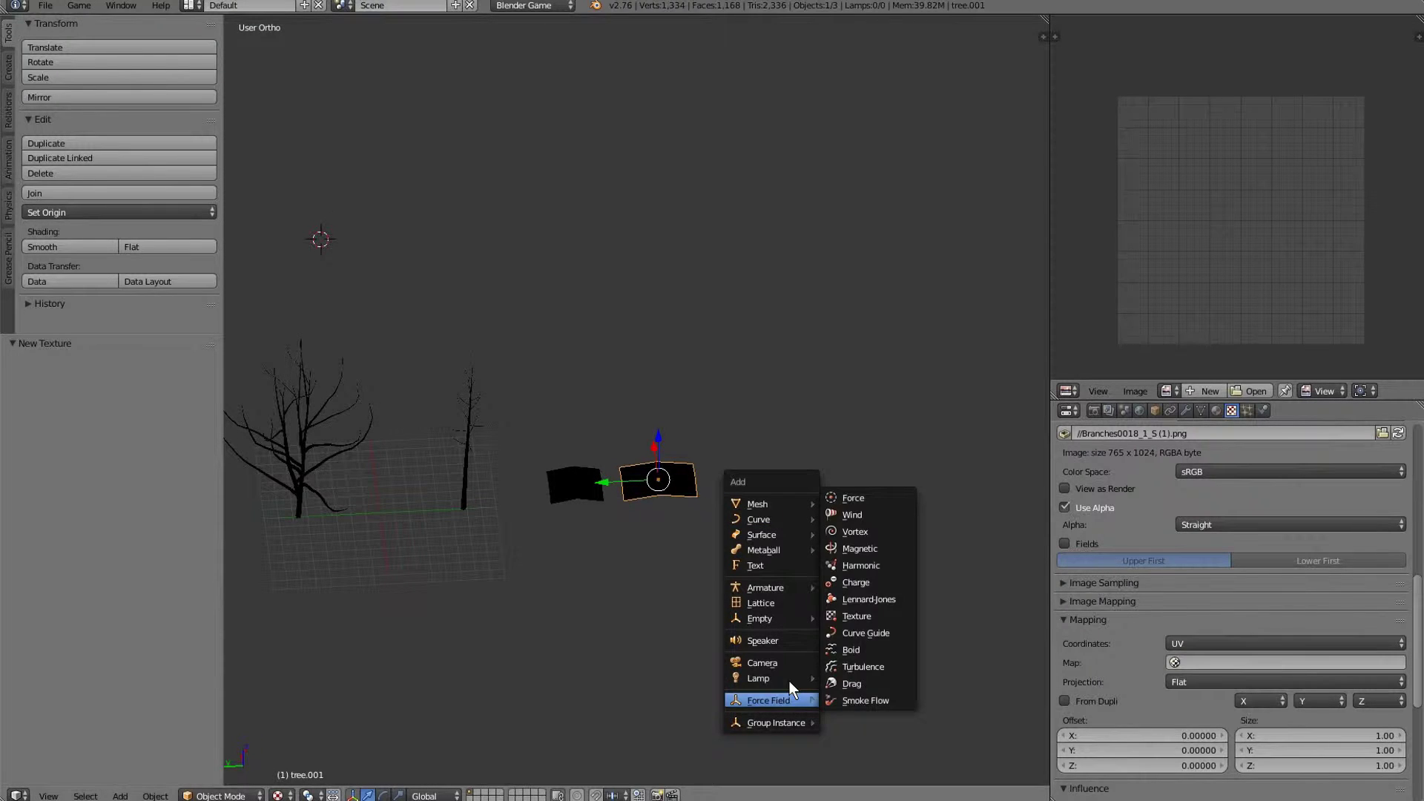
left_click(858, 697)
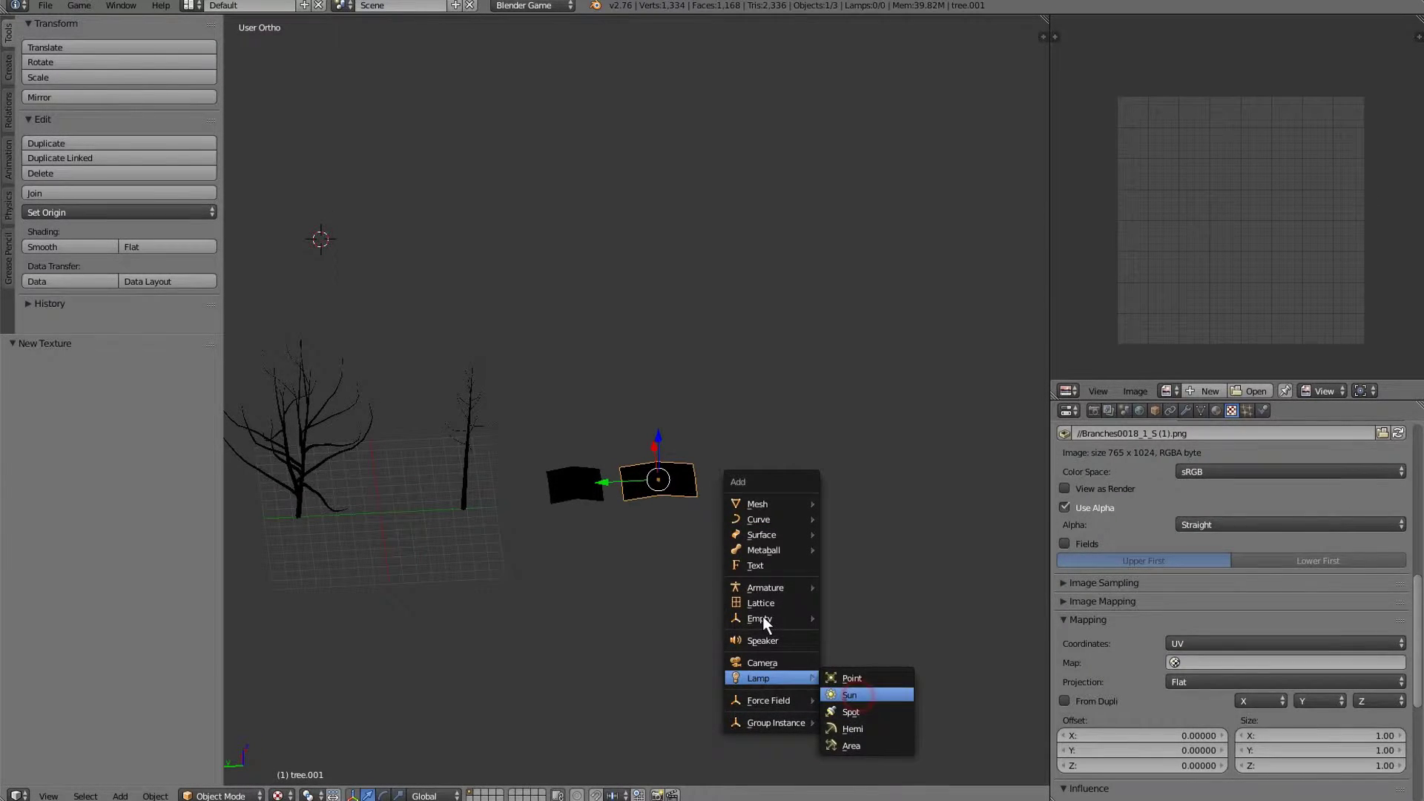
Tint the Sun lamp pale yellow (R 1.000, G 0.852, B 0.545) and enable its shadow.
scroll(763, 616, "down", 4)
middle_click_drag(773, 598, 876, 577)
scroll(836, 591, "up", 4)
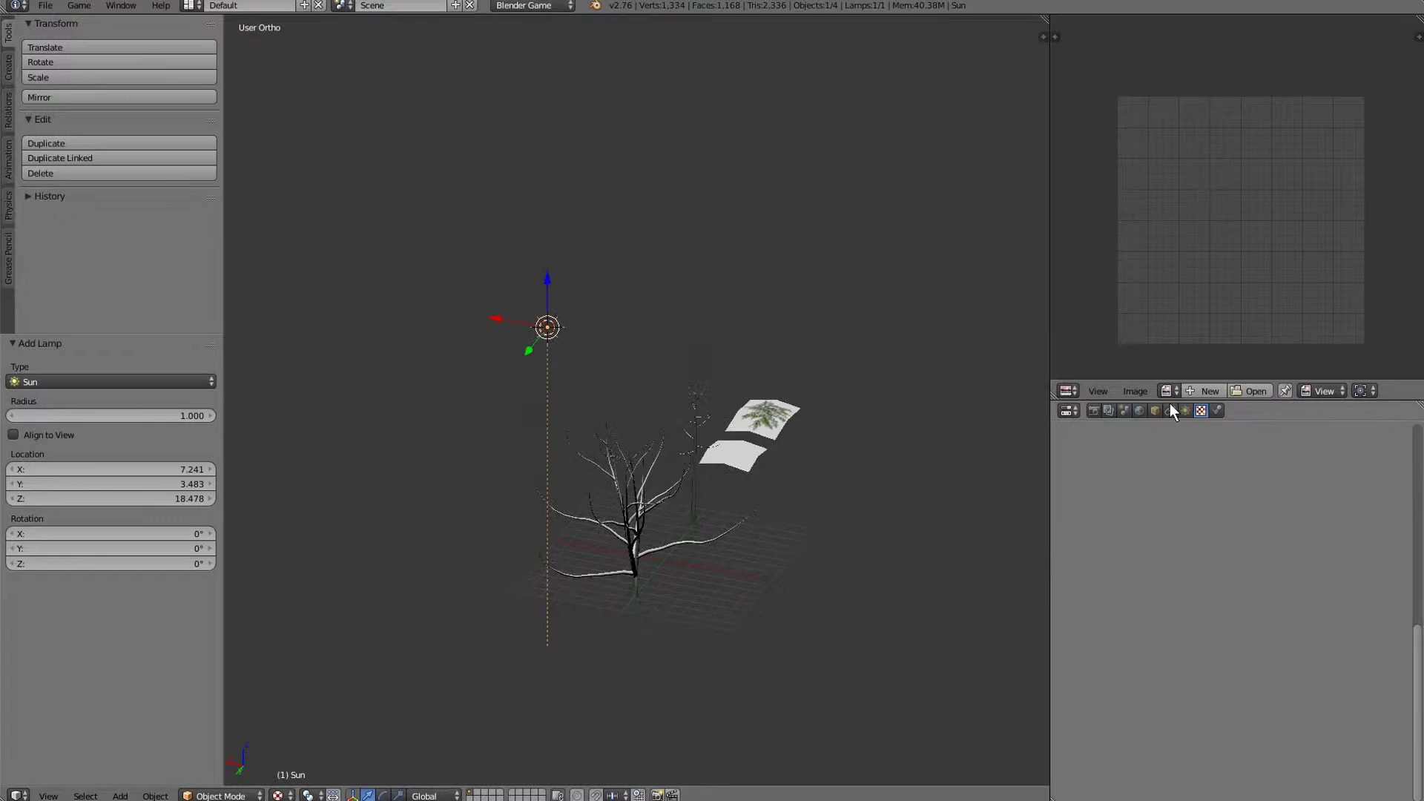
left_click(1185, 414)
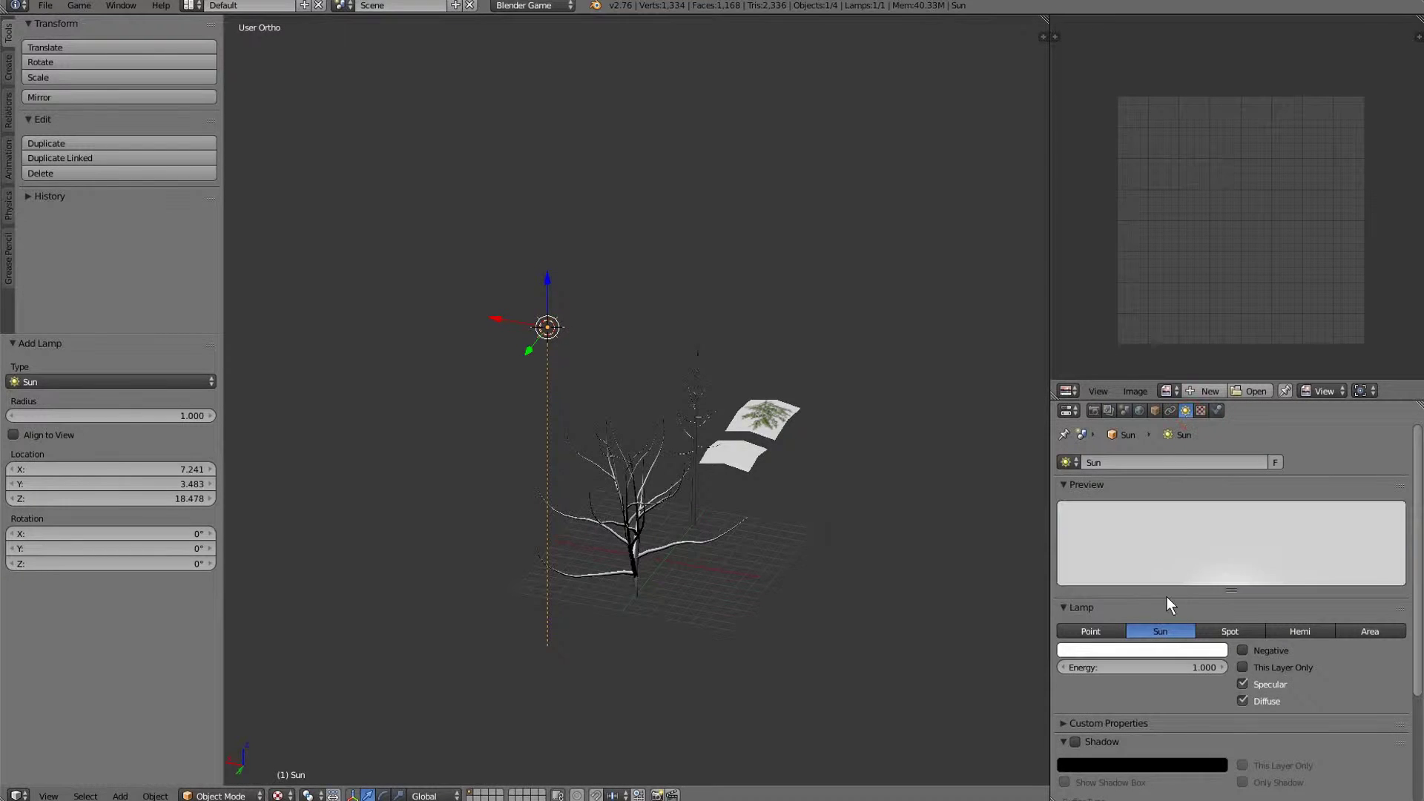
left_click(1150, 645)
left_click_drag(1122, 501, 1116, 510)
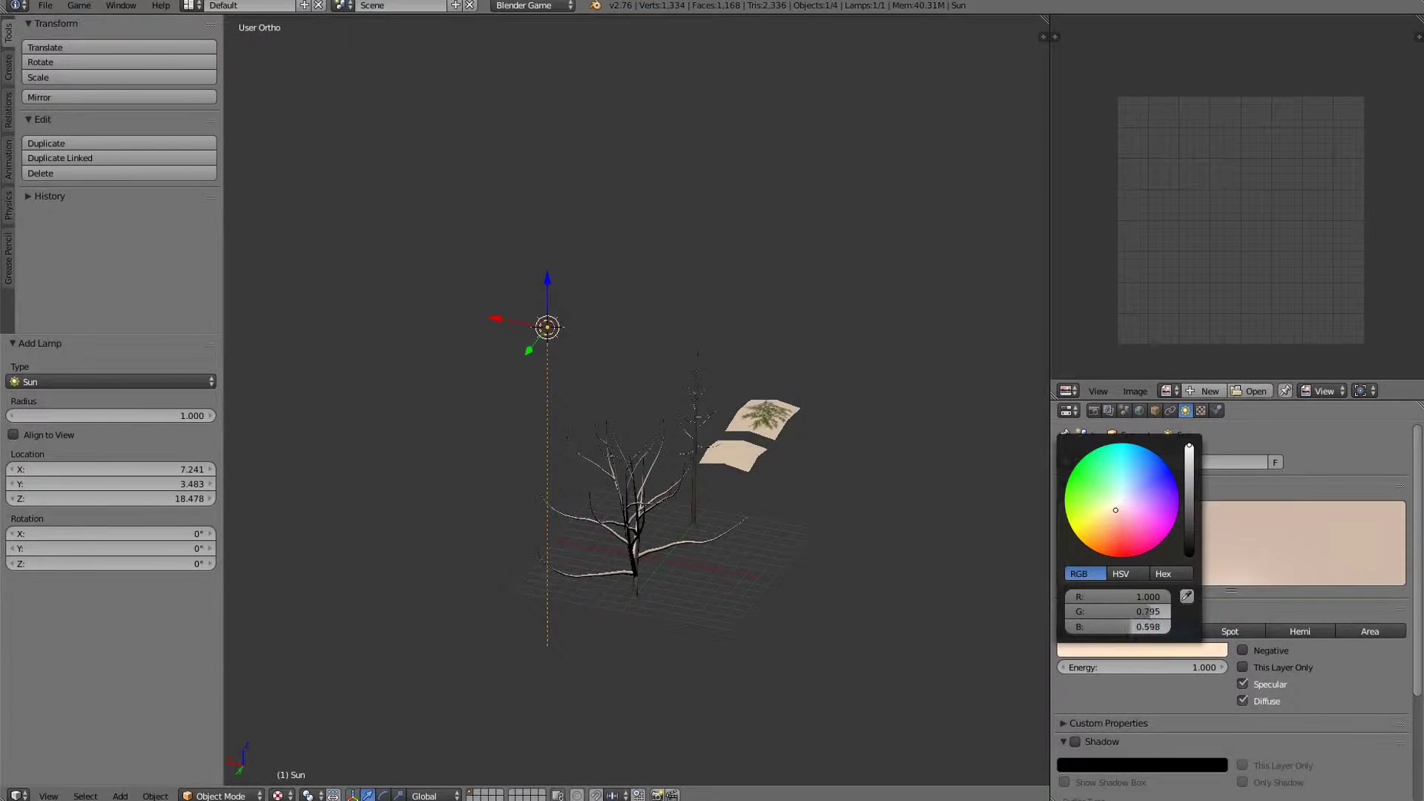
left_click(1075, 742)
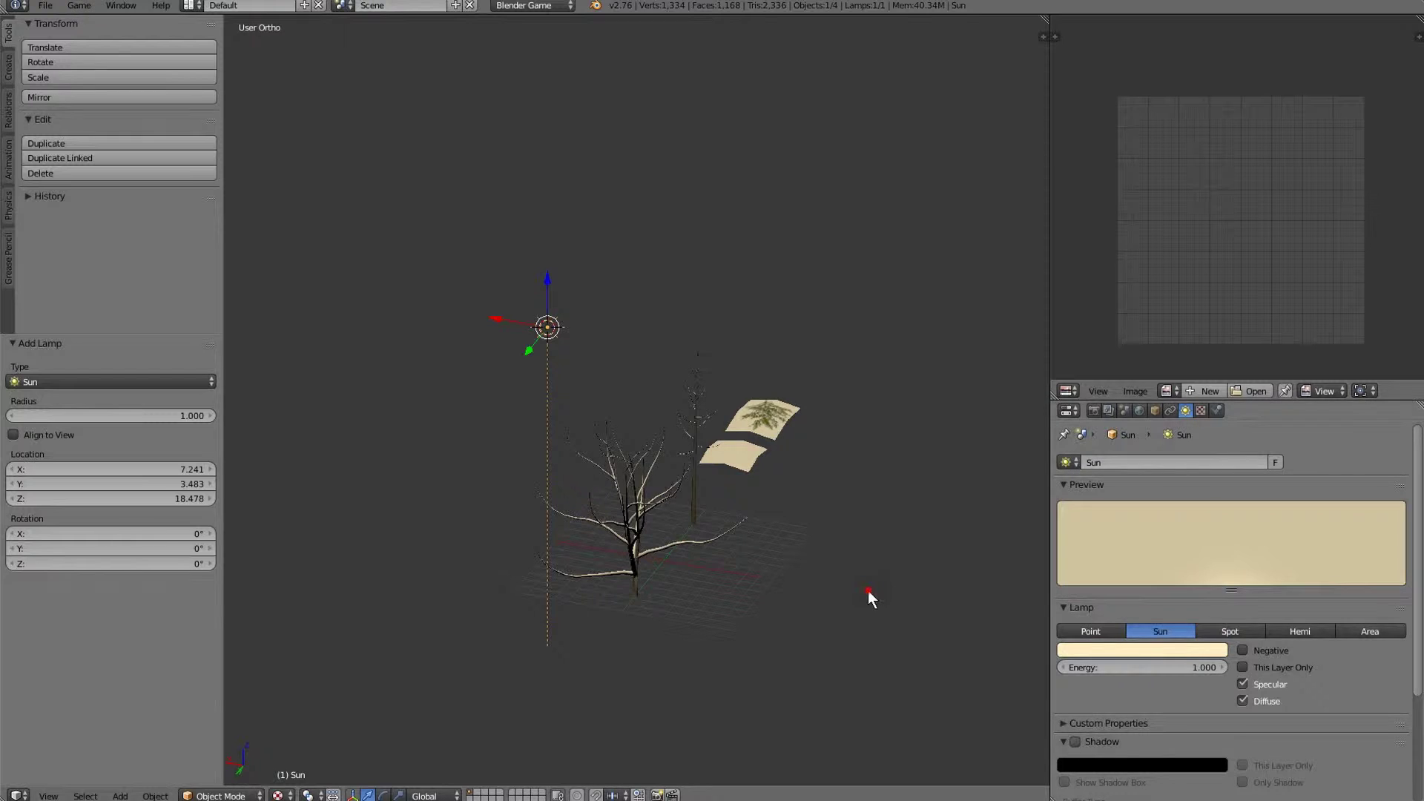
Duplicate the Sun lamp in place and rotate the copy 180° about the X axis.
key("shift+d")
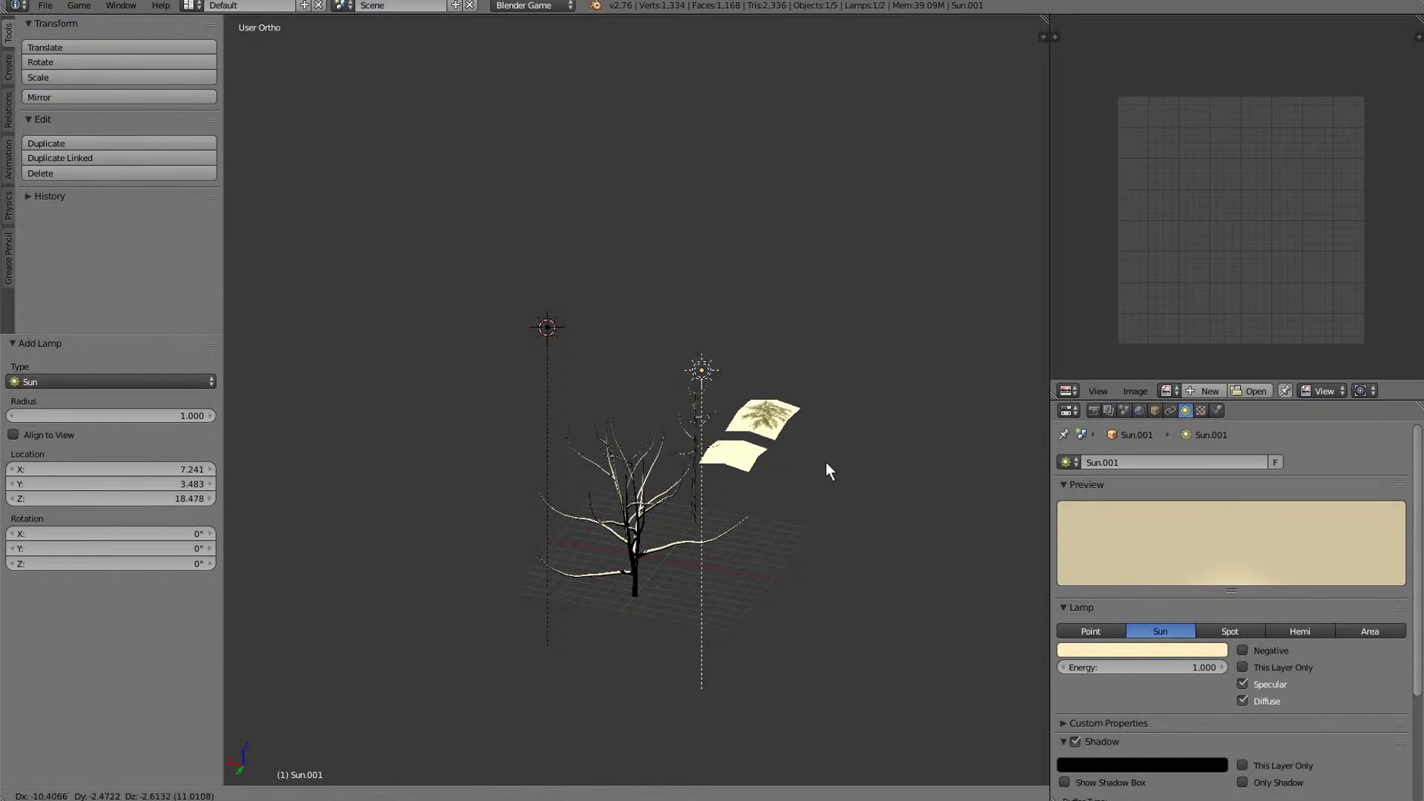
key("Escape")
type("rx180")
key("Return")
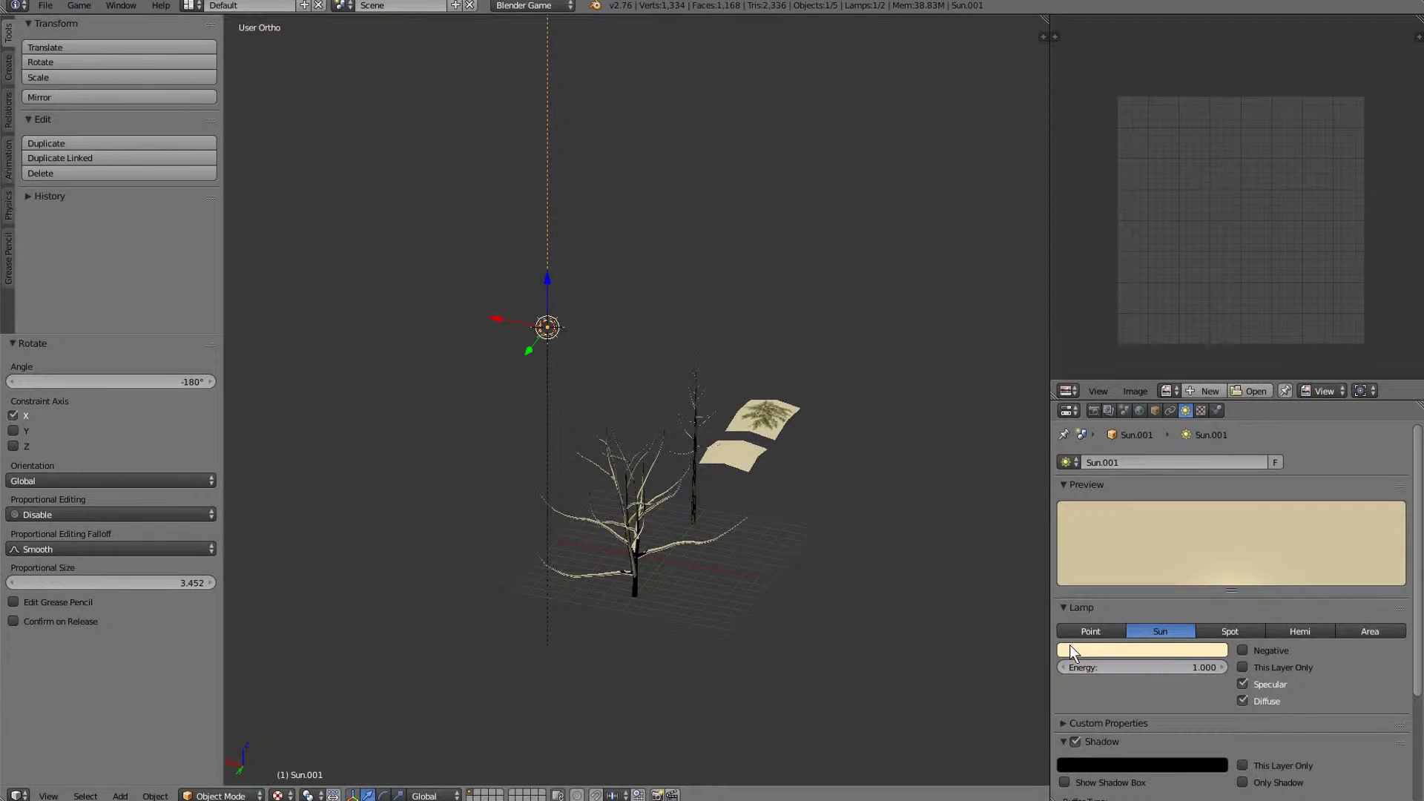
Give the duplicated sun a pale cyan light colour and set its energy to 0.3.
left_click(1153, 648)
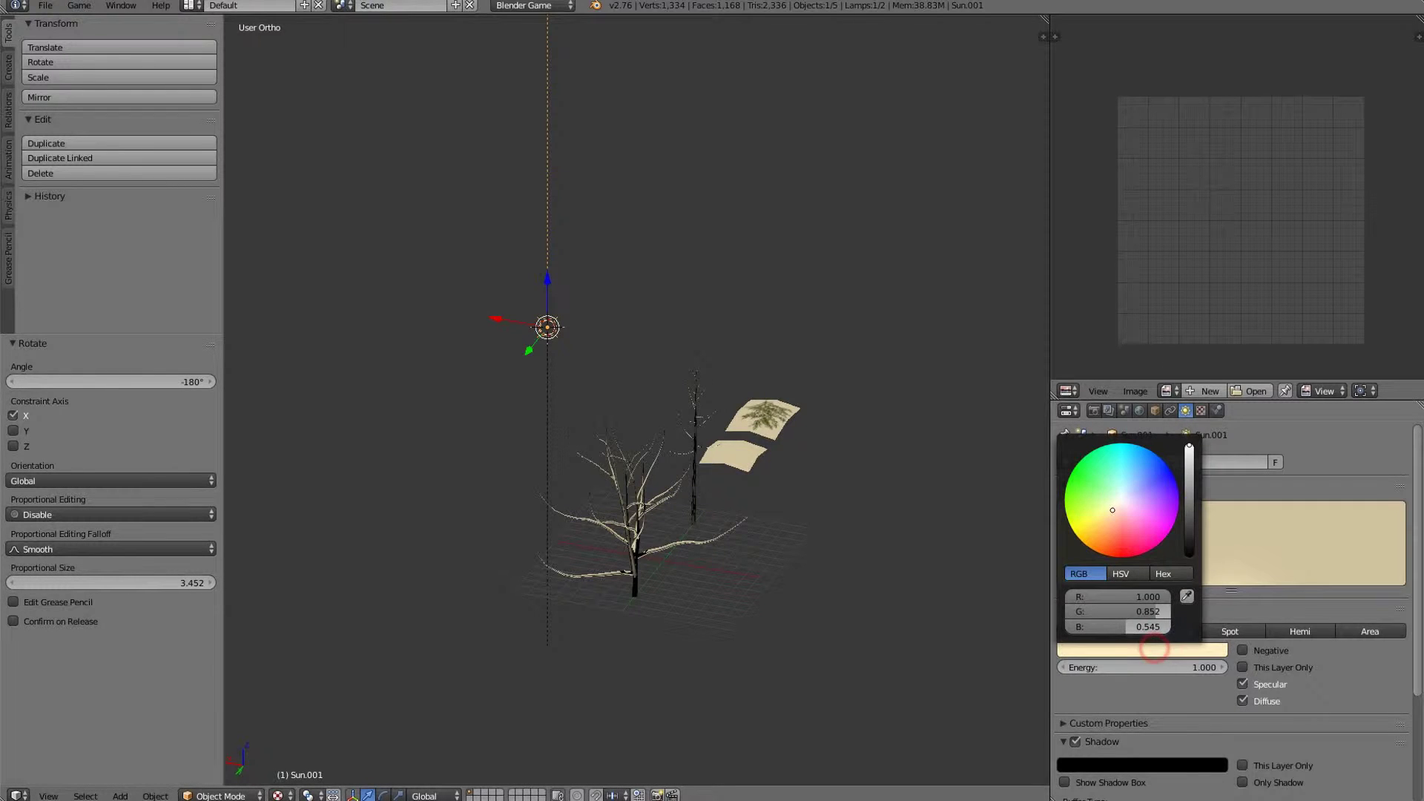
left_click_drag(1113, 509, 1116, 489)
left_click(1160, 666)
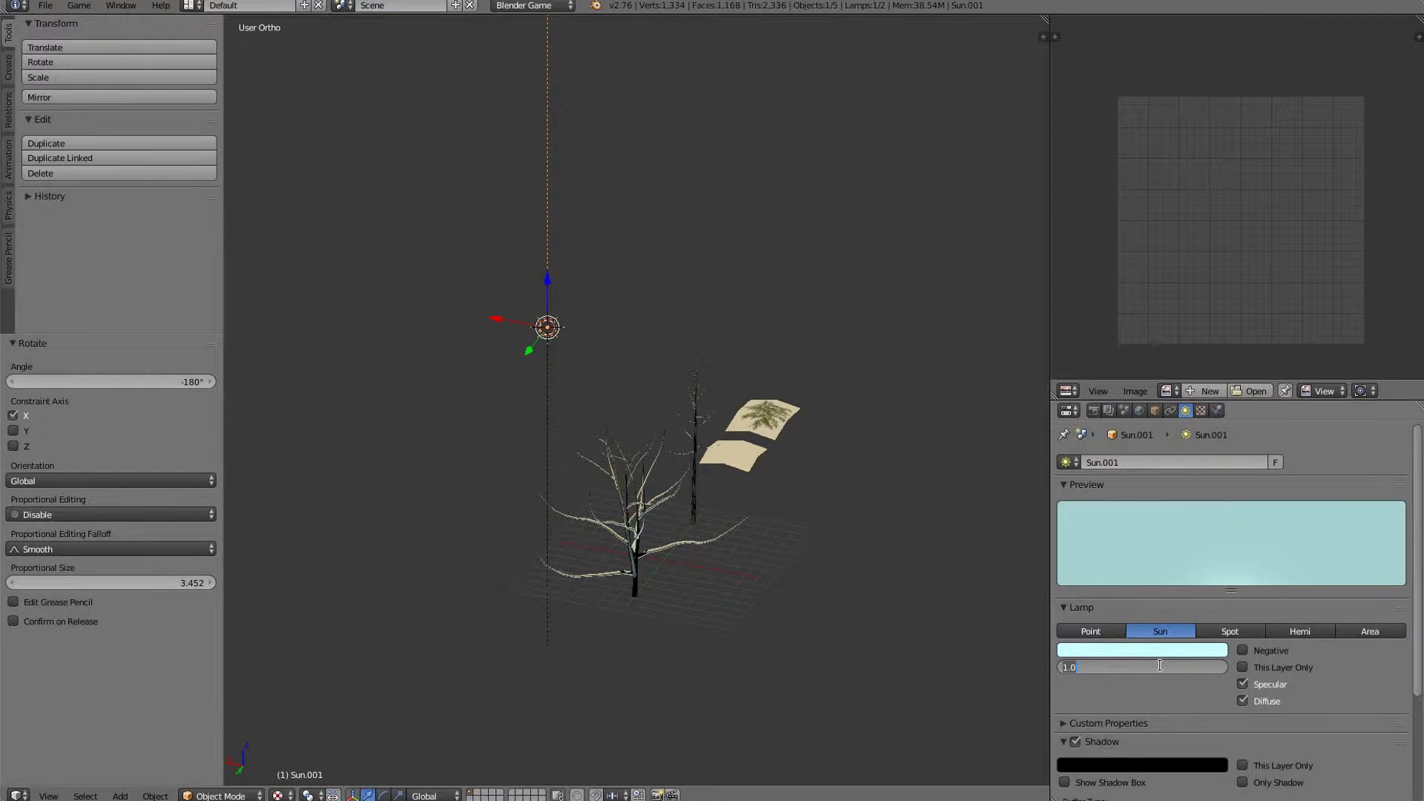
type("0.3")
key("Return")
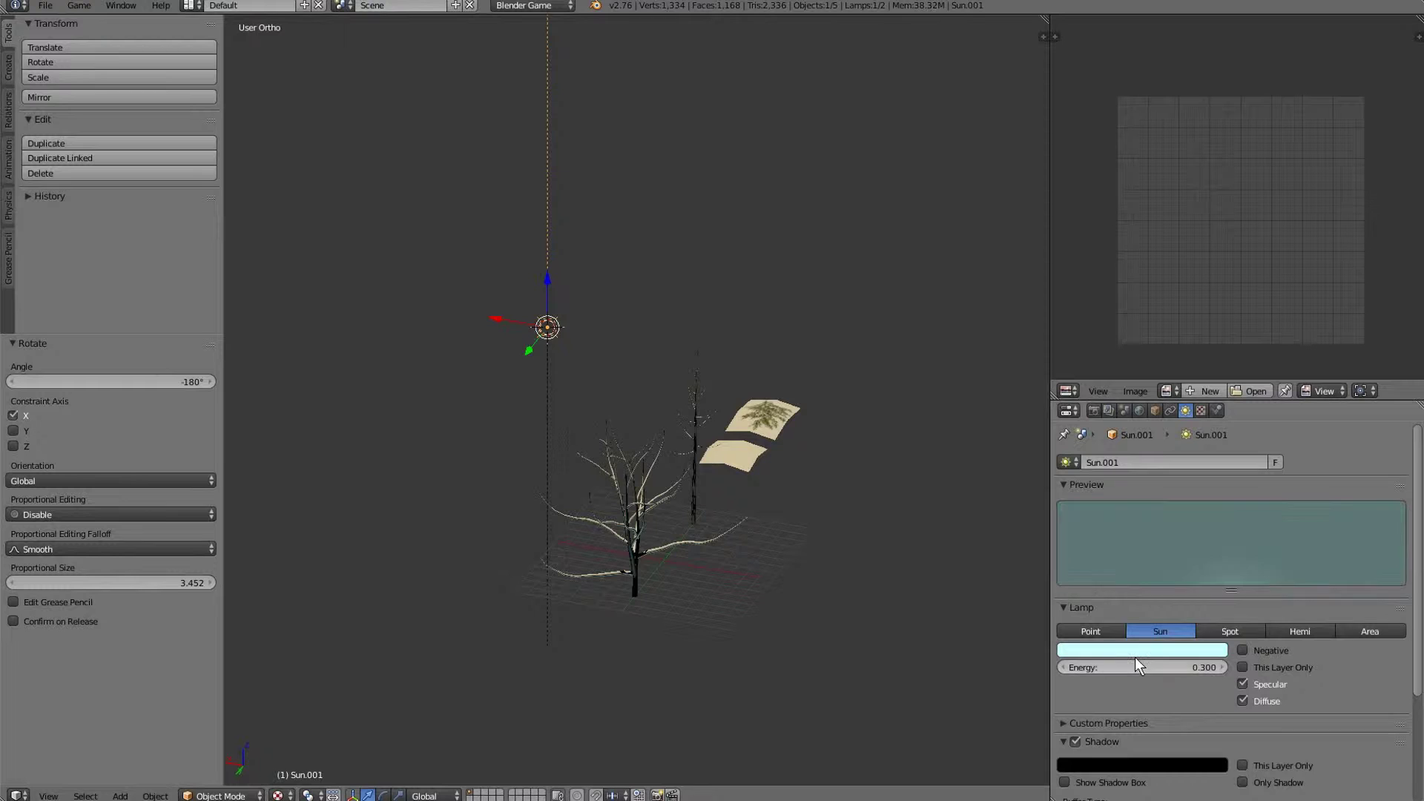
Select both sun lamps together with circle select.
mouse_move(836, 479)
middle_mouse_down()
mouse_move(696, 475)
mouse_move(779, 566)
middle_mouse_up()
scroll(693, 472, "down", 1)
scroll(742, 534, "up", 1)
key("c")
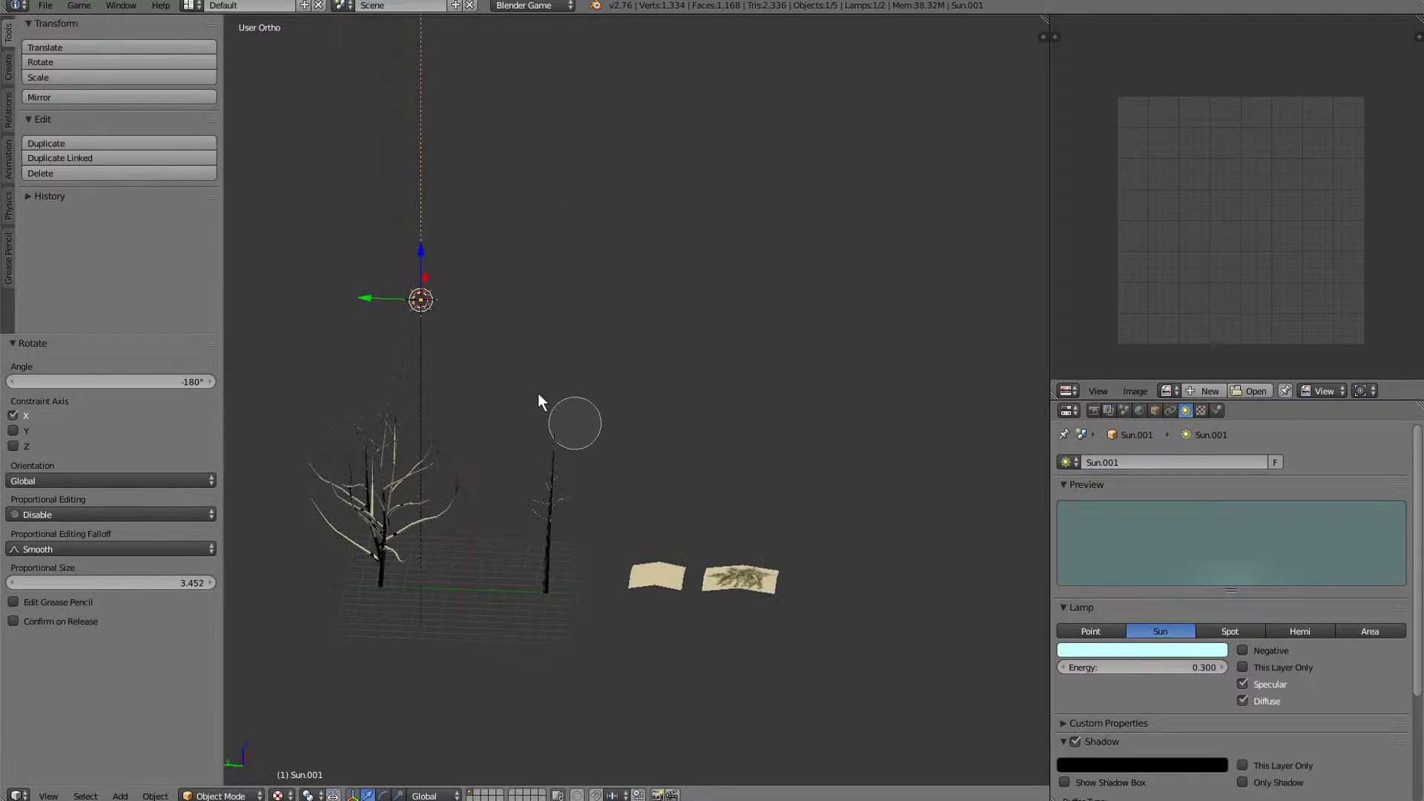
scroll(423, 315, "down", 5)
left_click(388, 283)
right_click(434, 310)
key("r")
key("y")
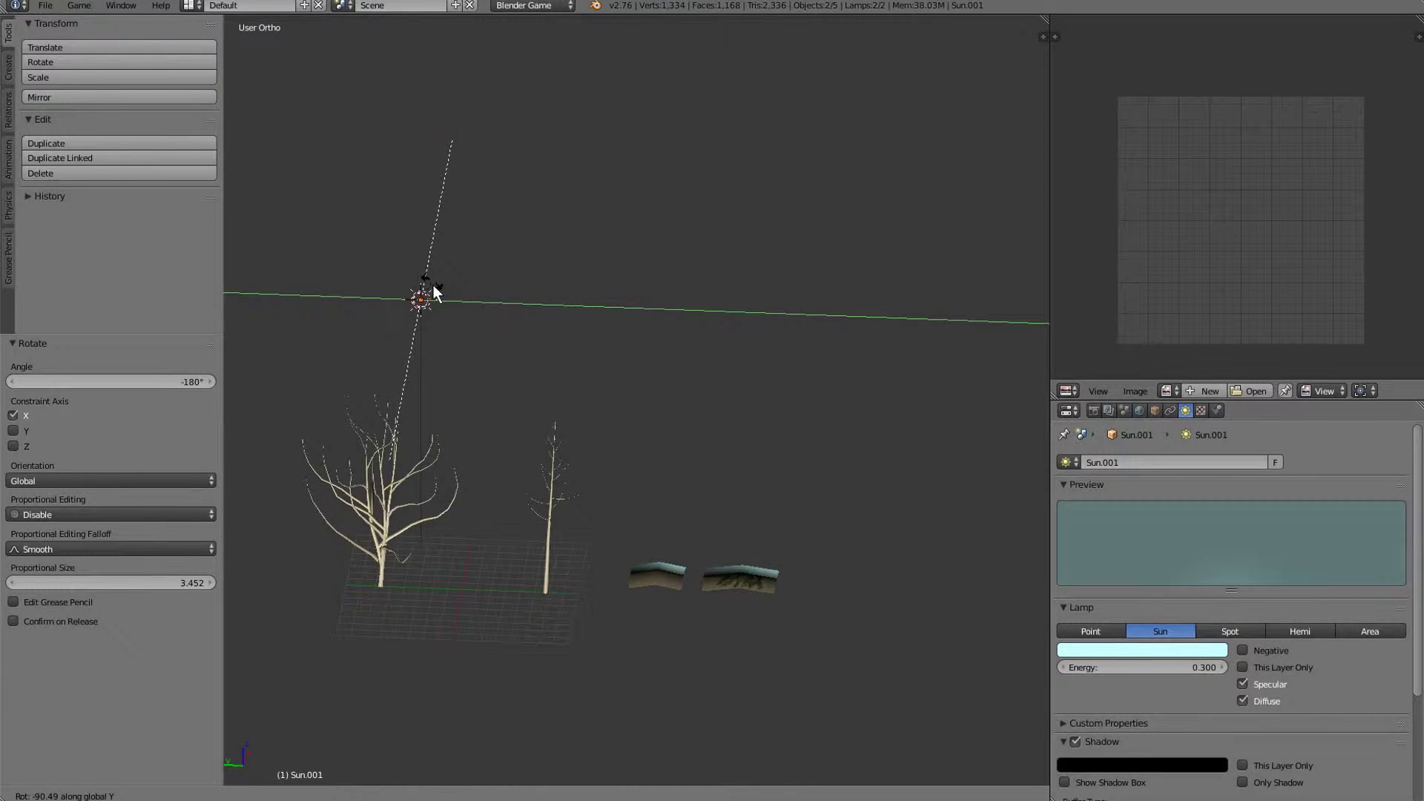
right_click(434, 310)
Rotate both sun lamps about 10° around the global Y axis and about 29° around the global Z axis.
middle_click_drag(583, 377, 489, 390)
key("r")
key("y")
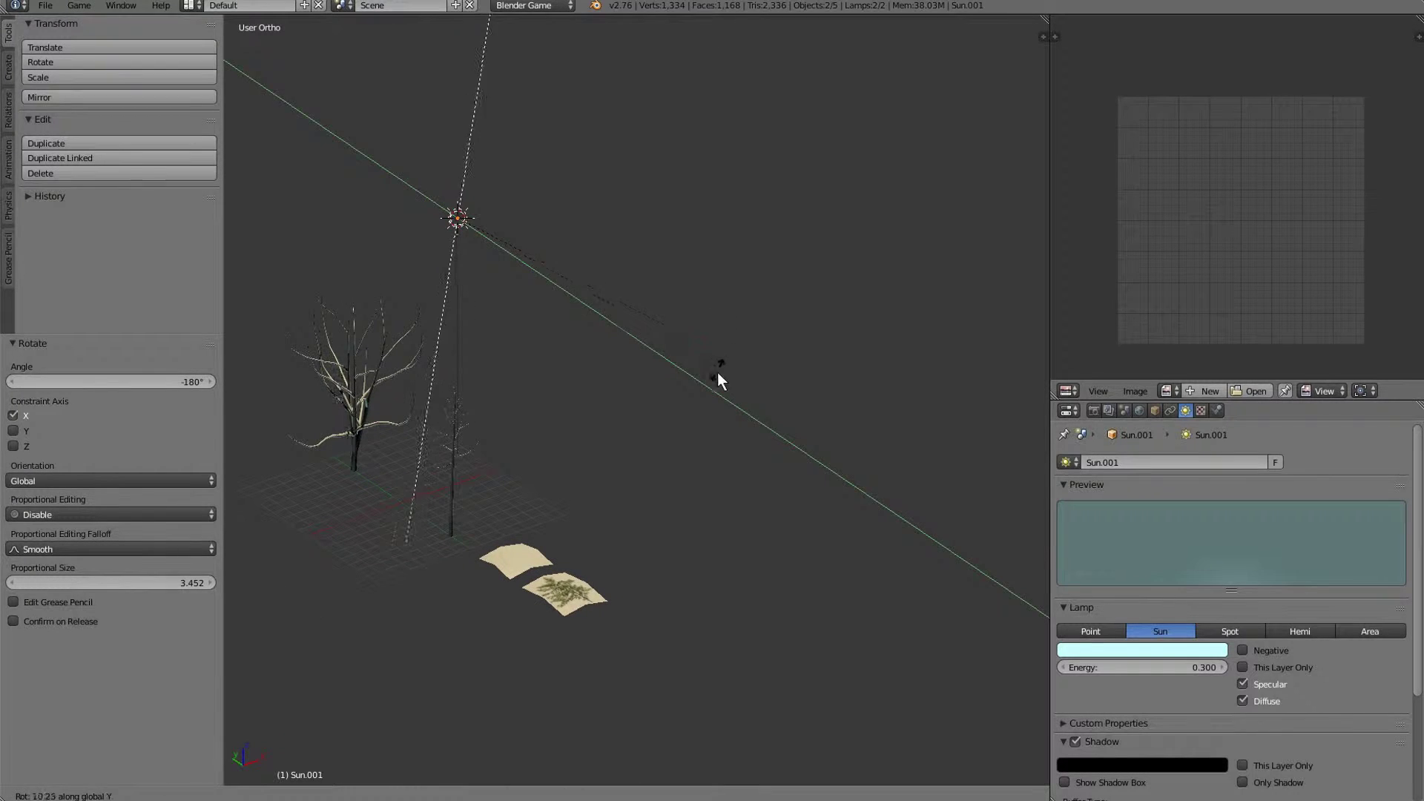
left_click(710, 382)
key("r")
key("z")
left_click(623, 238)
Deselect the lamps and examine the lighting on the trees and leaf planes up close.
scroll(541, 327, "down", 4)
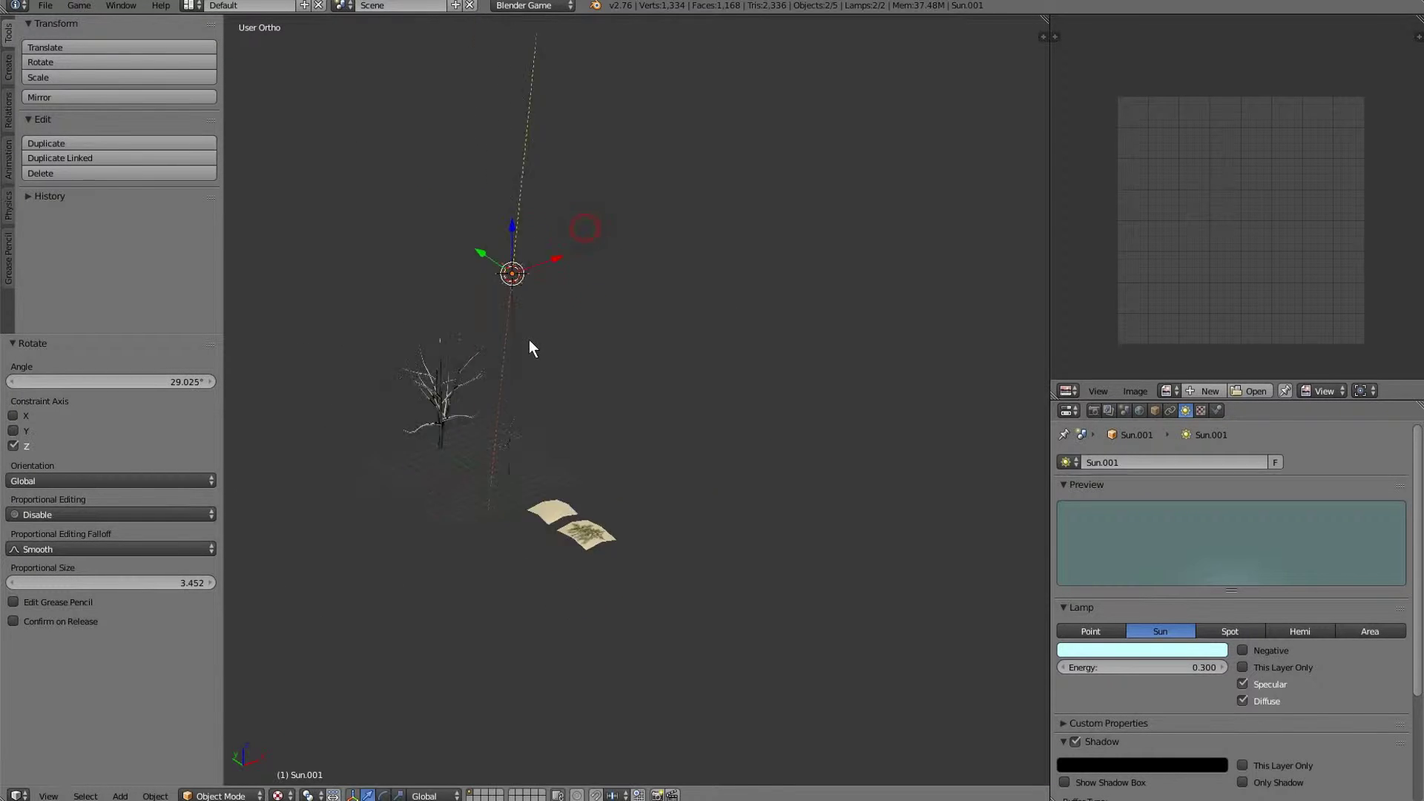
key("a")
middle_click_drag(528, 342, 671, 375)
scroll(637, 445, "up", 6)
middle_click_drag(648, 426, 655, 499)
scroll(718, 496, "up", 2)
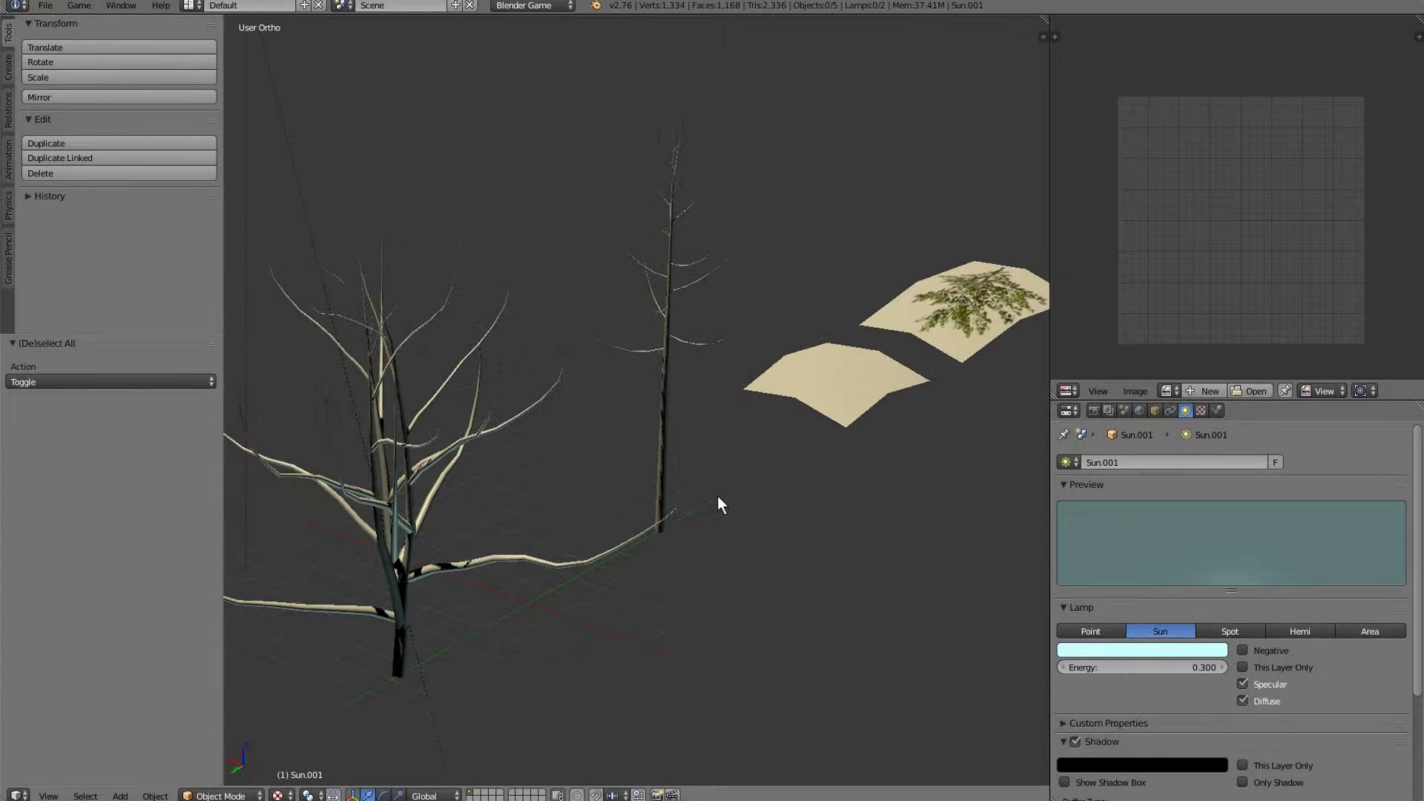
middle_click_drag(874, 483, 703, 530, "shift")
Select the larger leaf plane and make its Leaves texture influence Alpha as well as Color.
right_click(702, 450)
right_click(806, 372)
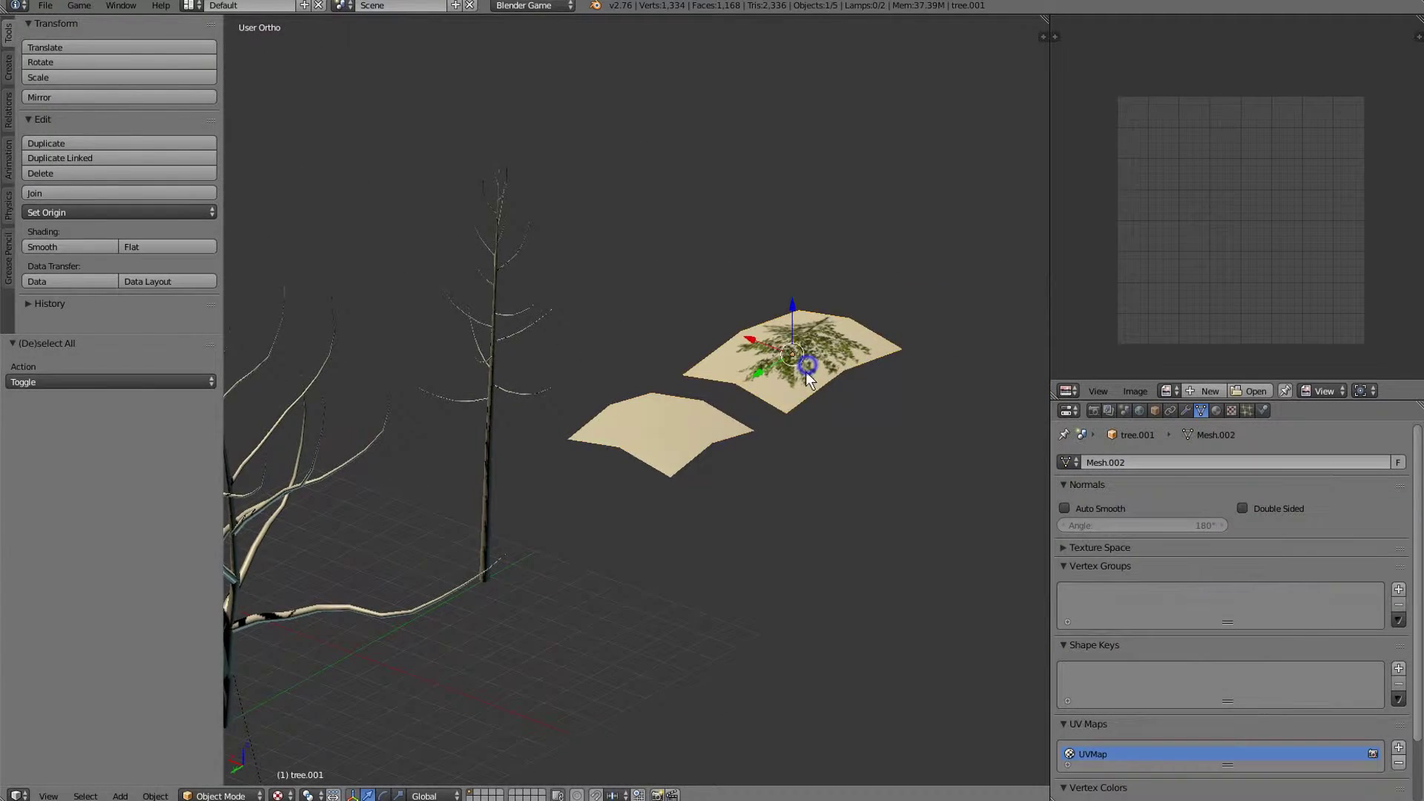
middle_click_drag(806, 372, 816, 438)
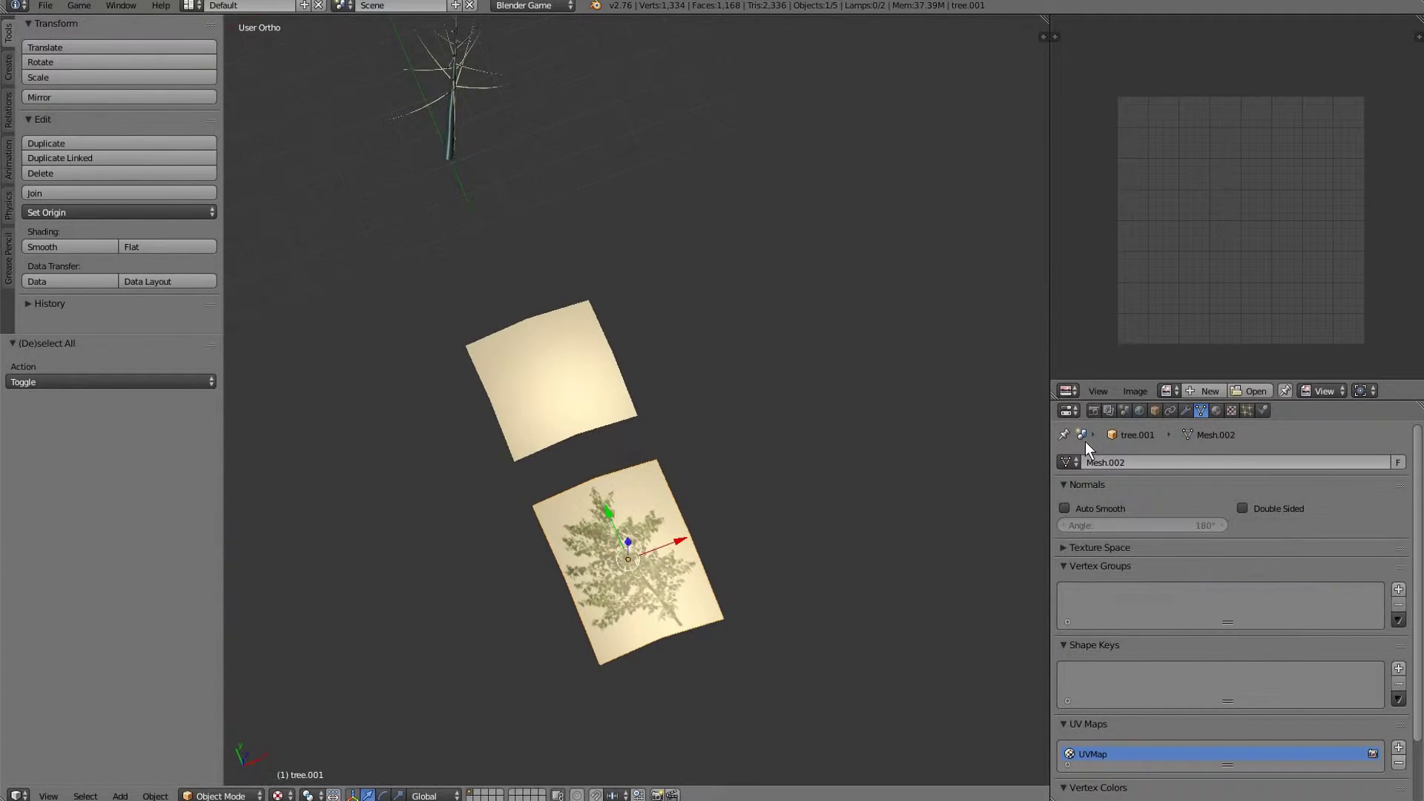
left_click(1232, 412)
scroll(1192, 647, "down", 6)
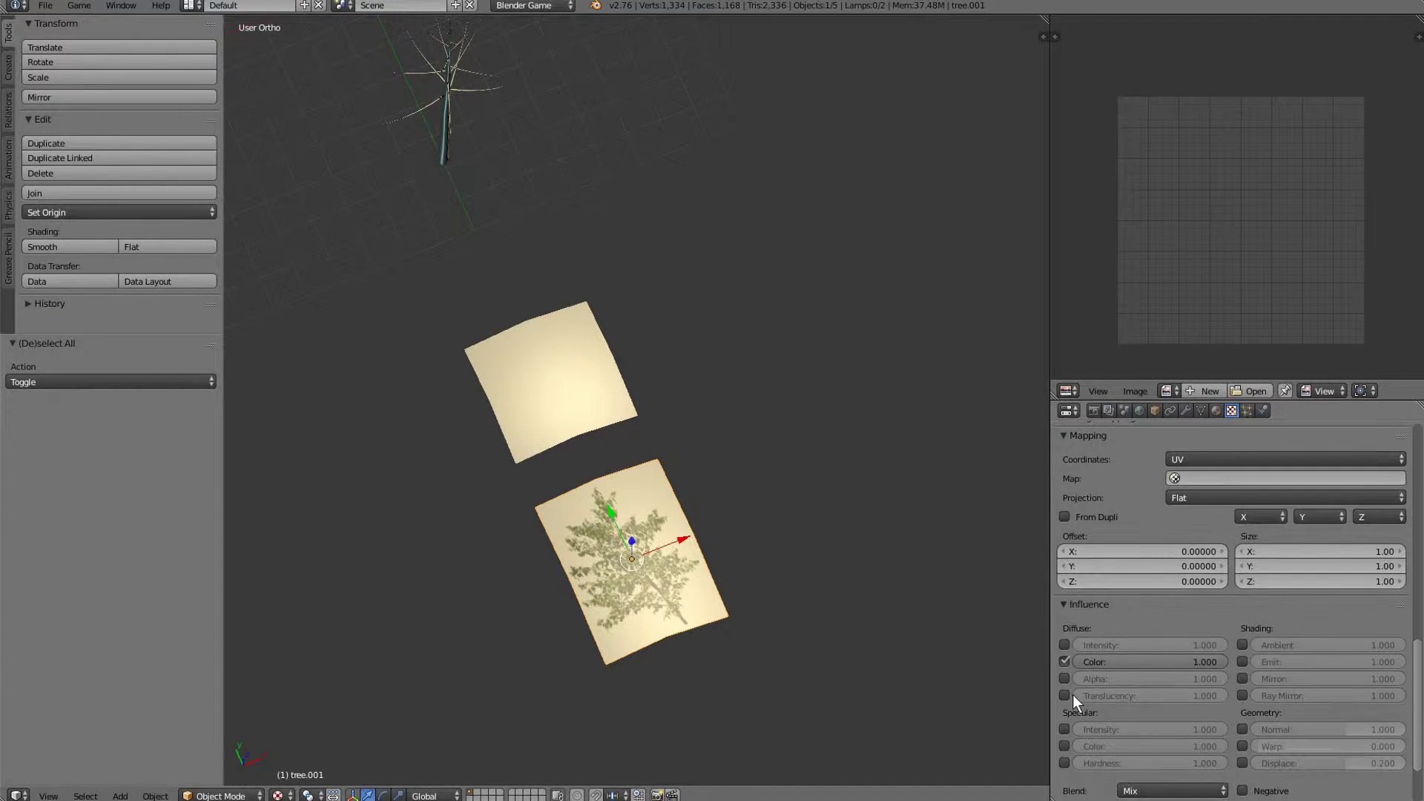
left_click(1066, 680)
middle_click_drag(1043, 660, 1211, 491)
scroll(1202, 512, "down", 3)
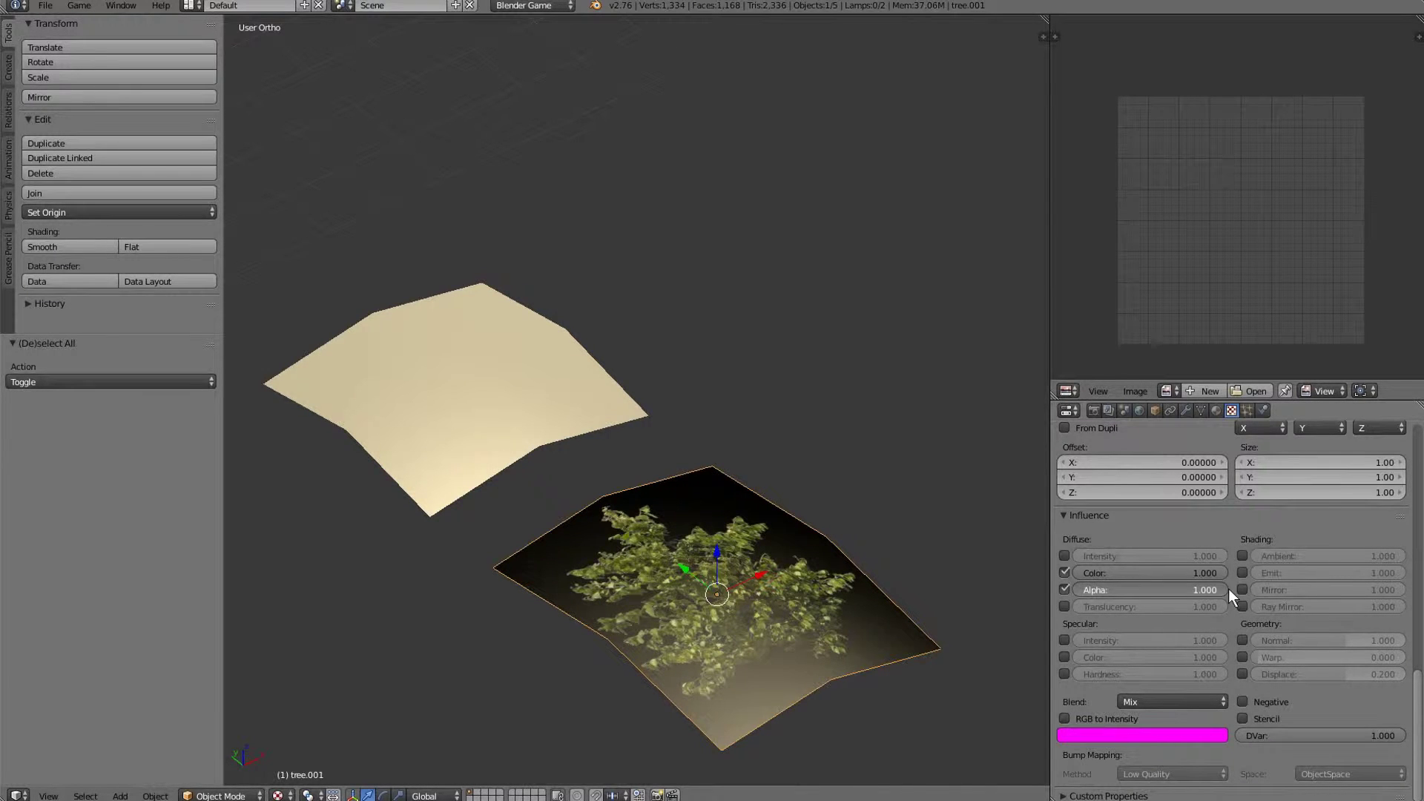
Lower the Alpha of the larger leaf plane's Z Transparency material to 0.
left_click(1217, 411)
scroll(1129, 653, "down", 15)
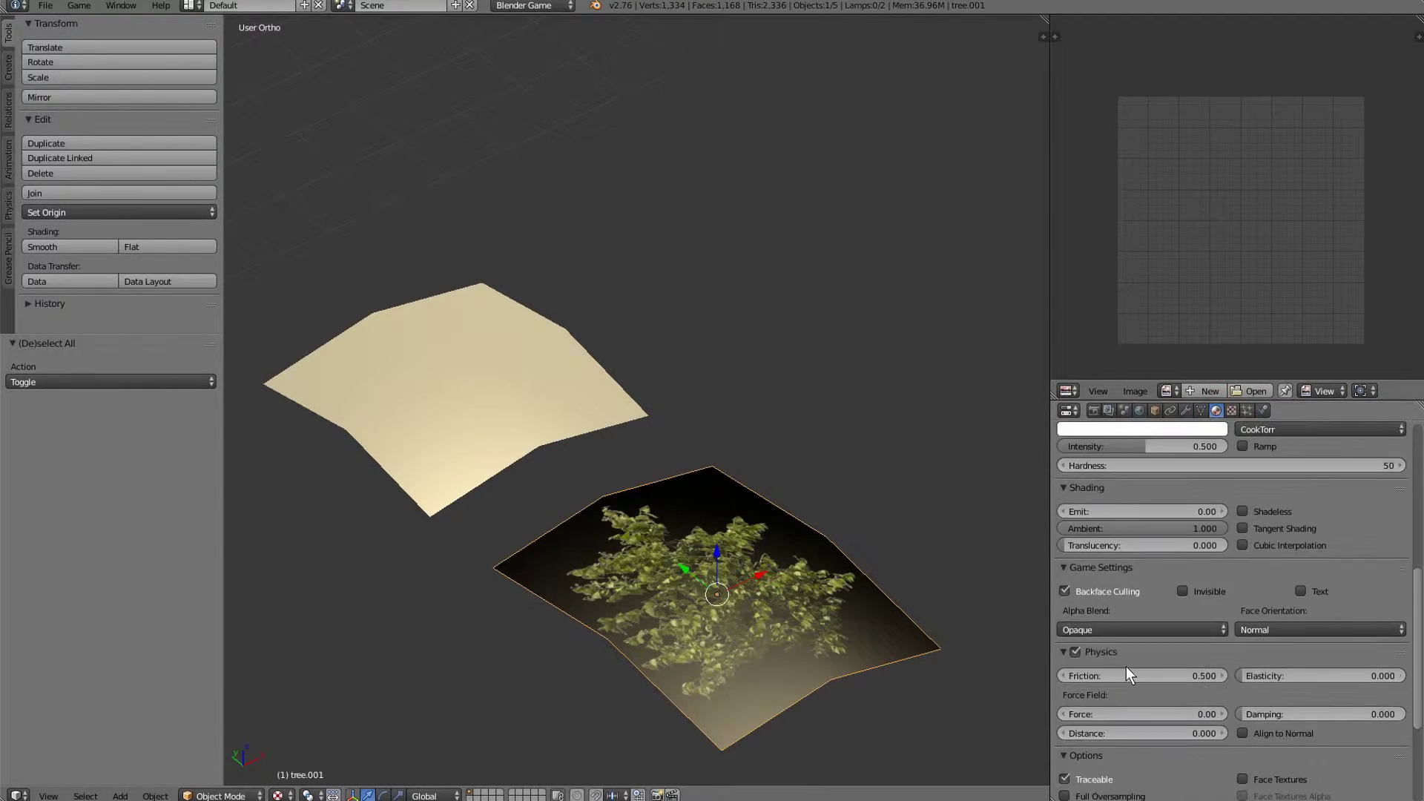
left_click(1106, 777)
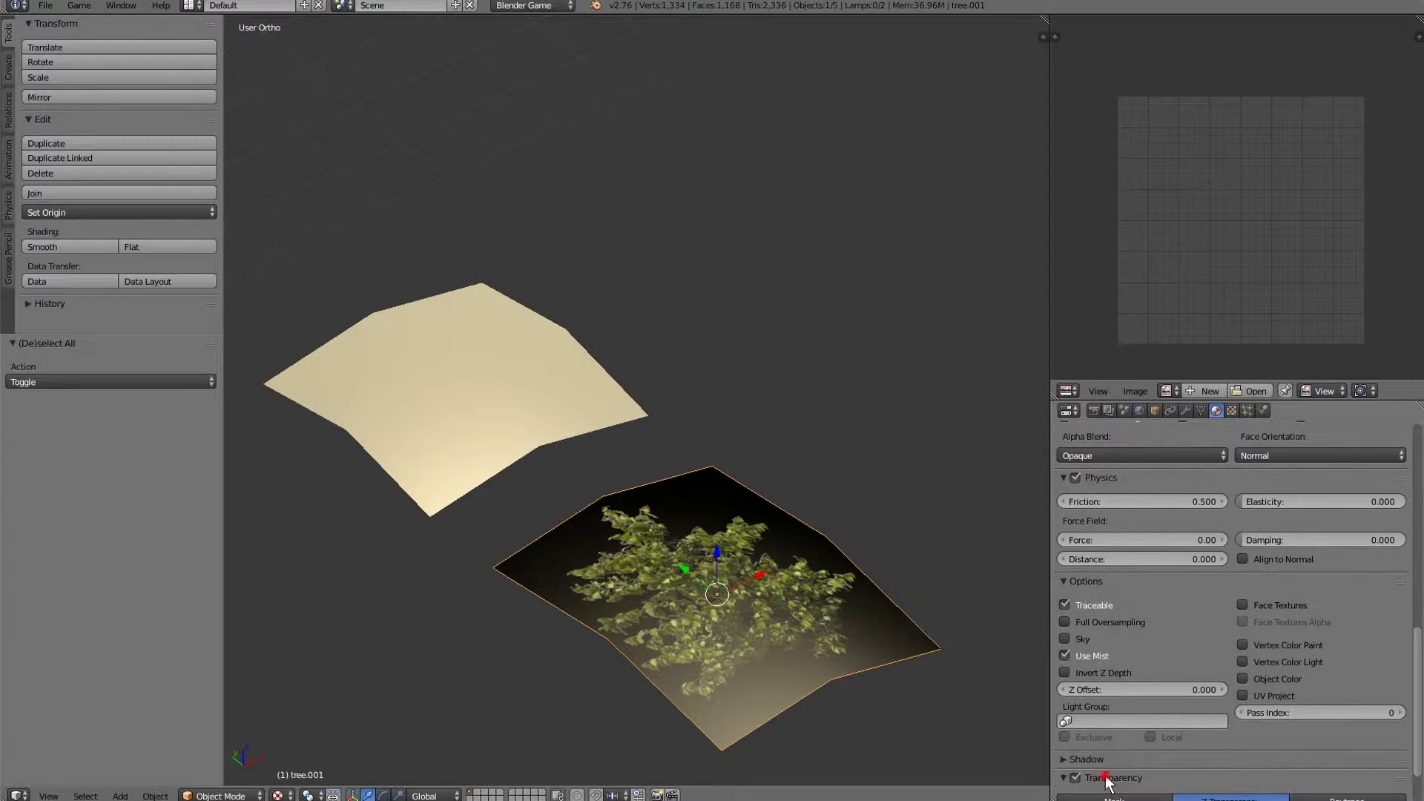
scroll(1200, 731, "down", 3)
left_click_drag(1321, 755, 1065, 755)
scroll(928, 690, "down", 4)
Save over Trees.blend and start the game engine to preview the transparent leaves.
key("ctrl+s")
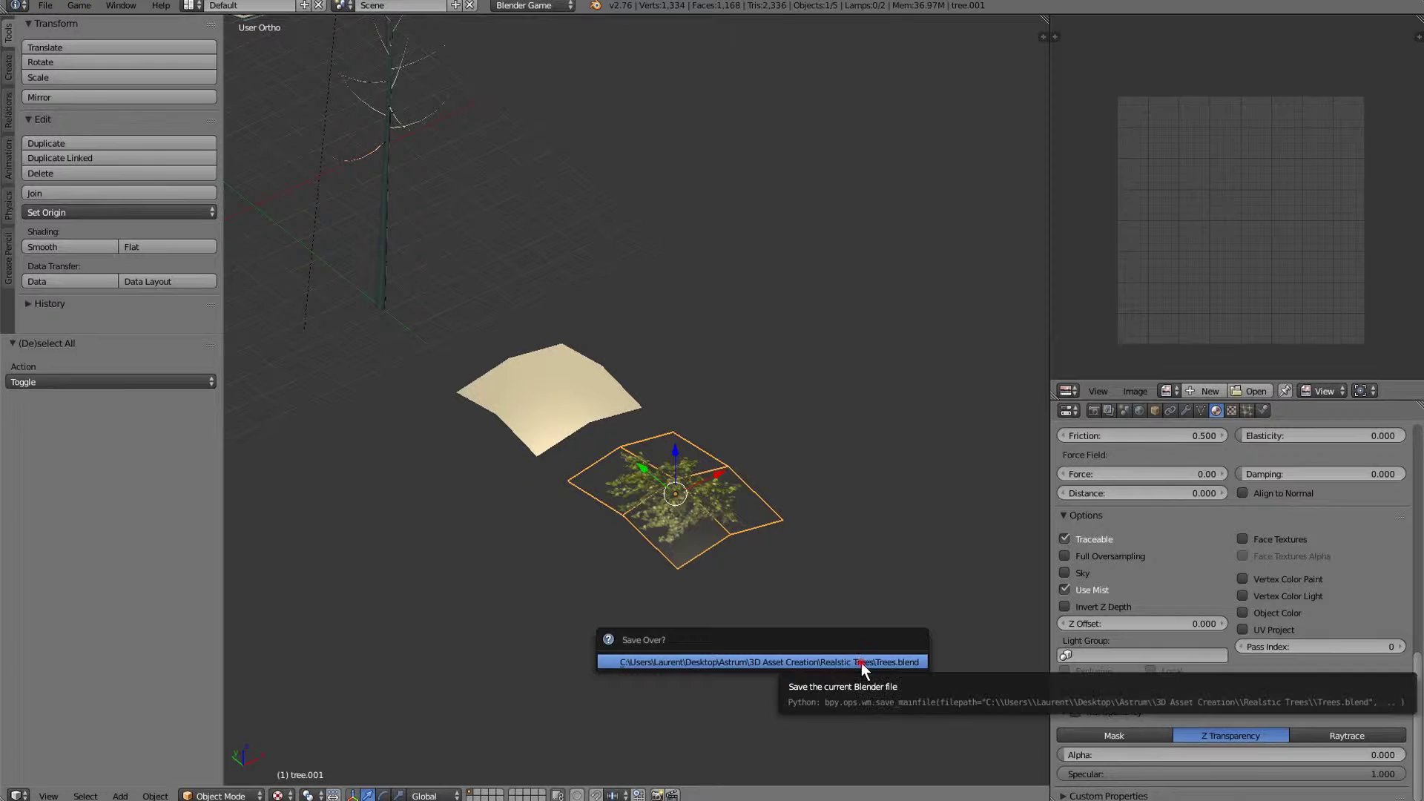
left_click(861, 662)
key("p")
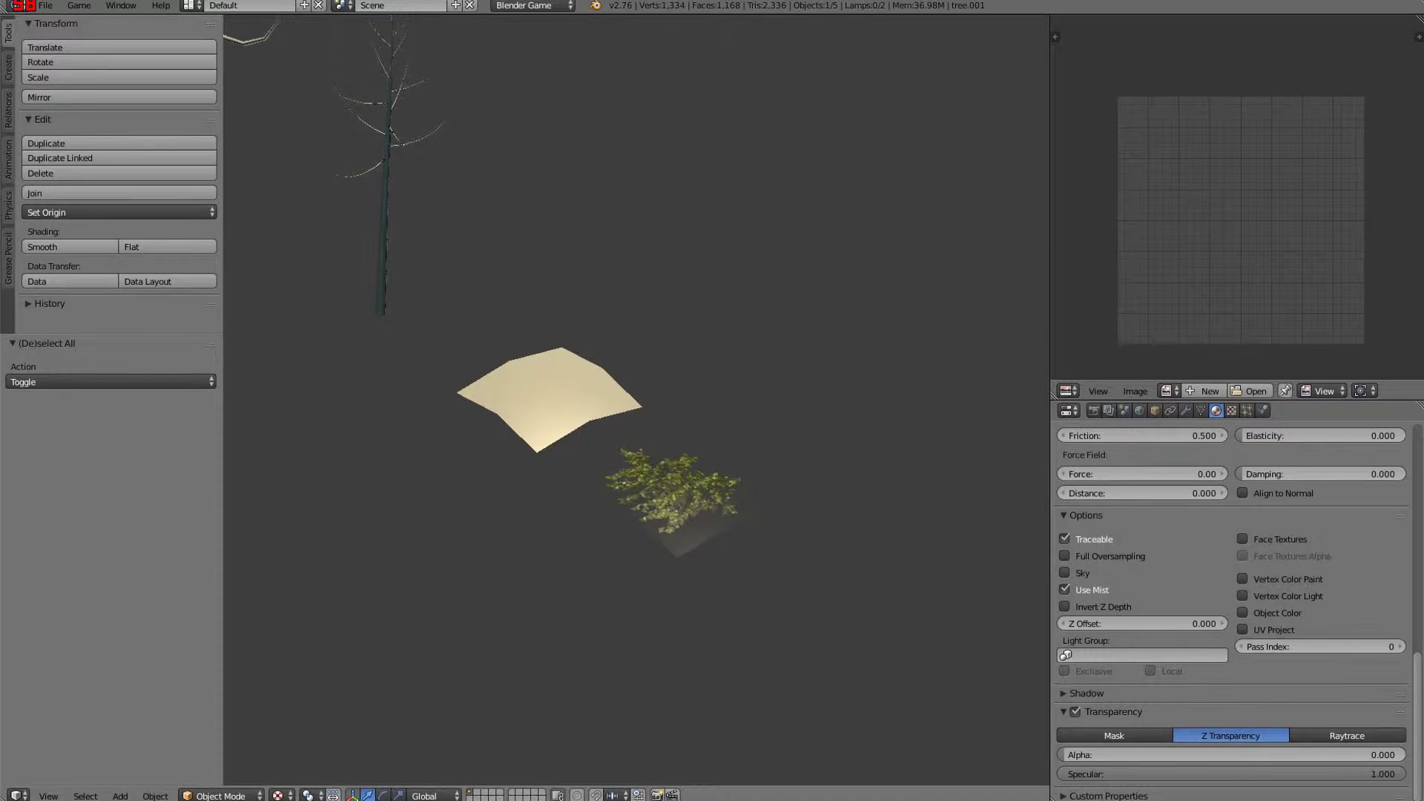
Make the larger leaf plane's Leaves texture also influence specular Intensity and specular Color.
key("Escape")
left_click(1231, 410)
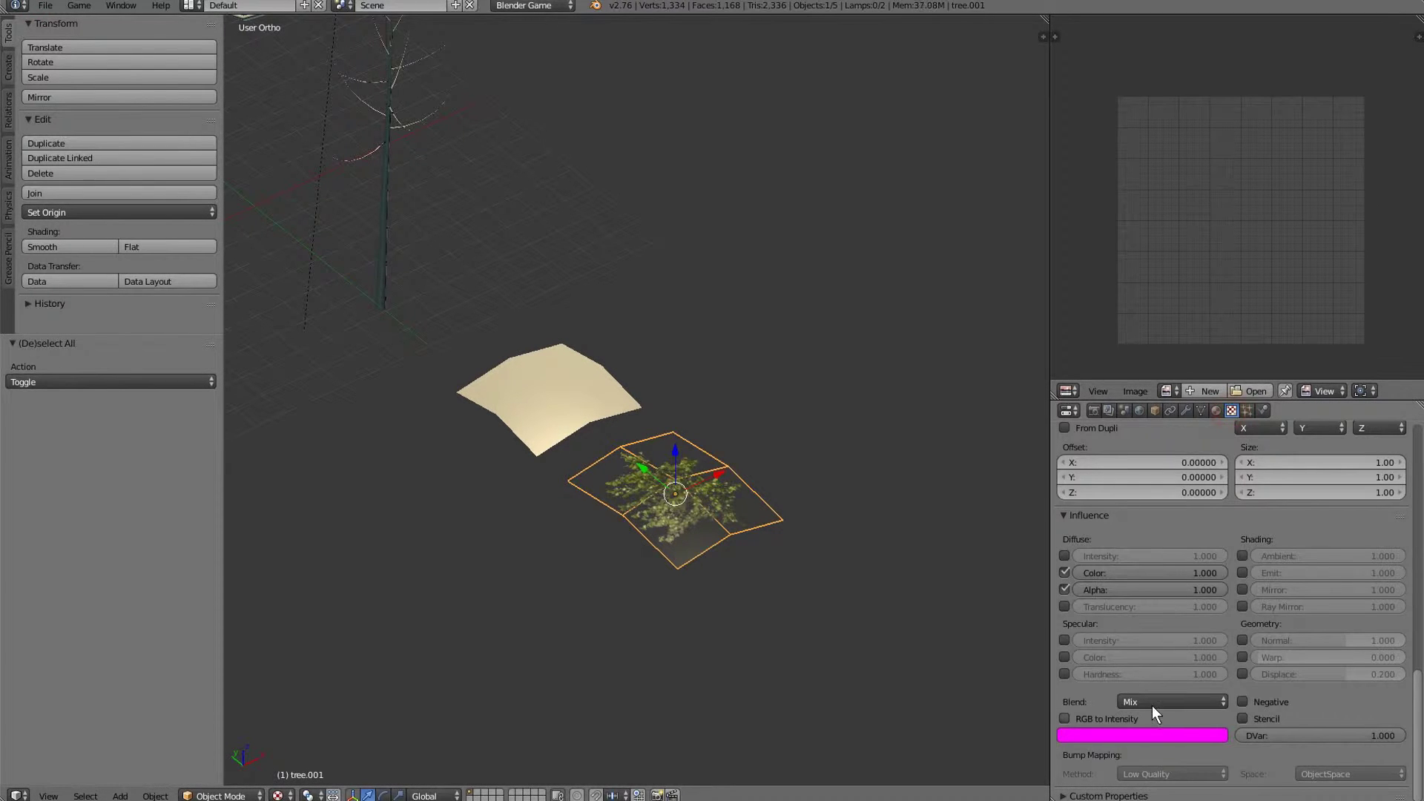
left_click(1066, 642)
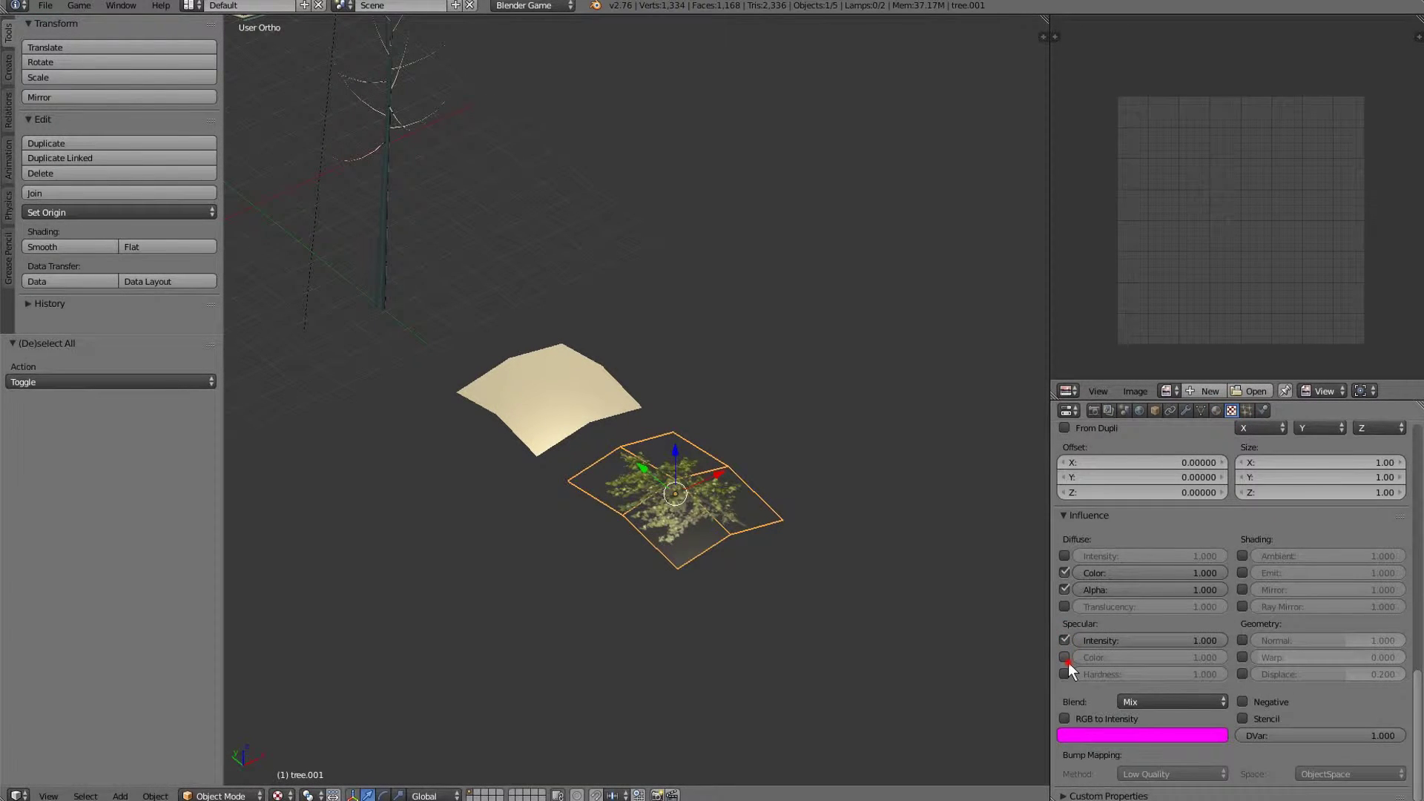
left_click(1067, 659)
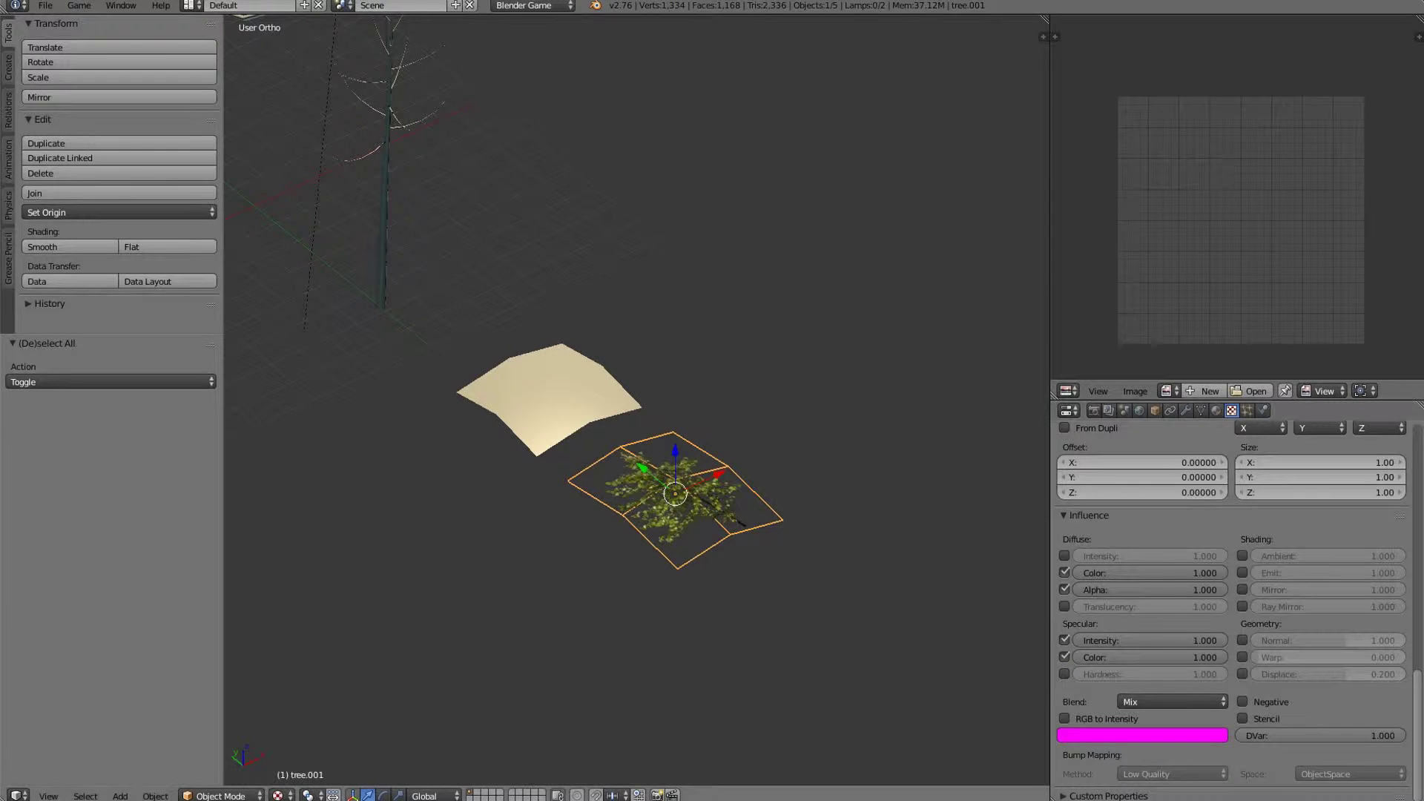
Preview the leaves in the game engine and trial-rotate the larger leaf plane to check its specular highlights.
key("p")
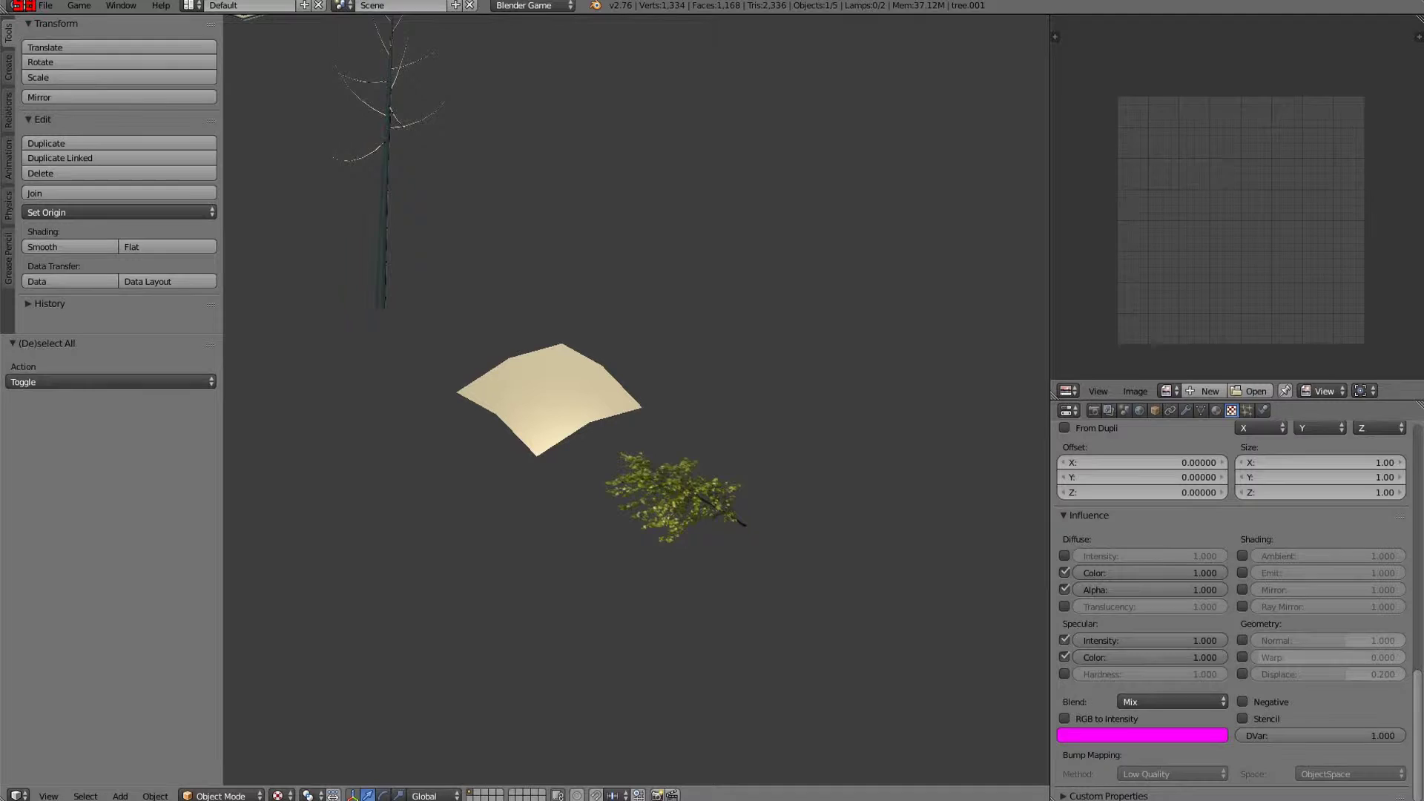
key("Escape")
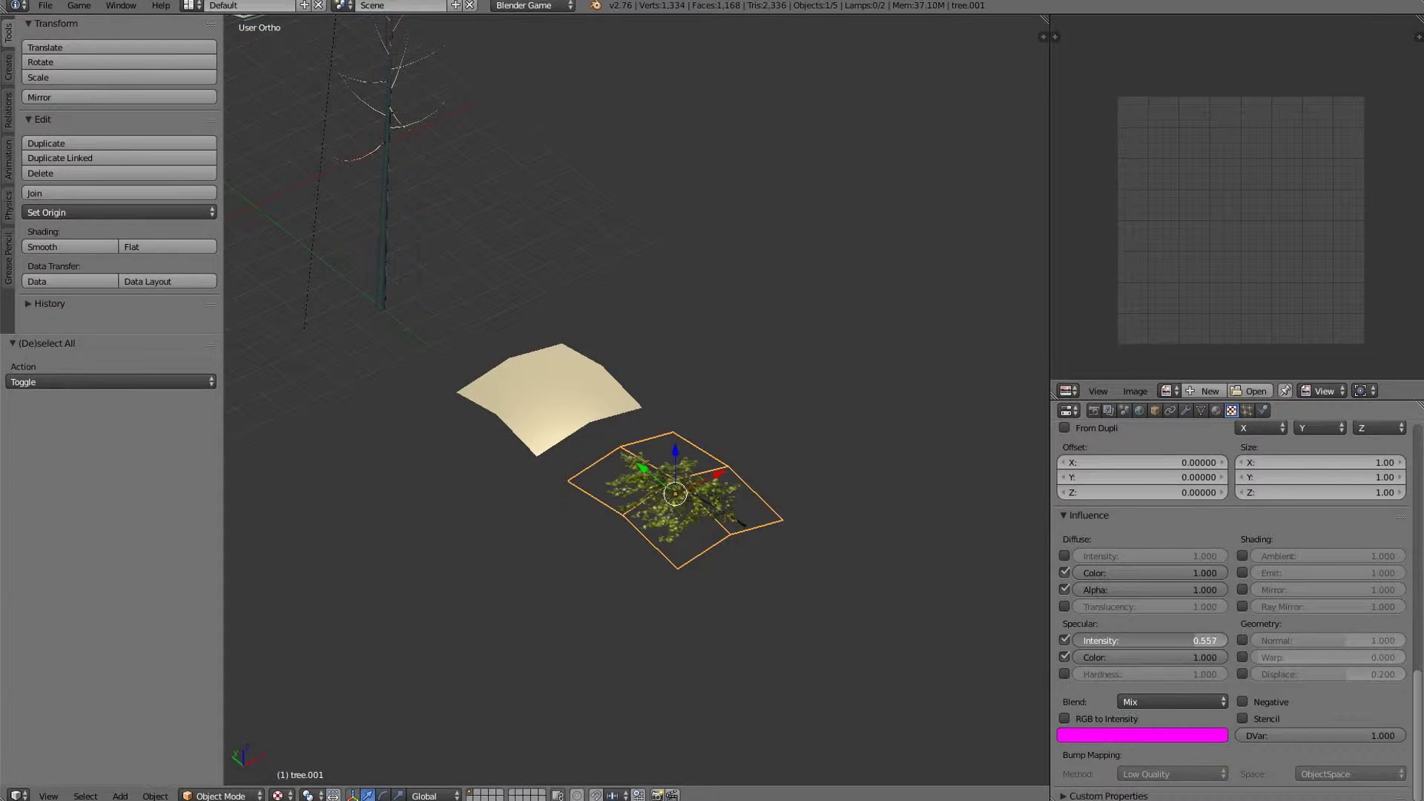
middle_click_drag(758, 537, 768, 577)
key("r")
key("r")
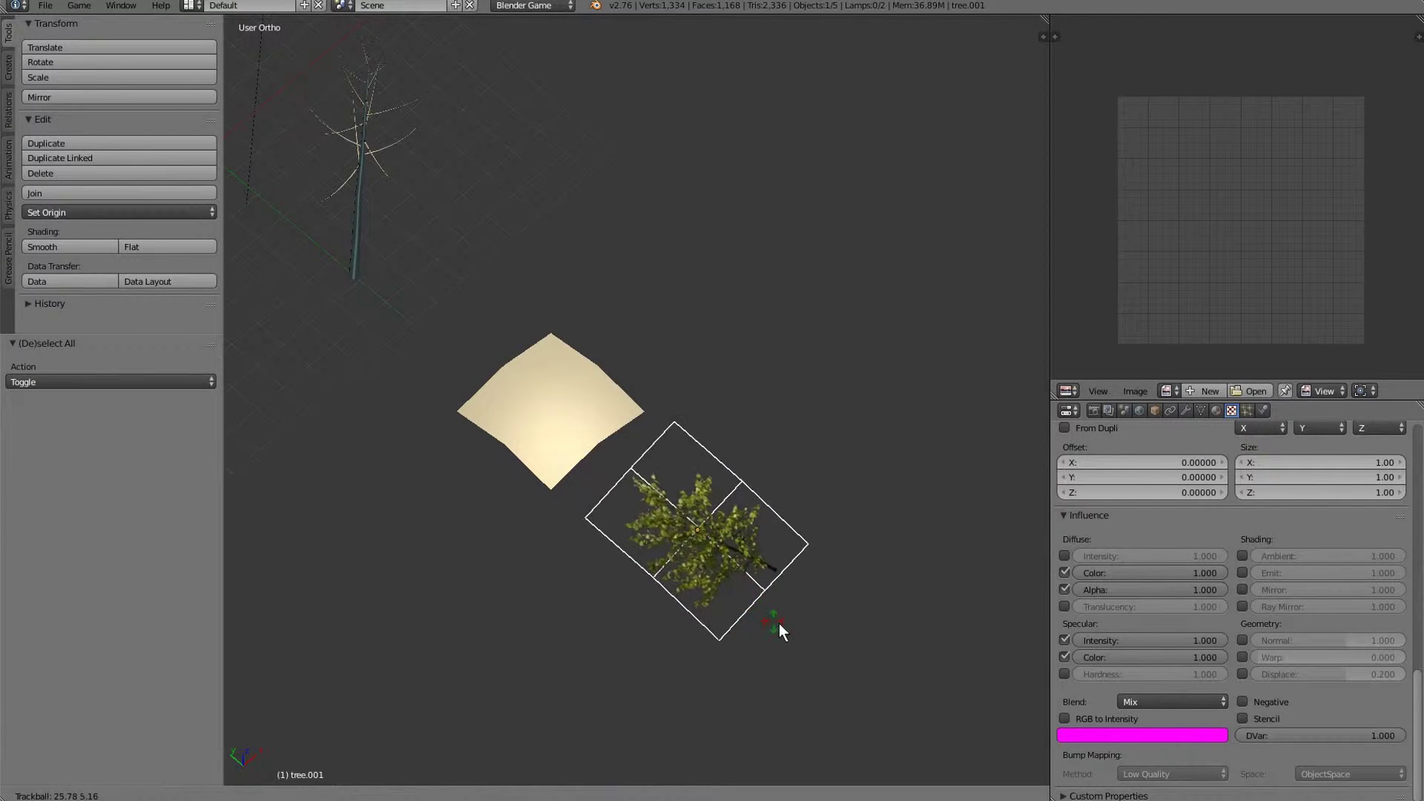
left_click(779, 623)
Add a texture named refl in the second slot of the larger leaf plane's material.
scroll(1226, 593, "up", 5)
scroll(1226, 594, "up", 8)
left_click(1107, 503)
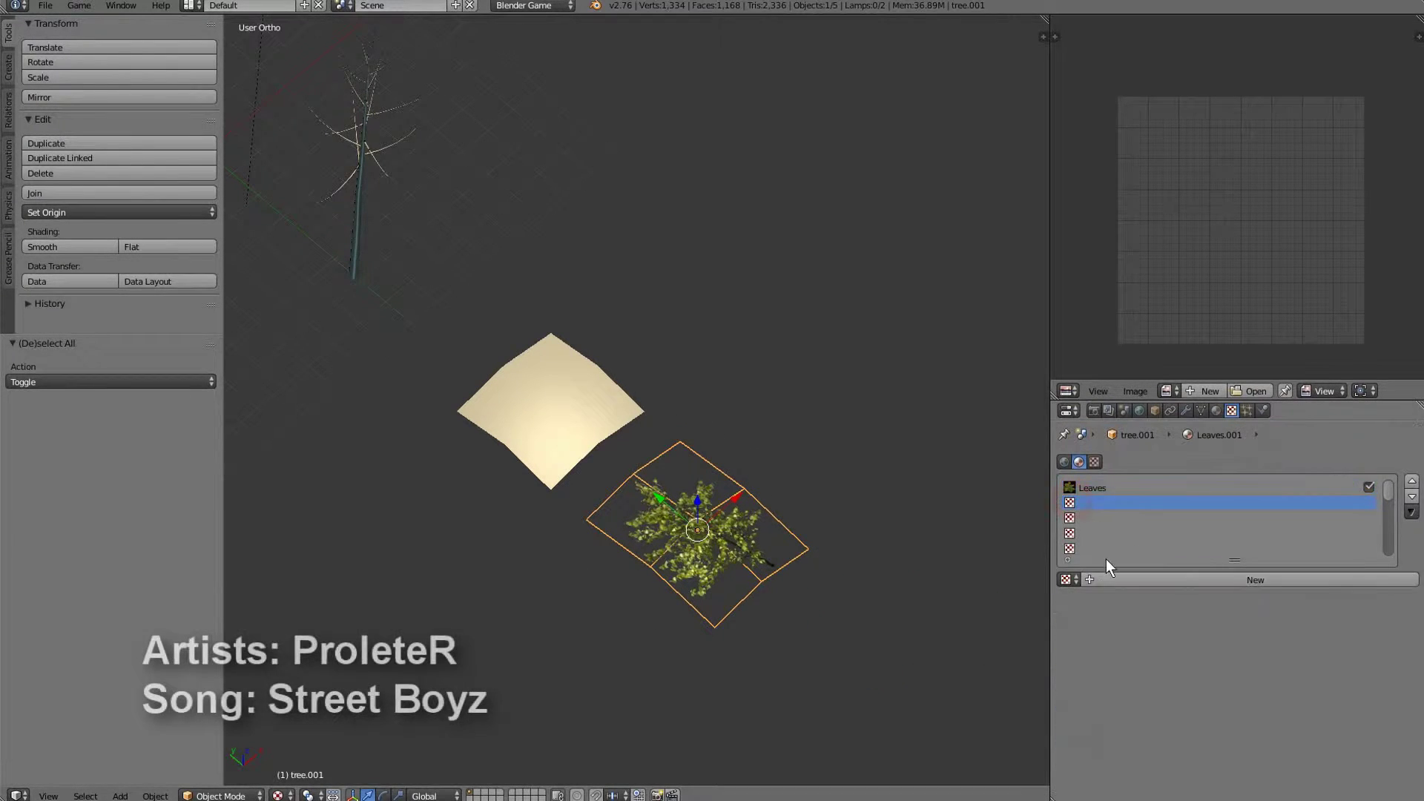
left_click(1111, 580)
left_click(1113, 580)
type("refl")
key("Return")
scroll(1241, 659, "down", 7)
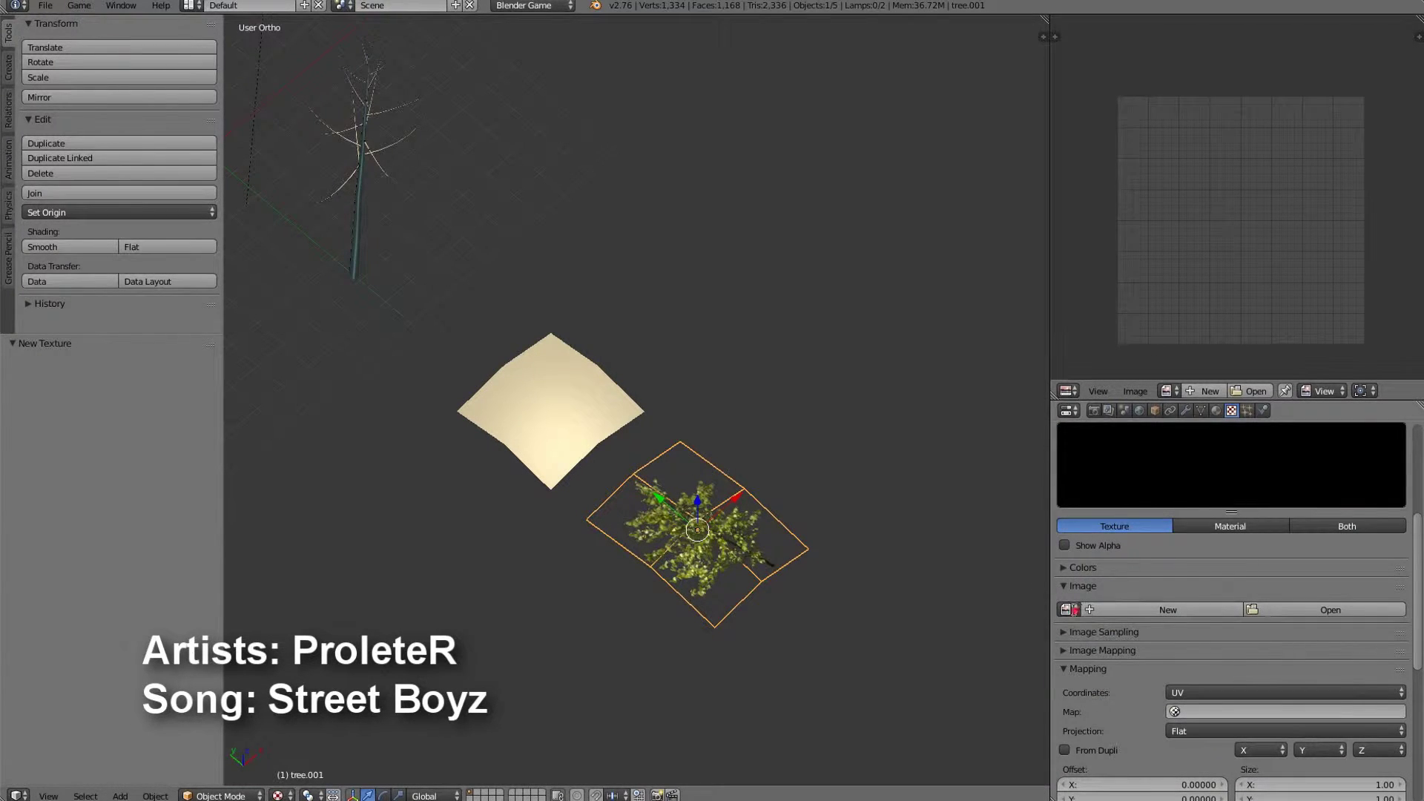
left_click(1066, 609)
left_click(1179, 607)
left_click(1191, 643)
left_click(1216, 674)
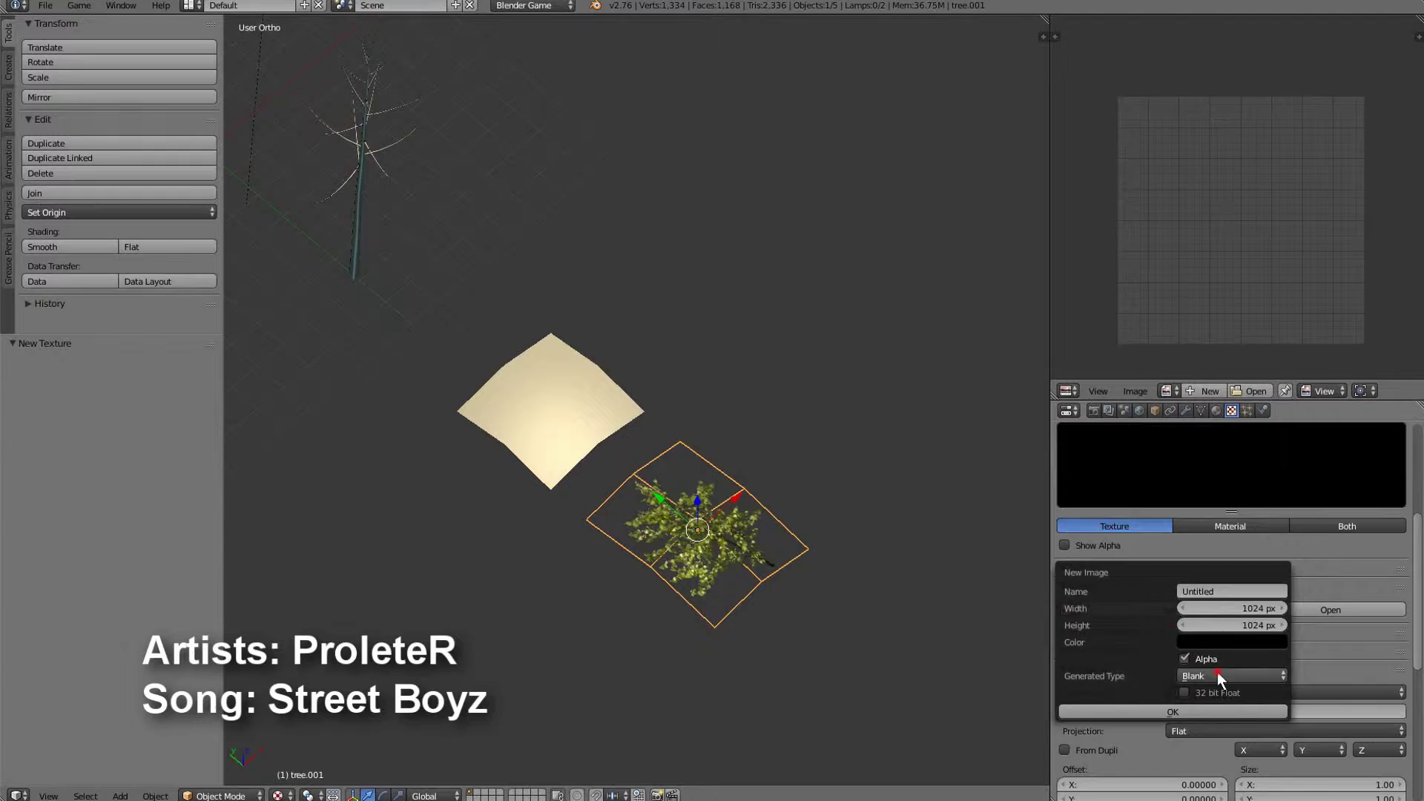
left_click(1334, 635)
left_click(1070, 608)
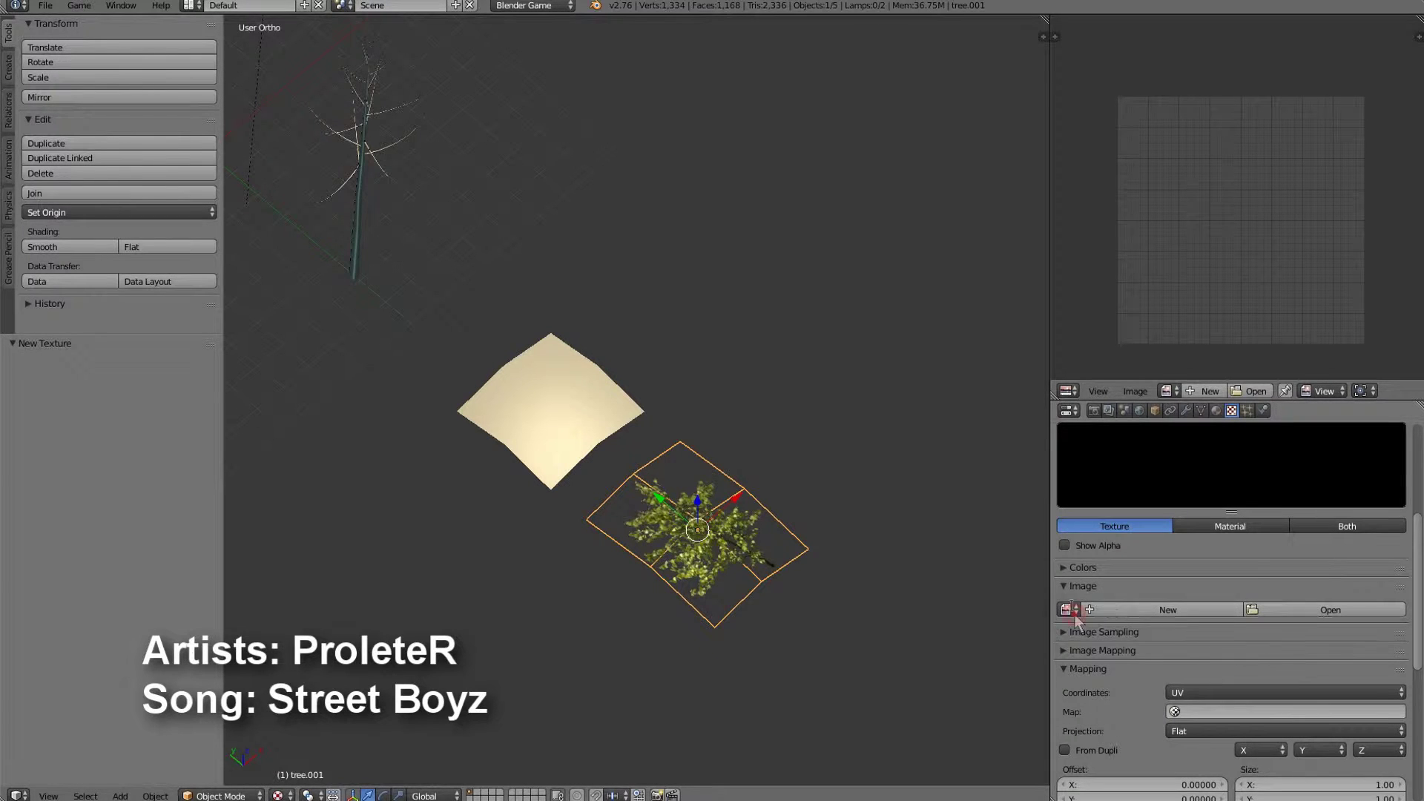
left_click(1320, 550)
left_click(1061, 572)
scroll(1214, 647, "down", 3)
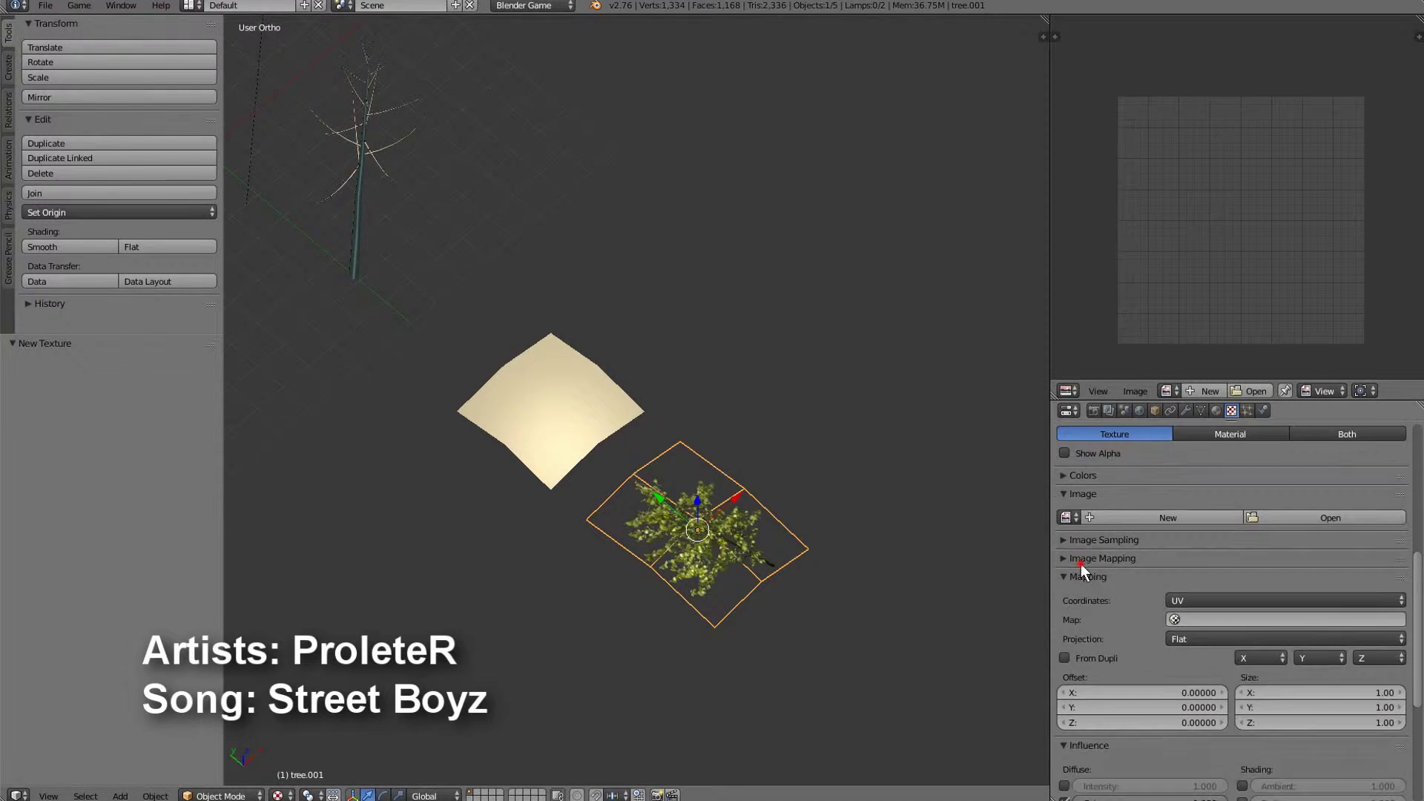
left_click(1083, 563)
left_click(1084, 563)
left_click(1093, 544)
scroll(1094, 548, "up", 9)
Change the refl texture's type to Clouds with Hard noise.
left_click(1167, 570)
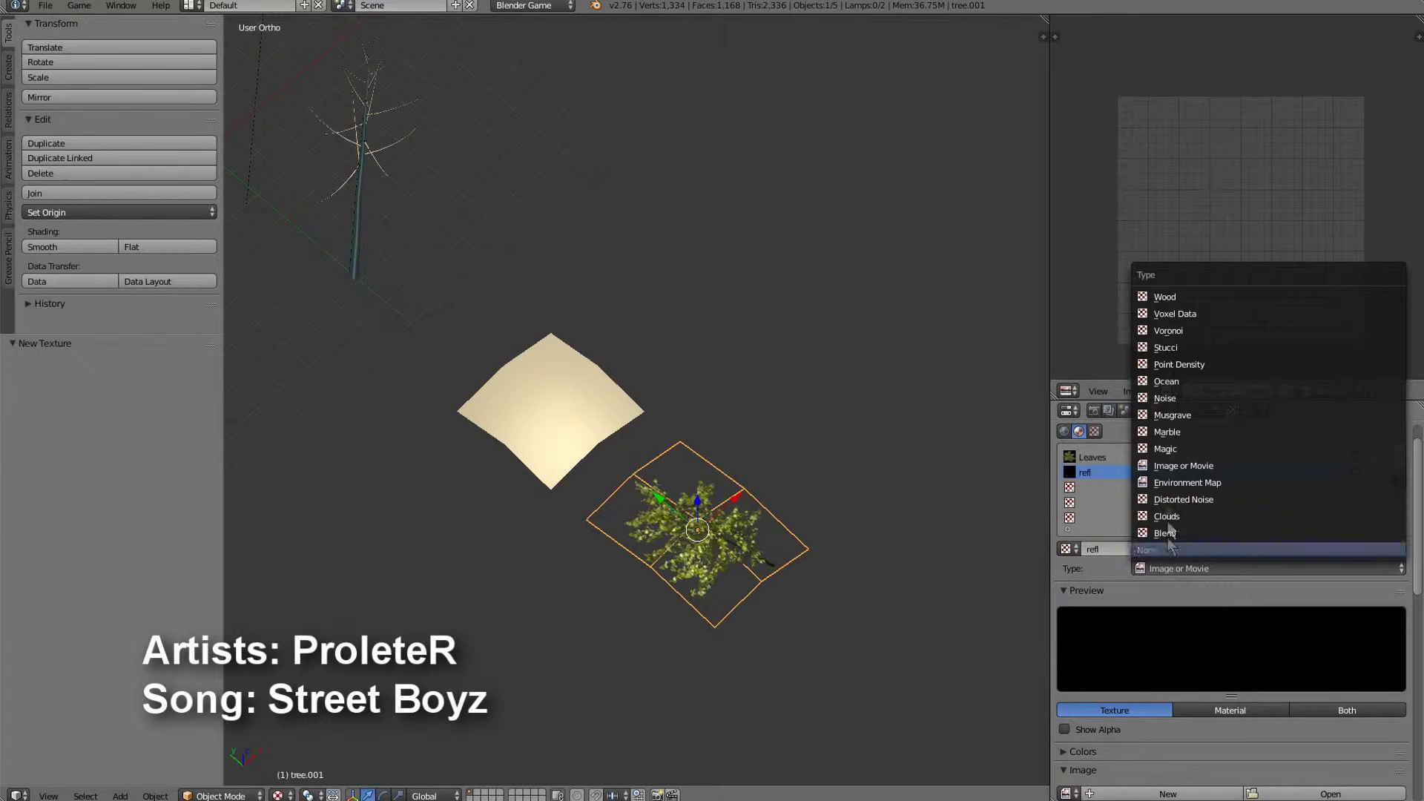
left_click(1168, 517)
scroll(1188, 674, "down", 5)
scroll(1188, 674, "down", 2)
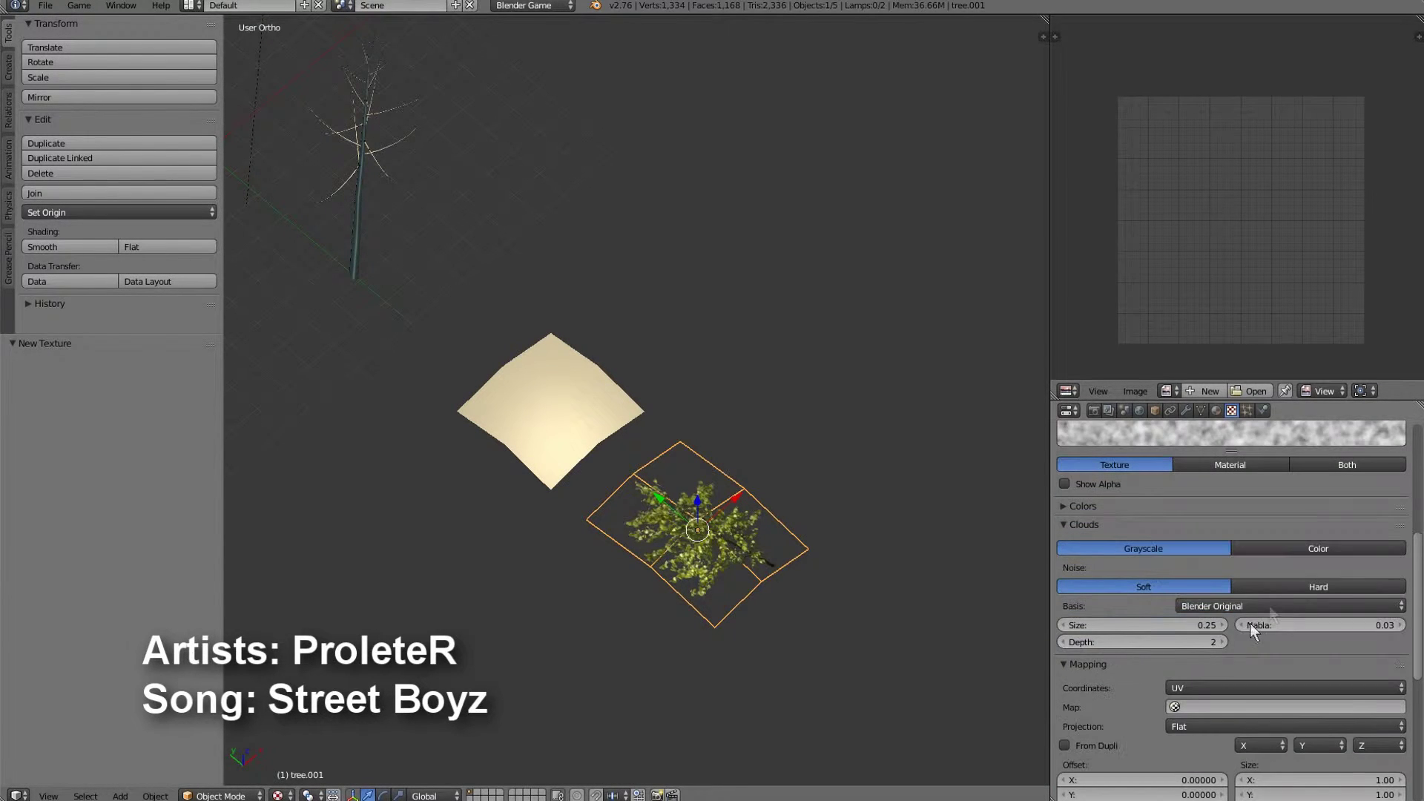
scroll(1266, 595, "up", 3)
Enable a color ramp on the refl texture and set its first, black stop to an alpha of 1.000.
left_click(1091, 598)
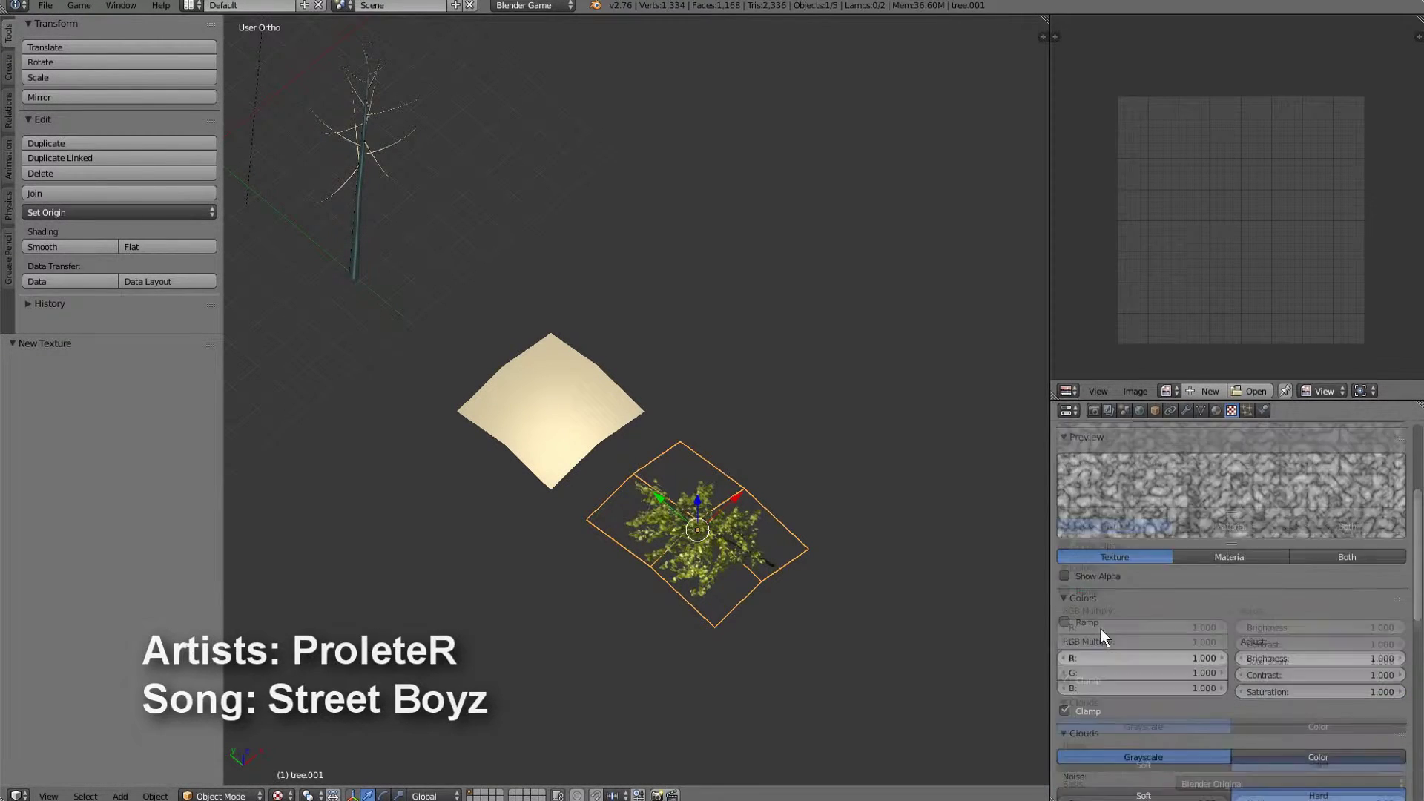
left_click(1065, 591)
left_click(1294, 656)
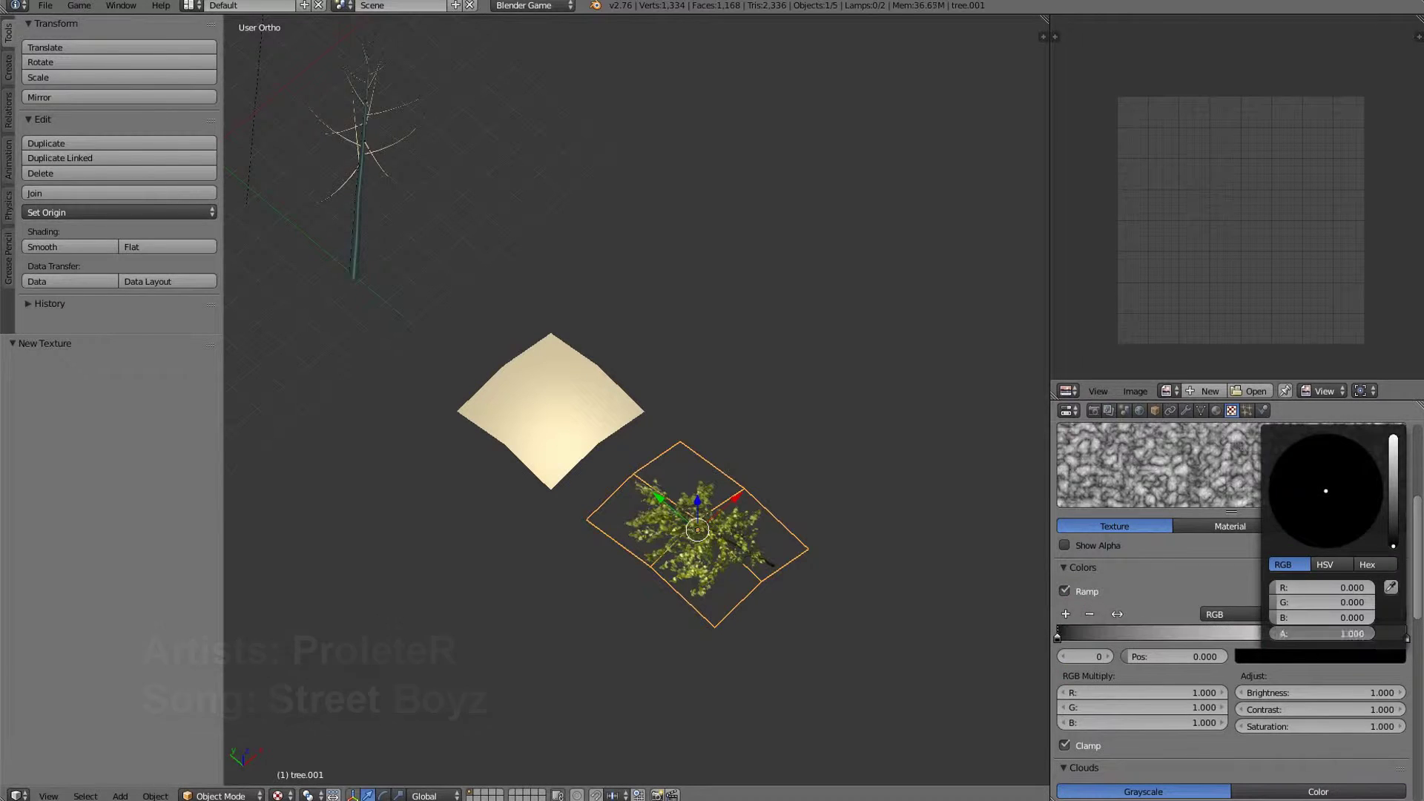
left_click(1385, 638)
left_click(1262, 657)
Set the refl texture's mapping coordinates to Reflection.
scroll(1202, 676, "down", 14)
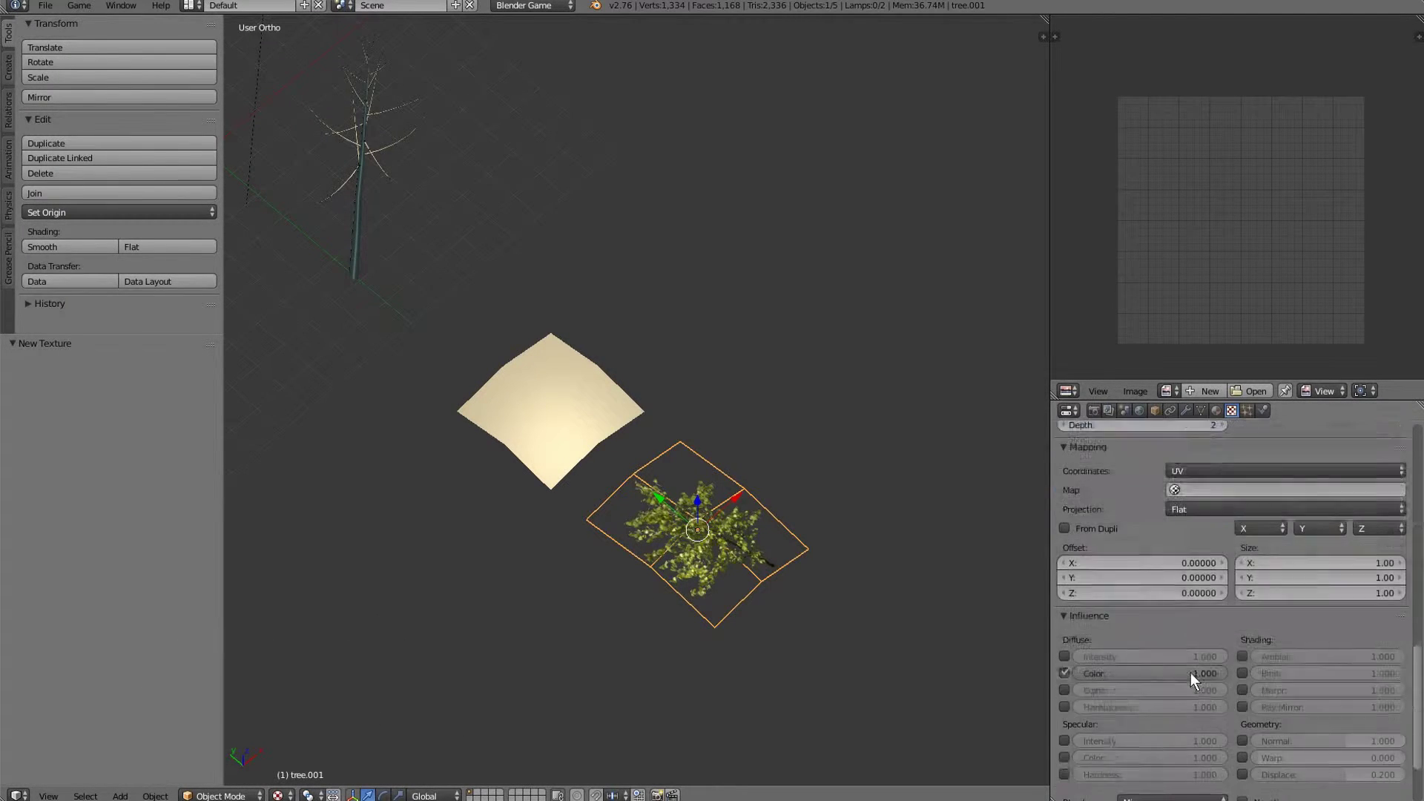
scroll(1209, 668, "down", 2)
scroll(1209, 601, "up", 3)
left_click(1195, 493)
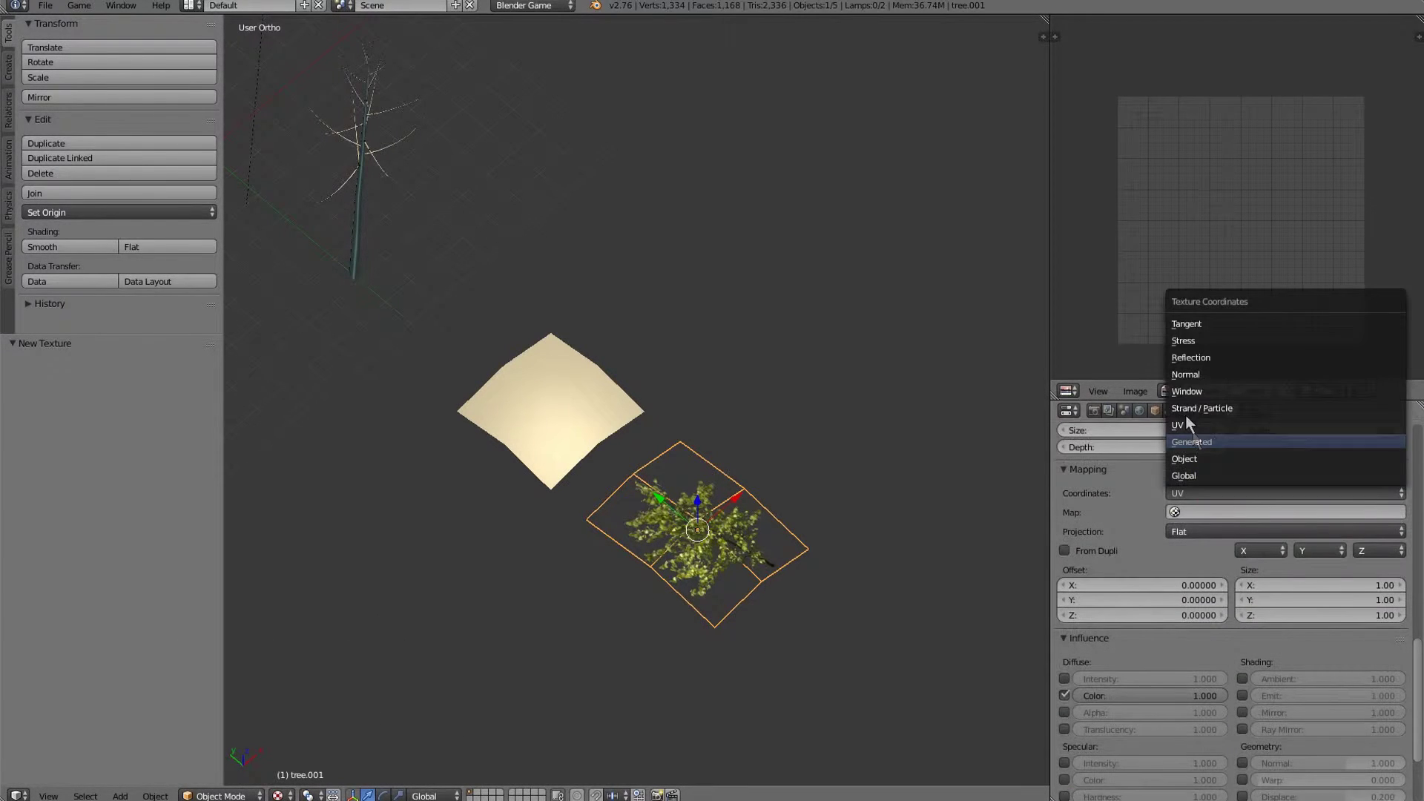
left_click(1194, 359)
Preview the reflection-mapped leaves in the game engine and check the sheen by trial-rotating the plane from another angle.
key("p")
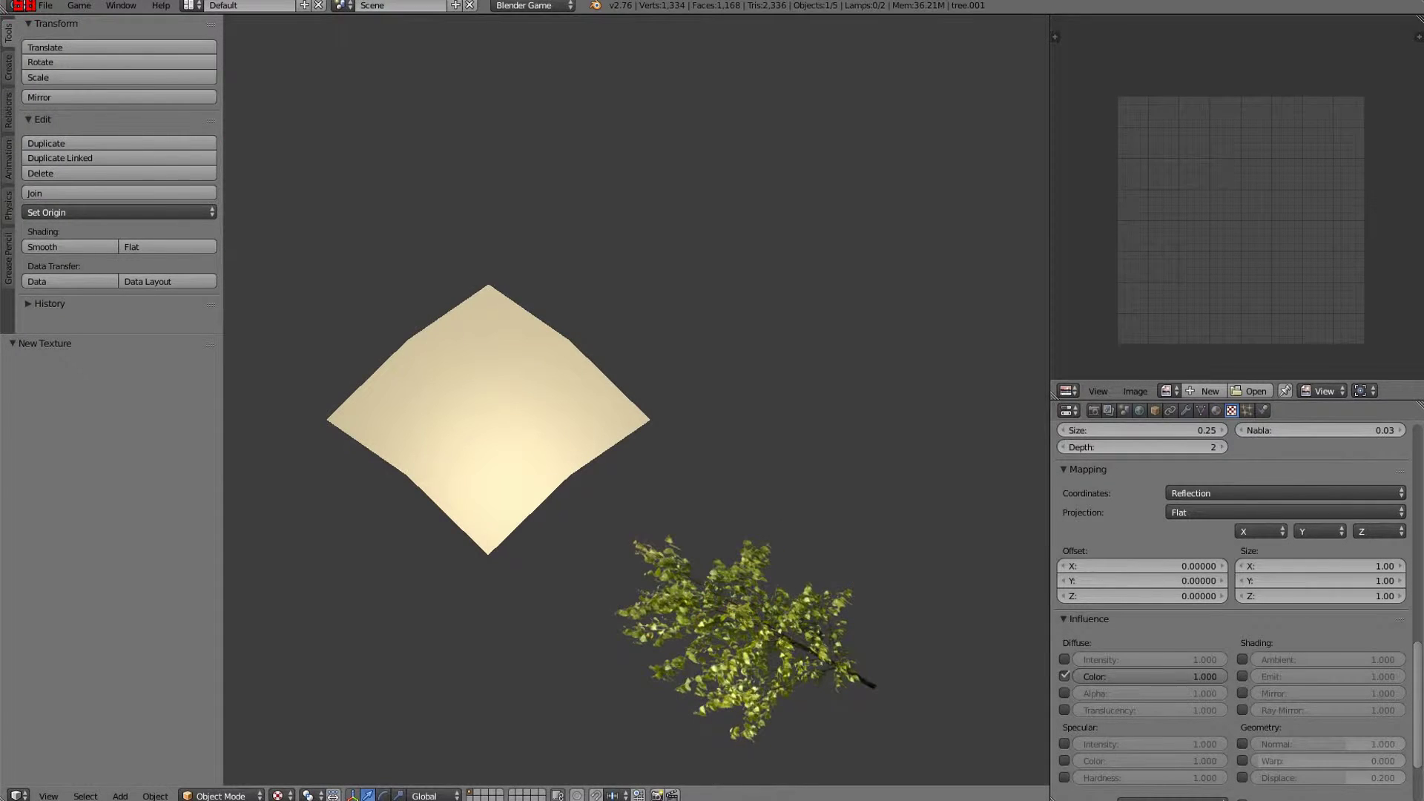
key("Escape")
scroll(1158, 647, "up", 15)
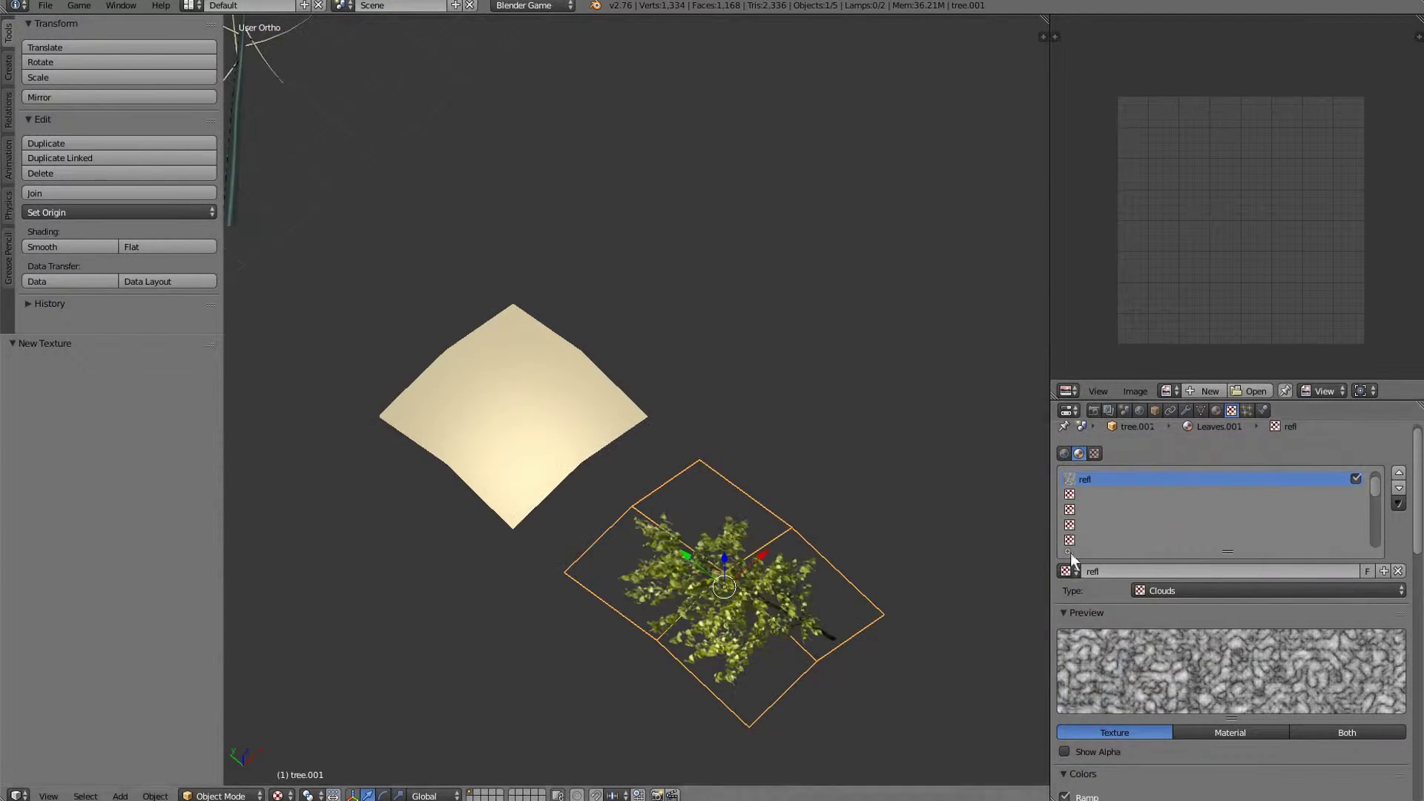
scroll(1070, 553, "up", 2)
middle_click_drag(716, 579, 860, 524)
key("r")
key("r")
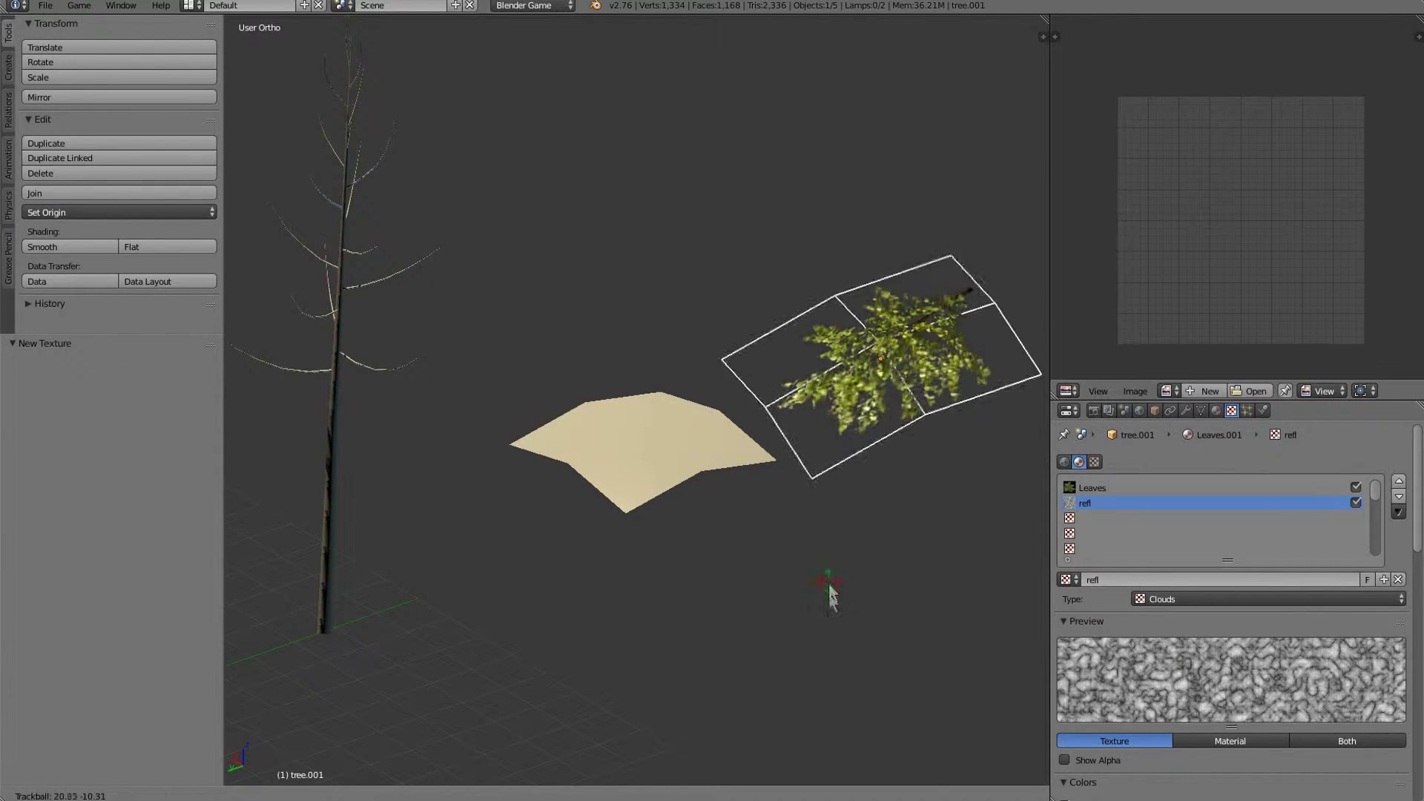
right_click(830, 587)
Select the untextured leaf plane and lower the Alpha of its Z Transparency material to 0.
middle_click_drag(829, 589, 679, 482)
right_click(679, 482)
left_click(1216, 410)
scroll(1122, 538, "down", 15)
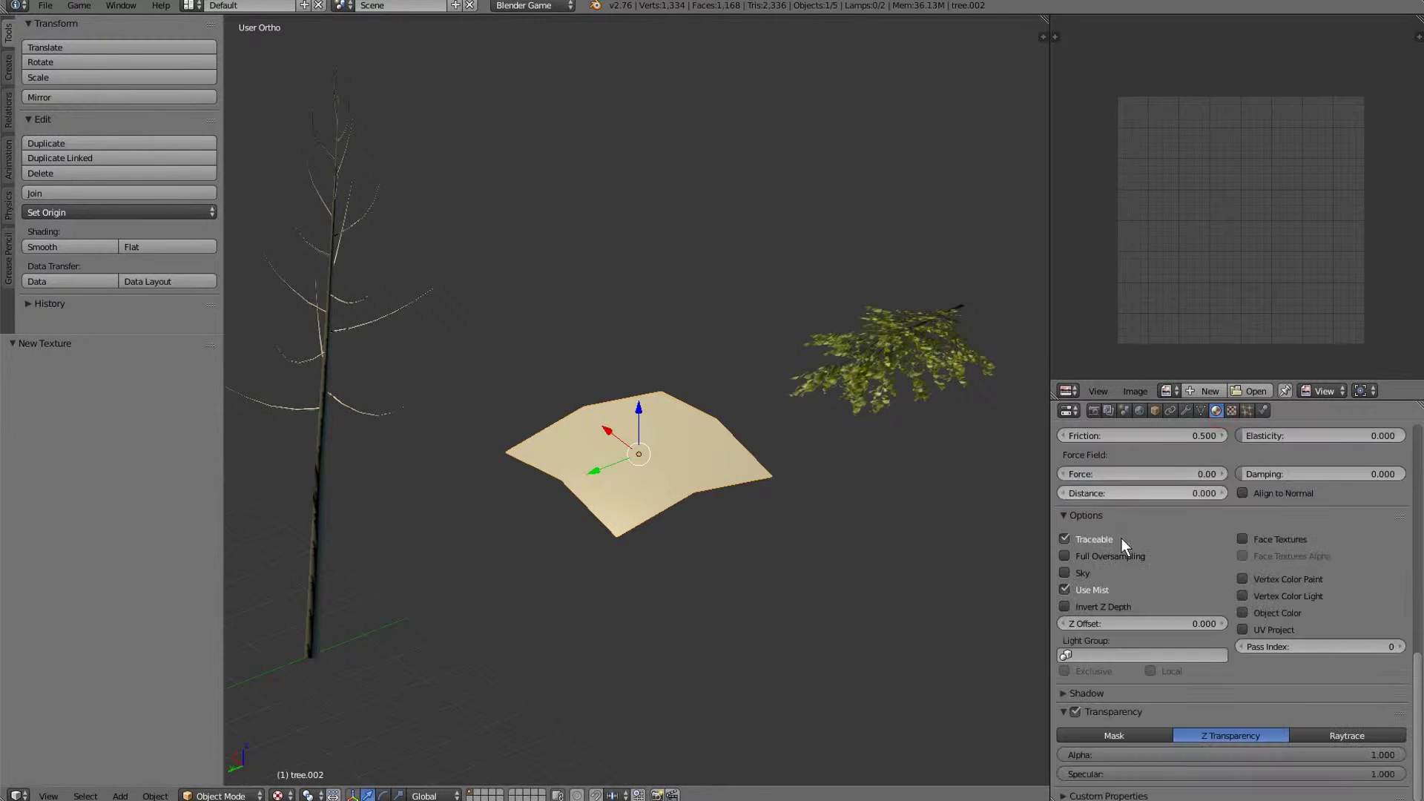
scroll(1128, 547, "up", 10)
scroll(1205, 623, "down", 9)
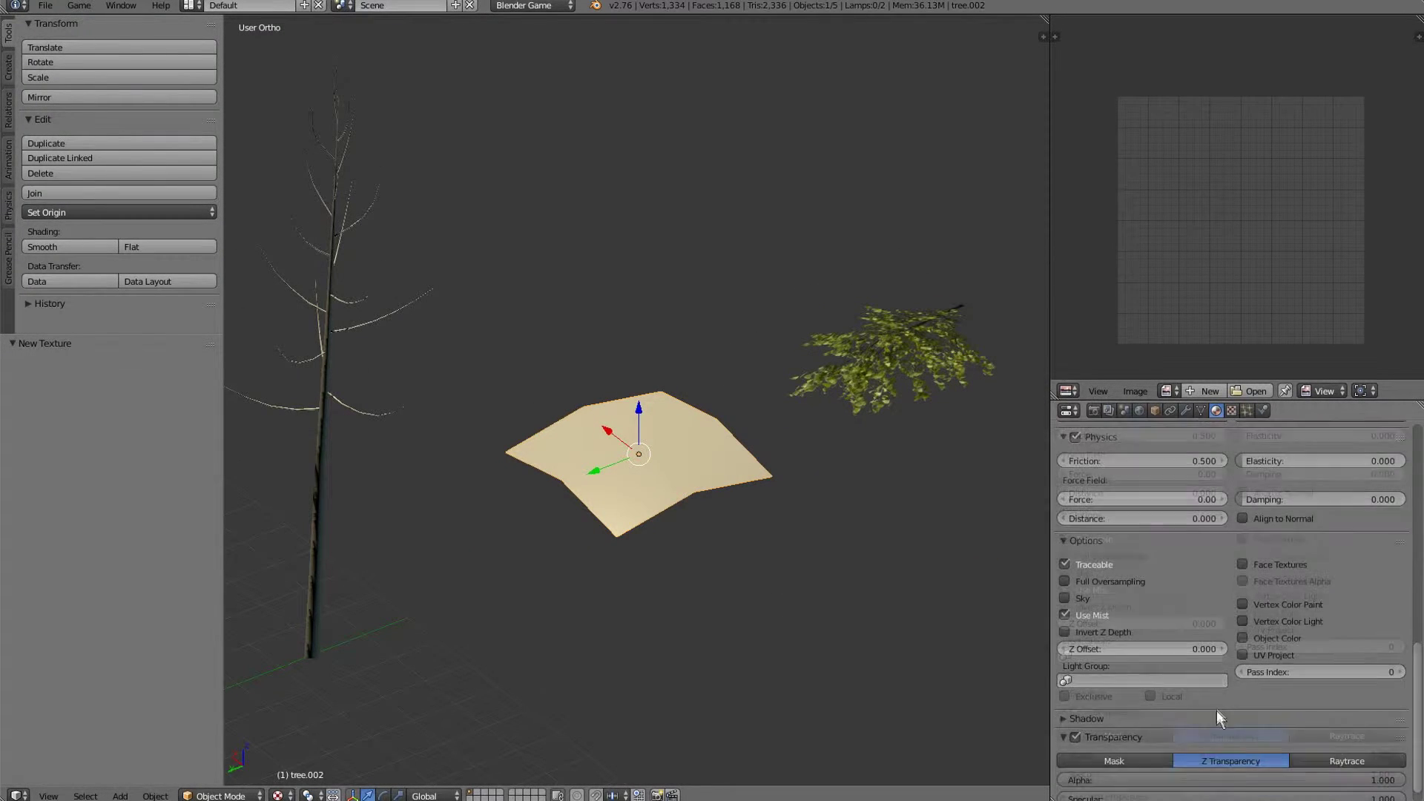
scroll(1219, 713, "down", 1)
left_click_drag(1393, 758, 1061, 755)
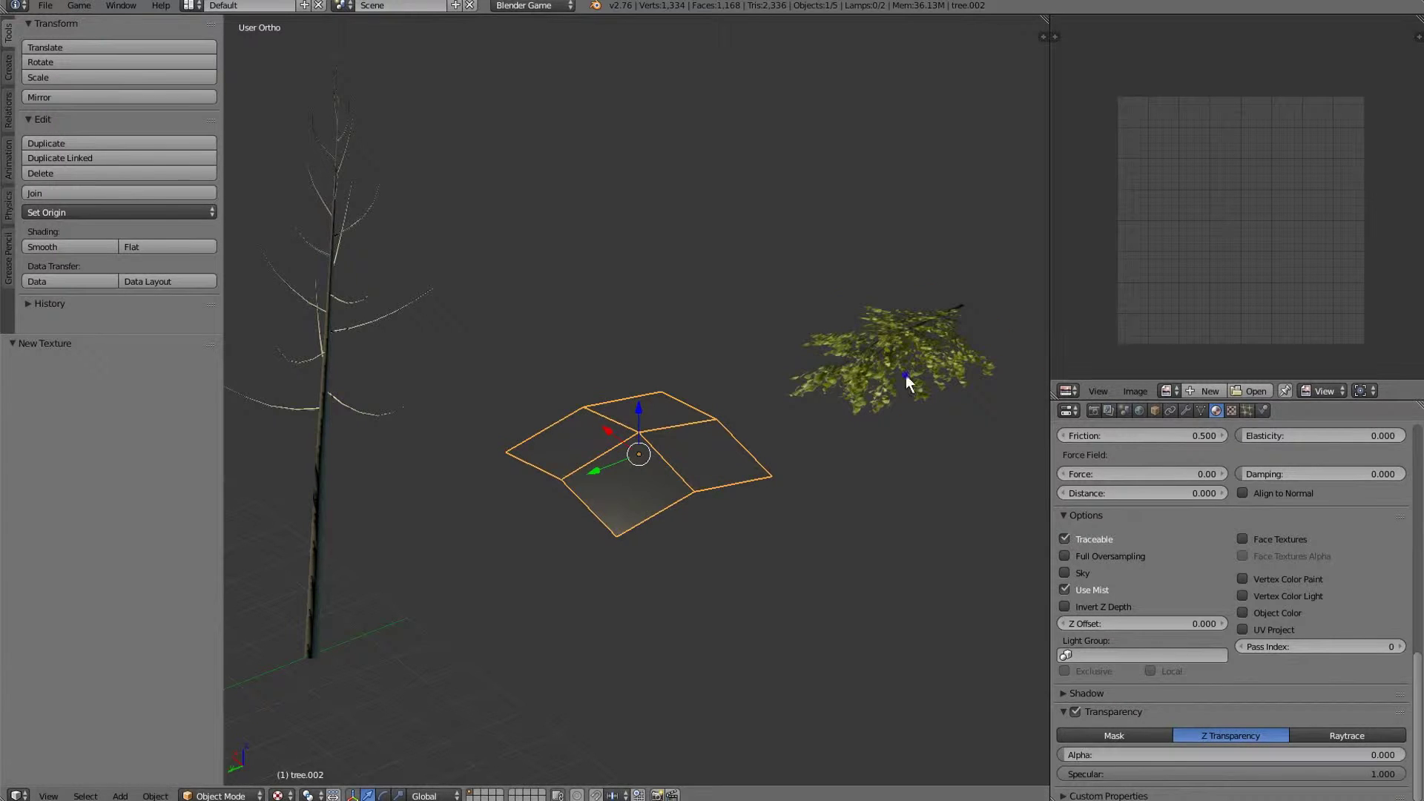
Add a new texture named Pine to the untextured leaf plane's Leaves material.
right_click(906, 377)
scroll(1092, 542, "up", 6)
right_click(712, 474)
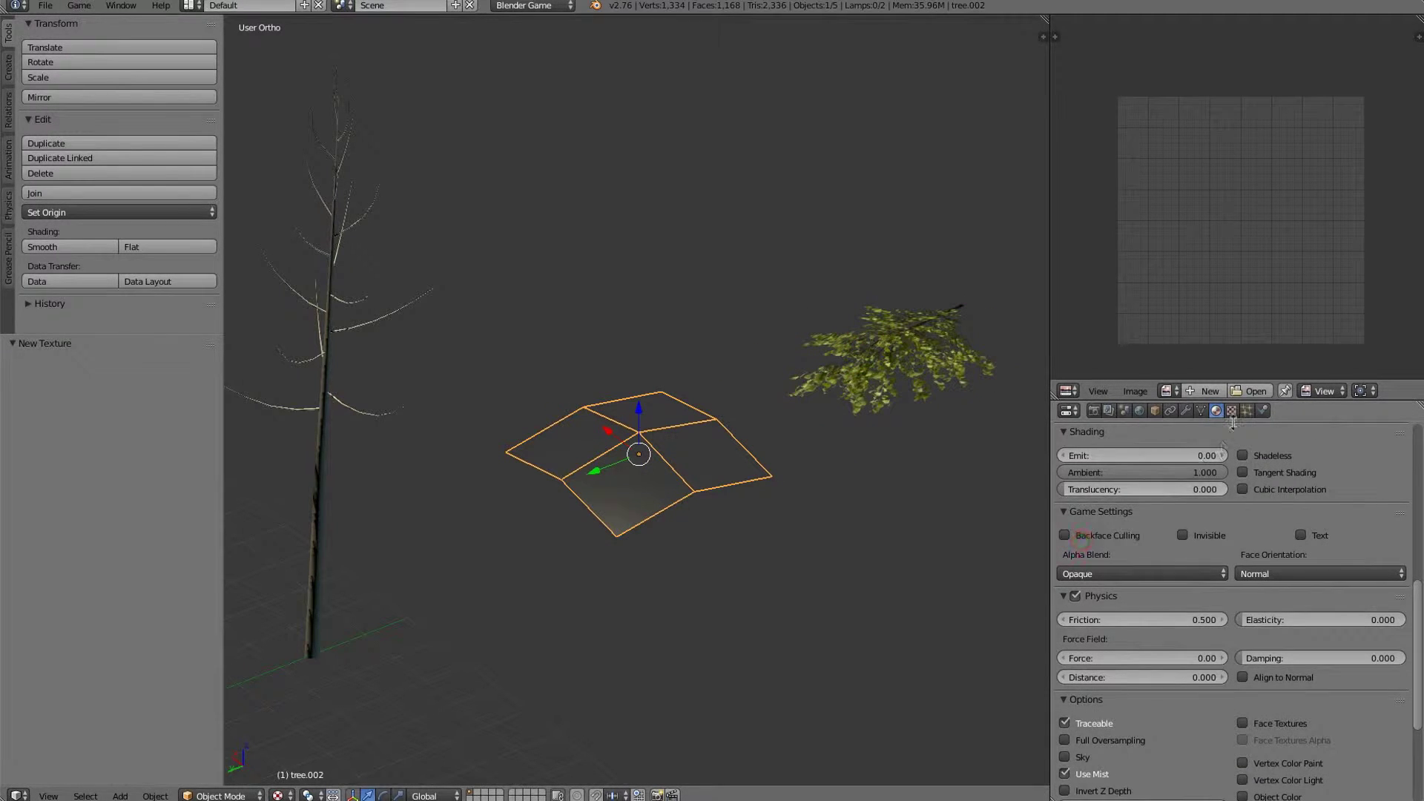
left_click(1232, 411)
left_click(1161, 584)
left_click(1184, 582)
key("BackSpace")
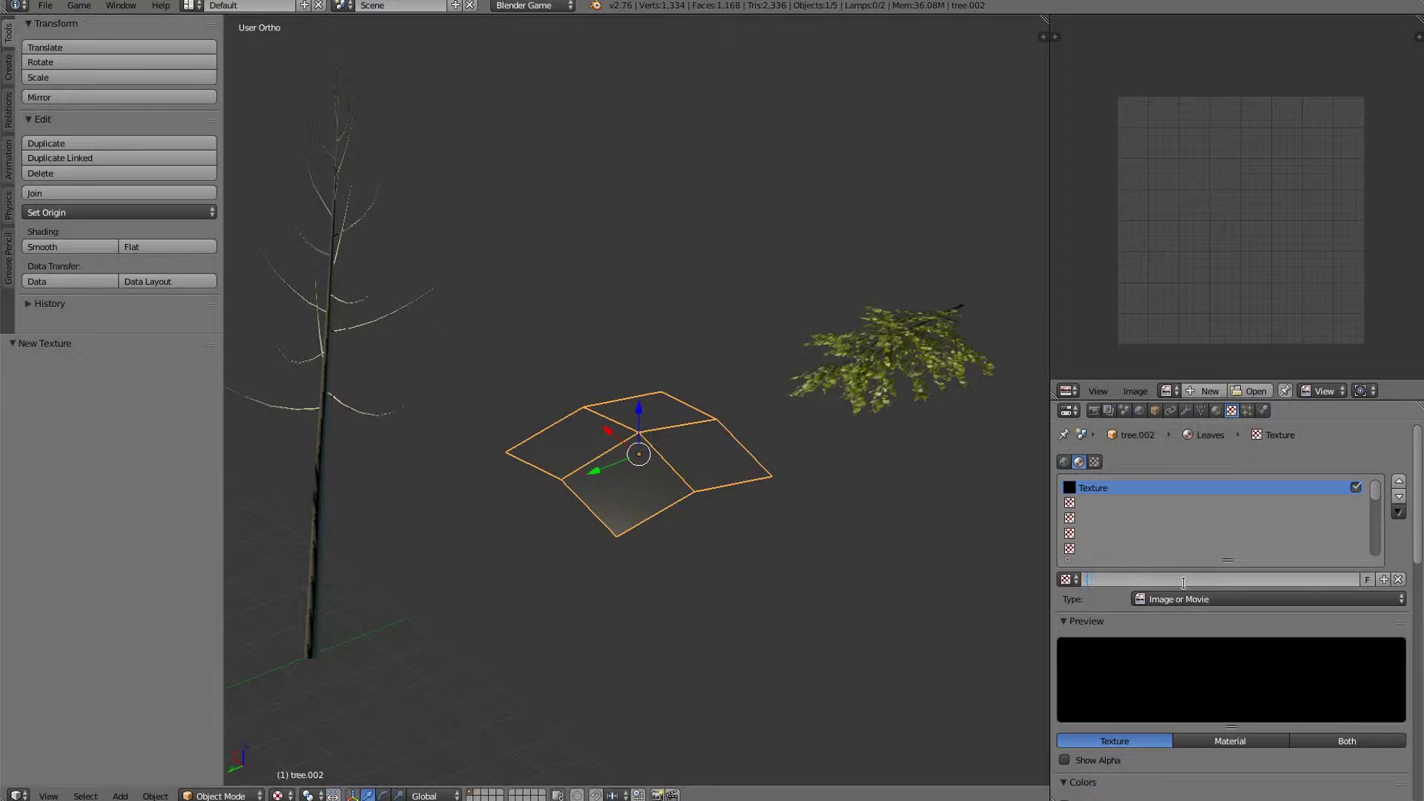
type("Tree")
key("Return")
Load the pine branch image from the Realistic Trees folder into the Pine texture.
scroll(1221, 647, "down", 9)
left_click(1264, 668)
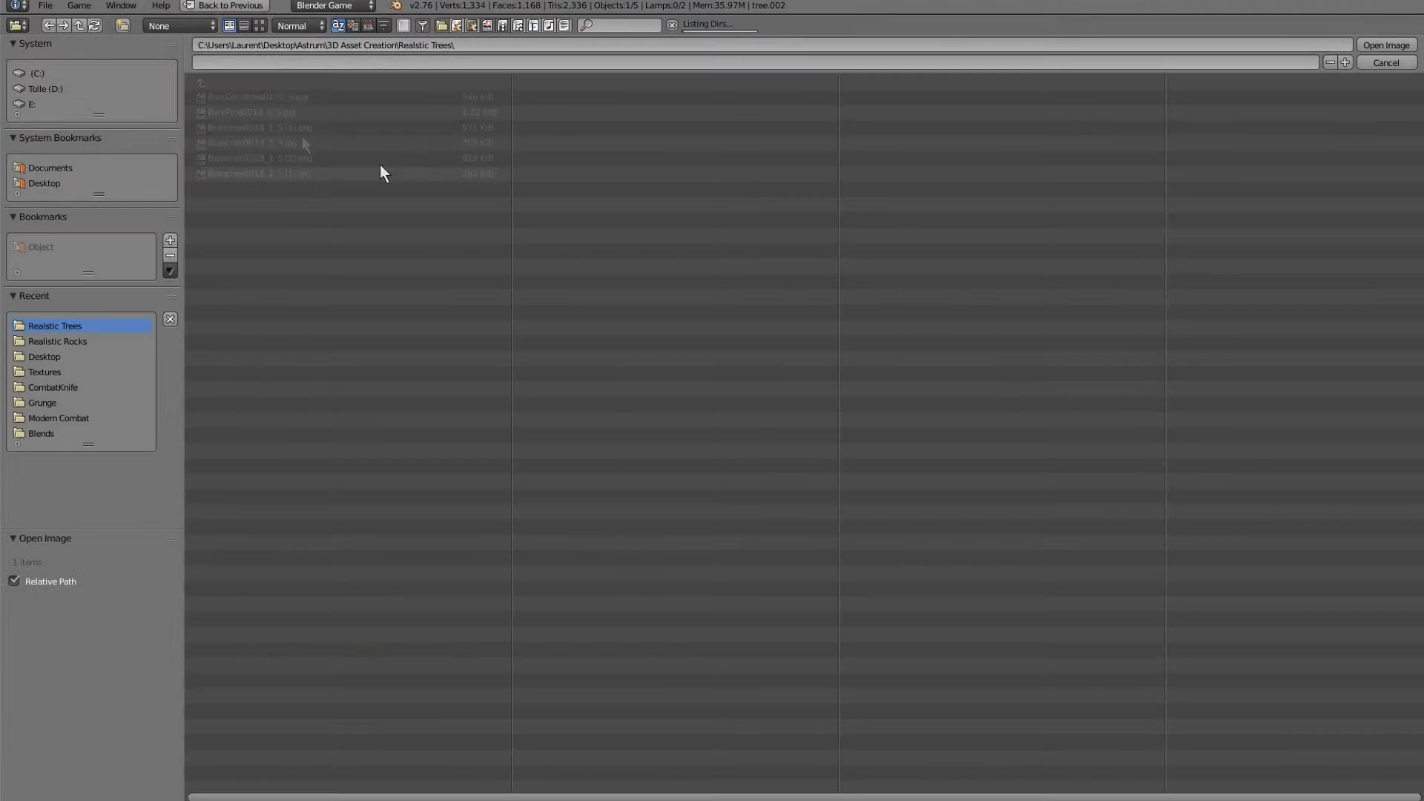
left_click(258, 25)
double_click(590, 138)
Make the Pine texture influence Alpha, specular Intensity and specular Color in addition to diffuse Color.
scroll(1232, 659, "down", 3)
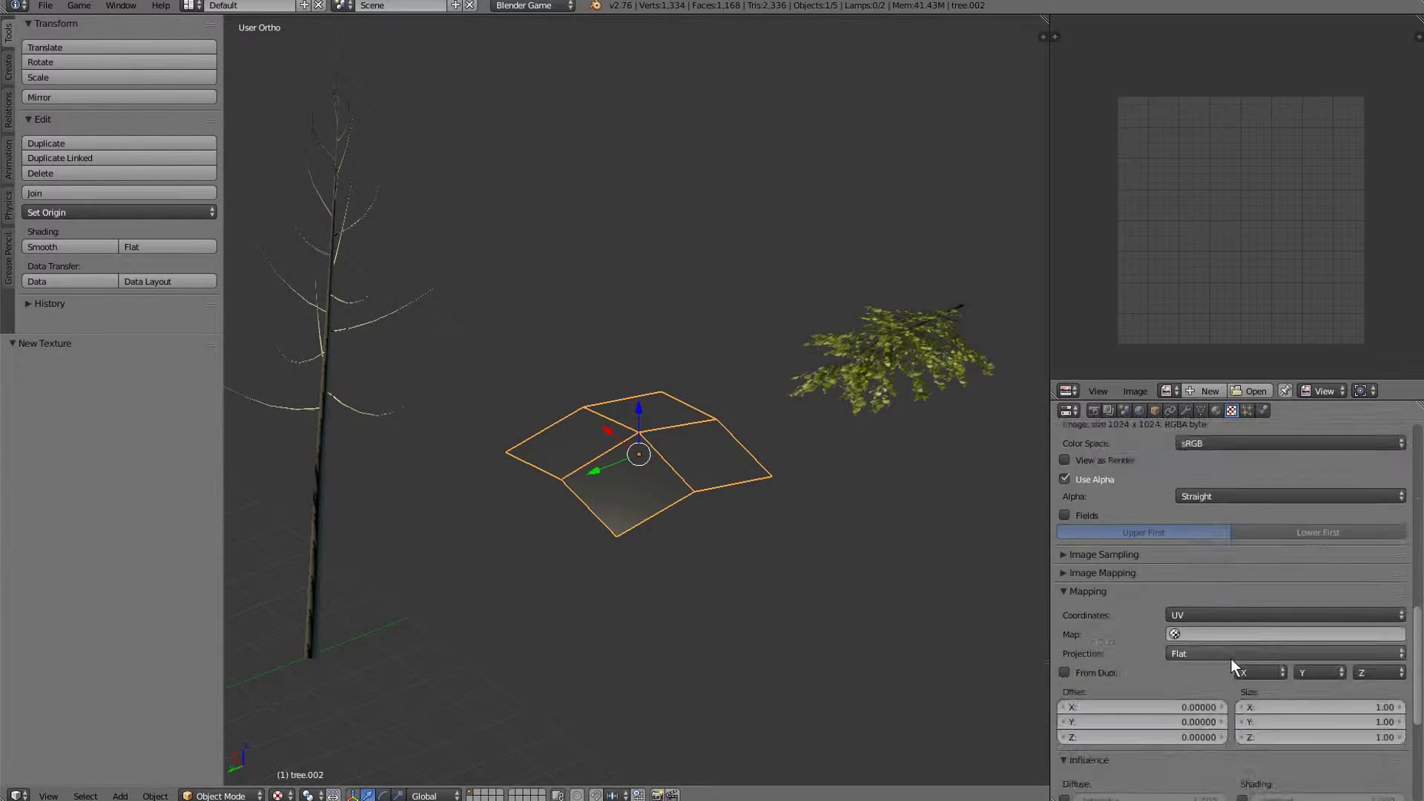
scroll(1232, 659, "down", 5)
left_click(1065, 681)
left_click(1065, 749)
left_click(1065, 732)
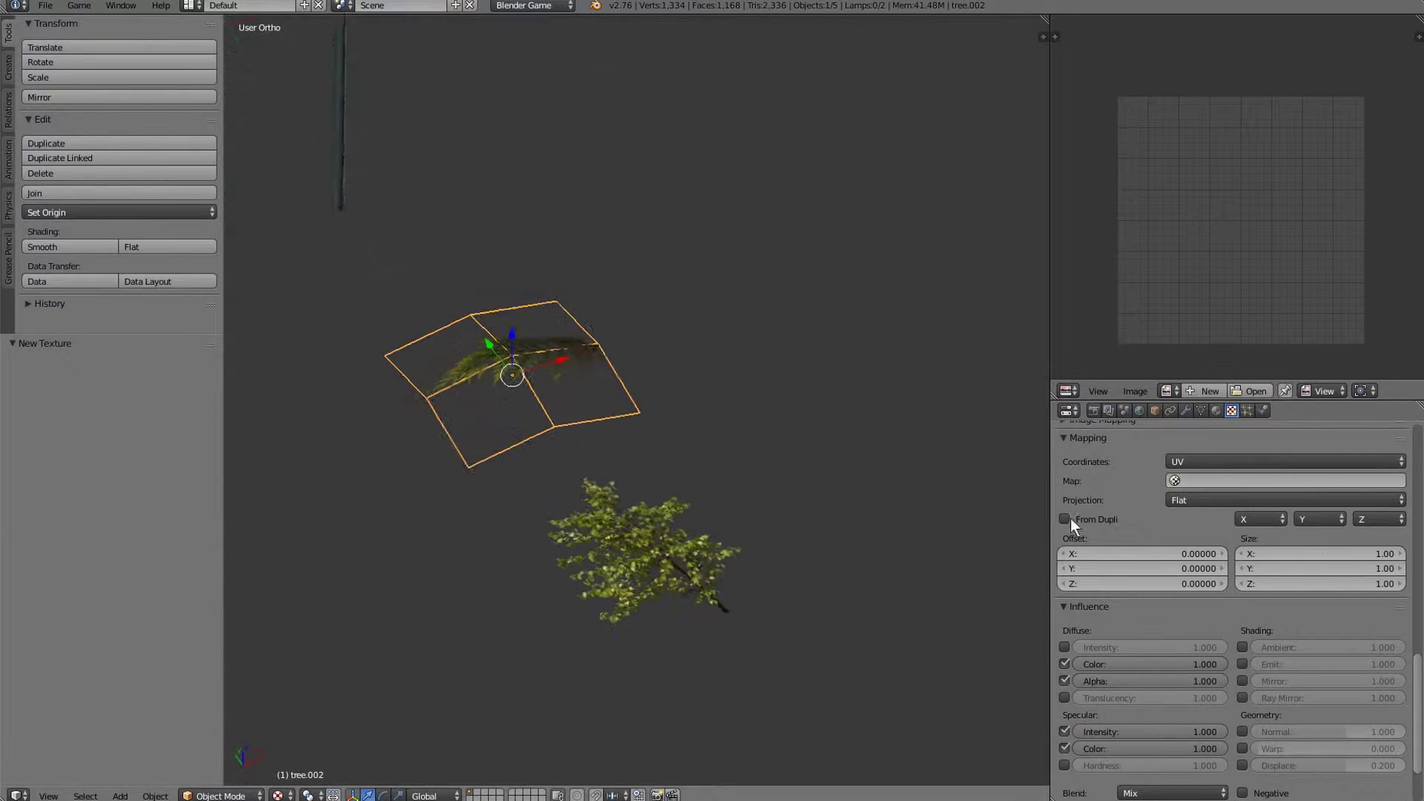
Assign the existing refl texture to the second slot of the pine leaf plane's material.
scroll(1188, 550, "up", 10)
left_click(1071, 503)
left_click(1066, 579)
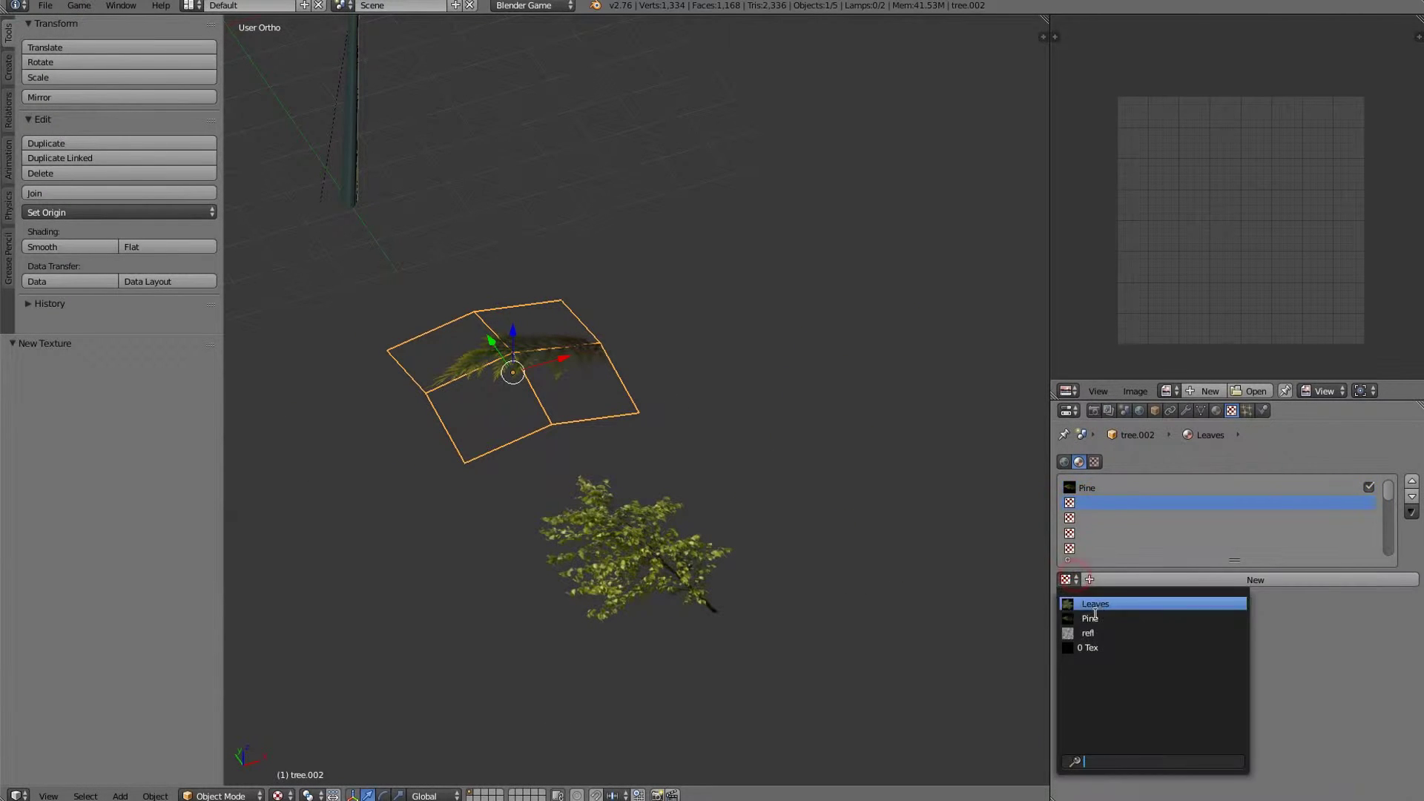
left_click(1089, 633)
Rotate the pine leaf plane around Z by 90° and by another 180°, and save over the current file.
middle_click_drag(727, 492, 493, 391)
key("r")
key("z")
key("9")
key("0")
key("Return")
key("r")
key("z")
key("1")
key("8")
key("0")
key("Return")
key("ctrl+s")
left_click(741, 535)
Select the tree object and select its entire mesh in Edit Mode.
scroll(655, 509, "up", 3)
key("Tab")
key("Tab")
right_click(548, 436)
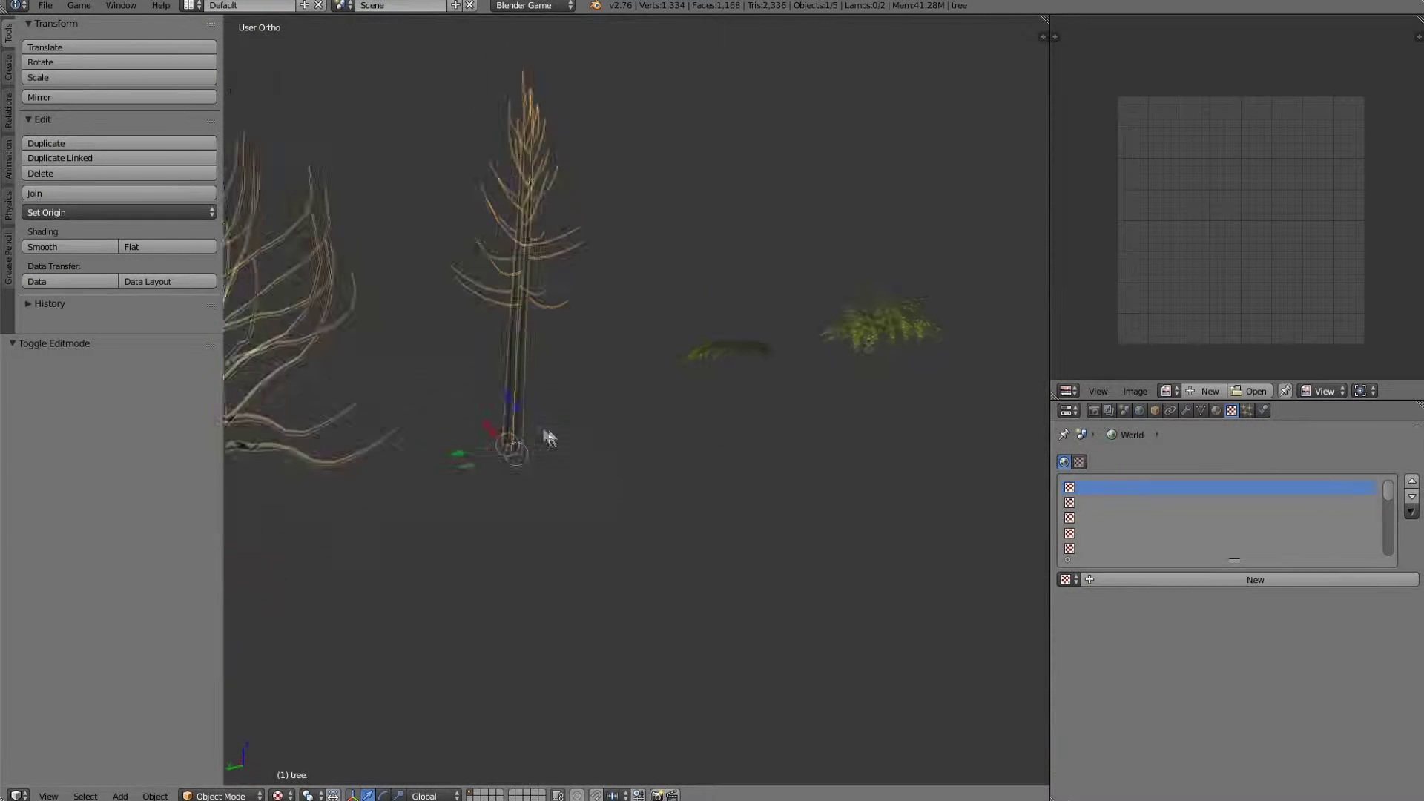
middle_click_drag(544, 430, 756, 445, "shift")
key("Tab")
key("a")
Create a blank 2048 × 2048 px image named Trees for the tree mesh's UV layout.
left_click(1284, 388)
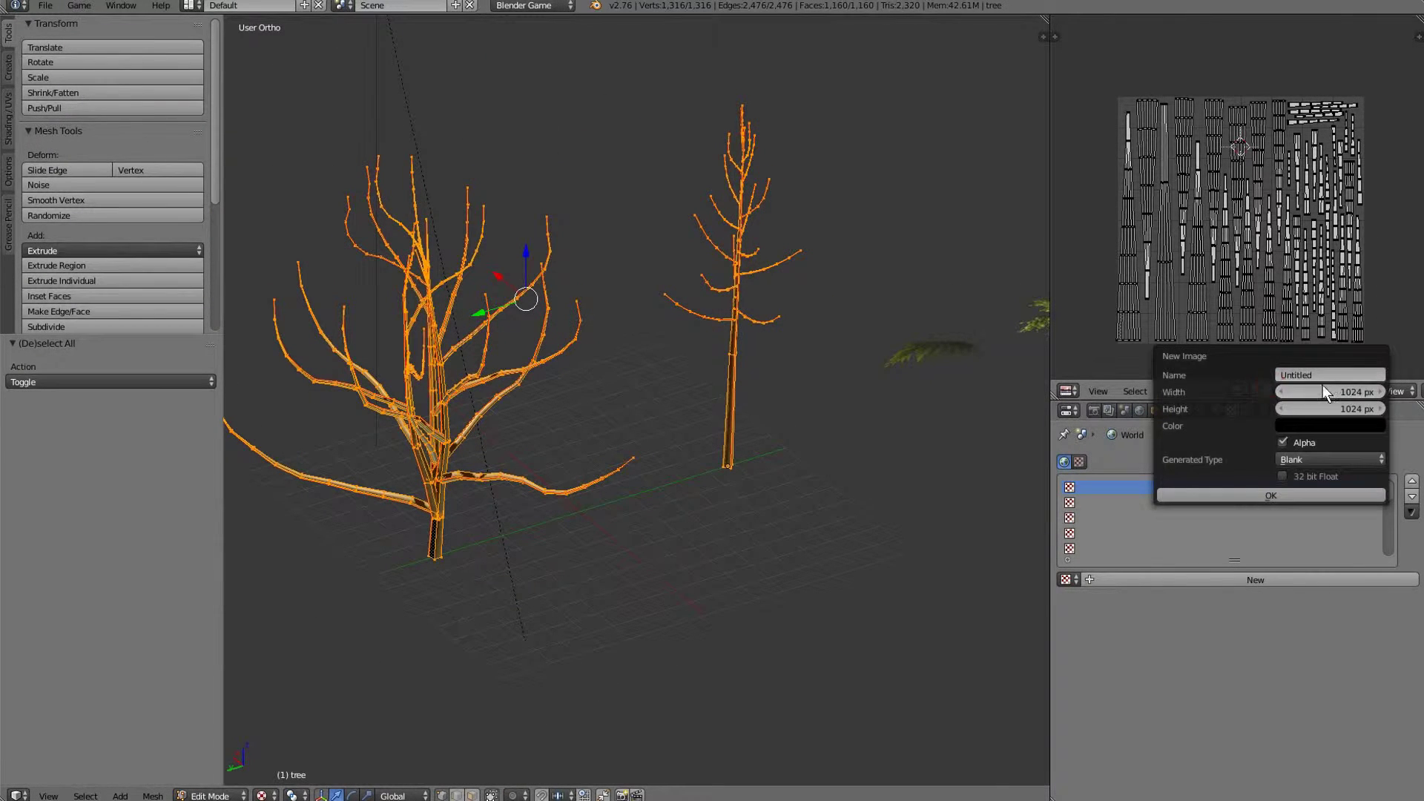
left_click(1324, 391)
type("2048")
key("Tab")
type("2048")
key("Return")
left_click(1306, 374)
type("Trees")
key("Return")
Give the tree object a new material named trees.
left_click(1214, 413)
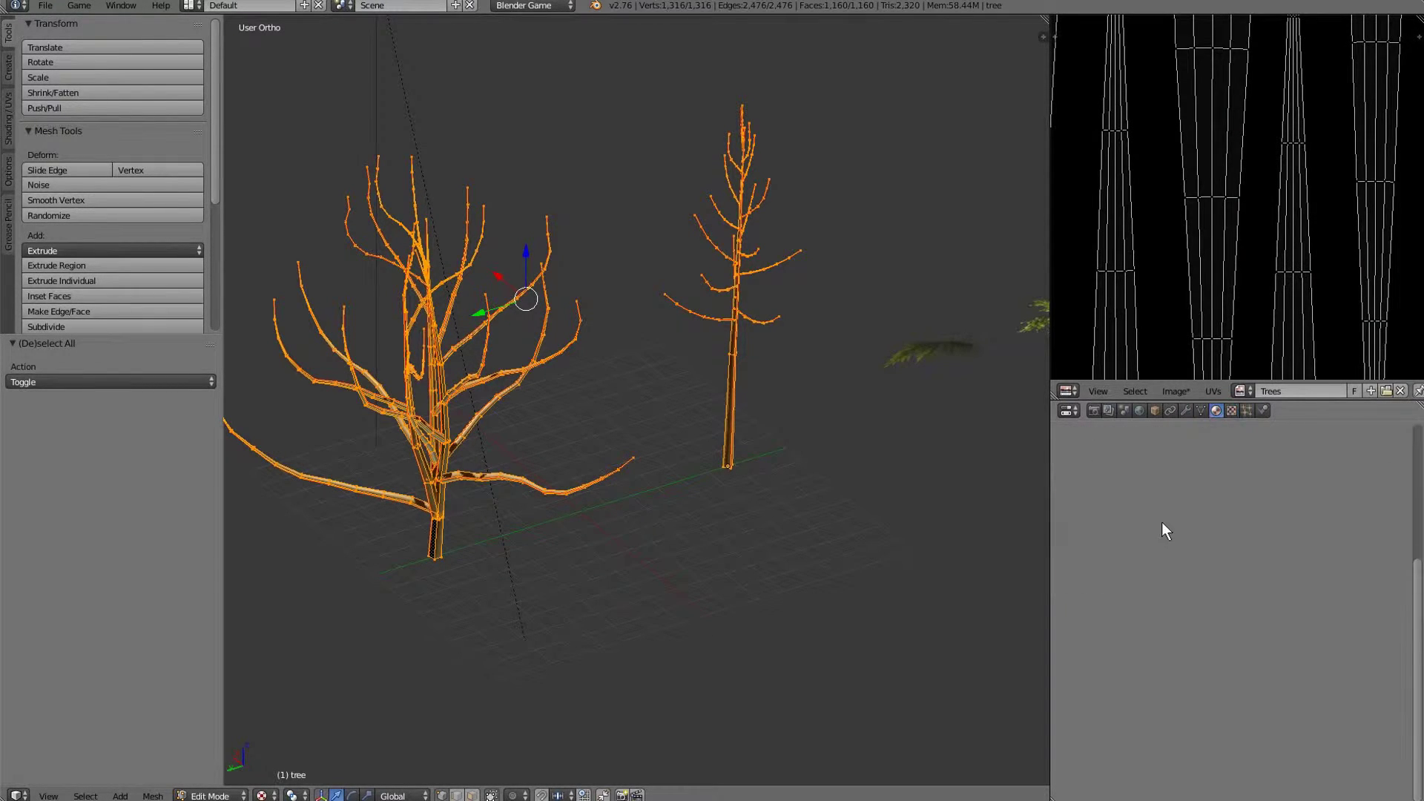
left_click(1147, 533)
left_click(1146, 531)
type("trees")
key("Return")
Add an image texture to the trees material and load the first bark image into it.
left_click(1231, 410)
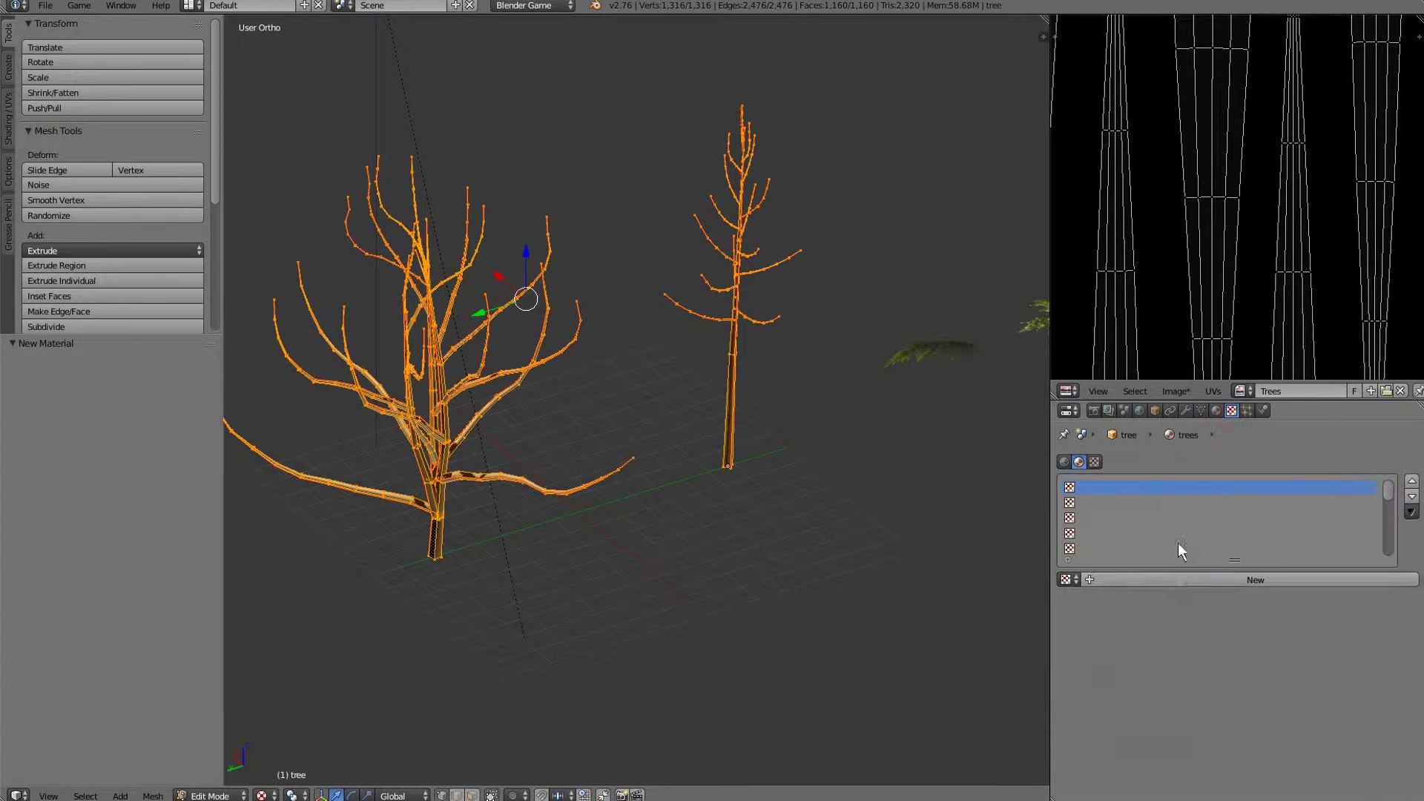
left_click(1185, 578)
scroll(1328, 579, "down", 8)
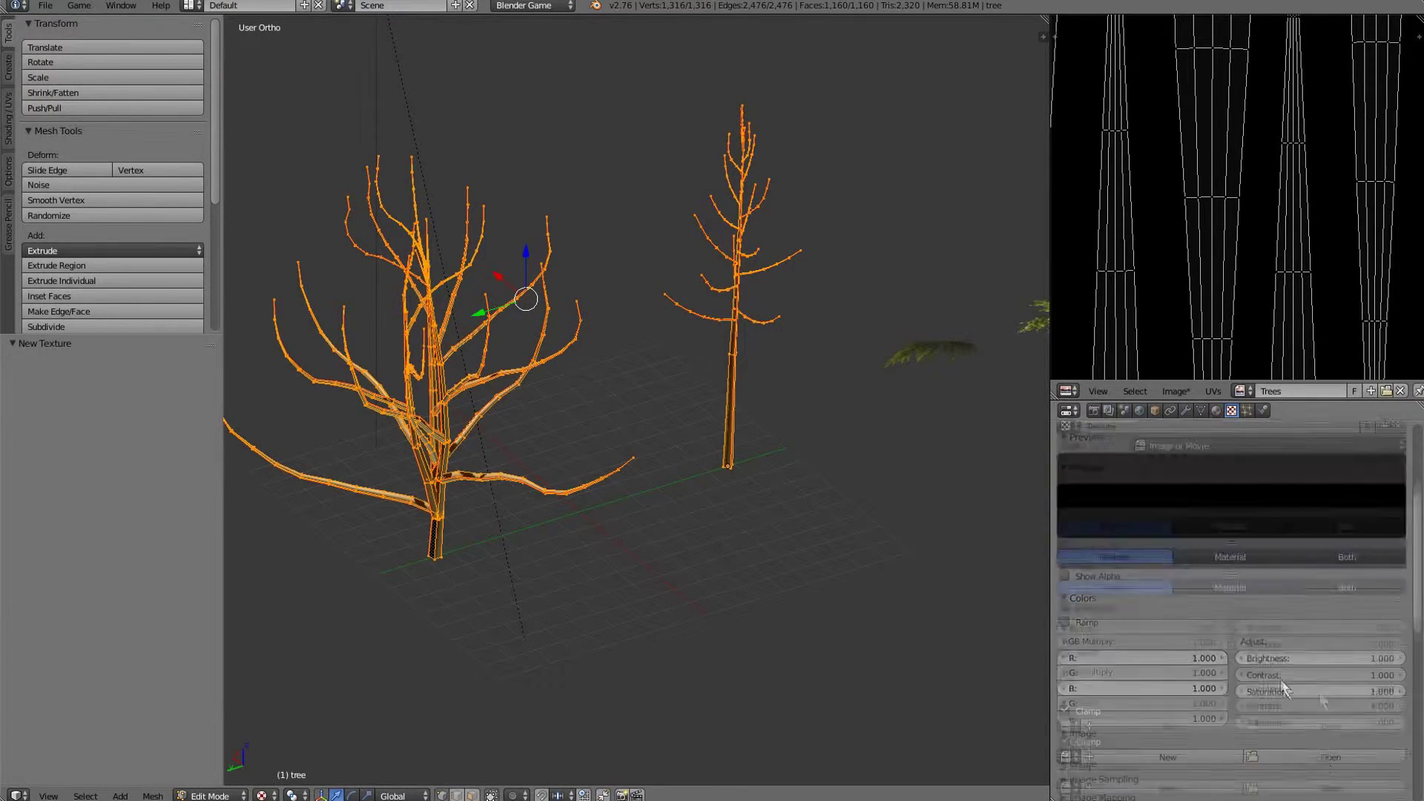
left_click(1286, 687)
double_click(282, 96)
Add a second image texture to the trees material and load the pine bark image into it.
scroll(1116, 501, "up", 8)
left_click(1086, 474)
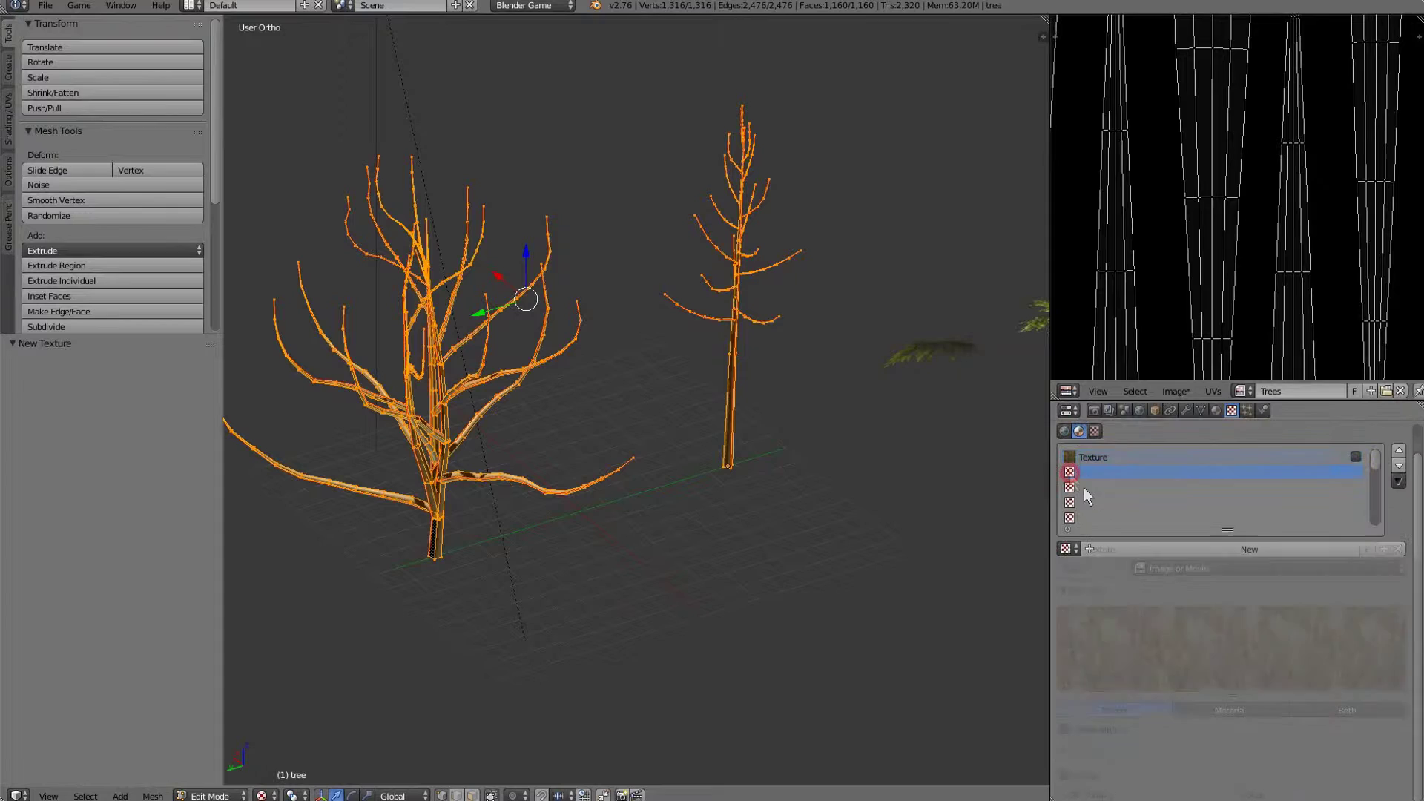
left_click(1263, 550)
scroll(1270, 564, "down", 10)
left_click(1314, 634)
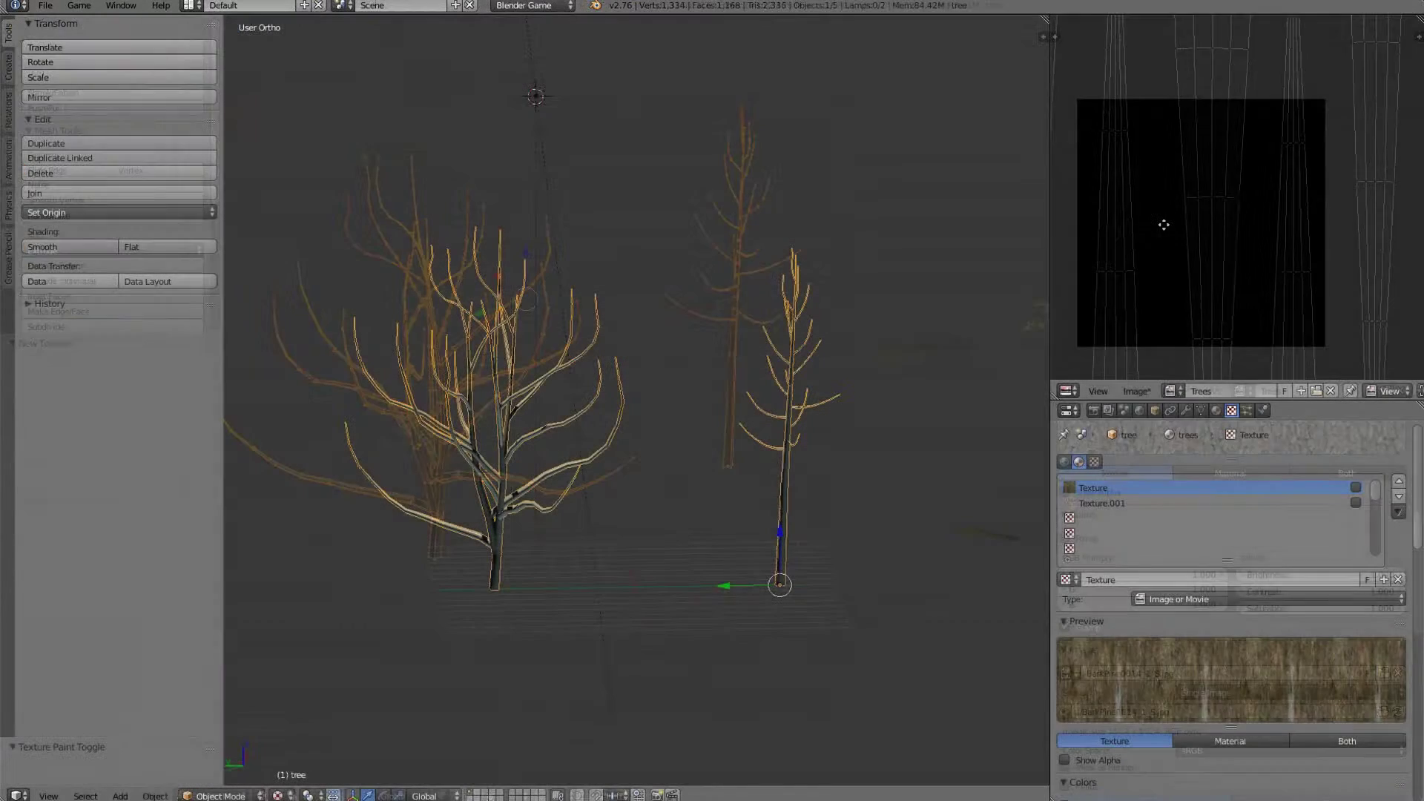
Reorder the material's textures so Texture.001 sits in the second slot and Texture in the third.
scroll(1196, 212, "down", 2)
scroll(1196, 212, "up", 2)
scroll(1193, 219, "up", 1)
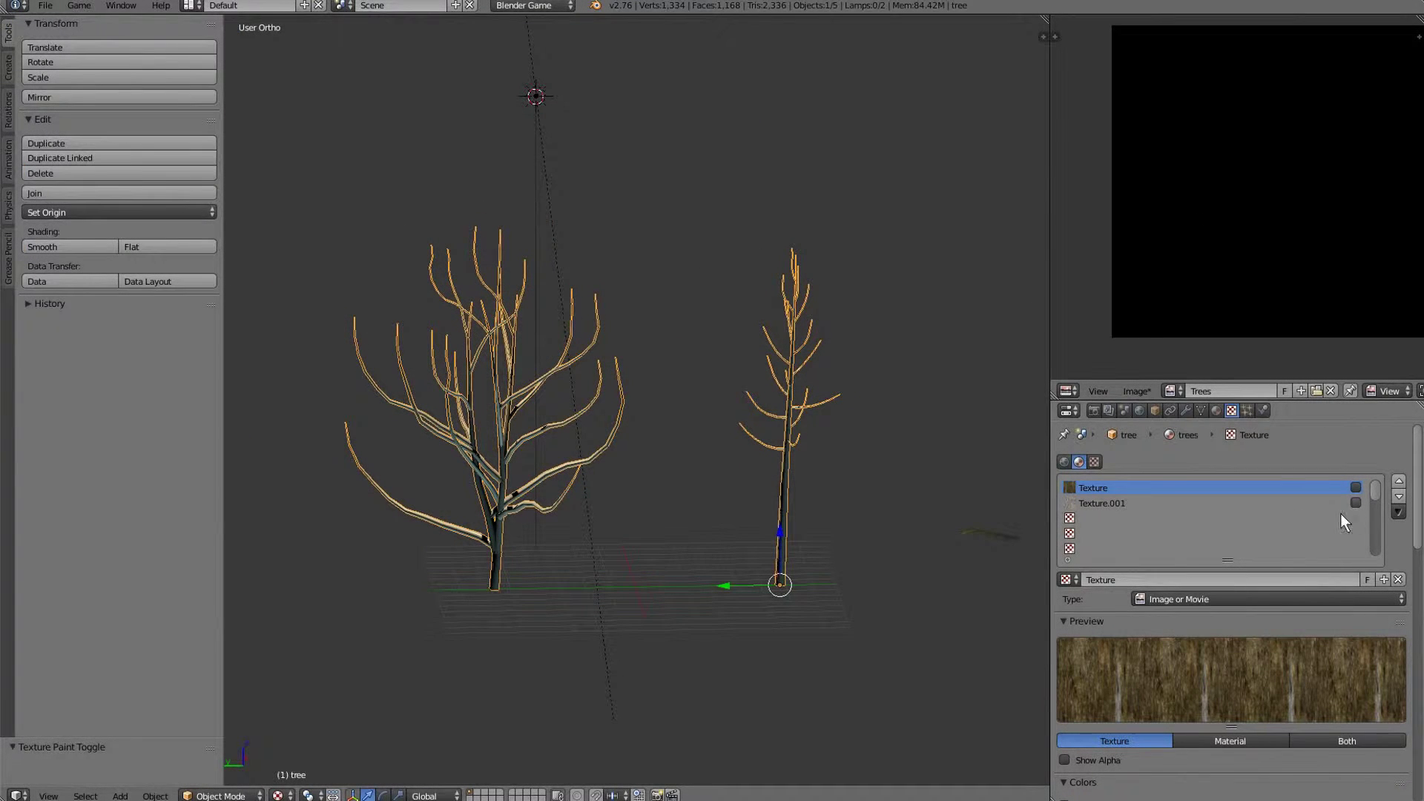
left_click(1399, 496)
left_click(1399, 496)
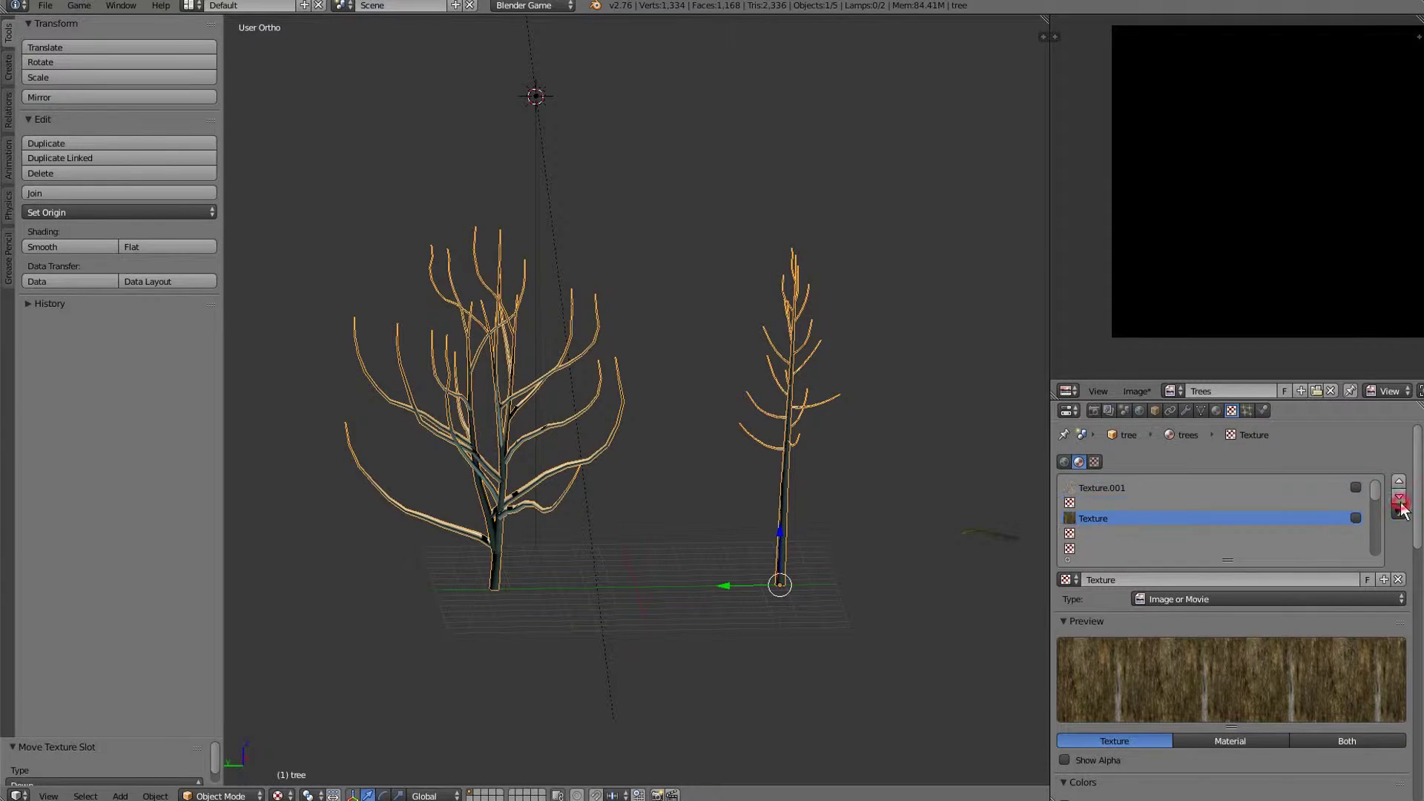
left_click(1113, 487)
left_click(1399, 496)
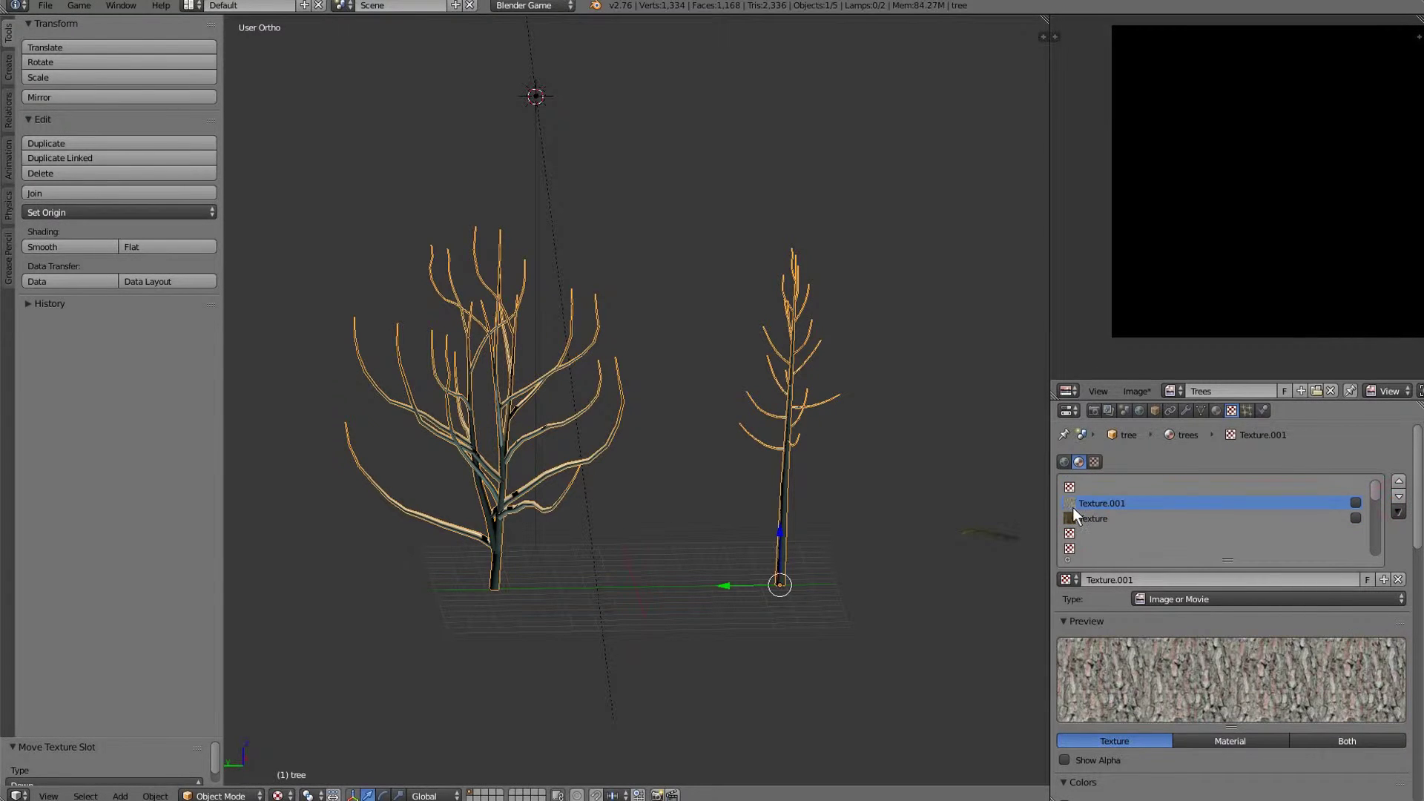
Create a new texture in the empty first slot of the trees material and name it TreesD.
left_click(1088, 488)
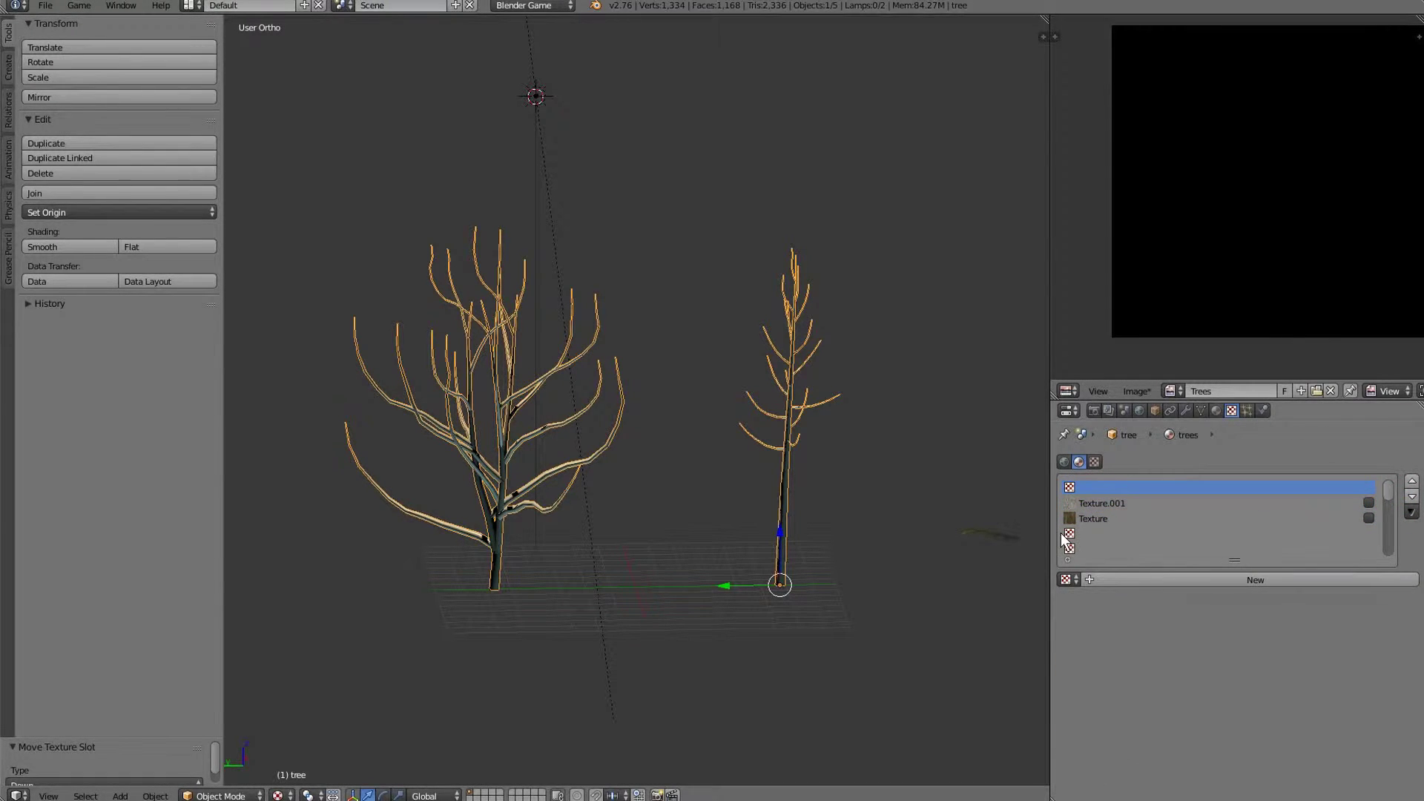
left_click(1136, 580)
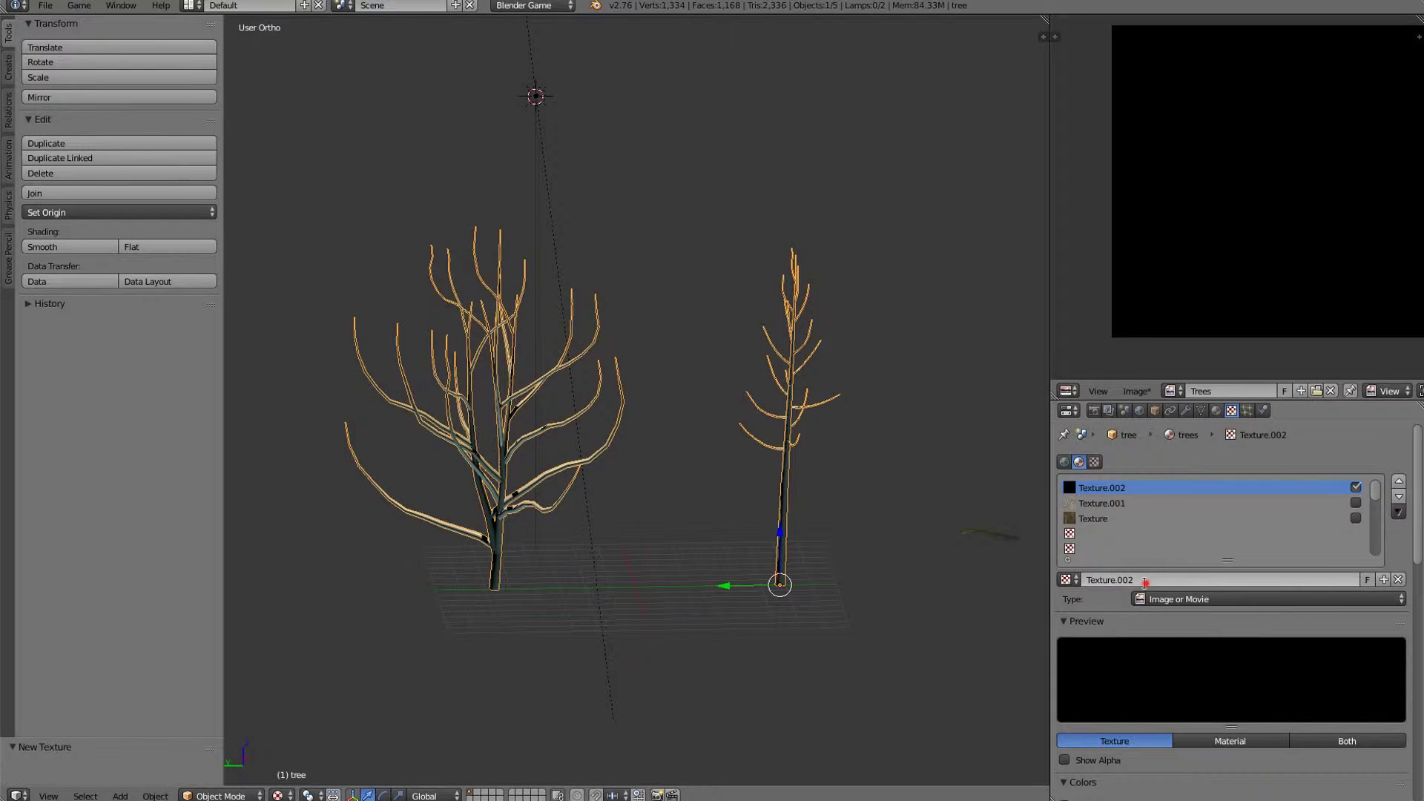
left_click(1146, 583)
type("TreesD")
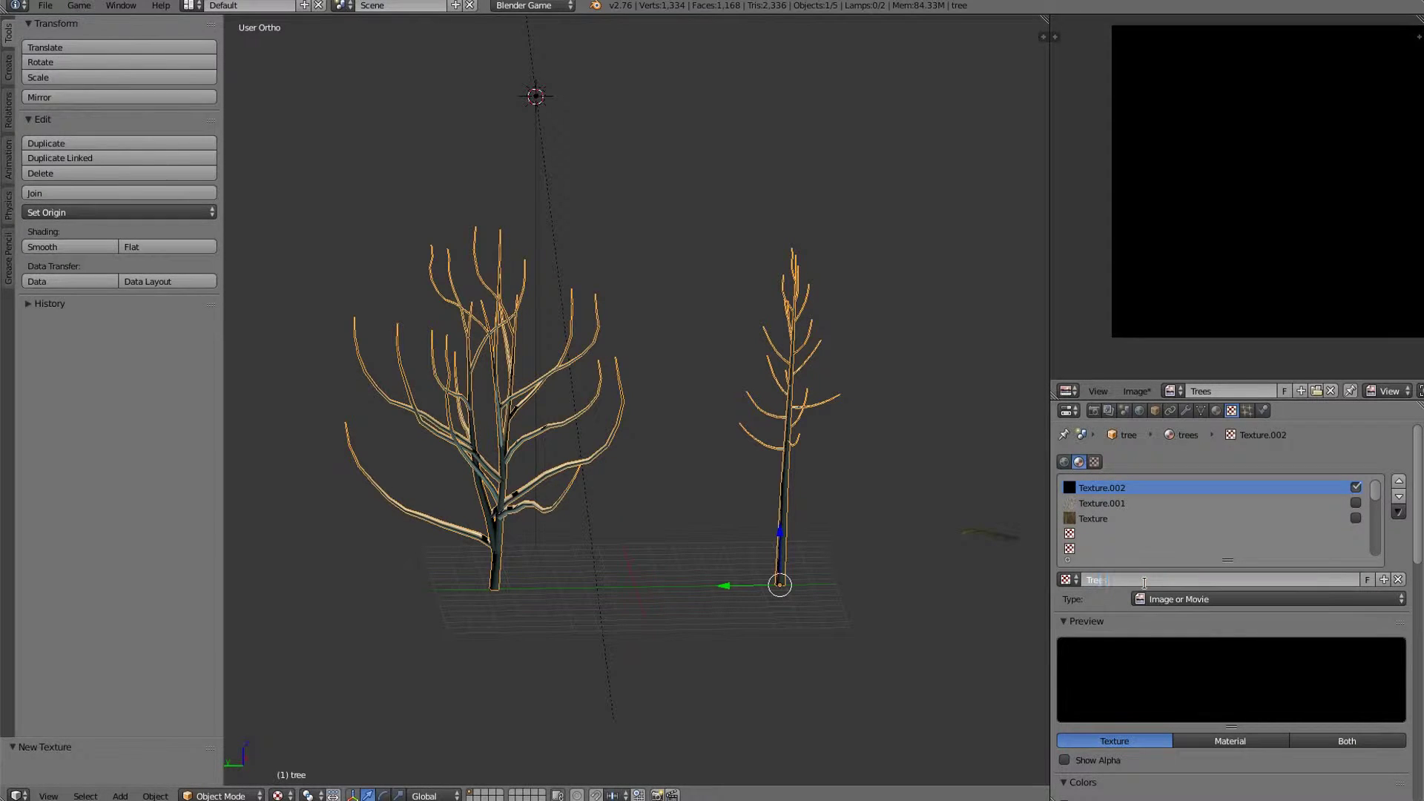
key("Return")
Load TreesAO.png from the Realistic Trees folder as the image of the TreesD texture.
scroll(1290, 722, "down", 7)
left_click(1334, 724)
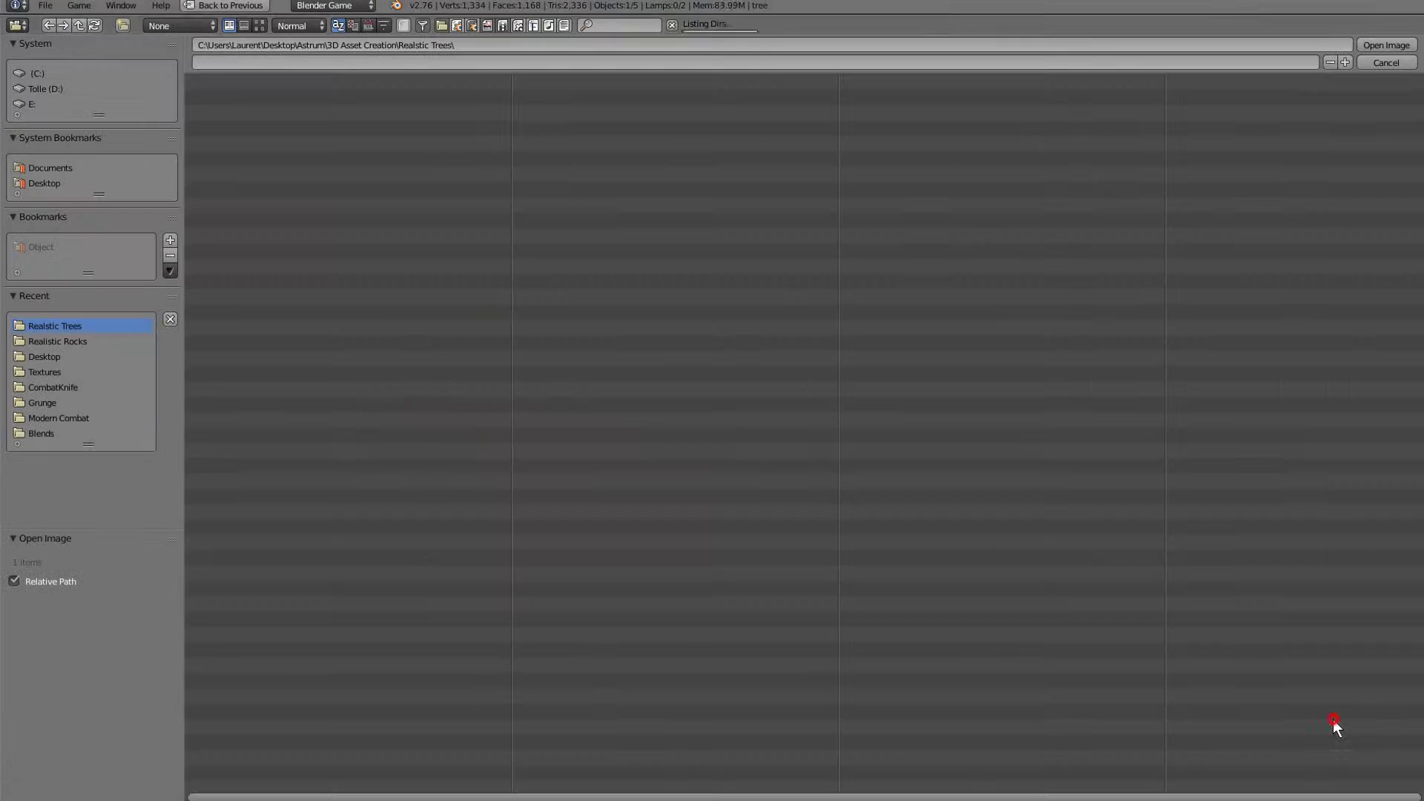
left_click(256, 24)
double_click(1049, 125)
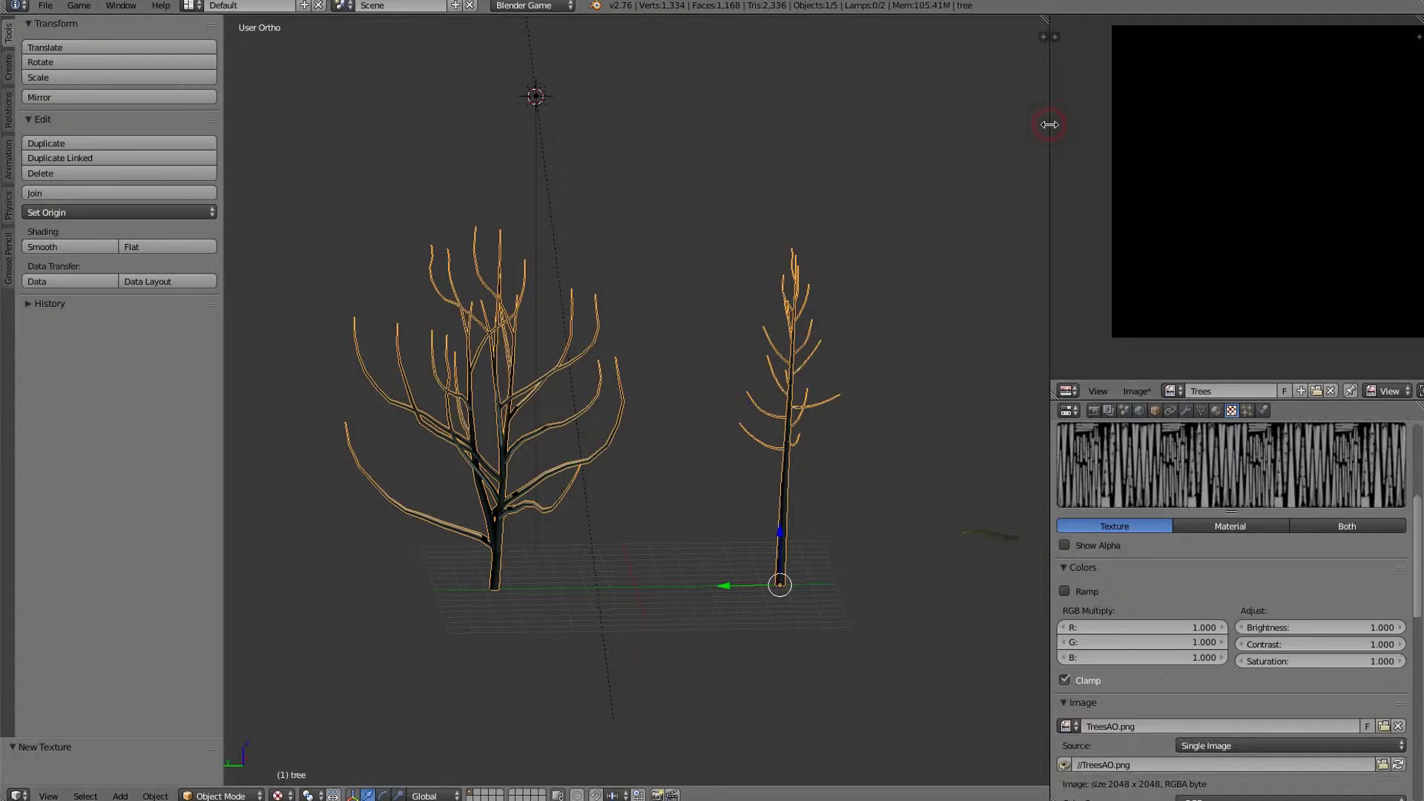
scroll(1121, 616, "down", 6)
scroll(1123, 635, "down", 4)
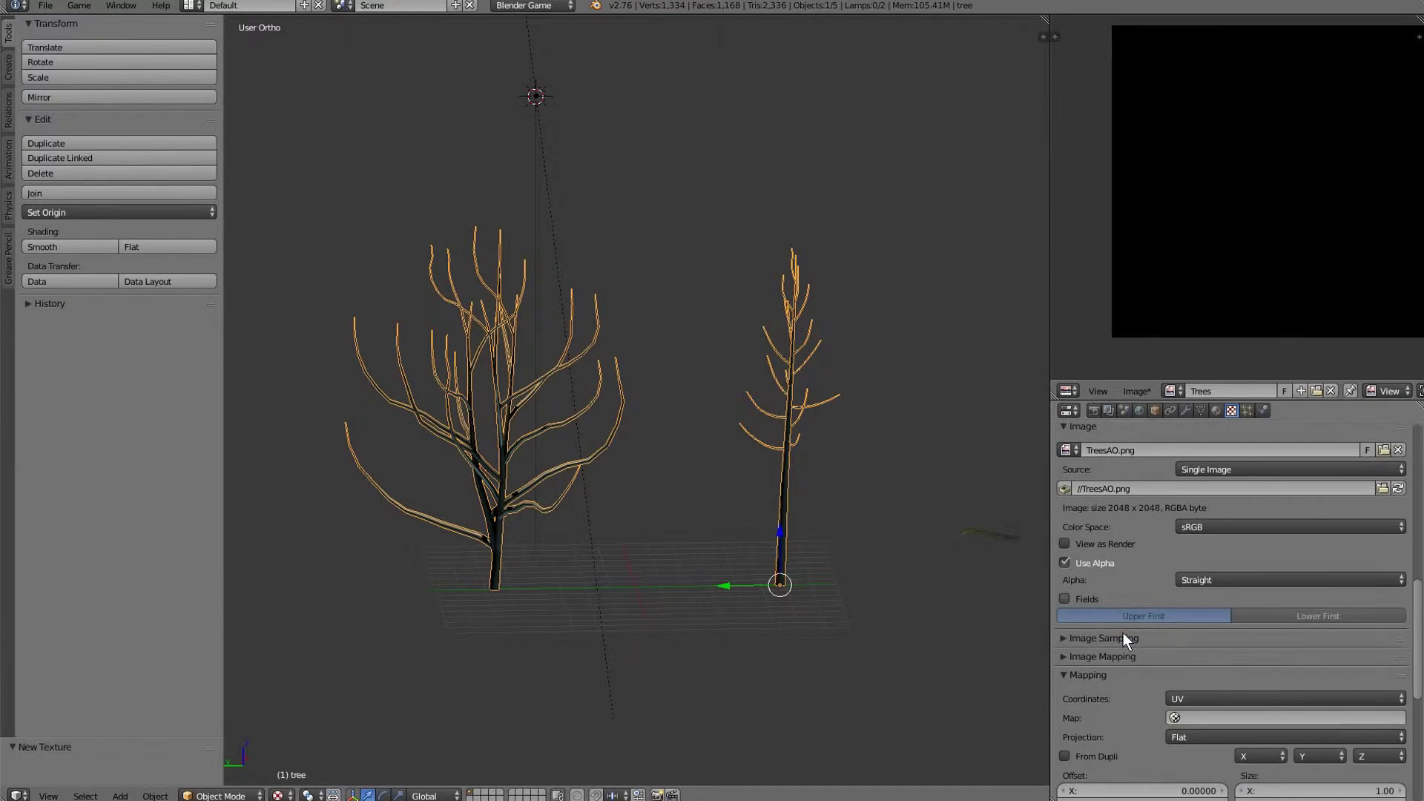
Switch the tree object from Object Mode to Texture Paint mode.
middle_click_drag(604, 457, 773, 503)
scroll(774, 503, "up", 5)
scroll(773, 503, "down", 5)
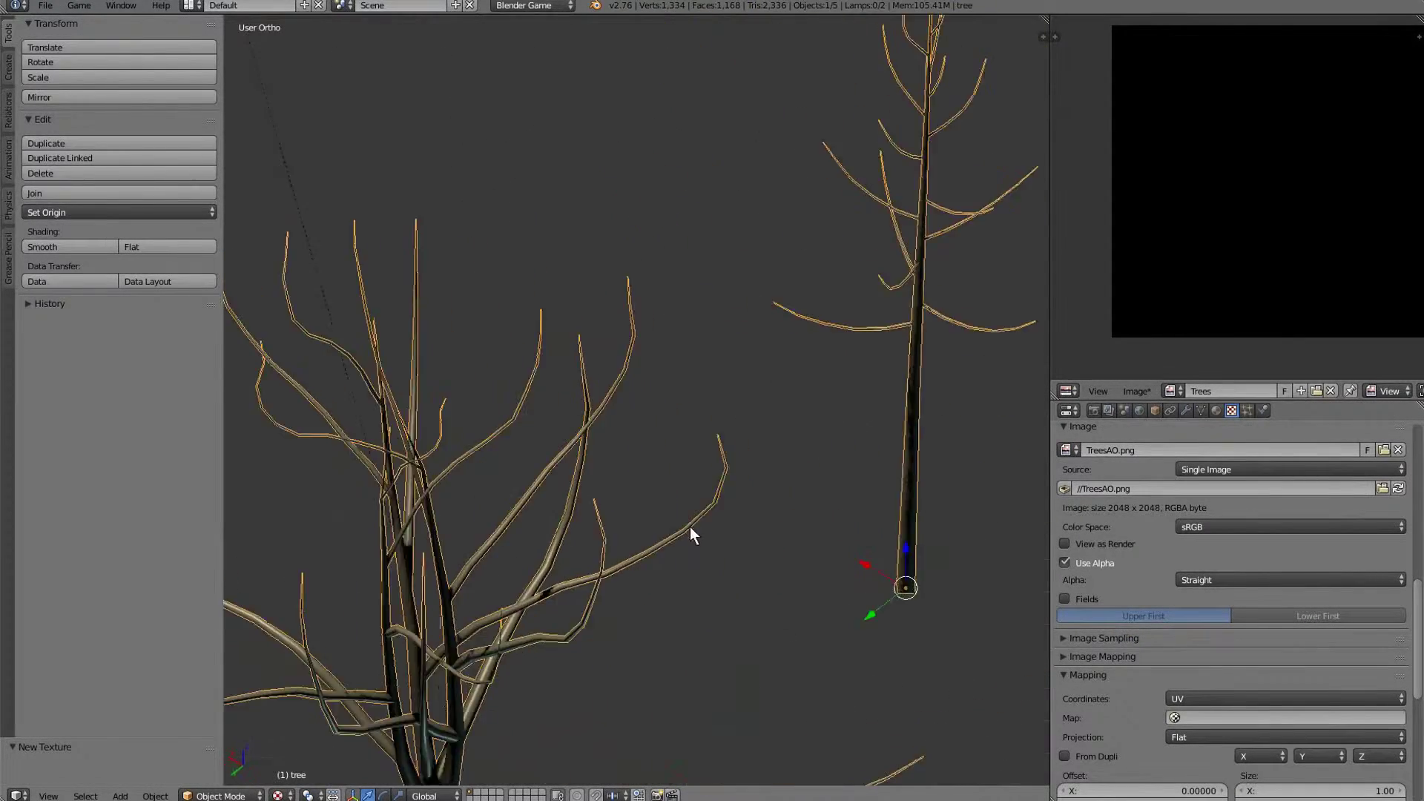
middle_click_drag(693, 534, 534, 520)
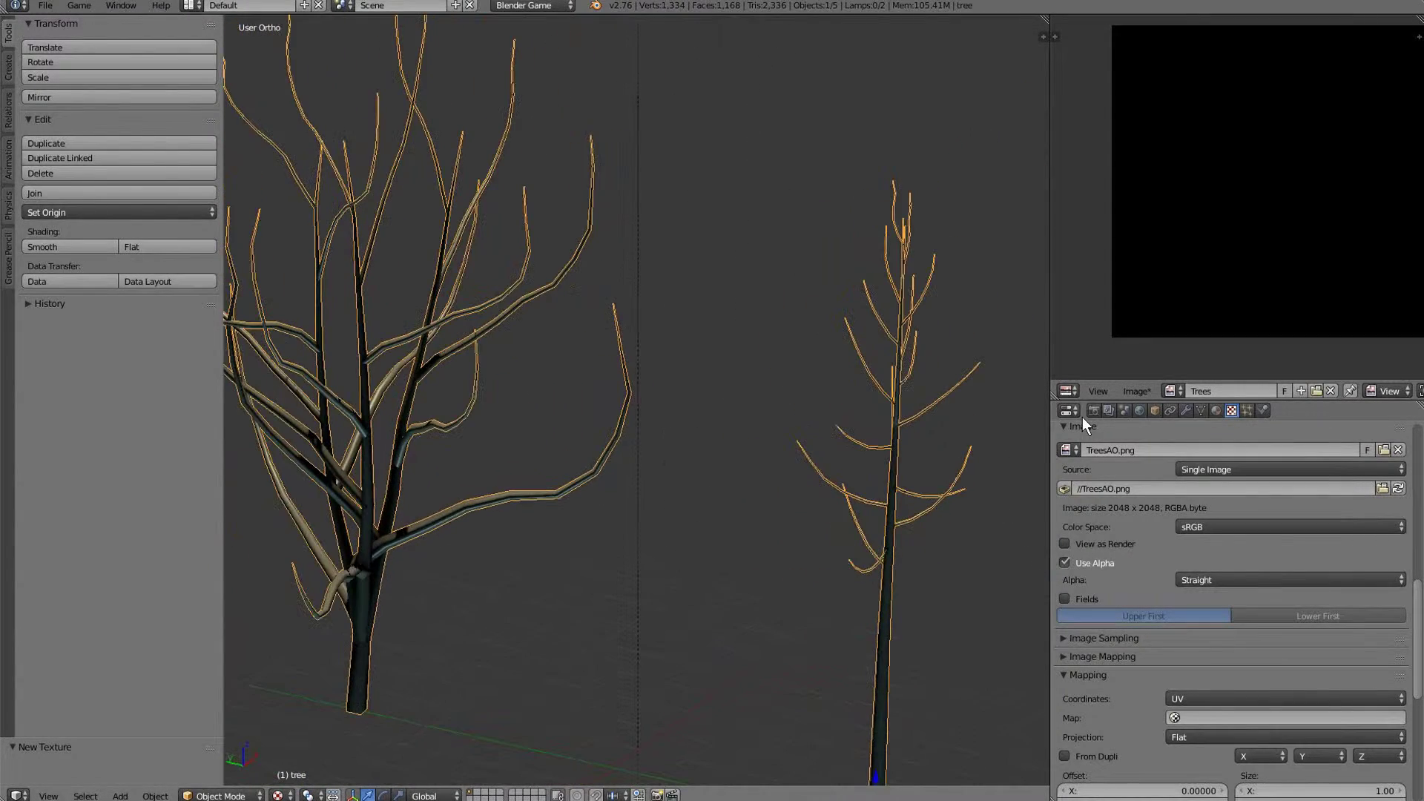
left_click(222, 796)
left_click(234, 701)
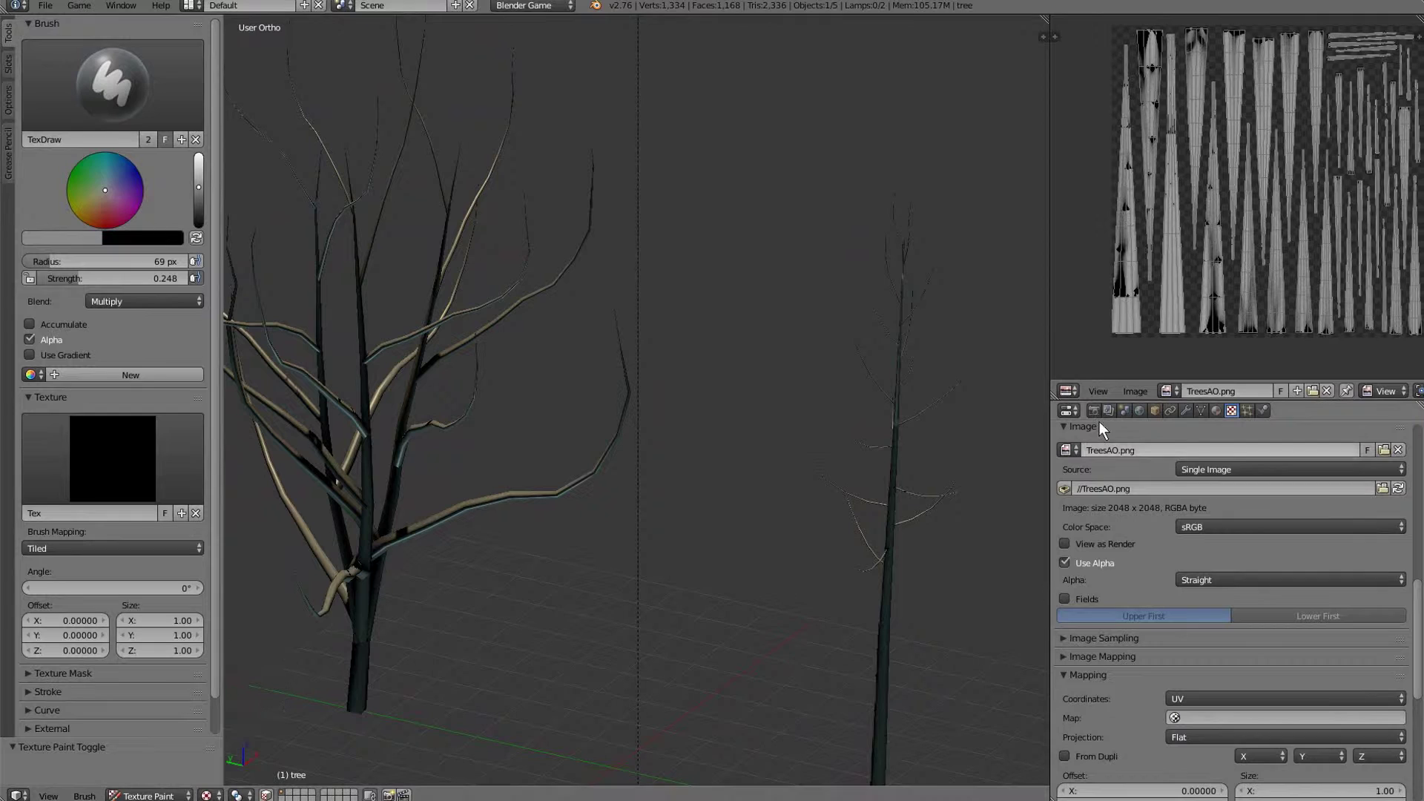
Examine BarkDecidious0107_S.jpg beneath the tree's UV layout in the image editor and return to TreesAO.png.
scroll(1265, 236, "down", 3)
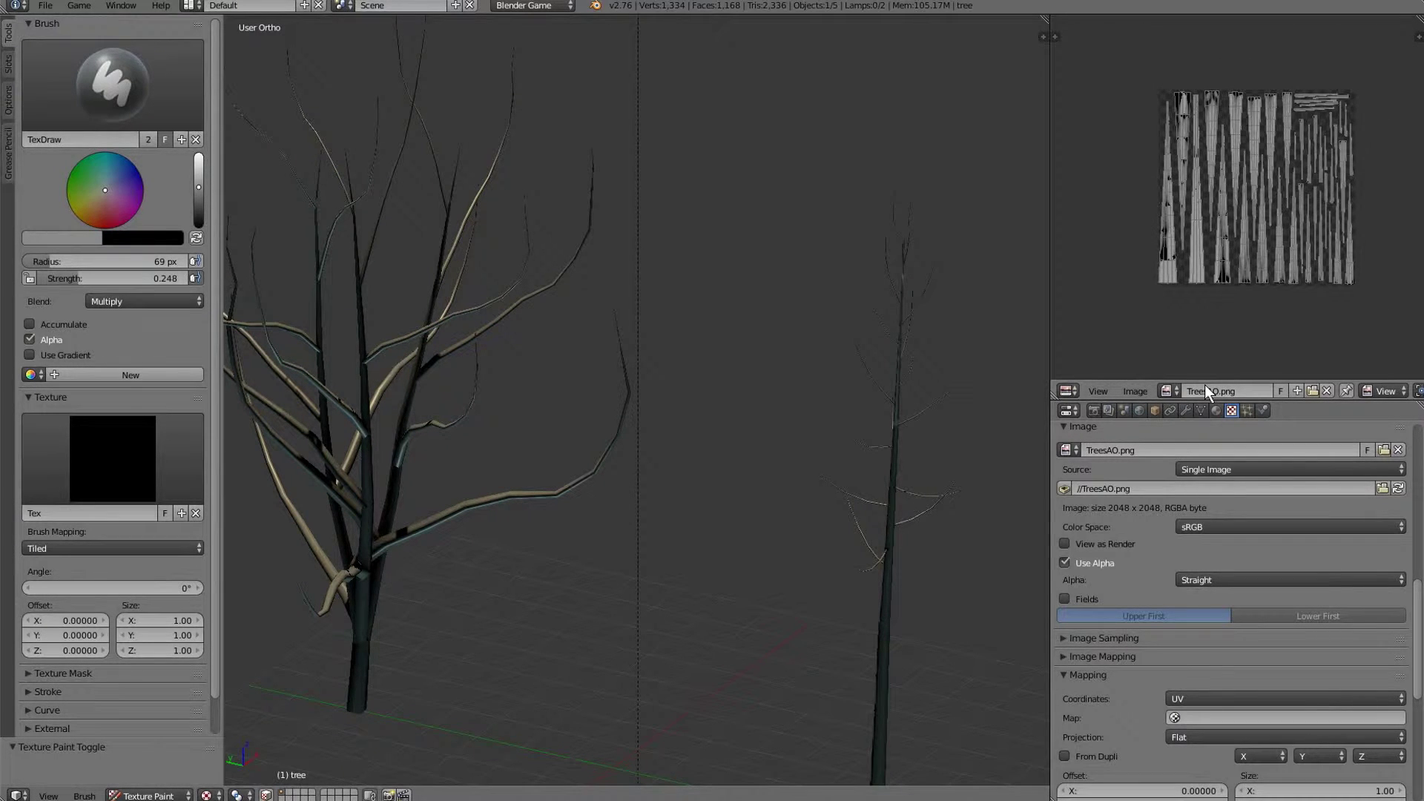
left_click(1170, 391)
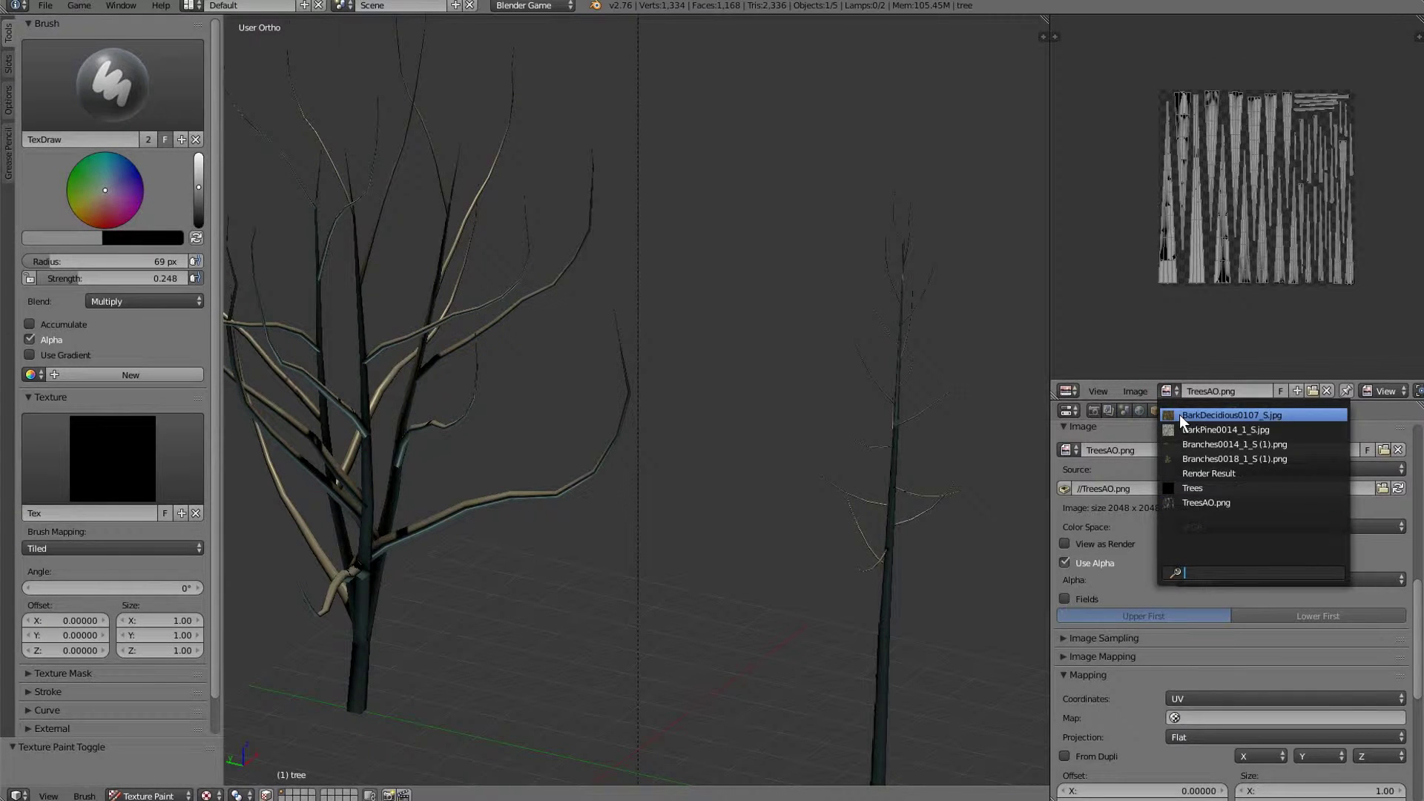
left_click(1180, 416)
scroll(1233, 251, "up", 6)
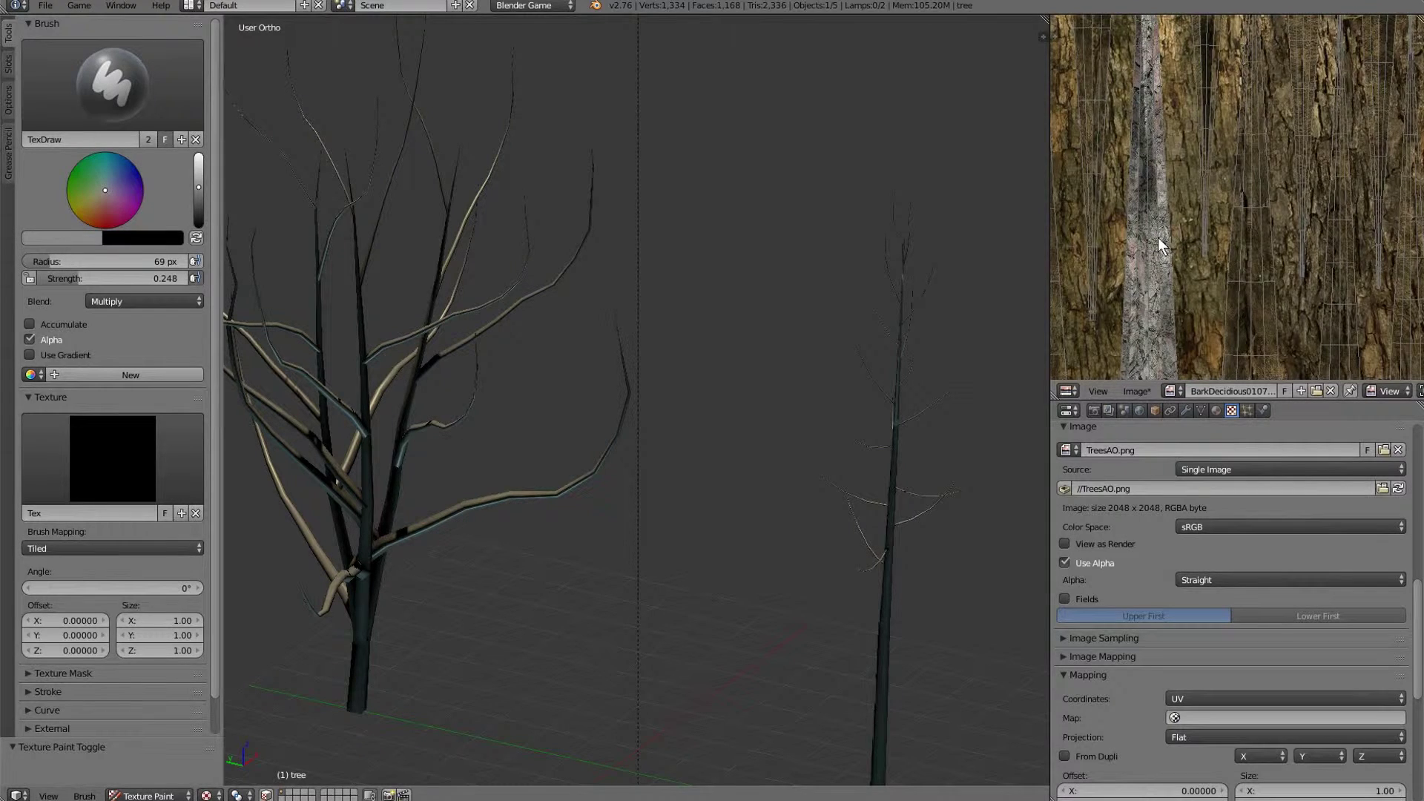
scroll(1159, 244, "down", 5)
left_click(1170, 391)
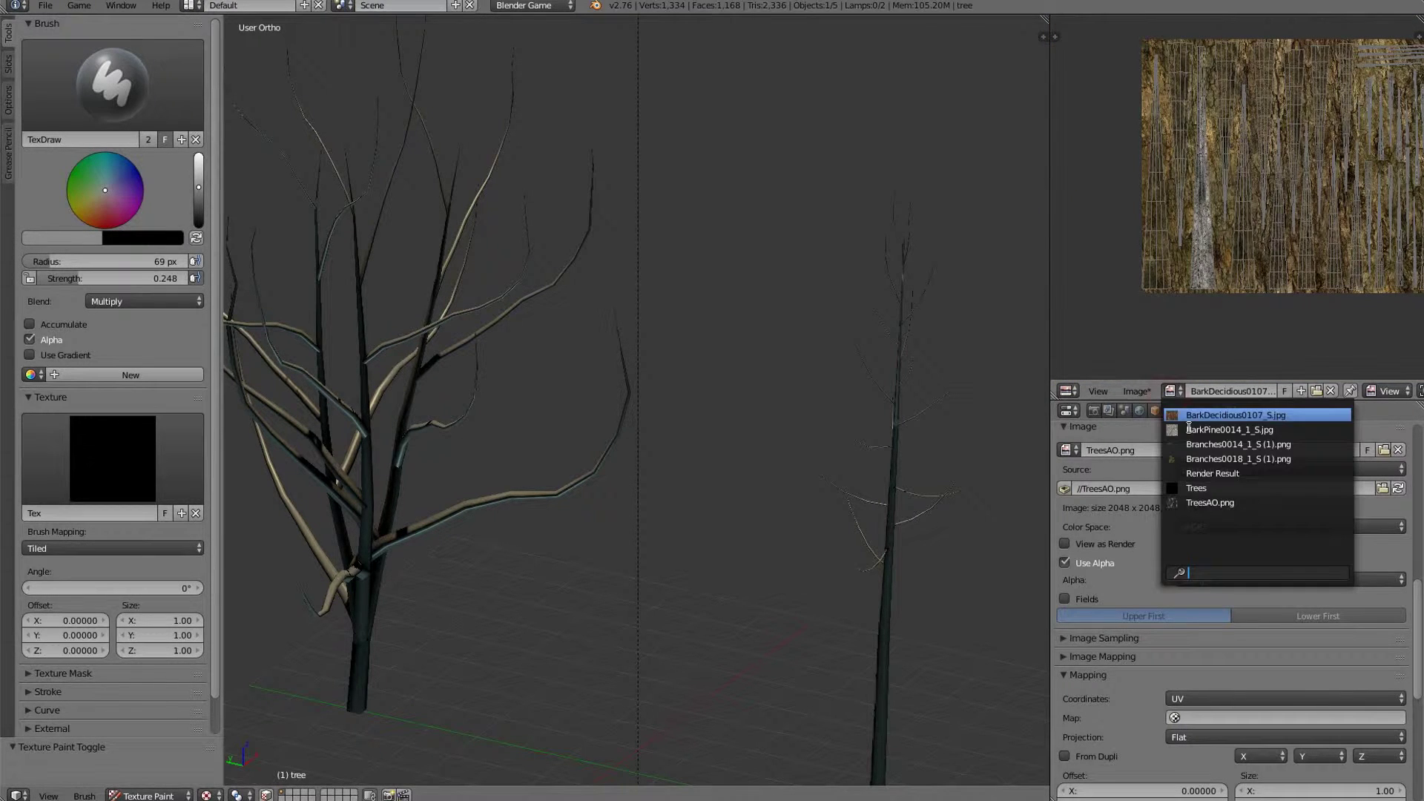
left_click(1223, 502)
scroll(1247, 306, "down", 2)
scroll(1248, 301, "up", 1)
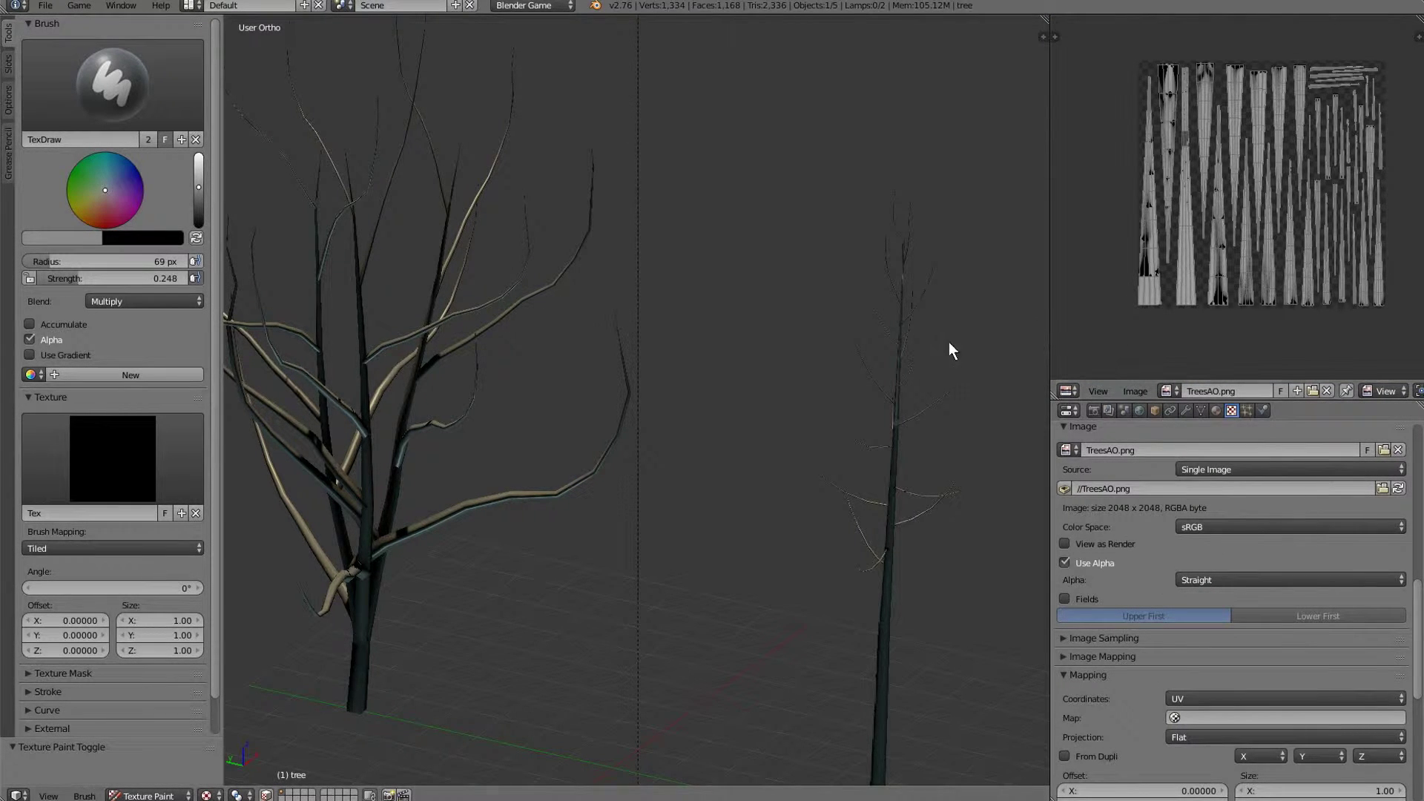
Reload the BarkDecidious0107_S.jpg image used by the texture in the third slot.
middle_click_drag(950, 351, 728, 388)
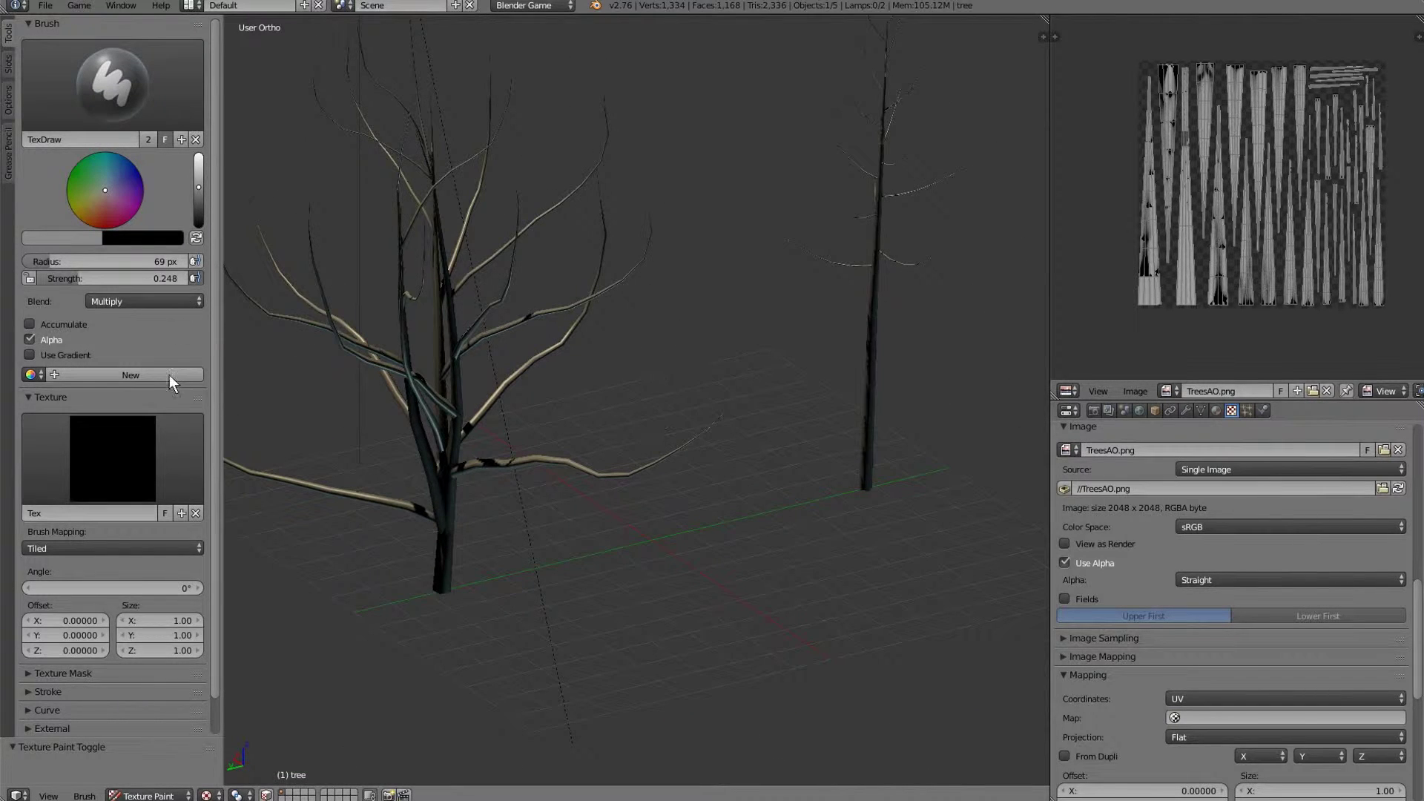
left_click(130, 438)
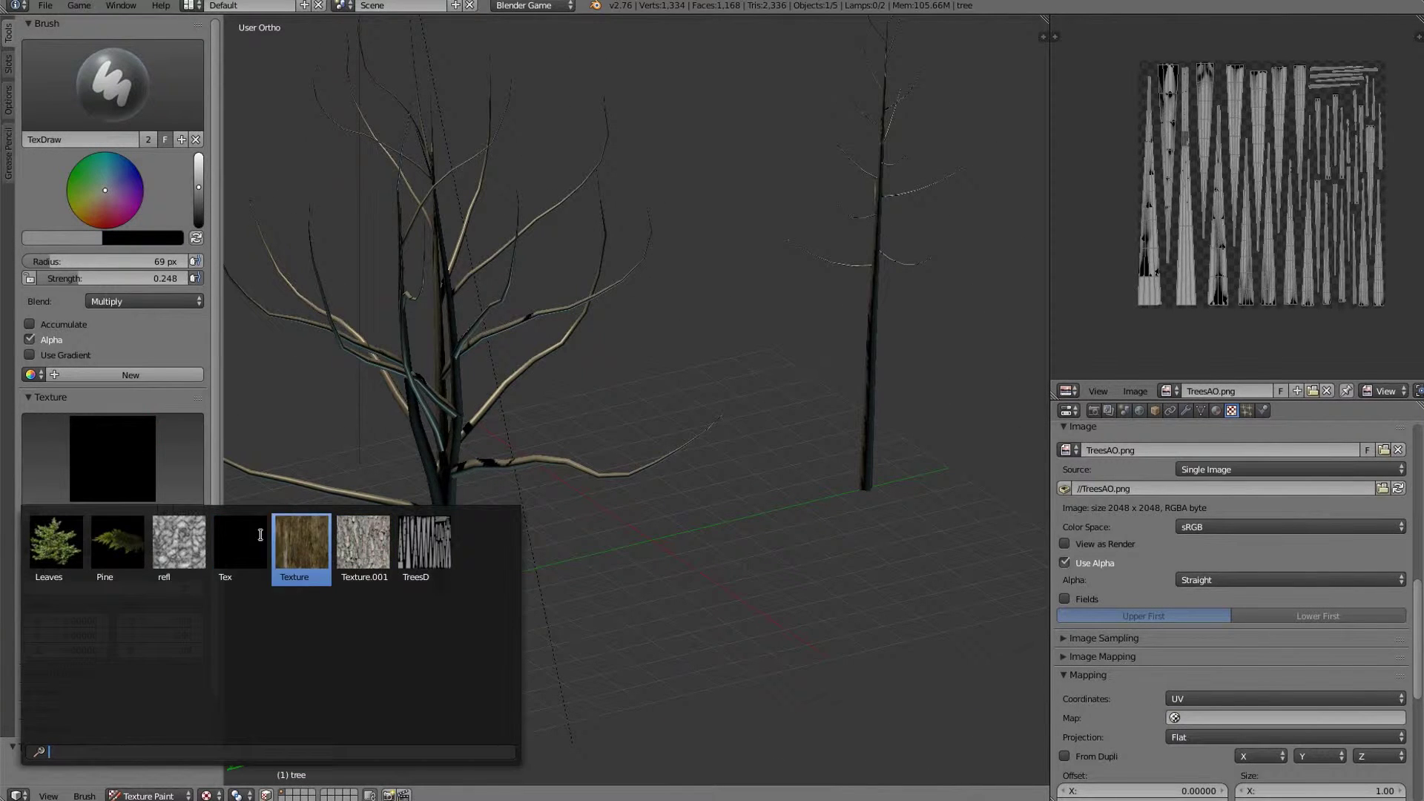
left_click(1230, 416)
left_click(1215, 411)
left_click(1229, 412)
scroll(1207, 554, "up", 7)
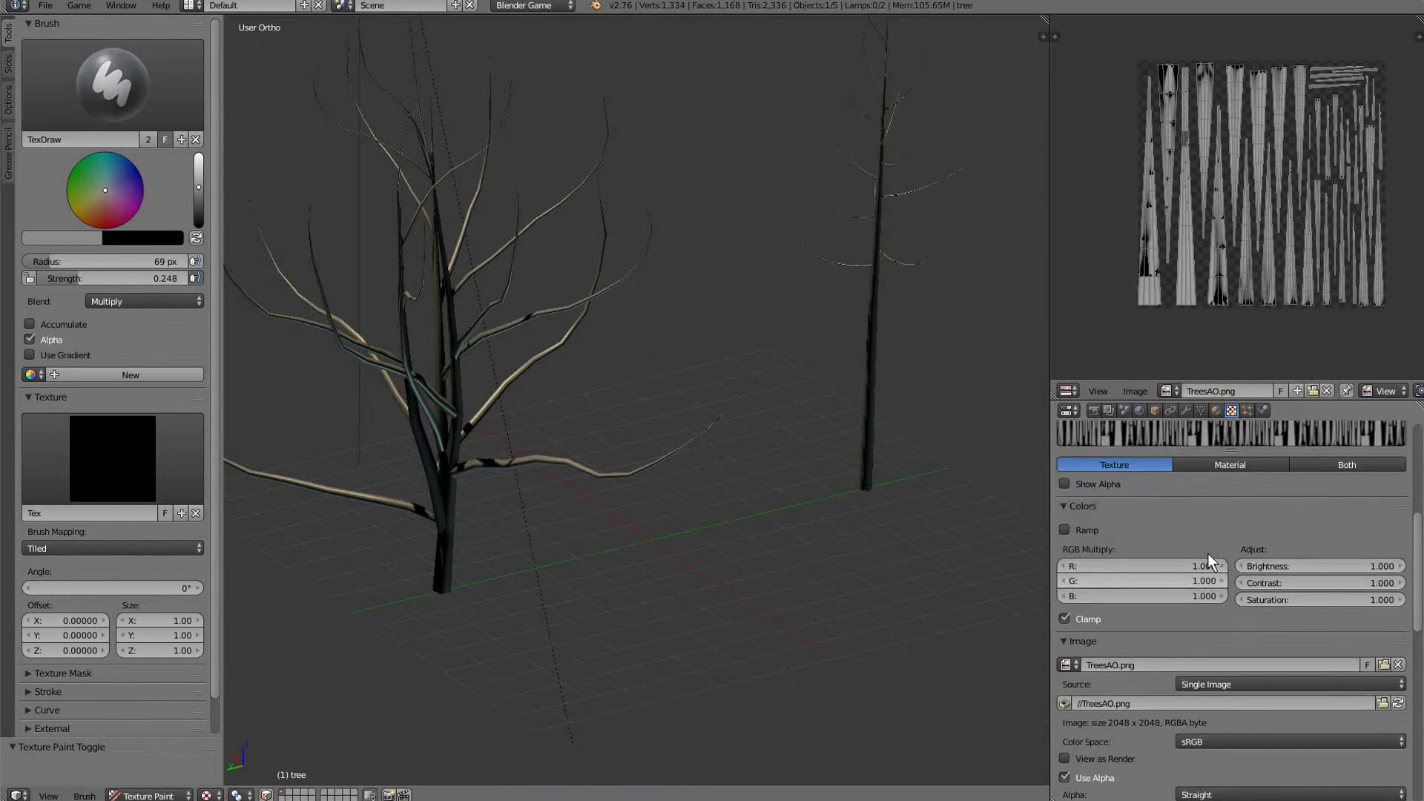
scroll(1208, 553, "up", 8)
left_click(1137, 518)
scroll(1324, 652, "down", 12)
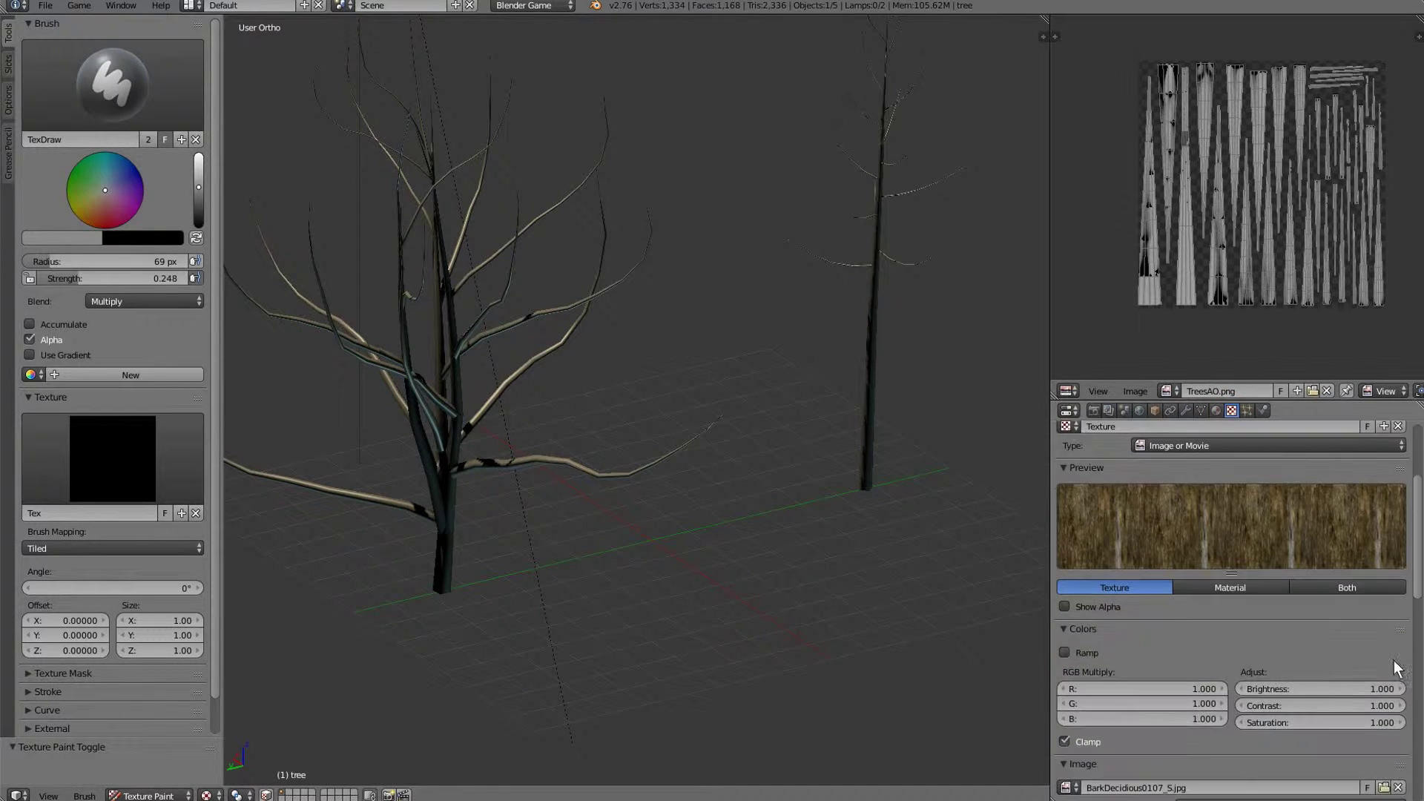
left_click(1400, 579)
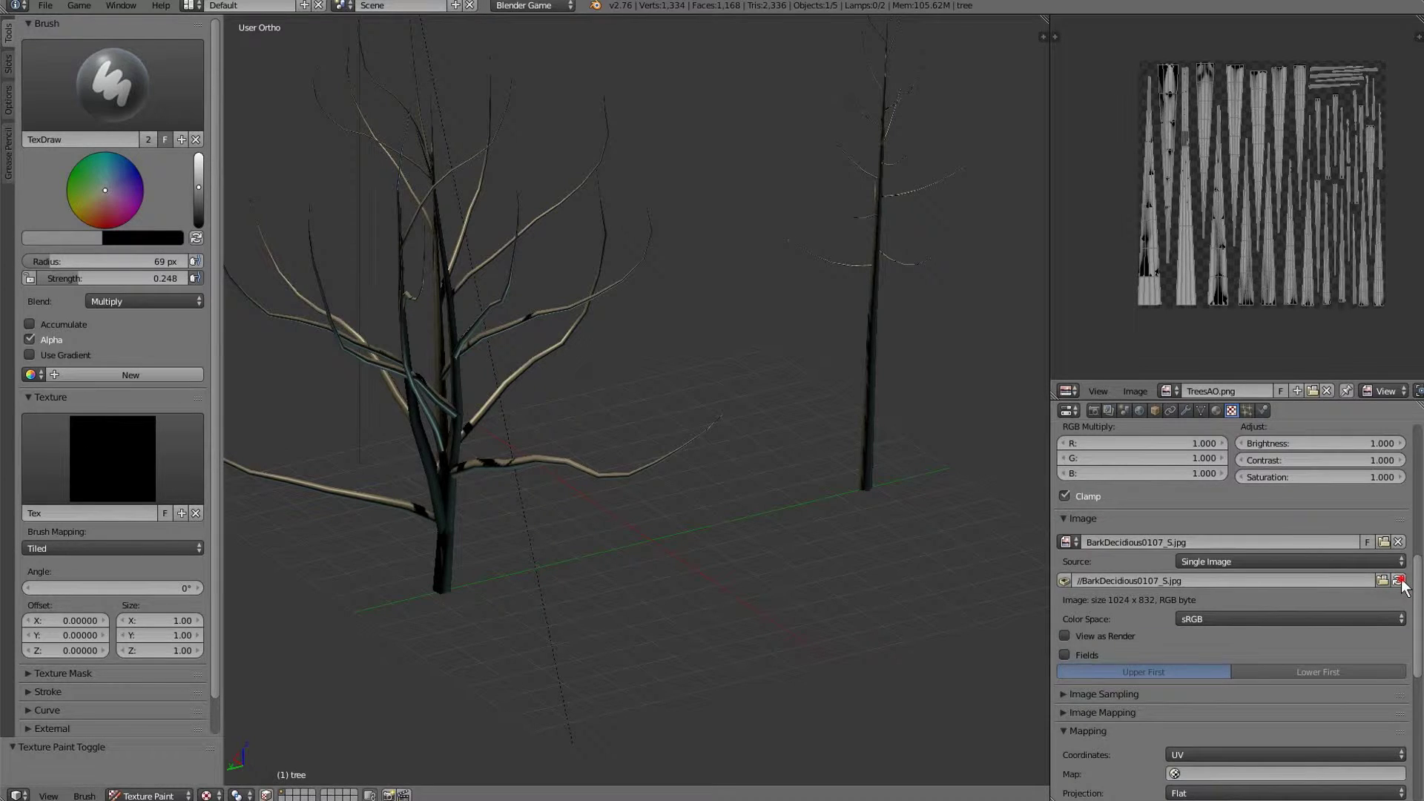
scroll(1369, 561, "up", 7)
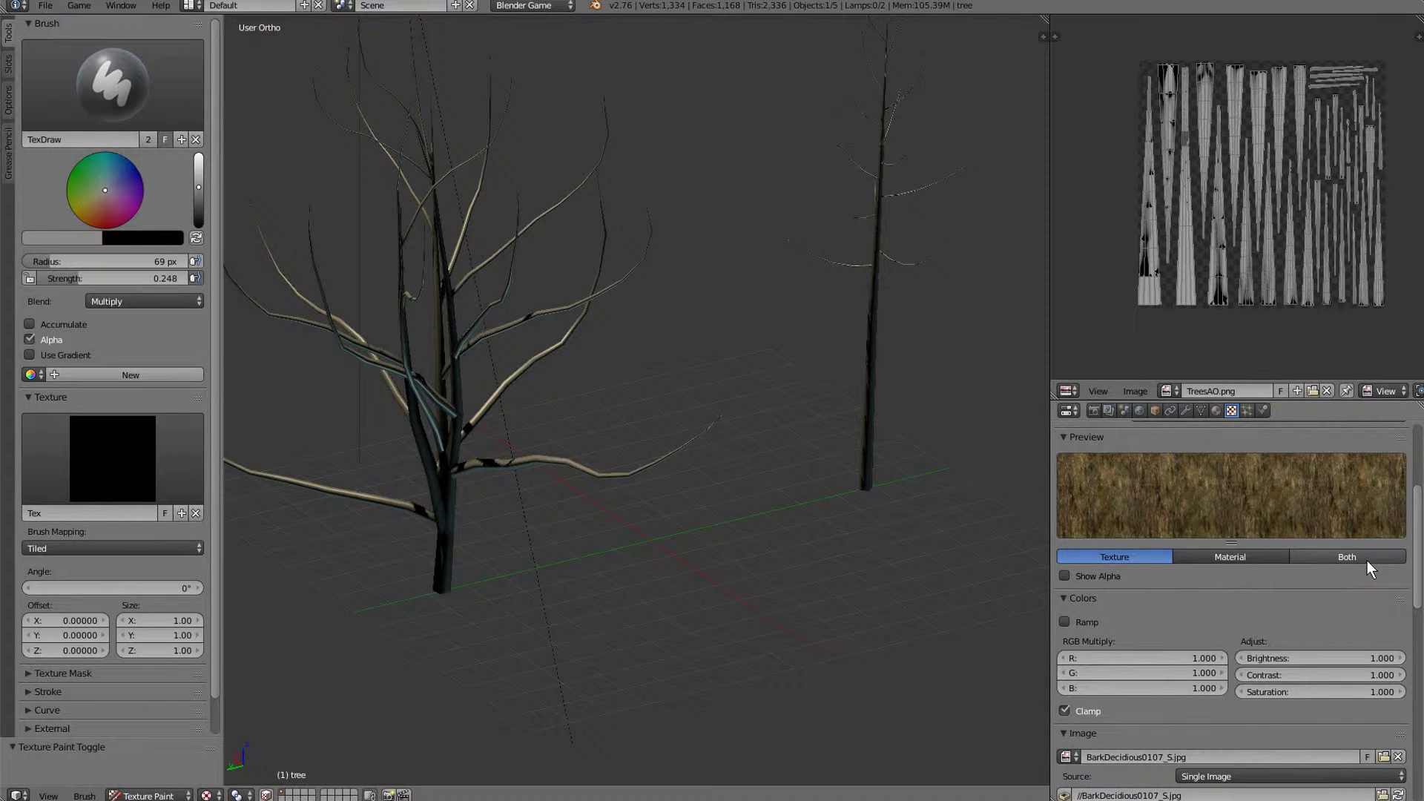
scroll(1368, 561, "up", 6)
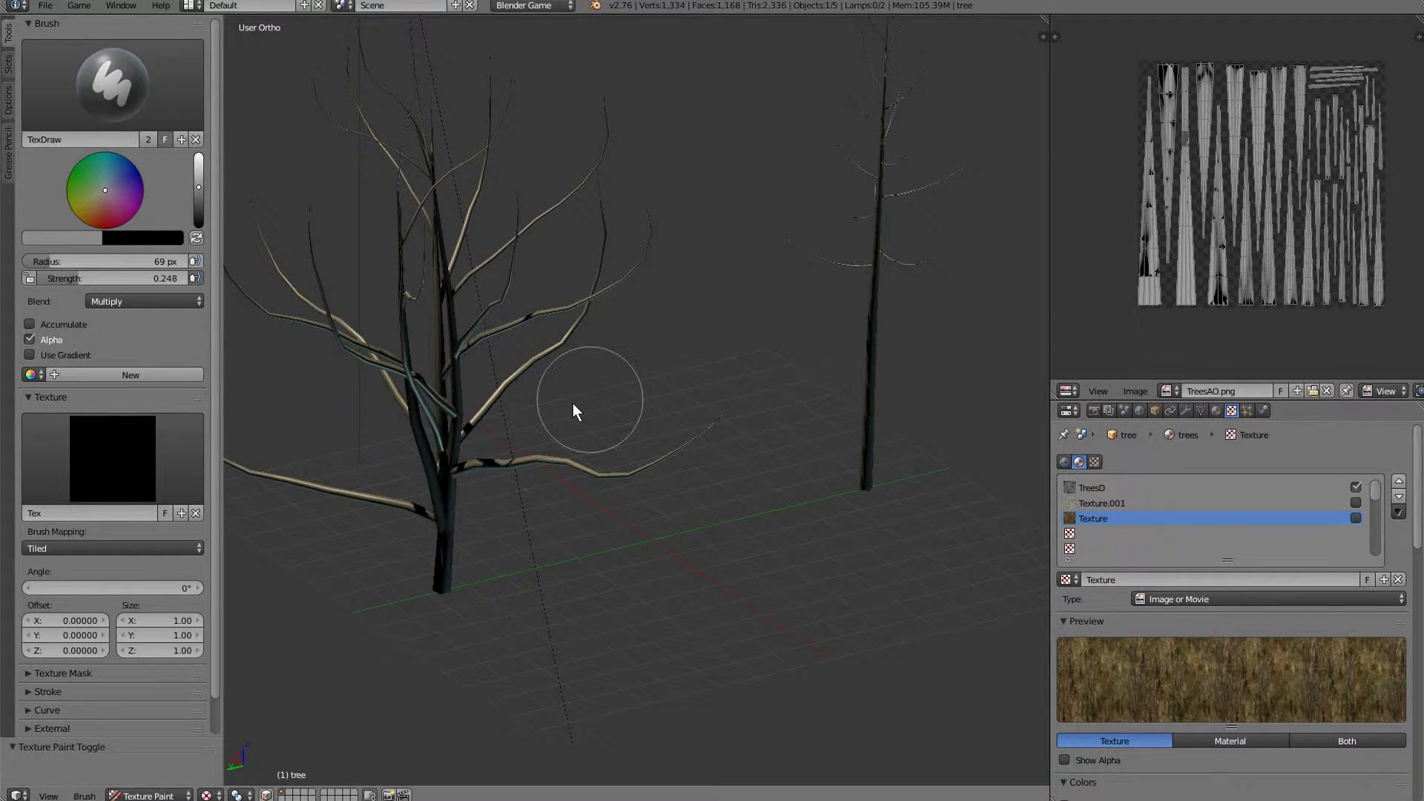
Assign the deciduous bark texture named Texture to the paint brush and set the viewport shading to Solid.
left_click(113, 458)
left_click(363, 547)
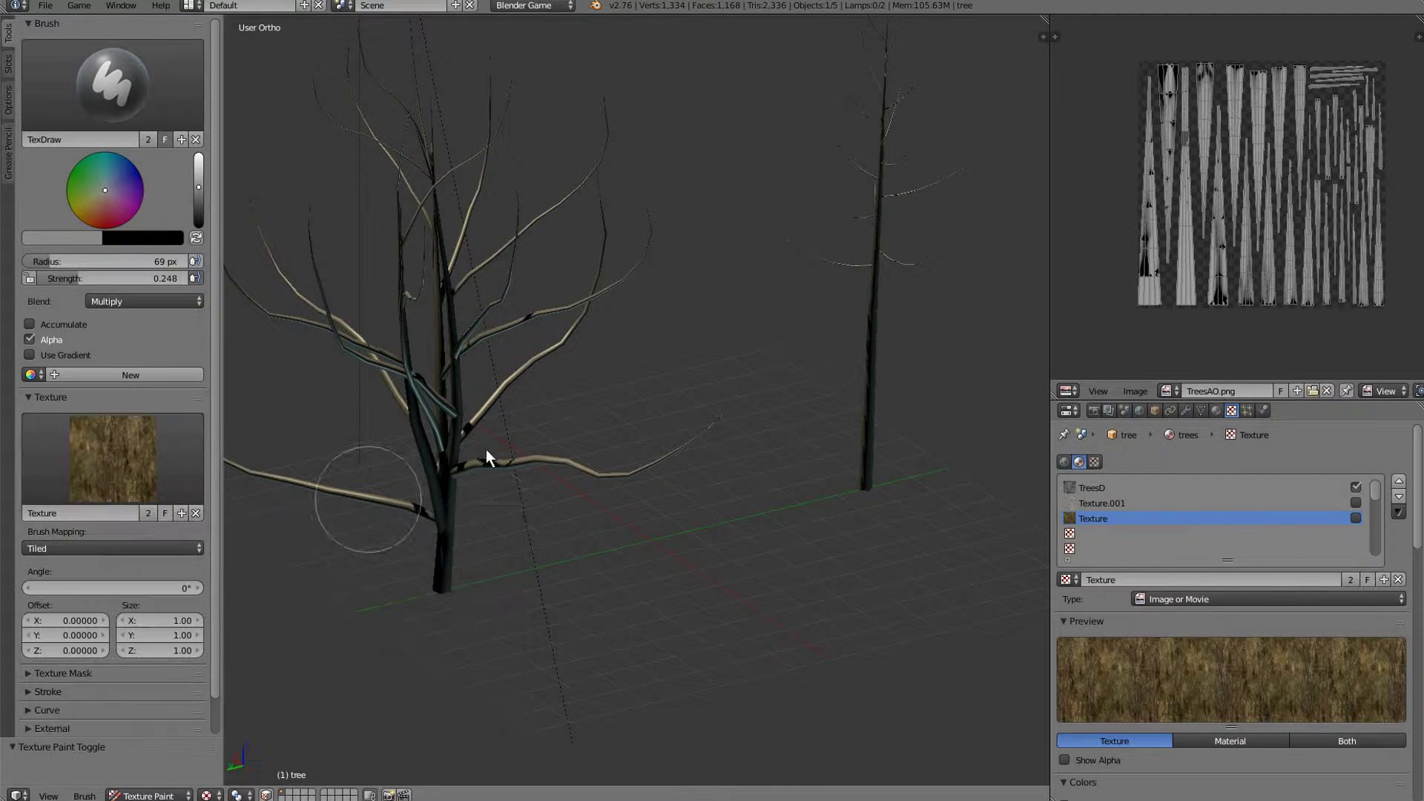
middle_click_drag(487, 450, 462, 445)
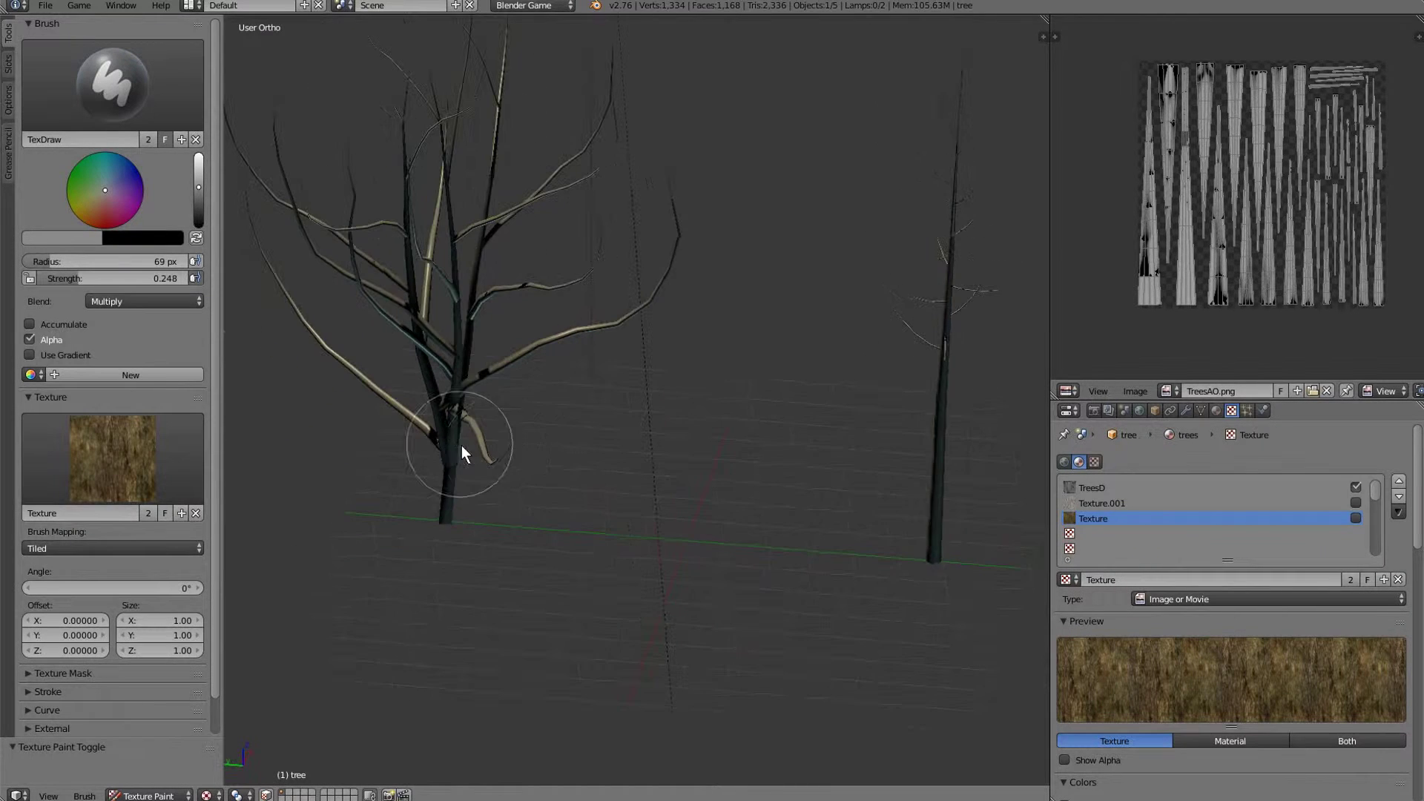
left_click(211, 796)
left_click(215, 745)
Try a bark-textured brush stroke across the deciduous tree's trunk and lowest branch.
middle_click_drag(708, 499, 445, 544, "shift")
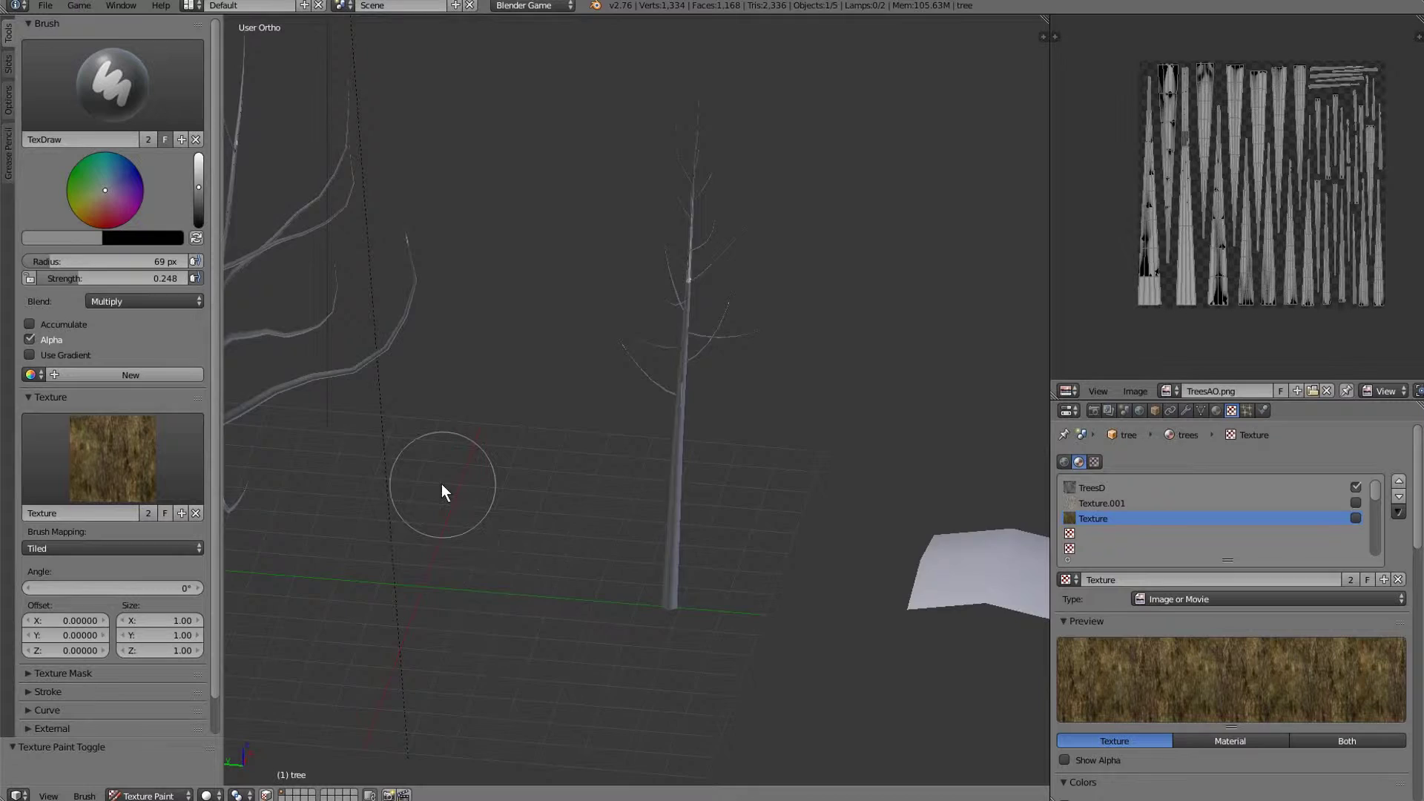
middle_click_drag(443, 484, 783, 468, "shift")
scroll(517, 603, "up", 1)
mouse_move(471, 632)
middle_mouse_down()
mouse_move(535, 598)
mouse_move(592, 533)
middle_mouse_up()
left_click_drag(555, 528, 458, 478)
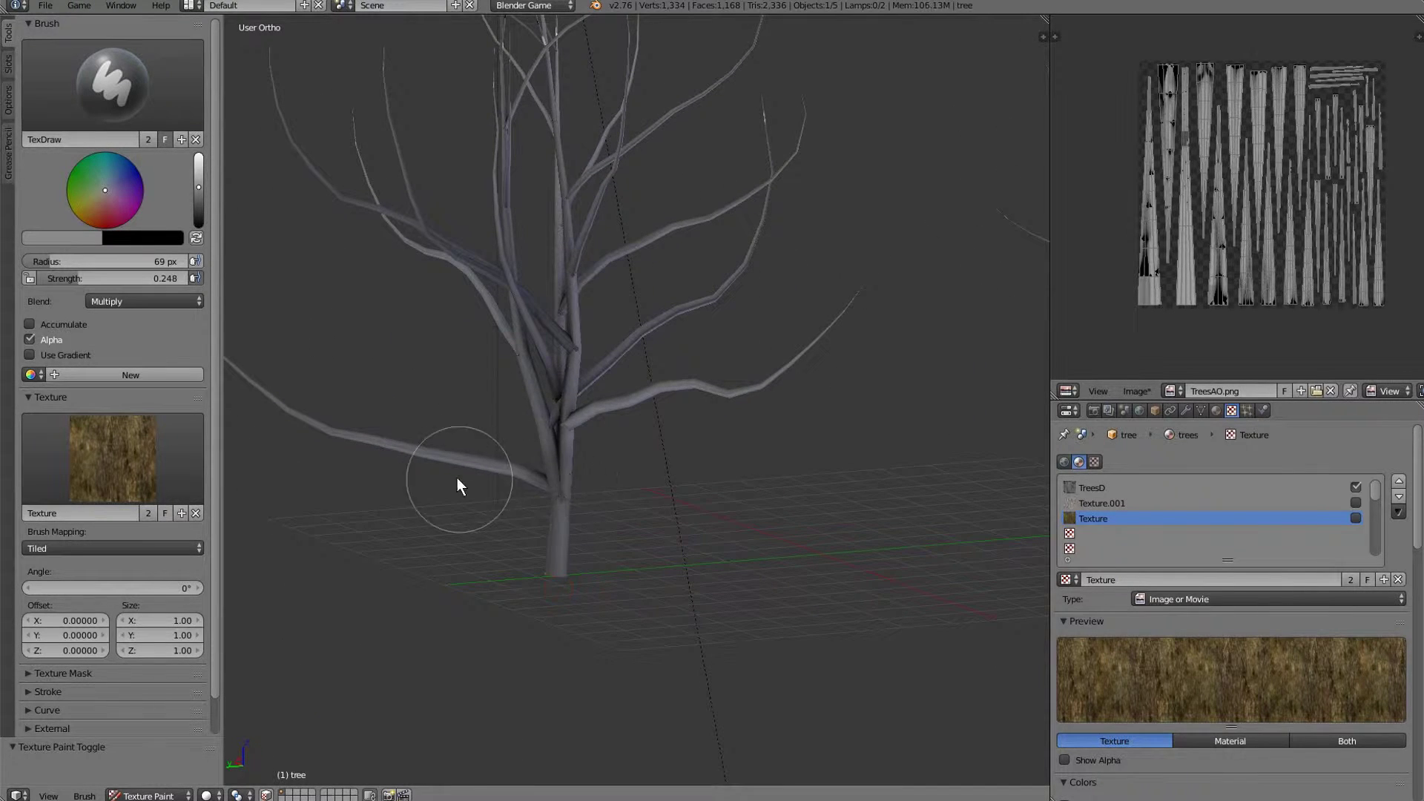
key("ctrl+z")
Set the brush strength to 1.000 and its blend mode to Mix.
left_click_drag(131, 279, 267, 279)
left_click(143, 301)
left_click(133, 279)
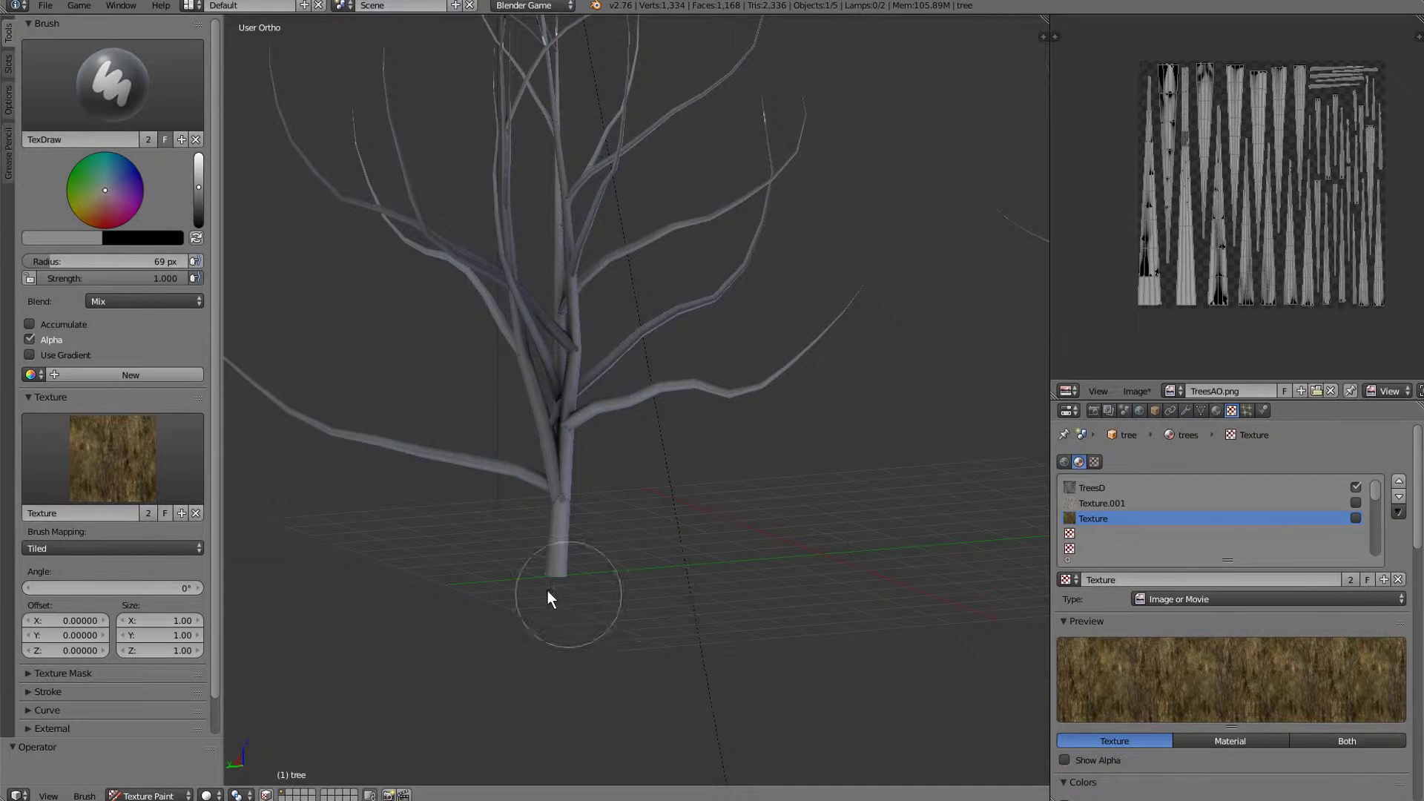
Try painting the bark texture up the deciduous tree's trunk at full brush strength.
left_click_drag(549, 592, 511, 346)
middle_click_drag(512, 393, 553, 421)
key("ctrl+z")
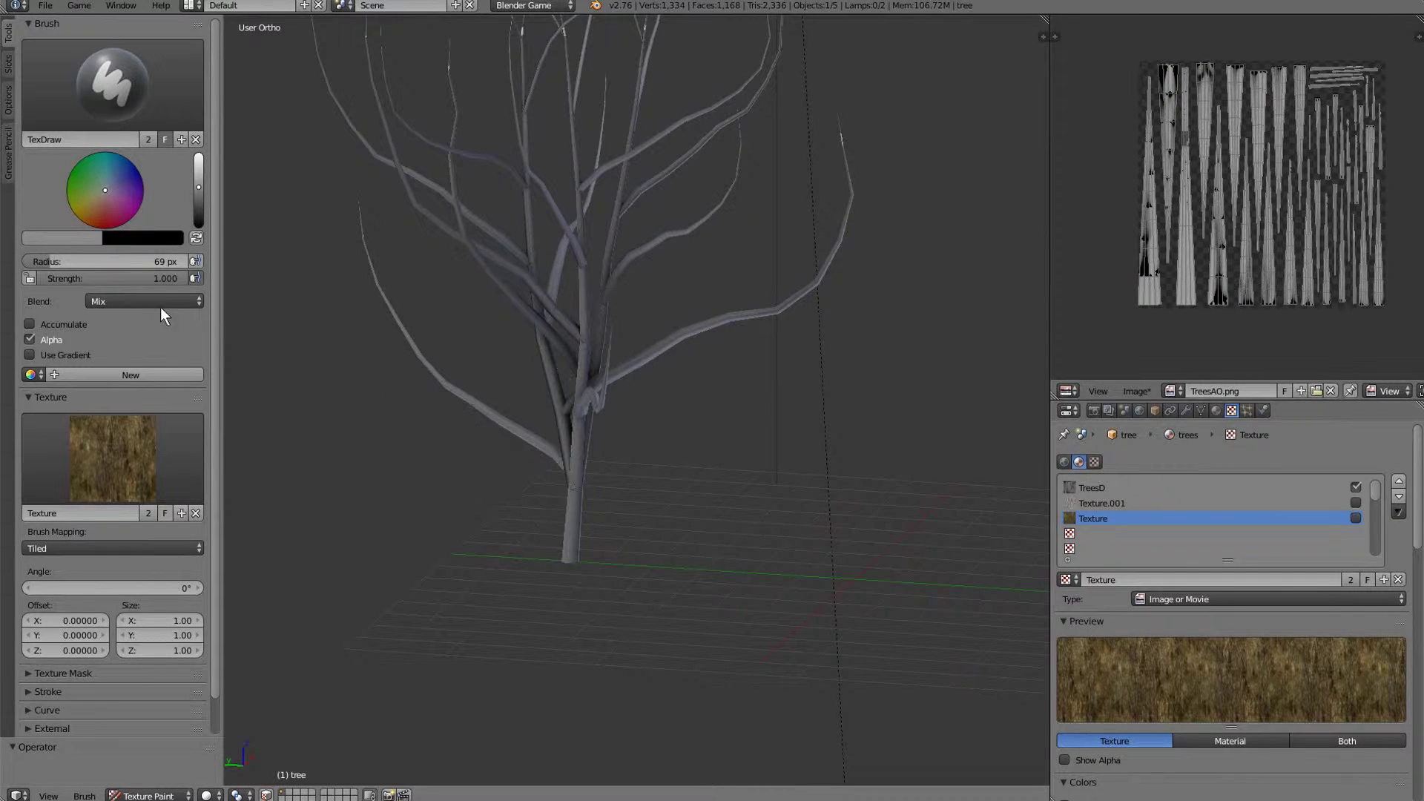
Set the brush strength to 0.835 and paint the bark texture over the deciduous tree's trunk from several sides.
left_click_drag(158, 279, 137, 279)
left_click_drag(572, 535, 568, 394)
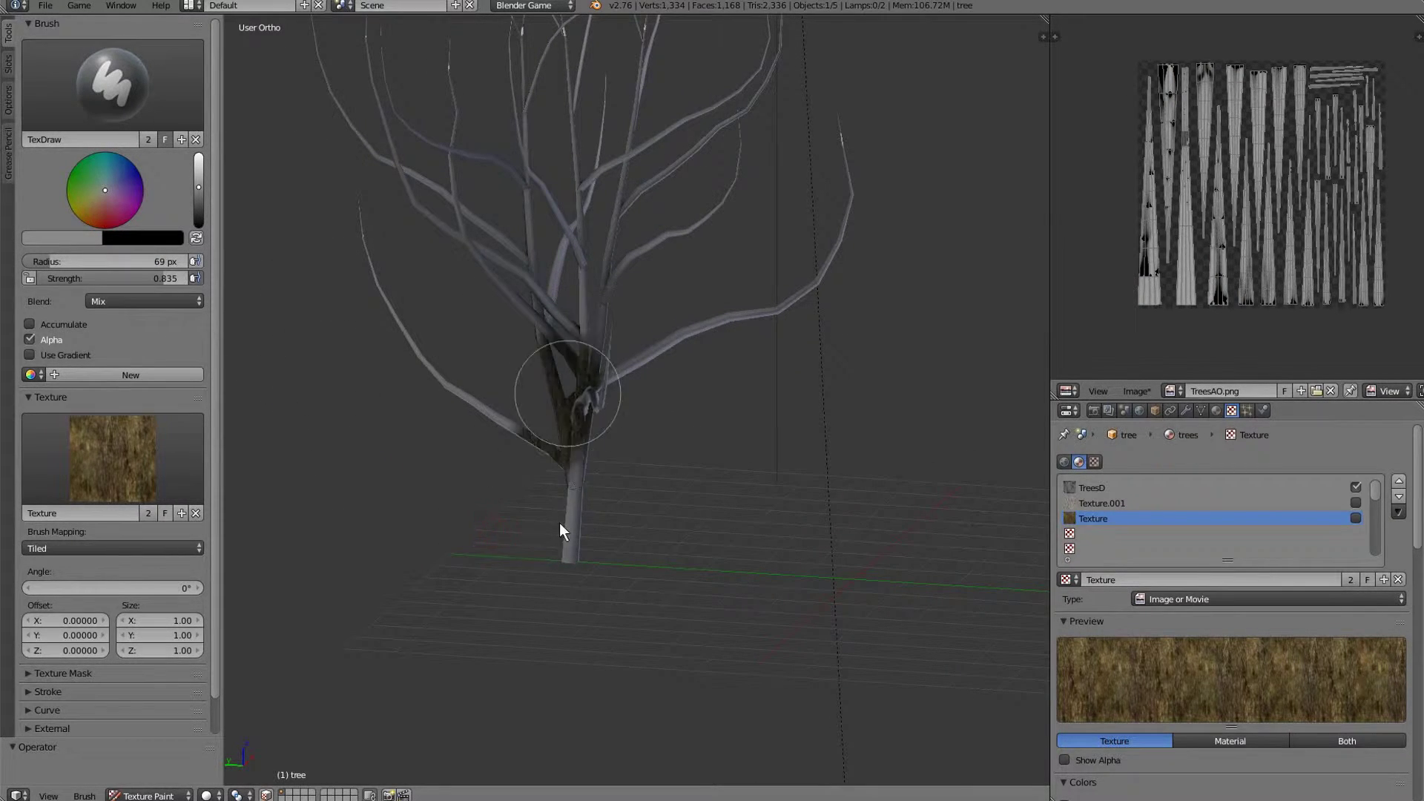
middle_click_drag(633, 566, 799, 547)
left_click_drag(581, 592, 625, 398)
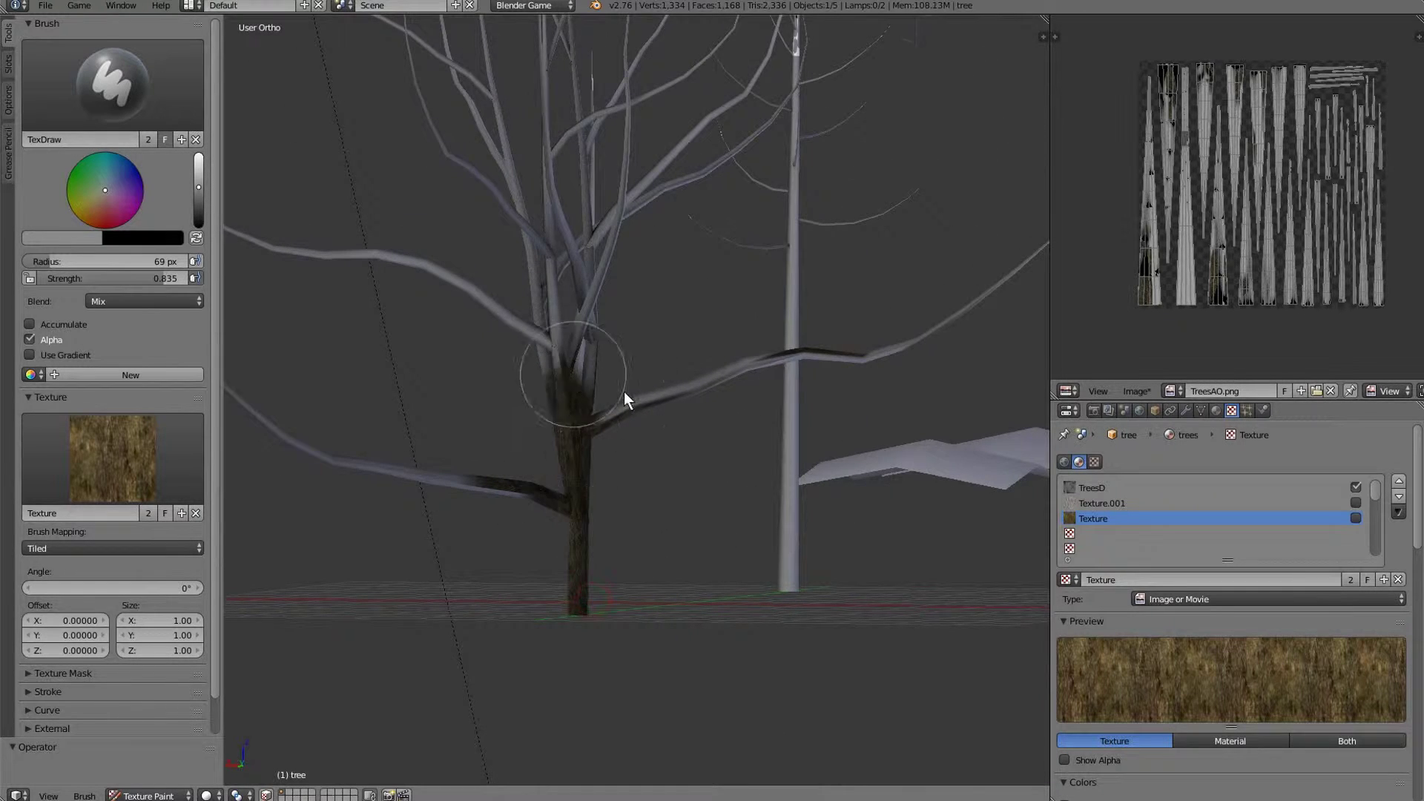
Paint the bark texture along the deciduous tree's long lowest branch from the trunk out to its tip.
middle_click_drag(625, 392, 567, 424)
middle_click_drag(508, 504, 701, 545, "shift")
mouse_move(677, 547)
left_mouse_down()
mouse_move(472, 473)
mouse_move(303, 341)
left_mouse_up()
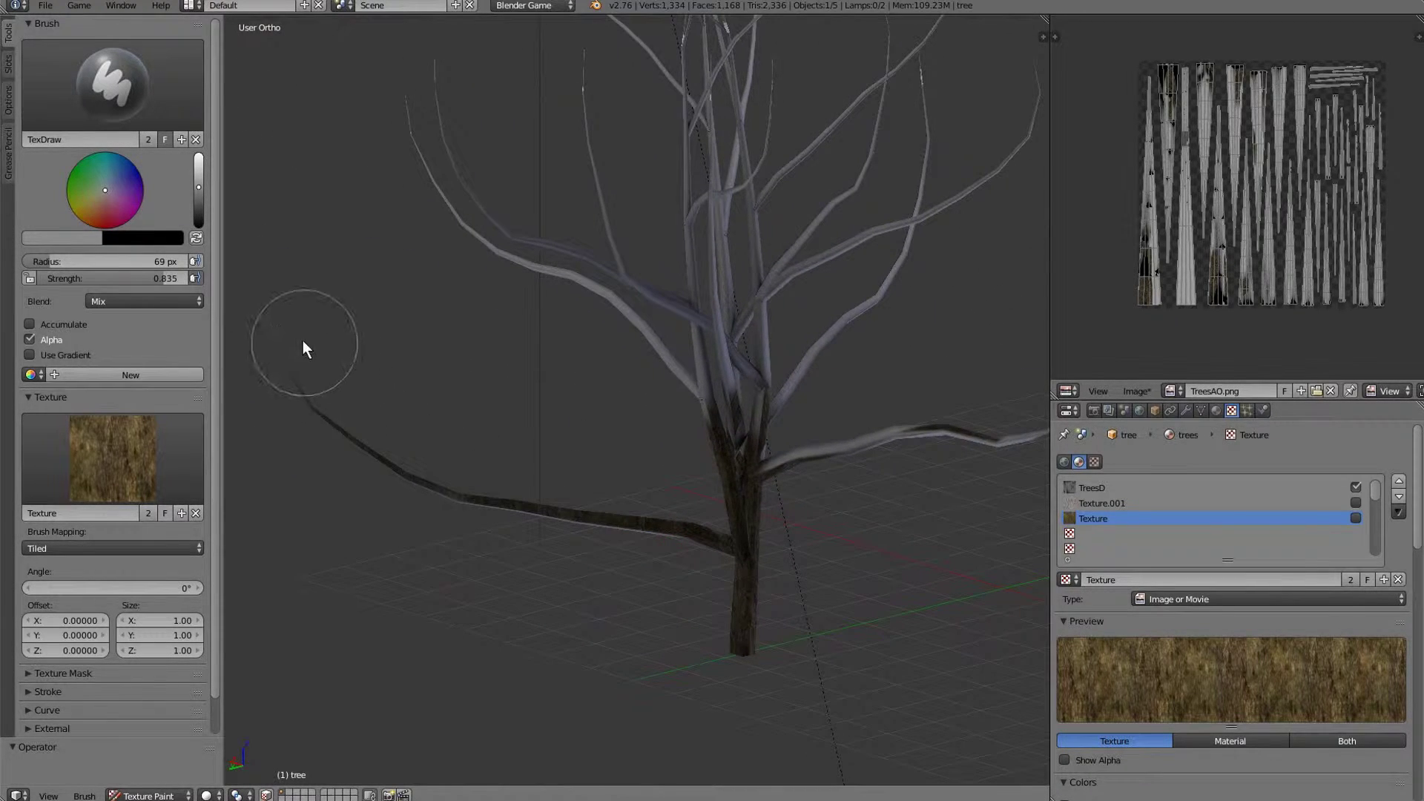
Paint the bark texture over the grey far sides of the deciduous tree's lower trunk and long lowest branch, out to the tip.
middle_click_drag(303, 345, 519, 344)
middle_click_drag(697, 547, 477, 591)
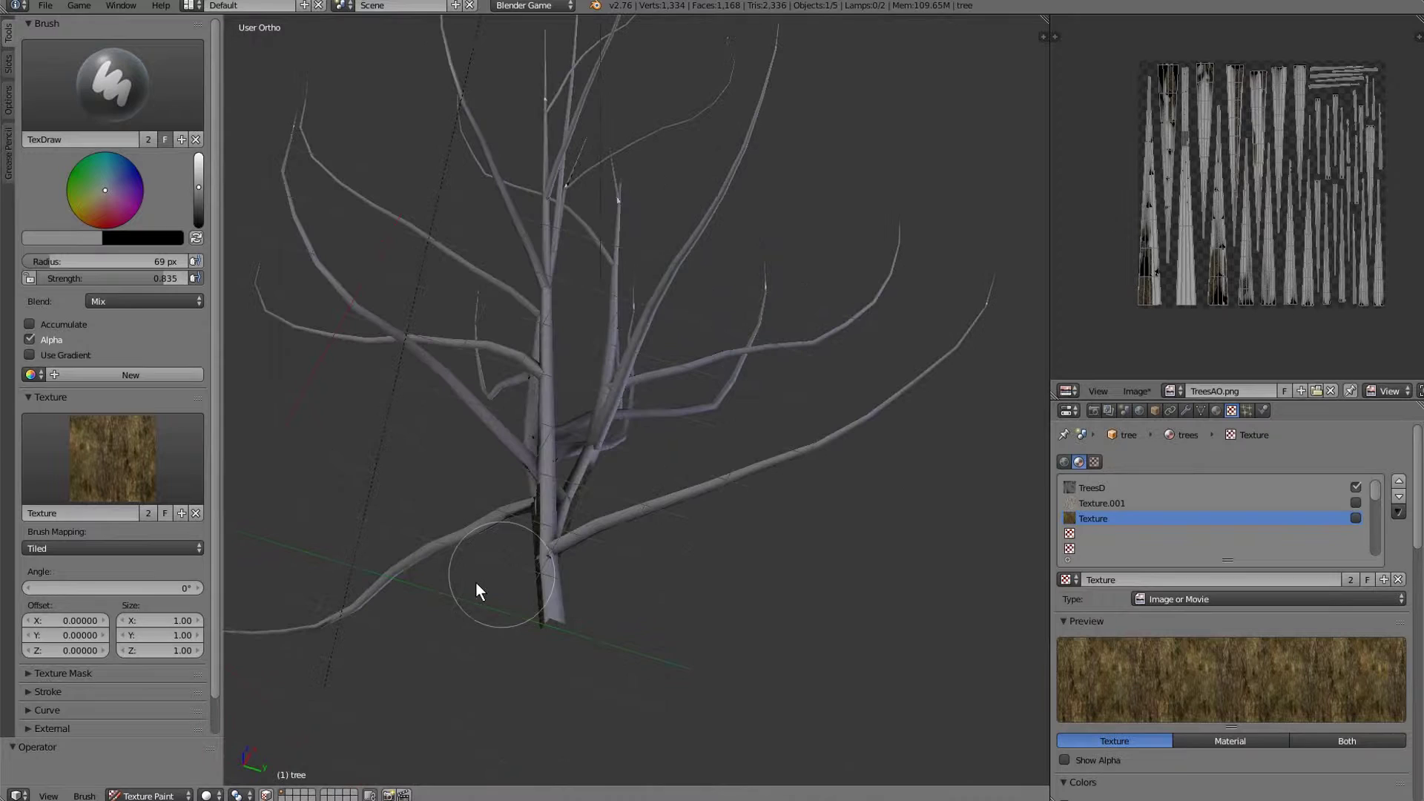
mouse_move(477, 592)
left_mouse_down()
mouse_move(566, 594)
mouse_move(678, 492)
mouse_move(750, 471)
left_mouse_up()
mouse_move(749, 471)
middle_mouse_down()
mouse_move(563, 588)
mouse_move(531, 670)
middle_mouse_up()
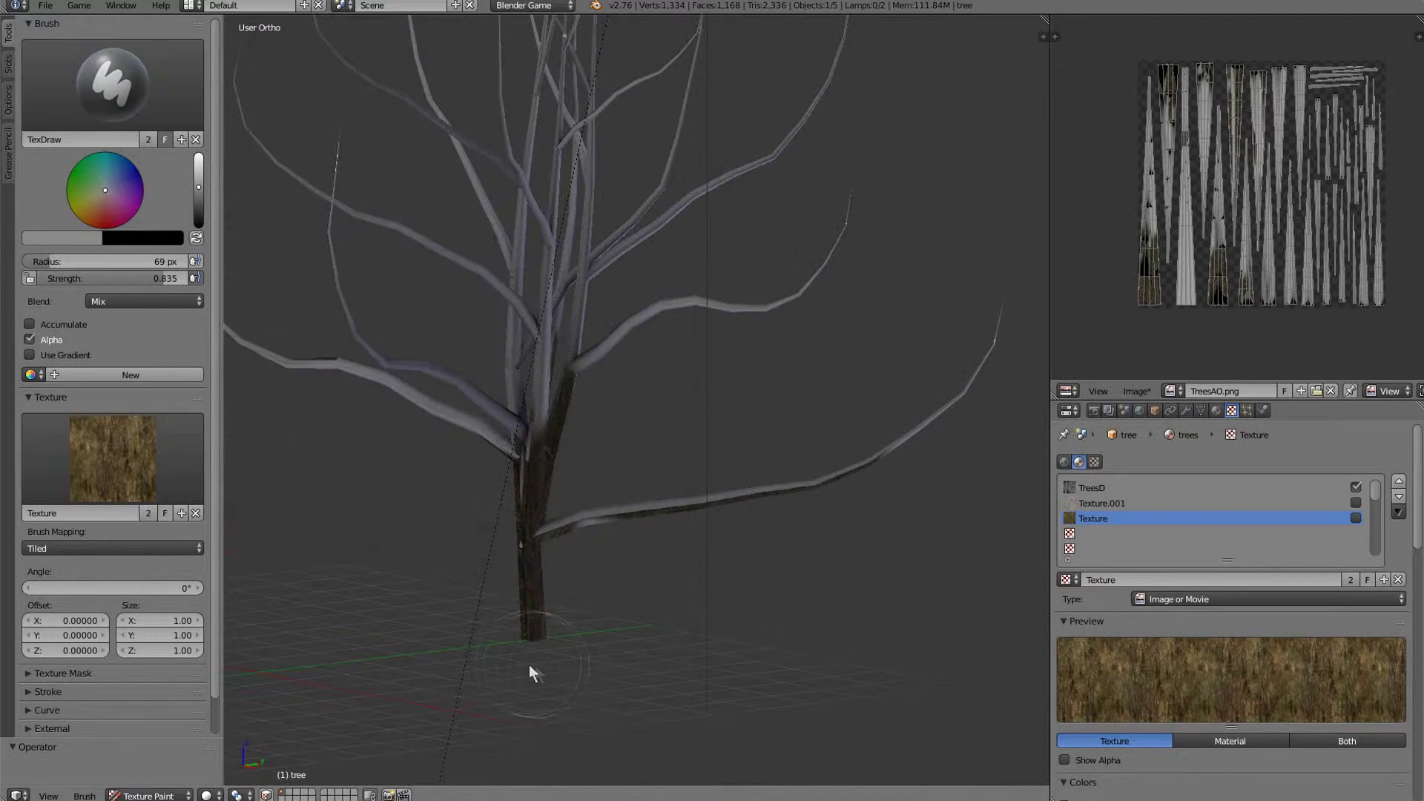
left_click_drag(531, 671, 896, 453)
middle_click_drag(897, 453, 957, 410)
left_click_drag(957, 410, 894, 433)
Paint the bark texture up the side limb that forks off the deciduous tree's lower trunk and onto its adjoining branch.
mouse_move(893, 434)
middle_mouse_down()
mouse_move(962, 501)
mouse_move(821, 201)
mouse_move(836, 121)
mouse_move(852, 327)
mouse_move(538, 415)
mouse_move(682, 419)
mouse_move(693, 547)
middle_mouse_up()
left_click_drag(693, 547, 641, 425)
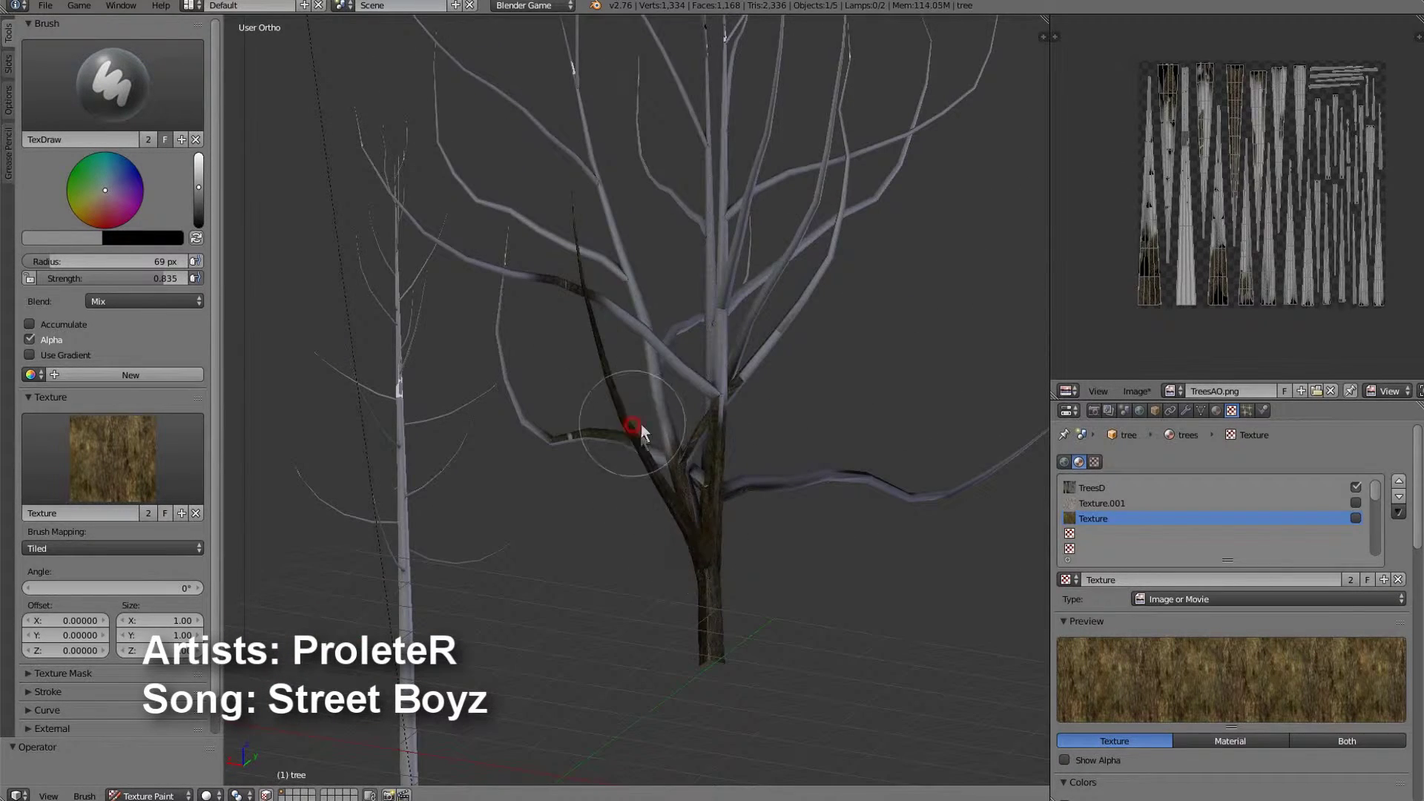
mouse_move(641, 424)
middle_mouse_down()
mouse_move(756, 515)
mouse_move(636, 436)
middle_mouse_up()
left_click_drag(635, 436, 737, 249)
mouse_move(738, 250)
middle_mouse_down()
mouse_move(768, 518)
mouse_move(483, 575)
middle_mouse_up()
Paint the bark texture along the deciduous tree's second low branch, covering its top and underside.
left_click_drag(394, 570, 799, 498)
mouse_move(799, 497)
middle_mouse_down()
mouse_move(603, 487)
mouse_move(727, 486)
middle_mouse_up()
left_click_drag(727, 486, 523, 486)
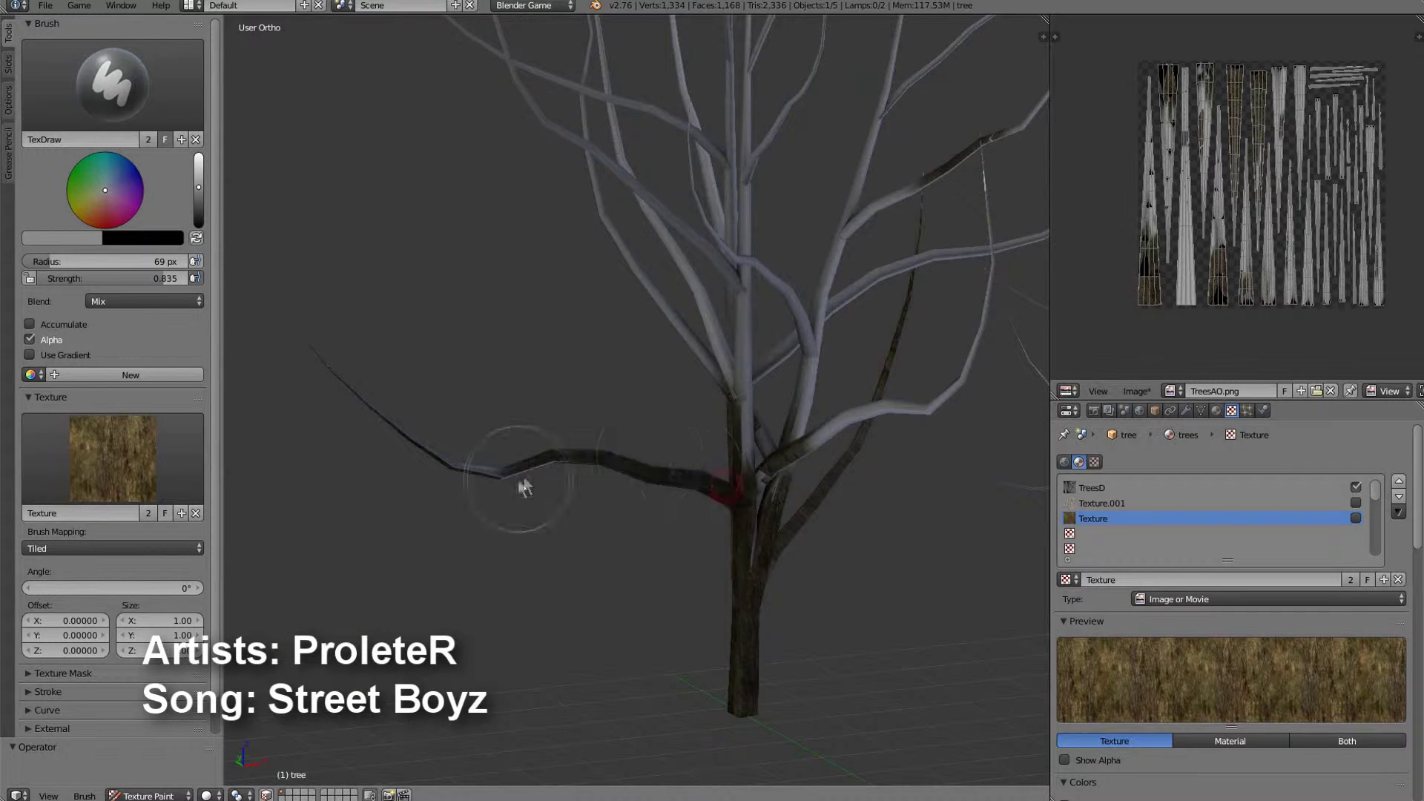
middle_click_drag(523, 486, 658, 414)
left_click_drag(668, 552, 429, 353)
mouse_move(428, 353)
middle_mouse_down()
mouse_move(477, 547)
mouse_move(693, 309)
mouse_move(646, 306)
middle_mouse_up()
mouse_move(645, 305)
left_mouse_down()
mouse_move(644, 281)
mouse_move(427, 521)
mouse_move(426, 542)
left_mouse_up()
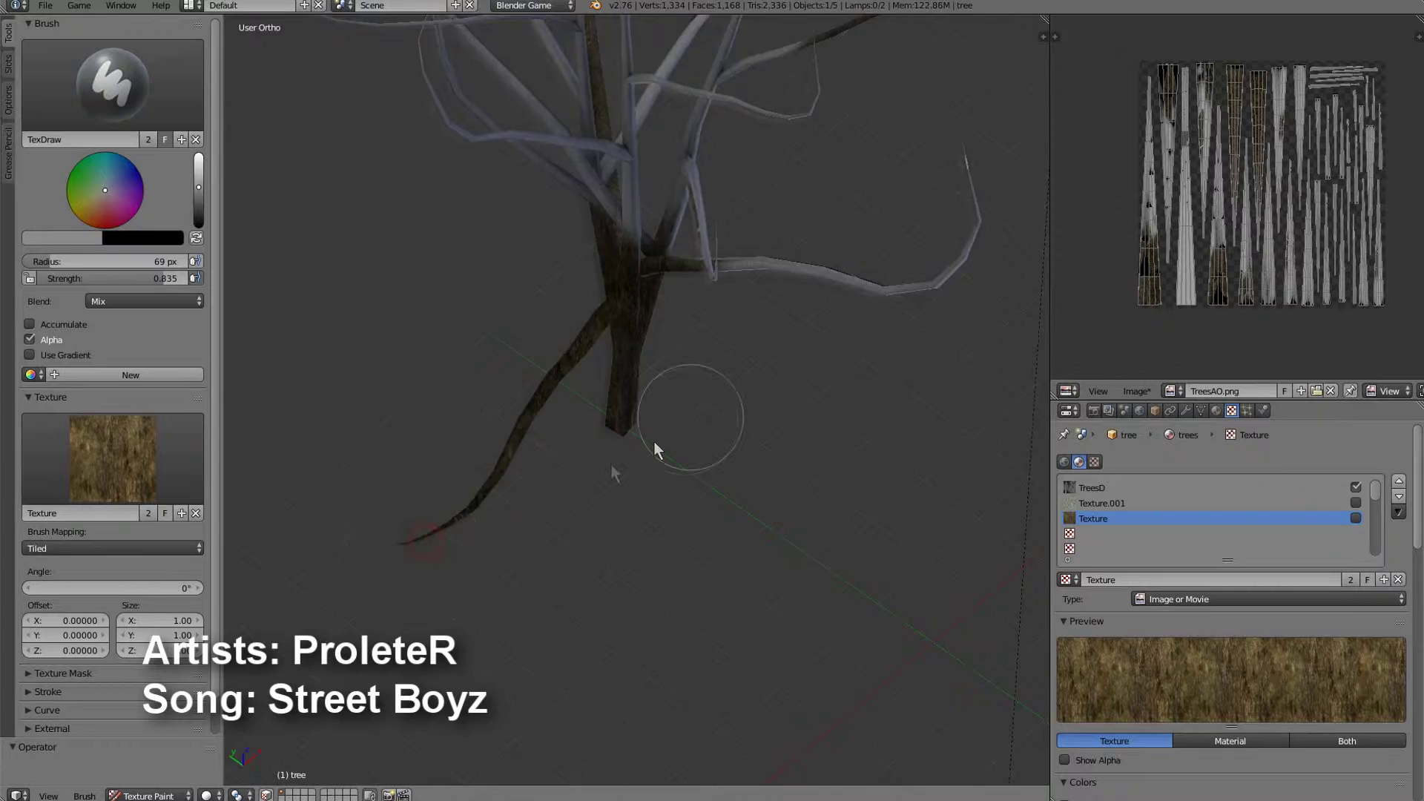
Paint the bark texture along the long curved lower limb and the short branch beside it, from the fork to their tips.
middle_click_drag(690, 417, 460, 616, "shift")
middle_click_drag(460, 616, 454, 475)
mouse_move(446, 683)
left_mouse_down()
mouse_move(736, 317)
mouse_move(745, 385)
left_mouse_up()
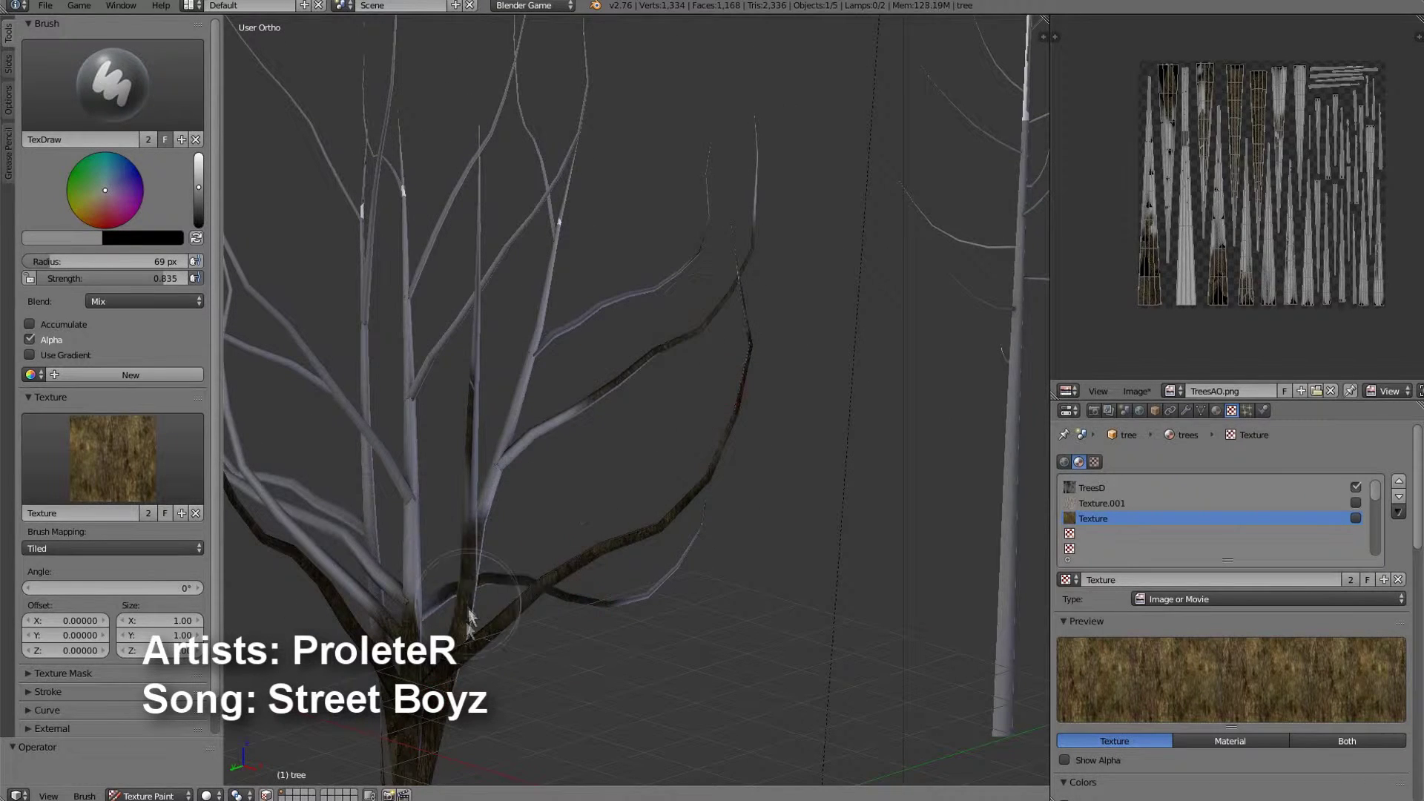
left_click_drag(469, 616, 698, 534)
mouse_move(698, 534)
middle_mouse_down()
mouse_move(541, 567)
mouse_move(523, 641)
middle_mouse_up()
Paint the bark texture over the mid-height side branches and the crotch where they leave the deciduous tree's trunk.
mouse_move(522, 641)
left_mouse_down()
mouse_move(438, 620)
mouse_move(375, 516)
left_mouse_up()
scroll(438, 509, "down", 2)
middle_click_drag(438, 509, 557, 456)
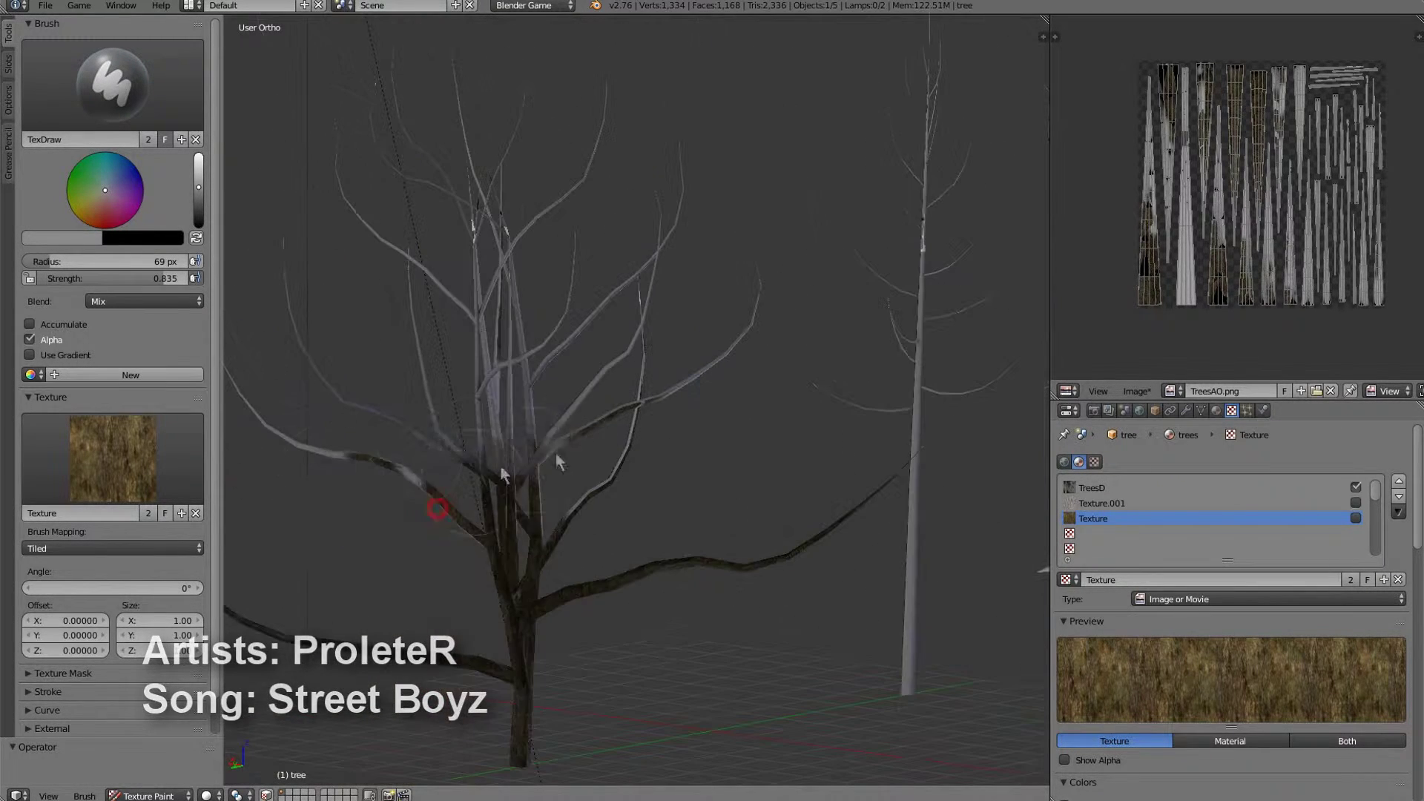
left_click_drag(557, 456, 415, 433)
middle_click_drag(416, 434, 569, 516, "shift")
mouse_move(569, 517)
left_mouse_down()
mouse_move(457, 292)
mouse_move(581, 408)
mouse_move(853, 214)
mouse_move(868, 455)
mouse_move(509, 604)
left_mouse_up()
mouse_move(509, 603)
middle_mouse_down()
mouse_move(805, 588)
mouse_move(627, 605)
middle_mouse_up()
left_click_drag(627, 604, 670, 632)
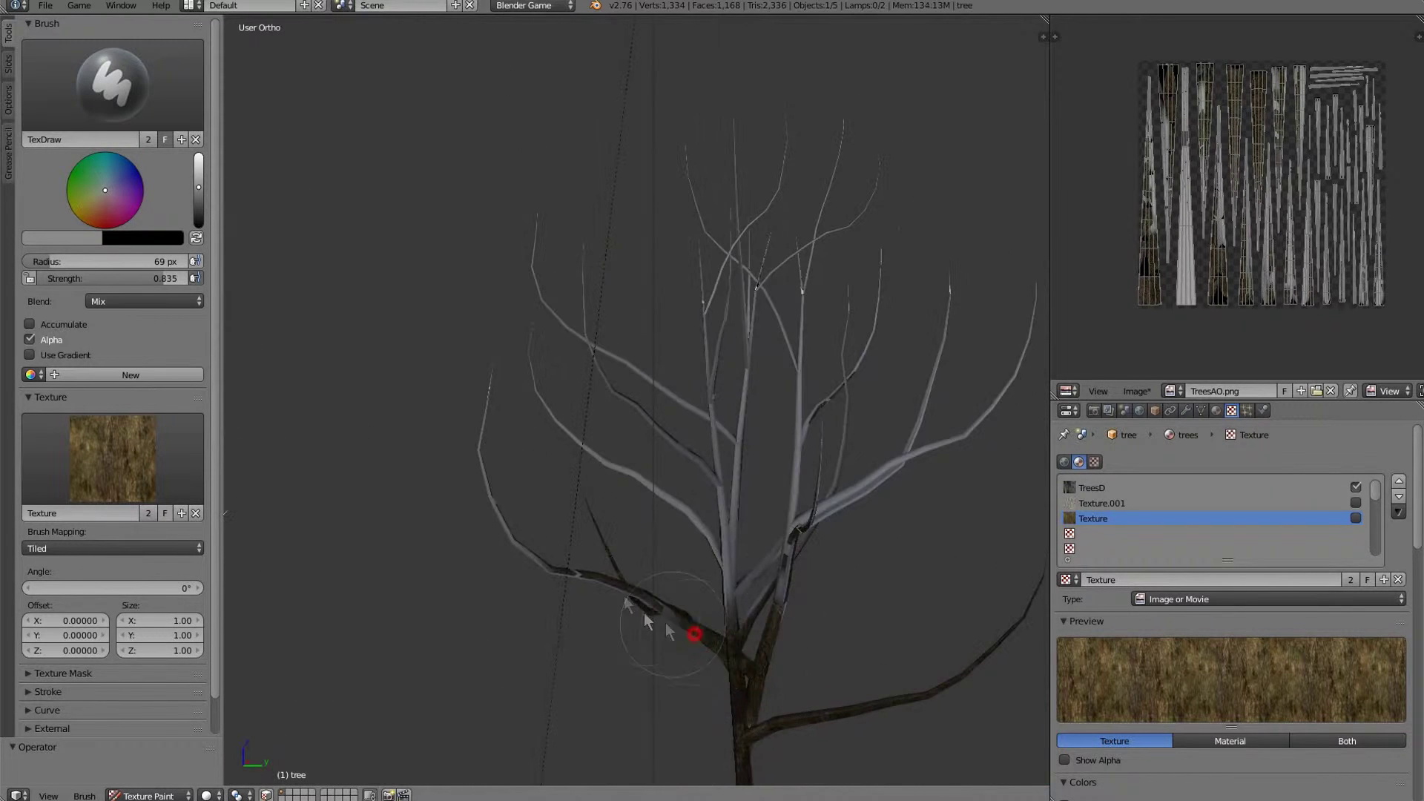
Paint the bark texture up the deciduous tree's upright central limbs and the inner branches growing from them.
middle_click_drag(670, 632, 497, 431)
mouse_move(497, 430)
left_mouse_down()
mouse_move(624, 590)
mouse_move(712, 586)
mouse_move(931, 453)
mouse_move(716, 589)
left_mouse_up()
middle_click_drag(715, 588, 636, 658)
middle_click_drag(803, 549, 803, 460)
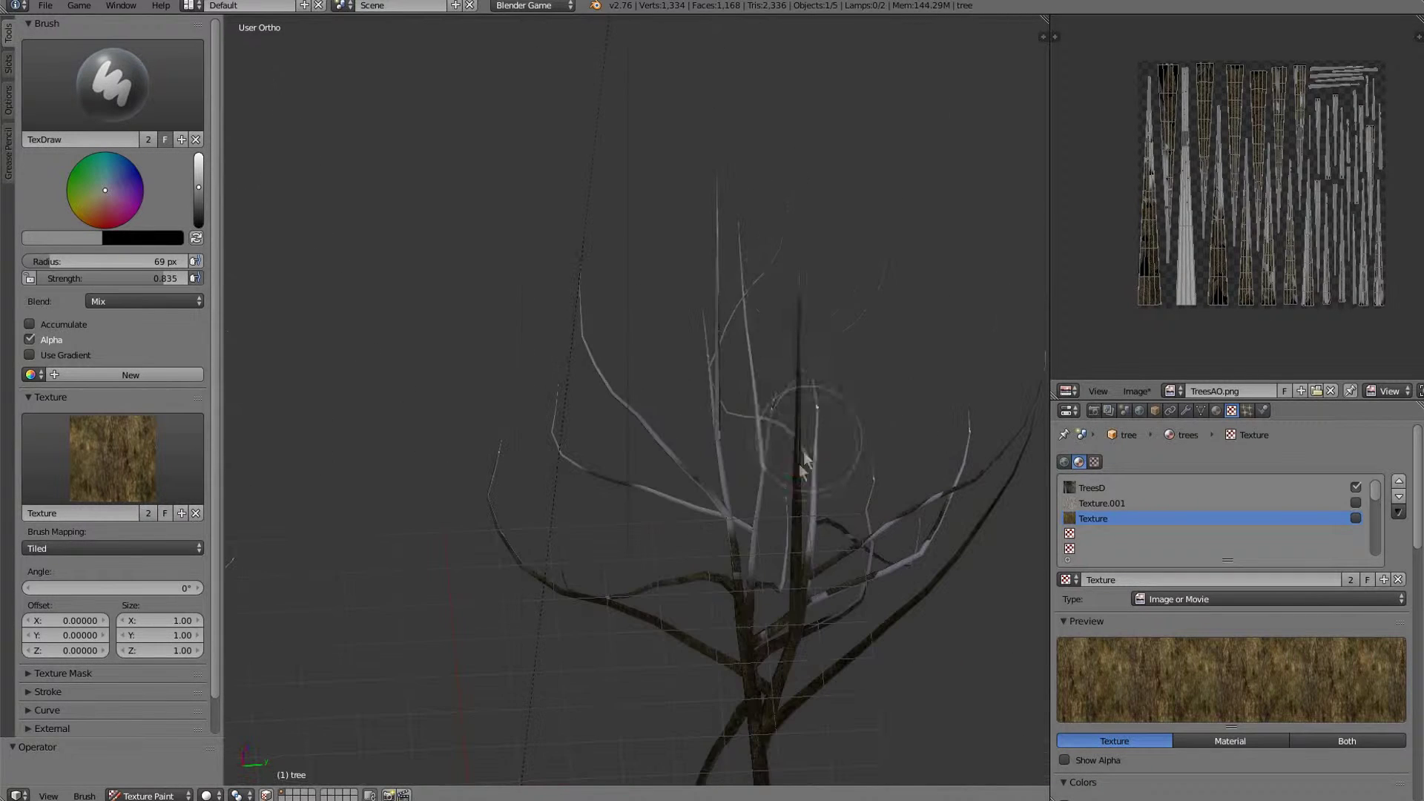
mouse_move(804, 460)
left_mouse_down()
mouse_move(637, 541)
mouse_move(627, 525)
mouse_move(750, 457)
mouse_move(846, 357)
mouse_move(1023, 357)
mouse_move(801, 566)
left_mouse_up()
mouse_move(801, 566)
middle_mouse_down()
mouse_move(553, 687)
mouse_move(689, 520)
middle_mouse_up()
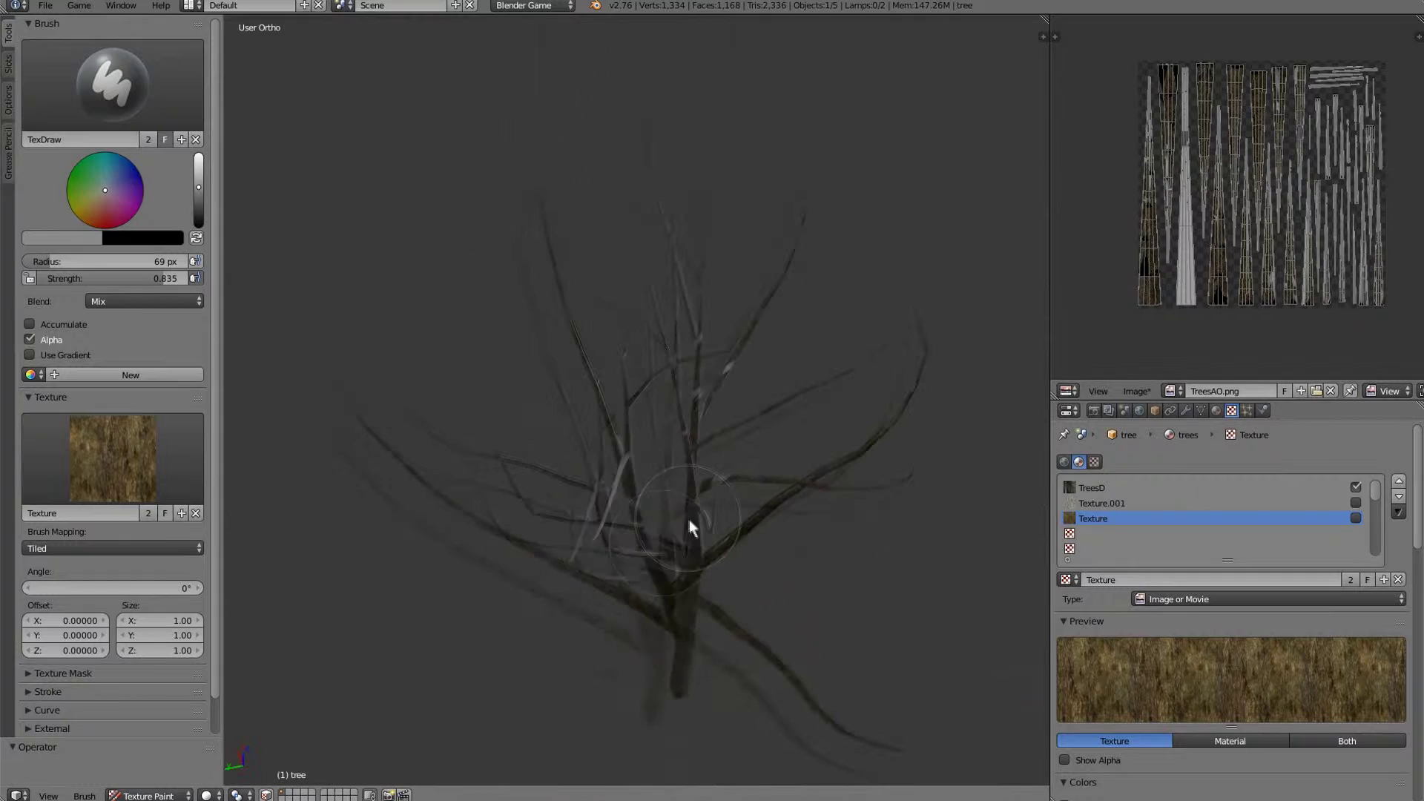
mouse_move(688, 519)
left_mouse_down()
mouse_move(332, 379)
mouse_move(725, 545)
left_mouse_up()
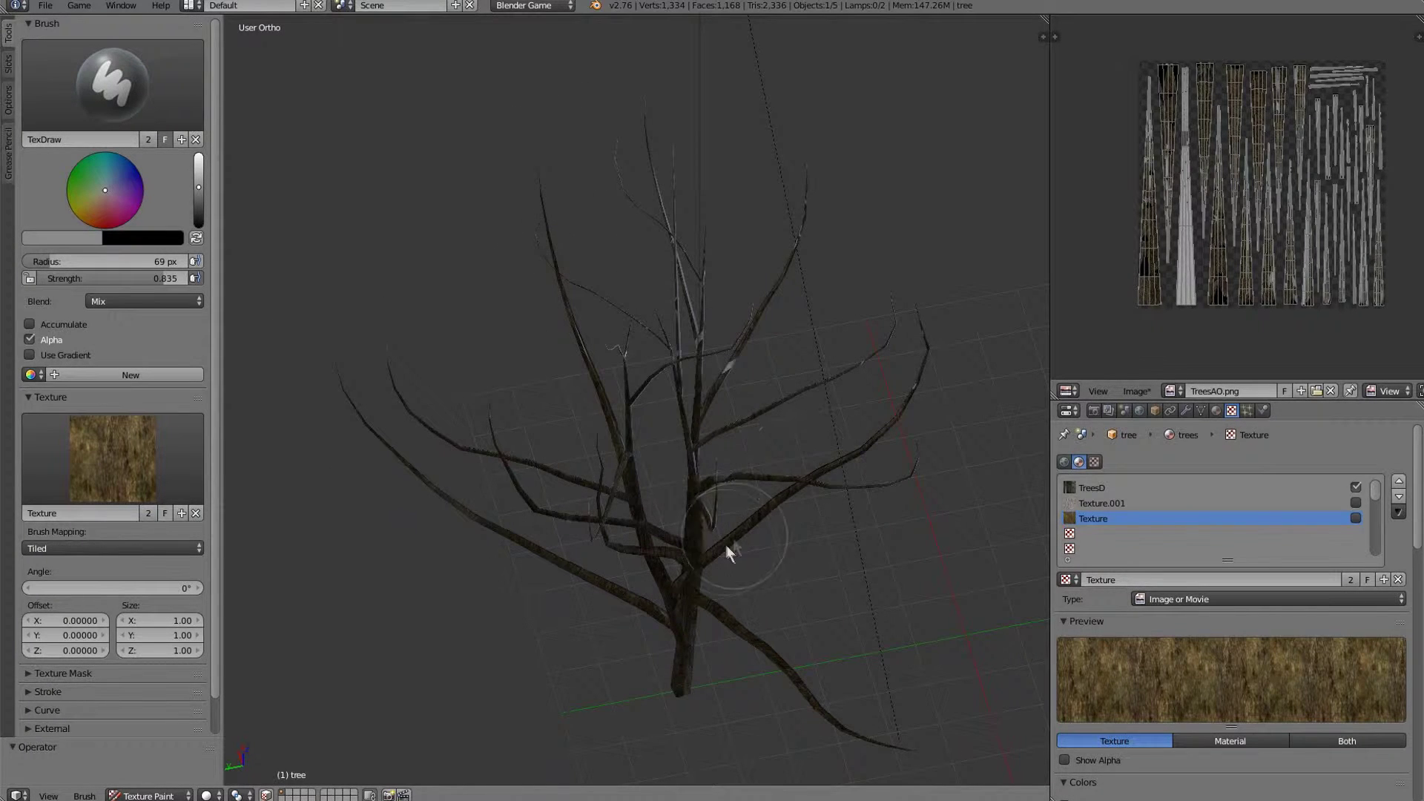
Cover the grey patches left on the deciduous tree's upper branches and tips with the bark texture, working from several sides.
middle_click_drag(709, 566, 493, 547)
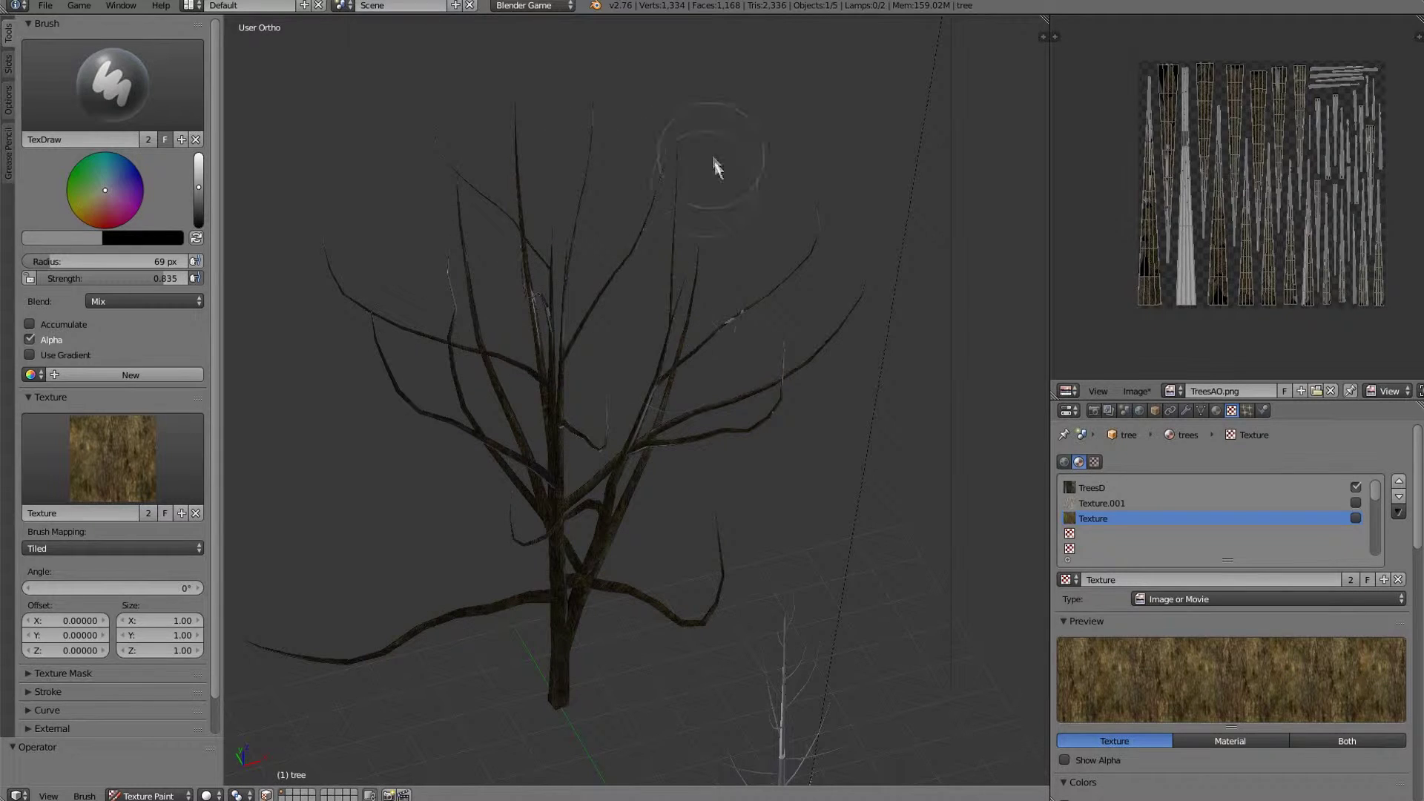
middle_click_drag(490, 318, 613, 475)
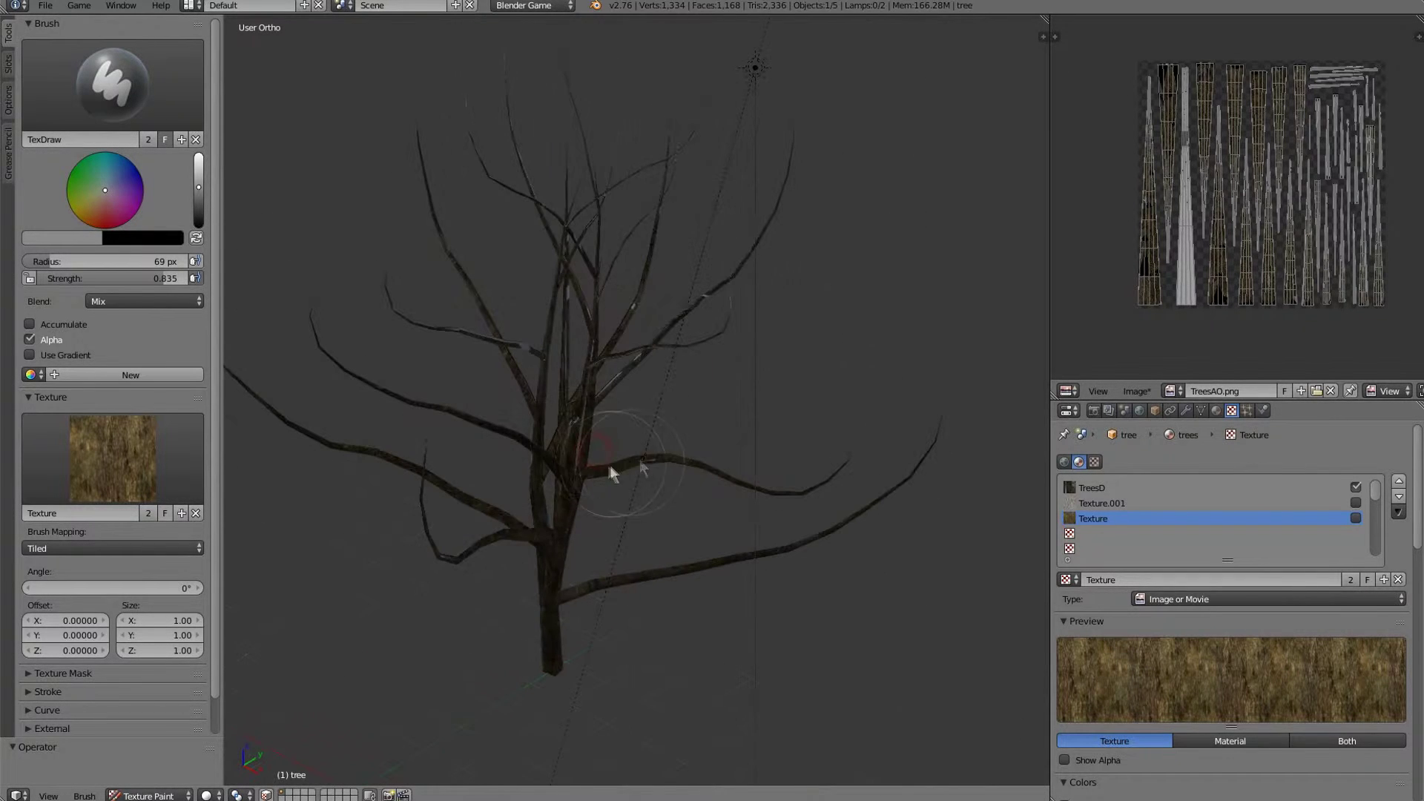
middle_click_drag(634, 393, 588, 386)
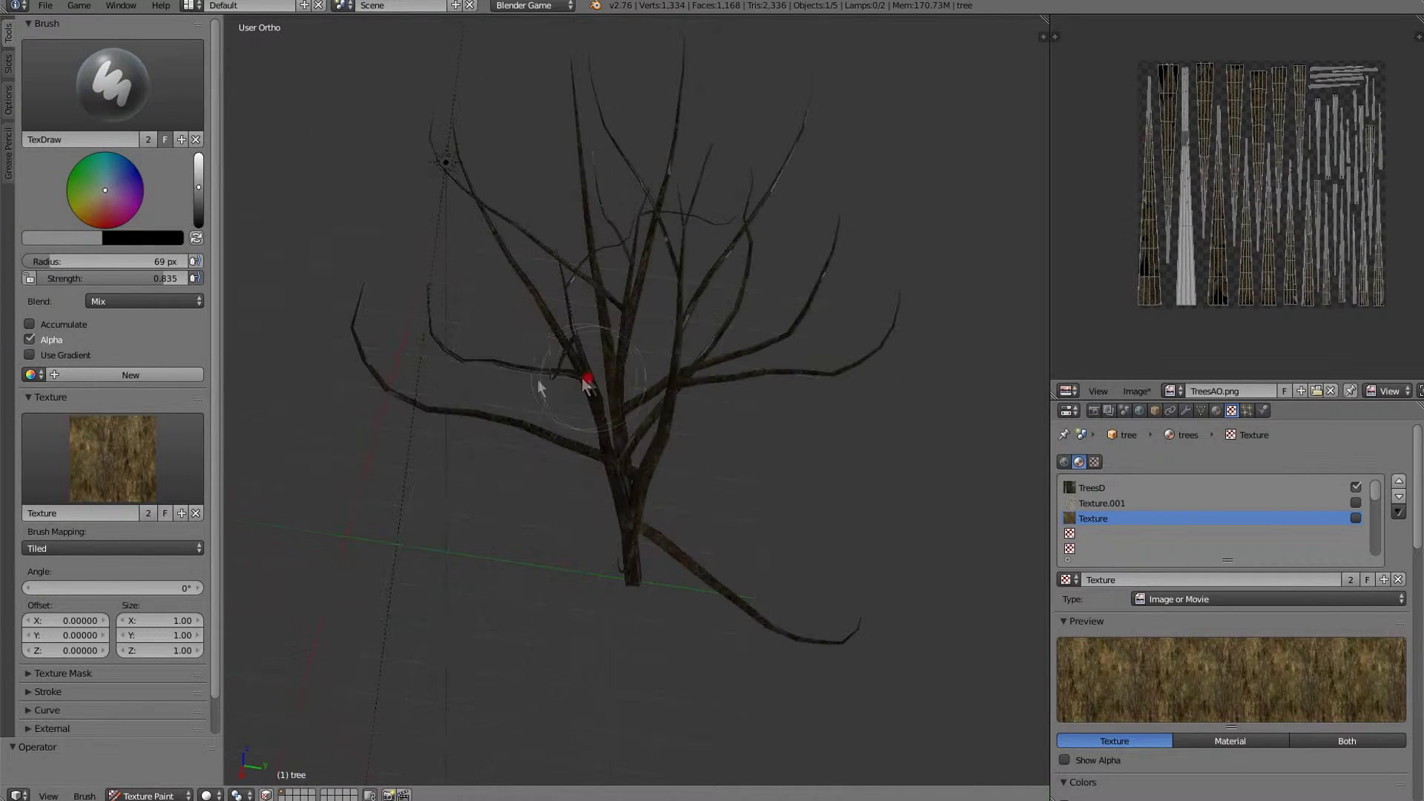
middle_click_drag(683, 415, 730, 341)
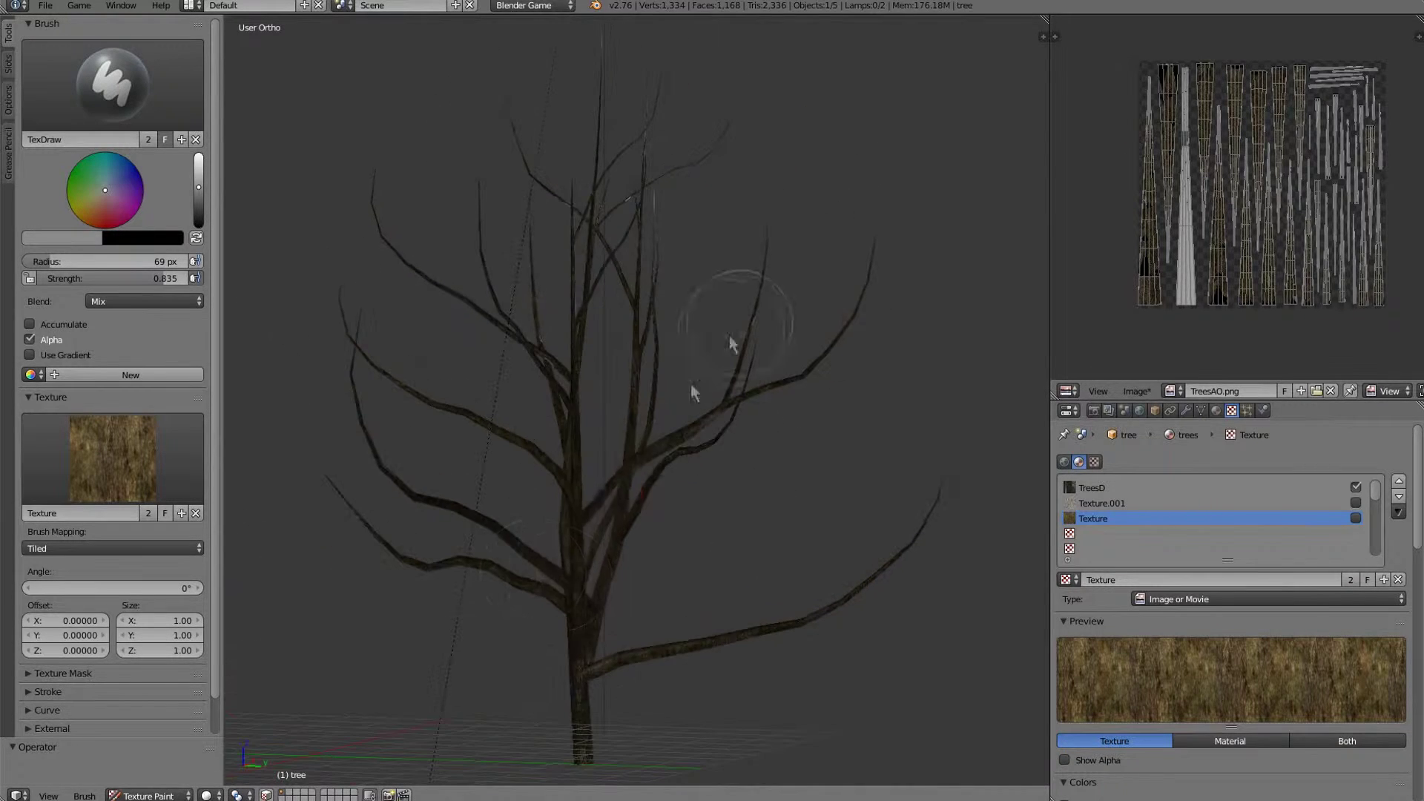
middle_click_drag(518, 159, 621, 466)
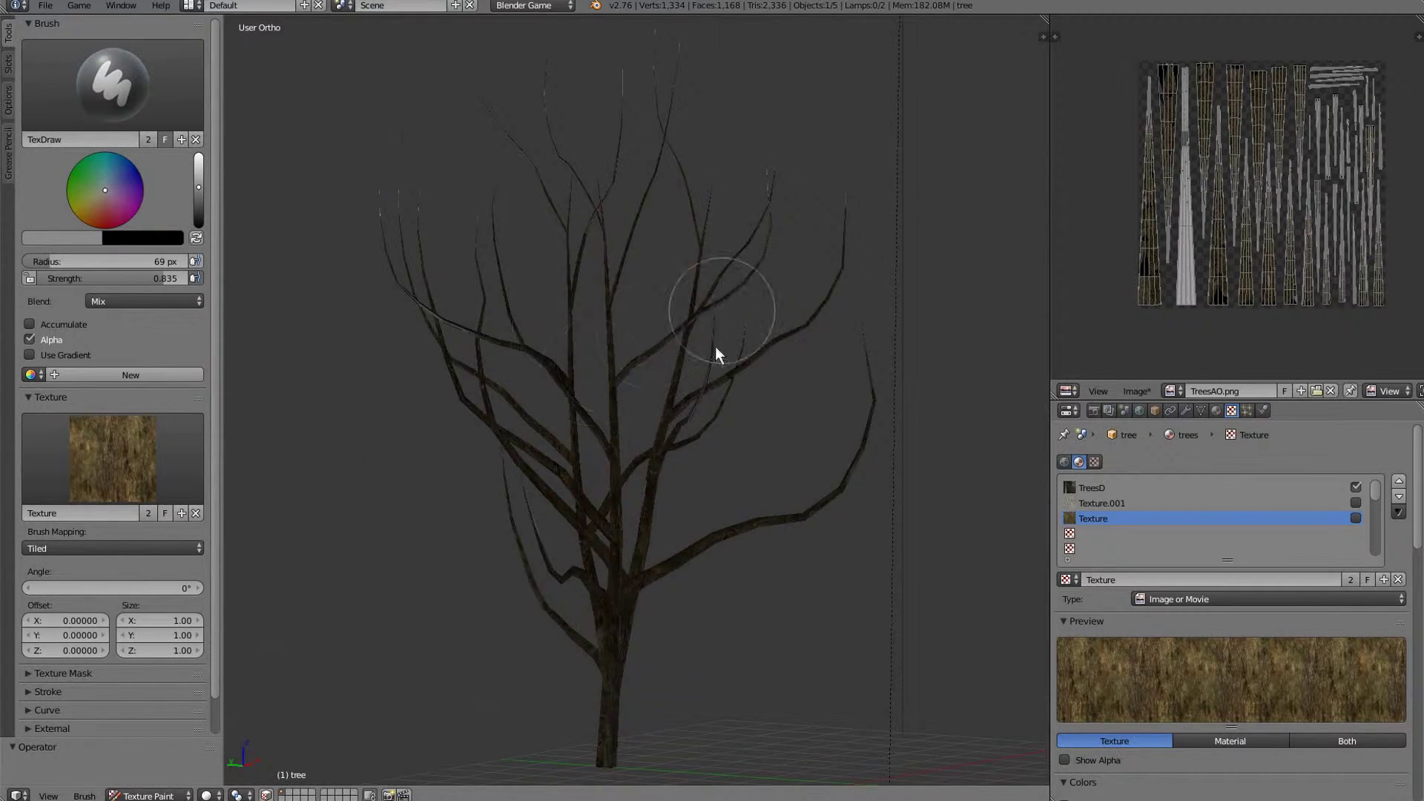
middle_click_drag(716, 346, 690, 119)
middle_click_drag(482, 345, 731, 546)
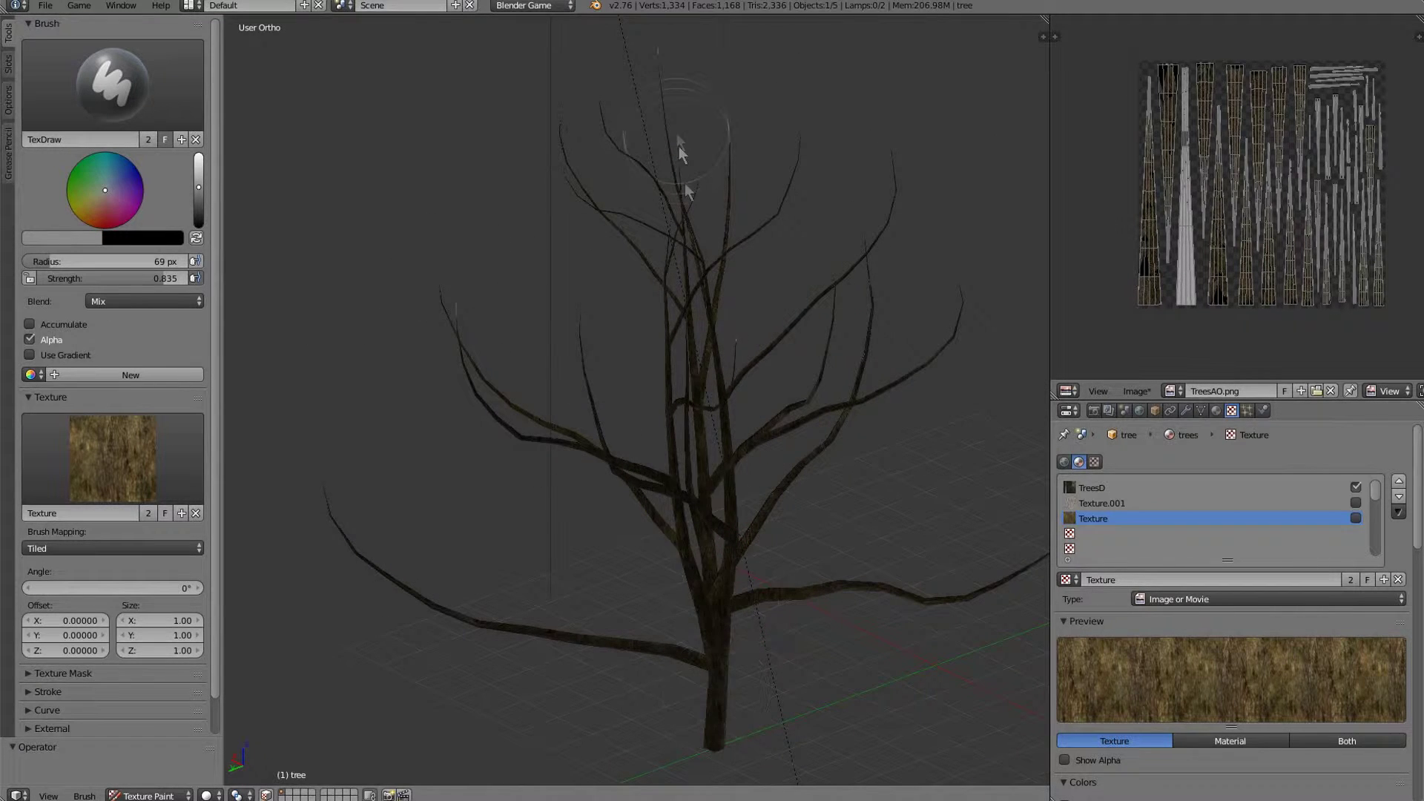
Check the deciduous tree from all around and touch up any remaining bare spots with the bark texture.
scroll(712, 388, "down", 2)
middle_click_drag(684, 171, 728, 347)
scroll(684, 403, "down", 4)
scroll(630, 388, "down", 3)
scroll(649, 363, "up", 9)
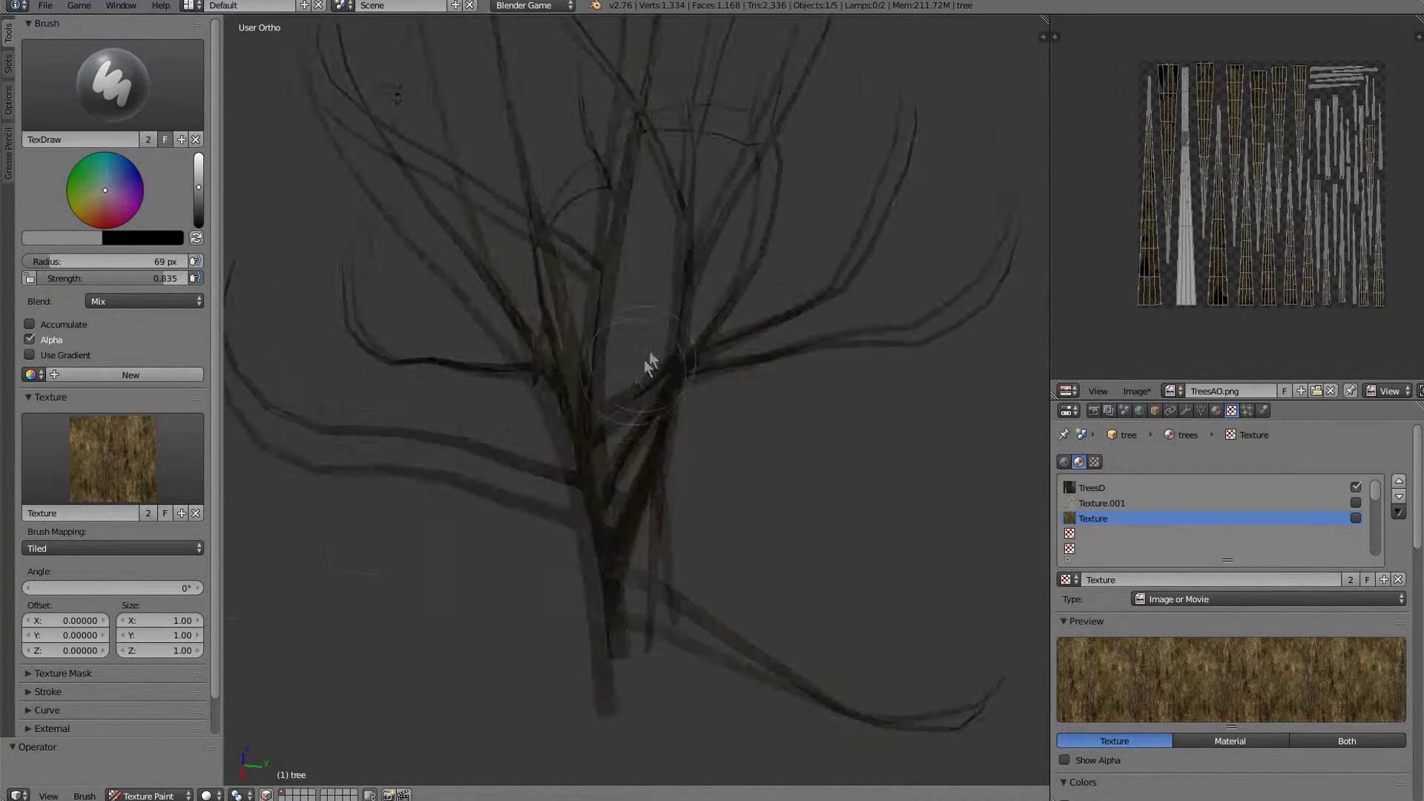
scroll(650, 363, "down", 5)
scroll(627, 661, "up", 3)
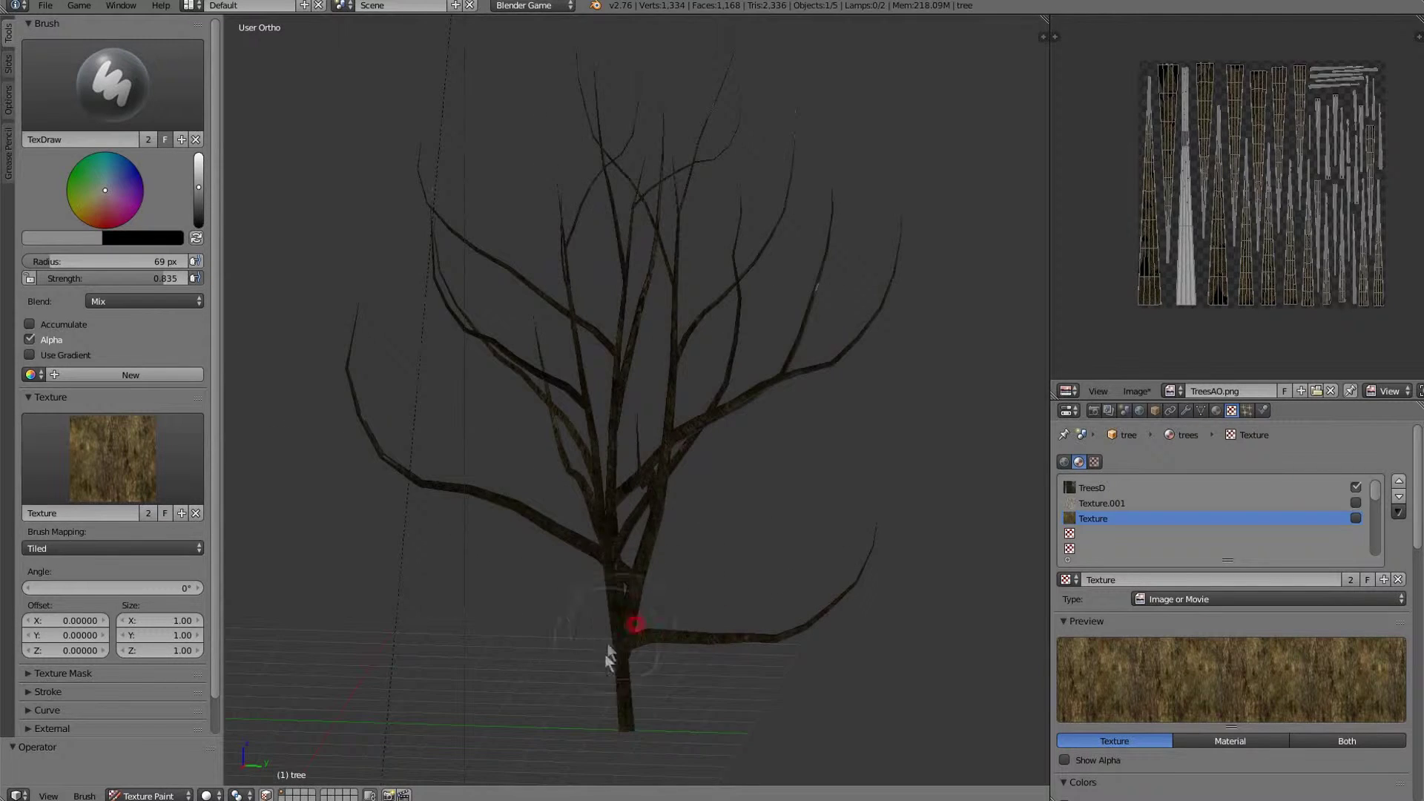
middle_click_drag(573, 365, 703, 199)
Switch the brush texture to the pine bark, Texture.001, and paint it up the pine tree's trunk from the base to the top.
scroll(657, 674, "down", 3)
mouse_move(561, 416)
middle_mouse_down()
mouse_move(657, 672)
mouse_move(730, 676)
middle_mouse_up()
middle_click_drag(785, 513, 481, 523, "shift")
scroll(481, 523, "up", 1)
left_click(152, 474)
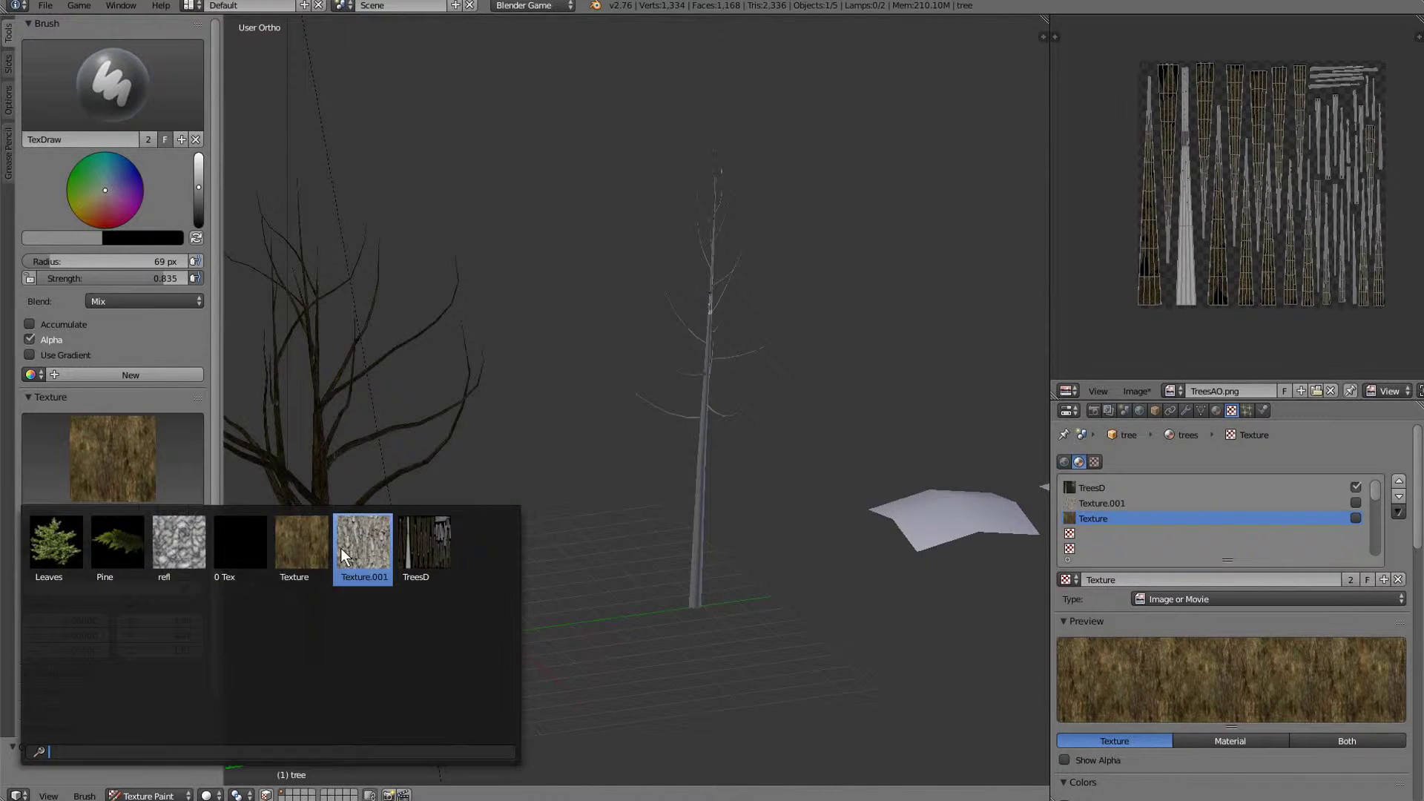
left_click(340, 549)
left_click_drag(697, 602, 717, 178)
middle_click_drag(823, 345, 764, 367)
left_click_drag(747, 619, 763, 414)
Paint the pine bark over the remaining sides of the pine's trunk and its small branches.
mouse_move(877, 282)
middle_mouse_down()
mouse_move(840, 310)
mouse_move(705, 300)
mouse_move(572, 571)
middle_mouse_up()
middle_click_drag(598, 395, 509, 253)
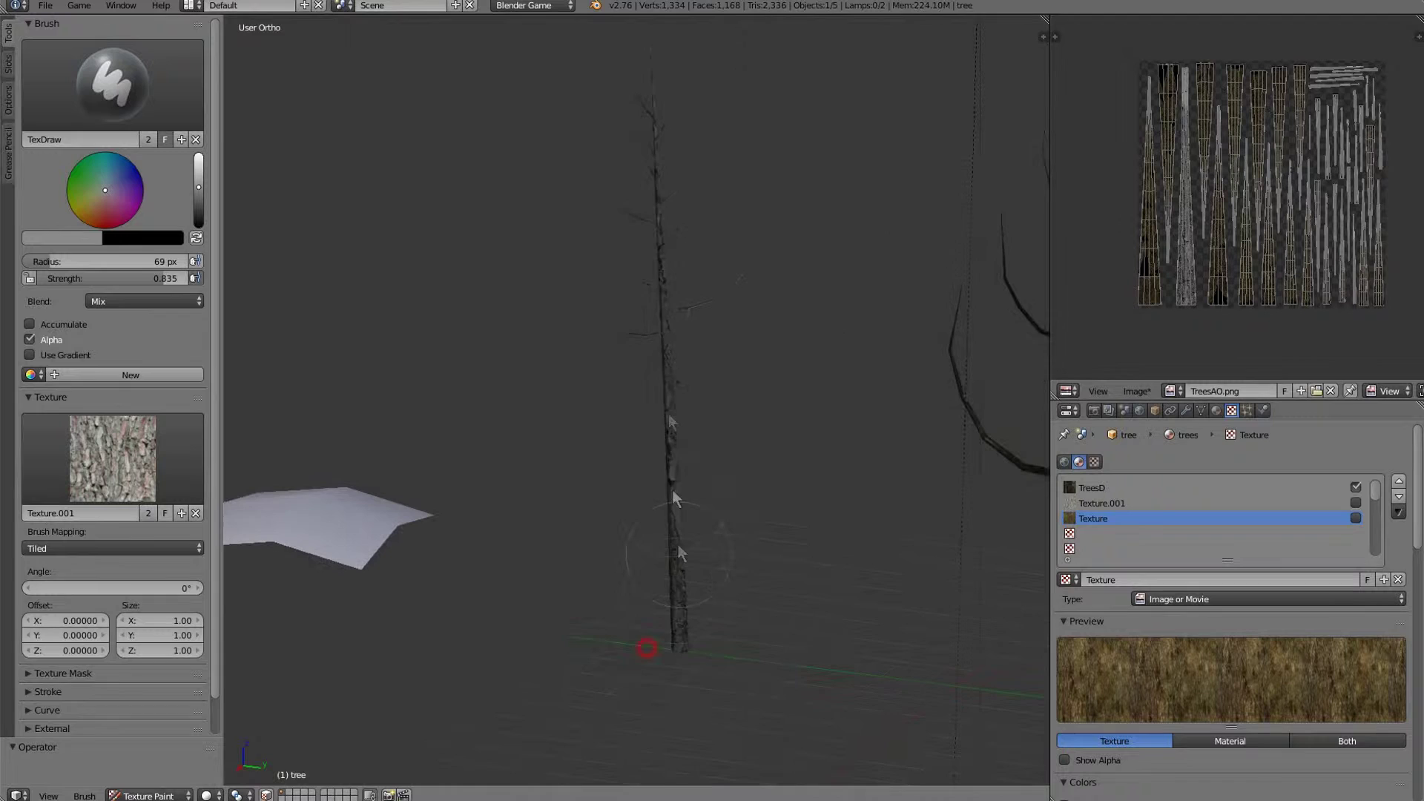
left_click_drag(676, 497, 658, 129)
mouse_move(659, 129)
middle_mouse_down()
mouse_move(697, 195)
mouse_move(736, 372)
middle_mouse_up()
mouse_move(751, 616)
middle_mouse_down()
mouse_move(812, 712)
mouse_move(722, 413)
mouse_move(679, 141)
middle_mouse_up()
middle_click_drag(727, 362, 839, 378)
Switch the tree object from Texture Paint to Object Mode.
scroll(740, 326, "down", 4)
middle_click_drag(370, 413, 1191, 385)
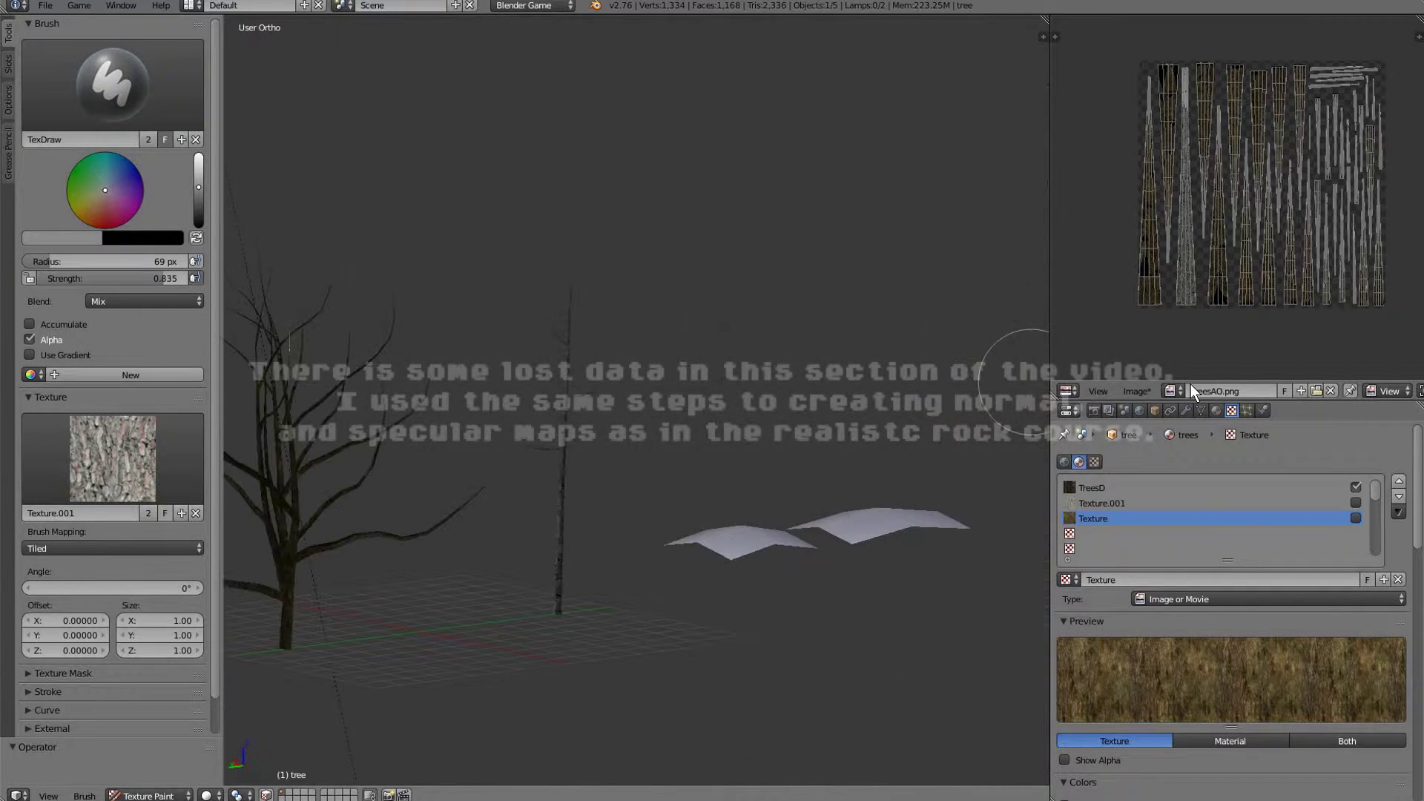
middle_click_drag(820, 392, 718, 429)
middle_click_drag(718, 429, 1061, 392, "shift")
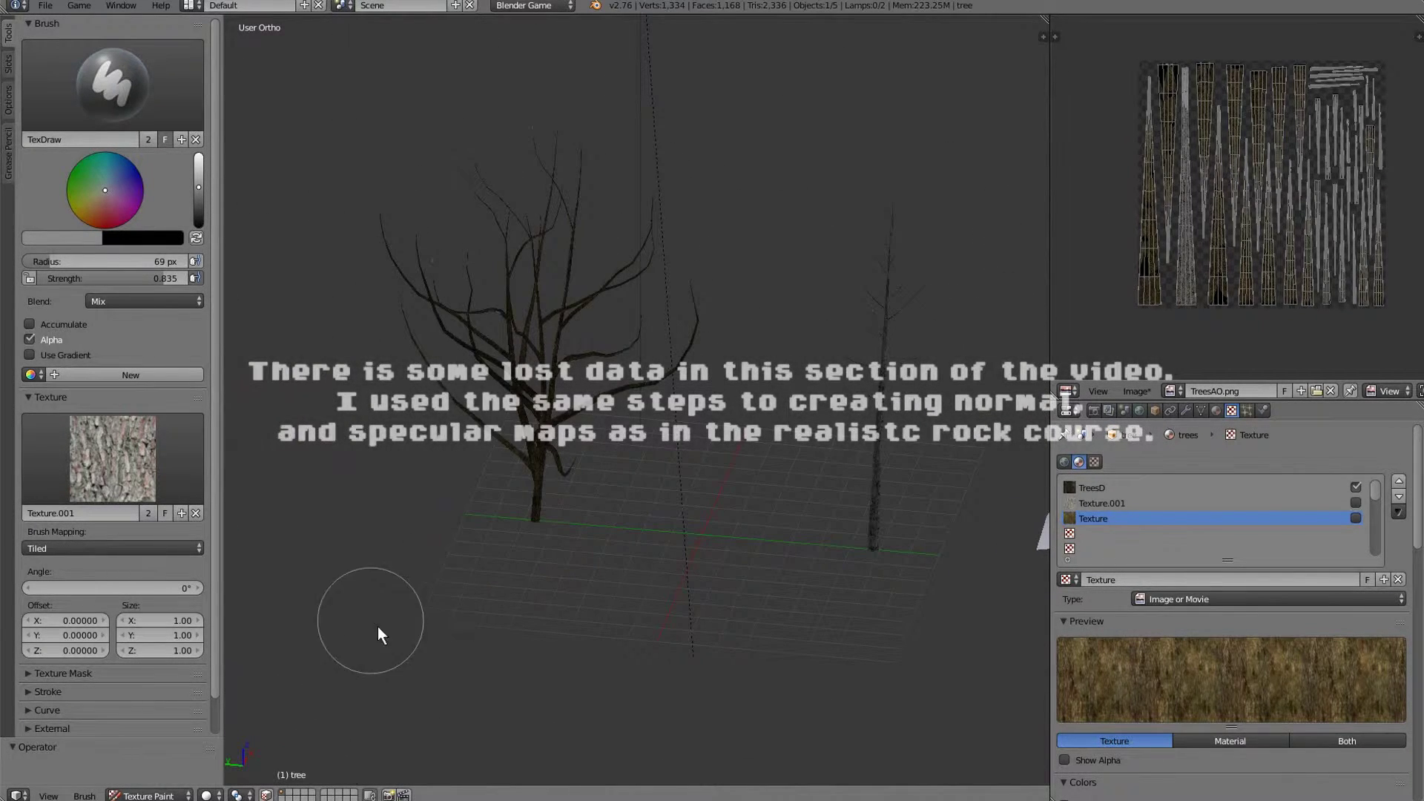
middle_click_drag(377, 626, 676, 518)
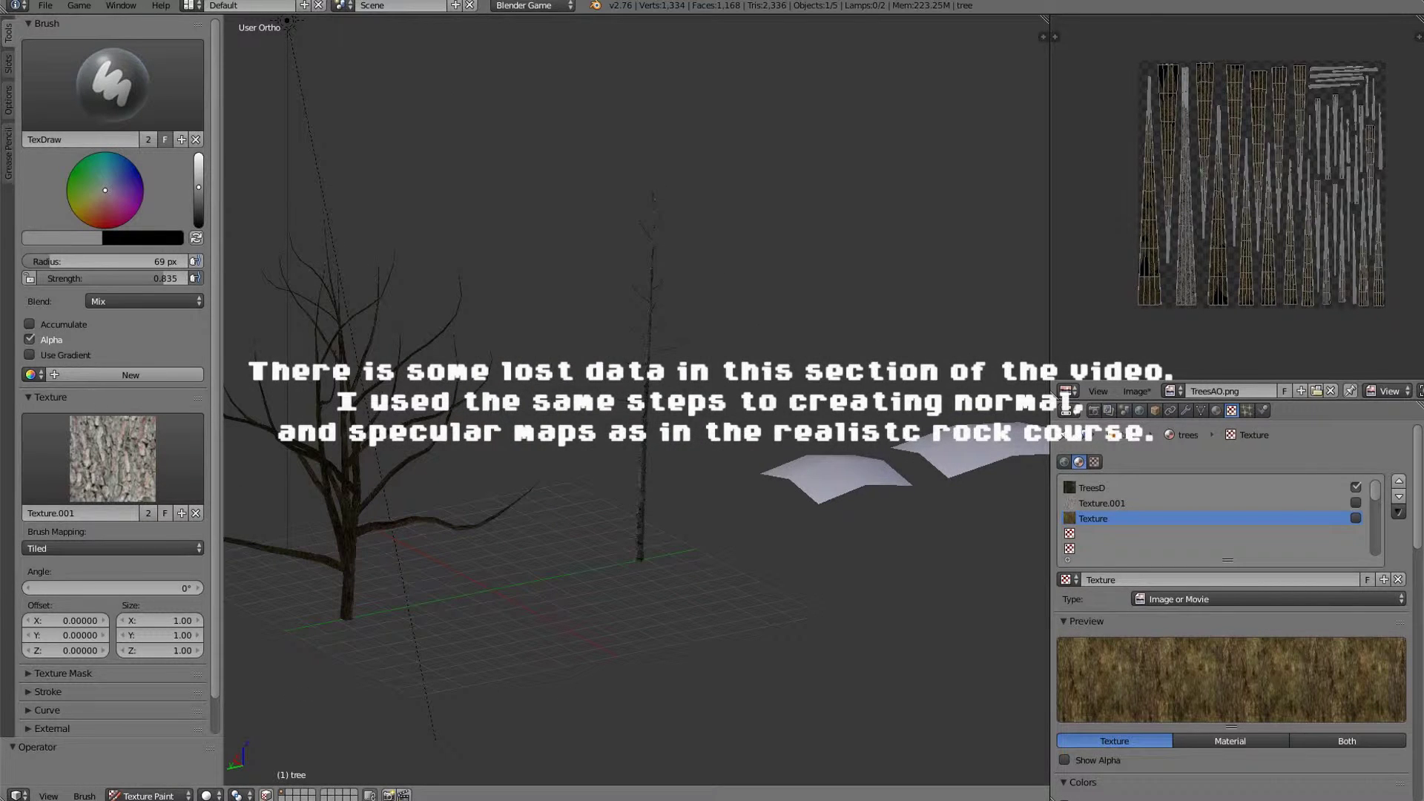
left_click(148, 797)
left_click(149, 775)
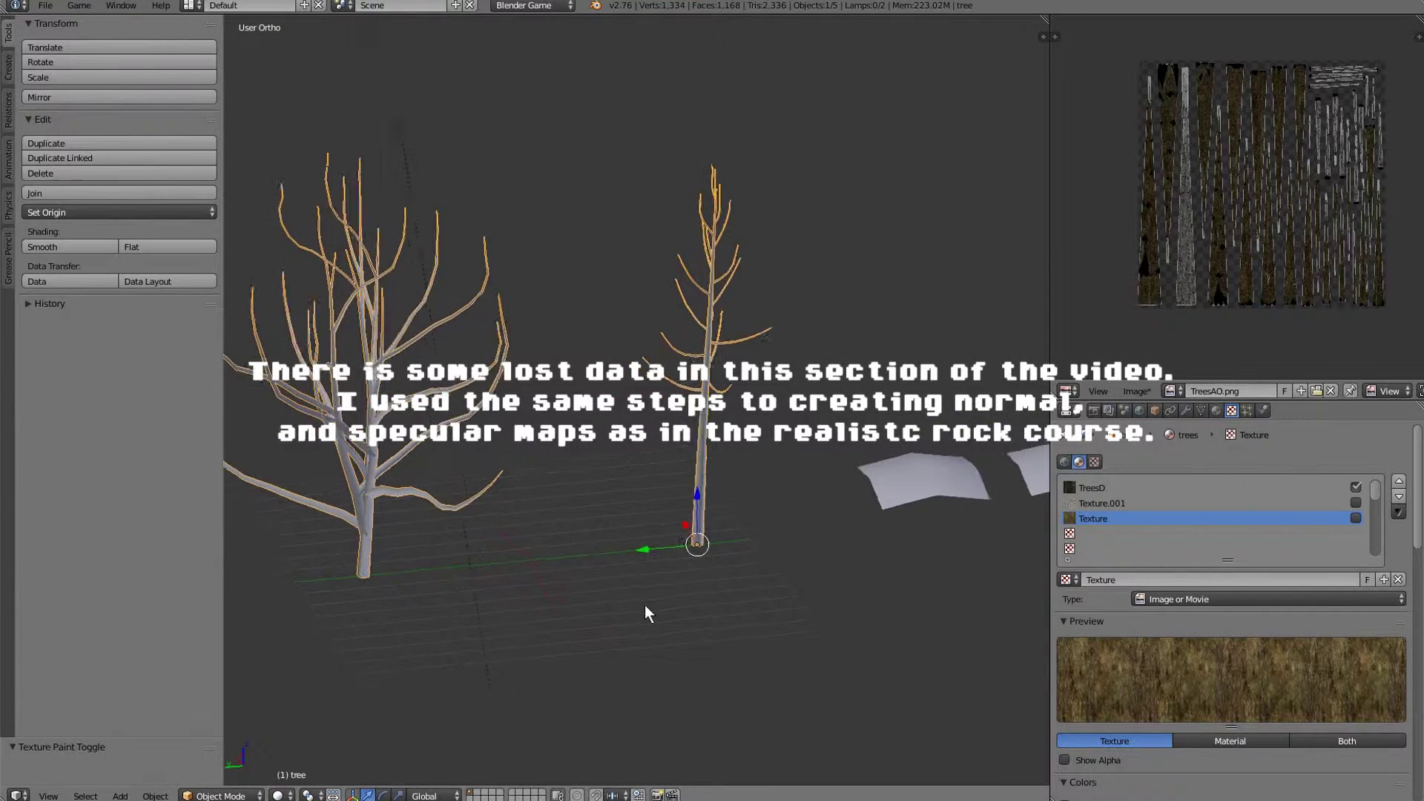
middle_click_drag(645, 606, 654, 604)
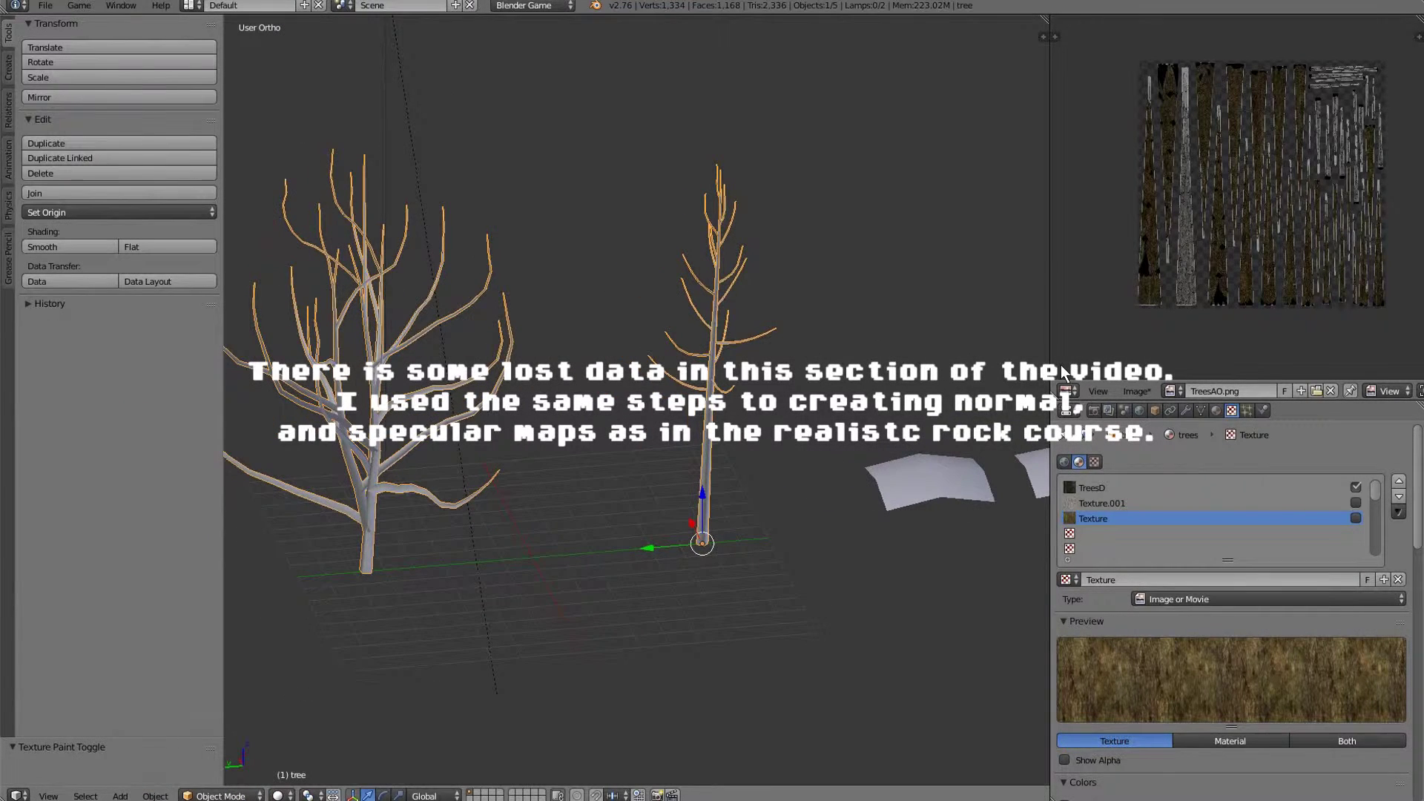
Save a copy of the painted tree texture as TreesD.png in the Realistic Trees folder.
left_click(1121, 391)
left_click(1172, 250)
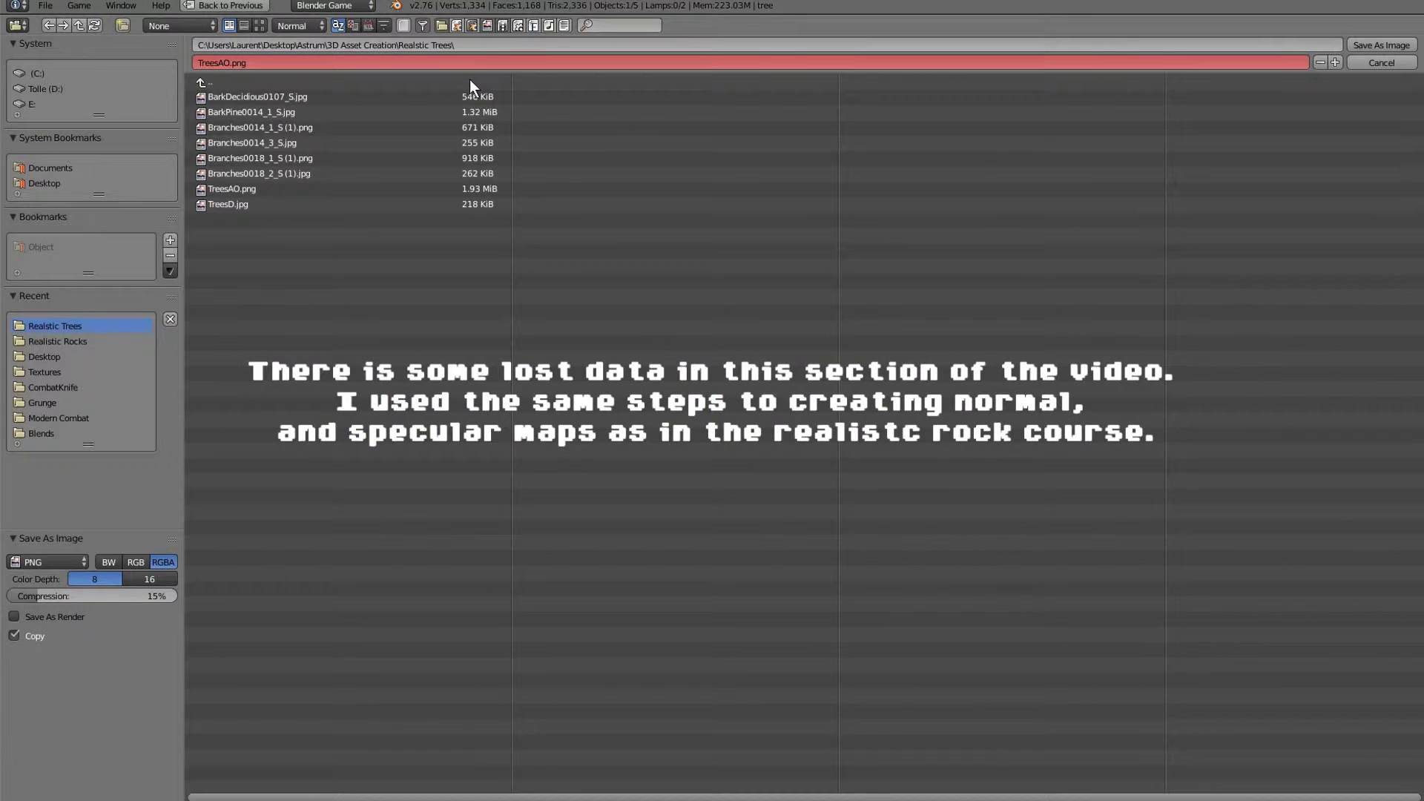
left_click(237, 205)
left_click(1381, 45)
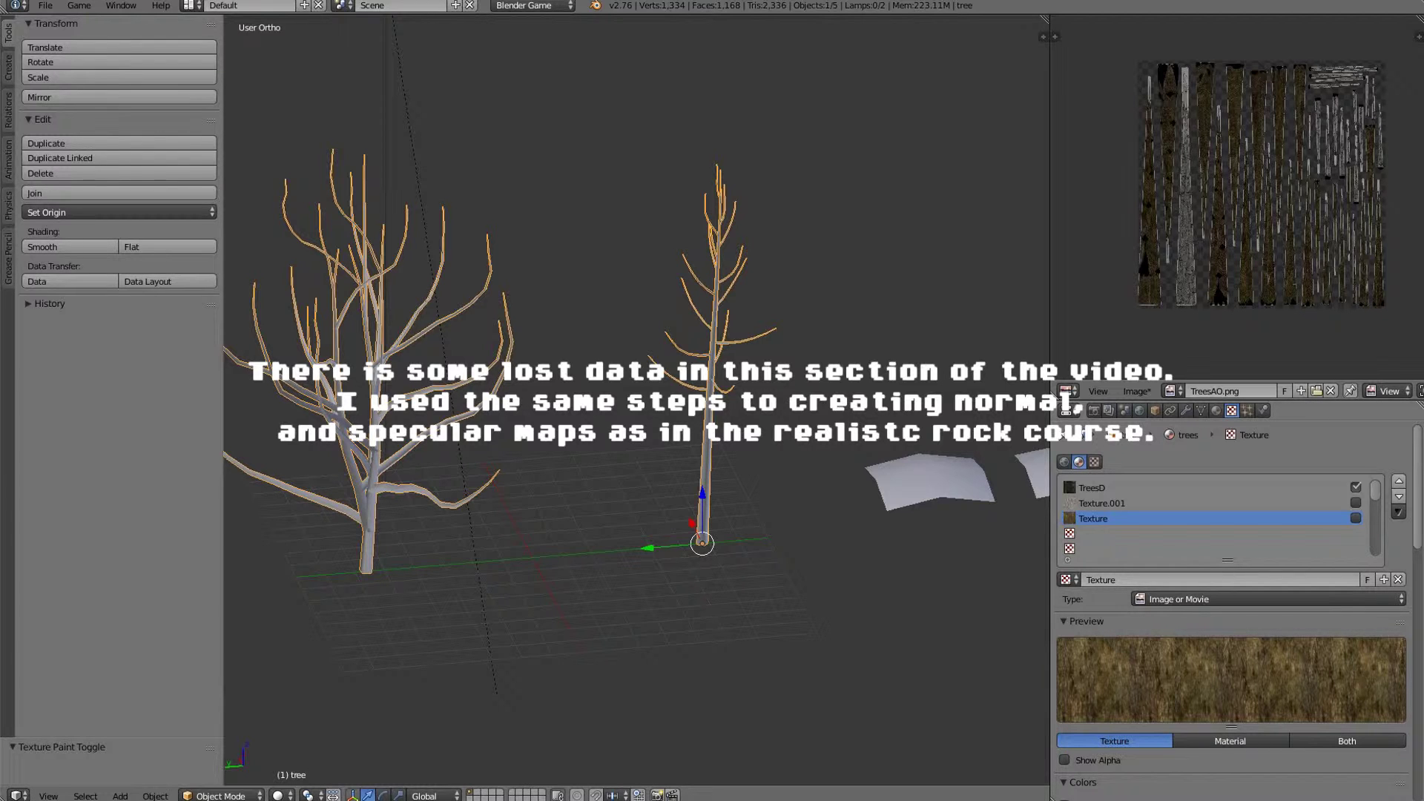
Switch the viewport to textured shading to display the trees with their materials.
middle_click_drag(630, 349, 570, 357)
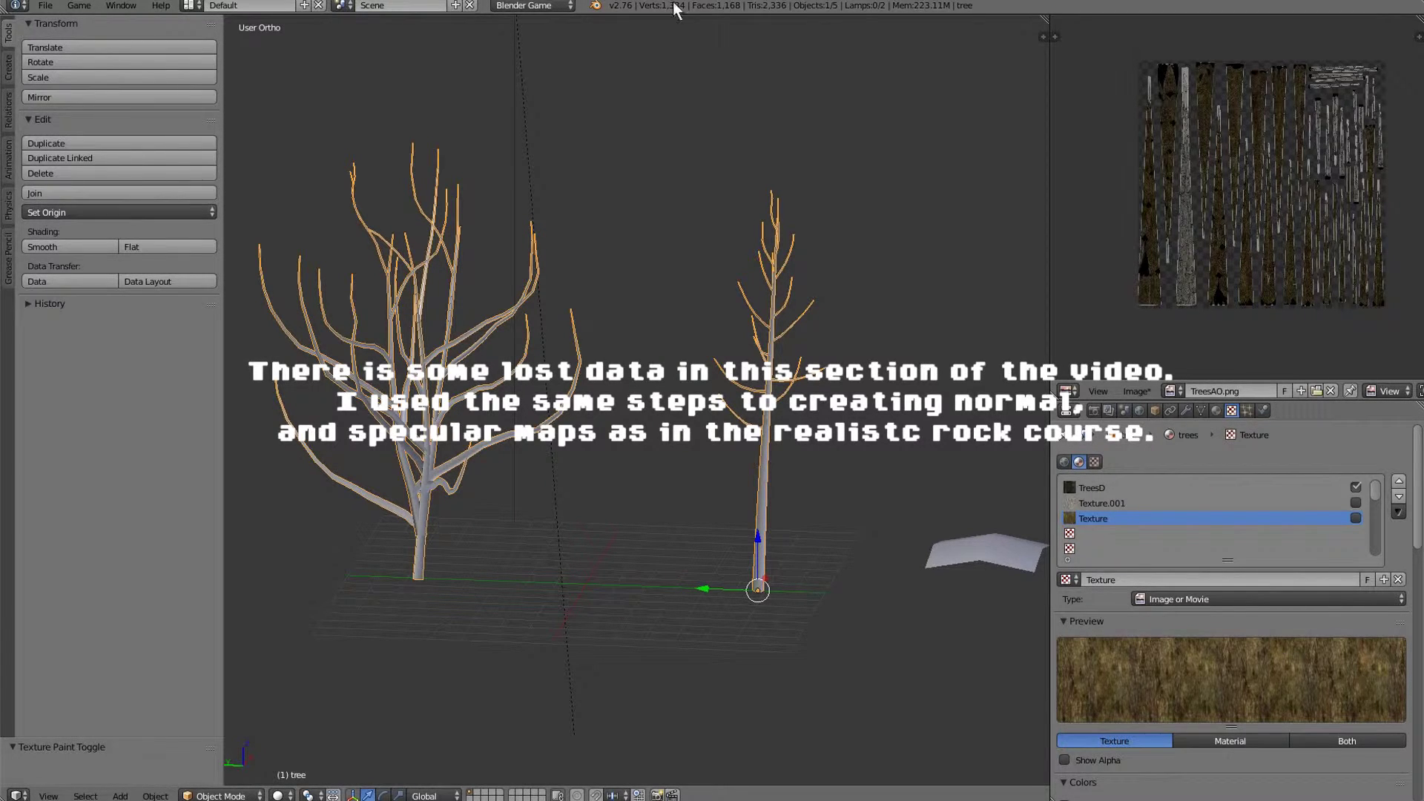
middle_click_drag(672, 141, 806, 367)
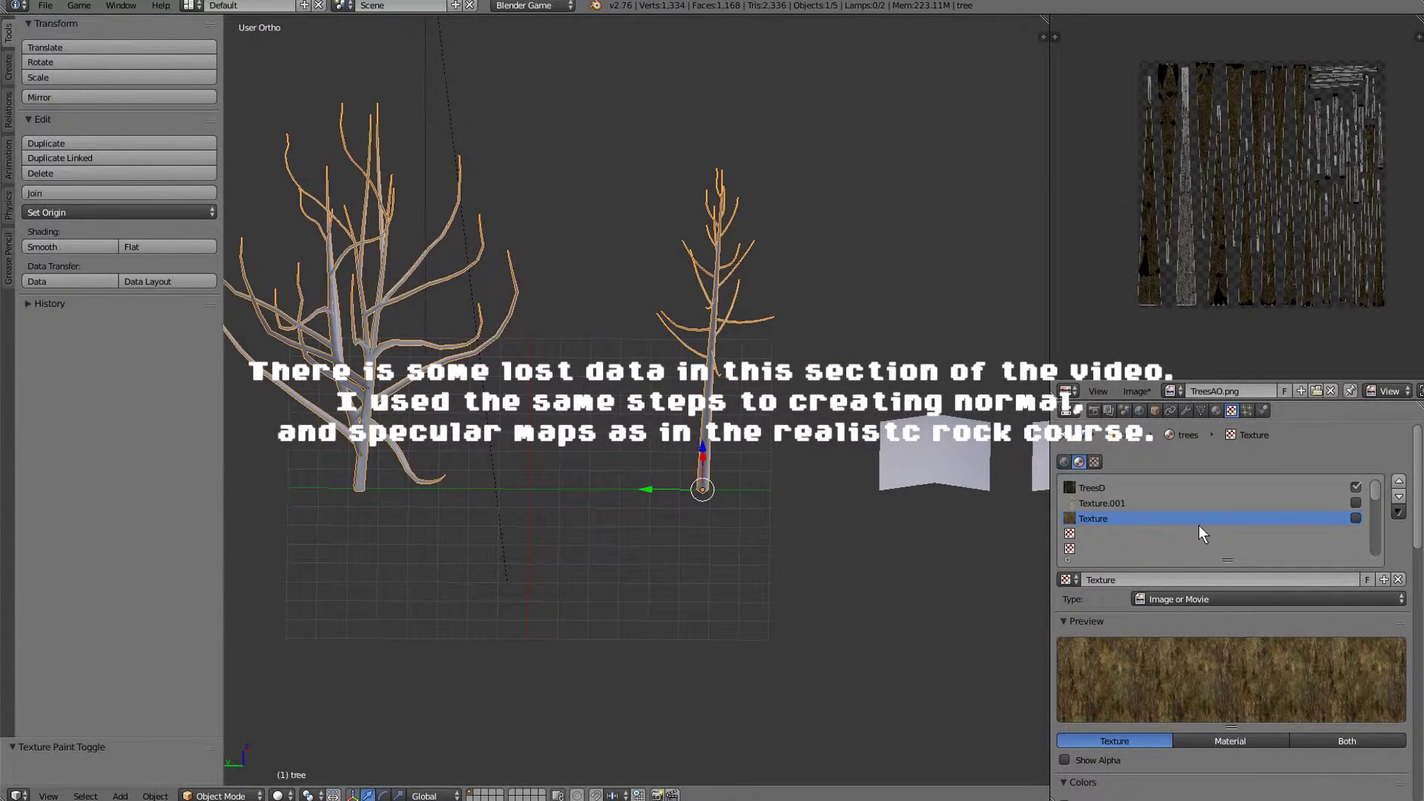
scroll(836, 547, "up", 2)
middle_click_drag(836, 547, 859, 511)
key("alt+z")
scroll(850, 533, "down", 2)
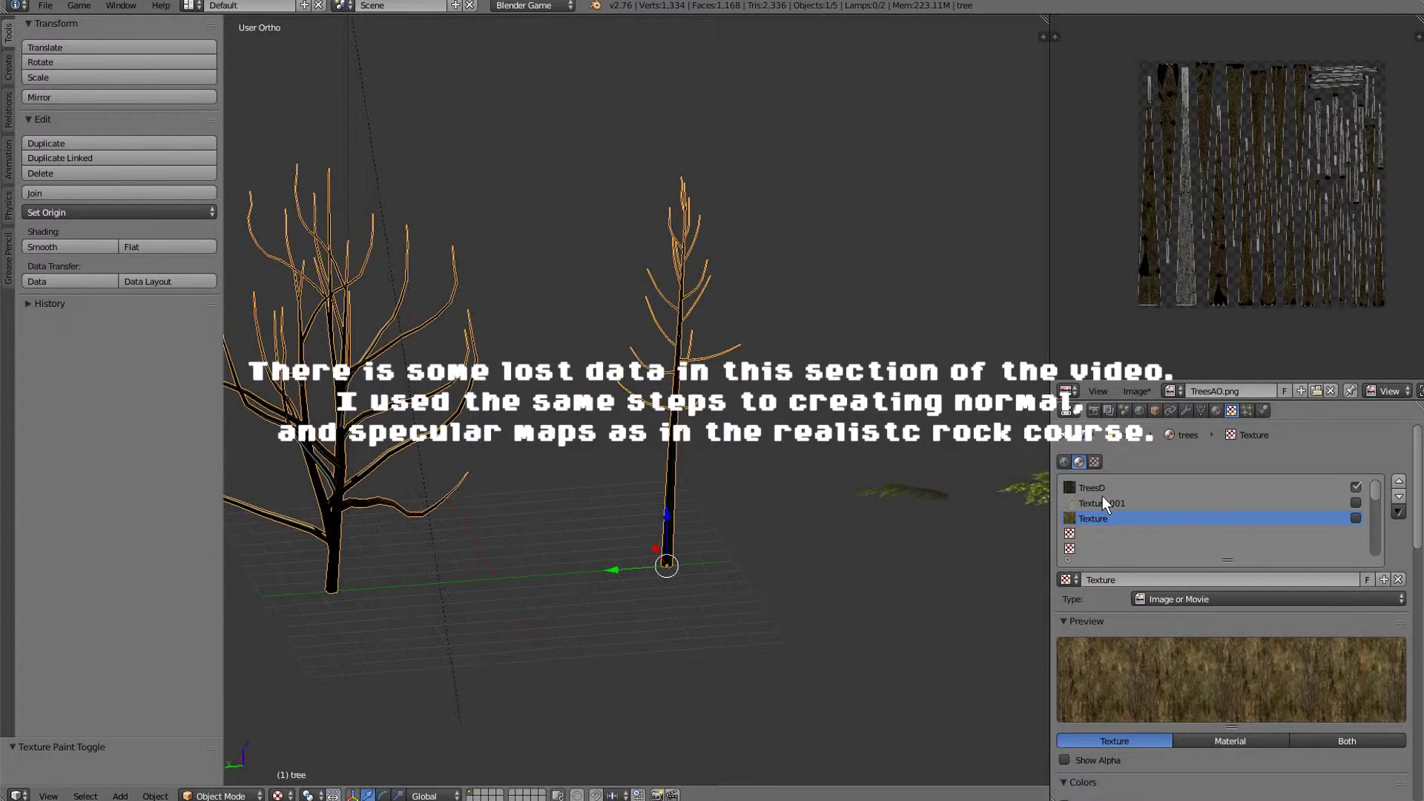
Remove the two bark brush textures, Texture.001 and Texture, from the trees material's texture slots.
left_click(1103, 489)
left_click(1102, 491)
left_click(1335, 504)
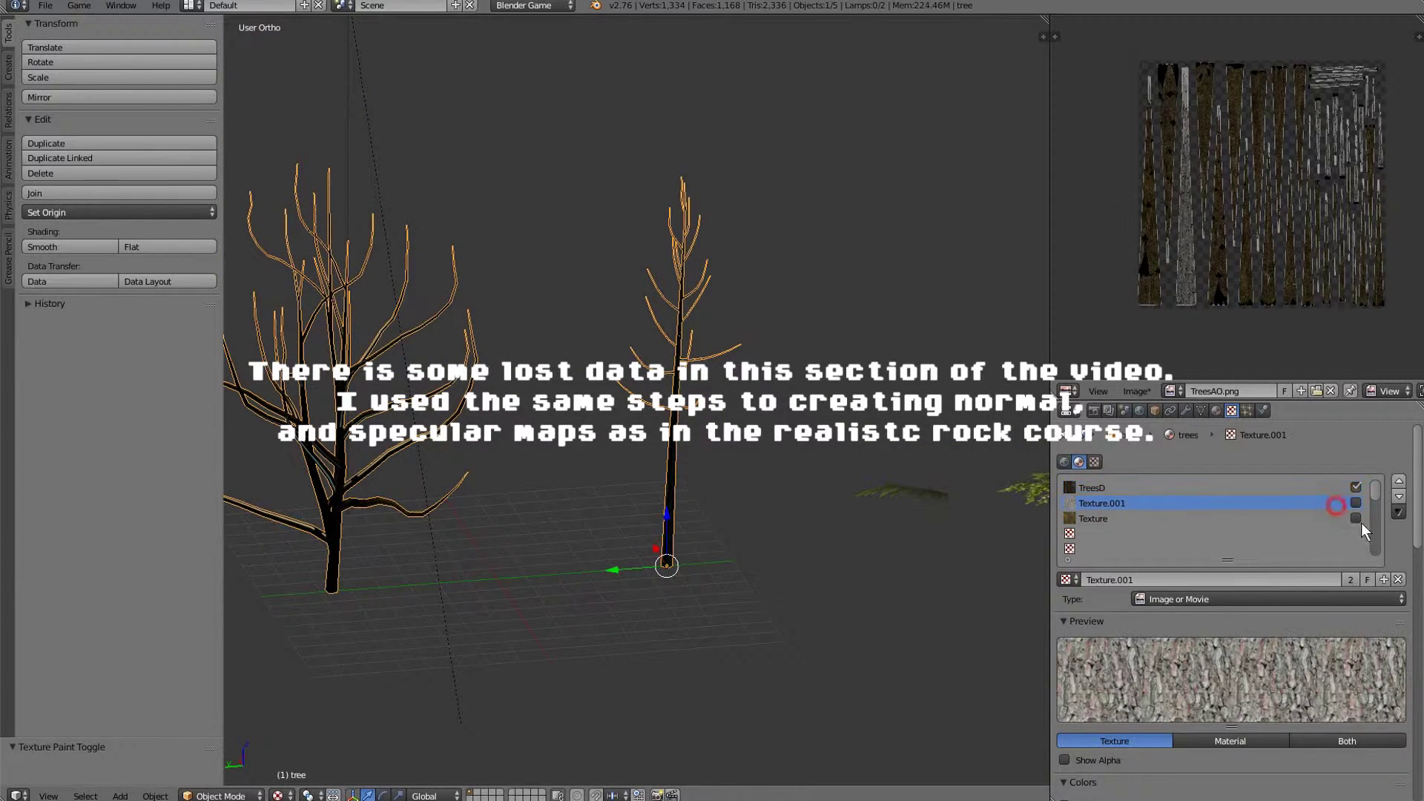
left_click(1399, 579)
left_click(1221, 518)
left_click(1398, 579)
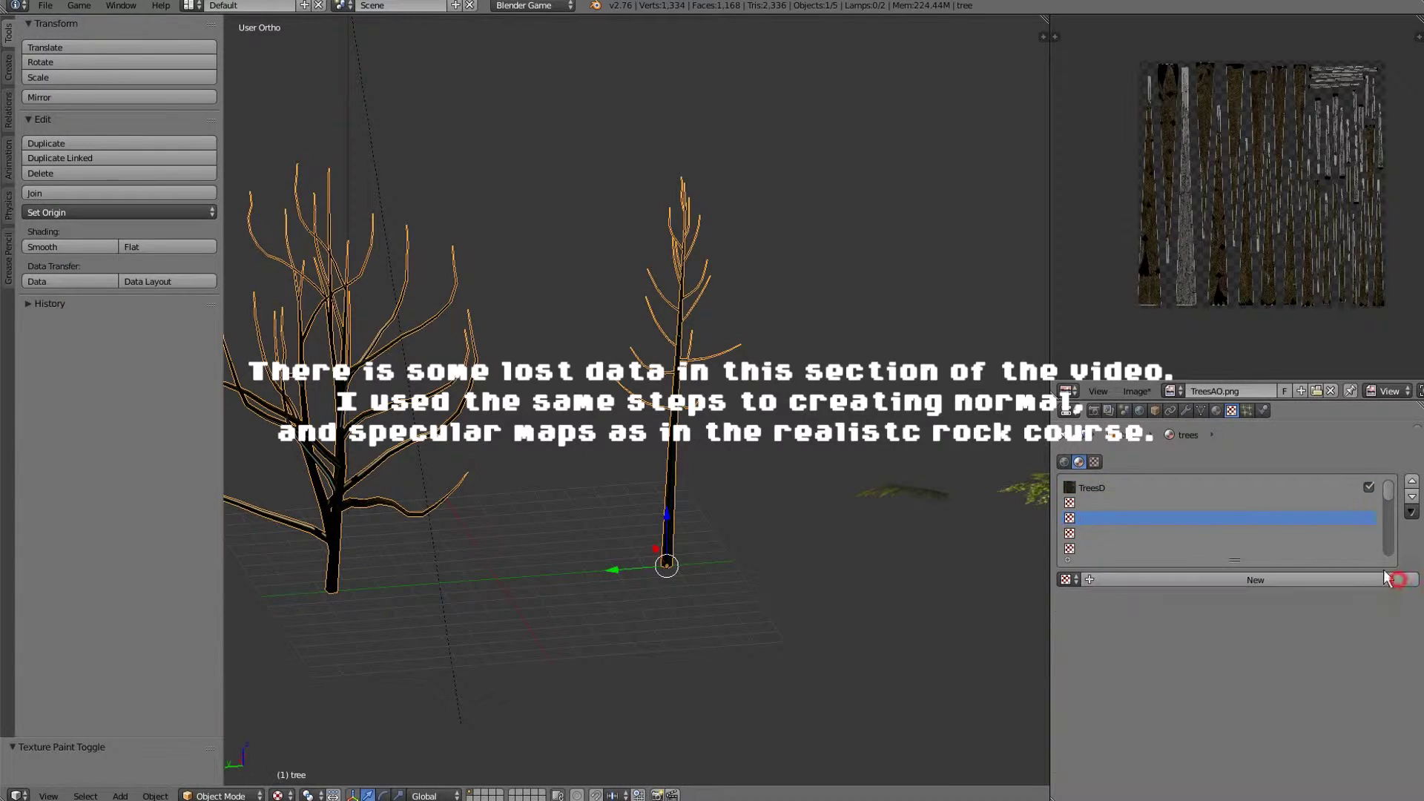
Replace the image of the material's TreesD texture with the saved TreesD.png.
left_click(1243, 487)
scroll(1353, 675, "down", 8)
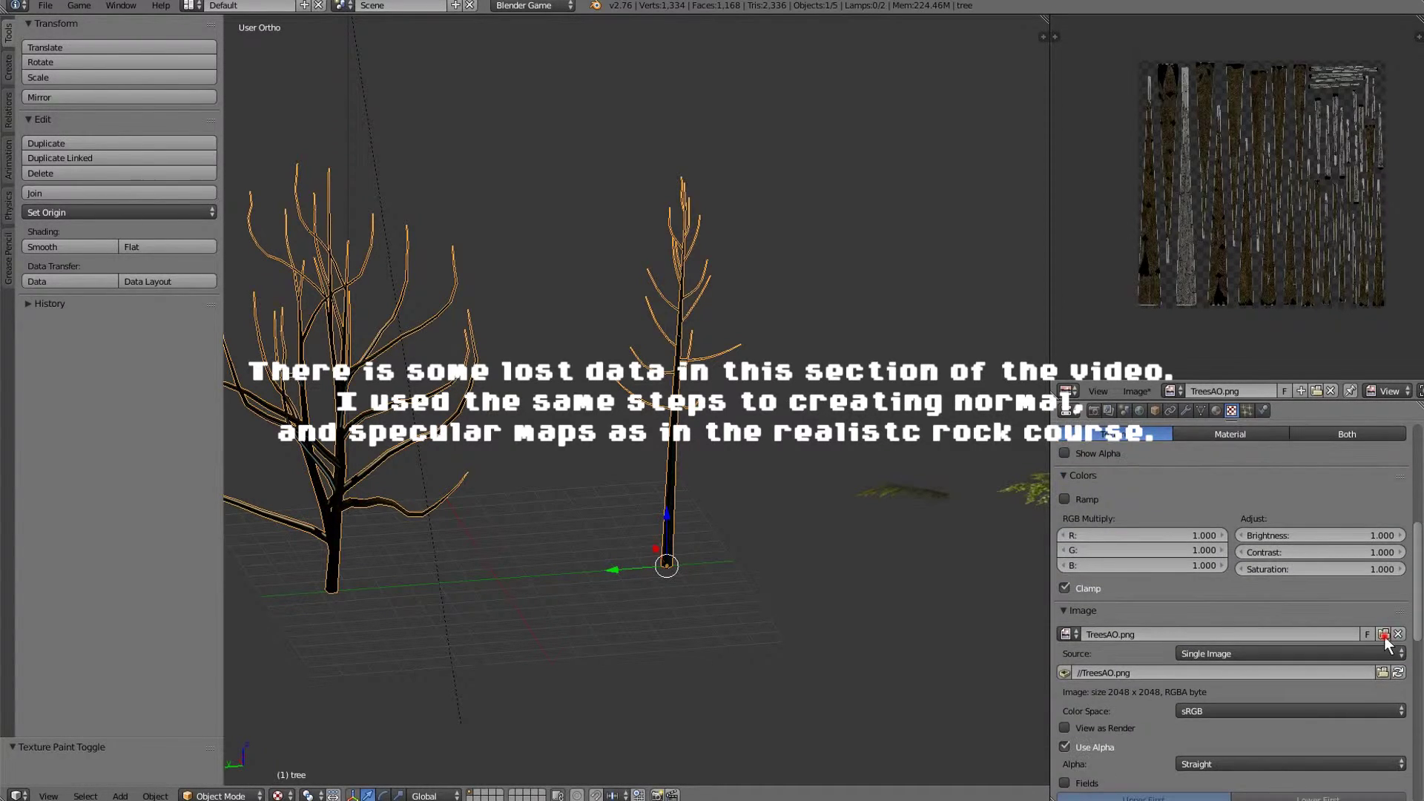
left_click(1387, 646)
double_click(265, 239)
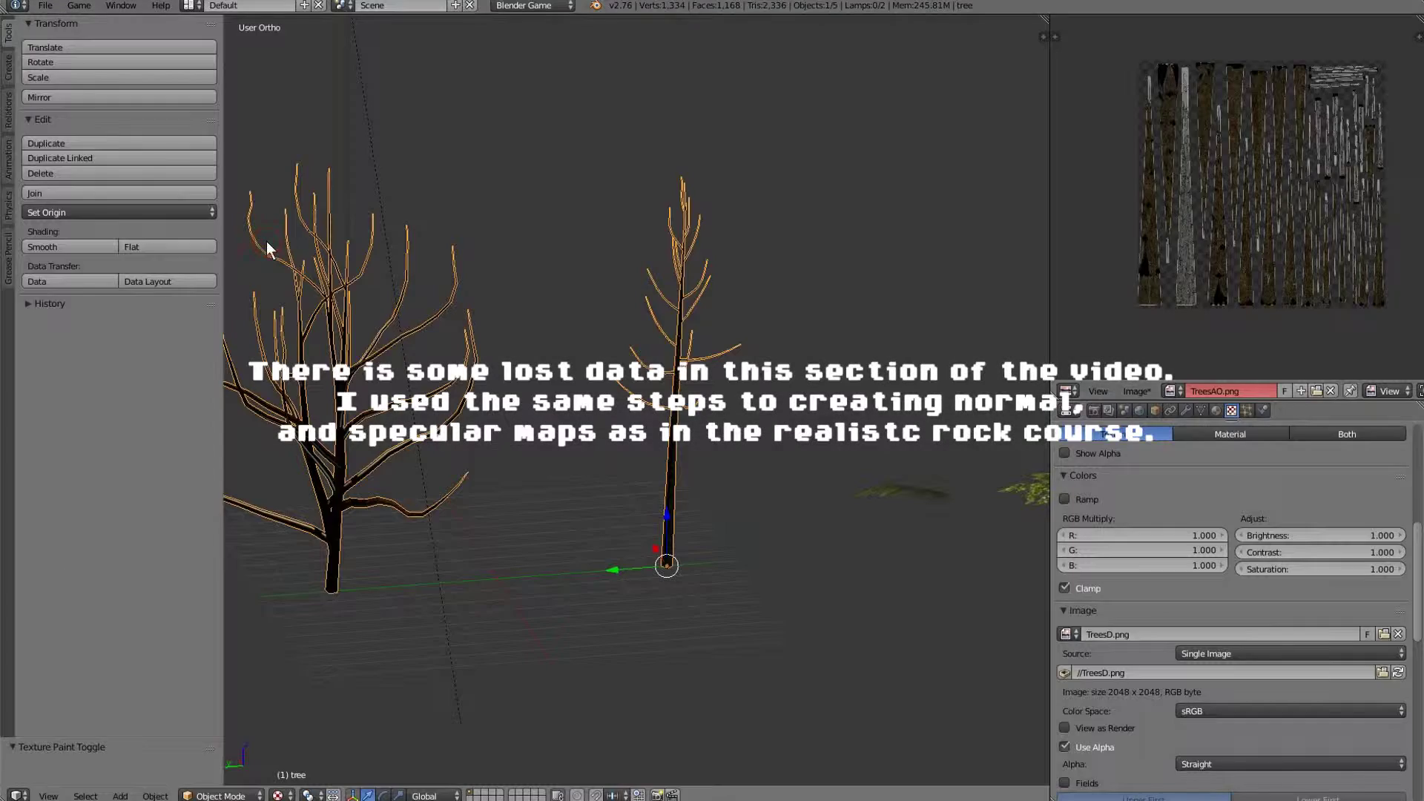
Reload TreesD.png from the Realistic Trees folder as the TreesD texture's image, browsing the files as thumbnails.
left_click(1383, 634)
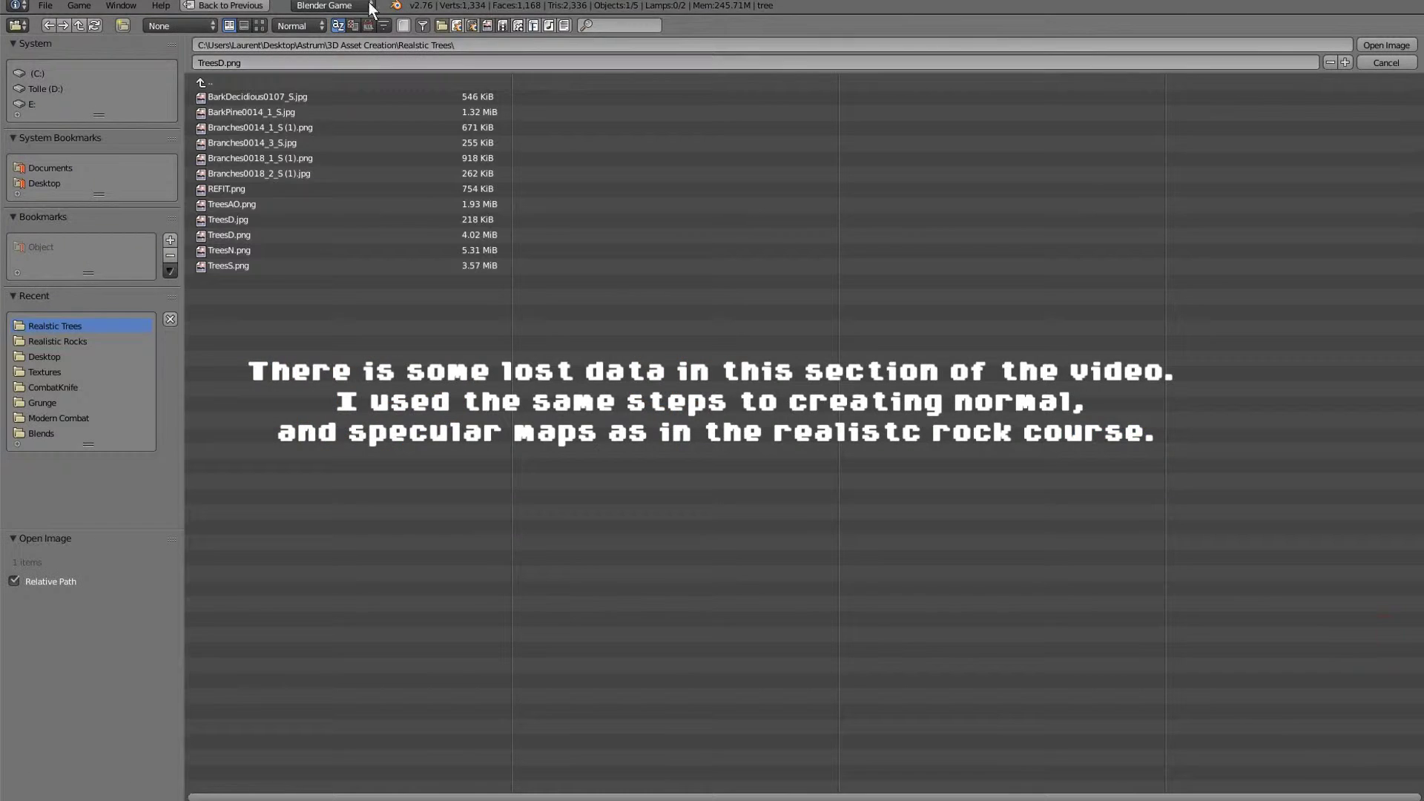
left_click(259, 25)
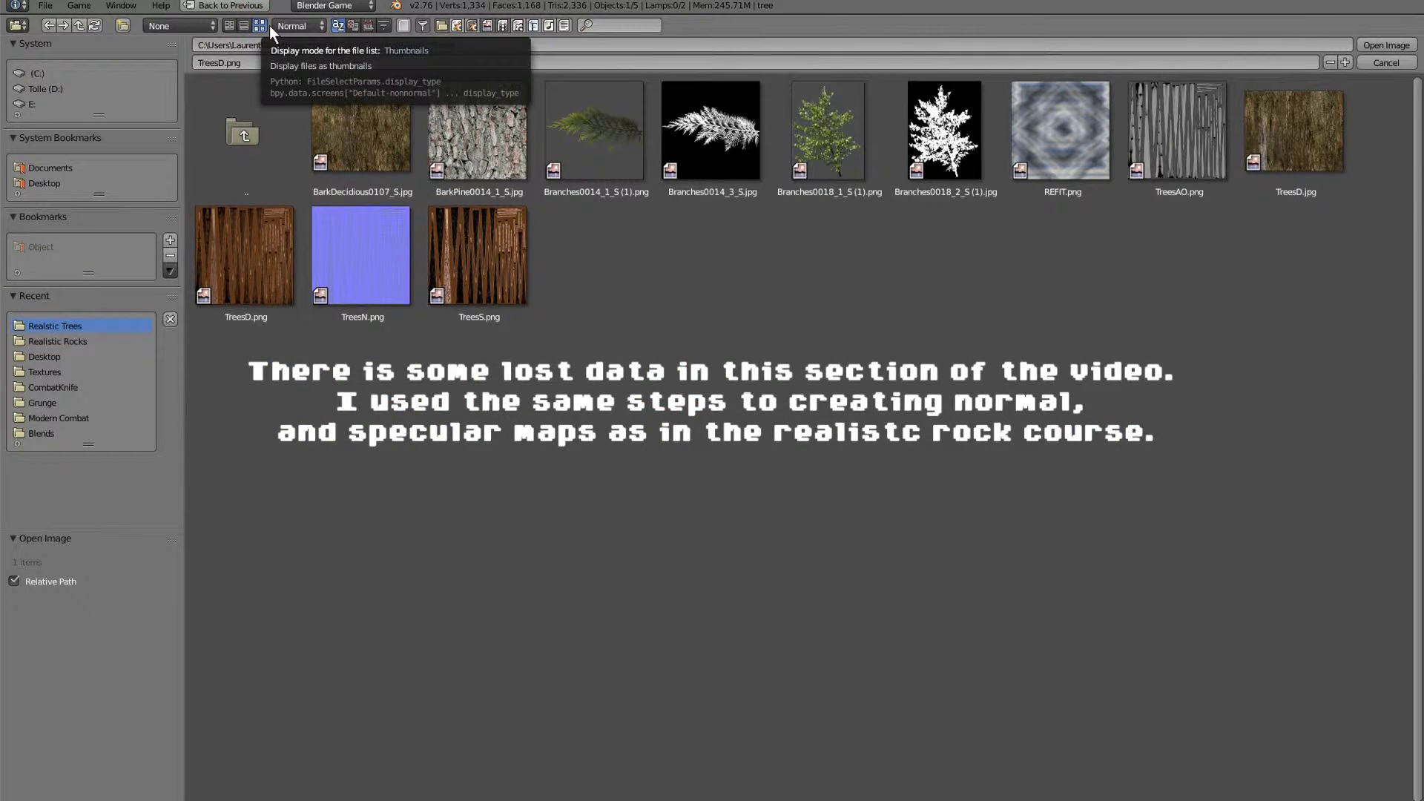
double_click(236, 247)
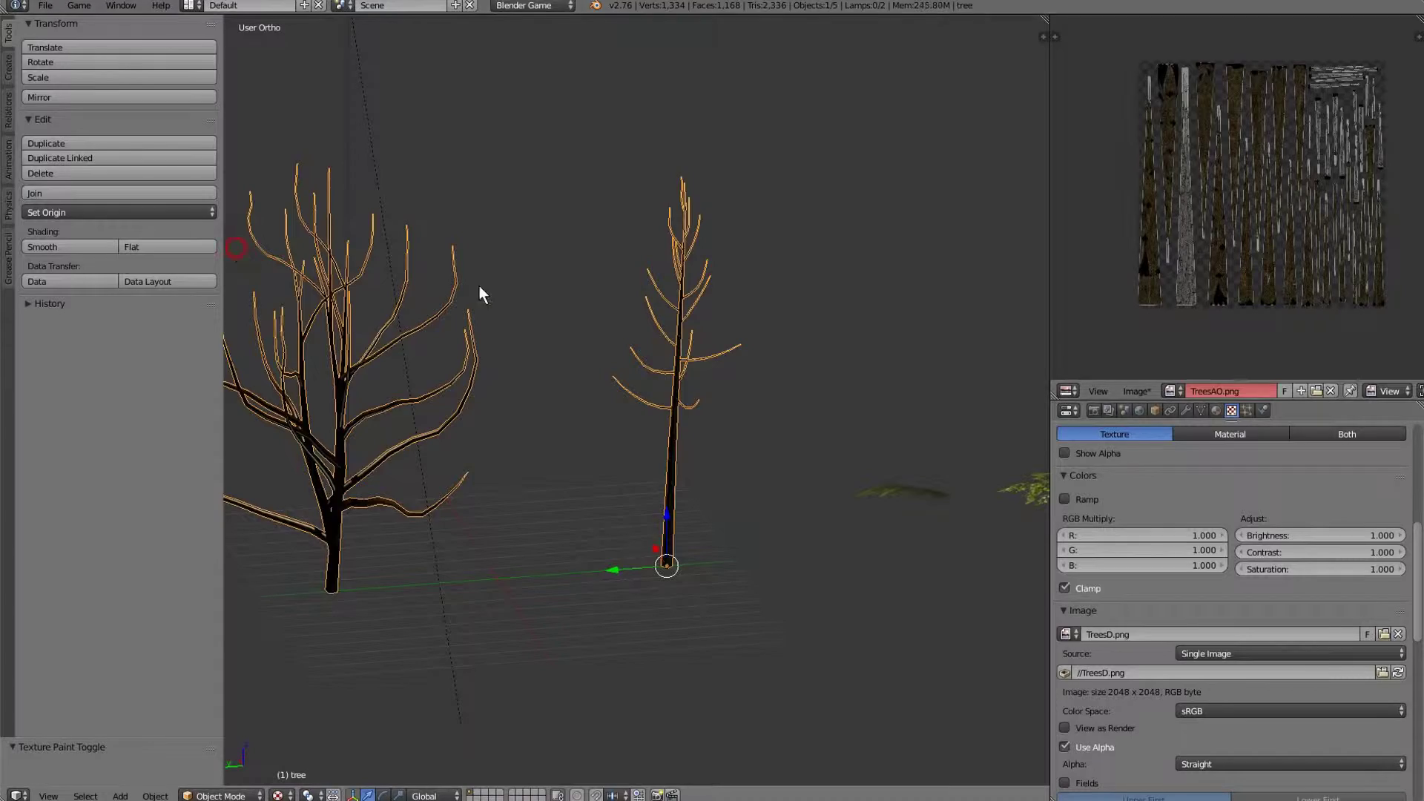
Examine both trees with the reloaded texture and the TreesD texture's mapping and influence settings.
scroll(960, 487, "up", 2)
middle_click_drag(927, 488, 738, 513)
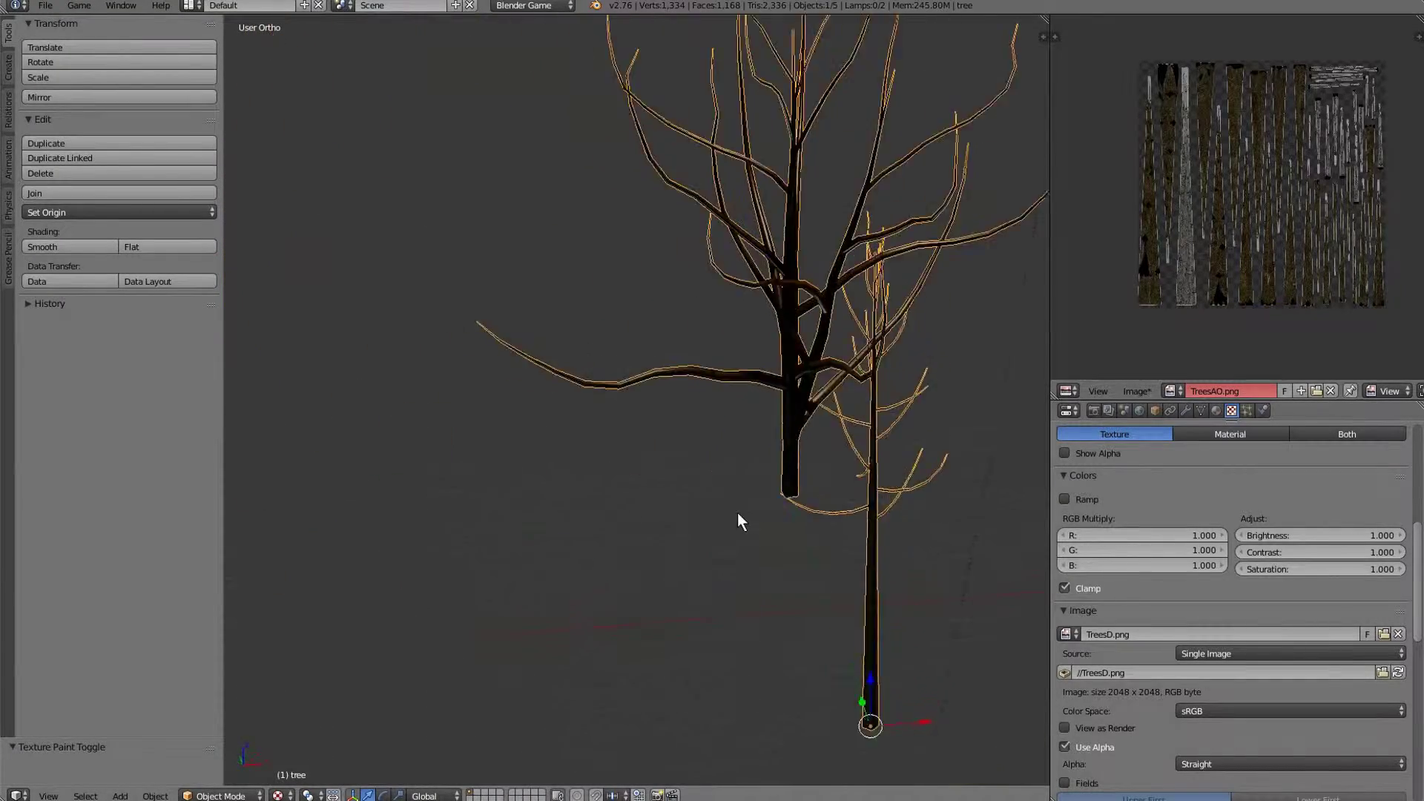
scroll(739, 512, "up", 3)
middle_click_drag(874, 488, 852, 488)
scroll(749, 505, "down", 6)
scroll(1187, 570, "down", 8)
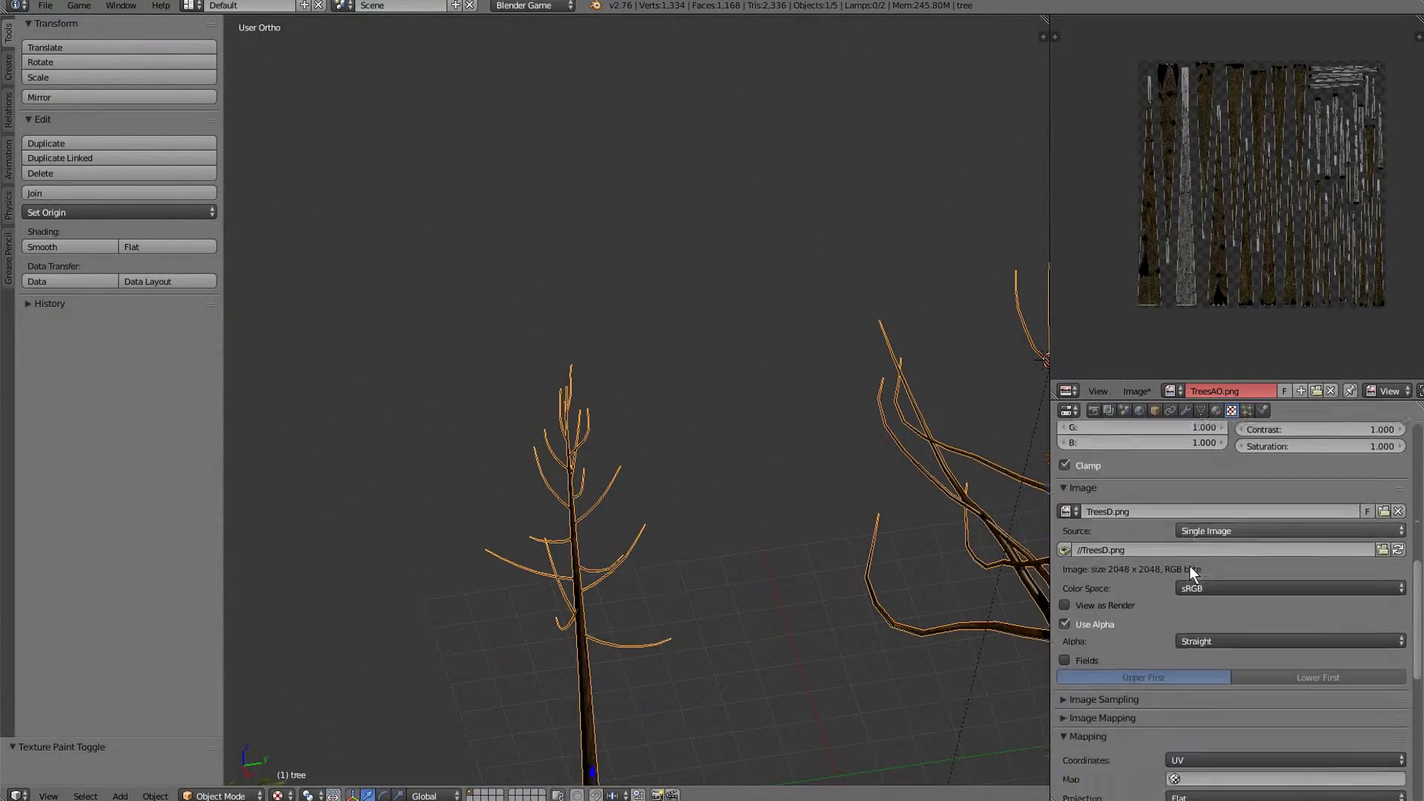
scroll(767, 520, "down", 2)
scroll(960, 509, "up", 2)
scroll(1227, 586, "down", 5)
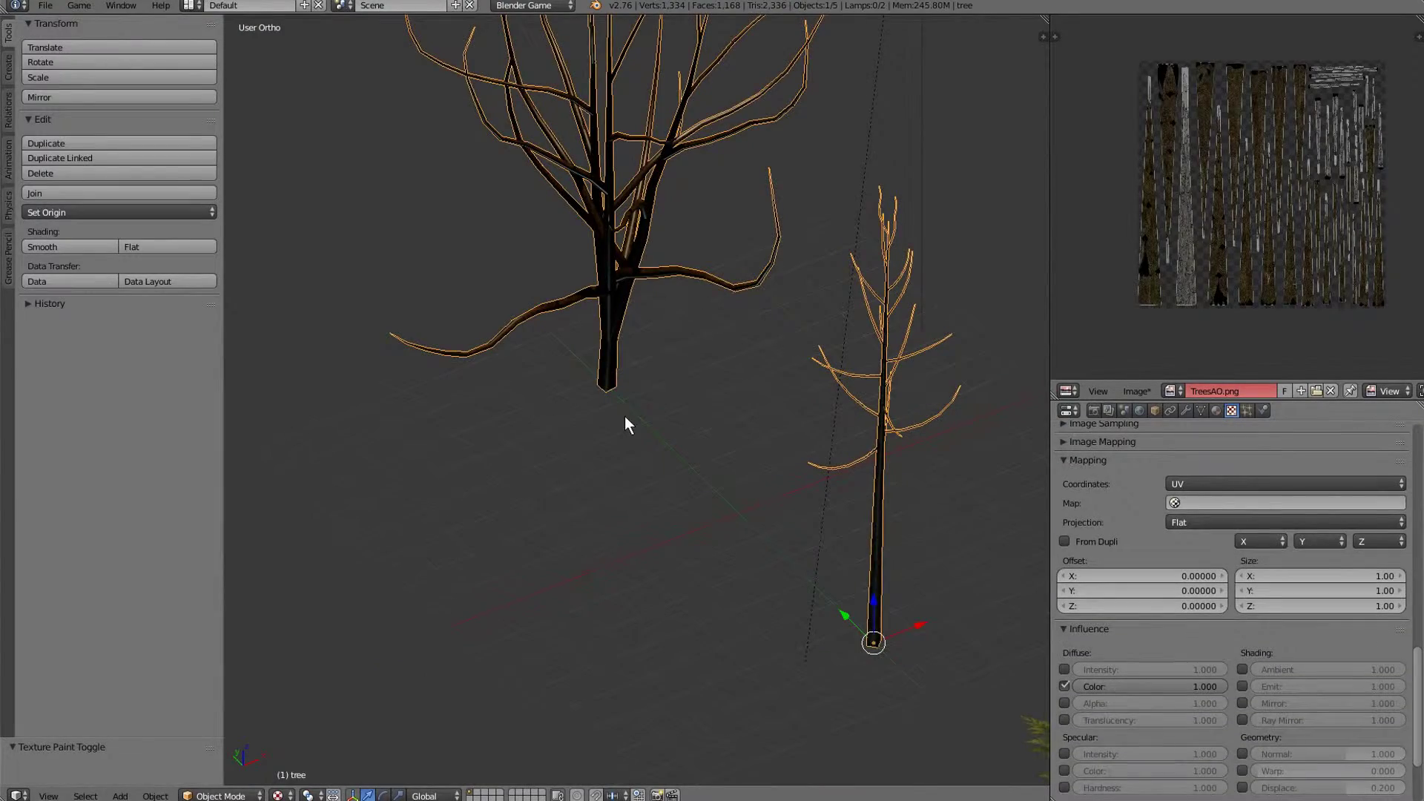
scroll(863, 521, "up", 3)
scroll(861, 522, "up", 3)
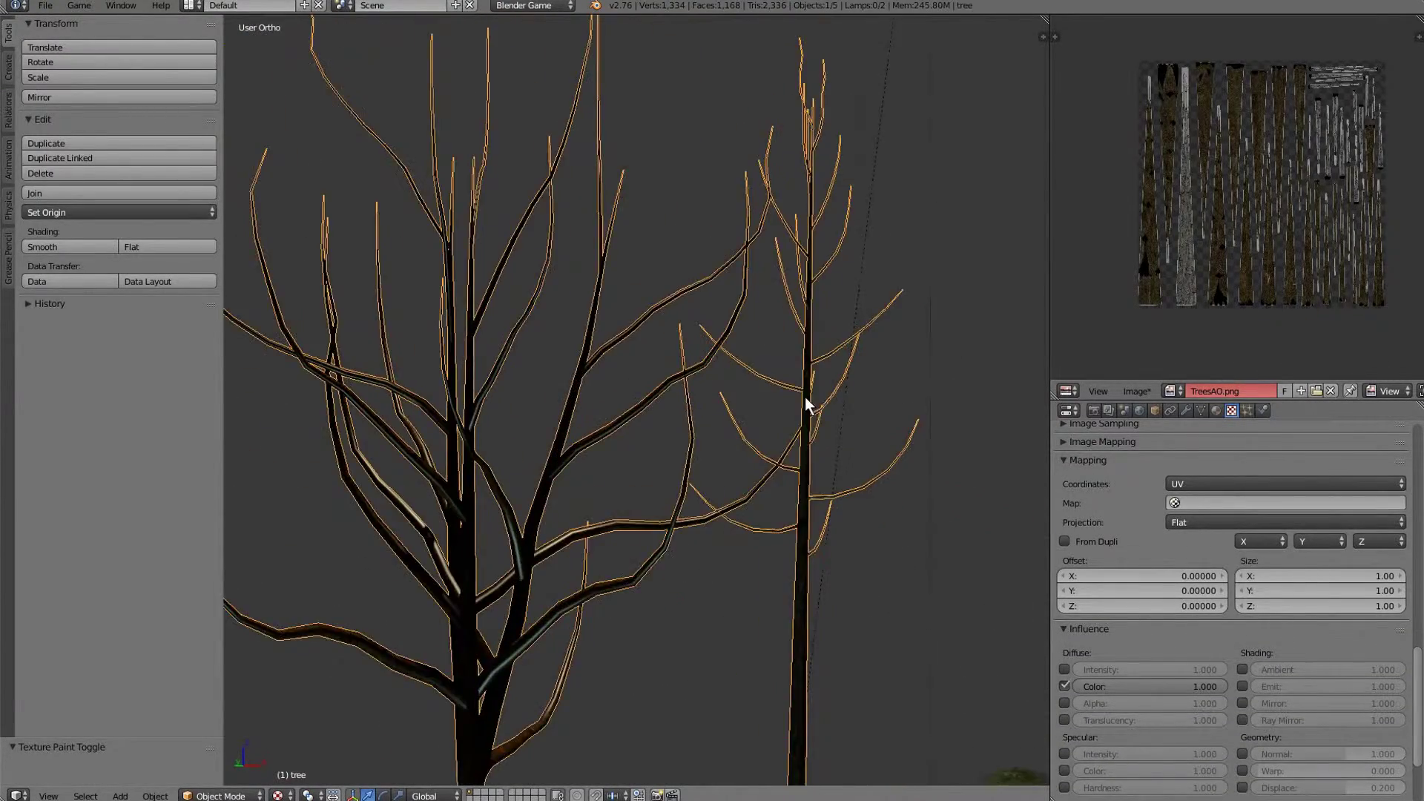
middle_click_drag(693, 447, 786, 447)
scroll(1196, 531, "up", 10)
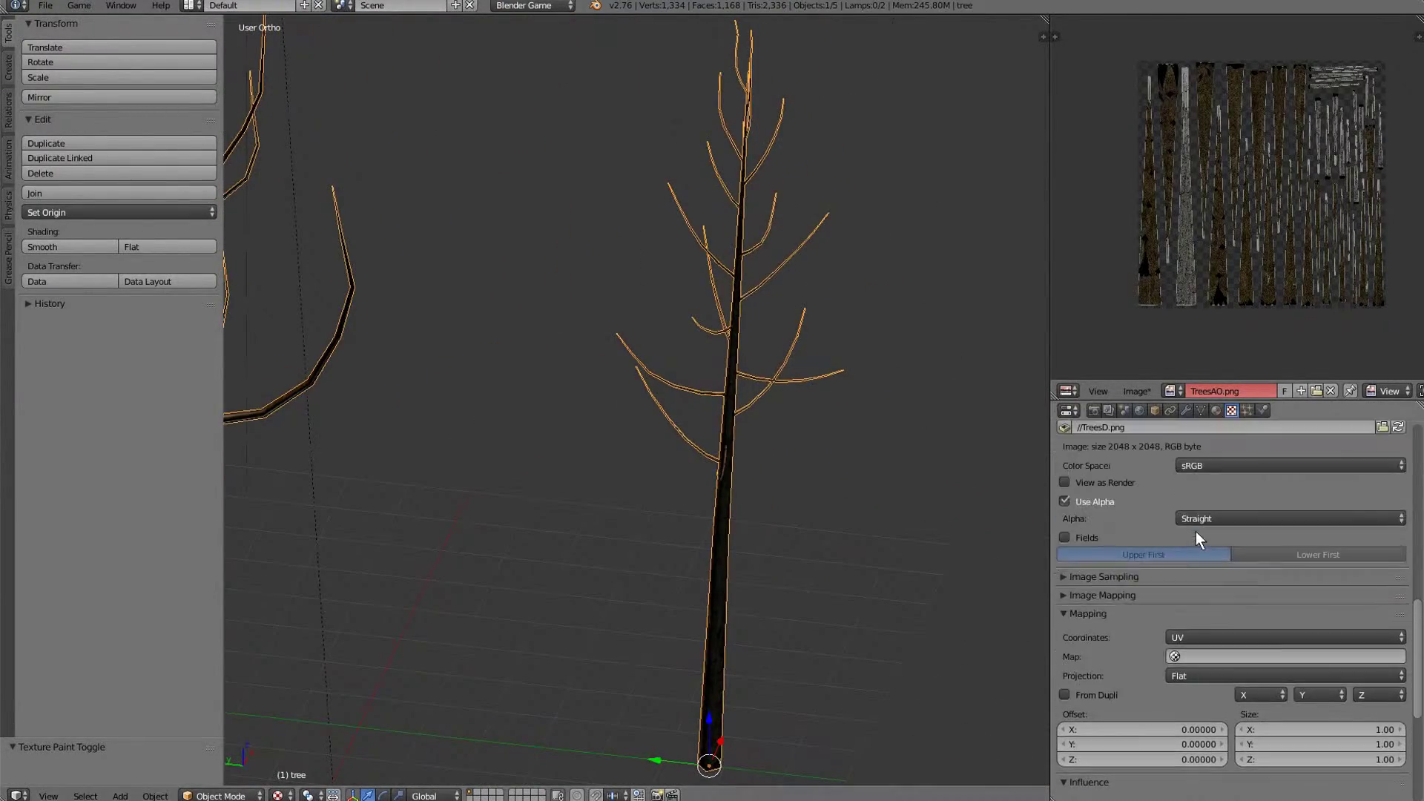
Display TreesD.png in the image editor in place of TreesAO.png.
scroll(1148, 531, "up", 12)
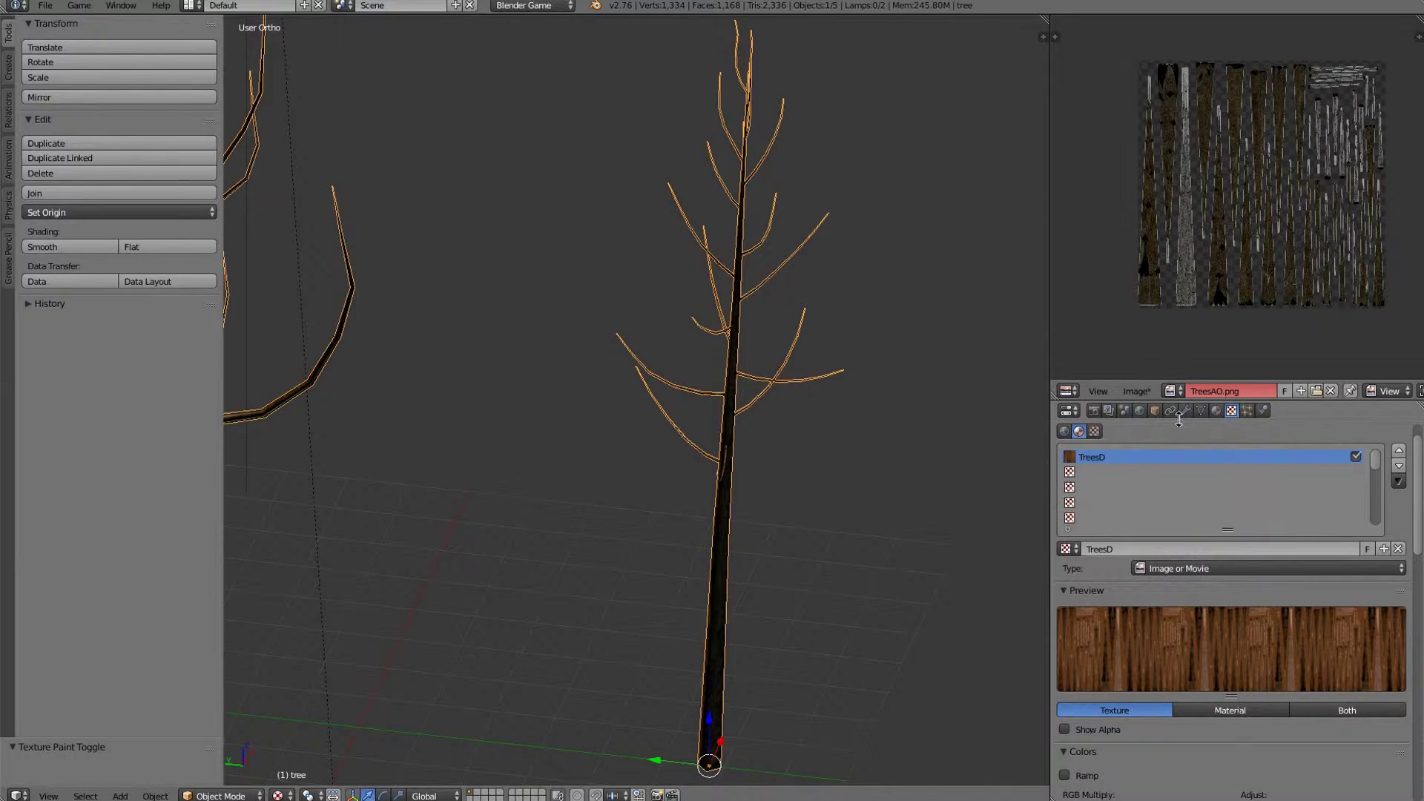
left_click(1172, 392)
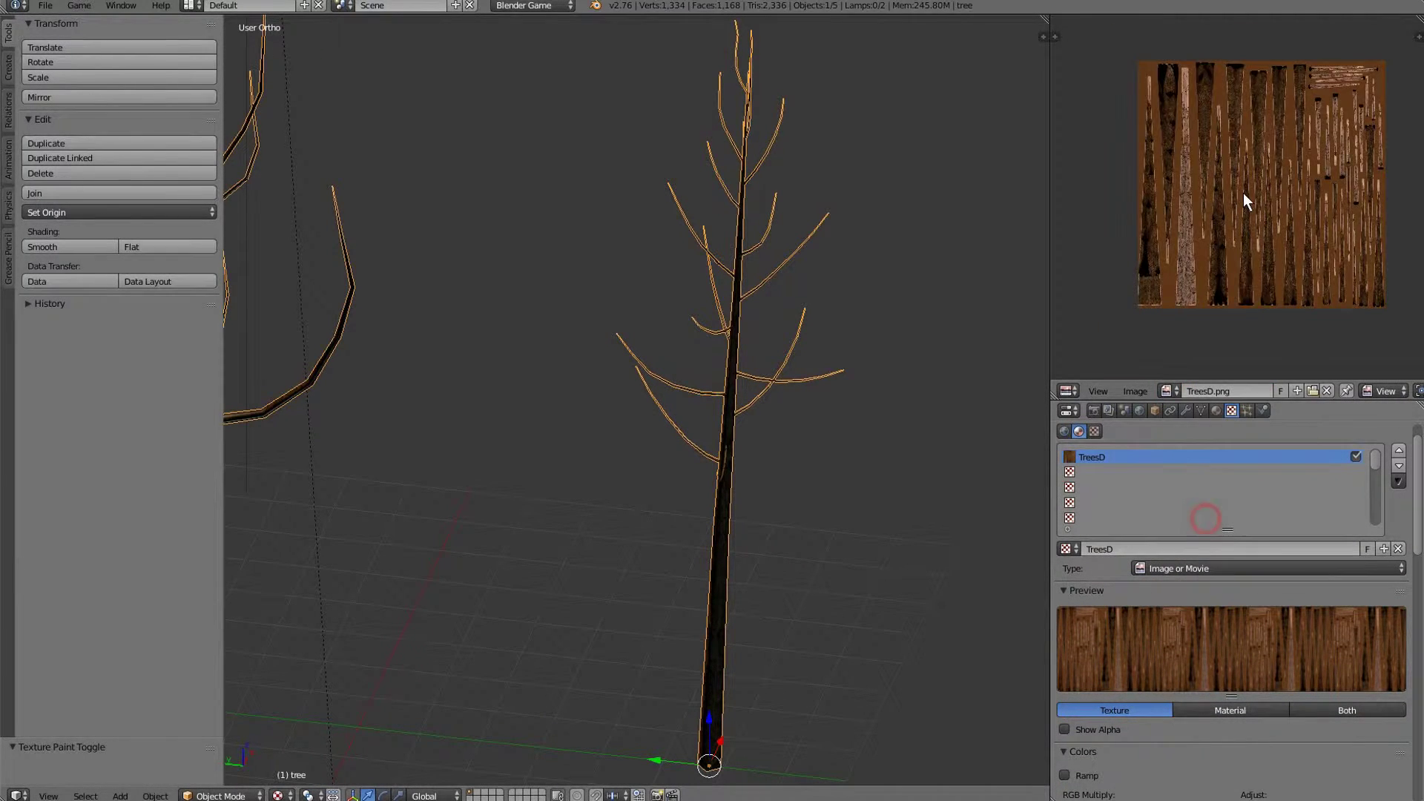
left_click(1205, 519)
key("Home")
middle_click_drag(574, 314, 1189, 559)
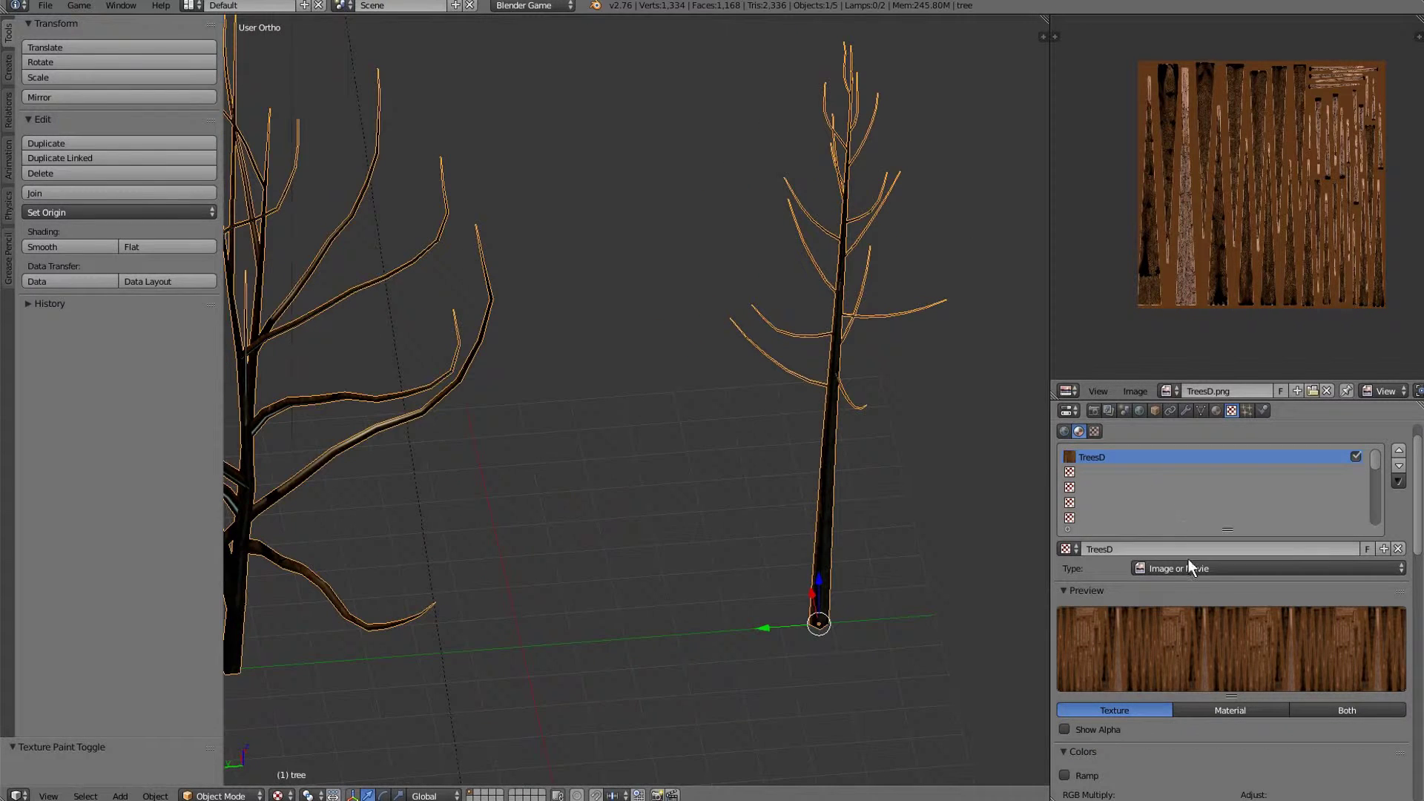
Add a texture named TreesN in the trees material's second slot and load TreesN.png into it.
left_click(1130, 473)
left_click(1120, 550)
double_click(1119, 550)
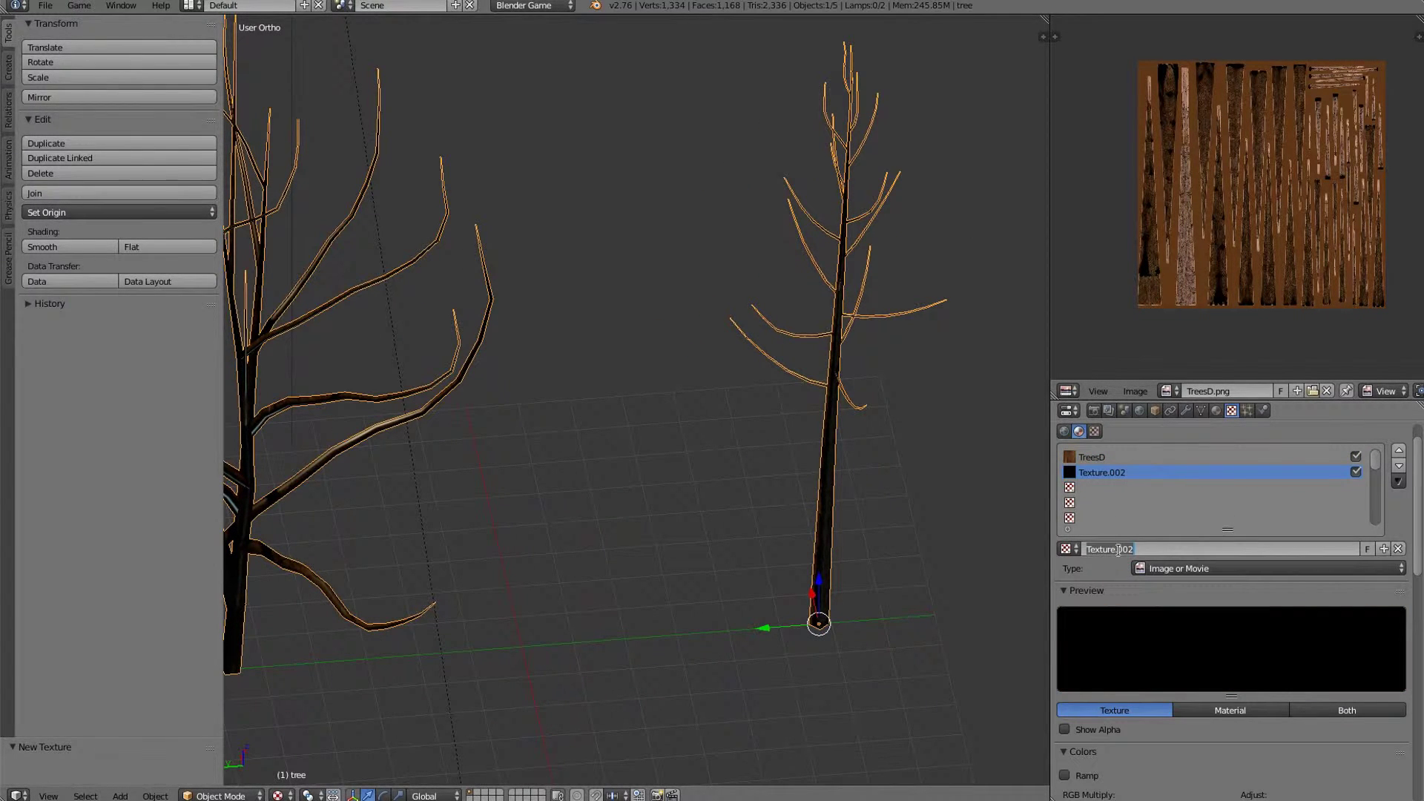
type("TreesN")
key("Return")
scroll(1246, 671, "down", 8)
left_click(1262, 701)
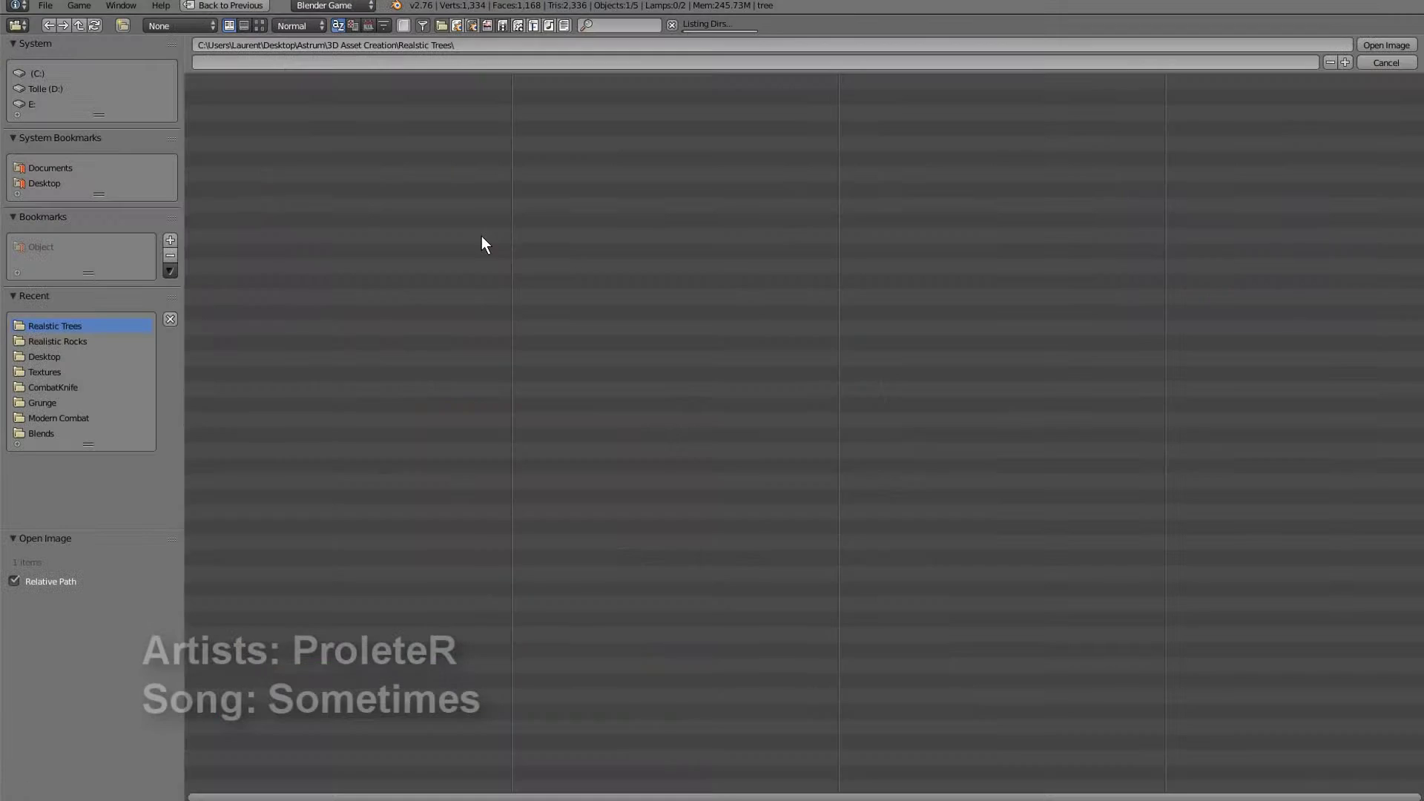
double_click(268, 252)
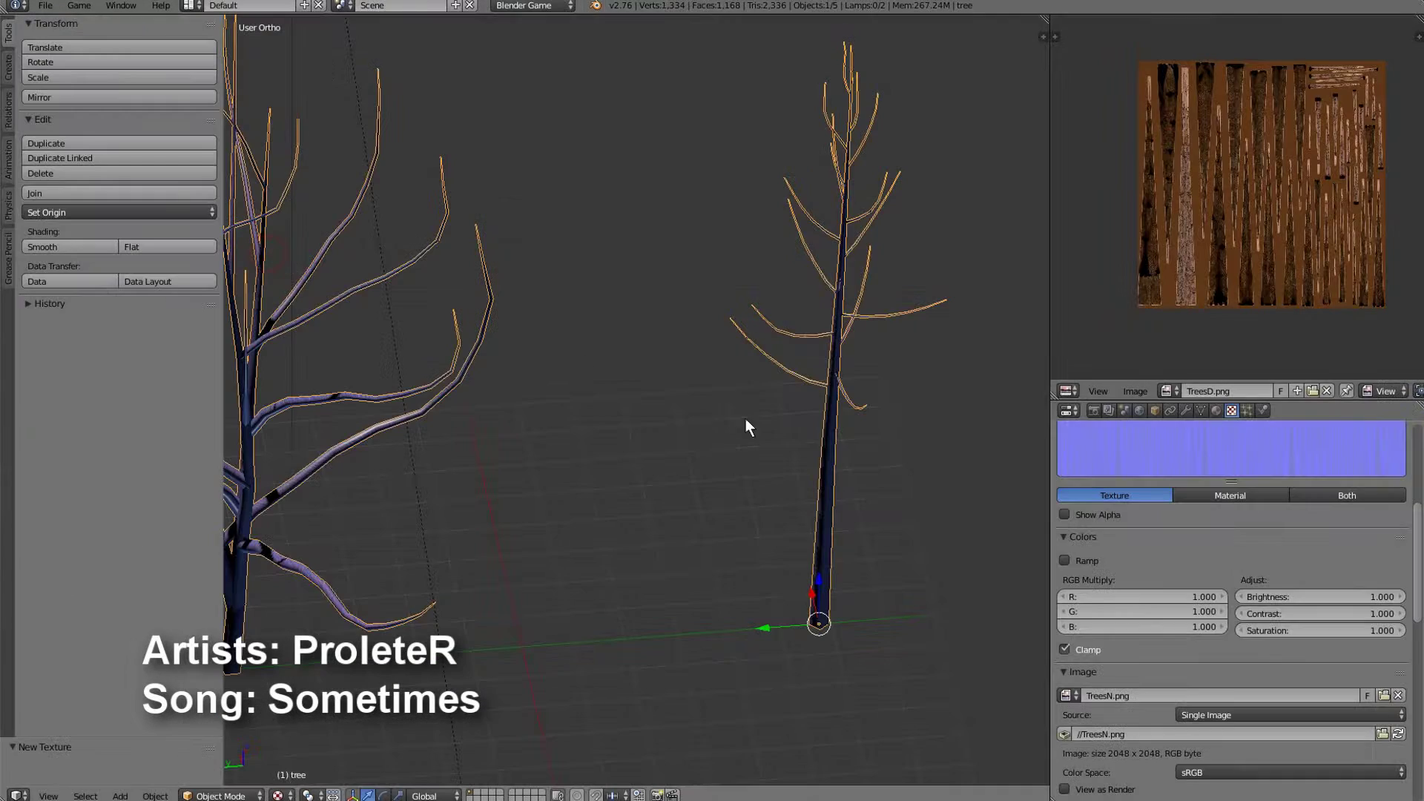
Select the two lamps above the trees and rotate them around the Z axis.
scroll(1161, 614, "down", 2)
scroll(1161, 615, "down", 3)
scroll(816, 542, "down", 4)
mouse_move(755, 531)
middle_mouse_down()
mouse_move(880, 484)
mouse_move(768, 518)
middle_mouse_up()
scroll(880, 484, "up", 1)
scroll(880, 483, "down", 2)
scroll(768, 519, "down", 3)
key("a")
right_click(566, 256)
key("r")
key("z")
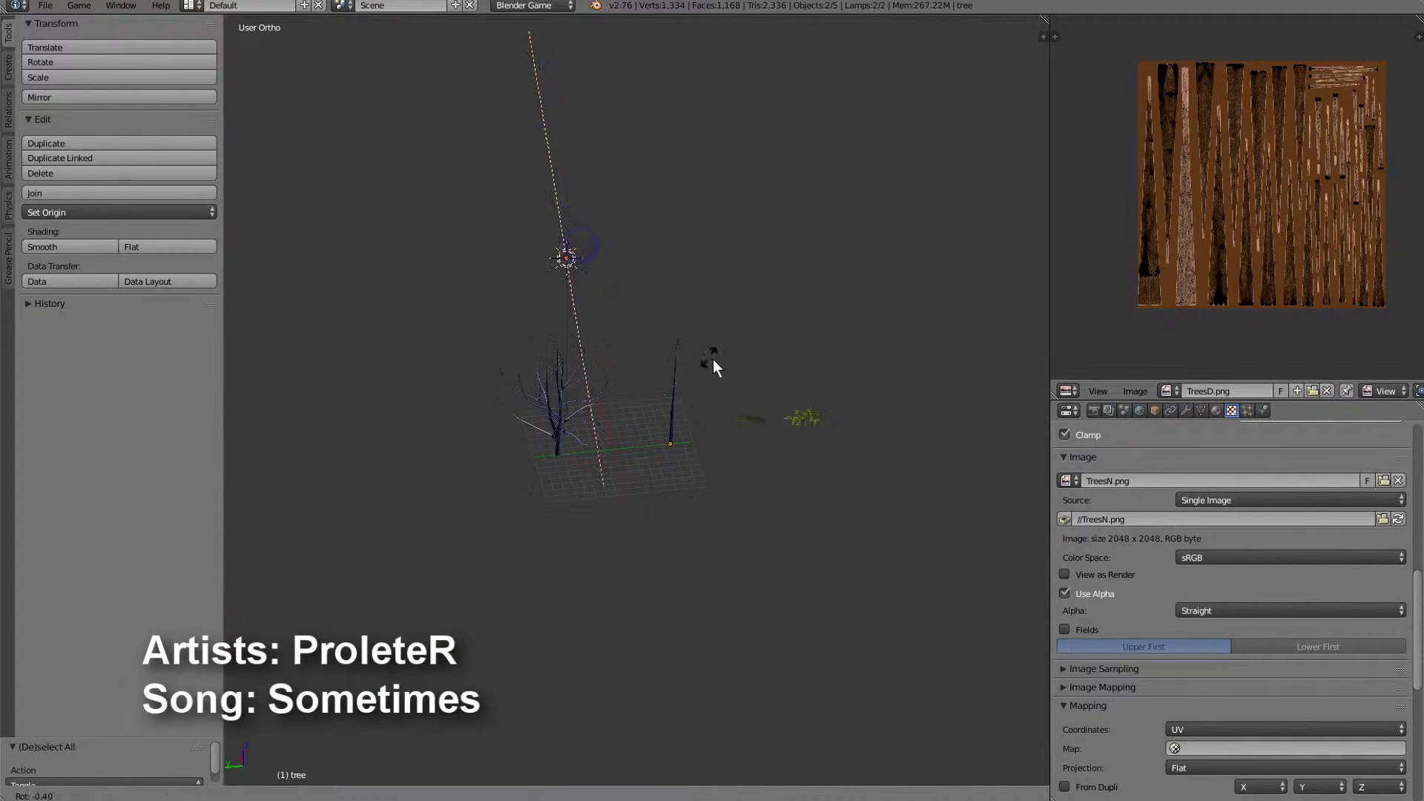
left_click(734, 256)
Duplicate the two lamps in place and rotate the copies around the Z axis to light the trees from another side.
key("shift+d")
right_click(811, 400)
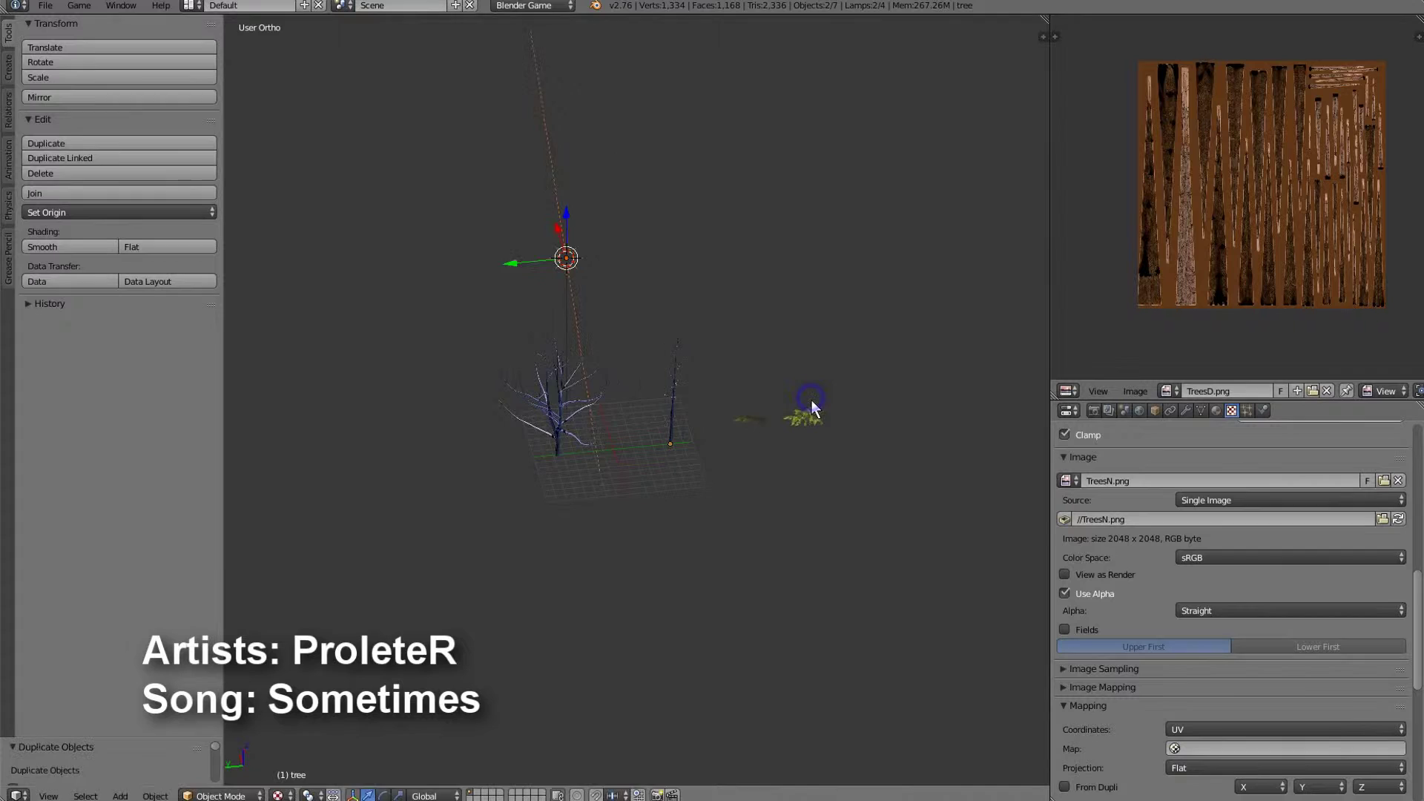
key("r")
key("z")
left_click(374, 248)
middle_click_drag(754, 386, 917, 420)
key("r")
key("z")
left_click(312, 326)
Make the TreesN texture influence the trees' geometry normals instead of diffuse color, and check its image sampling options.
scroll(685, 560, "up", 6)
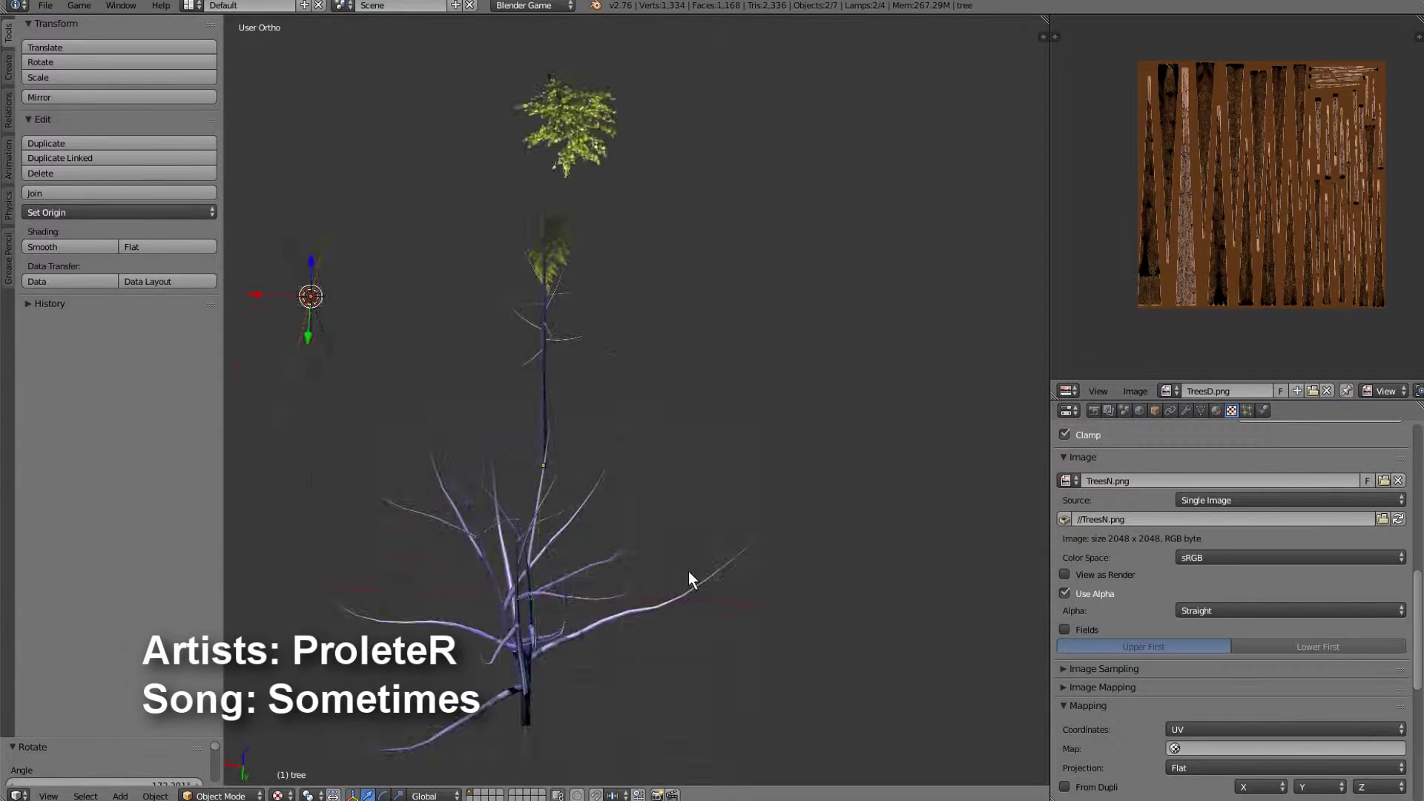
middle_click_drag(571, 582, 386, 546)
right_click(386, 546)
key("KP_Decimal")
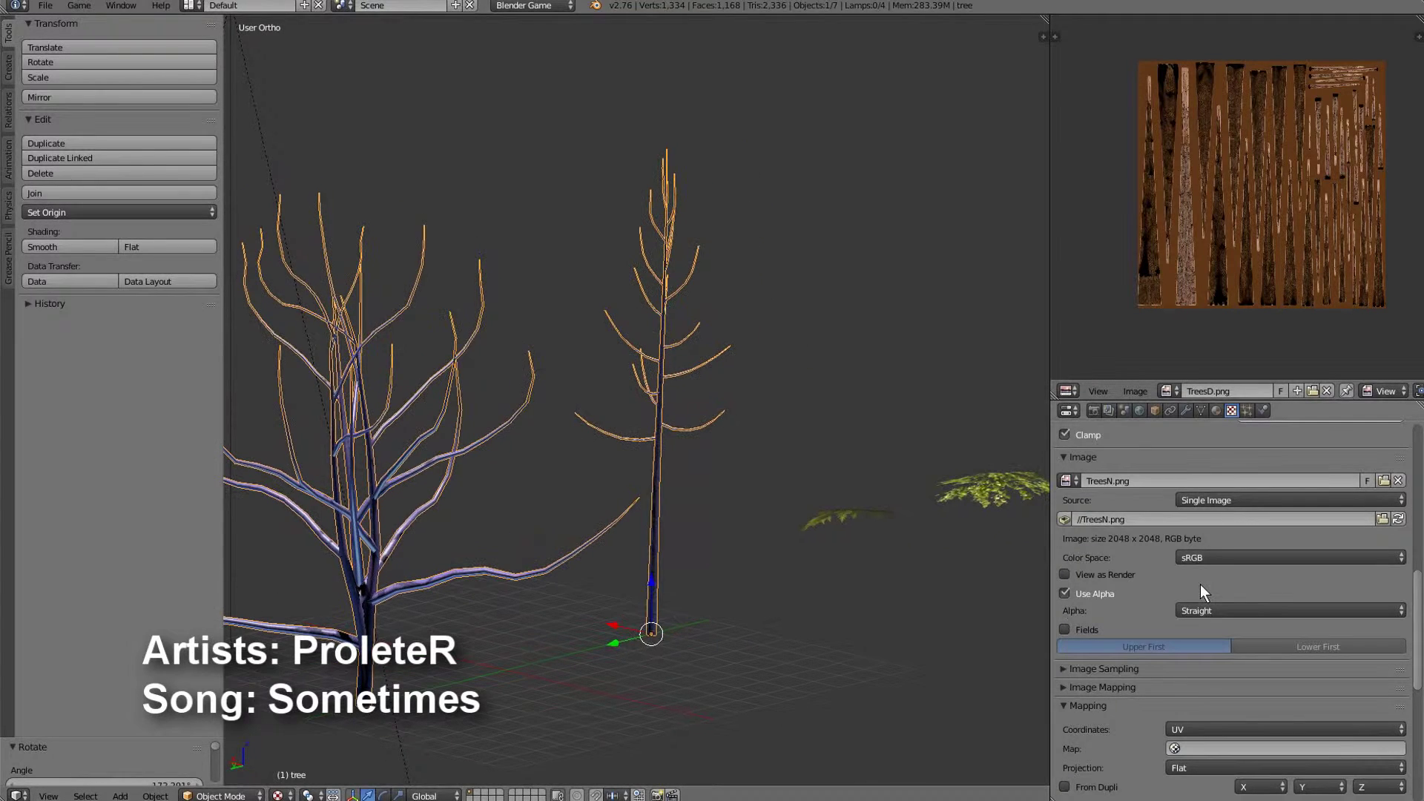
scroll(1181, 712, "down", 9)
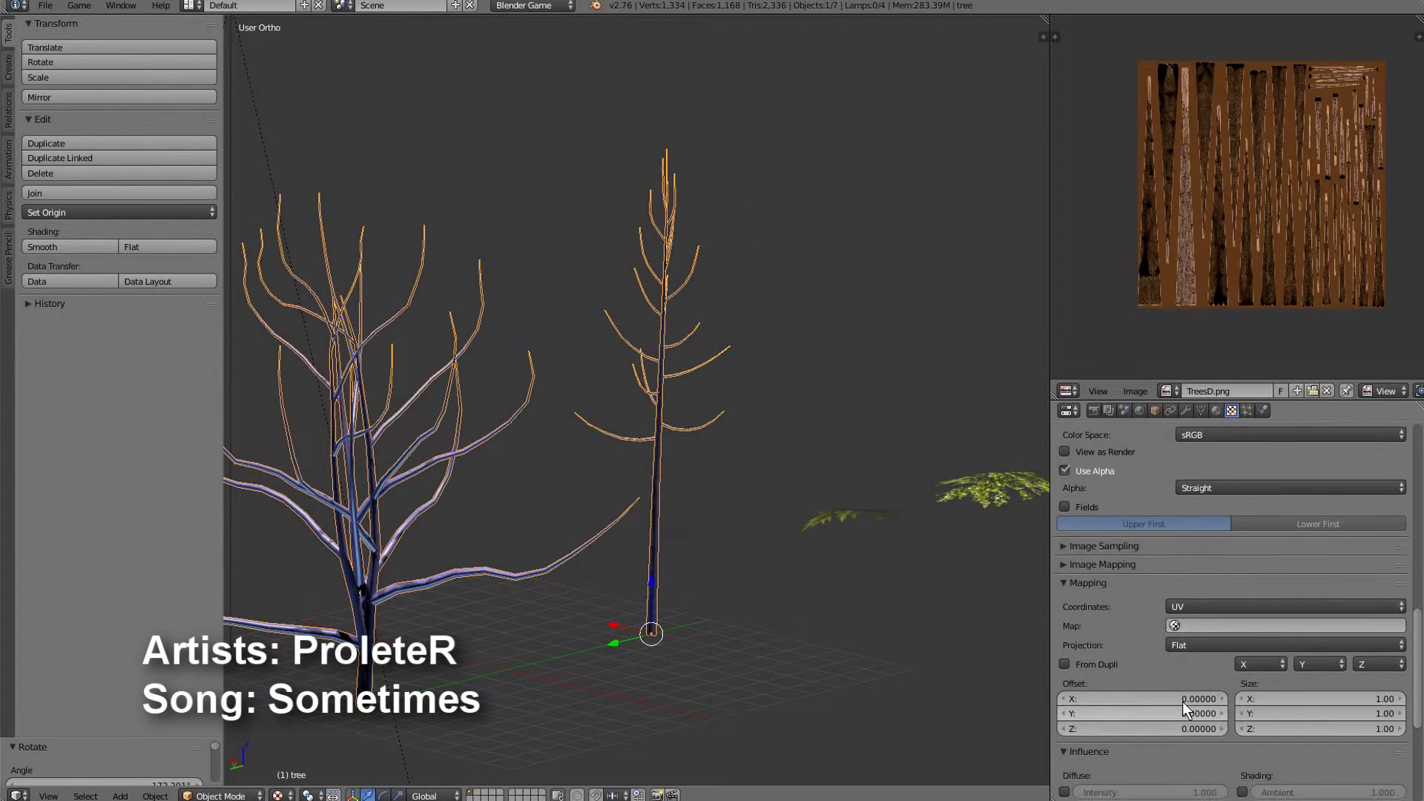
left_click(1244, 724)
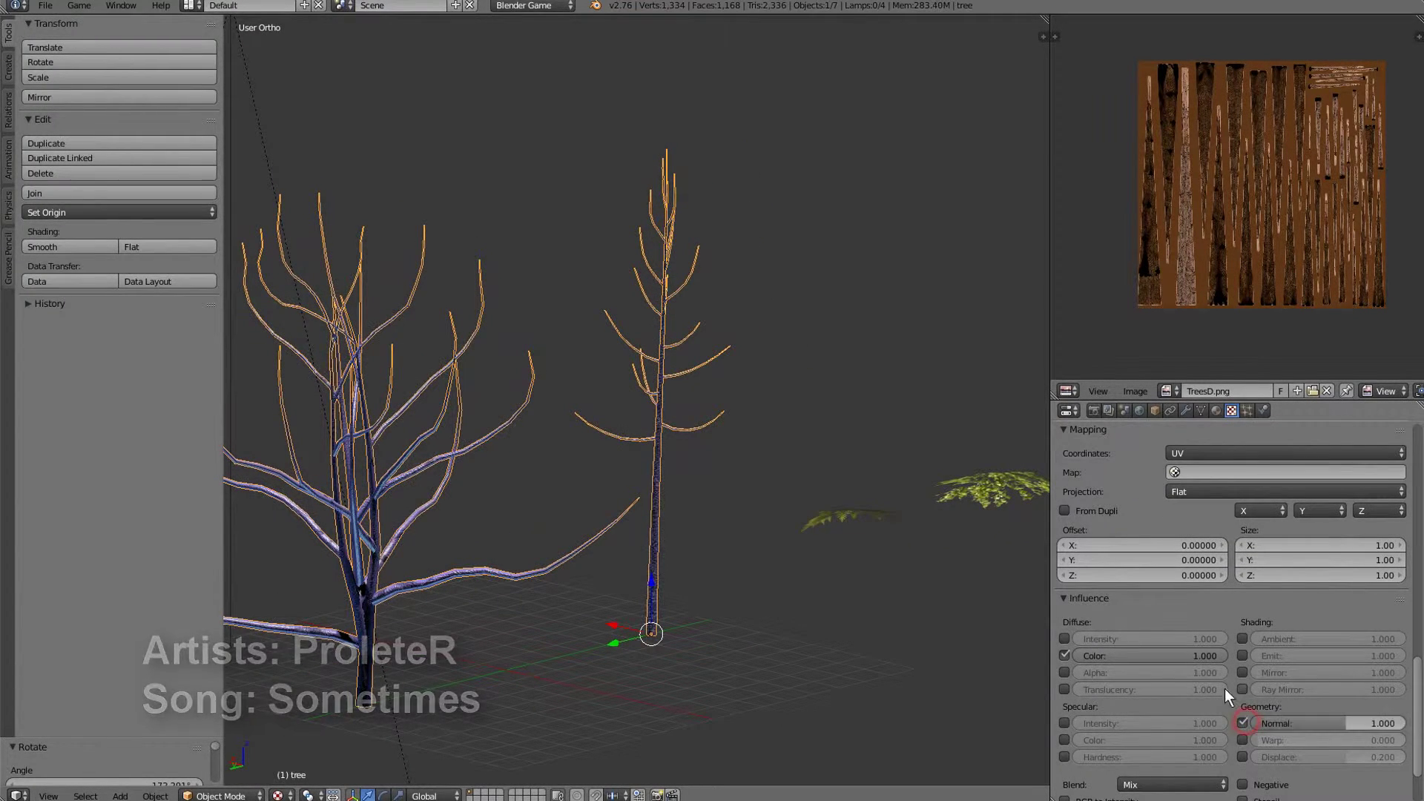
left_click(1064, 655)
scroll(1124, 620, "up", 4)
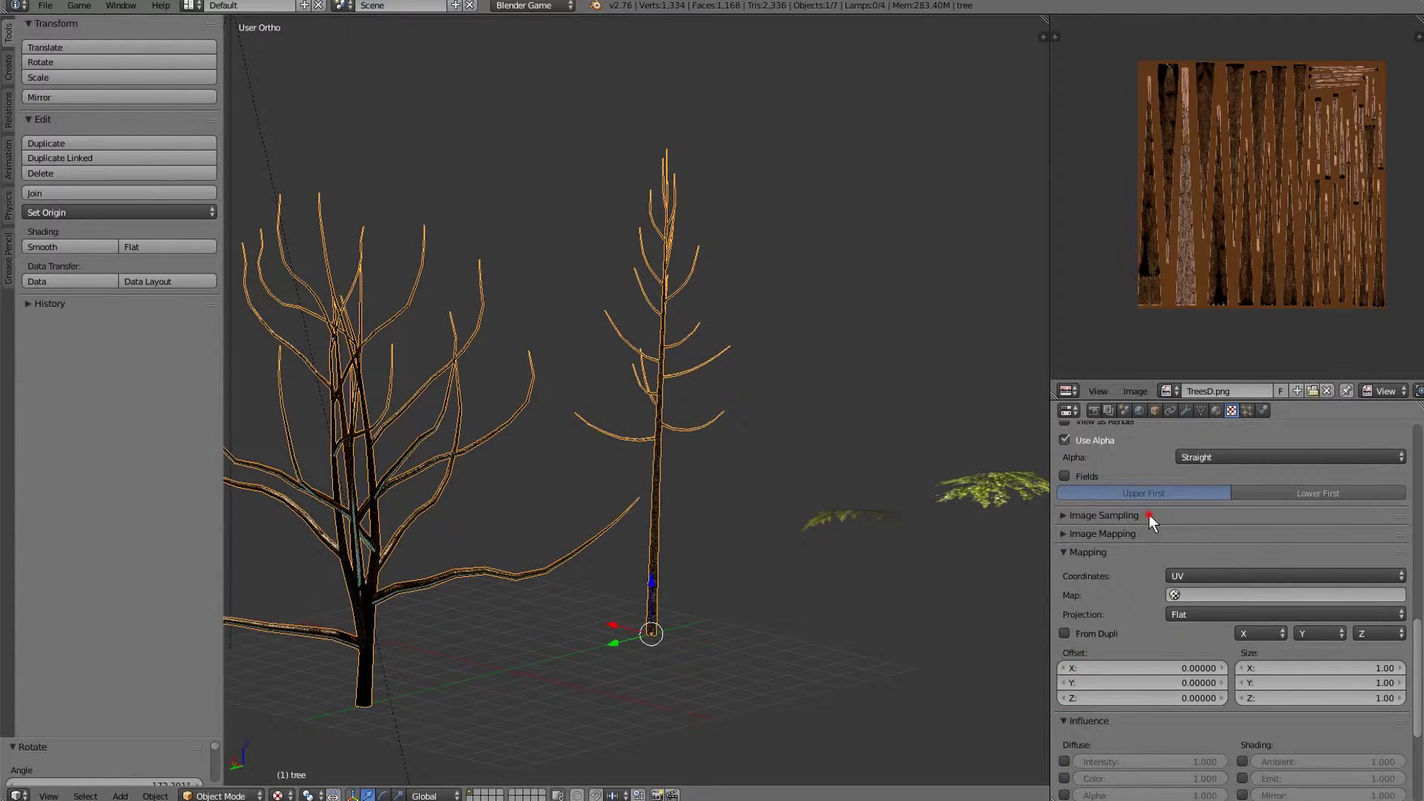
left_click(1099, 515)
left_click(1099, 515)
Set the TreesN texture's normal influence to 0.8.
scroll(890, 482, "up", 10)
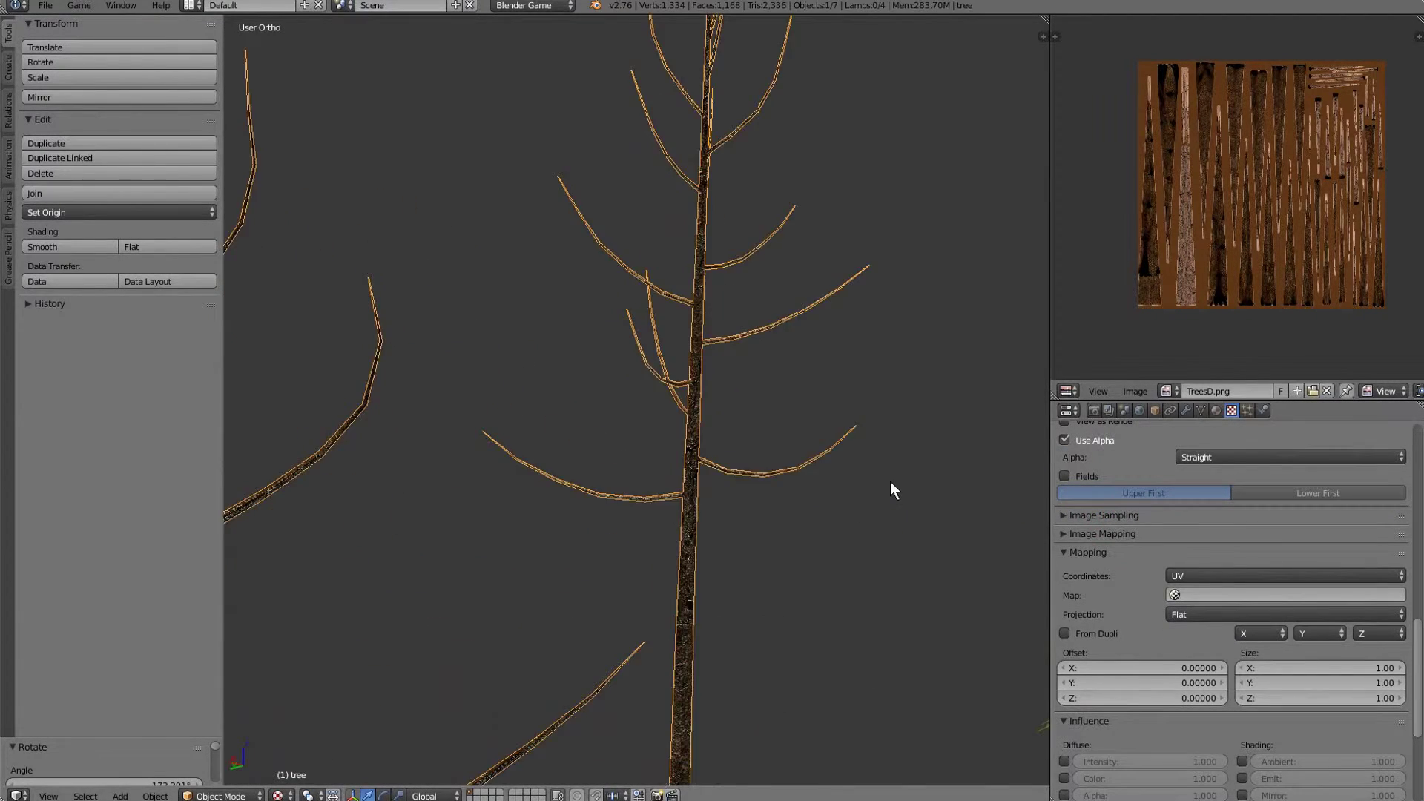
scroll(809, 523, "down", 8)
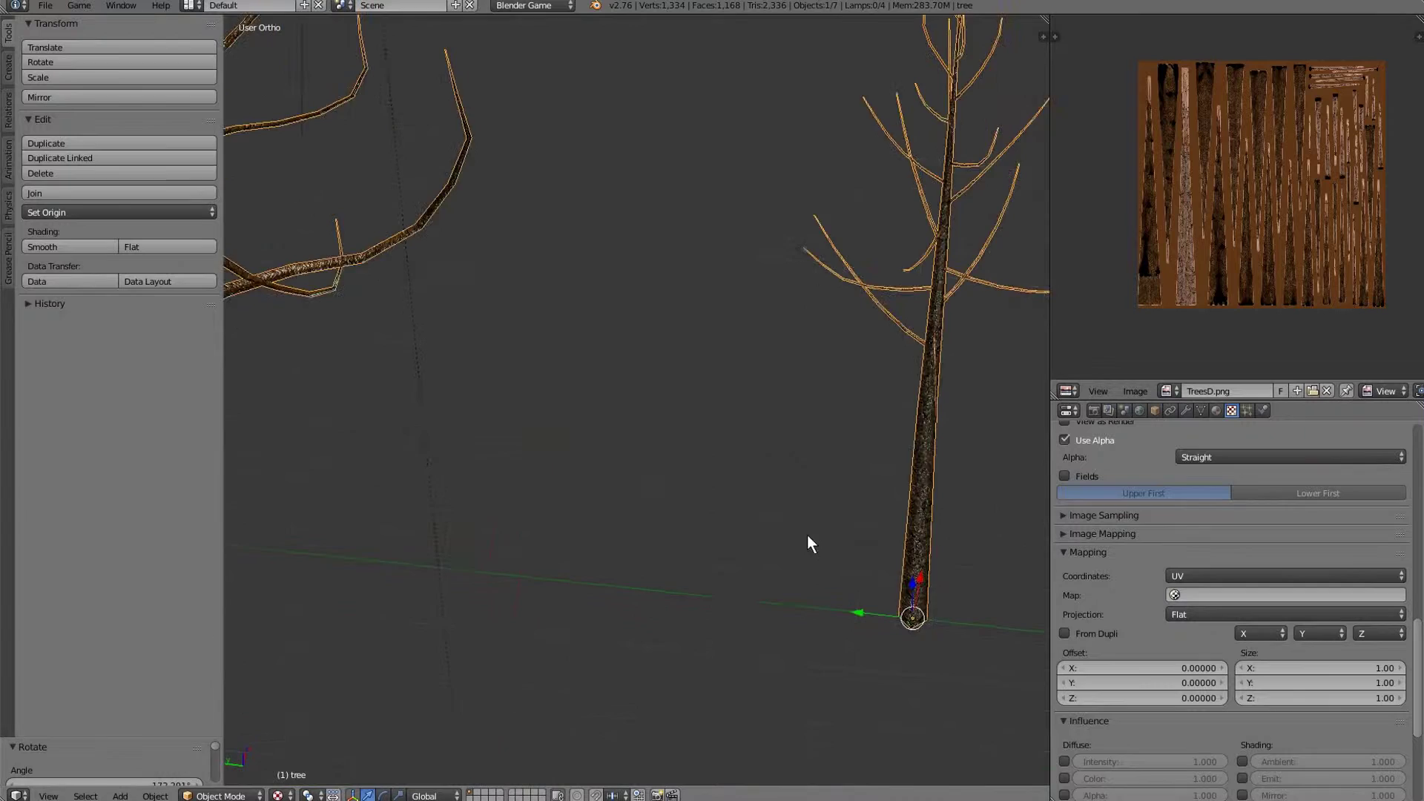
scroll(927, 572, "up", 6)
scroll(1187, 668, "down", 3)
left_click(1243, 754)
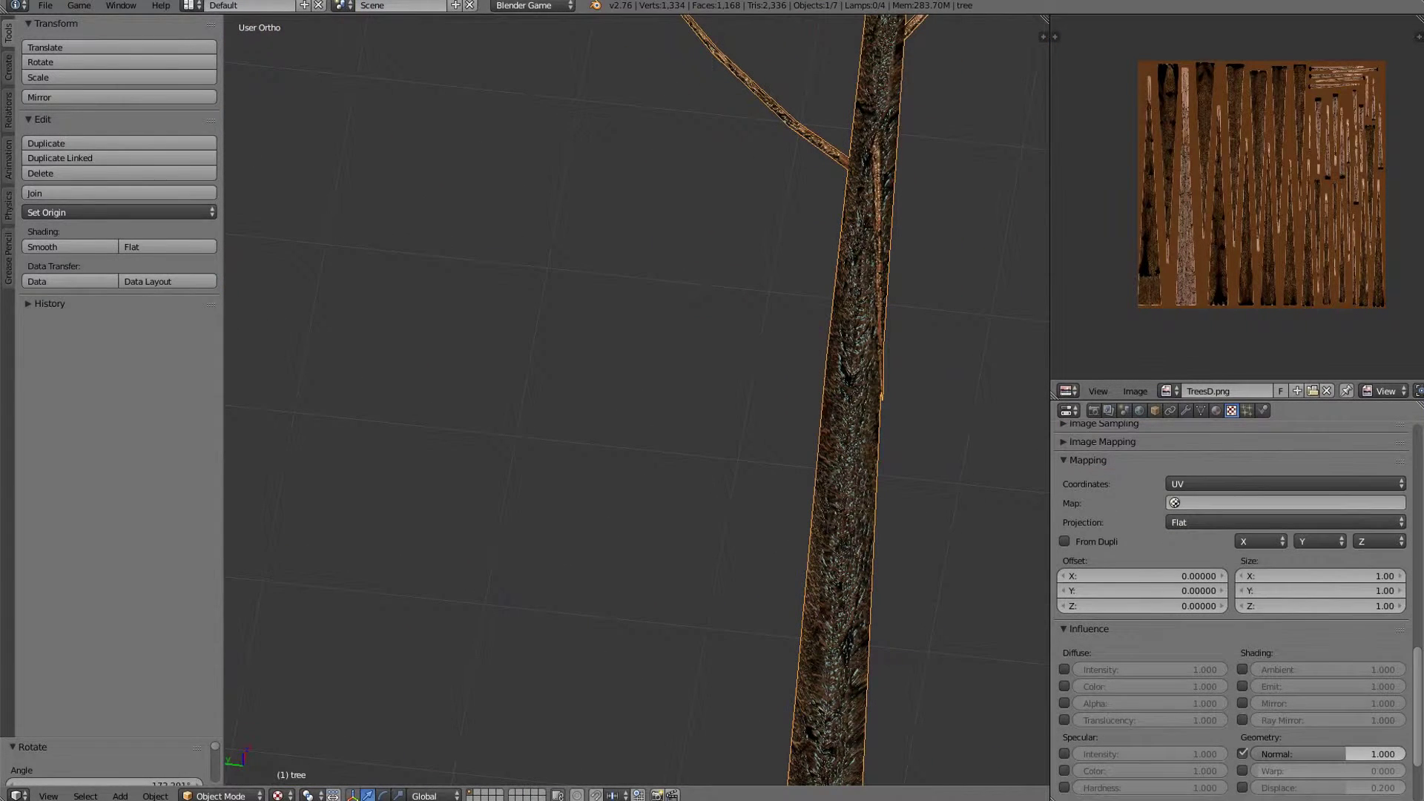
left_click(1330, 757)
type("0.8")
key("Return")
Add a texture named TreesS in the trees material's third slot and load TreesS.png into it.
scroll(1311, 738, "up", 10)
scroll(1314, 728, "up", 3)
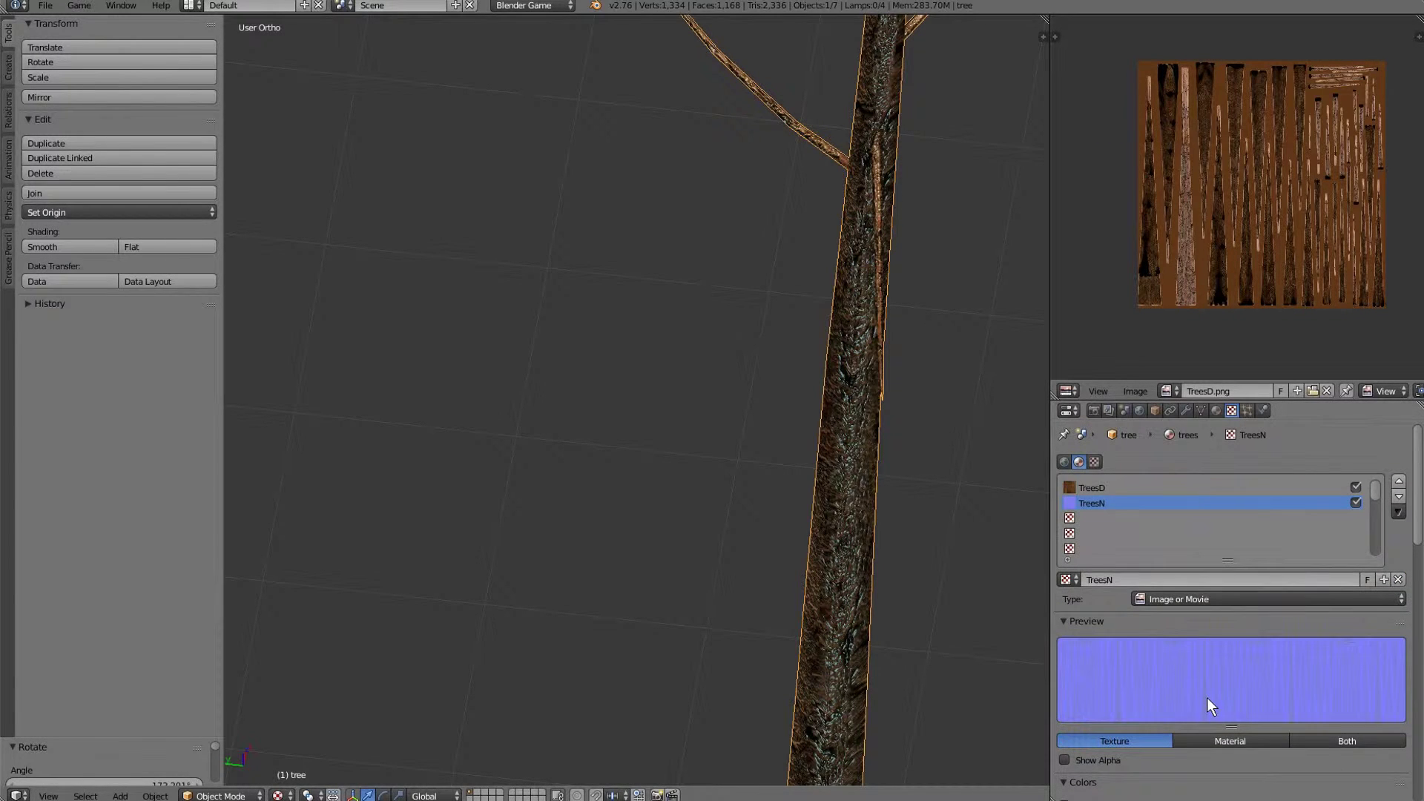
left_click(1073, 521)
left_click(1105, 582)
left_click(1106, 580)
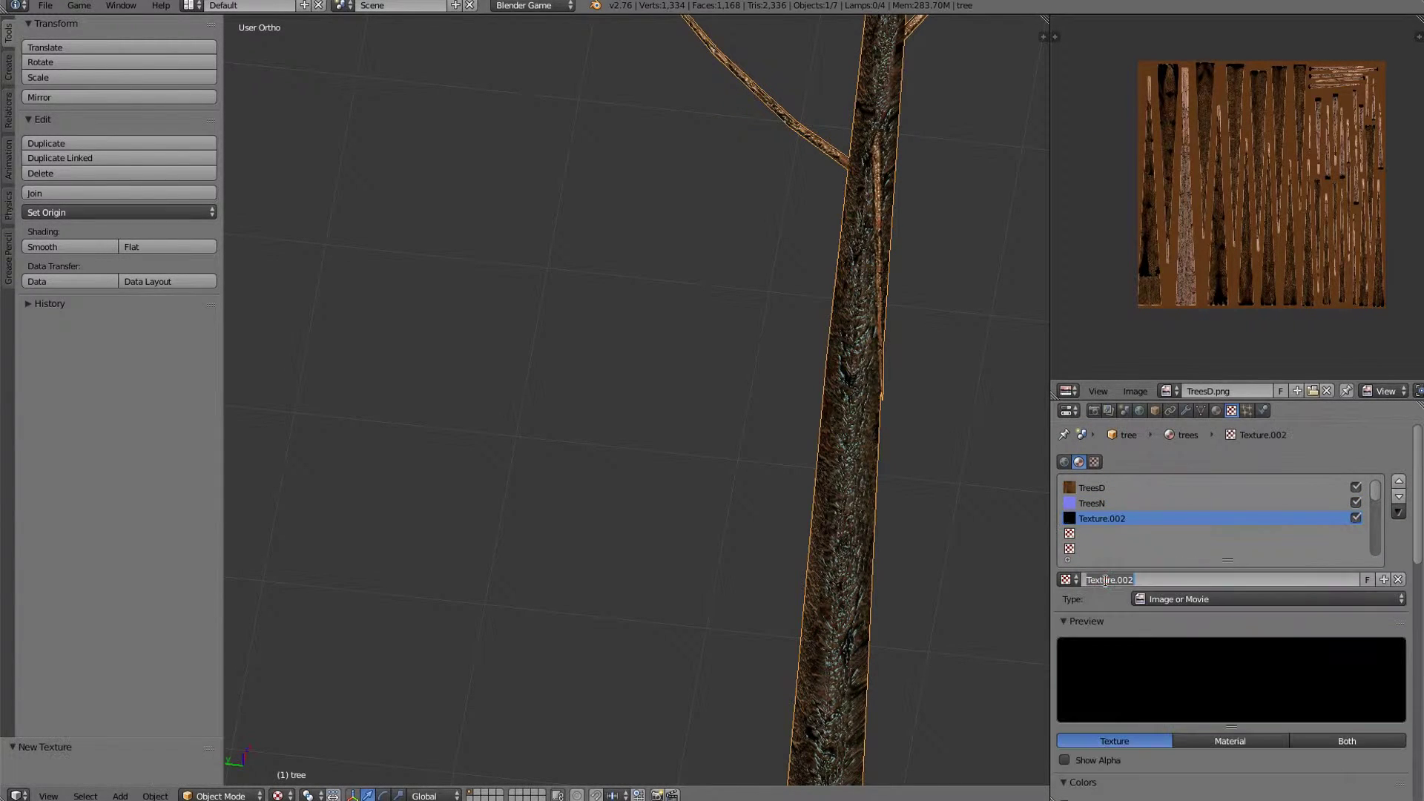
type("TreesS")
key("Return")
scroll(1252, 654, "down", 5)
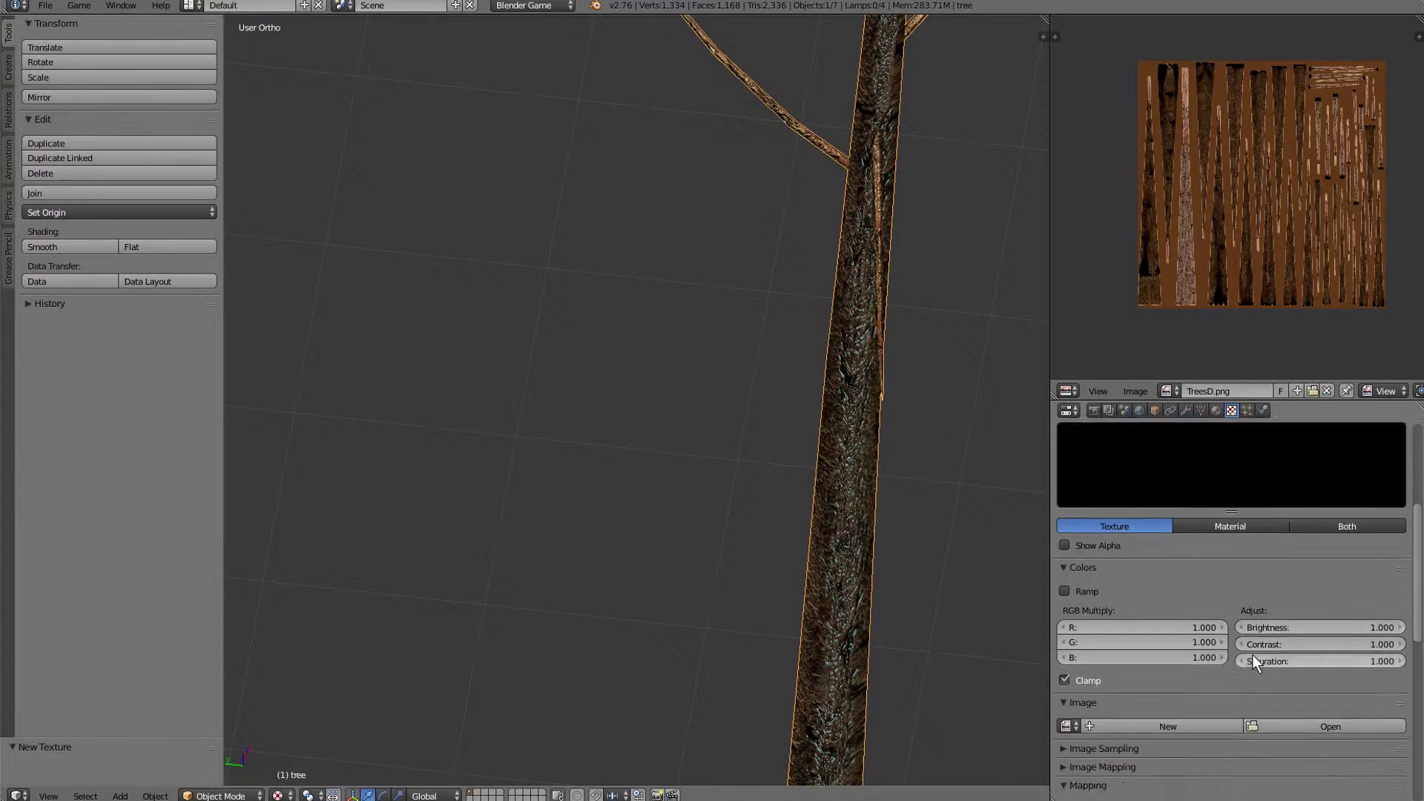
left_click(1303, 661)
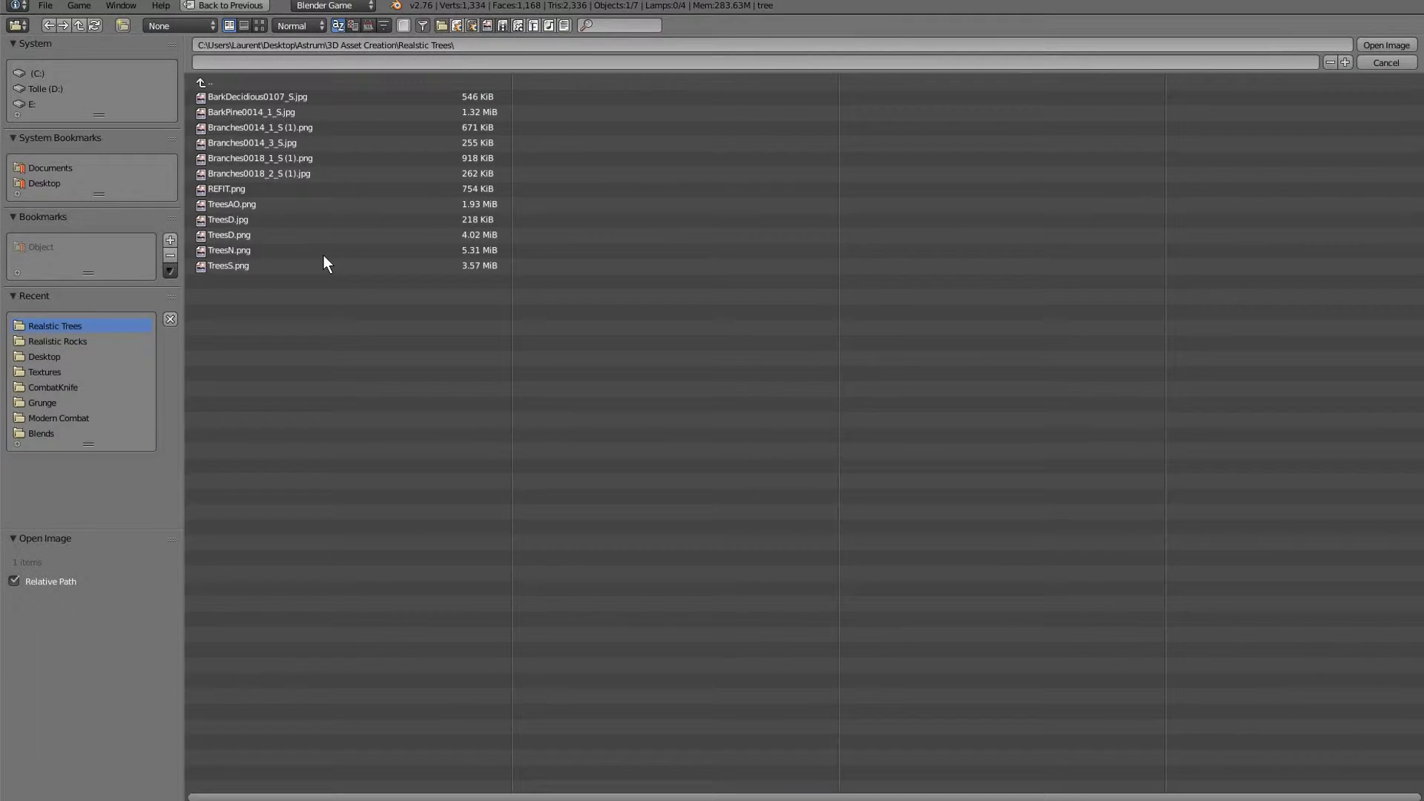
double_click(261, 267)
Make the TreesS texture influence specular intensity and specular color, and turn off its diffuse color influence.
scroll(986, 625, "up", 4)
scroll(1187, 668, "down", 10)
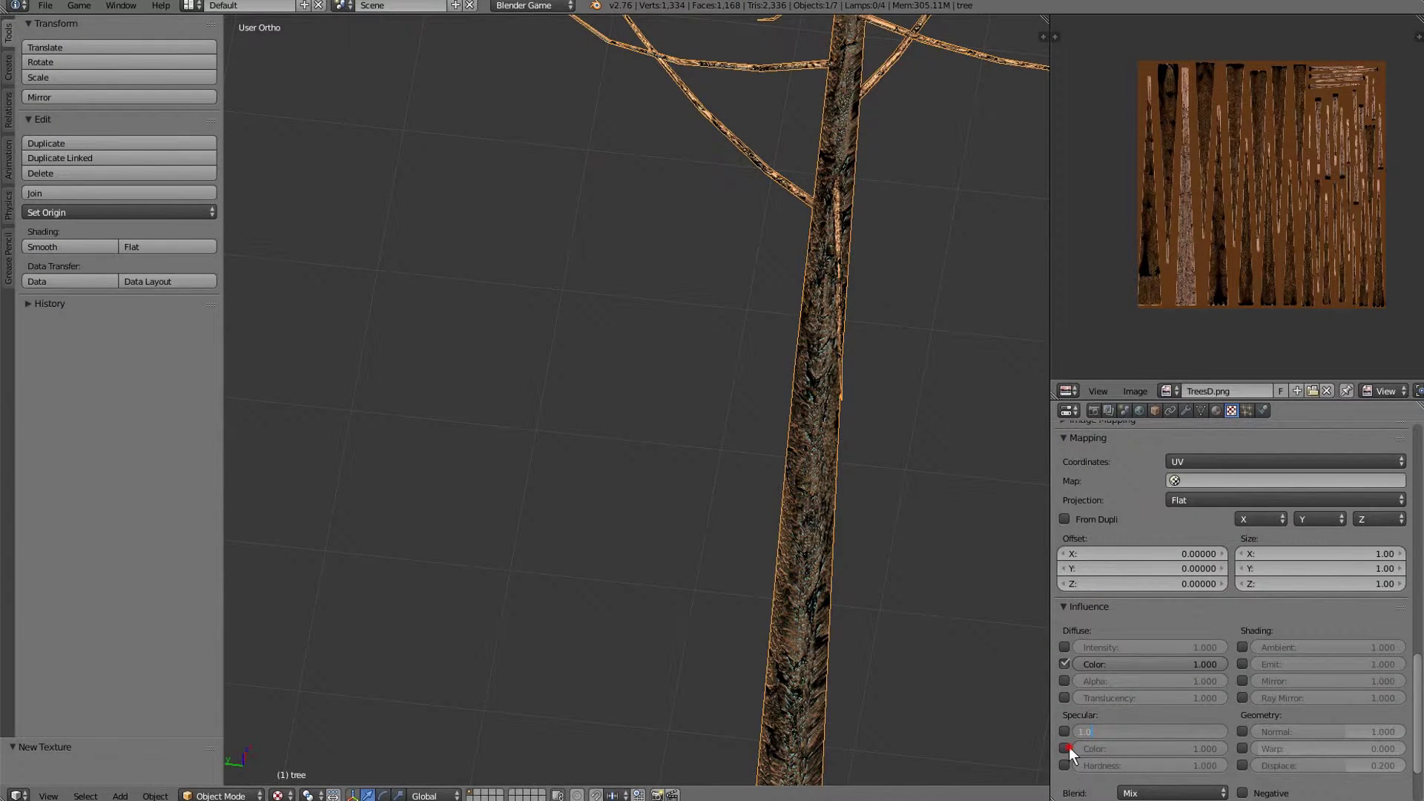
left_click(1067, 748)
left_click(1064, 732)
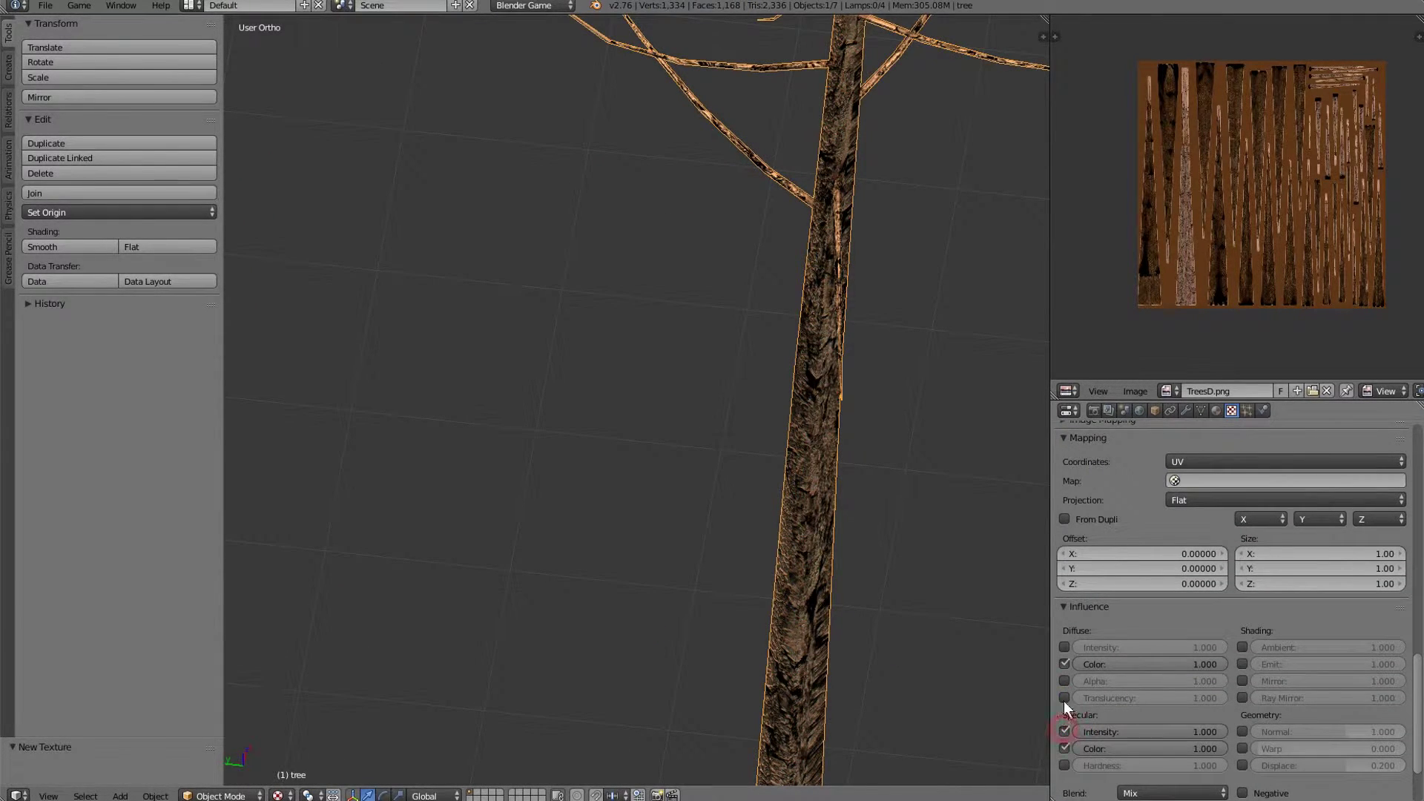
left_click(1065, 665)
left_click(1146, 731)
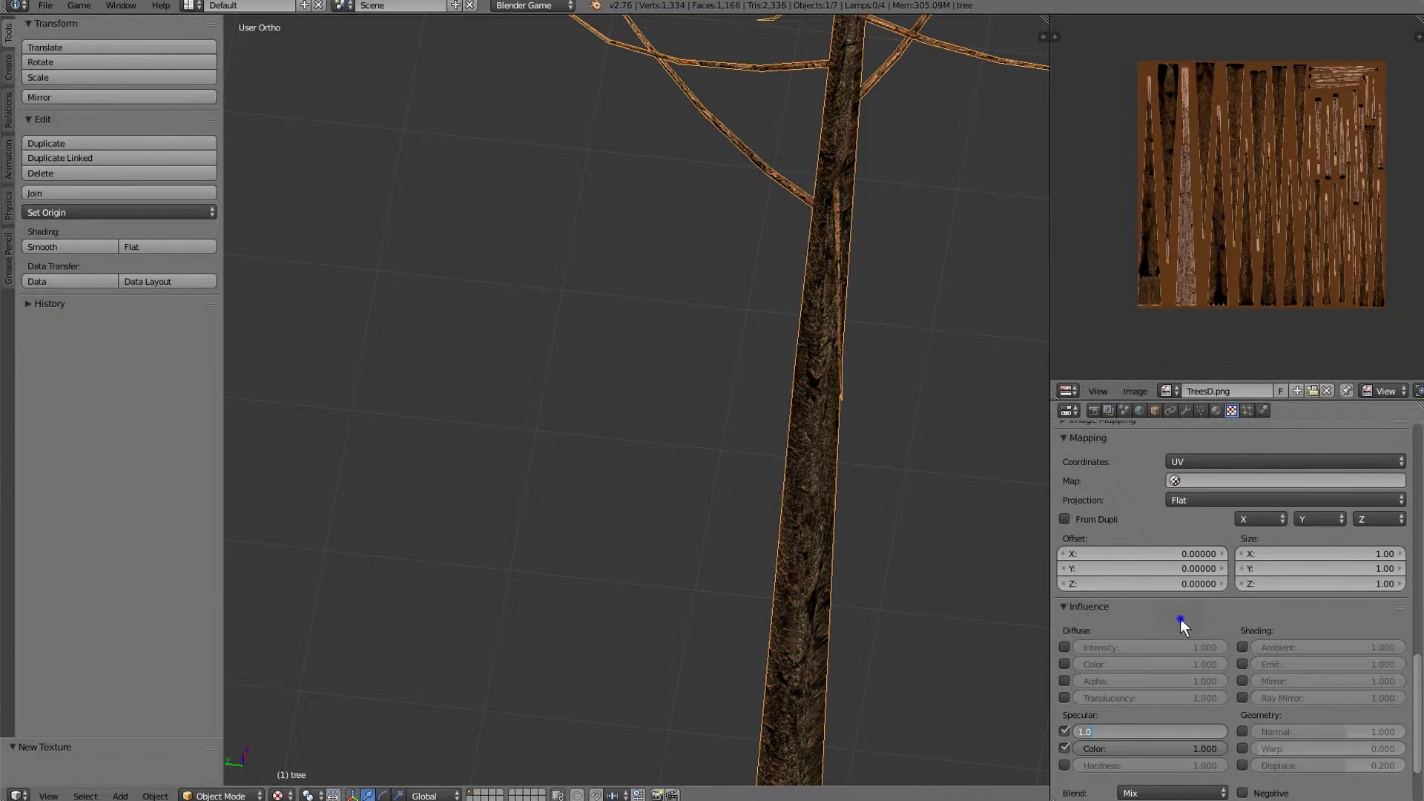
Set the TreesN texture's normal influence to 0.5.
scroll(1181, 619, "up", 15)
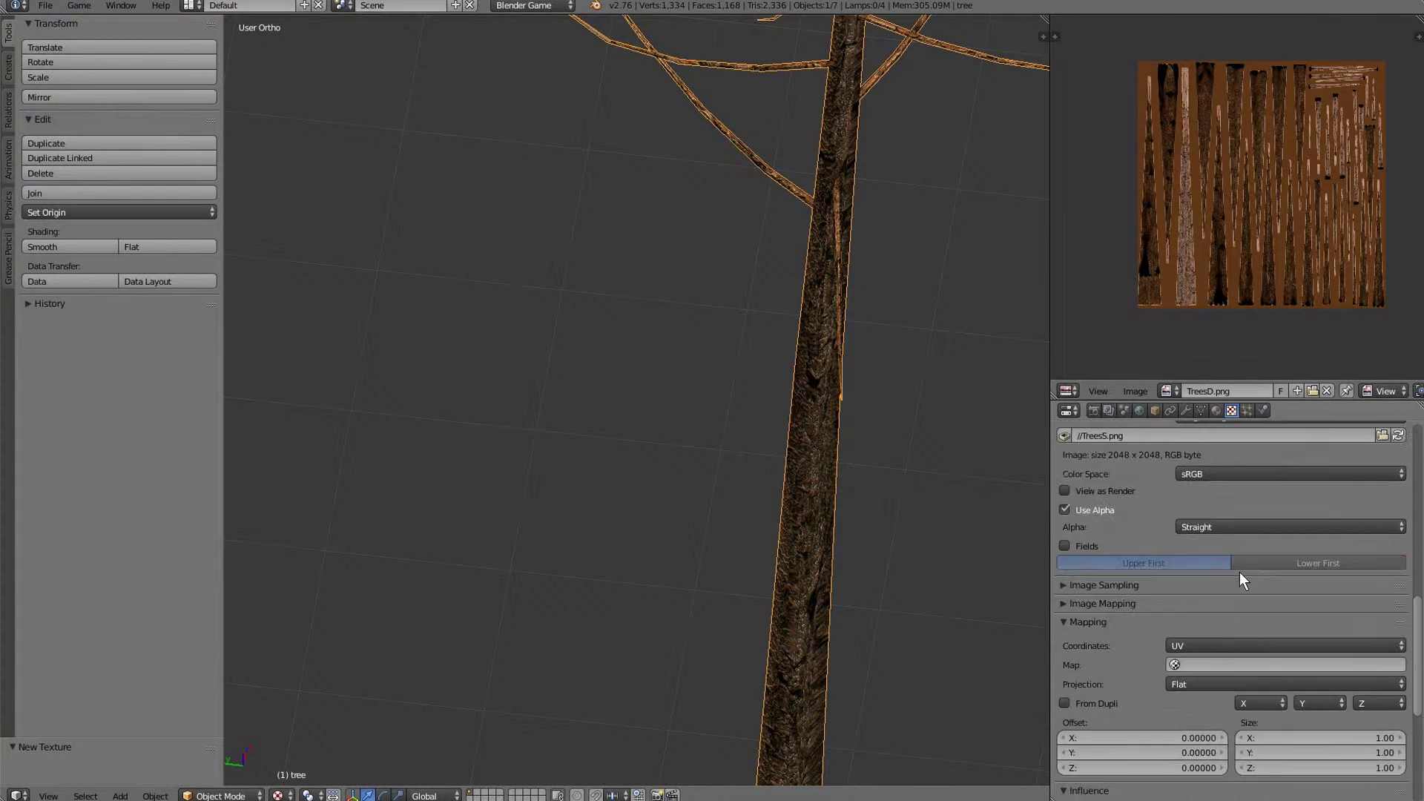
scroll(670, 591, "down", 6)
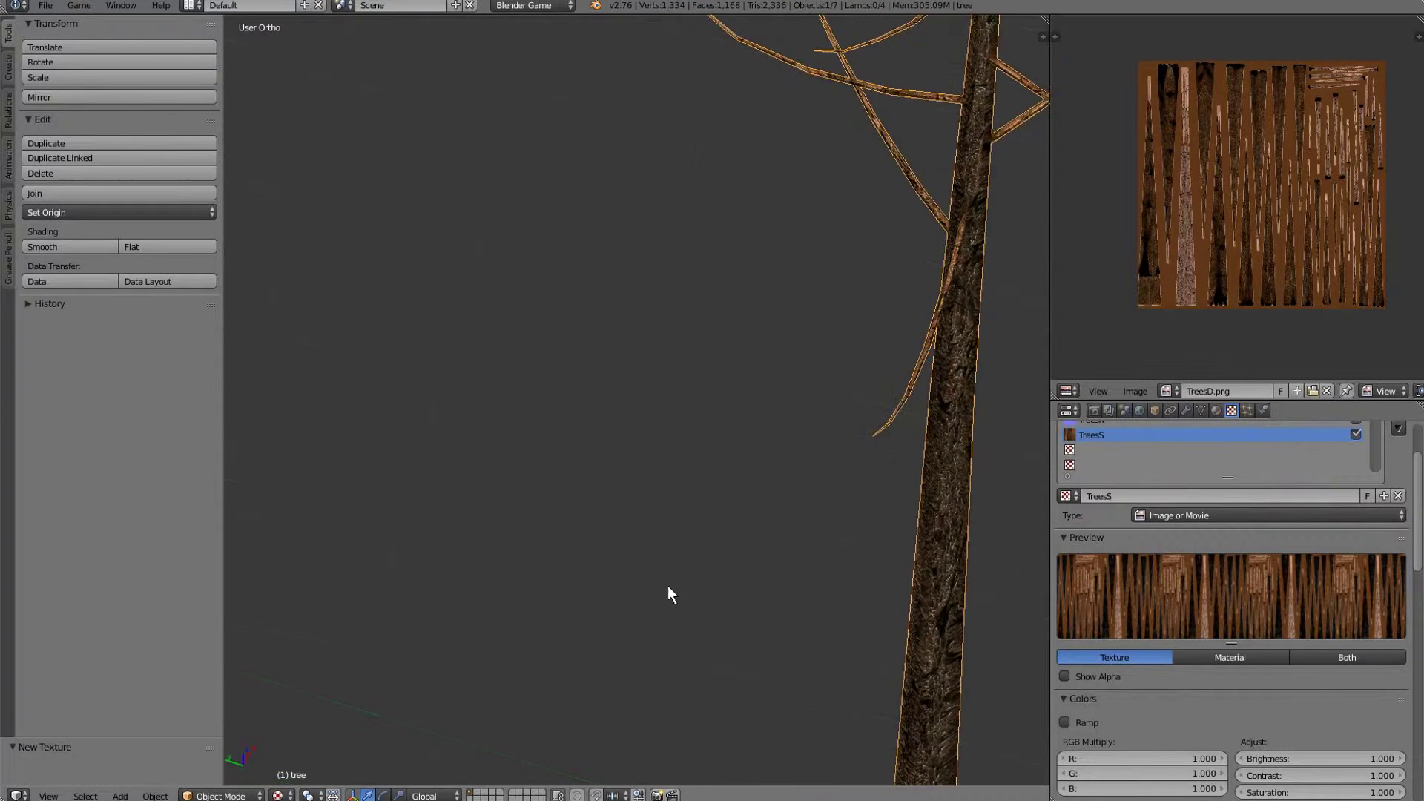
scroll(1111, 531, "up", 2)
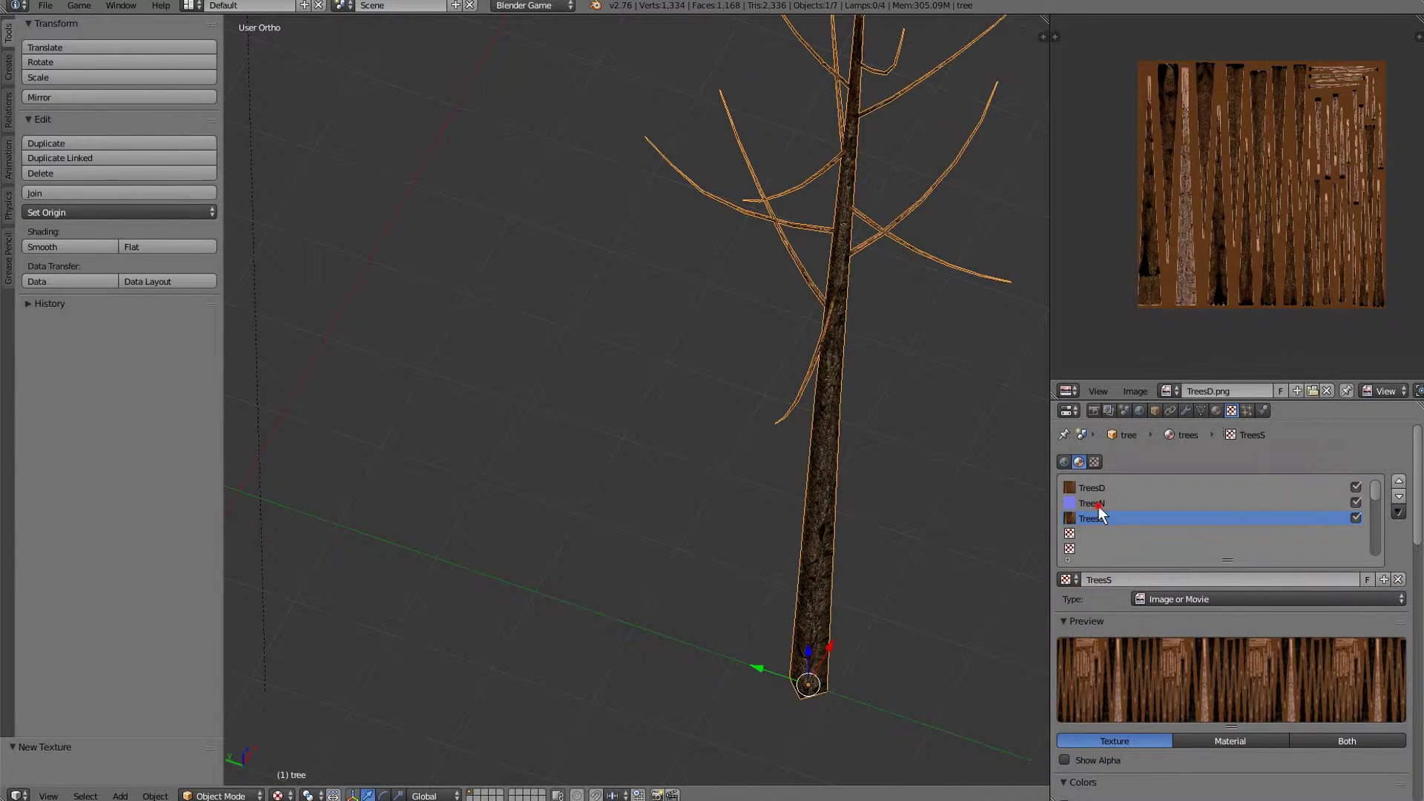
left_click(1098, 506)
scroll(1199, 600, "down", 13)
scroll(1282, 738, "down", 9)
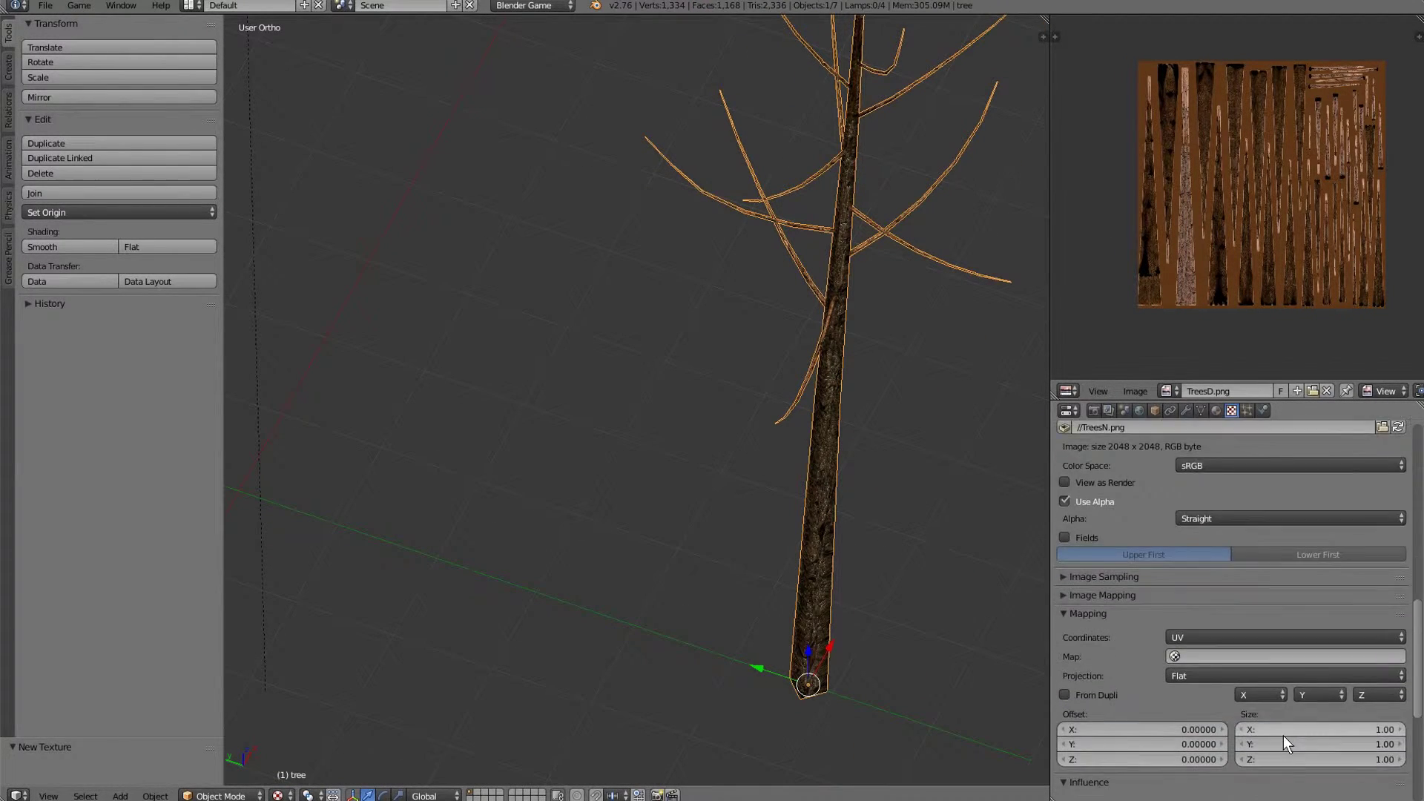
left_click(1317, 755)
key("BackSpace")
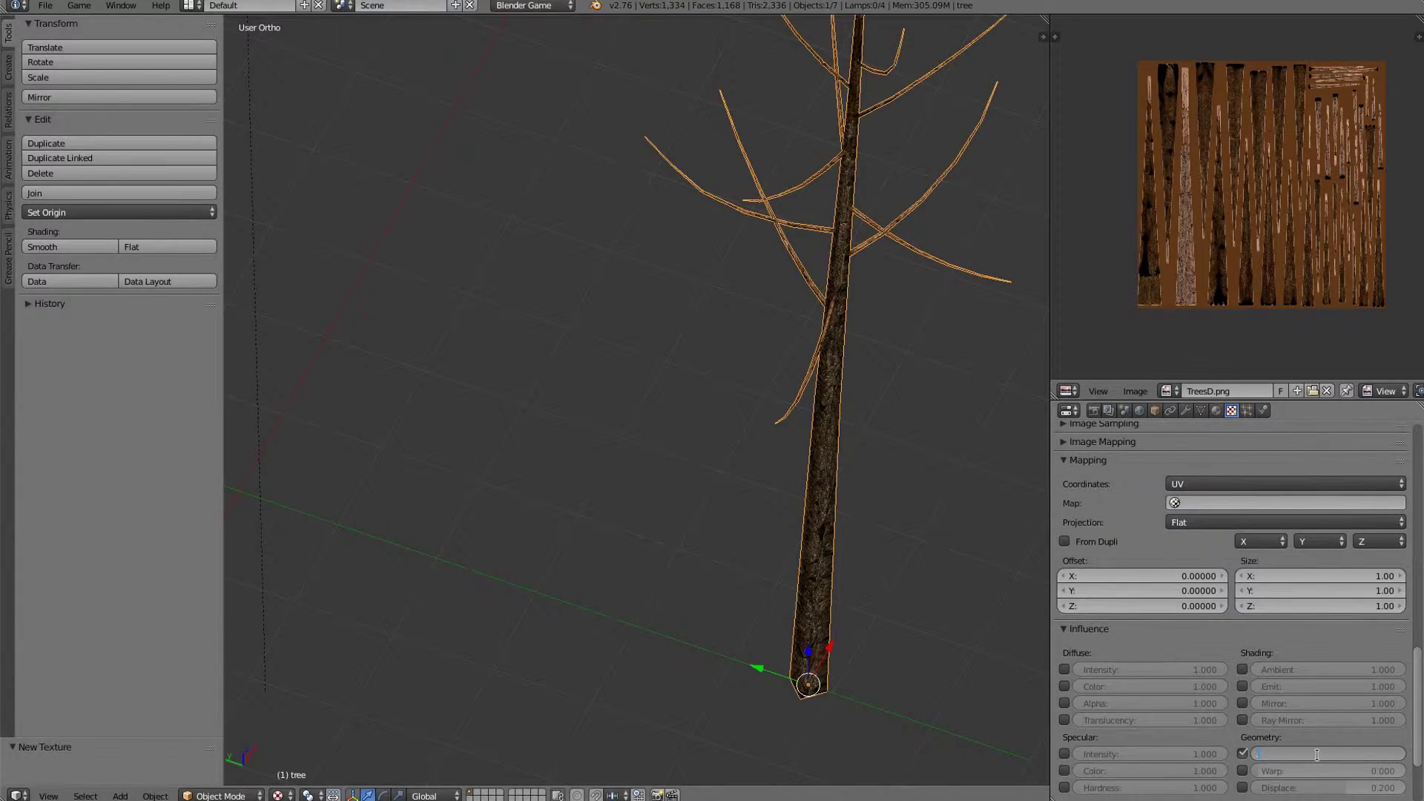
type(".5")
key("Return")
Fly around both trees to examine how the bark shading looks on the trunks and branches up close.
key("shift+f")
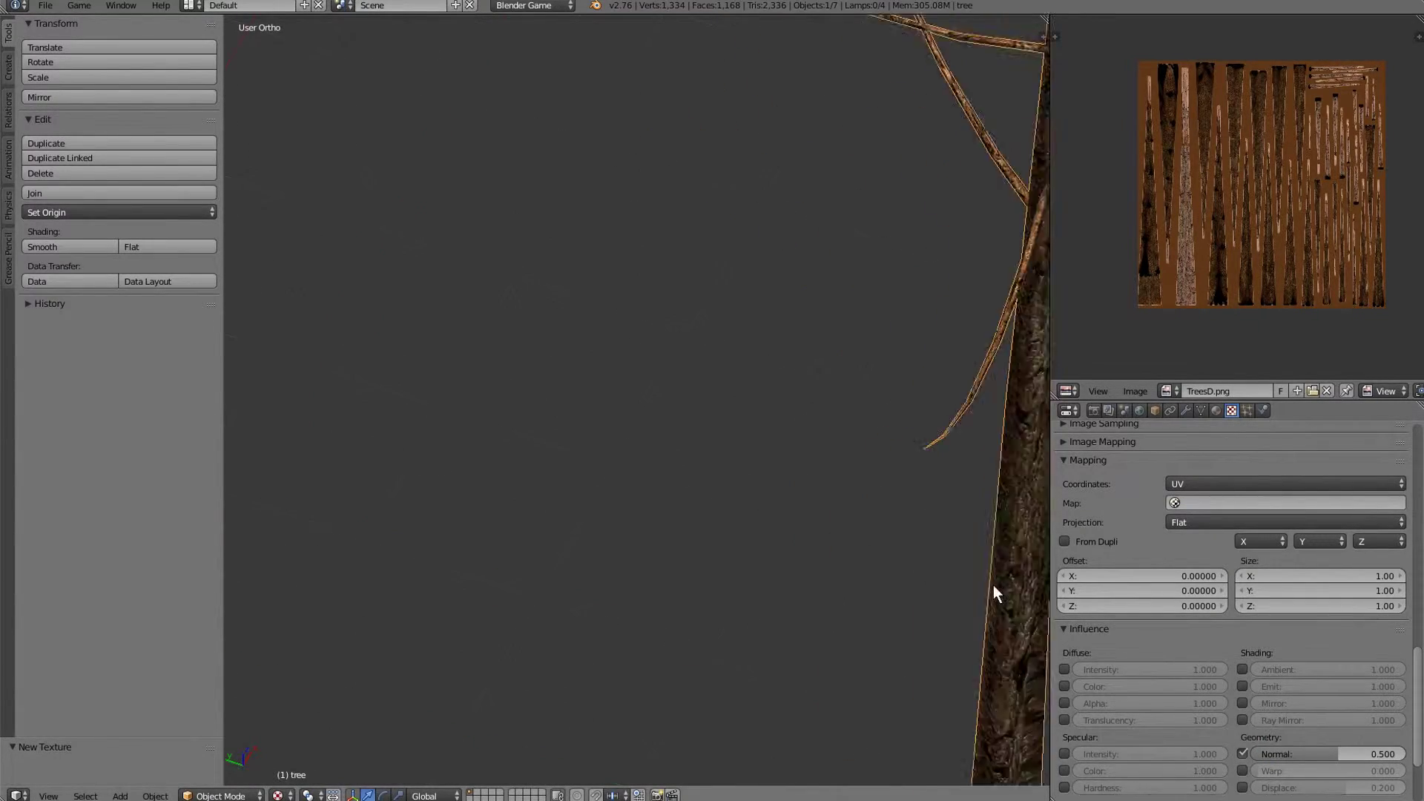
key("w")
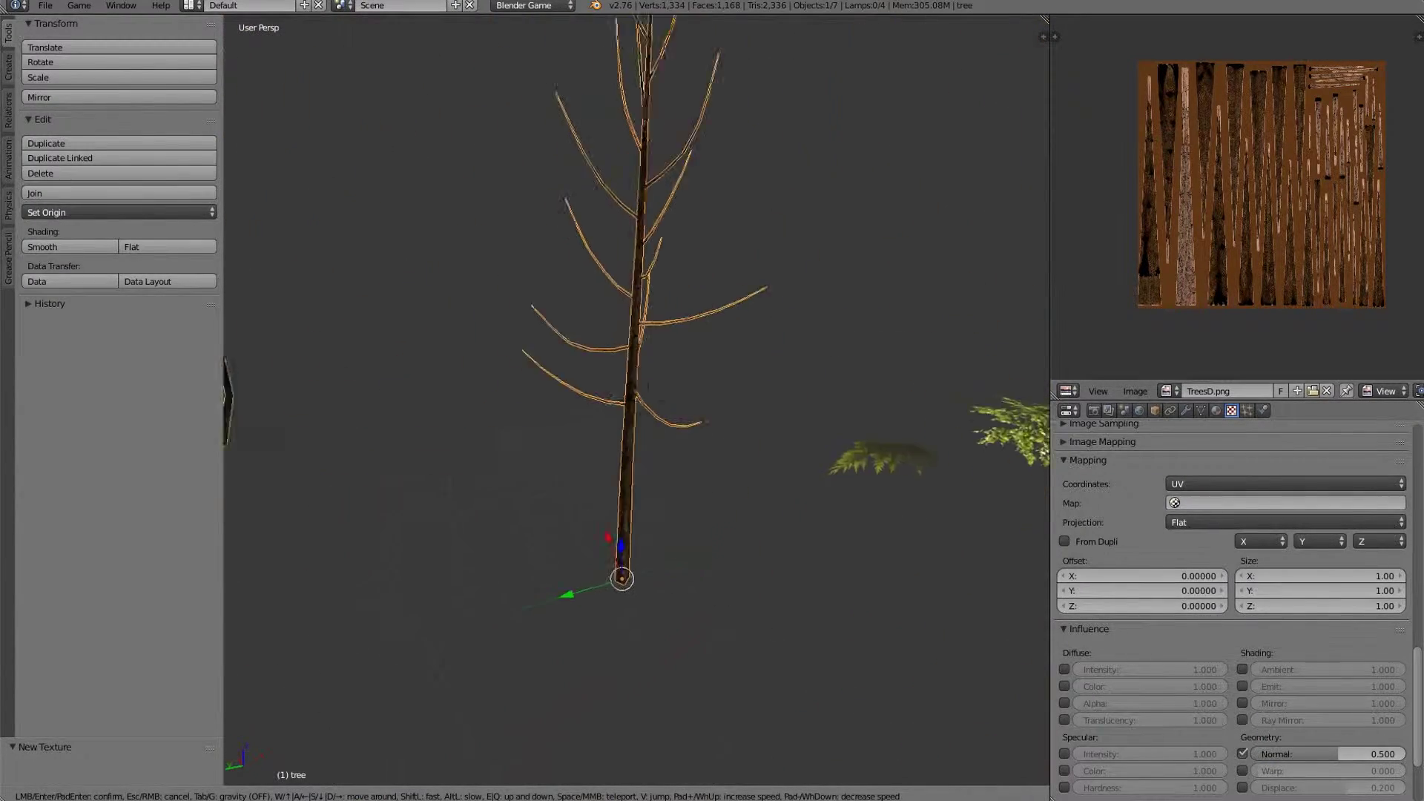
key("w")
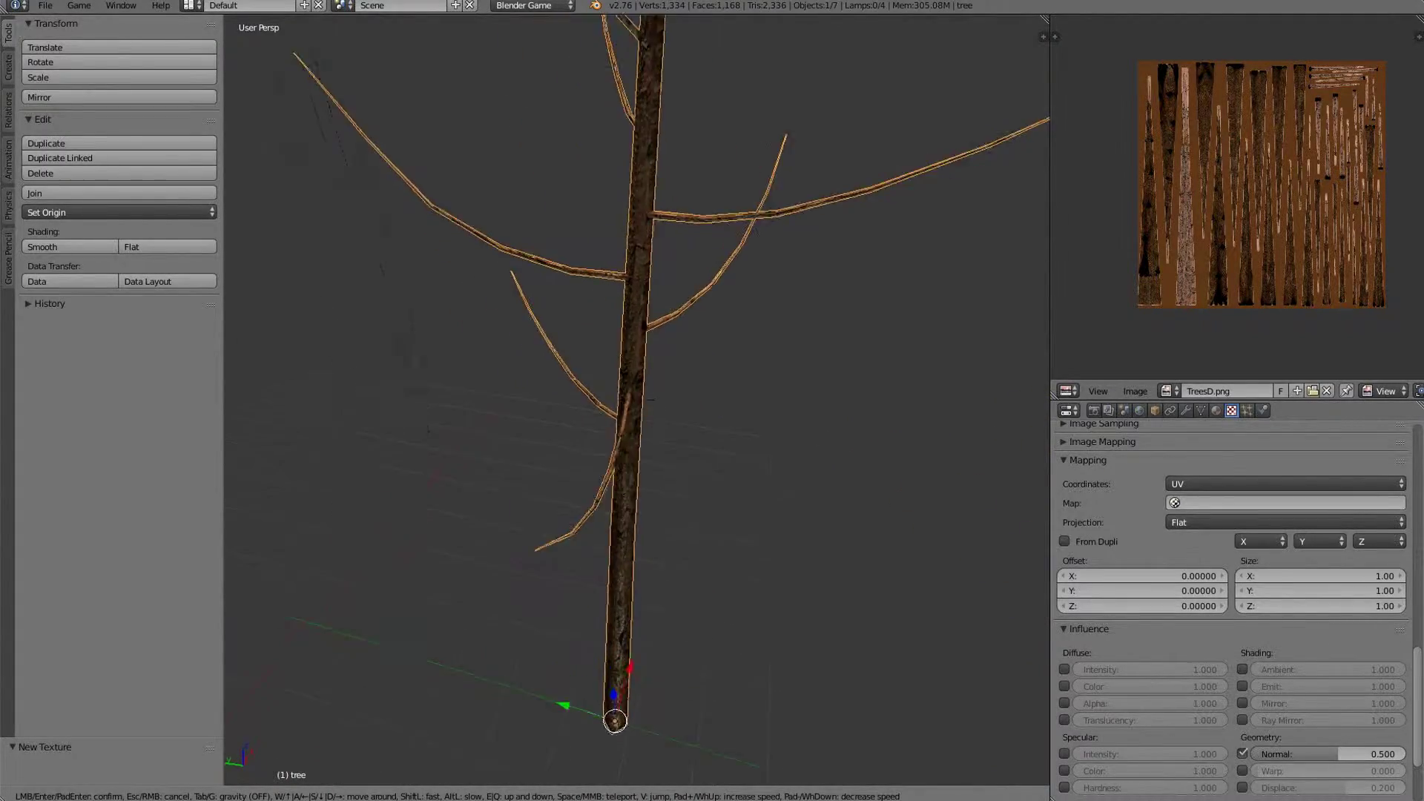
key("w")
key("a")
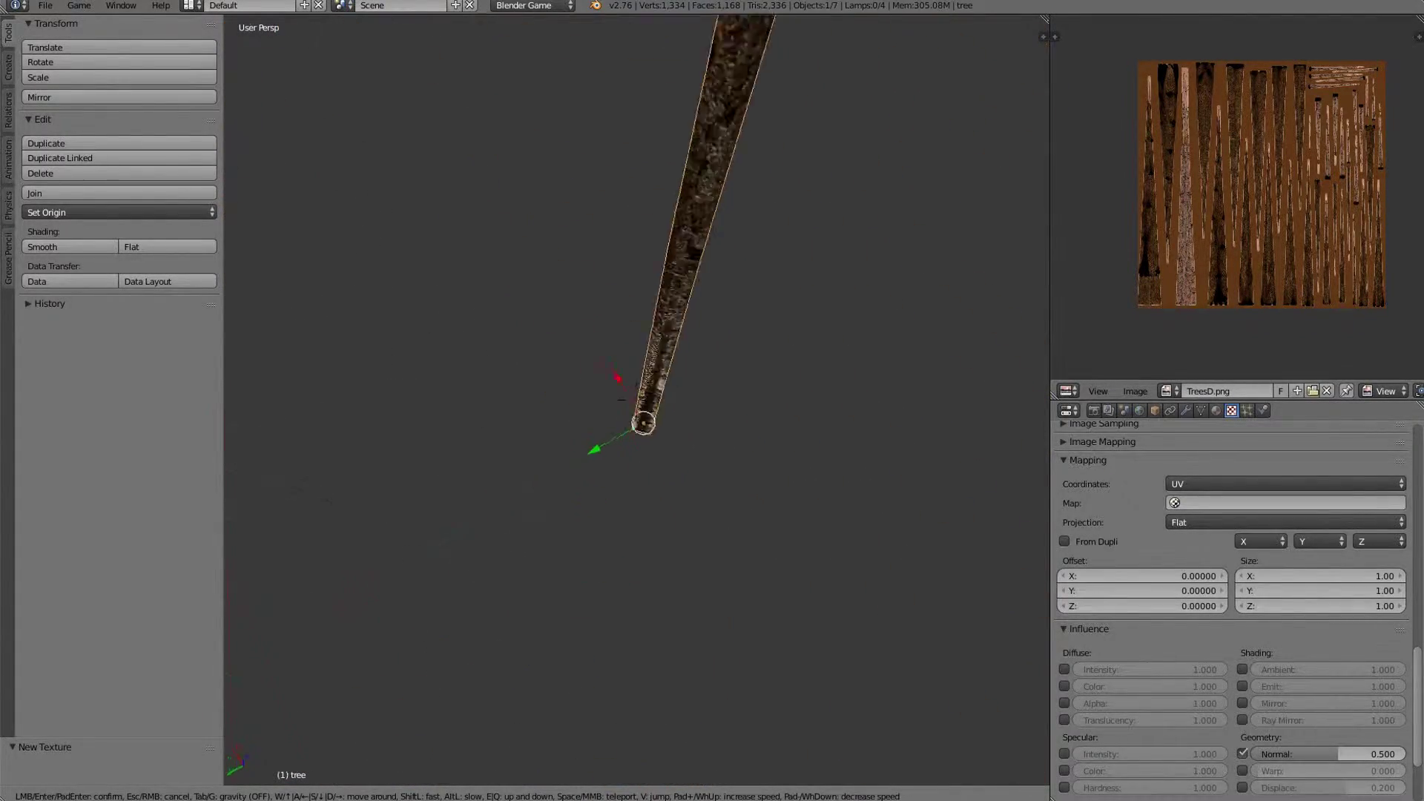
key("a")
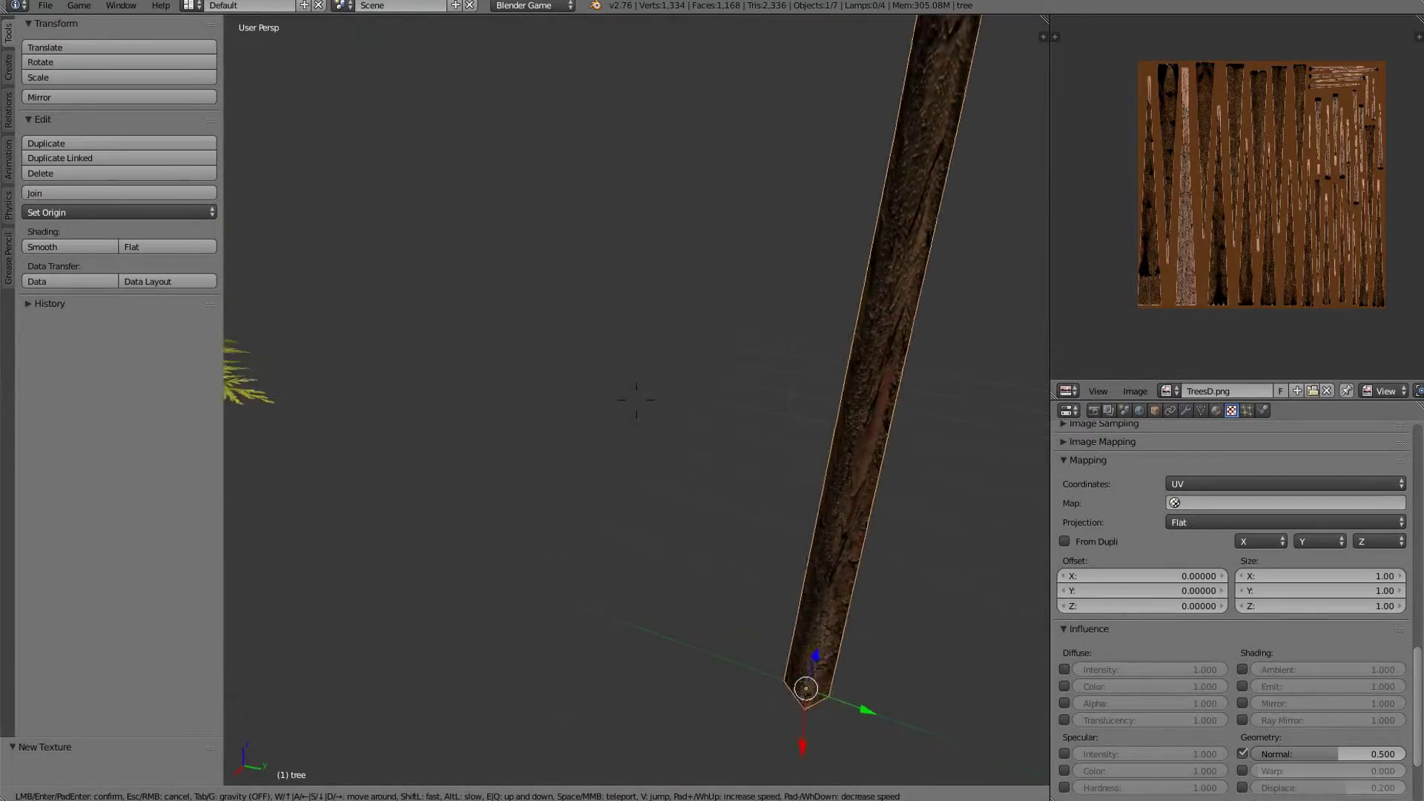
key("s")
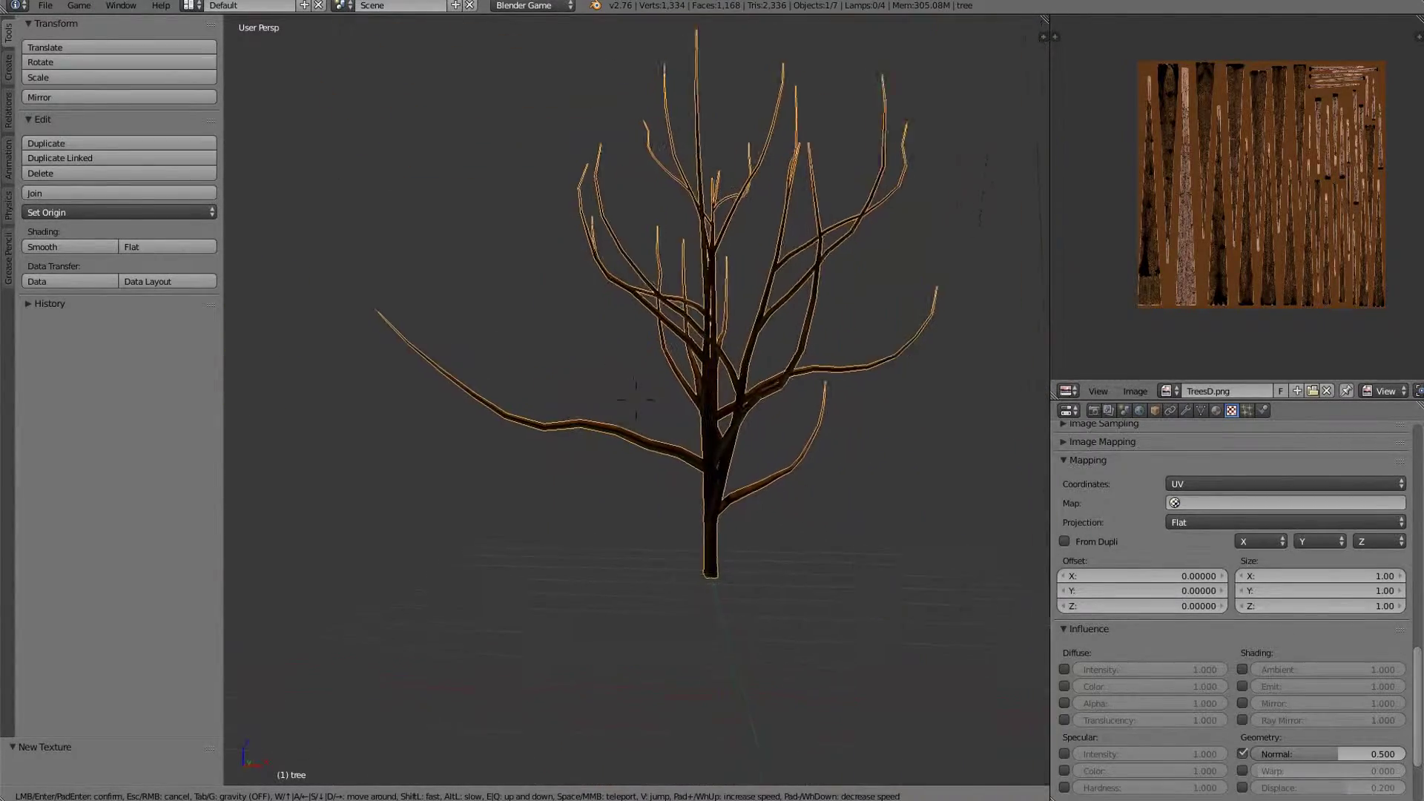
key("w")
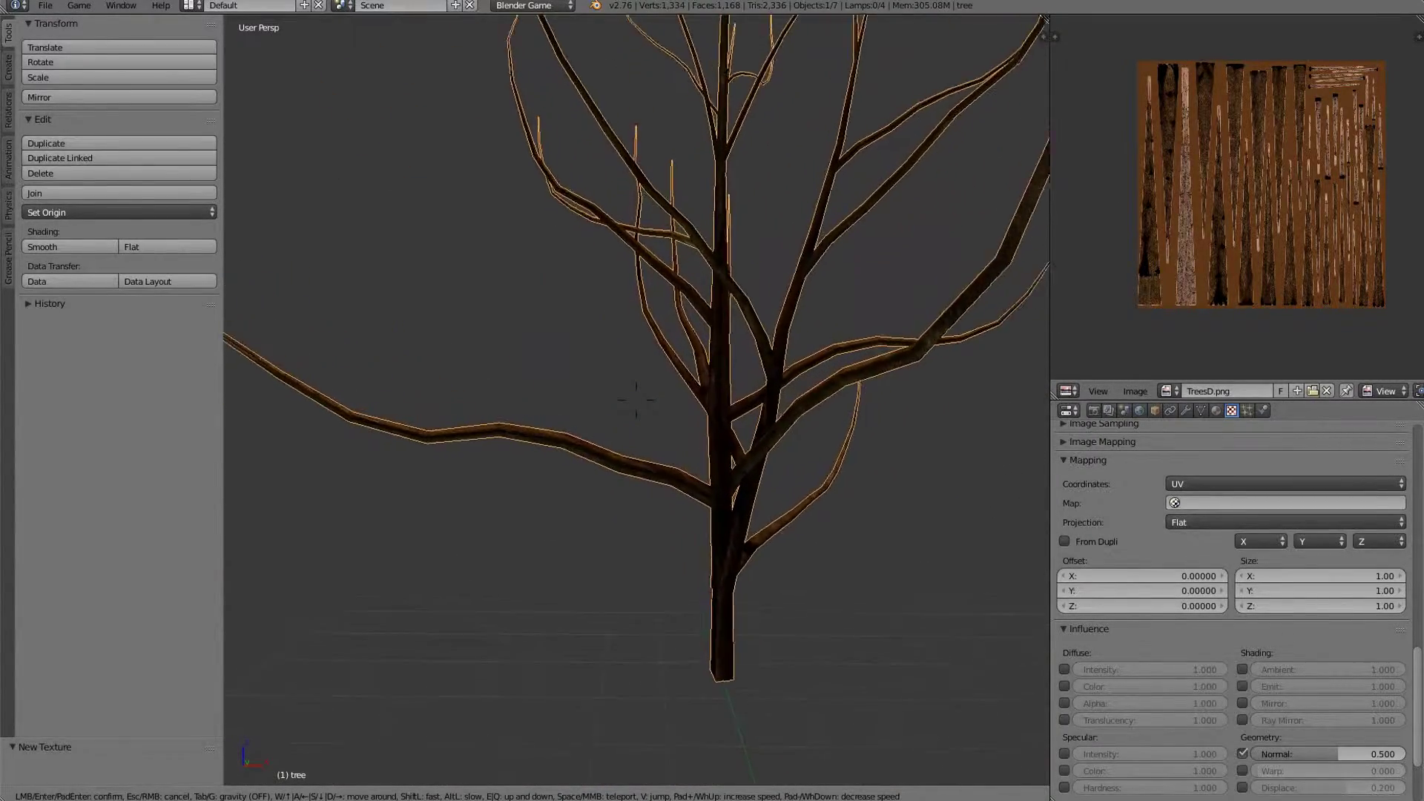
key("w")
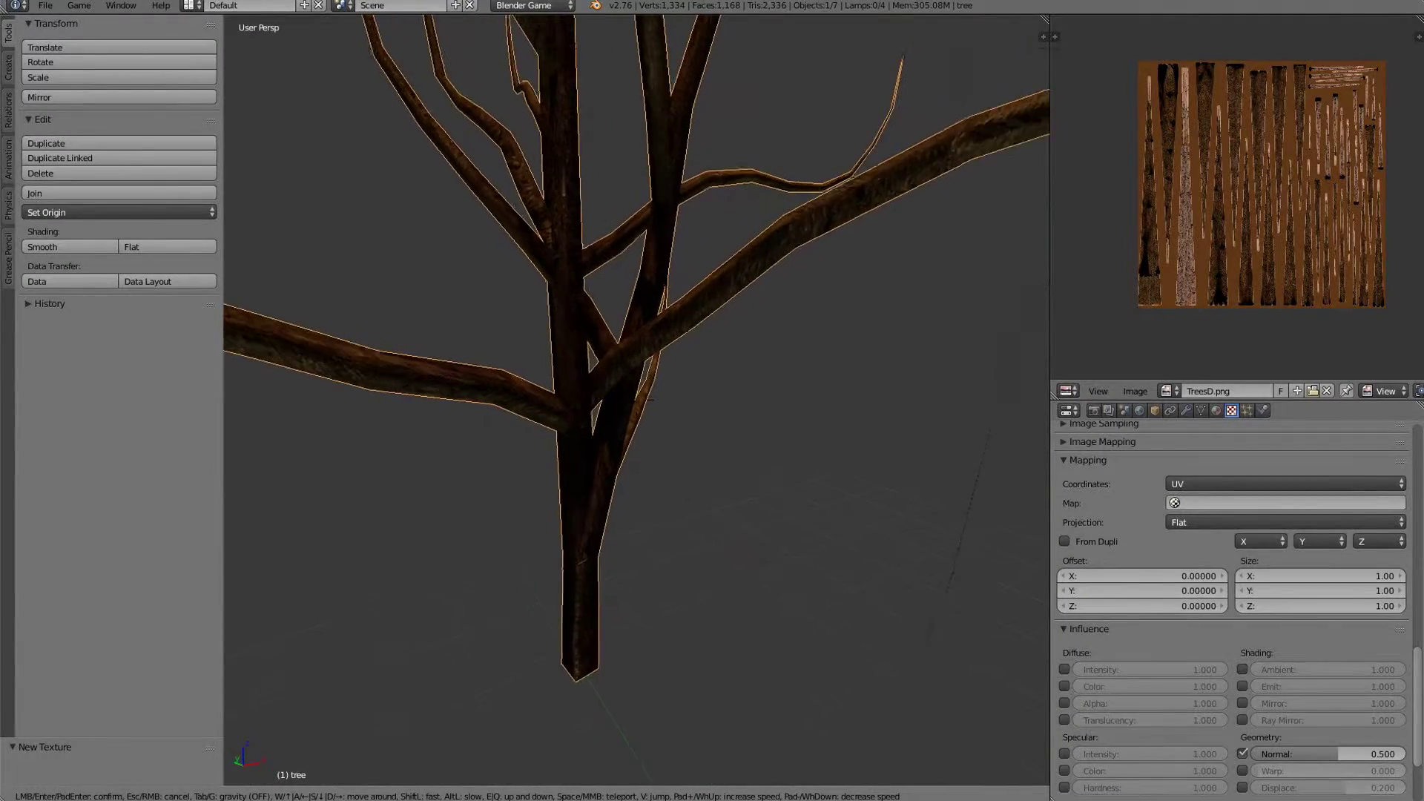
key("s")
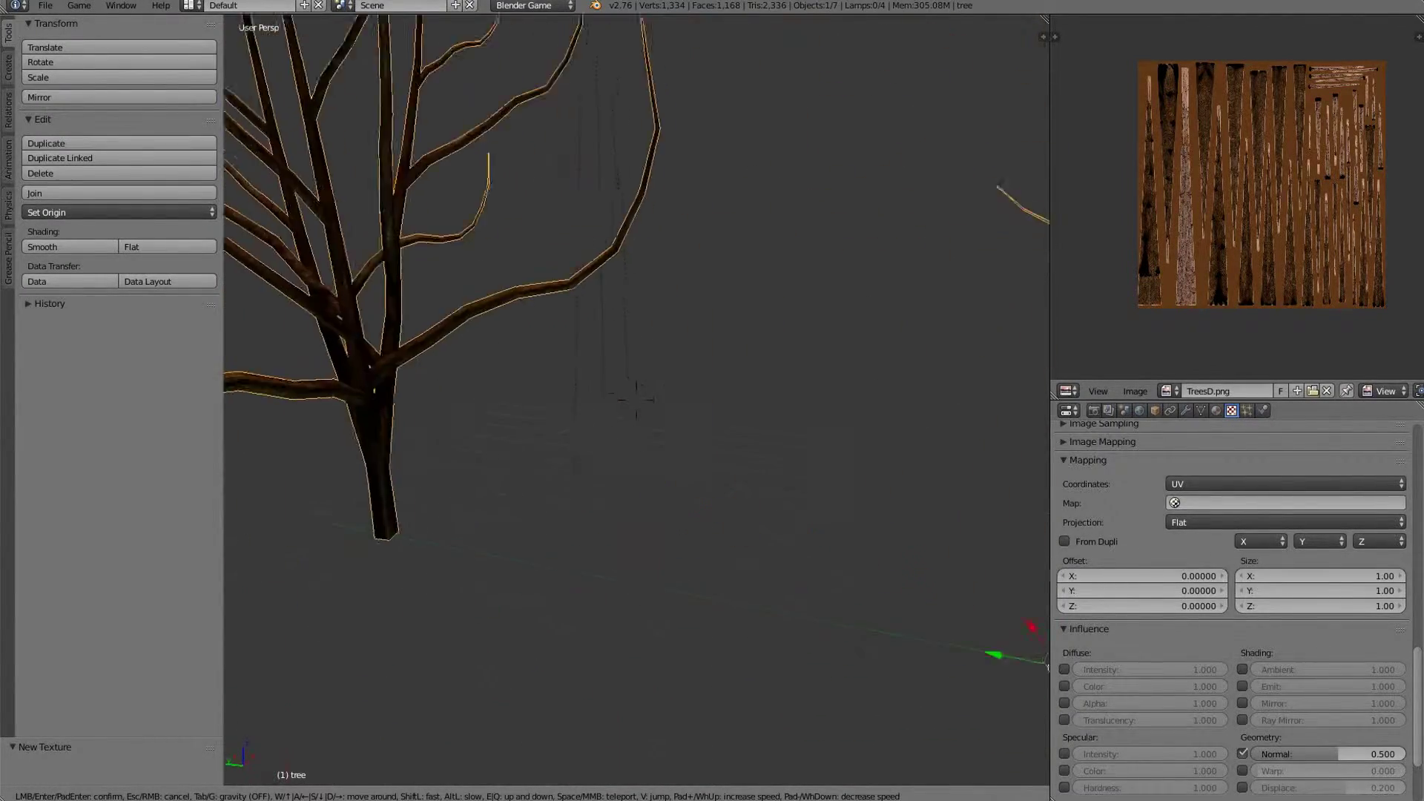
key("Return")
Assign the existing refl texture to the trees material's fourth slot and change its type to Image or Movie.
scroll(1172, 577, "up", 10)
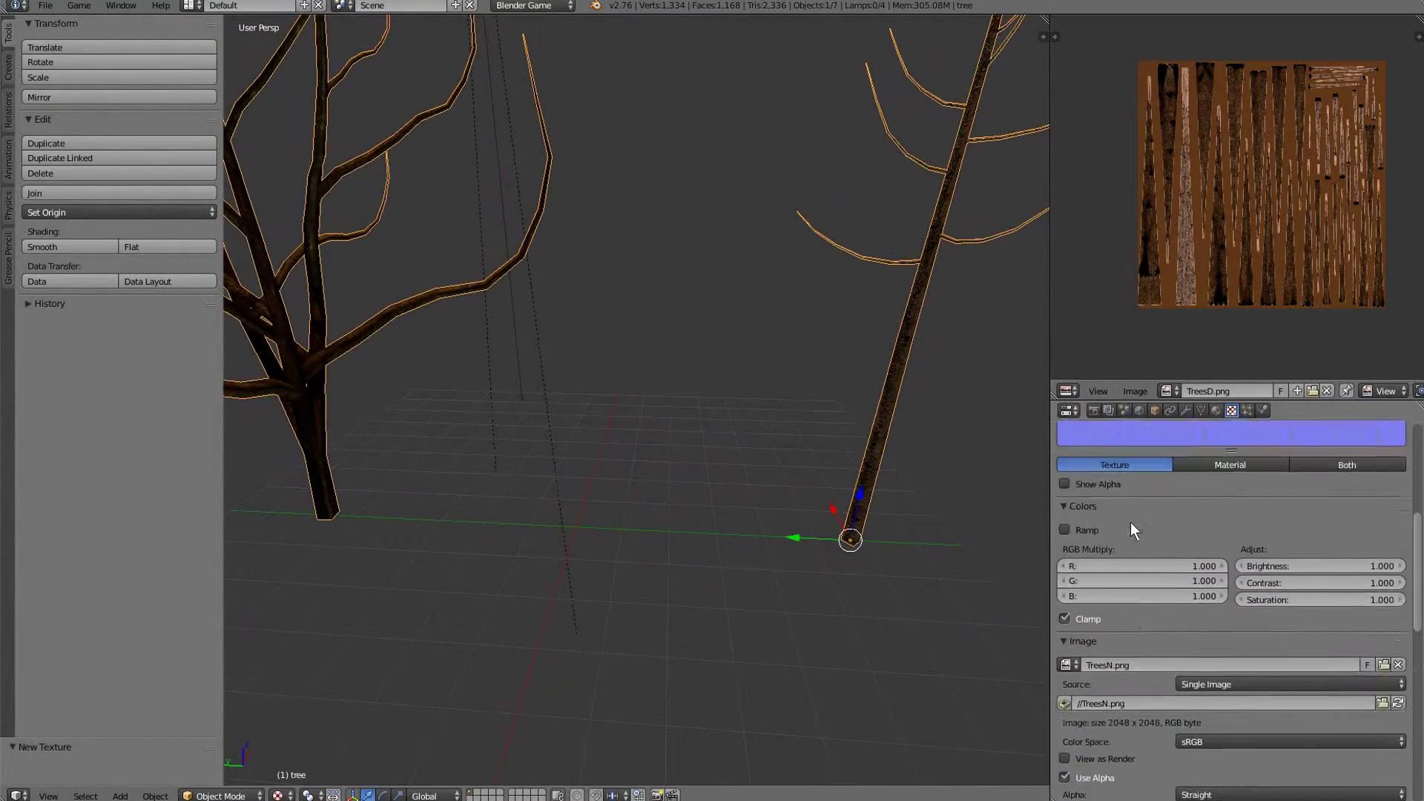
left_click(1113, 471)
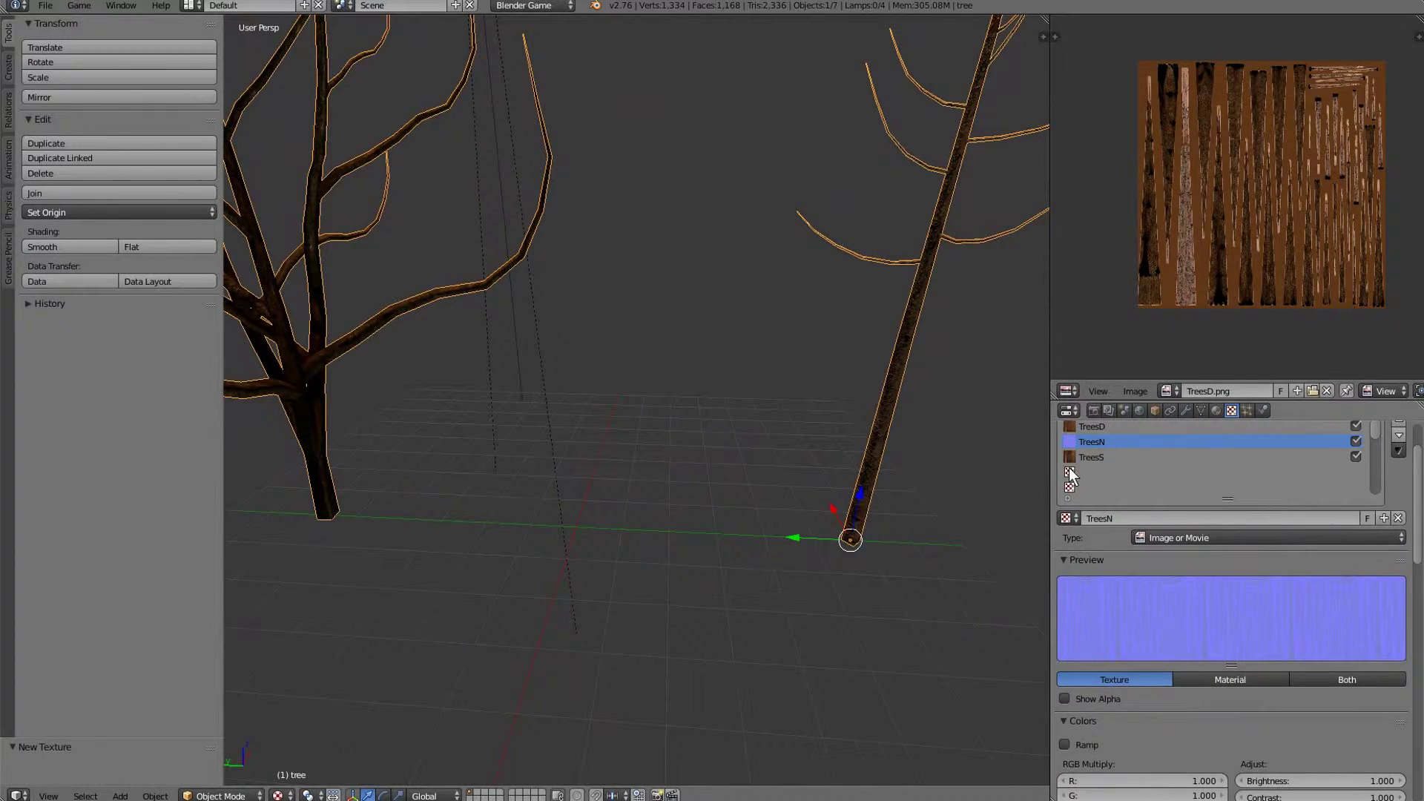
left_click(1069, 518)
left_click(1101, 575)
scroll(1217, 622, "down", 3)
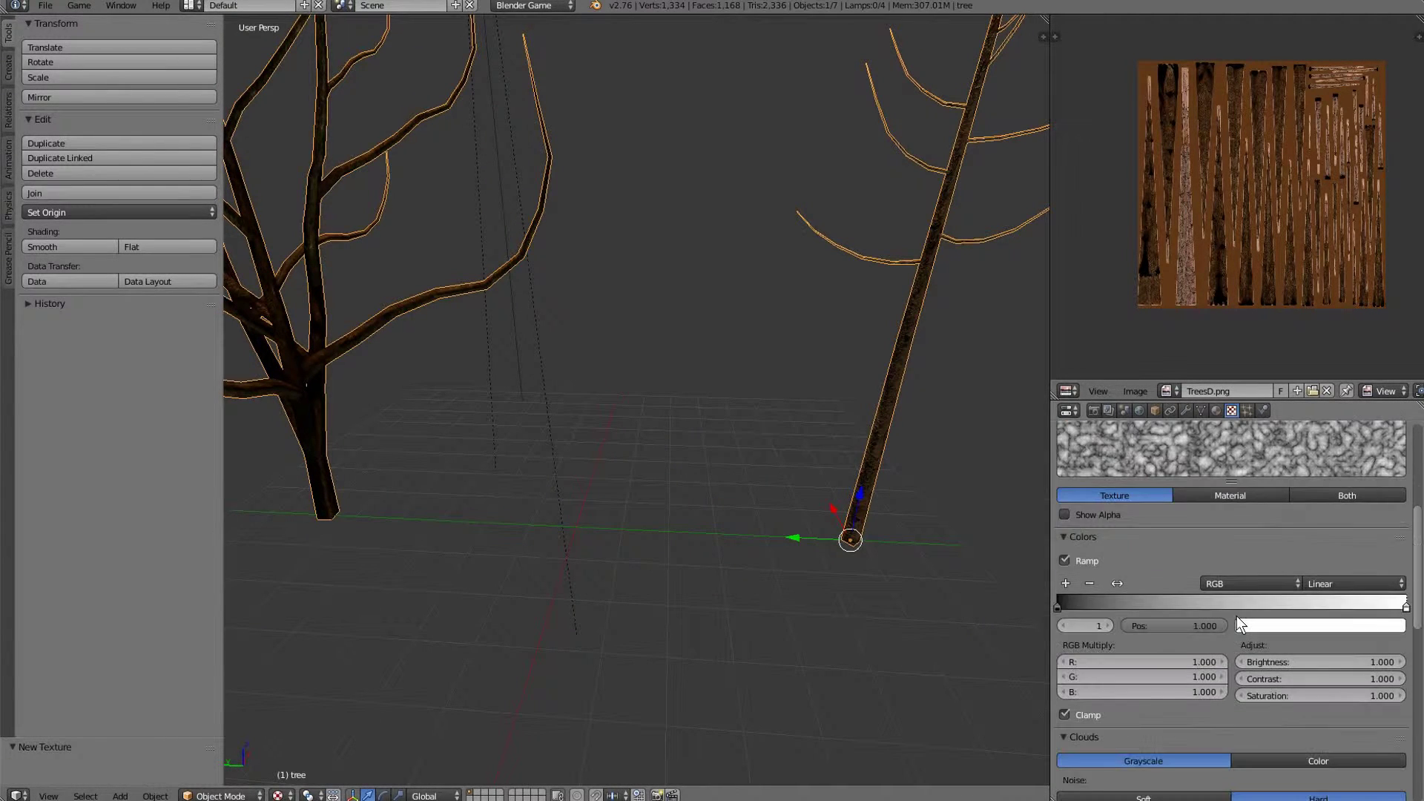
scroll(1265, 561, "up", 3)
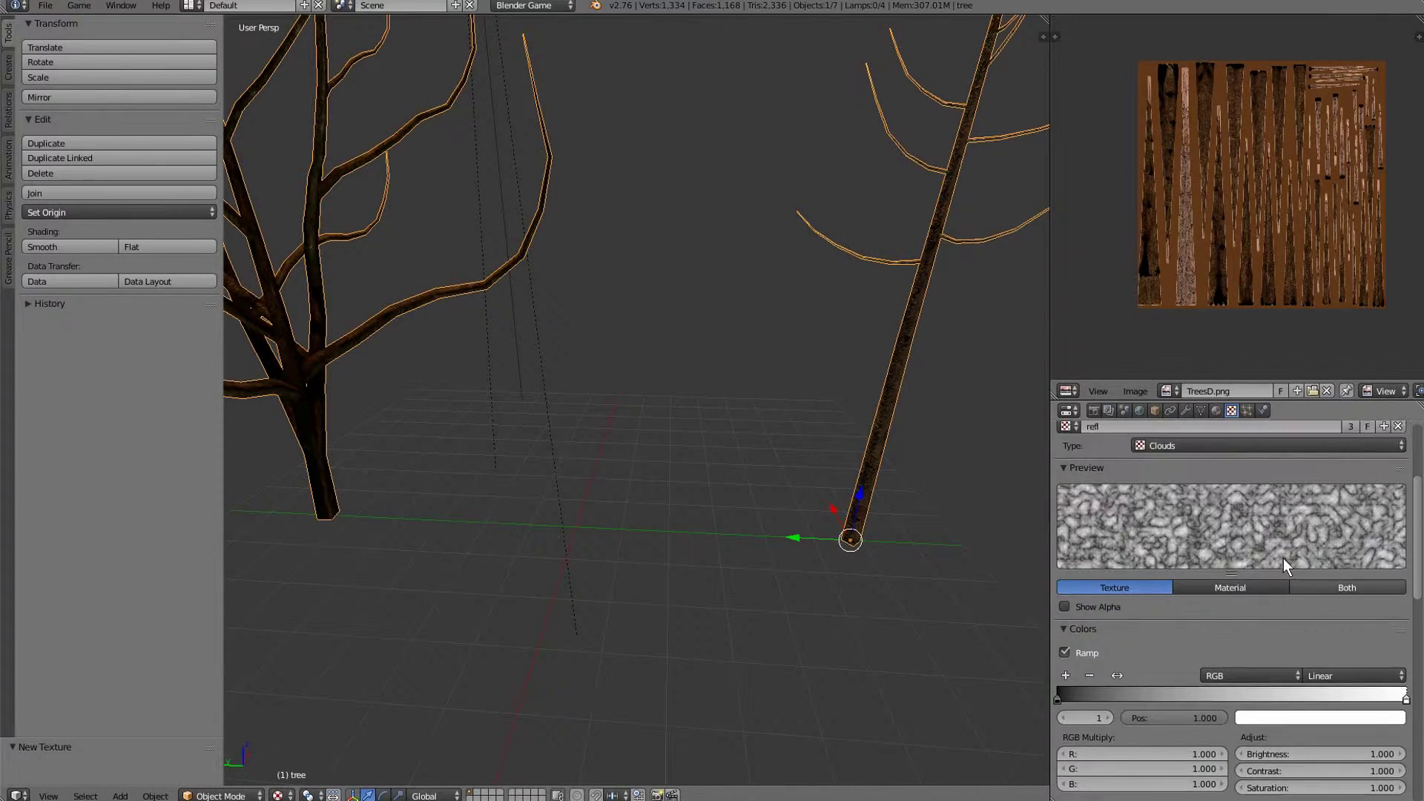
left_click(1209, 446)
left_click(1180, 343)
scroll(1333, 611, "down", 5)
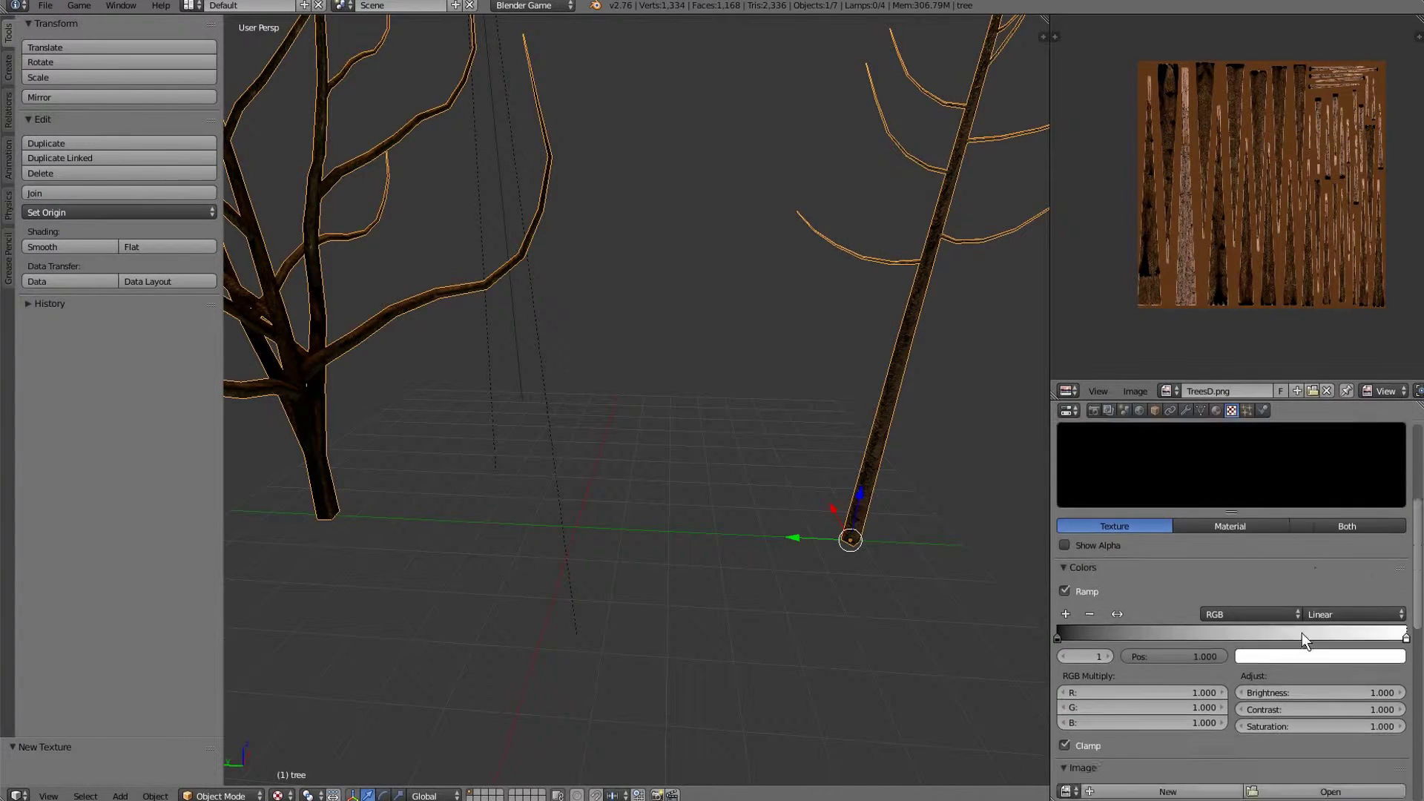
Load REFIT.png as the image of the refl texture.
scroll(1266, 620, "up", 1)
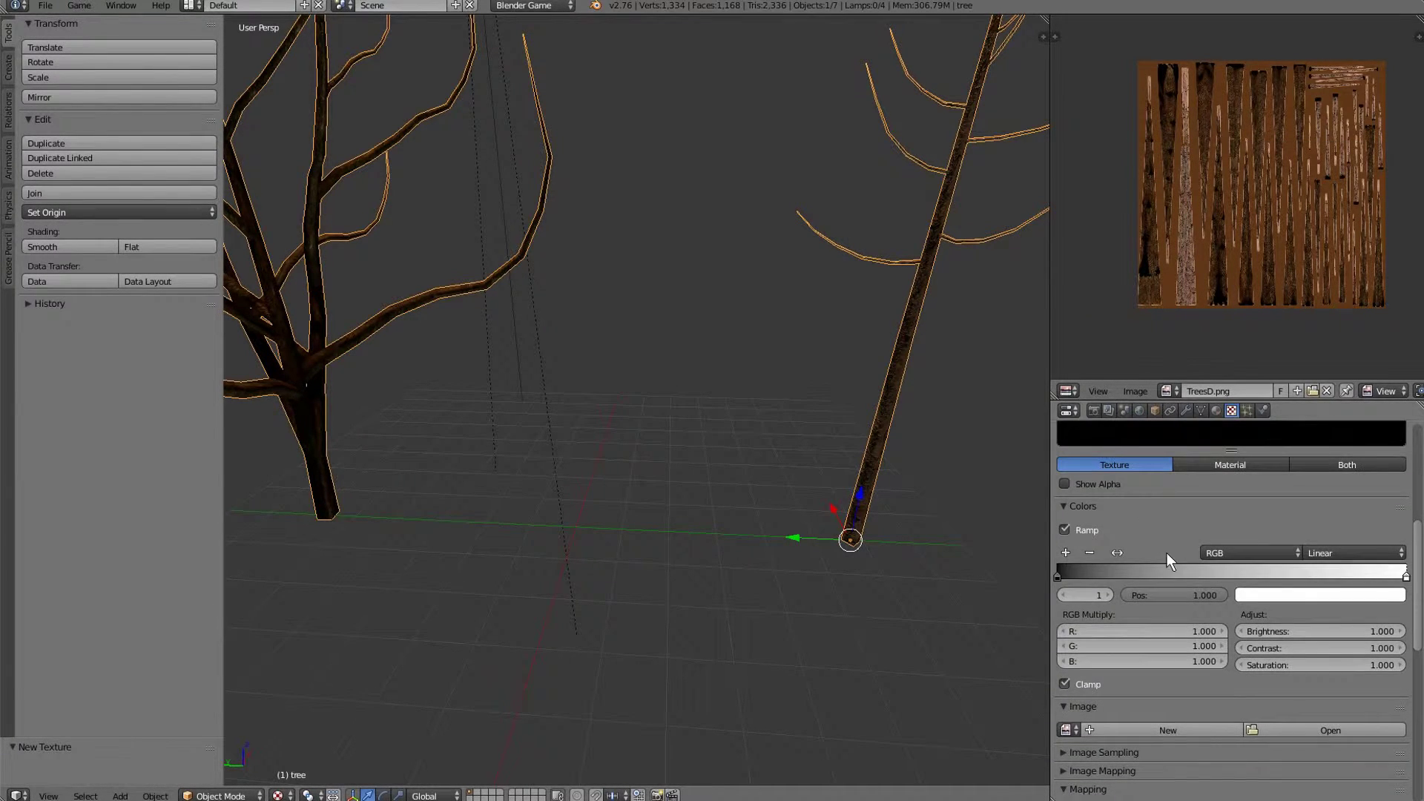
left_click(1066, 505)
left_click(1275, 553)
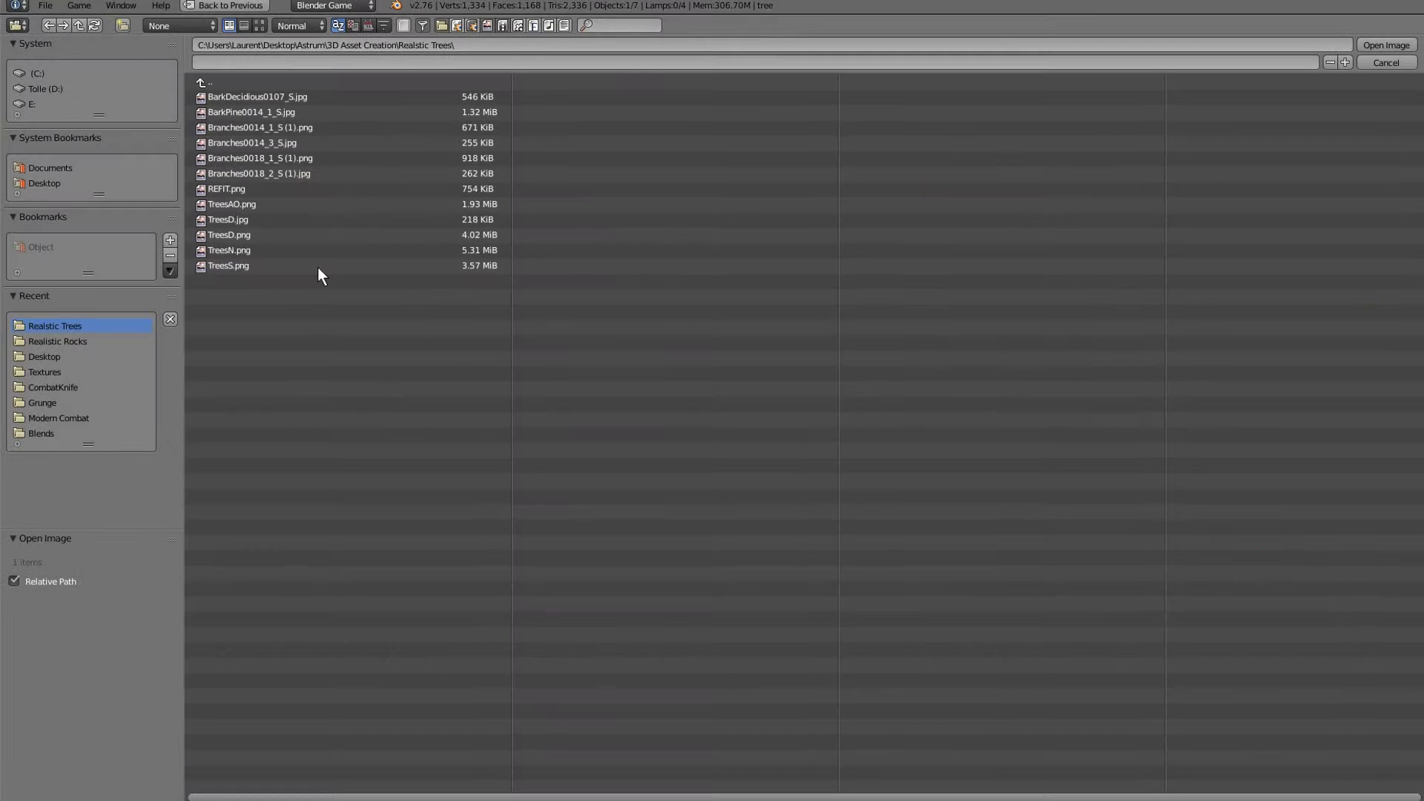
double_click(236, 189)
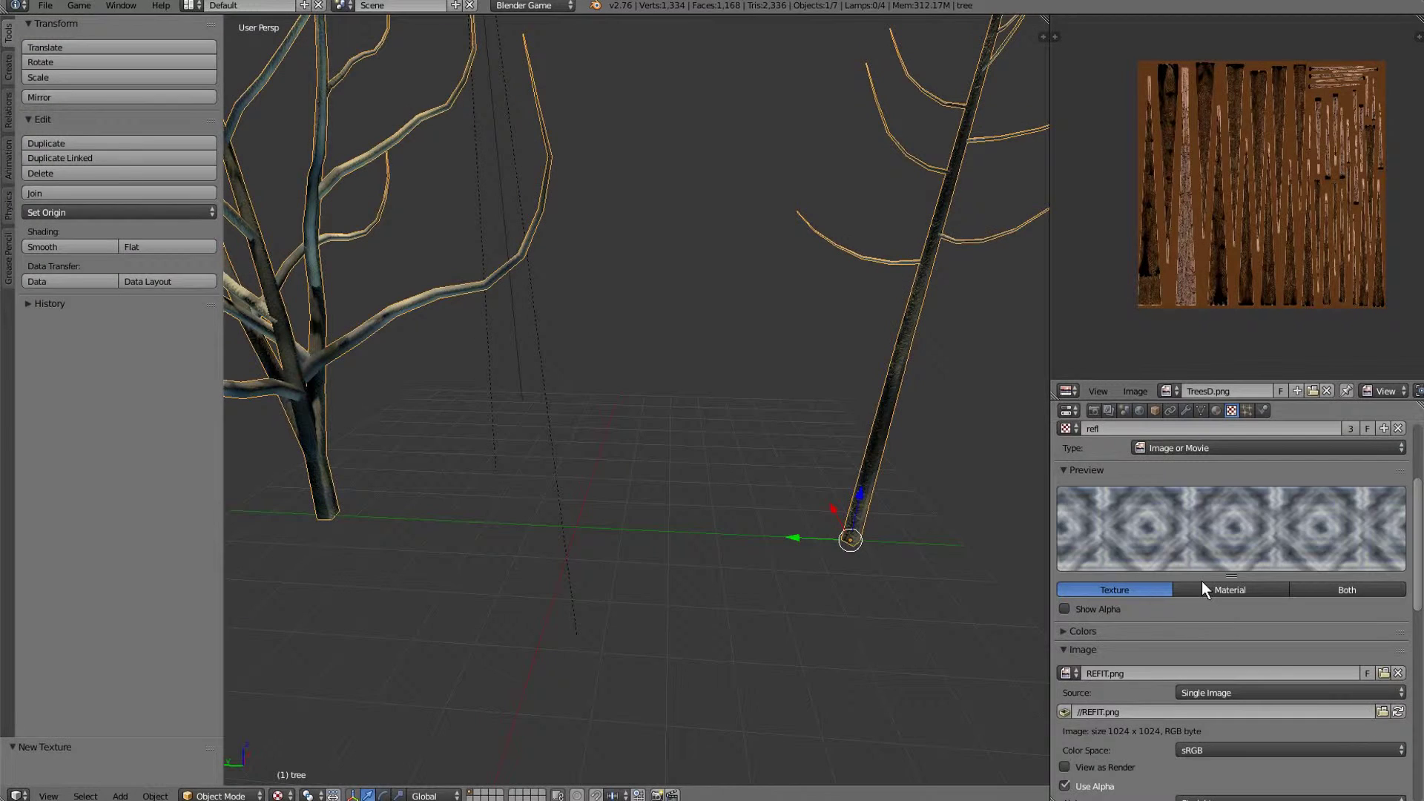
Map the refl texture with Reflection coordinates and check the effect by temporarily rotating the trees.
middle_click_drag(927, 564, 927, 531)
scroll(1291, 590, "up", 6)
scroll(1255, 632, "down", 7)
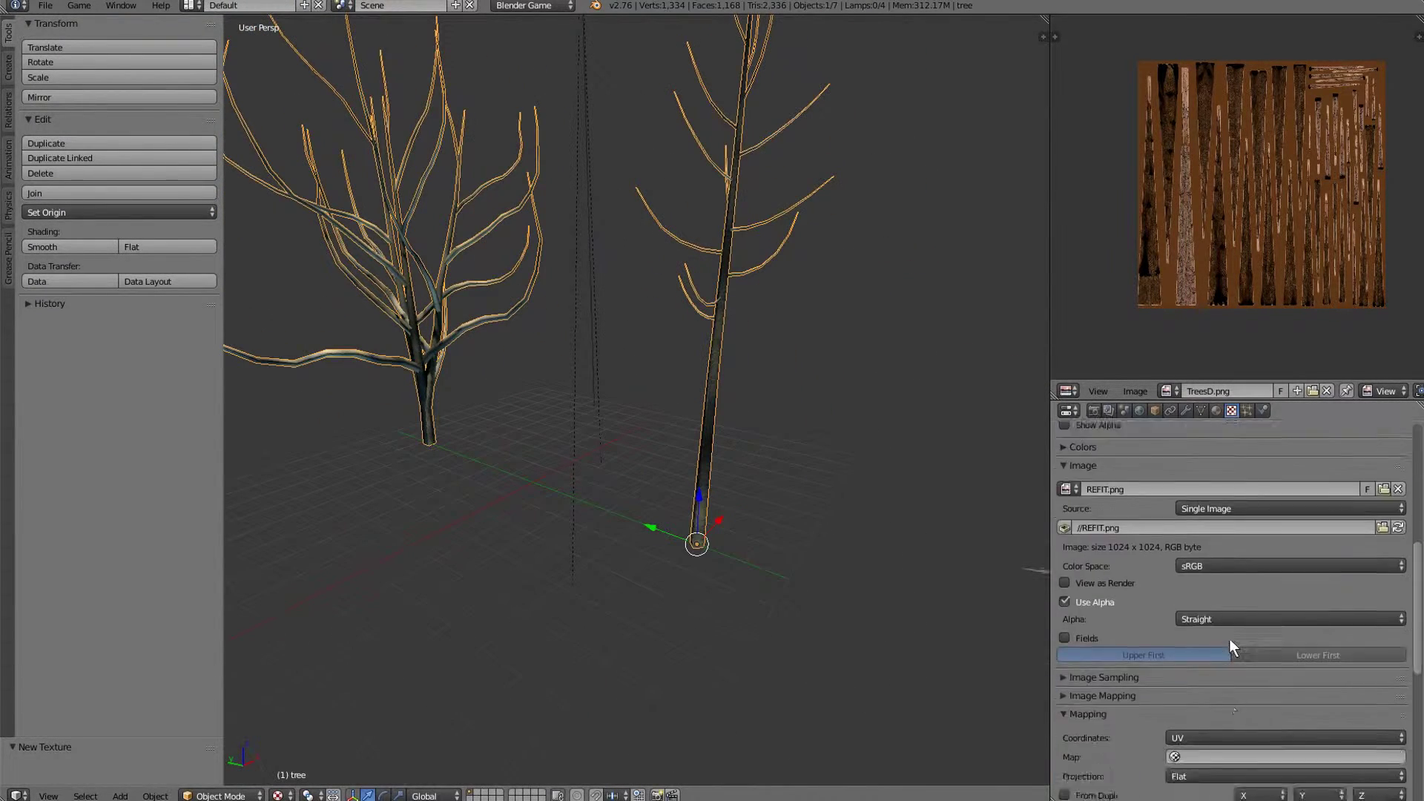
scroll(1230, 639, "down", 7)
left_click(1202, 526)
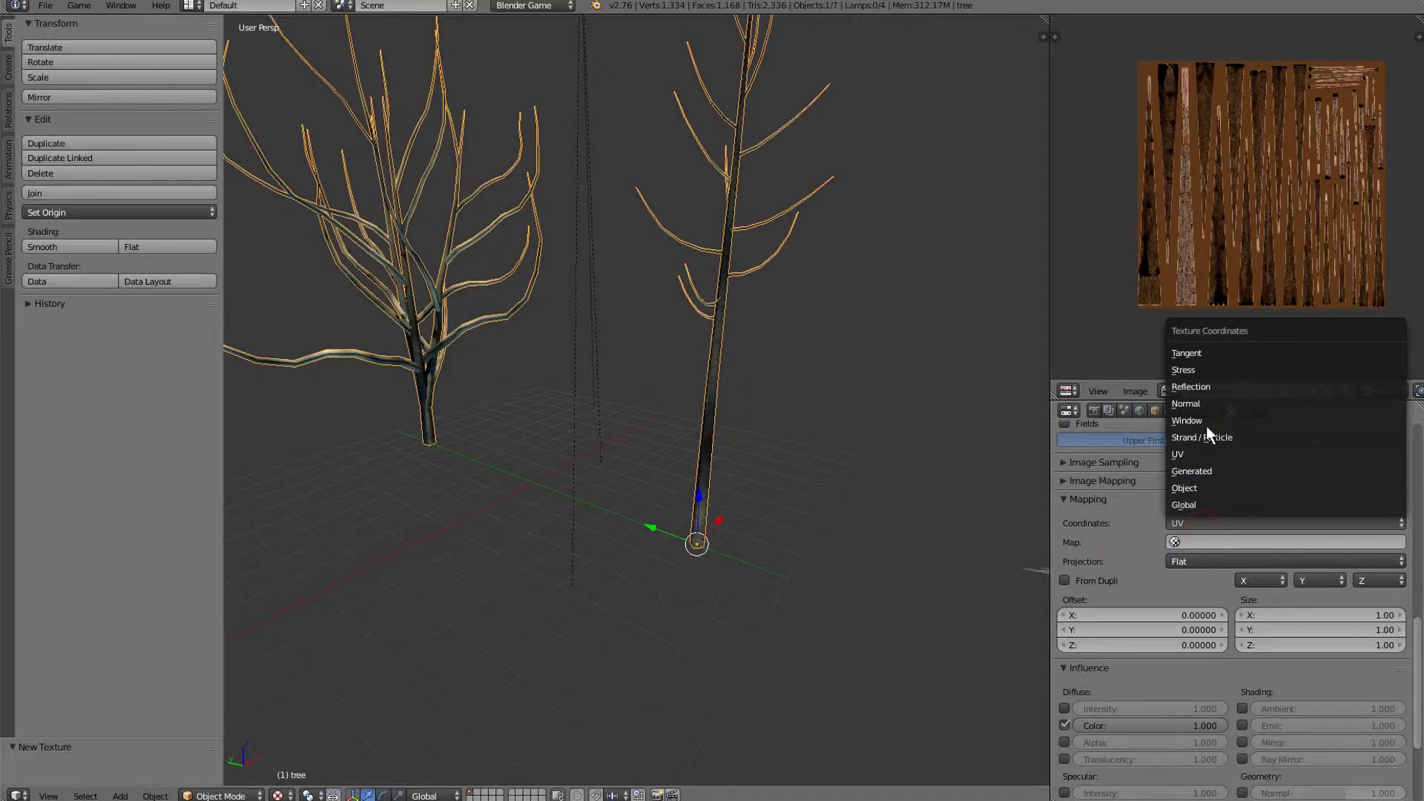
left_click(1196, 387)
key("r")
key("r")
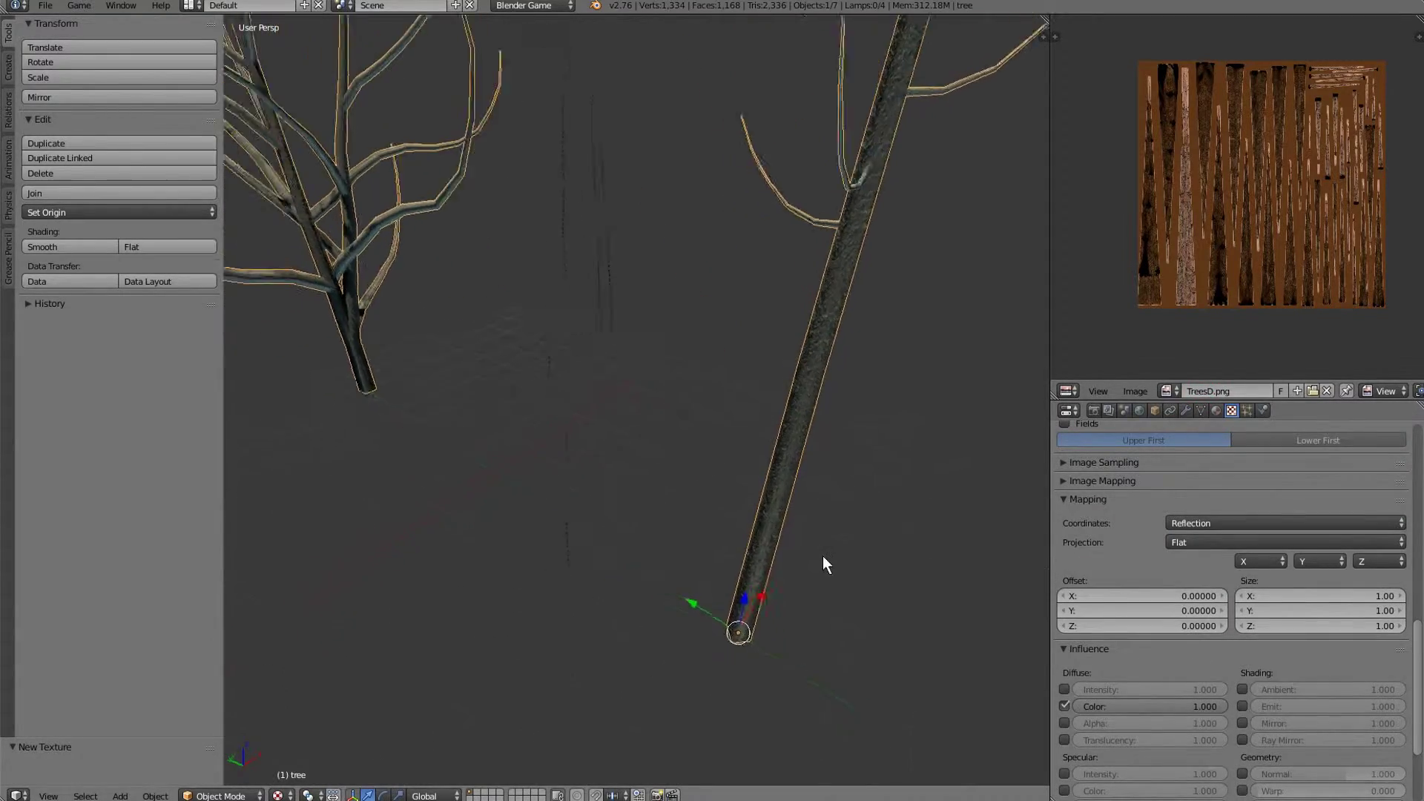
right_click(865, 542)
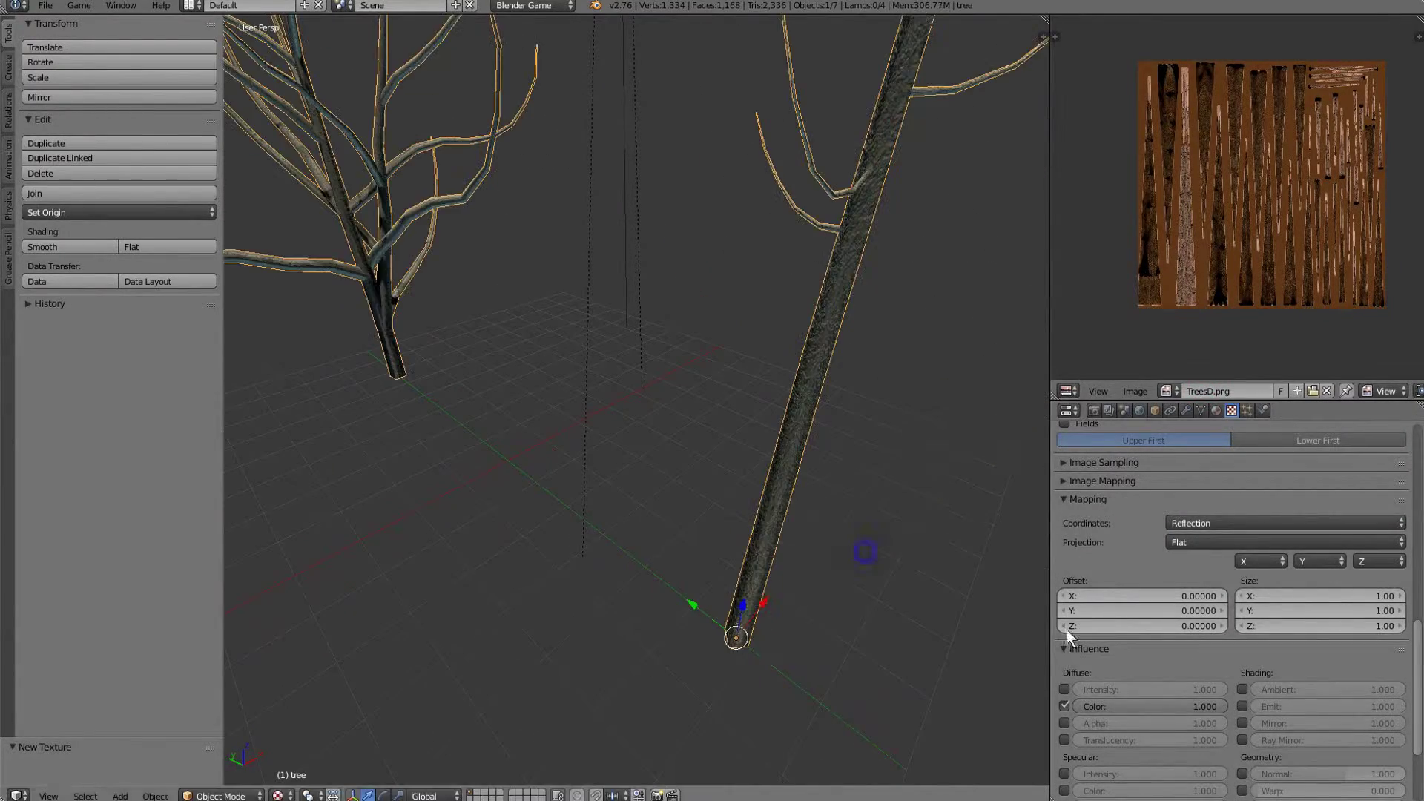
Set the refl texture's diffuse color influence to 0.1 and check it by temporarily rotating the trees.
scroll(1086, 635, "down", 4)
left_click(1111, 584)
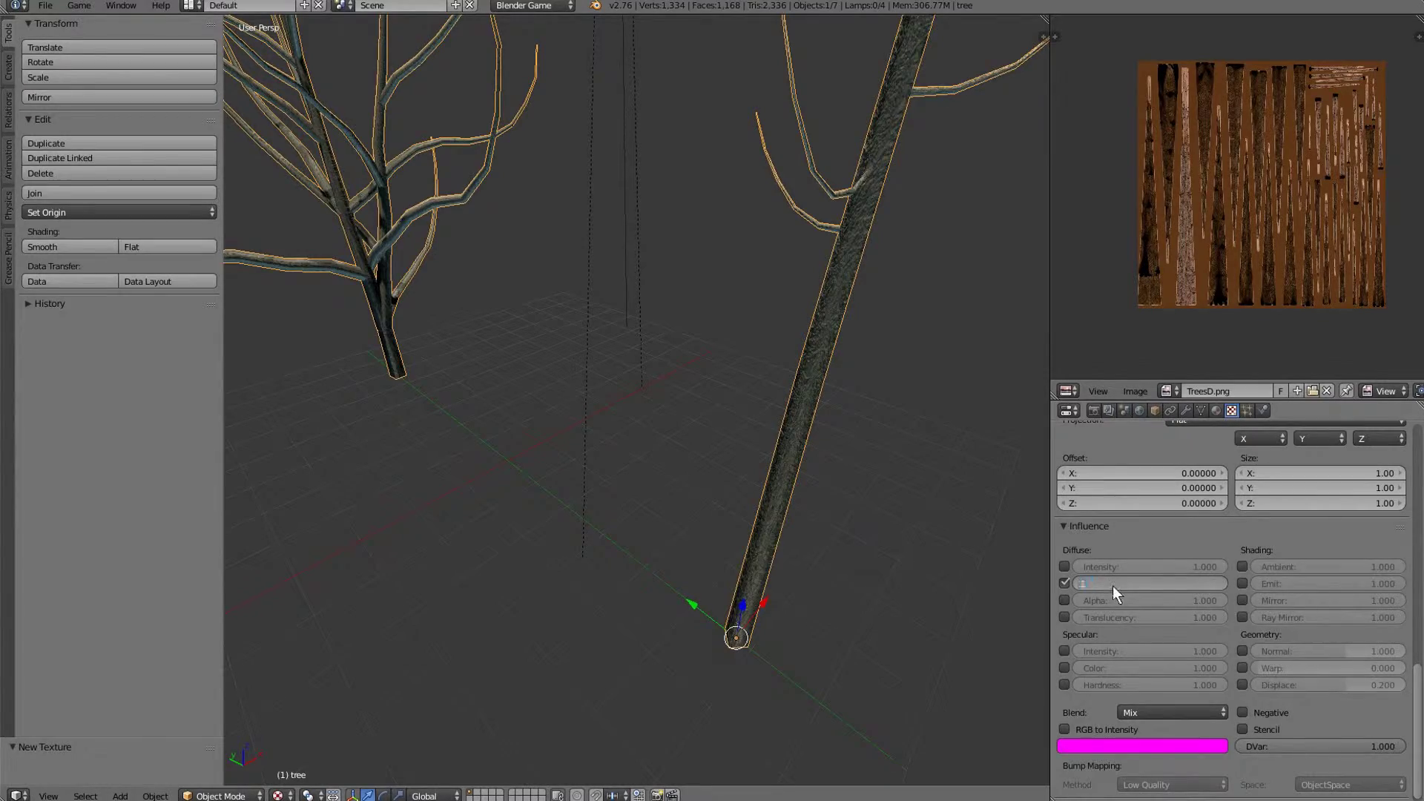
type(".1")
key("Return")
key("r")
key("r")
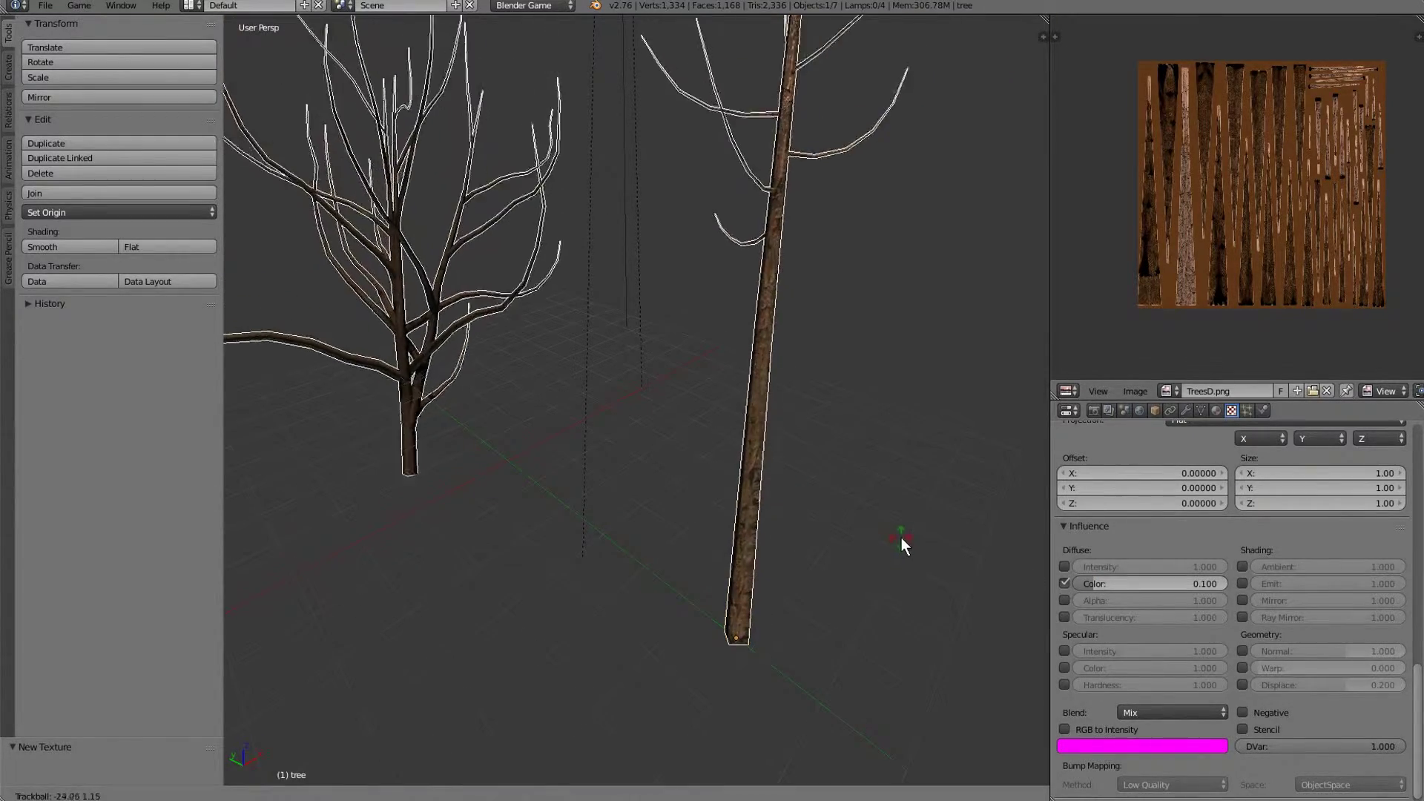
right_click(910, 570)
Select the leafy branch object, preview its shading with a temporary rotation, and map its reflection texture with Reflection coordinates.
scroll(920, 590, "down", 2)
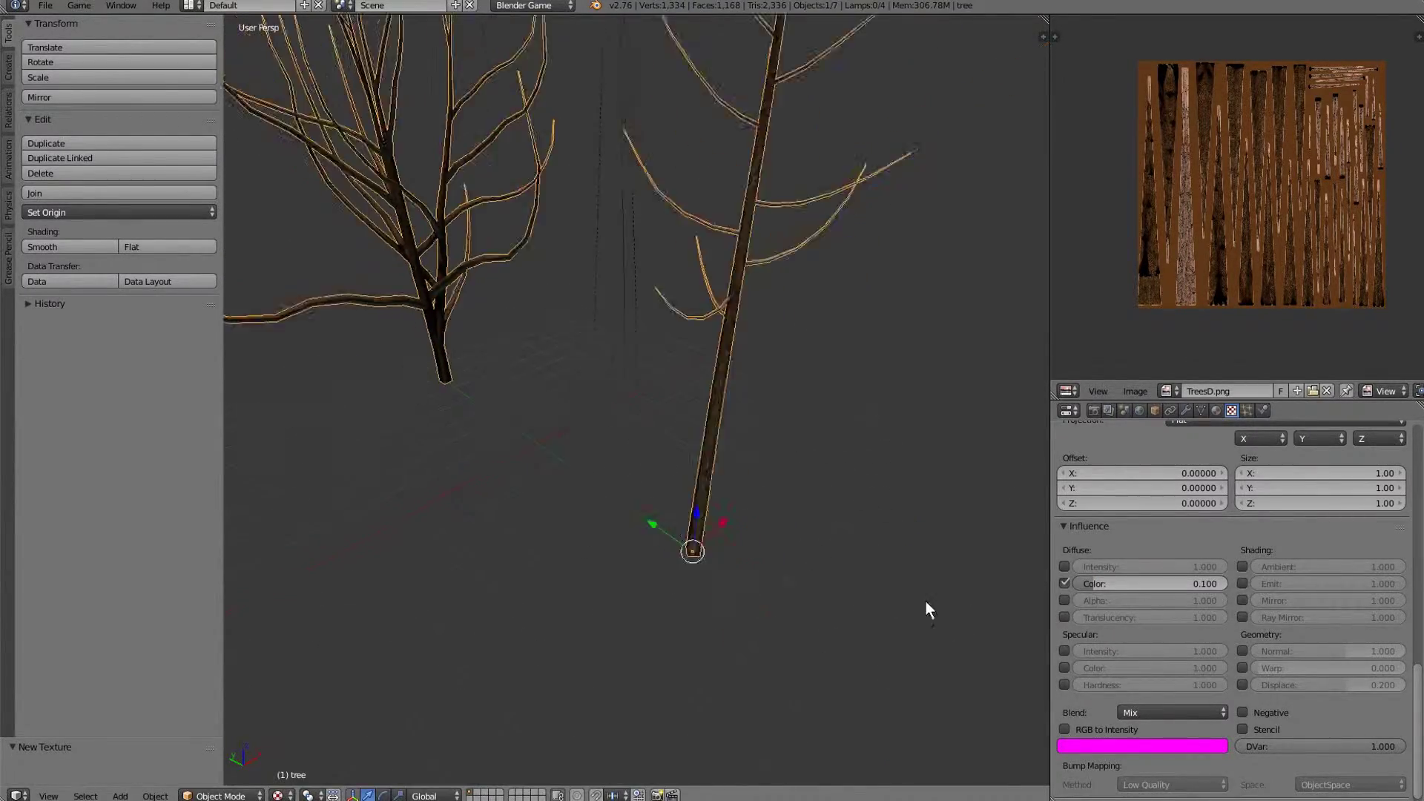
middle_click_drag(926, 601, 804, 591)
right_click(803, 593)
key("r")
key("r")
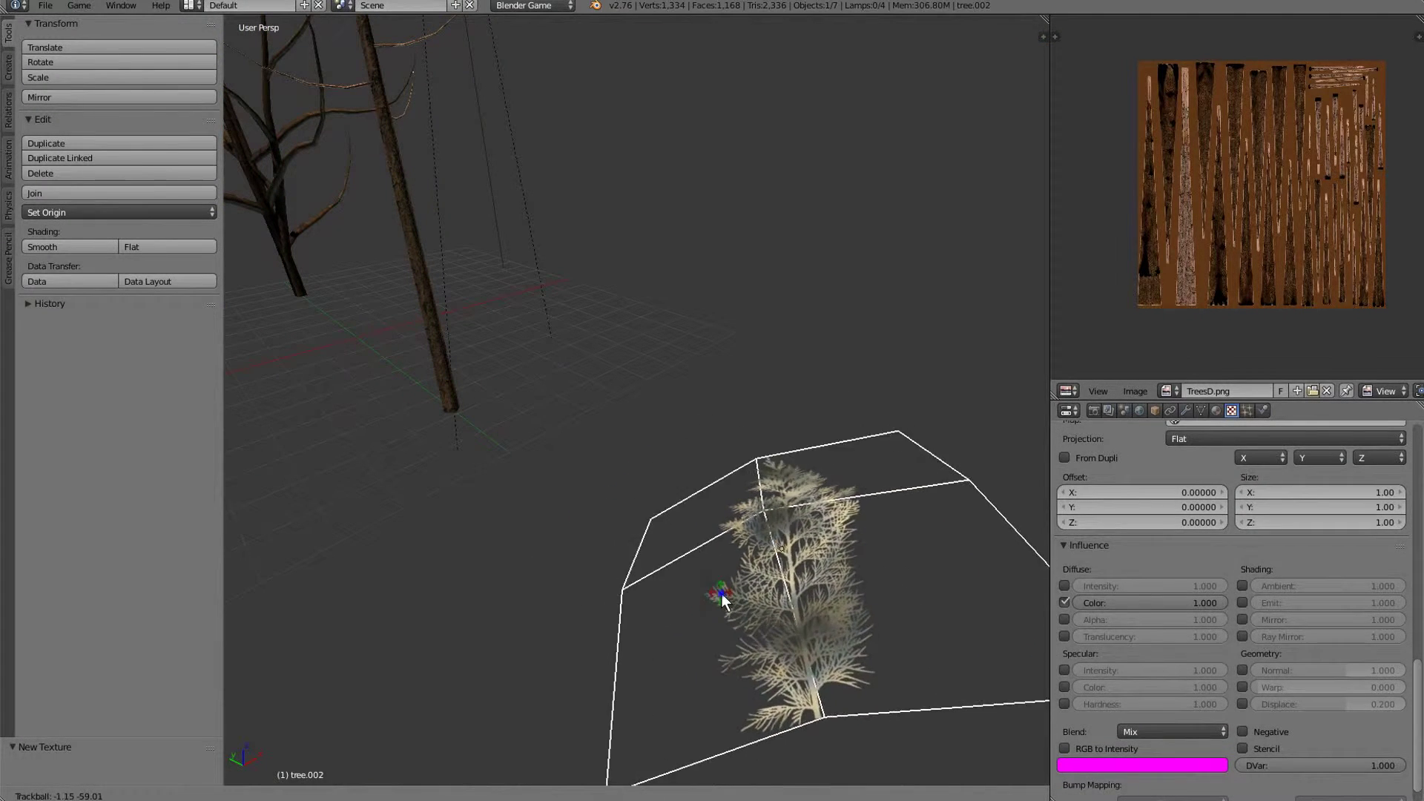
right_click(723, 593)
scroll(1197, 591, "up", 5)
scroll(1208, 568, "down", 3)
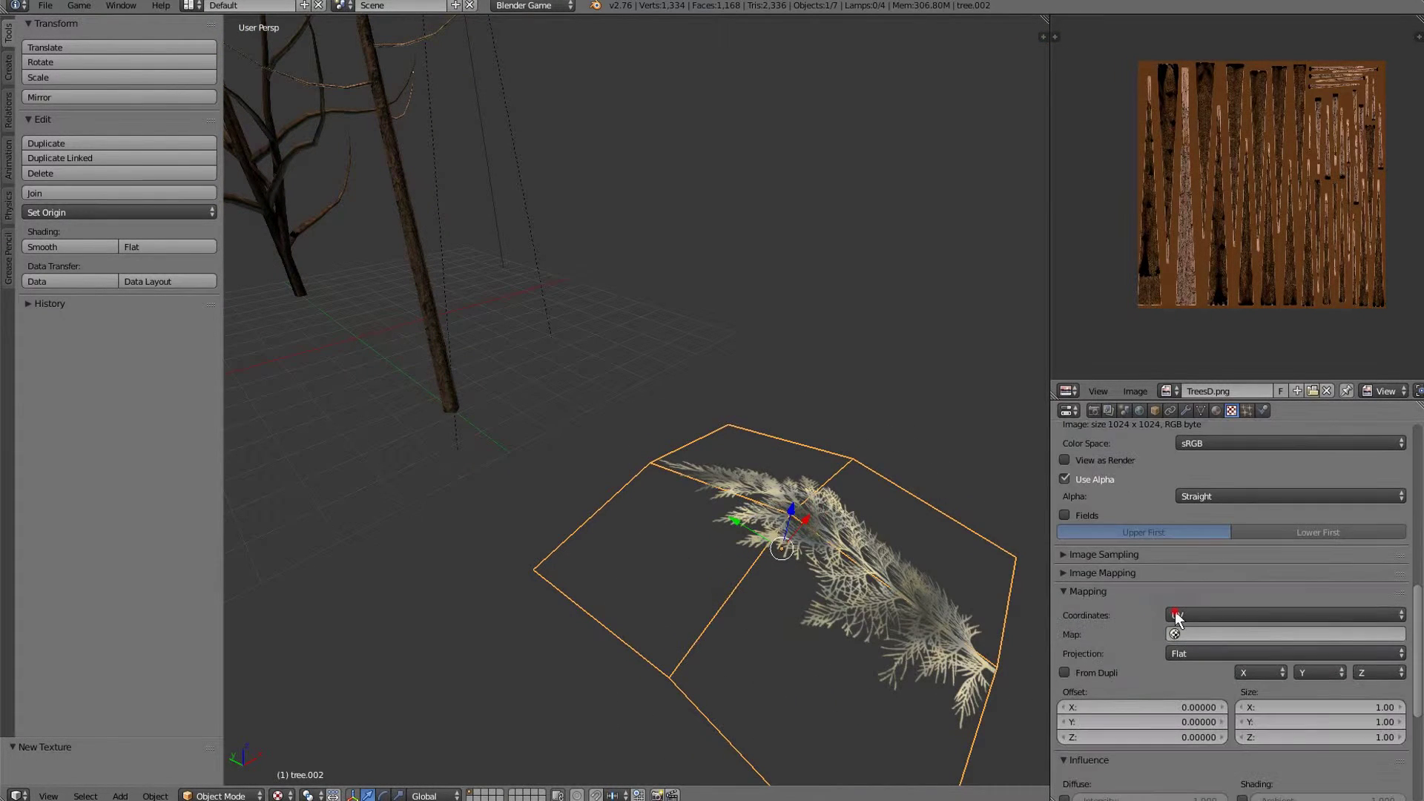
left_click(1176, 615)
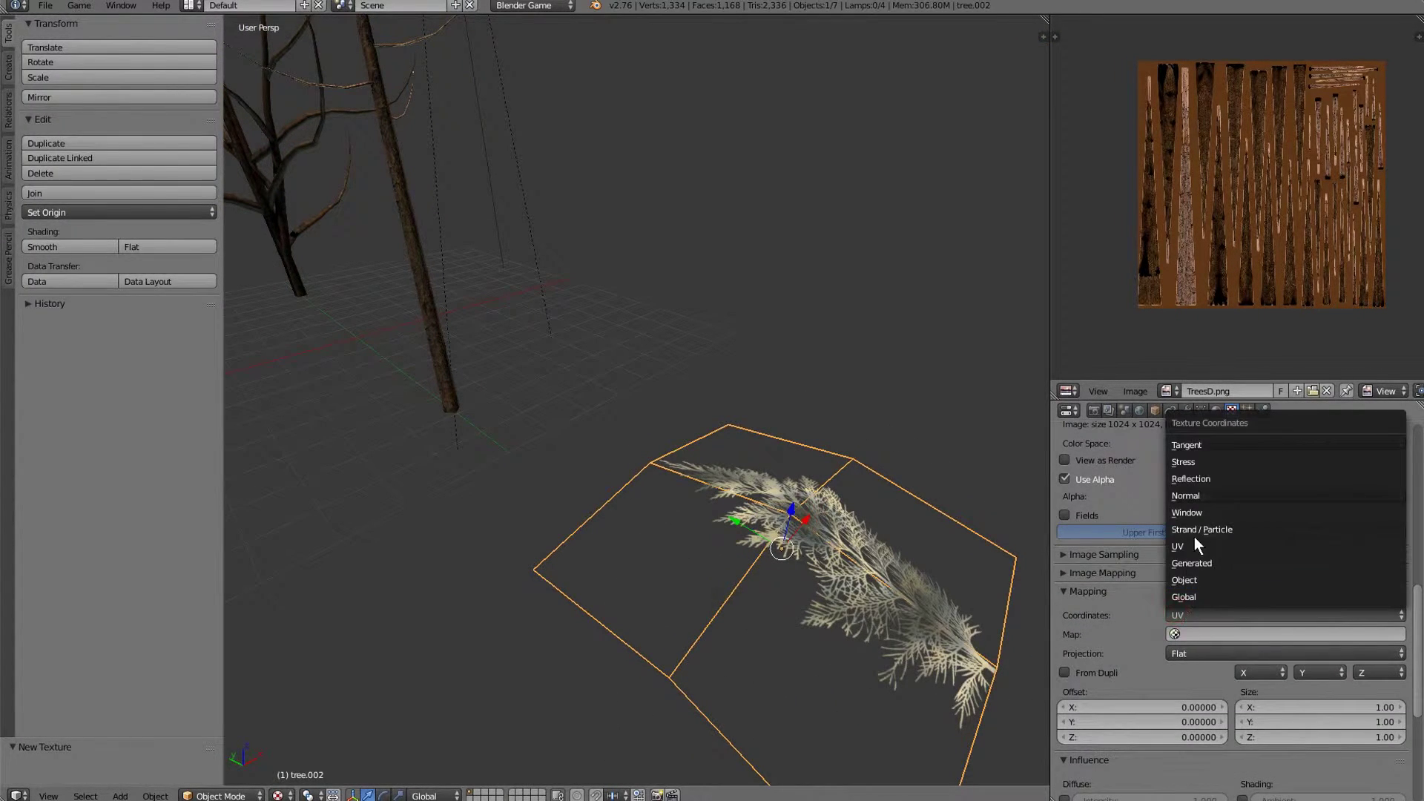
left_click(1206, 478)
Set the leafy branch's reflection texture diffuse color influence to 0.2 and check it by temporarily rotating the branch.
scroll(1208, 677, "down", 5)
left_click(1141, 643)
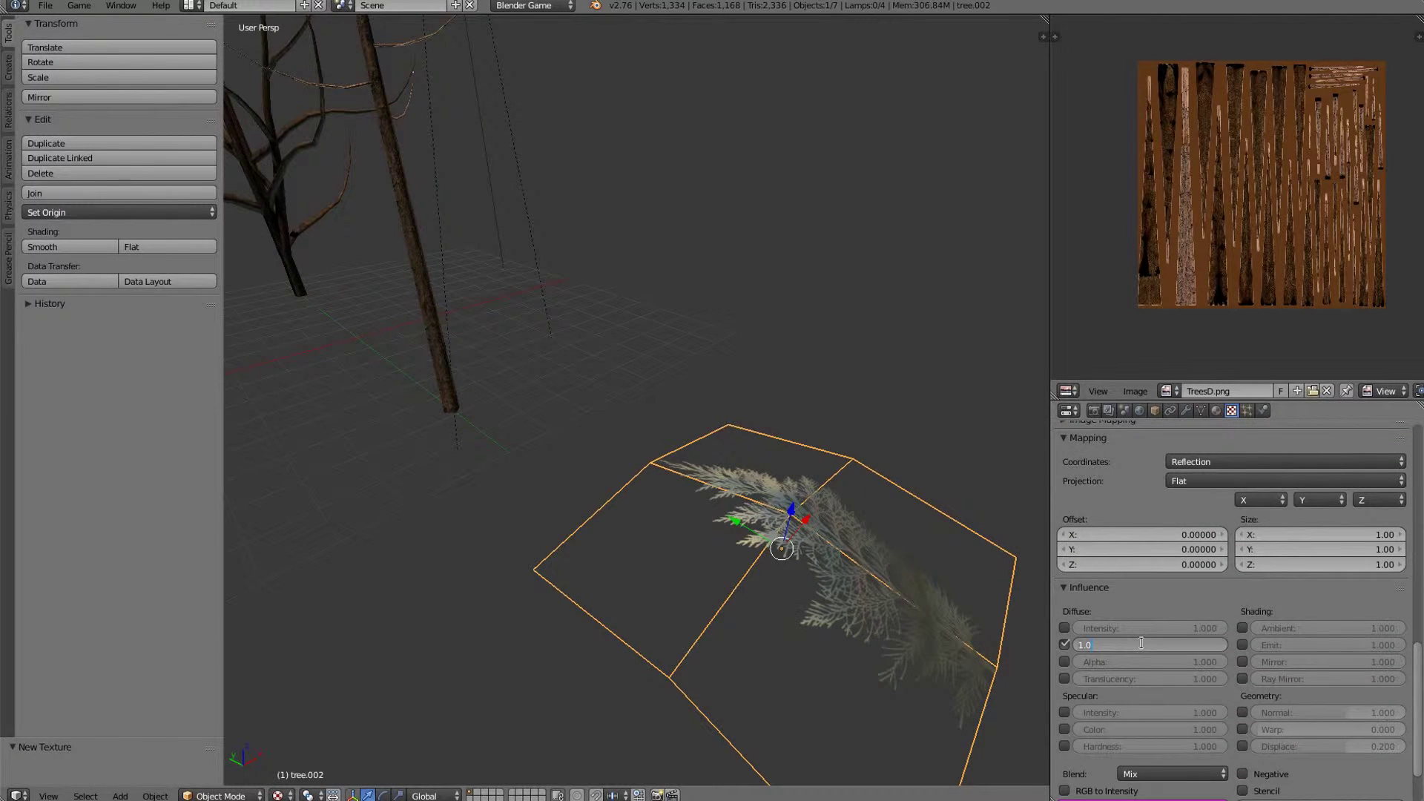
type(".2")
key("Return")
key("r")
key("r")
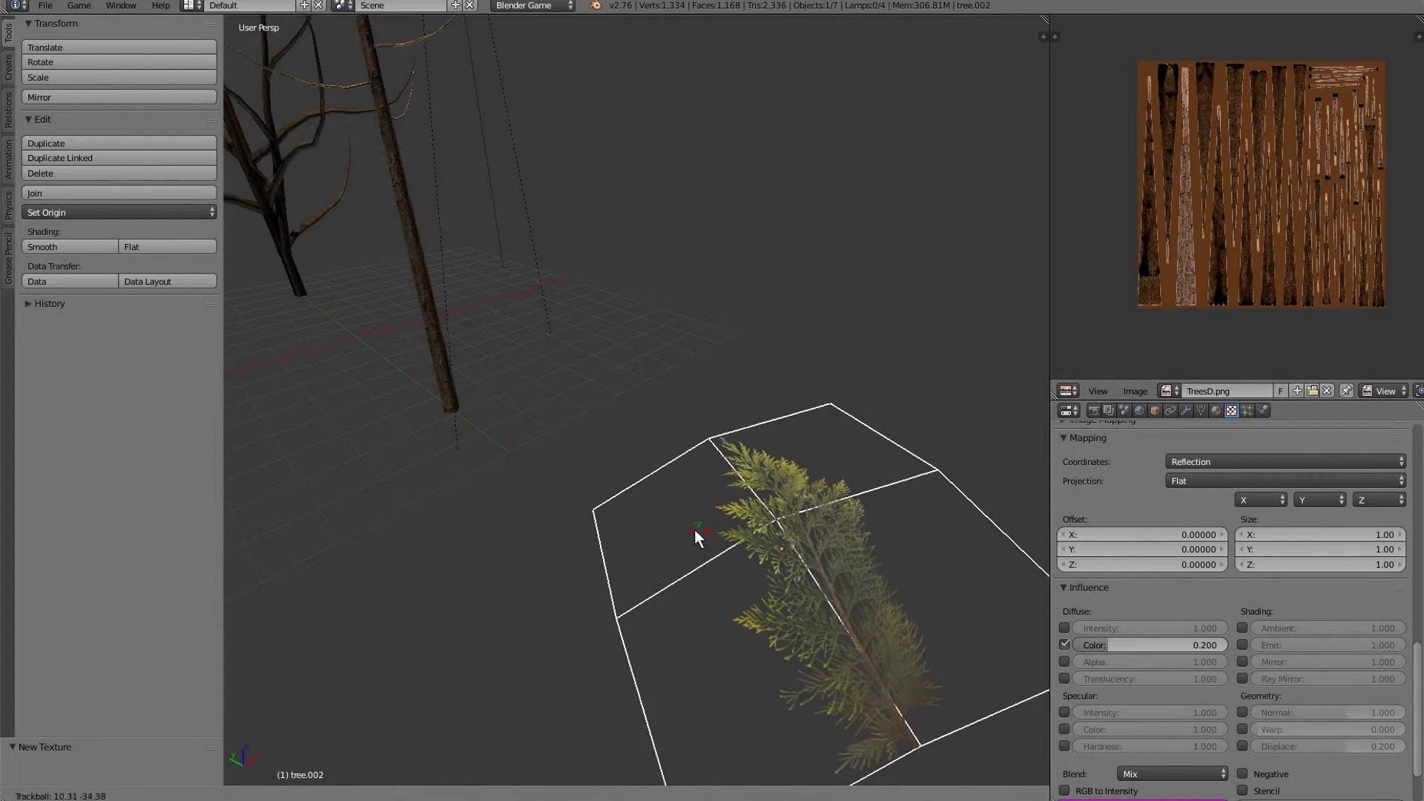
left_click(700, 518)
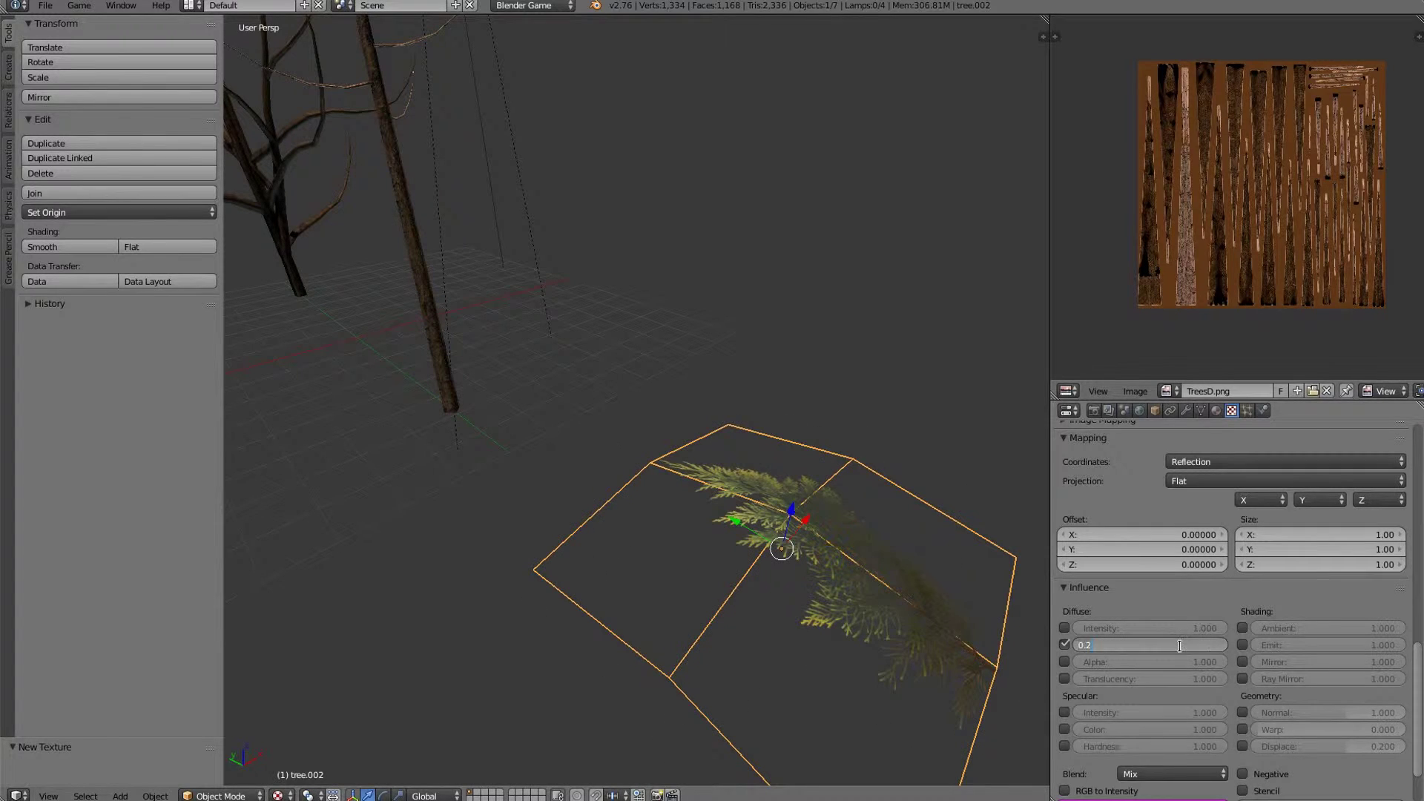
Set the pine branch's refl texture diffuse color influence to 0.1 and check it by temporarily rotating the branch.
key("r")
key("r")
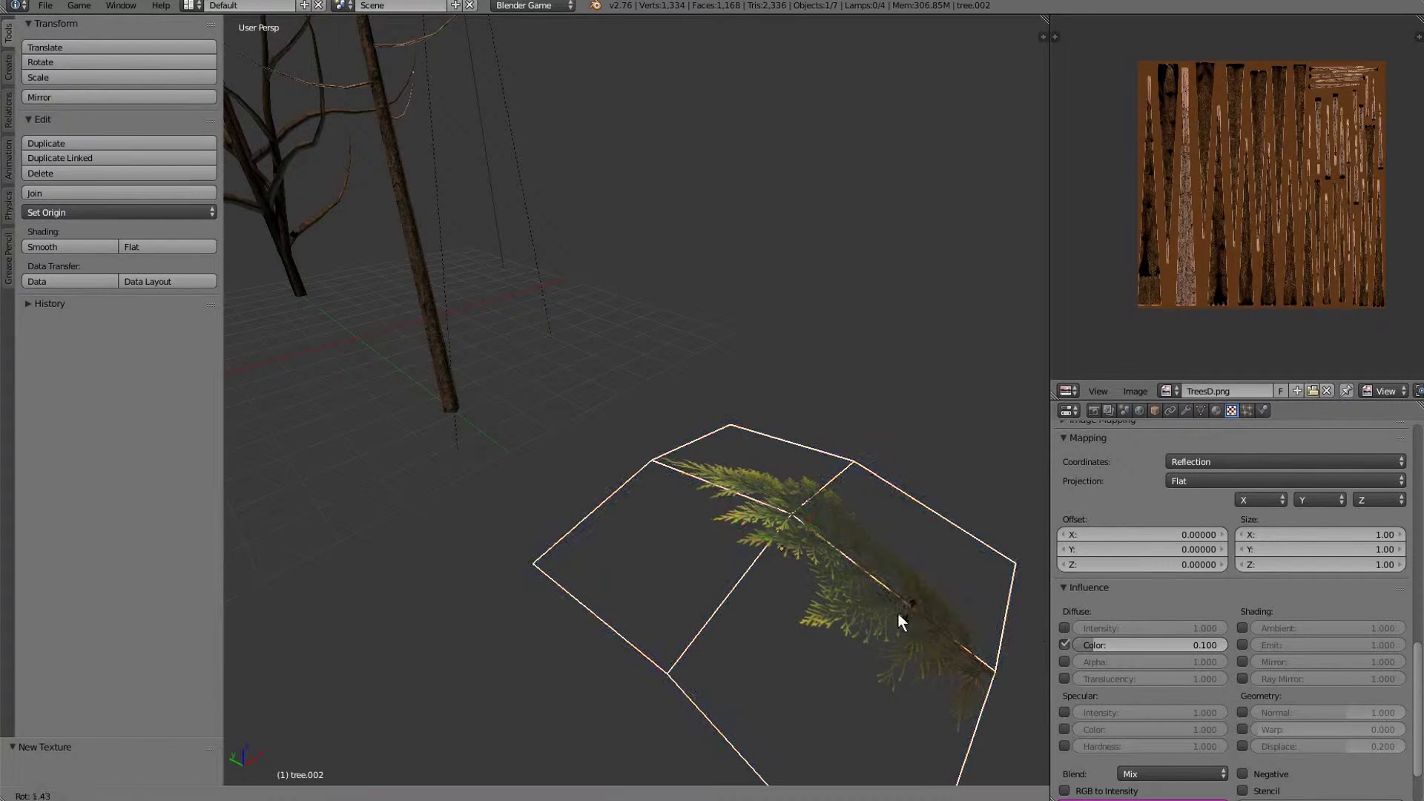
right_click(827, 609)
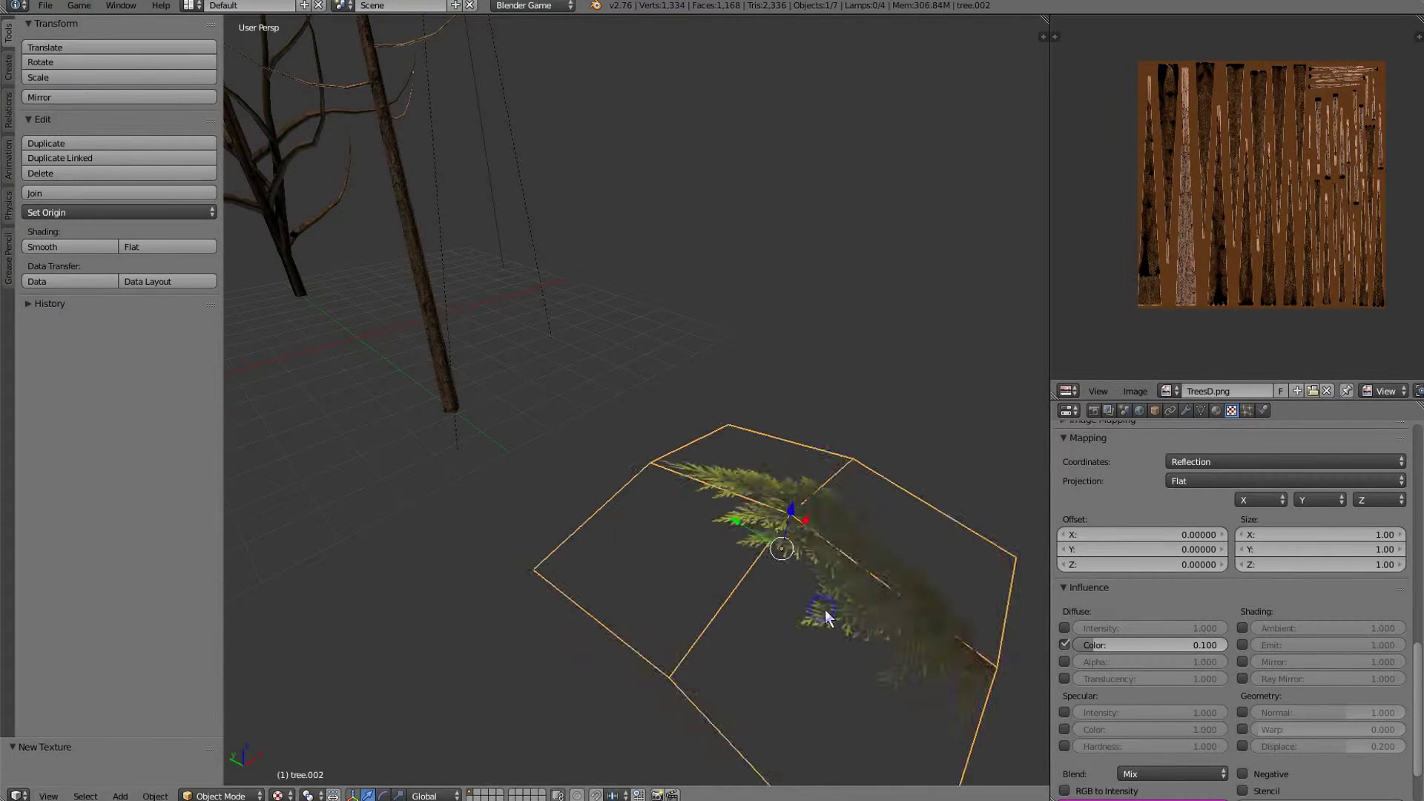
scroll(825, 610, "down", 2)
right_click(938, 599)
right_click(716, 493)
scroll(718, 500, "up", 6)
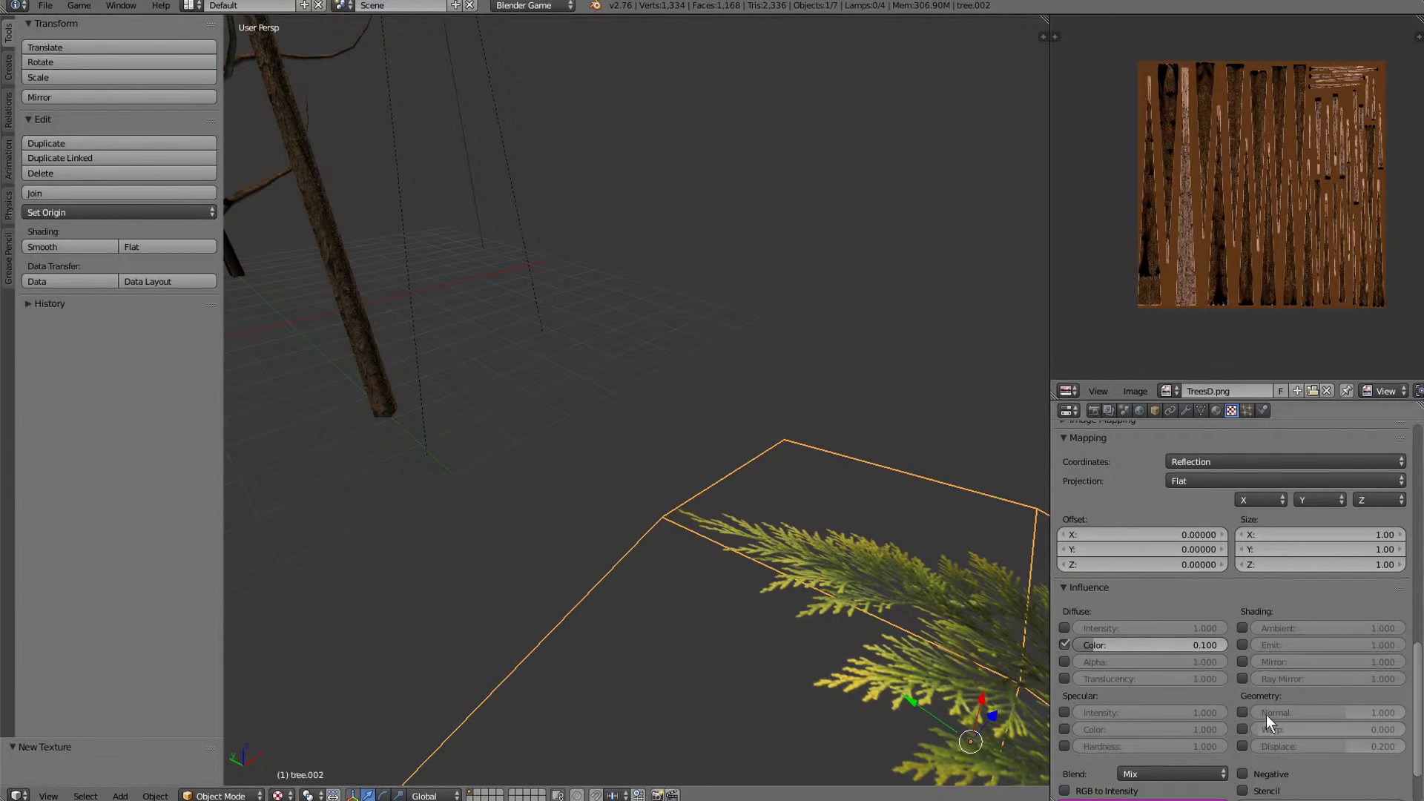
Enable the Normal influence on the pine branch's refl texture and check the shading by temporarily rotating the branch.
left_click(1243, 712)
key("r")
key("r")
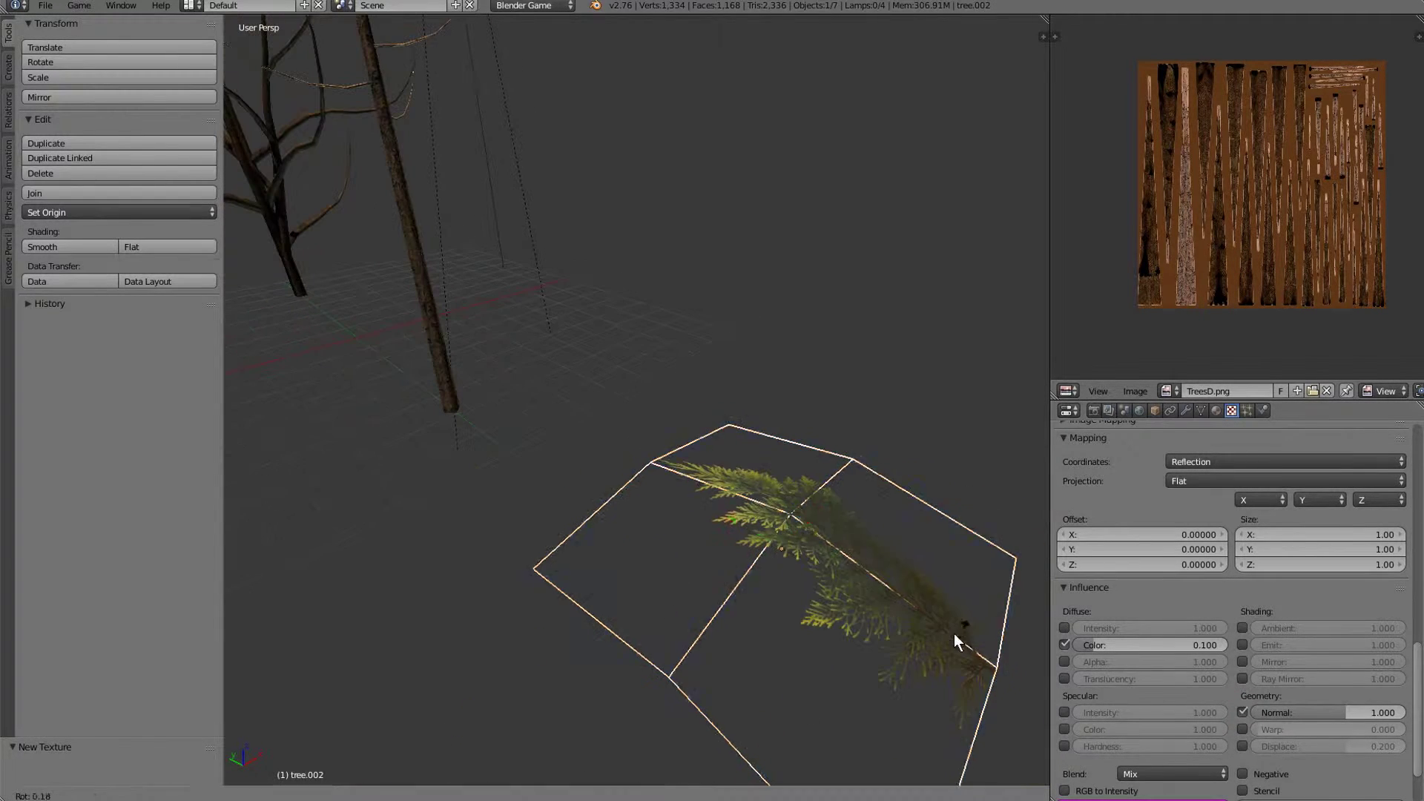
left_click(1149, 669)
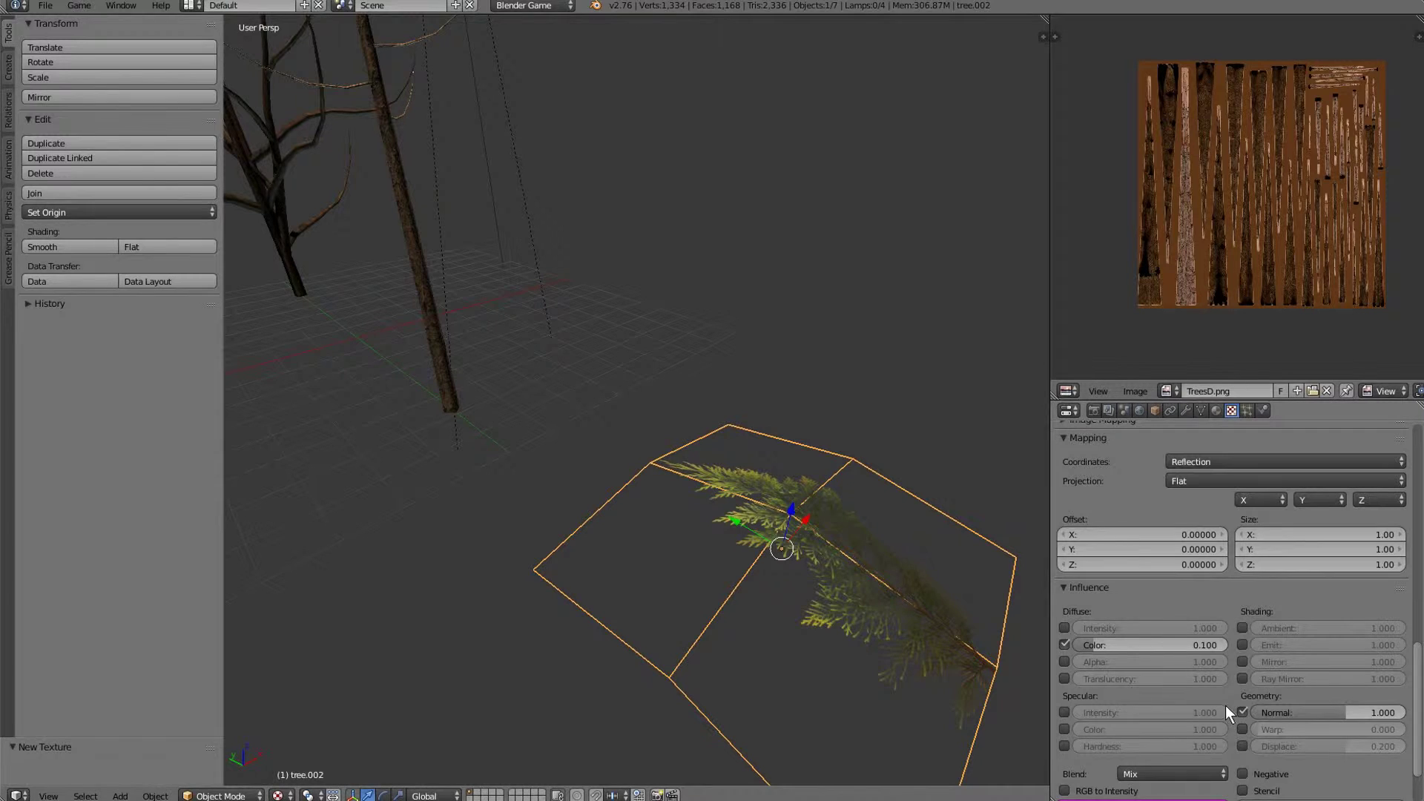
Enable the Normal influence on the branch's Pine texture and check the shading by temporarily rotating the branch.
scroll(1240, 678, "up", 15)
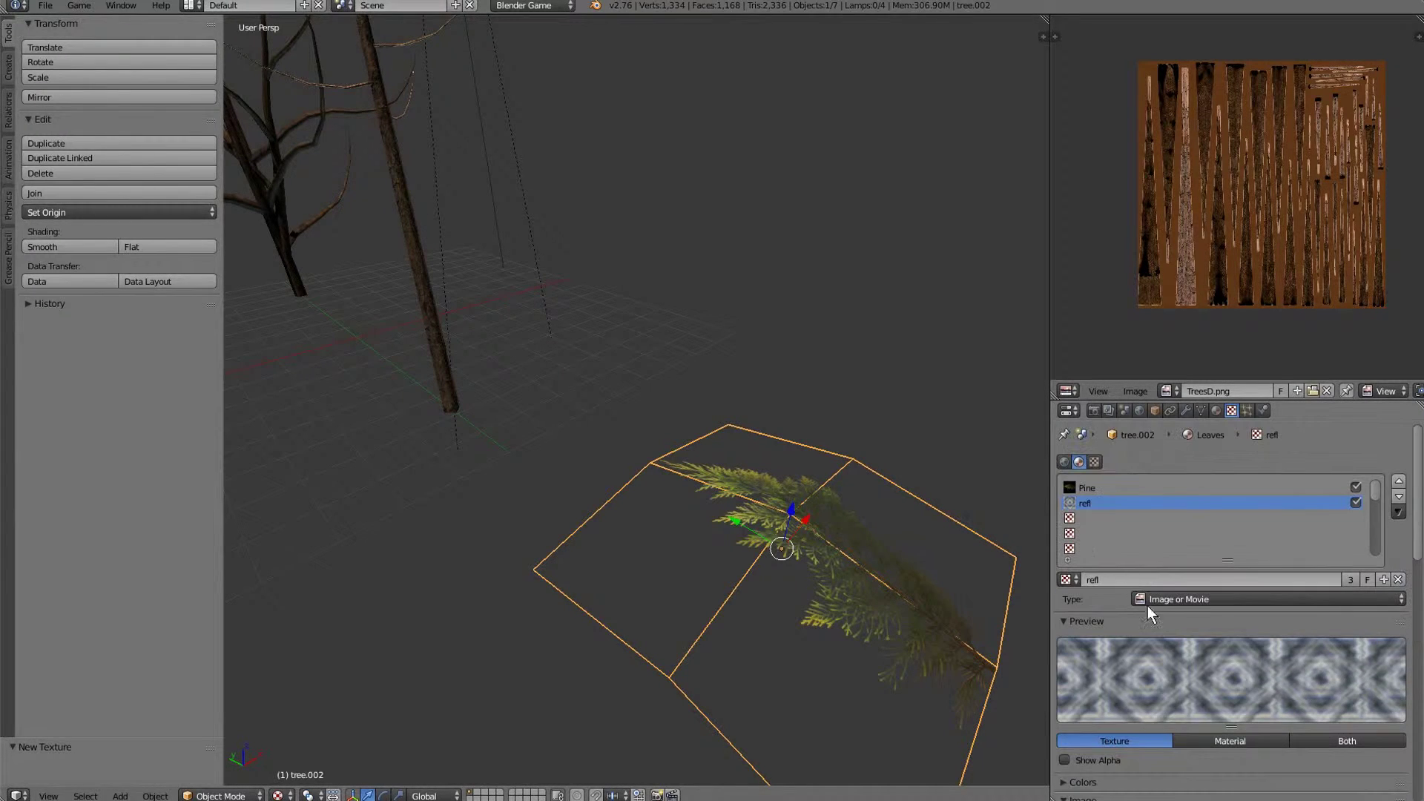
left_click(1088, 489)
scroll(1209, 720, "down", 12)
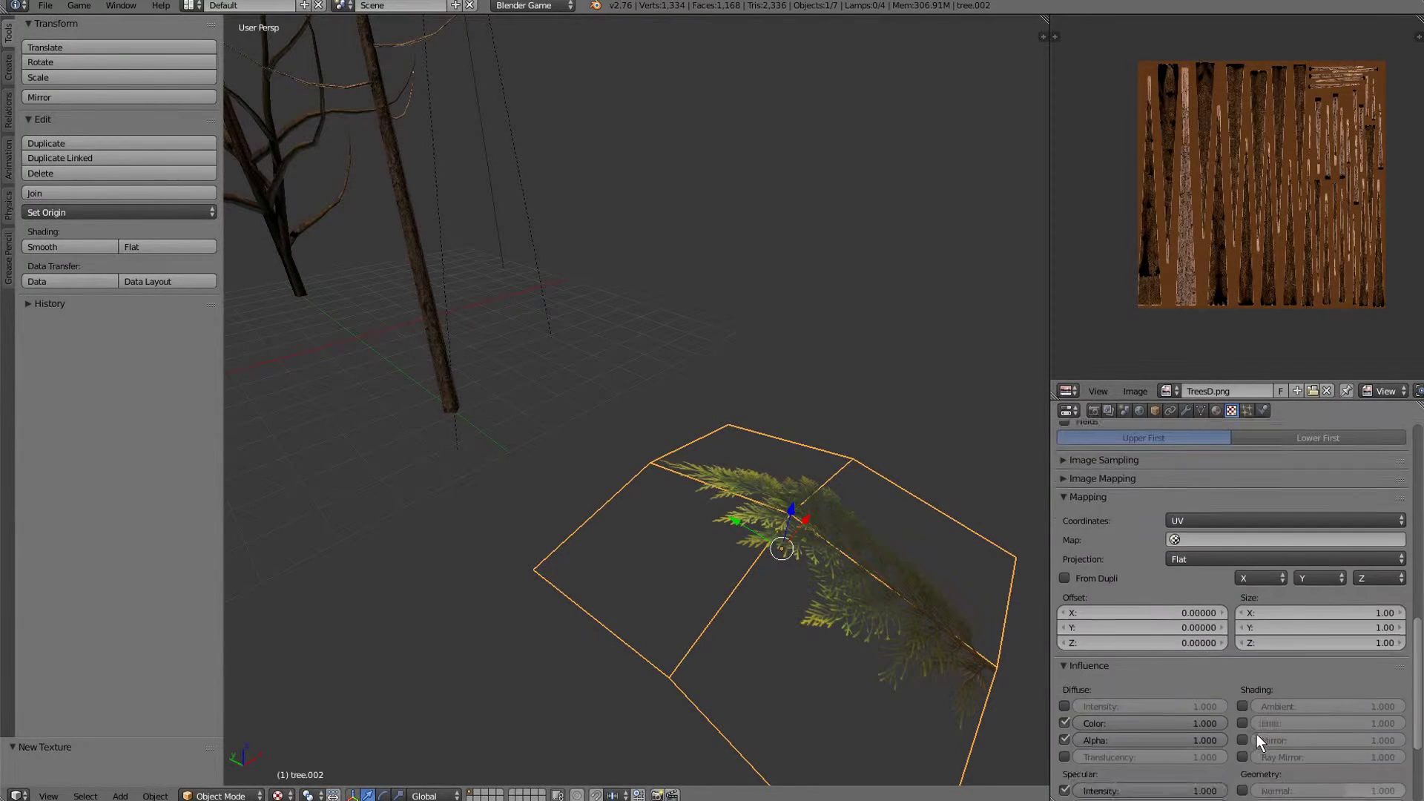
scroll(974, 661, "up", 1)
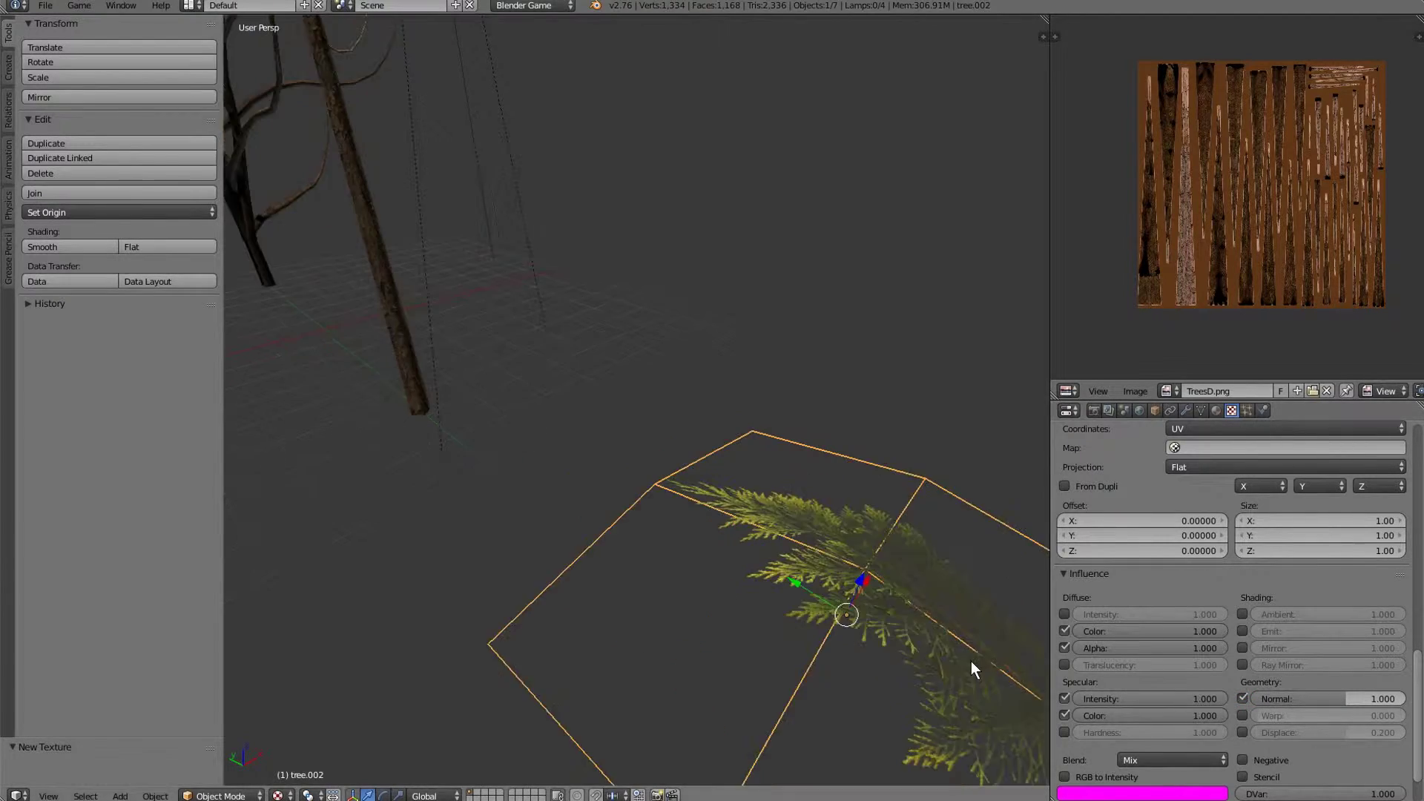
middle_click_drag(972, 661, 947, 662)
key("r")
key("r")
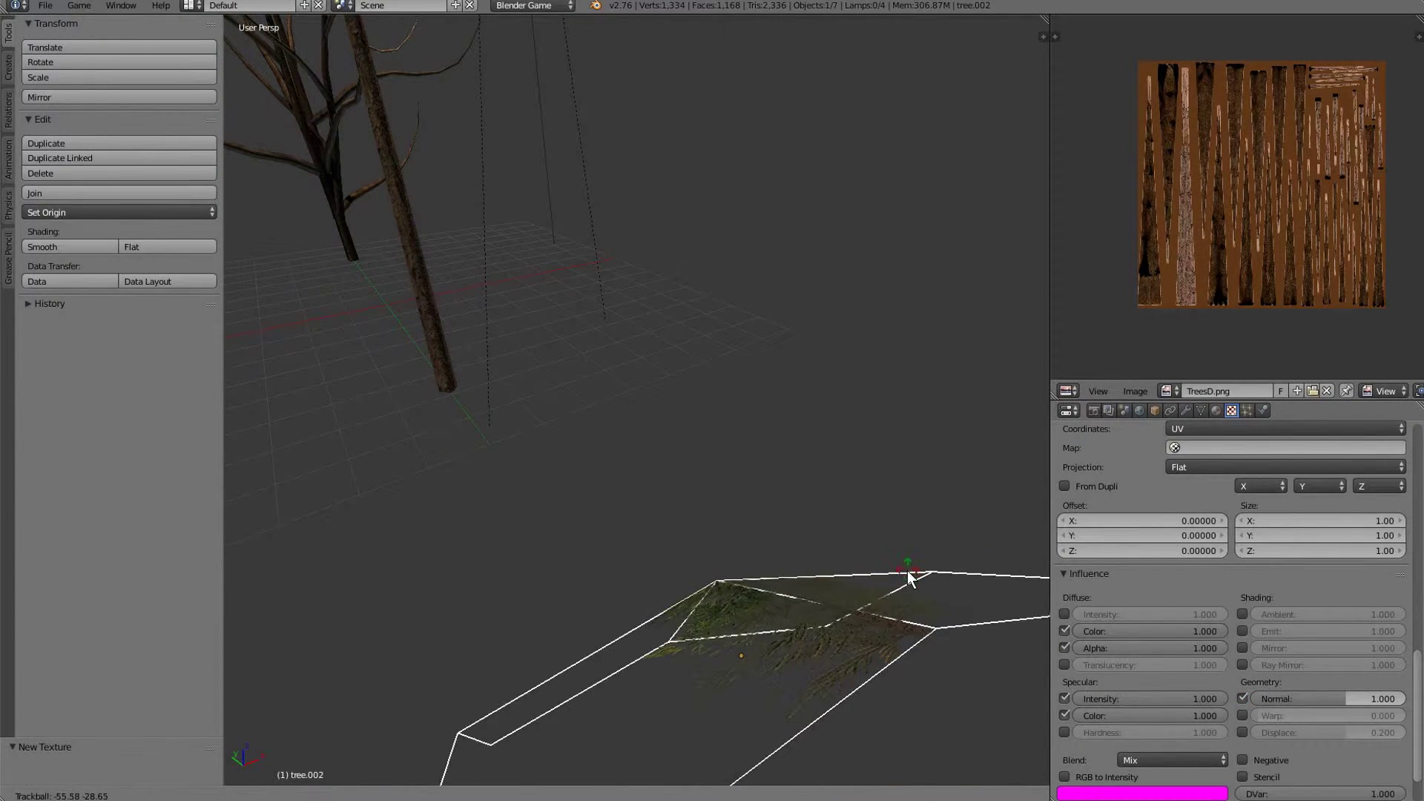
left_click(876, 662)
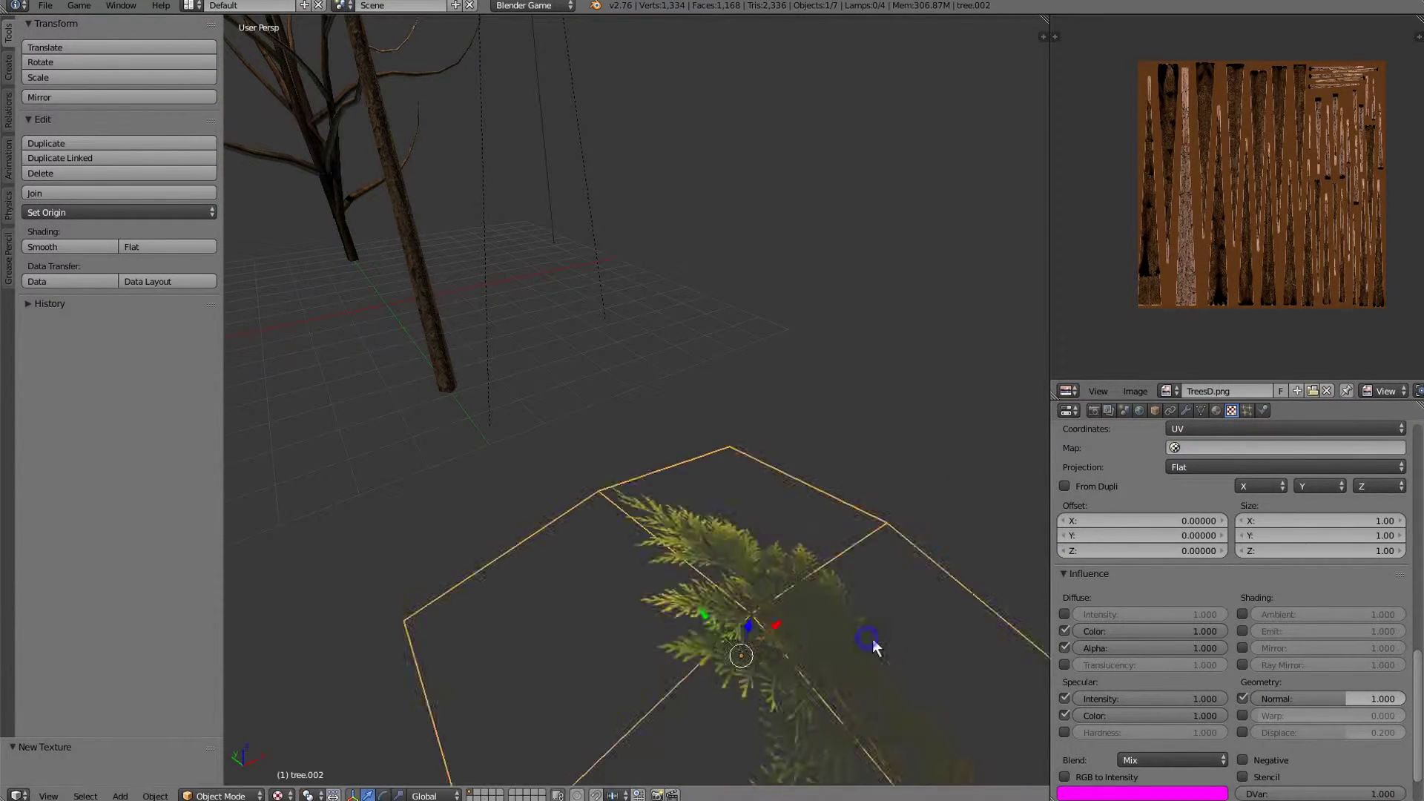
Select the broad-leaved branch and set its refl texture's diffuse color influence to 0.1.
scroll(872, 639, "down", 5)
right_click(834, 575)
scroll(838, 579, "up", 3)
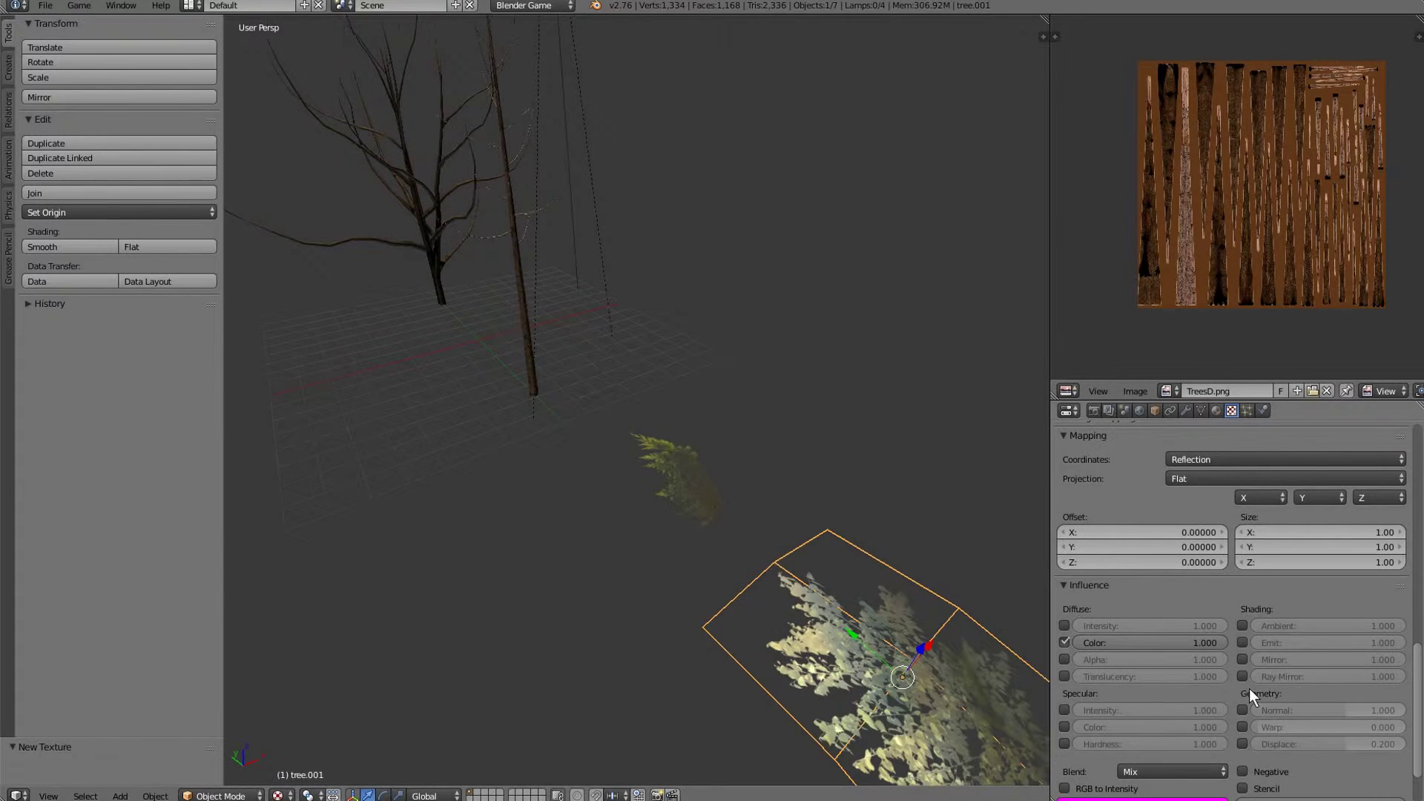
scroll(1250, 689, "up", 2)
scroll(1249, 689, "down", 2)
left_click(1139, 642)
key("Return")
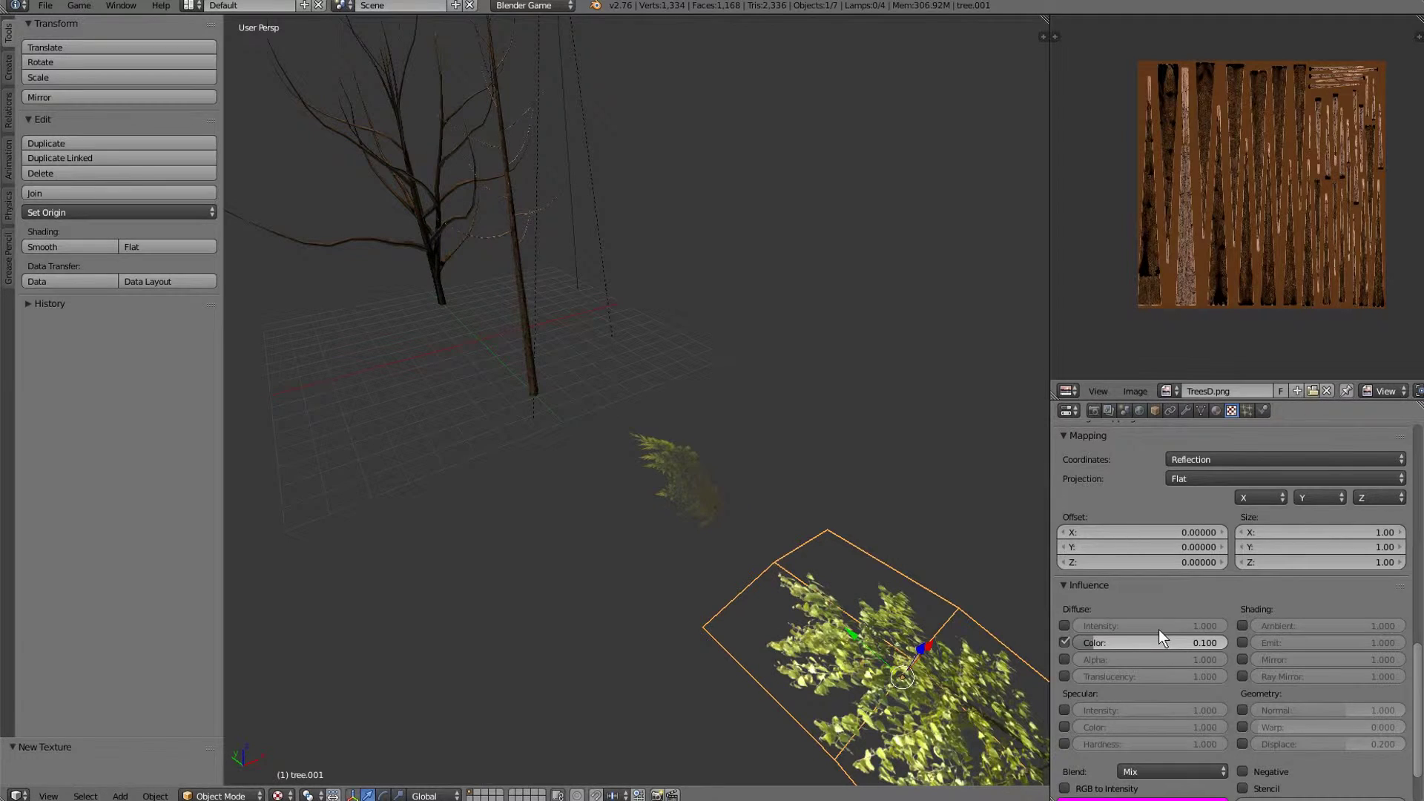
Enable the Normal influence on the broad-leaved branch's Leaves texture and check it by temporarily rotating the branch.
scroll(1193, 607, "up", 10)
scroll(1193, 607, "up", 7)
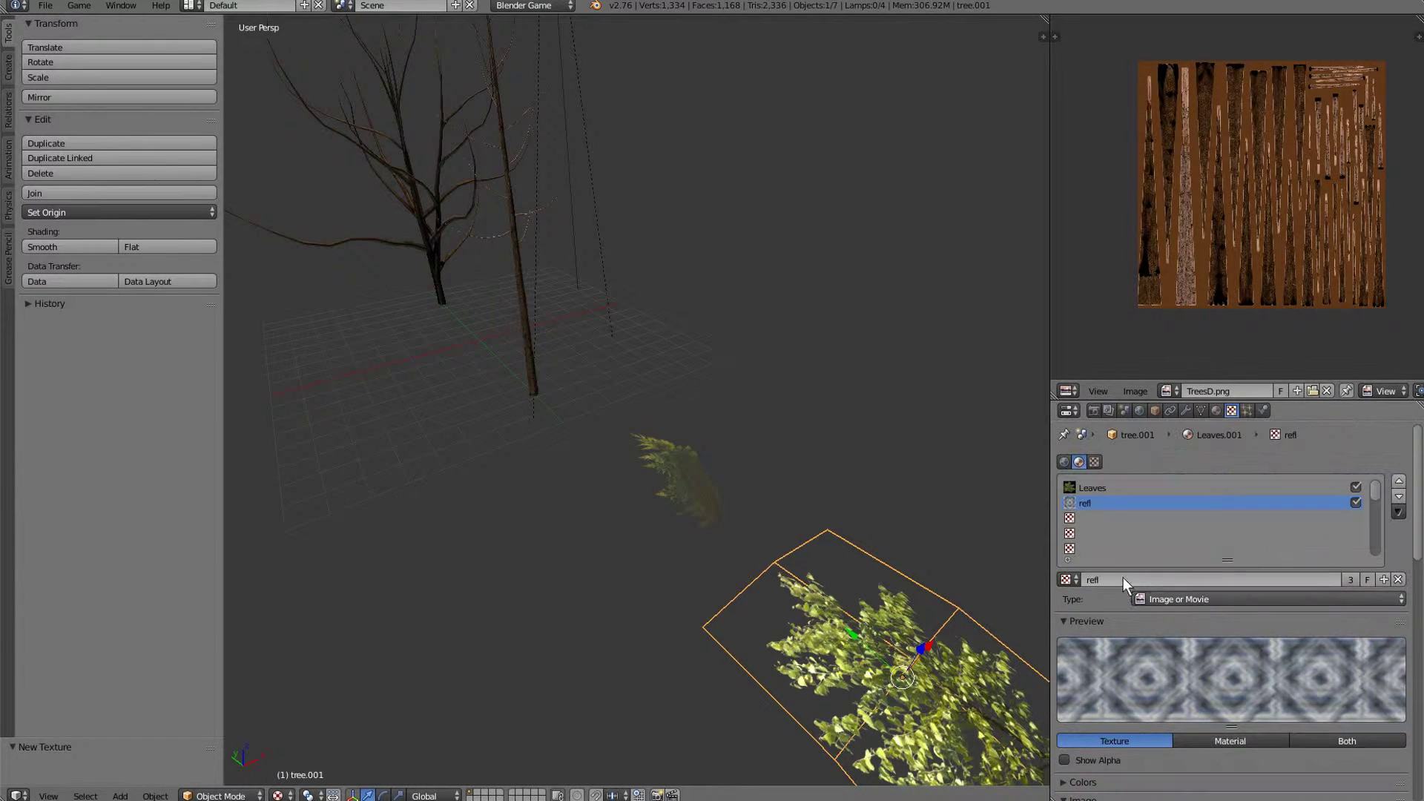
left_click(1118, 489)
scroll(1259, 696, "down", 5)
scroll(1260, 696, "down", 13)
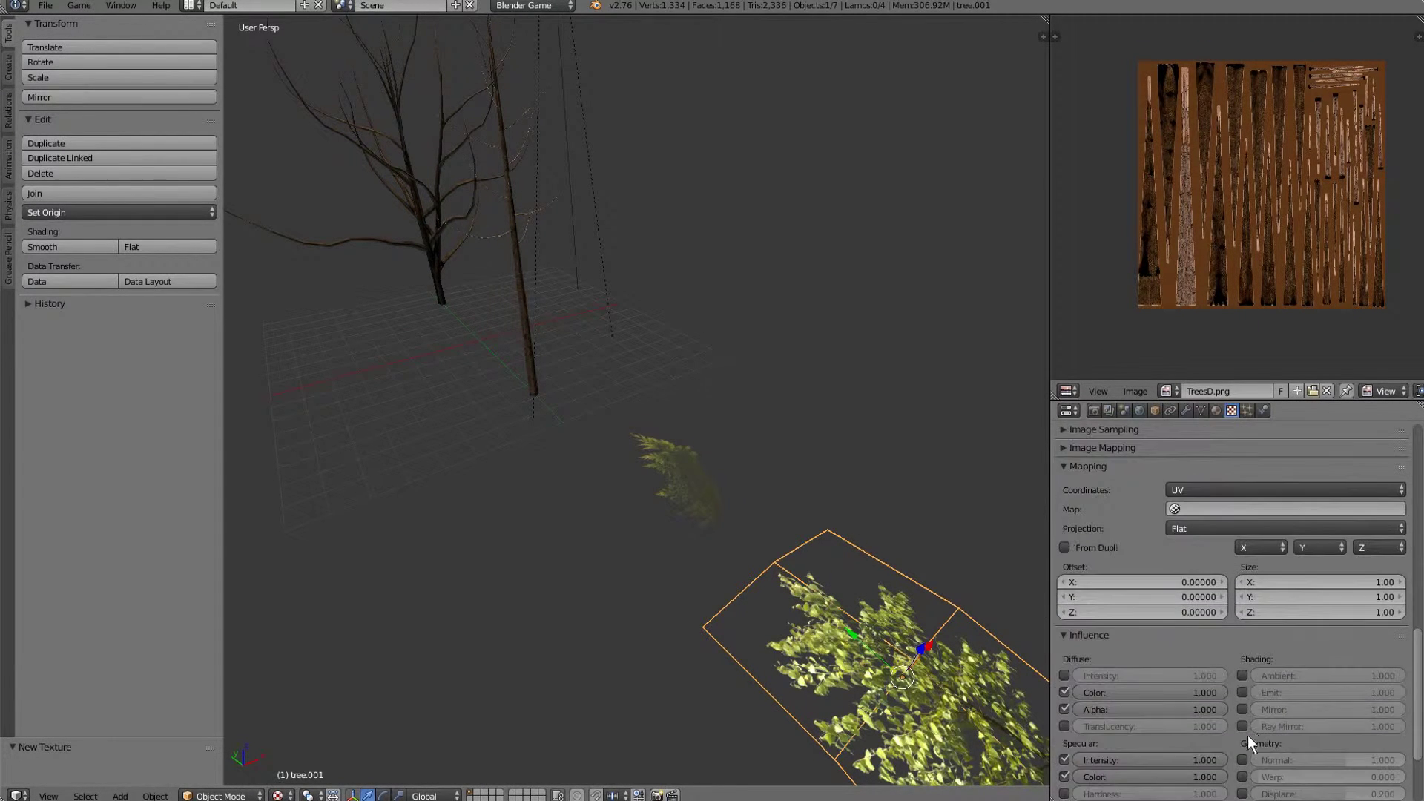
left_click(1249, 763)
middle_click_drag(983, 678, 905, 652)
key("r")
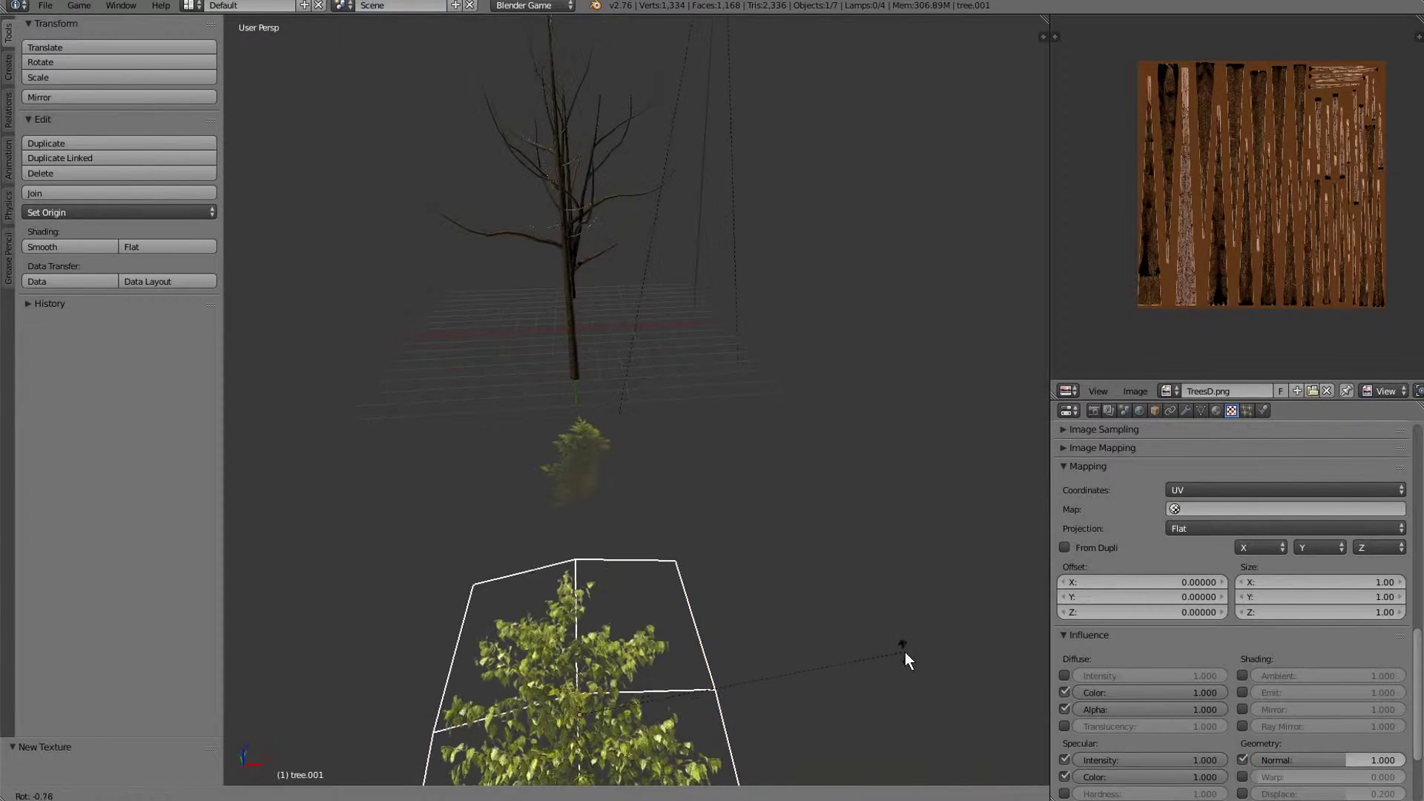
key("r")
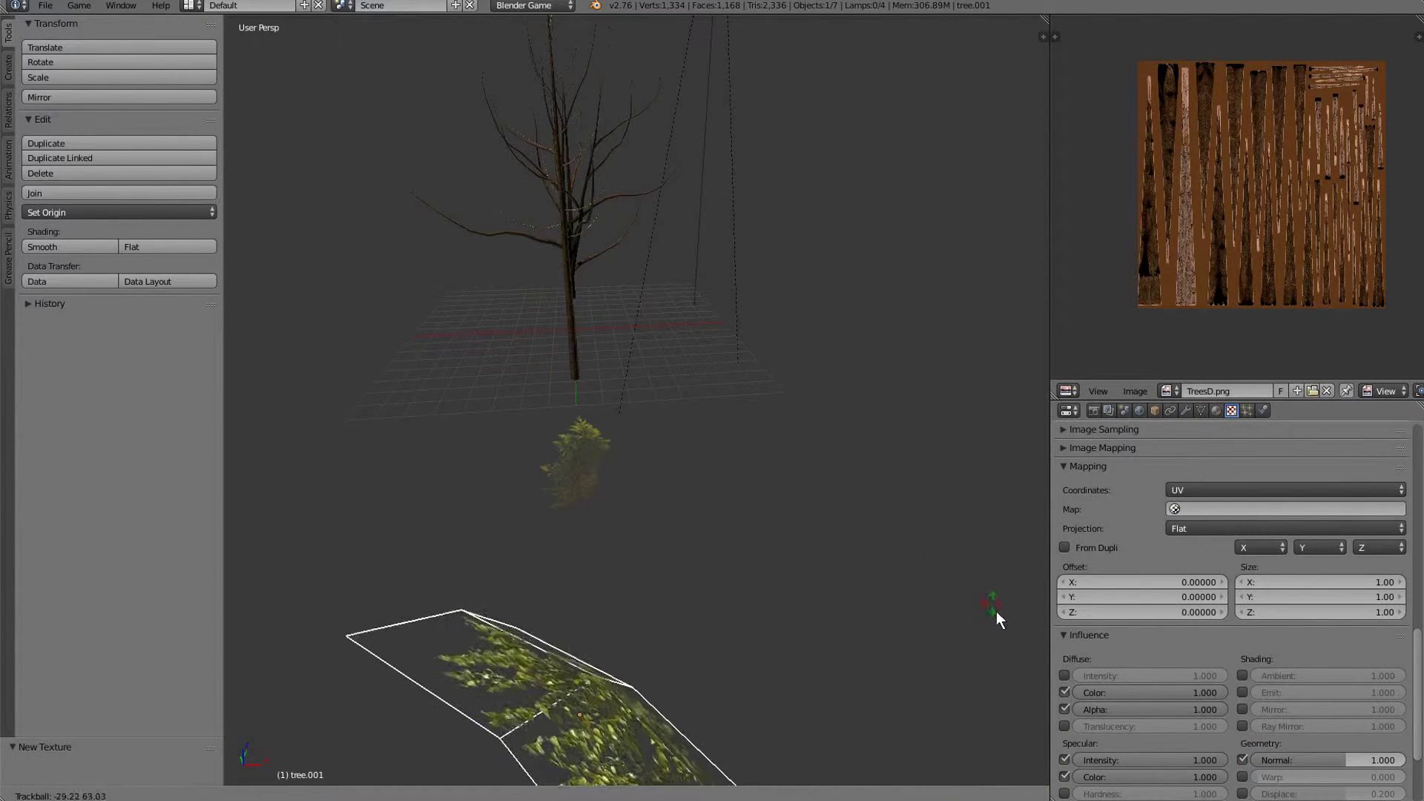
left_click(927, 683)
Select the pine branch and, in top view, move it along Y to the thin tree trunk.
middle_click_drag(927, 683, 931, 610)
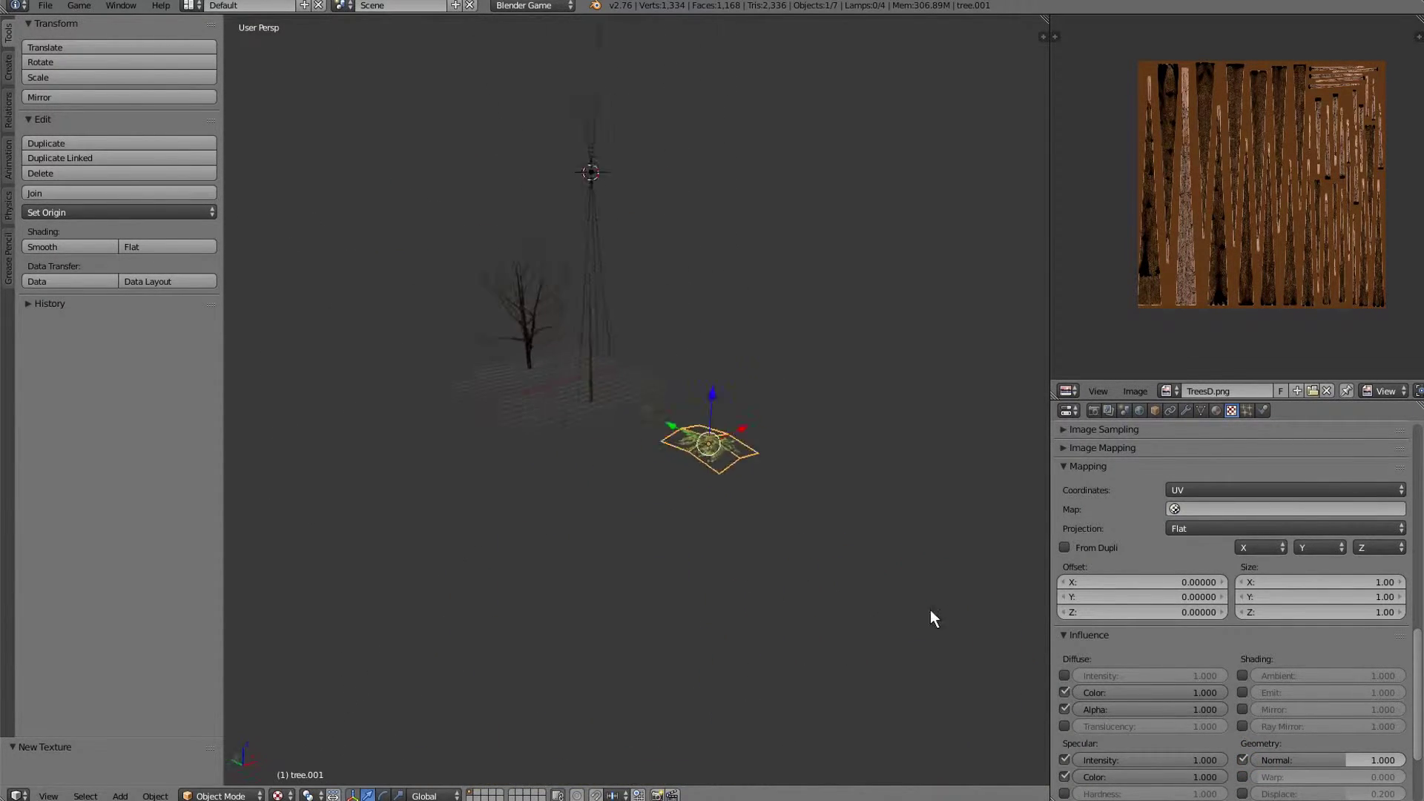
middle_click_drag(918, 544, 920, 638)
scroll(725, 433, "up", 3)
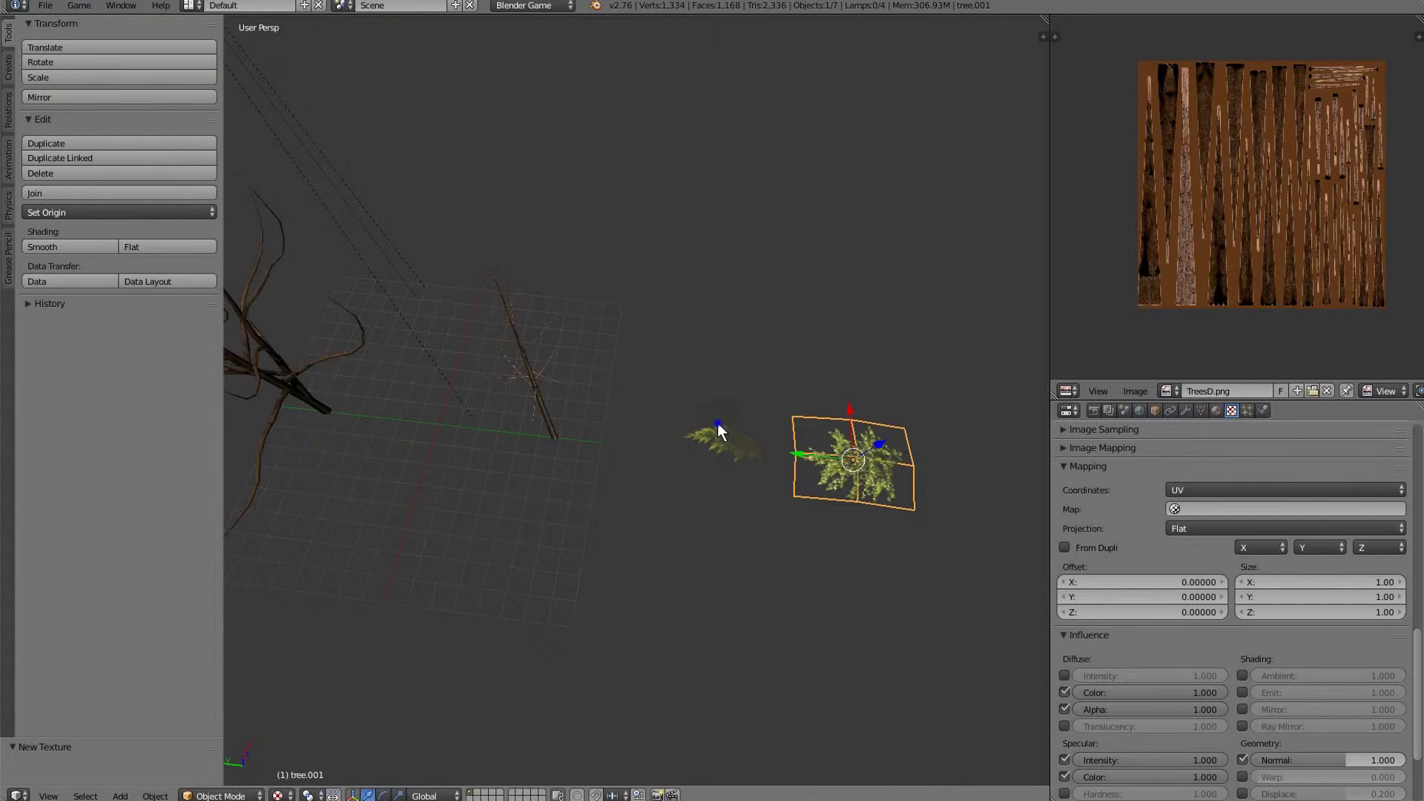
right_click(741, 457)
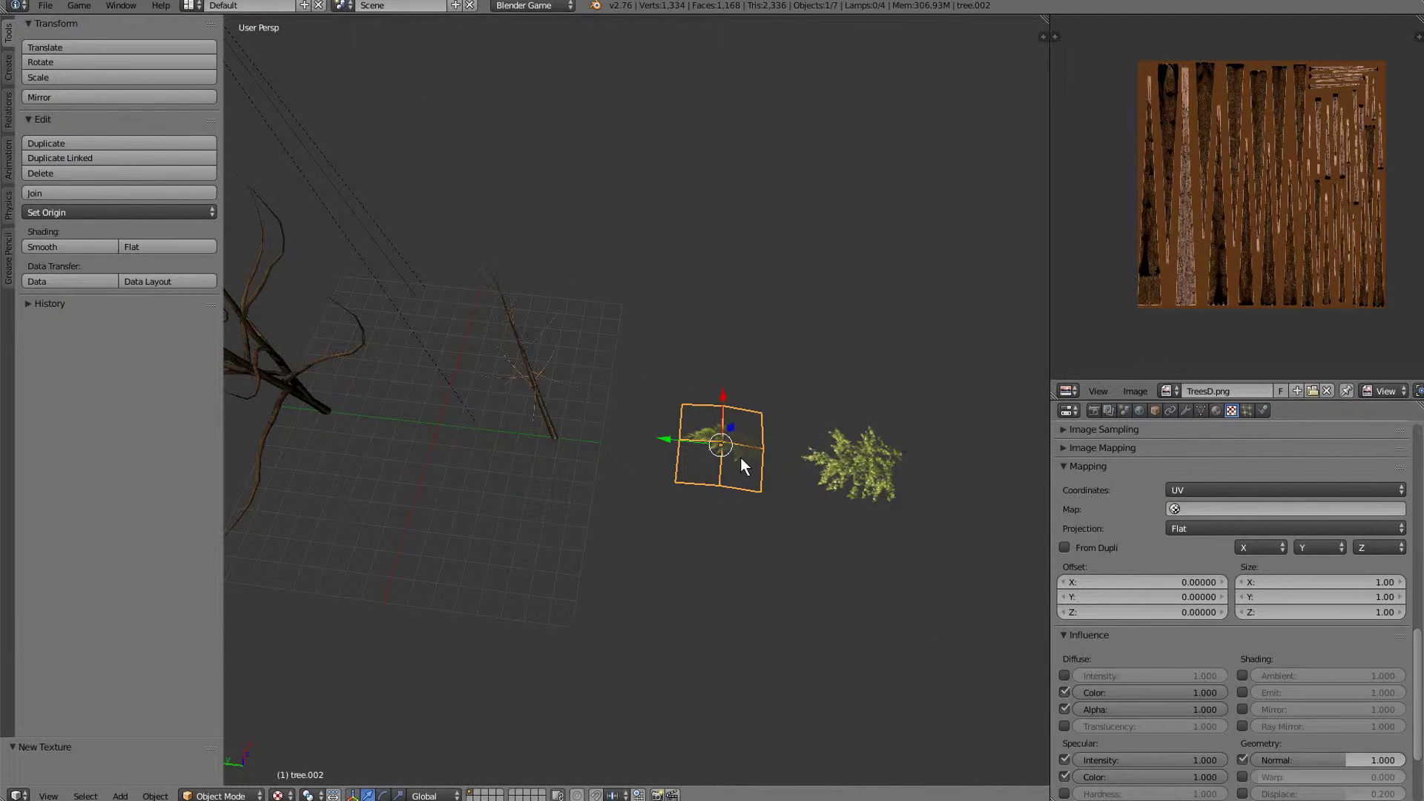
key("KP_7")
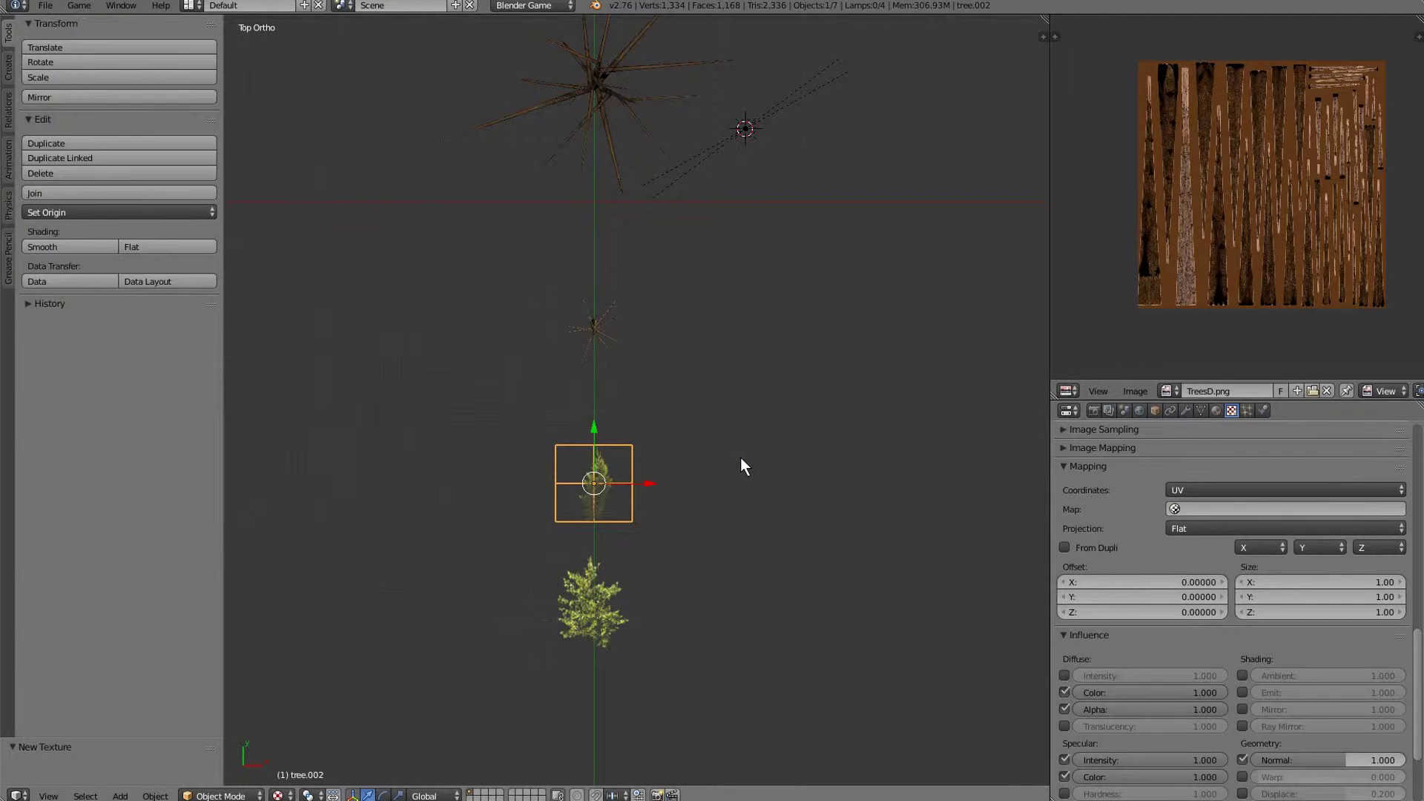
key("g")
key("y")
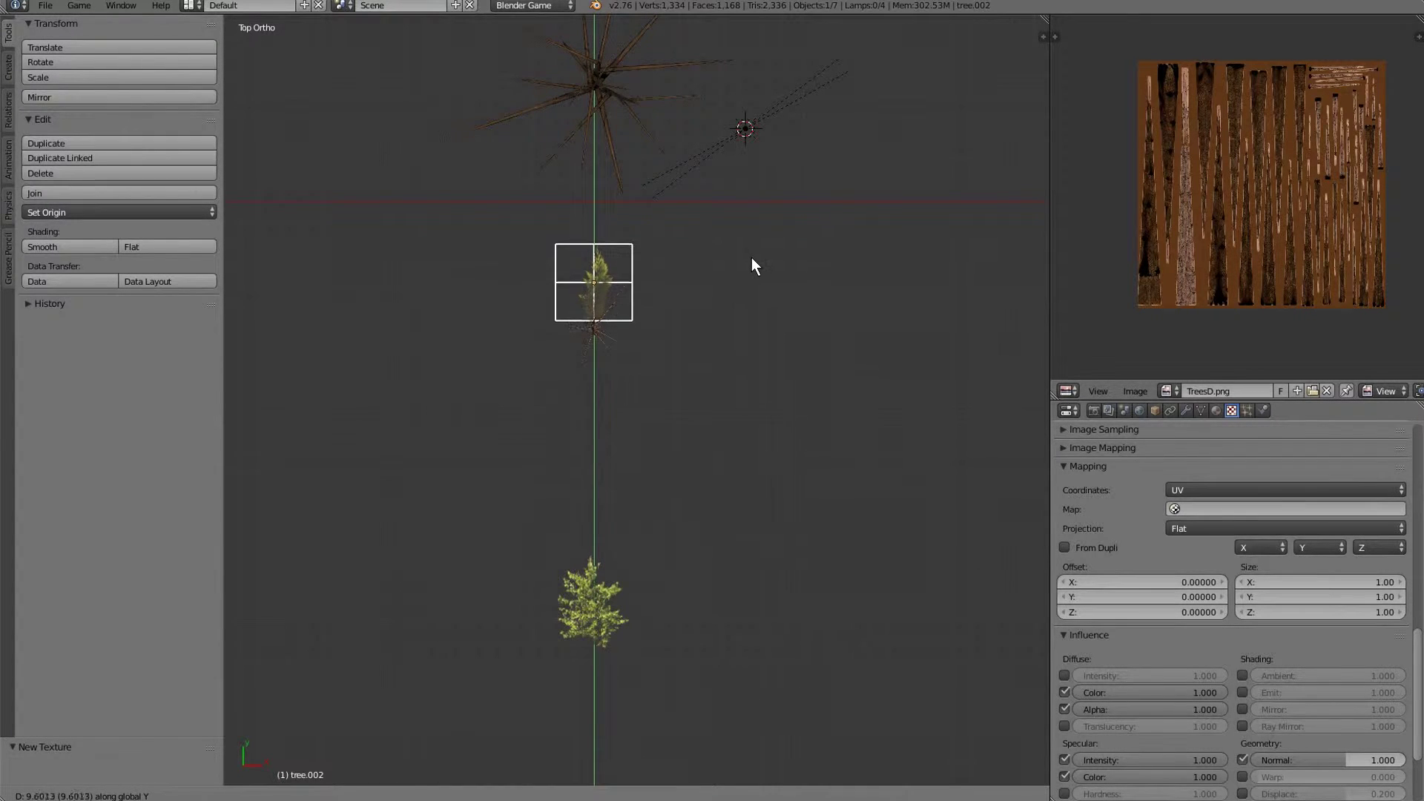
left_click(751, 257)
key("KP_Decimal")
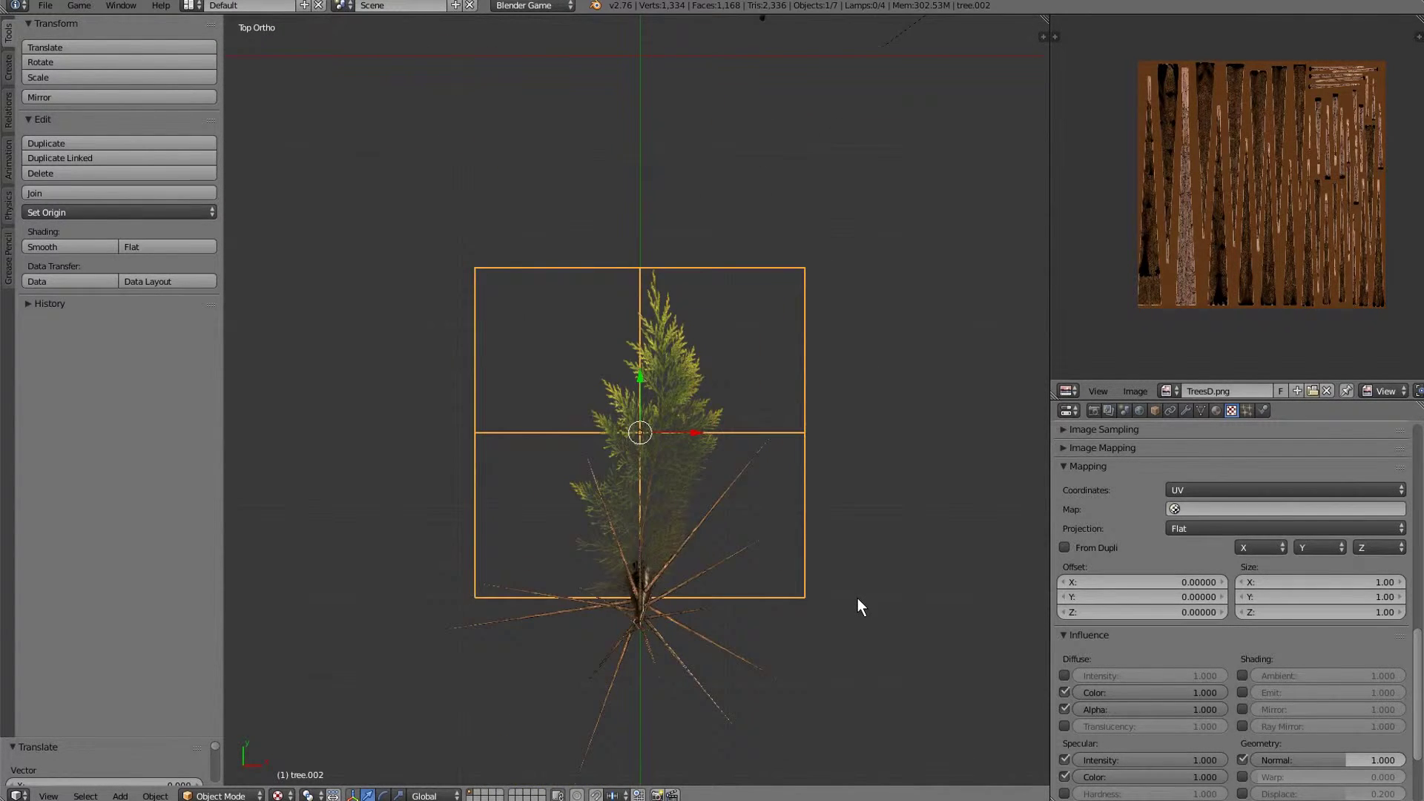
Scale the pine branch down to about 0.75 and duplicate it, with its base meeting the thin trunk.
key("g")
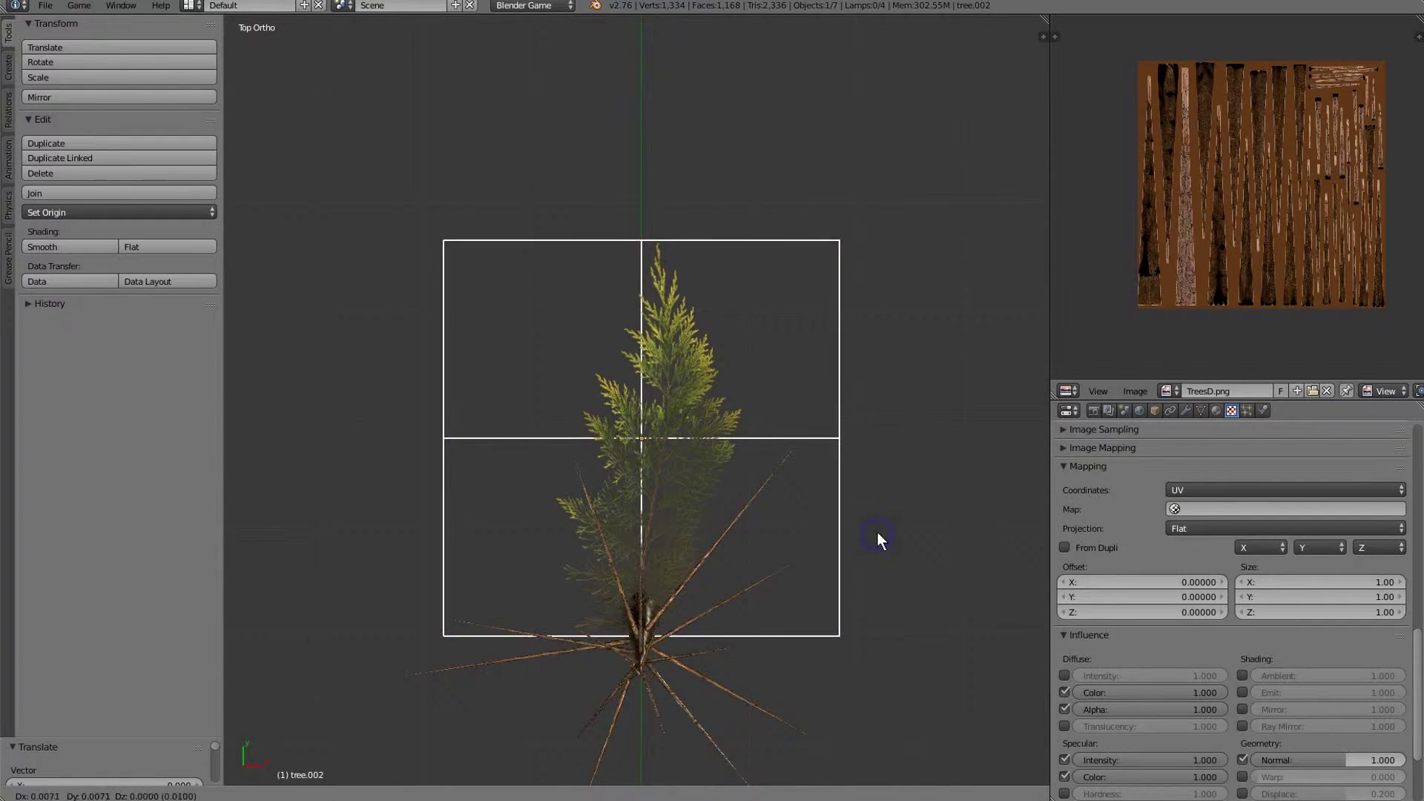
left_click(891, 483)
key("s")
left_click(890, 485)
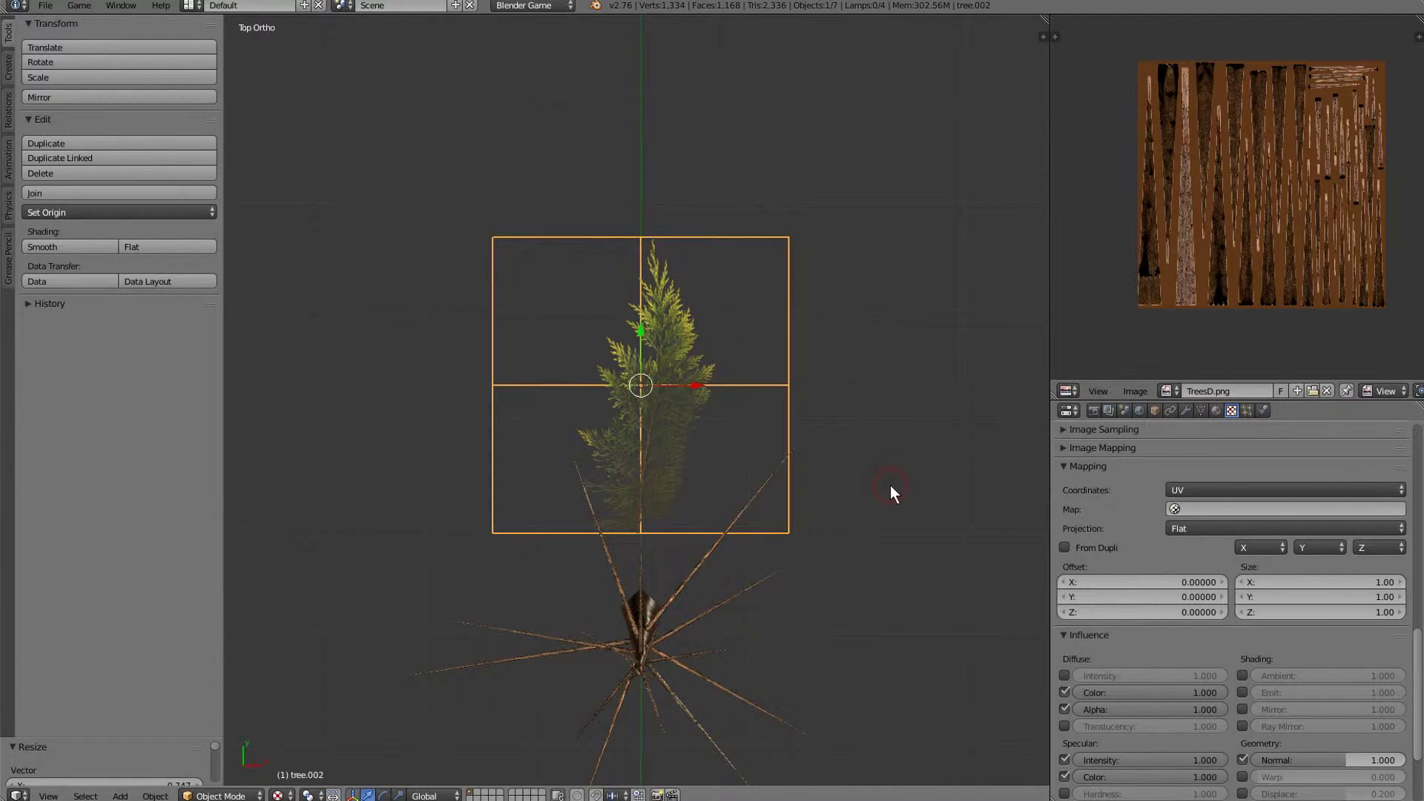
key("shift+d")
left_click(920, 524)
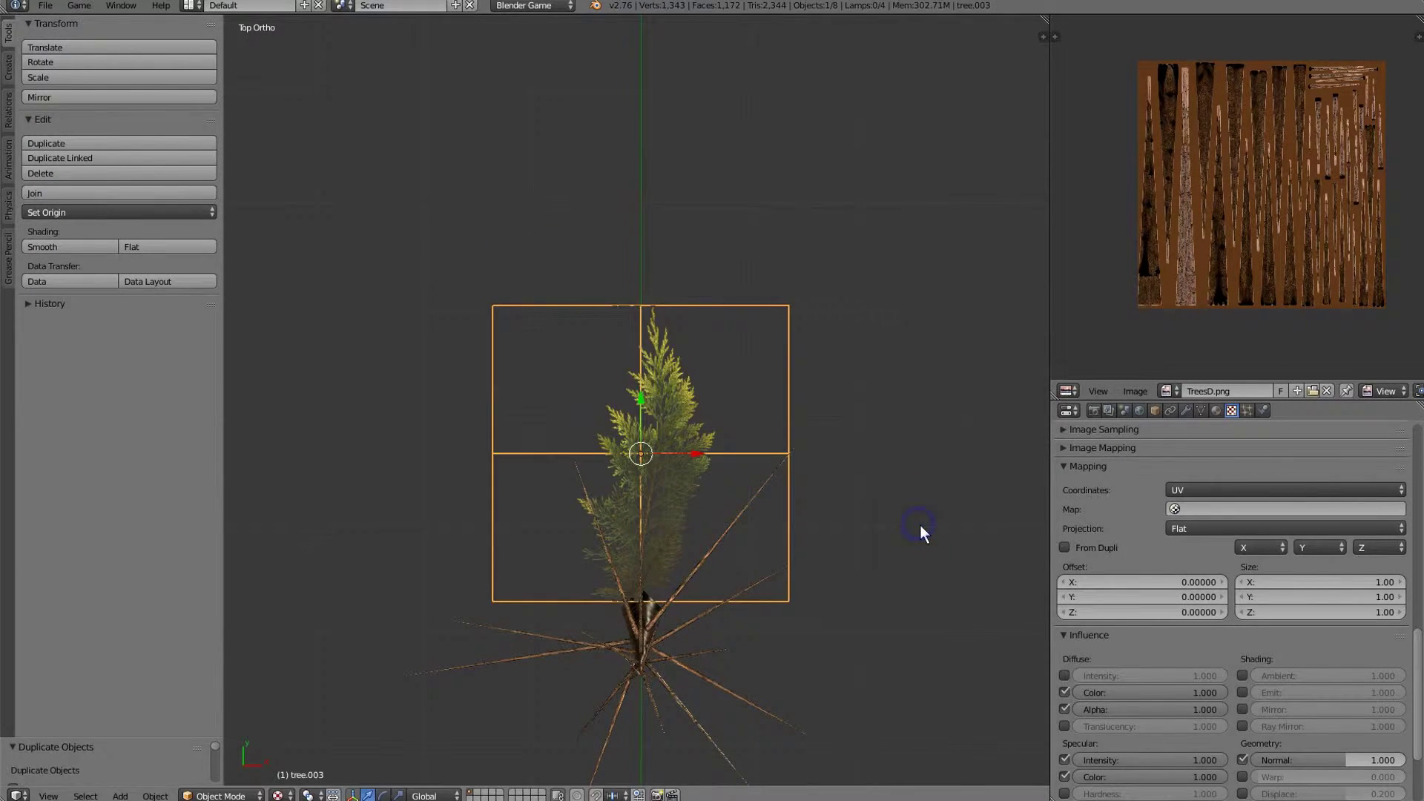
Snap the 3D cursor to the thin trunk's origin and reselect the pine branch.
key("r")
right_click(644, 621)
right_click(644, 620)
key("shift+s")
left_click(688, 497)
right_click(636, 656)
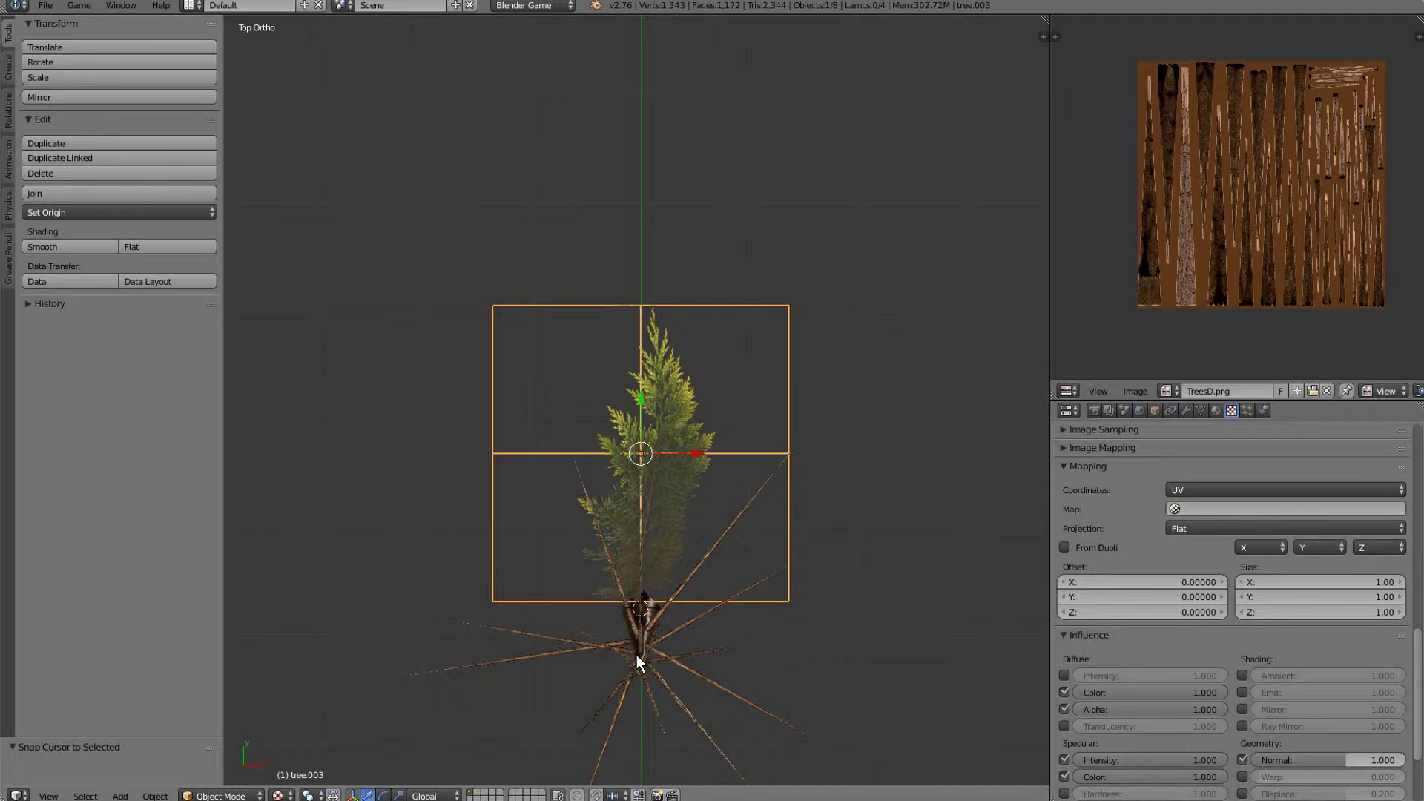
Duplicate the pine branch twice in place, rotating the copies around the 3D cursor to fan out clockwise from the first branch.
key("shift+d")
right_click(716, 513)
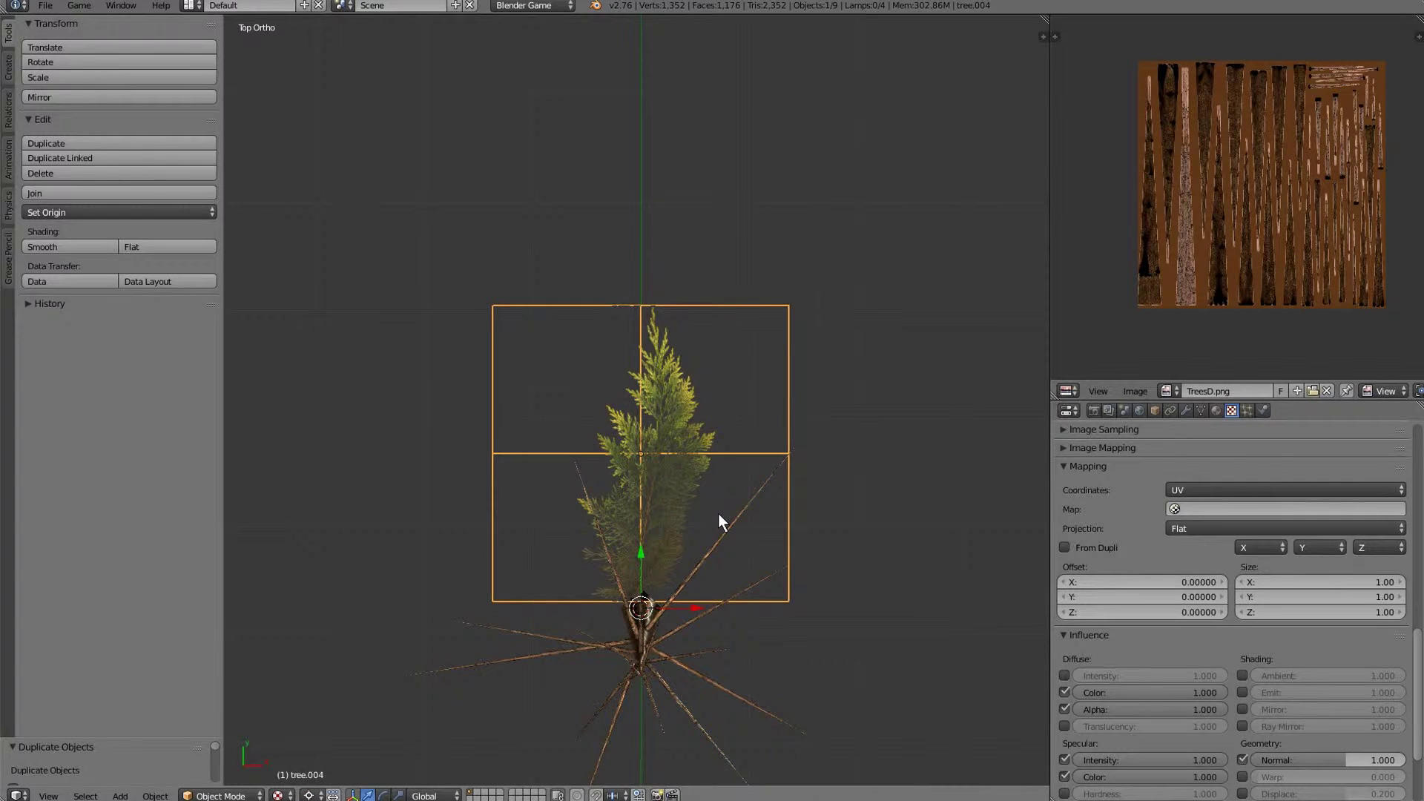
key("r")
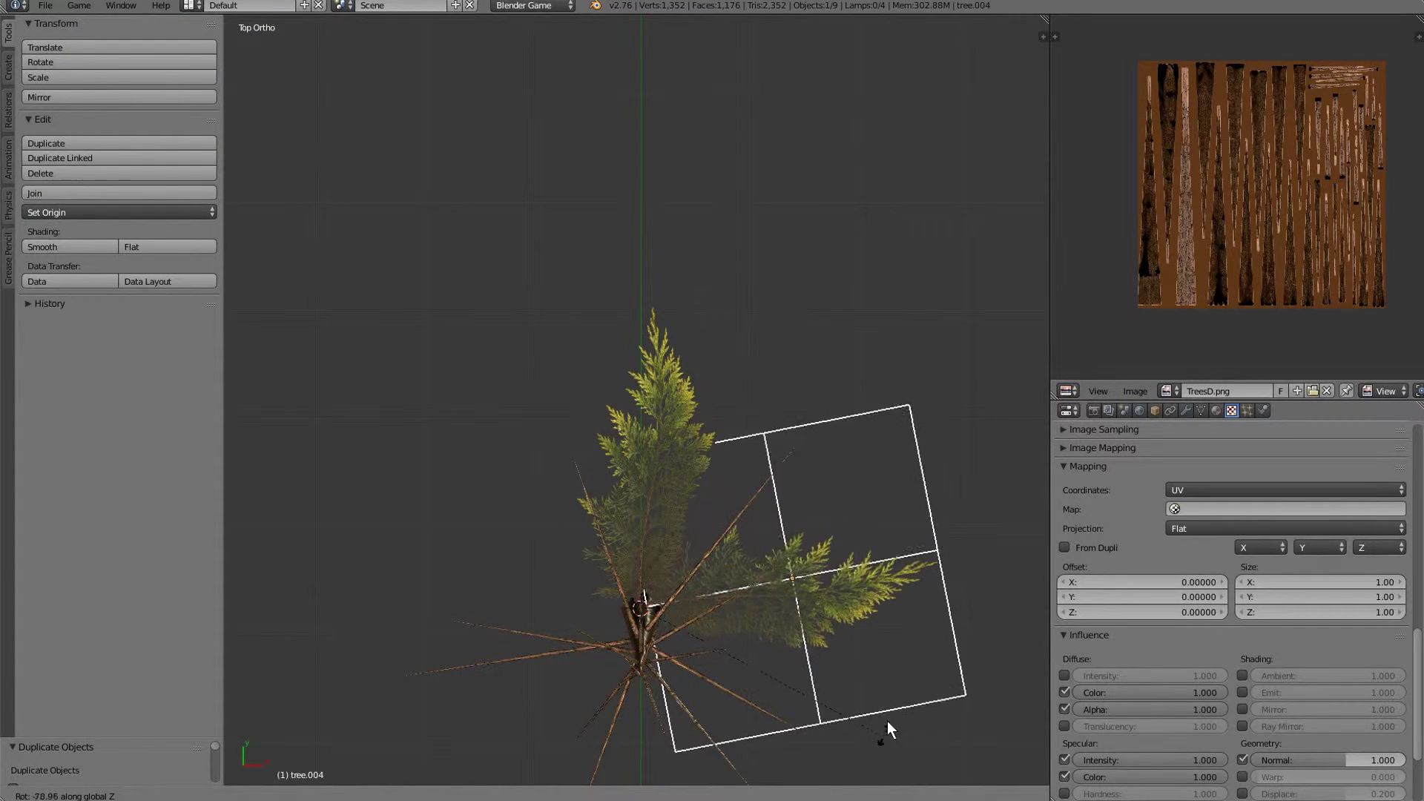
left_click(893, 649)
middle_click_drag(886, 668, 891, 549, "shift")
key("shift+d")
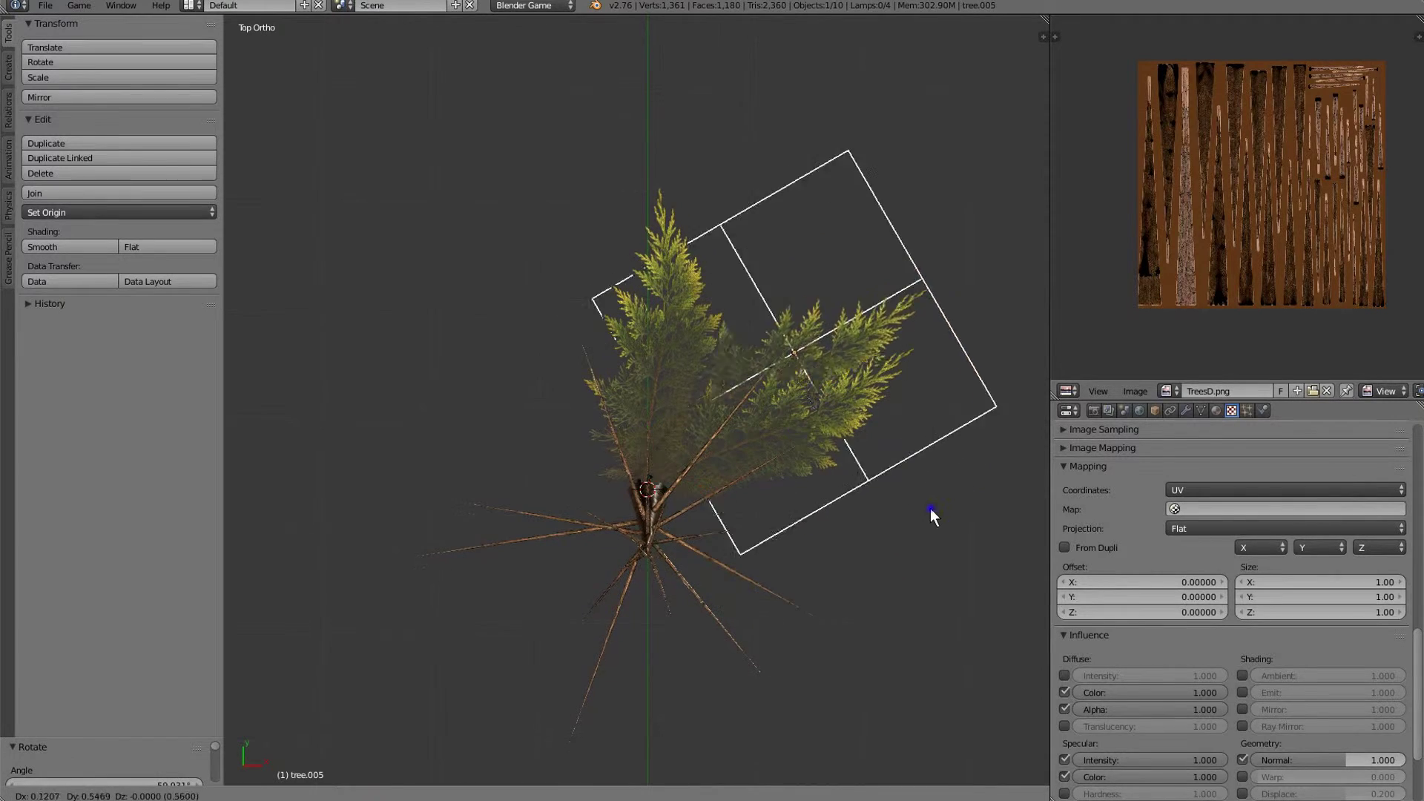
right_click(930, 509)
key("r")
left_click(759, 635)
Add two more pine branch copies rotated around the 3D cursor to complete the ring around the trunk.
key("shift+d")
right_click(781, 610)
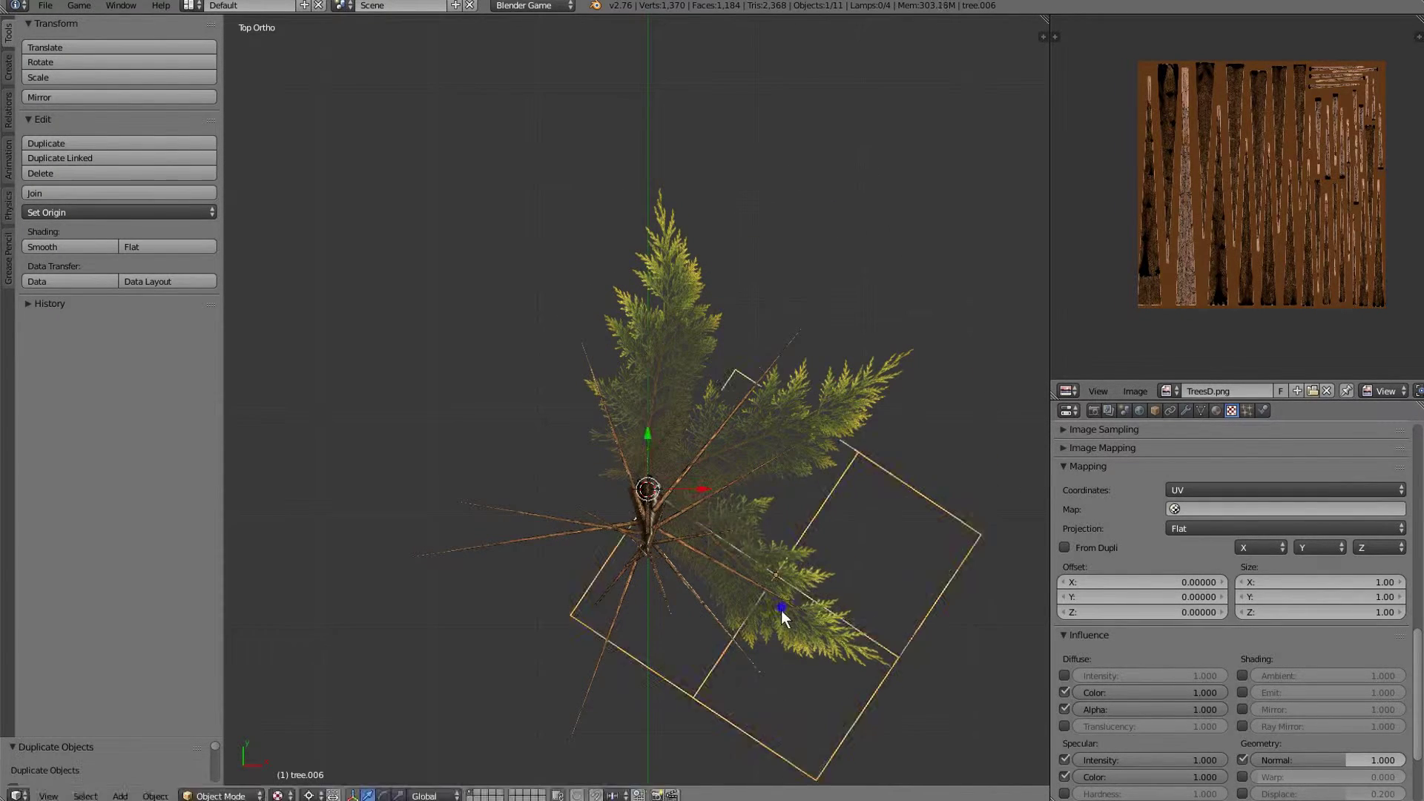
key("r")
left_click(615, 669)
key("shift+d")
right_click(742, 594)
key("r")
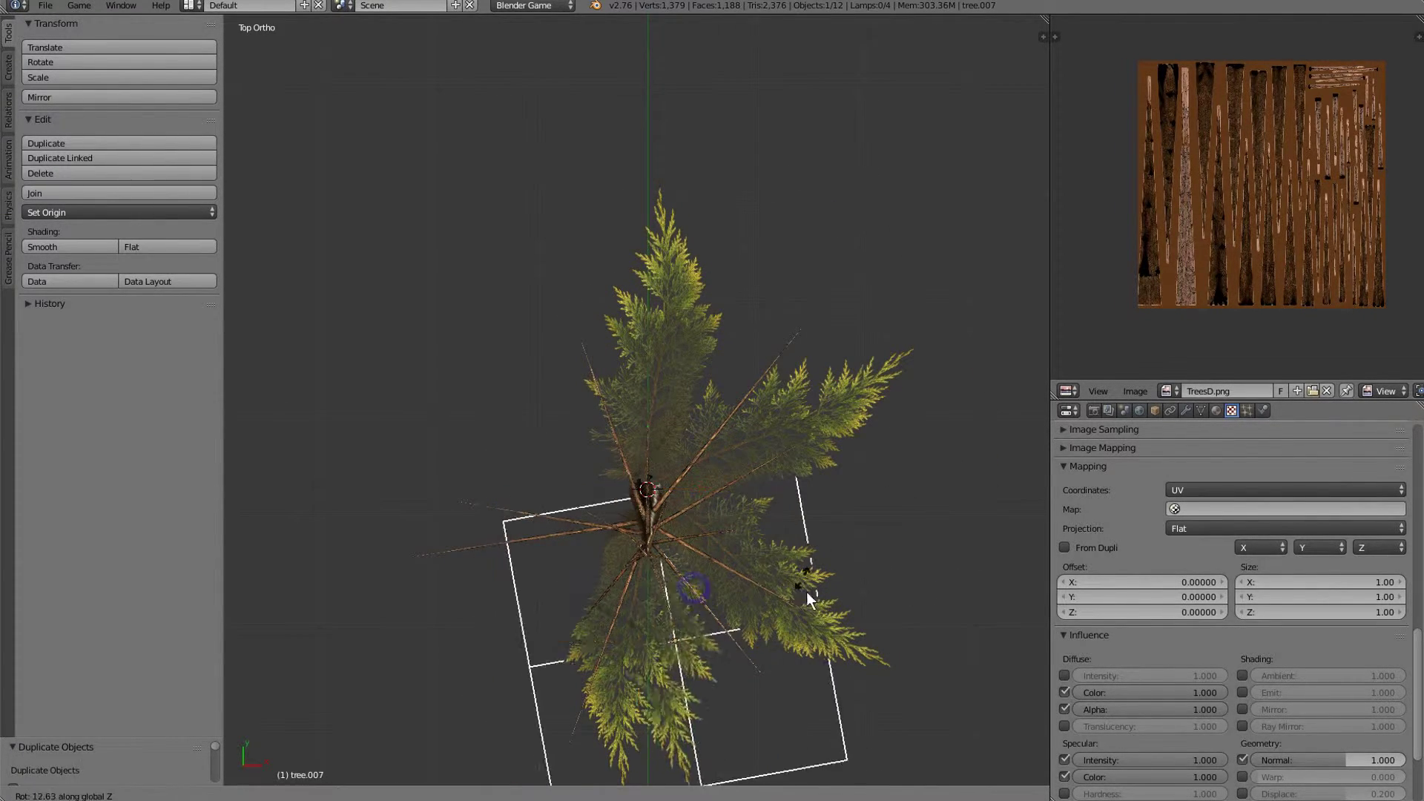
left_click(582, 577)
Select several pine branches of the ring and shift them horizontally, without changing their height, to fit the trunk.
middle_click_drag(582, 578, 751, 490)
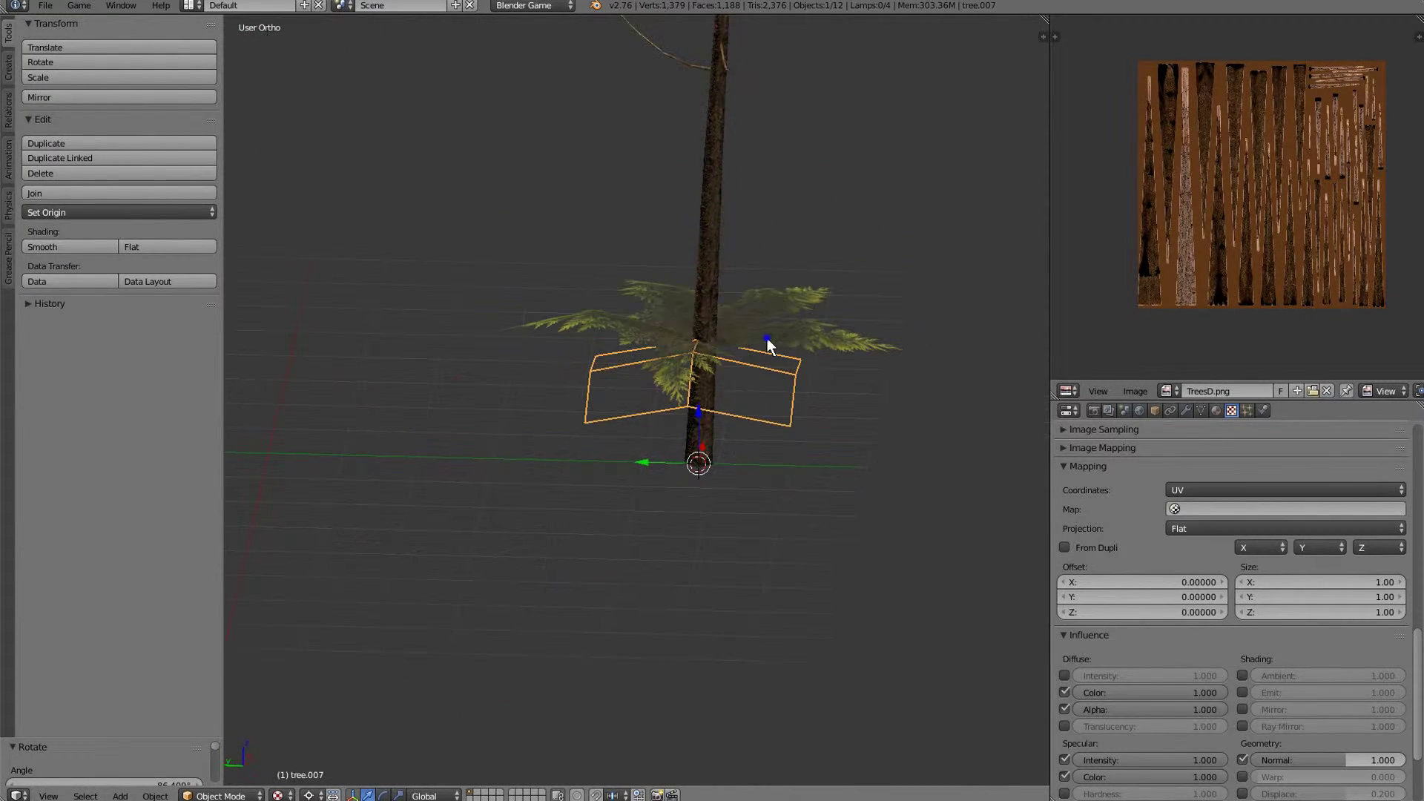
right_click(770, 344, "shift")
right_click(771, 305, "shift")
right_click(667, 296, "shift")
middle_click_drag(667, 297, 803, 331)
key("g")
key("shift+z")
left_click(688, 428)
Delete the surplus pine branch from the ring.
right_click(652, 336)
right_click(614, 321)
key("x")
left_click(614, 321)
Duplicate the five-branch ring upward along Z and rotate the copy about 38° around the trunk.
right_click(712, 394)
right_click(630, 354, "shift")
key("shift+d")
key("z")
left_click(799, 264)
key("r")
key("z")
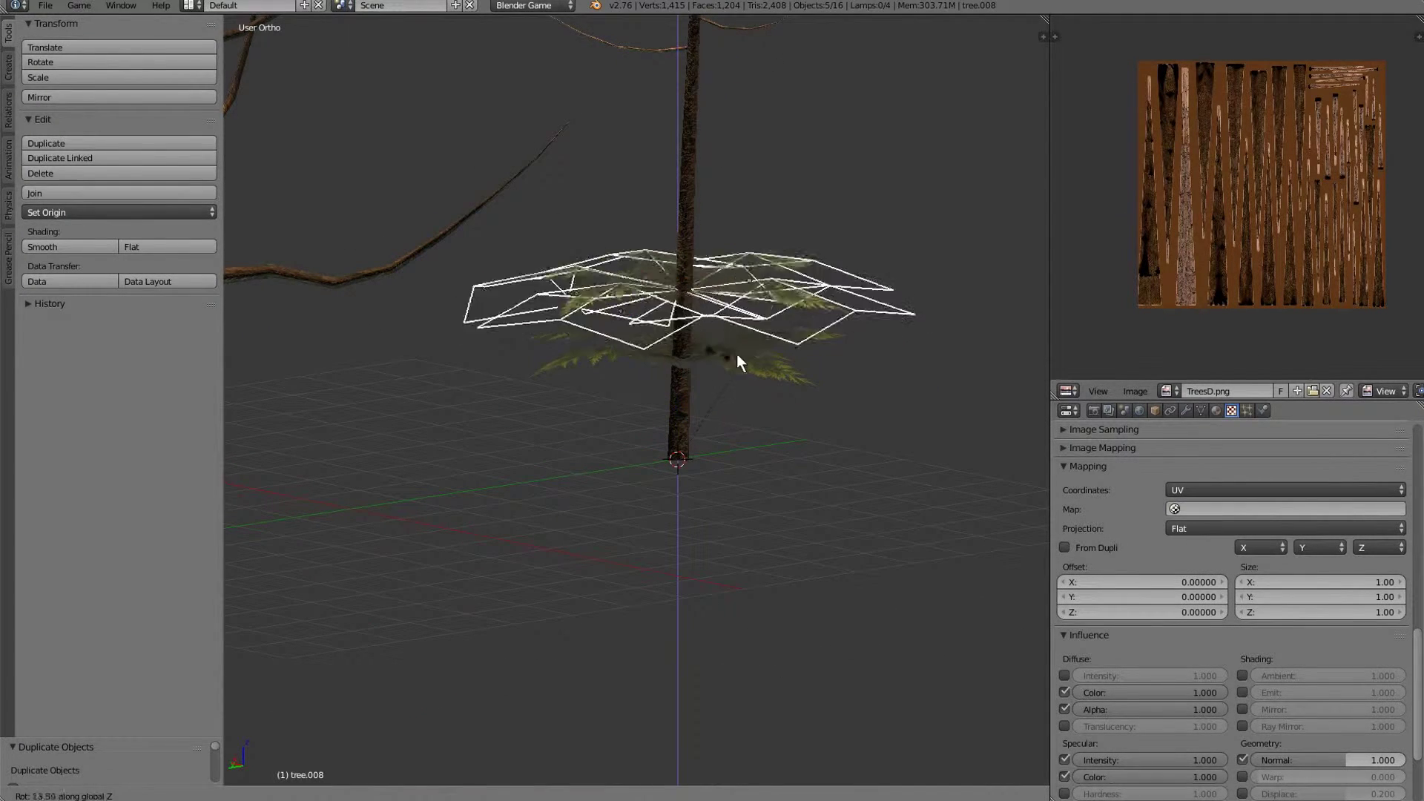
left_click(894, 390)
Scale the upper branch ring to about 1.05 and adjust its height along the trunk.
key("s")
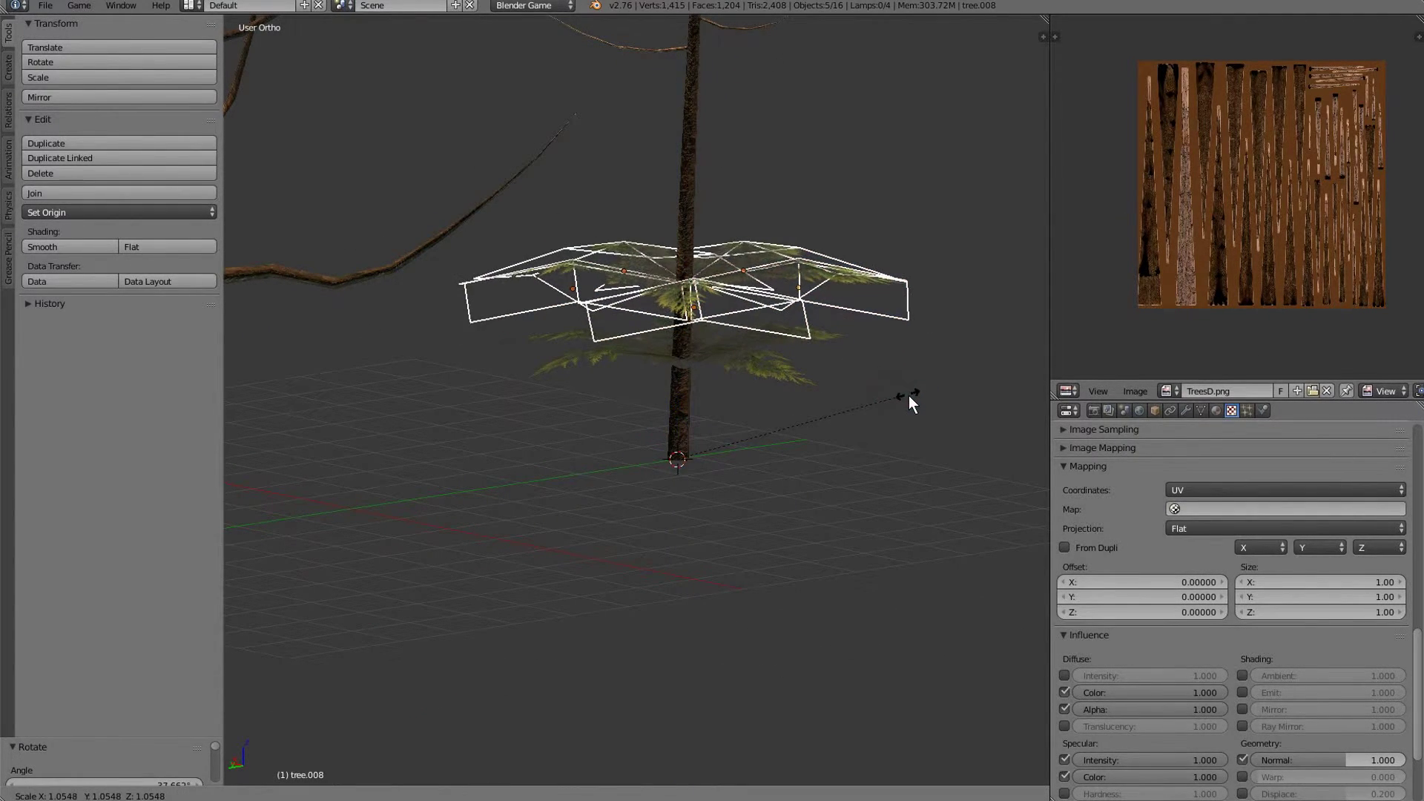
left_click(909, 395)
key("g")
key("z")
left_click(909, 418)
mouse_move(780, 374)
middle_mouse_down()
mouse_move(733, 350)
mouse_move(769, 400)
middle_mouse_up()
key("g")
key("z")
left_click(733, 355)
Duplicate the upper branch ring upward along Z and scale the copy to about 0.93.
key("shift+d")
key("z")
left_click(785, 331)
middle_click_drag(793, 335, 846, 409)
key("s")
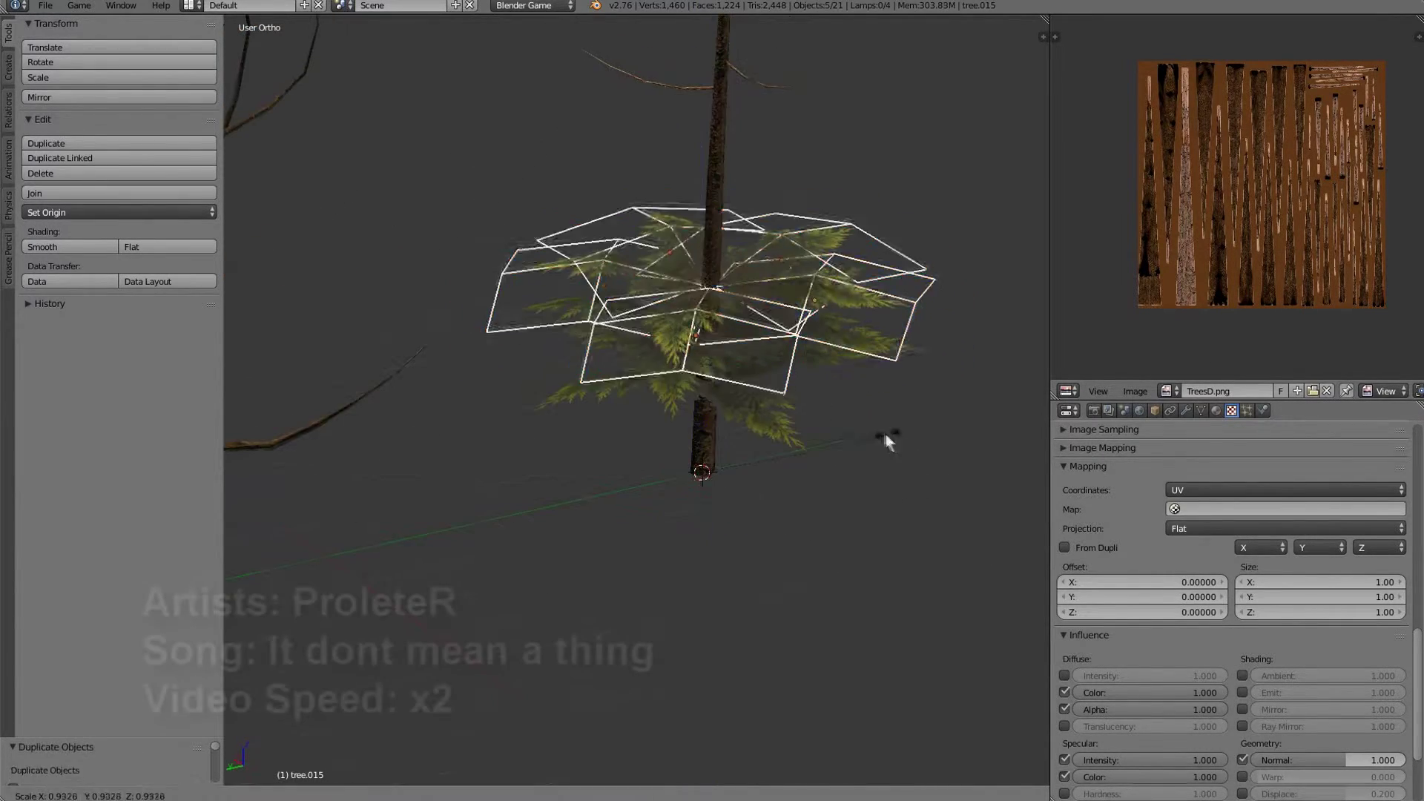
left_click(886, 437)
Rotate the third branch ring around the trunk's vertical axis and reposition it on the trunk.
key("r")
key("z")
left_click(845, 479)
key("g")
left_click(806, 478)
middle_click_drag(809, 474, 794, 430)
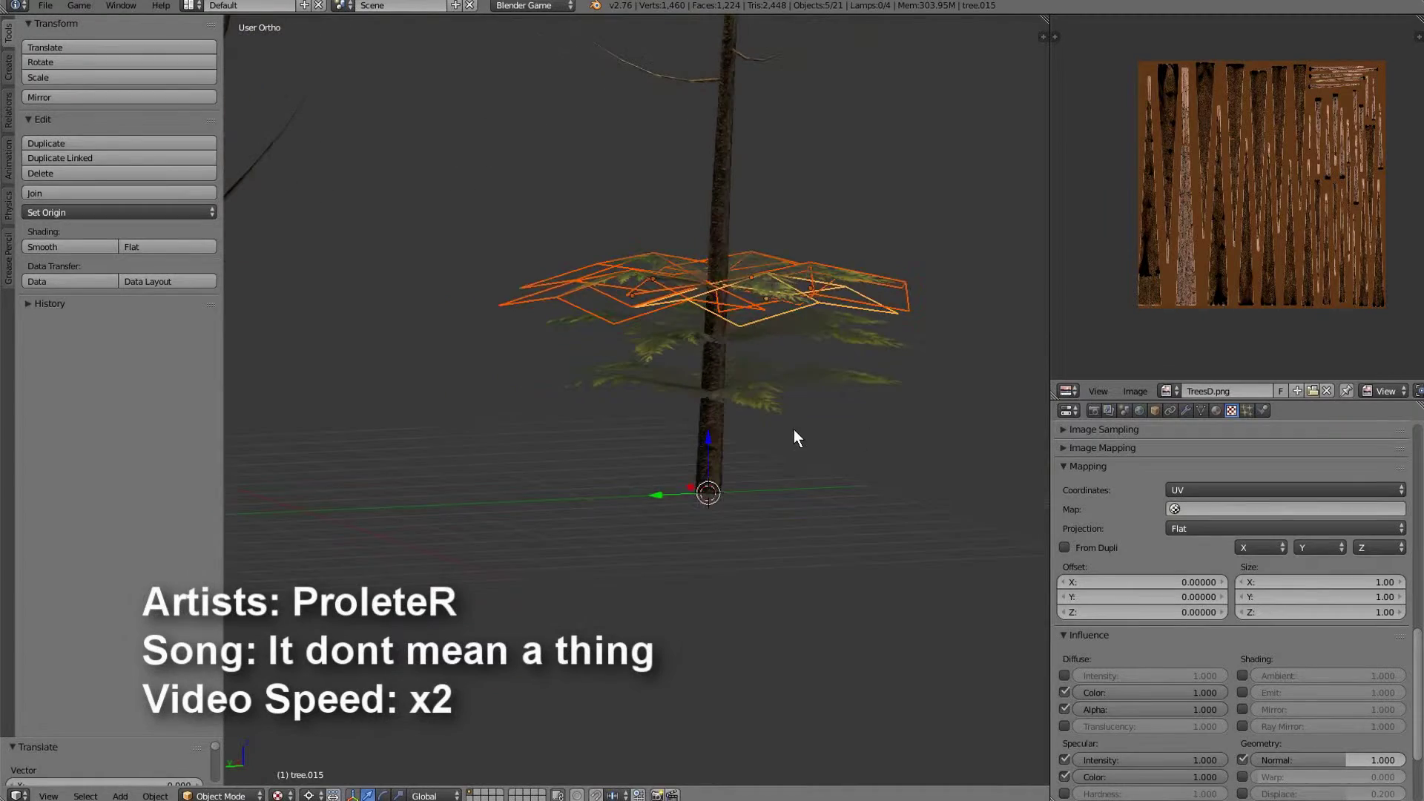
Duplicate the third ring upward along Z, rotate the copy around the trunk and adjust its height.
key("shift+d")
key("z")
left_click(794, 383)
key("r")
key("z")
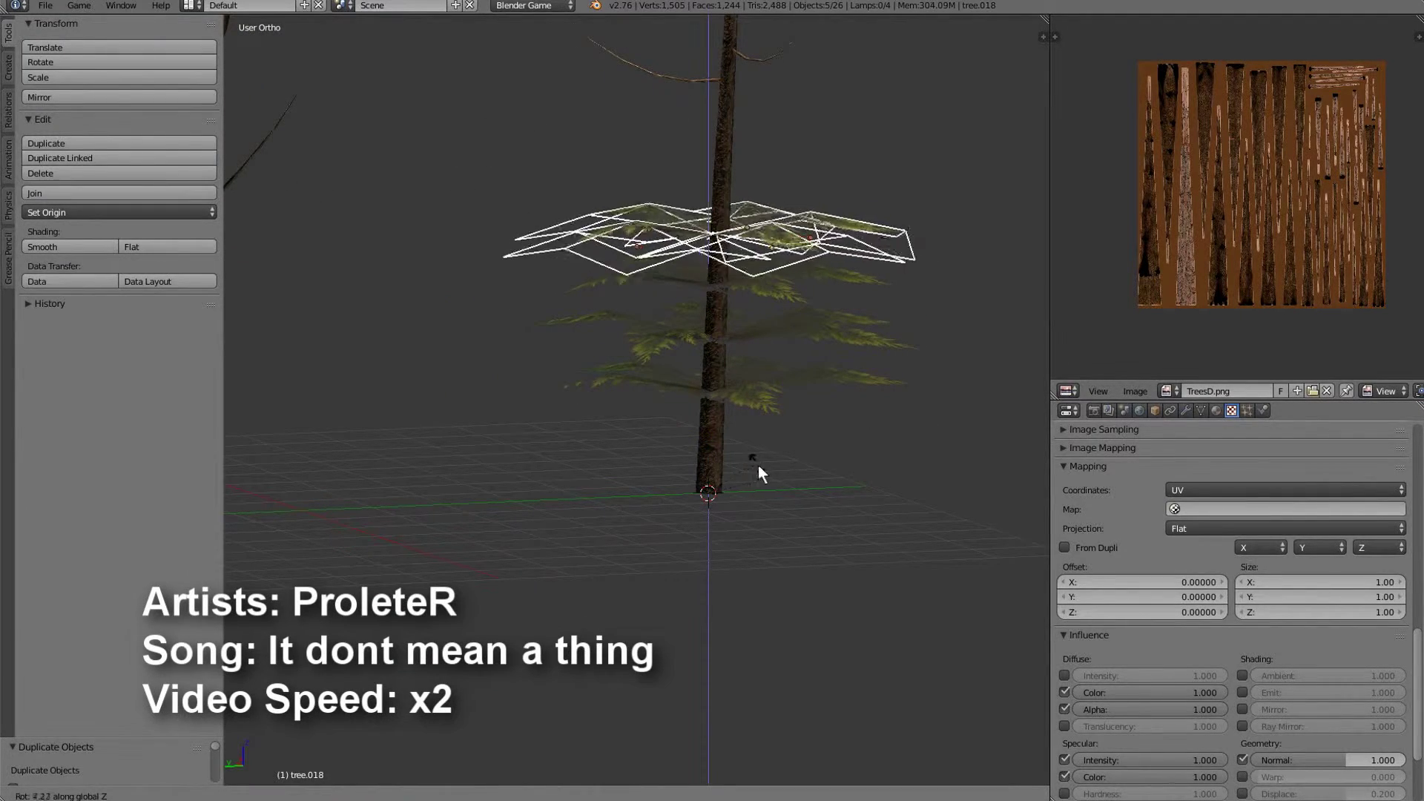
left_click(848, 488)
middle_click_drag(848, 488, 763, 486)
key("g")
key("z")
left_click(812, 496)
Duplicate the fourth branch ring upward along Z and rotate the copy around the vertical axis.
key("shift+d")
key("z")
left_click(795, 409)
middle_click_drag(795, 410, 775, 370)
key("r")
key("z")
left_click(813, 445)
Scale the fifth branch ring and reposition it so it sits centred on the trunk.
key("s")
left_click(768, 401)
key("g")
key("z")
left_click(777, 393)
key("g")
left_click(742, 381)
key("g")
left_click(754, 447)
Duplicate the fifth ring upward along Z and shift the copy into place around the trunk.
key("shift+d")
key("z")
left_click(769, 308)
middle_click_drag(769, 307, 791, 510)
key("g")
left_click(850, 368)
key("g")
left_click(791, 509)
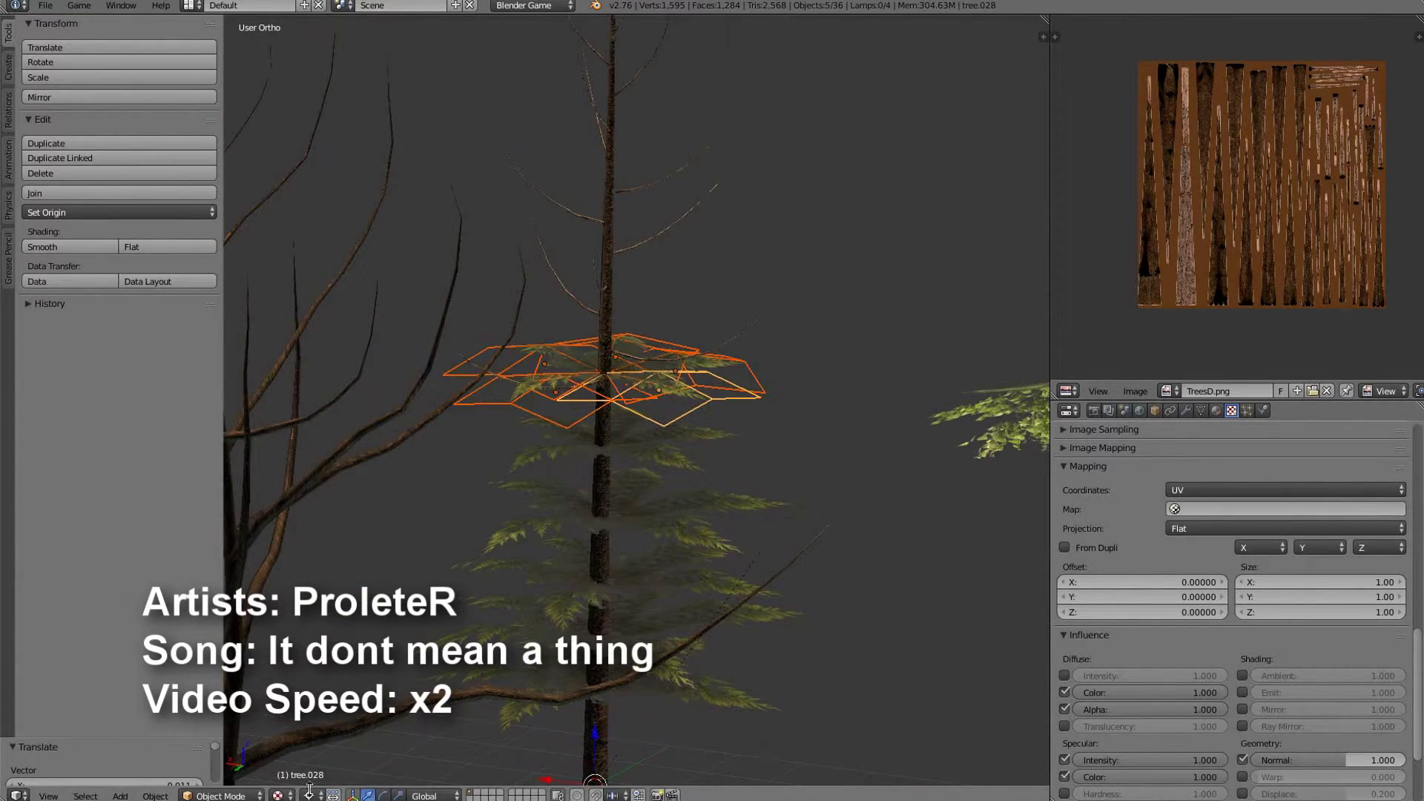
Scale the sixth branch ring down about its own centre to suit the narrowing trunk.
middle_click_drag(683, 566, 767, 549)
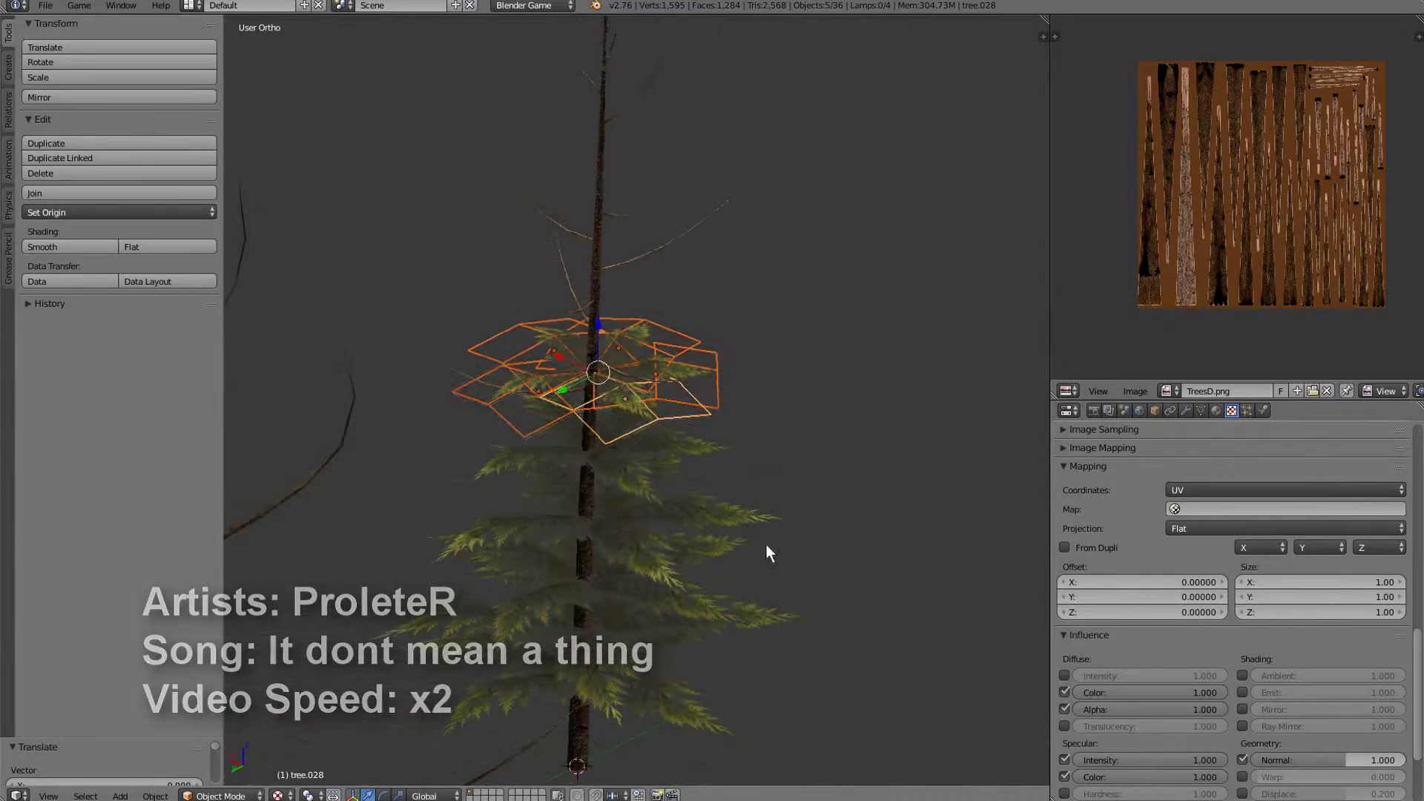
key("s")
left_click(817, 616)
middle_click_drag(818, 617, 770, 522)
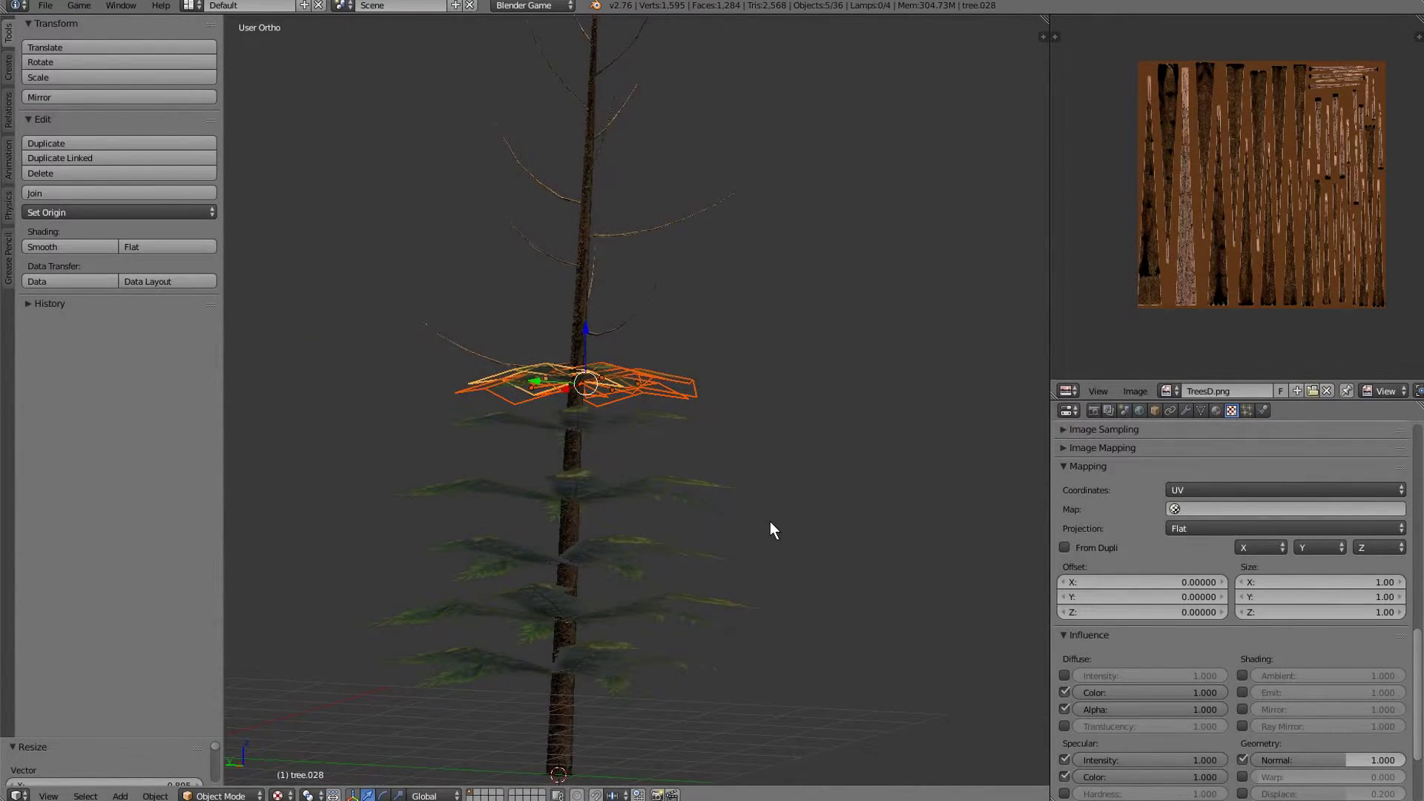
Duplicate the sixth branch ring higher up the trunk and rotate the copy to offset its branches.
key("shift+d")
left_click(770, 447)
middle_click_drag(773, 474, 872, 540)
key("r")
right_click(785, 567)
key("r")
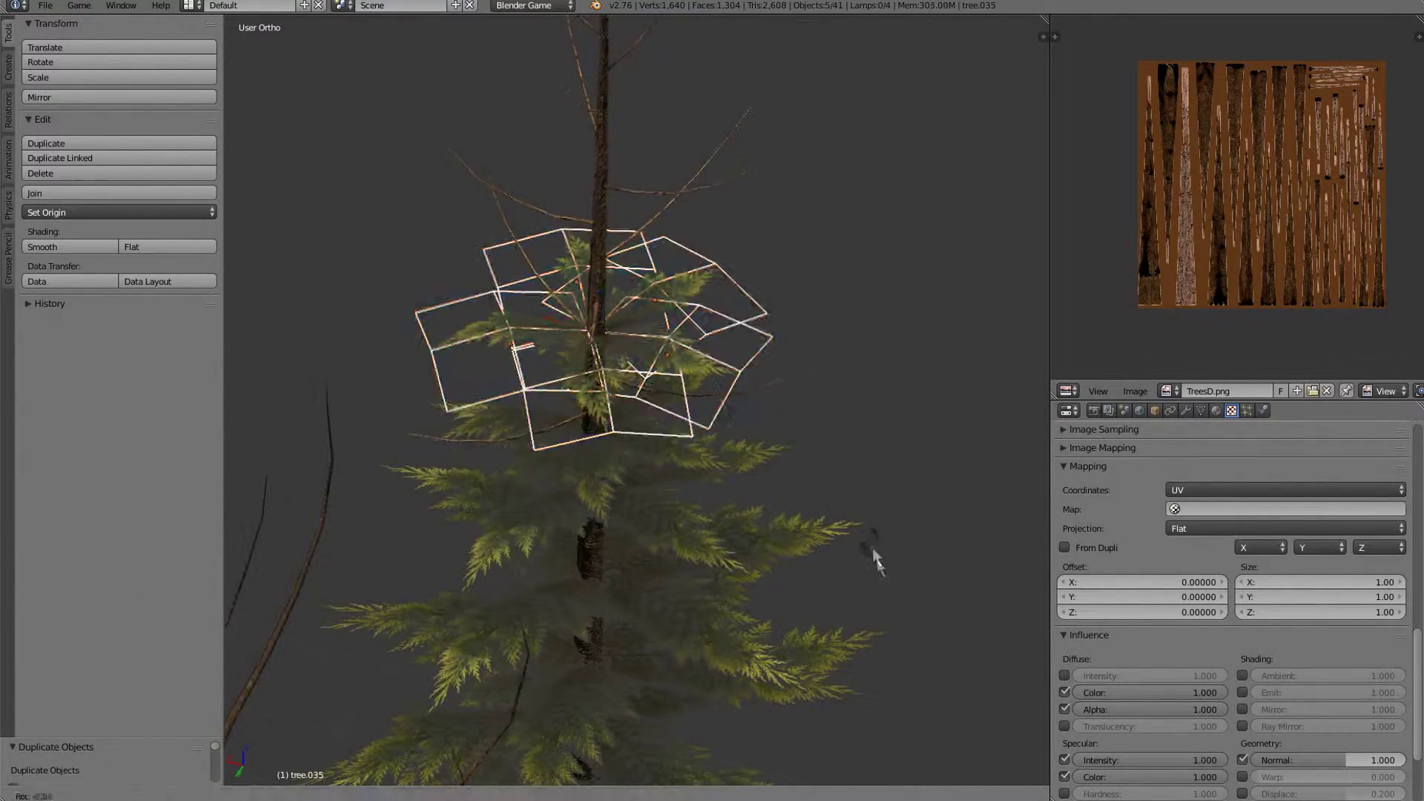
left_click(731, 605)
Duplicate the seventh ring upward along Z, rotate the copy around the trunk and scale it to about 1.09.
key("shift+d")
key("z")
left_click(715, 531)
middle_click_drag(716, 530, 747, 525)
key("r")
key("z")
left_click(853, 438)
key("s")
left_click(809, 480)
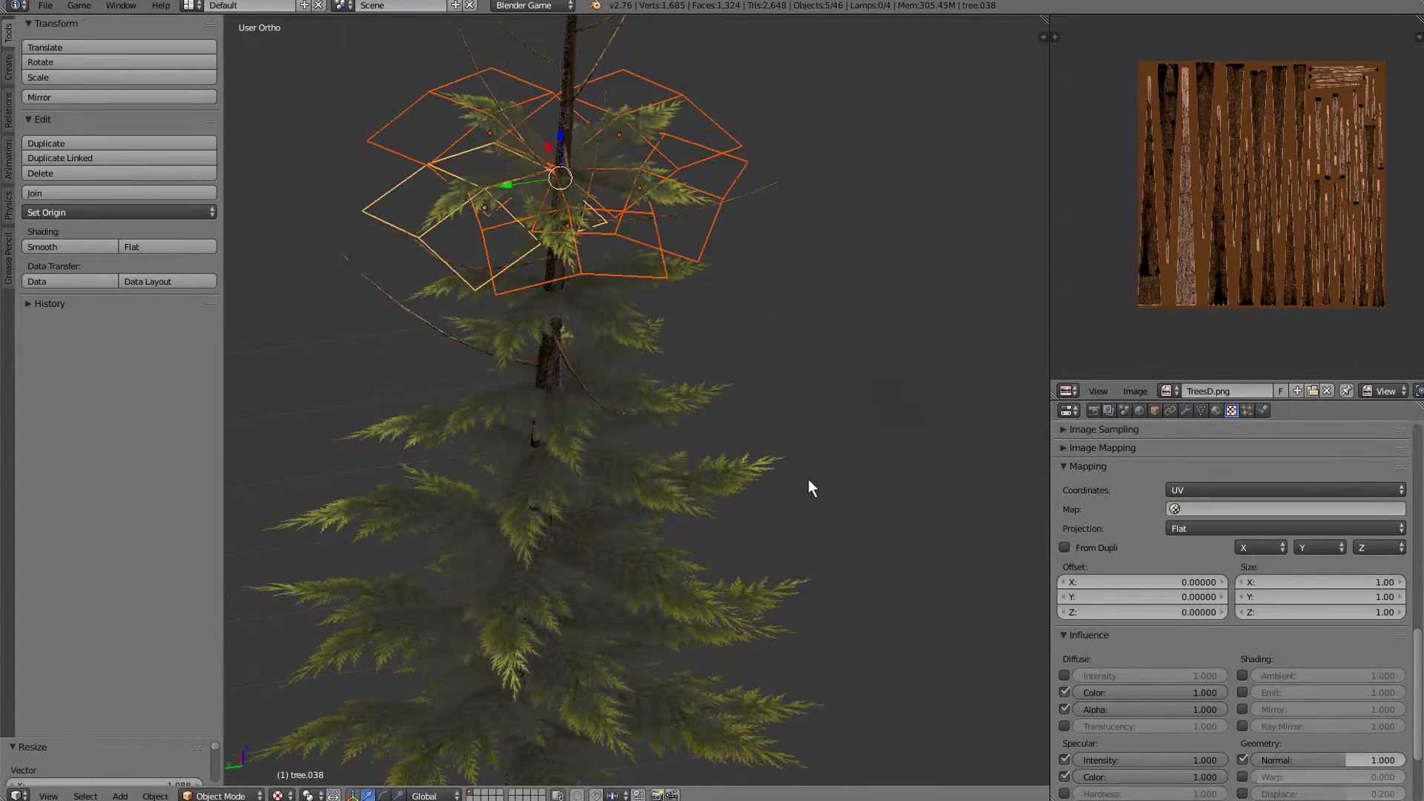
Duplicate the eighth branch ring upward along Z and align the copy with the trunk.
middle_click_drag(808, 478, 808, 459)
middle_click_drag(808, 458, 782, 635, "shift")
key("shift+d")
key("z")
left_click(812, 535)
key("g")
left_click(806, 540)
middle_click_drag(806, 542, 799, 569)
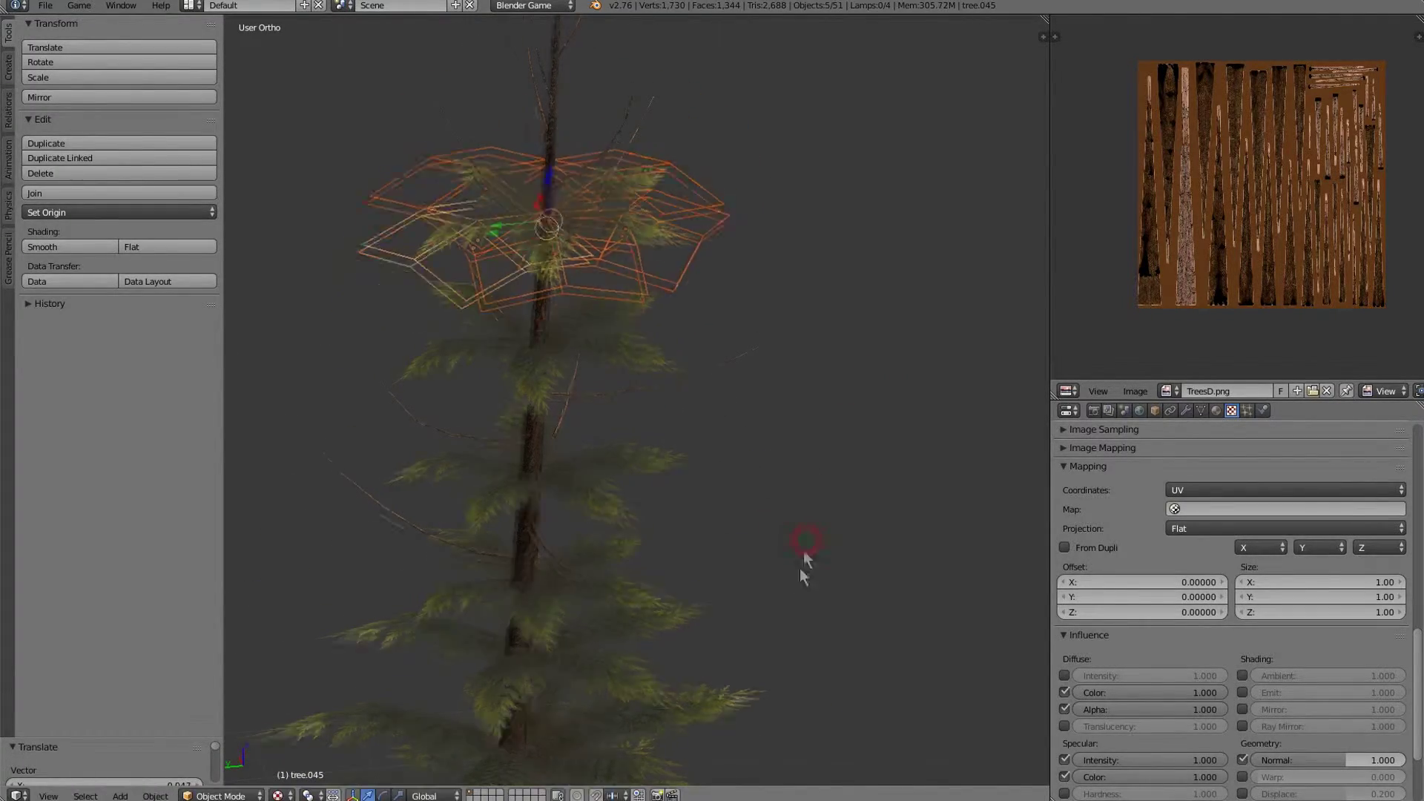
Duplicate the ninth branch ring, scale the copy down and adjust its height near the trunk's tip.
key("shift+d")
key("s")
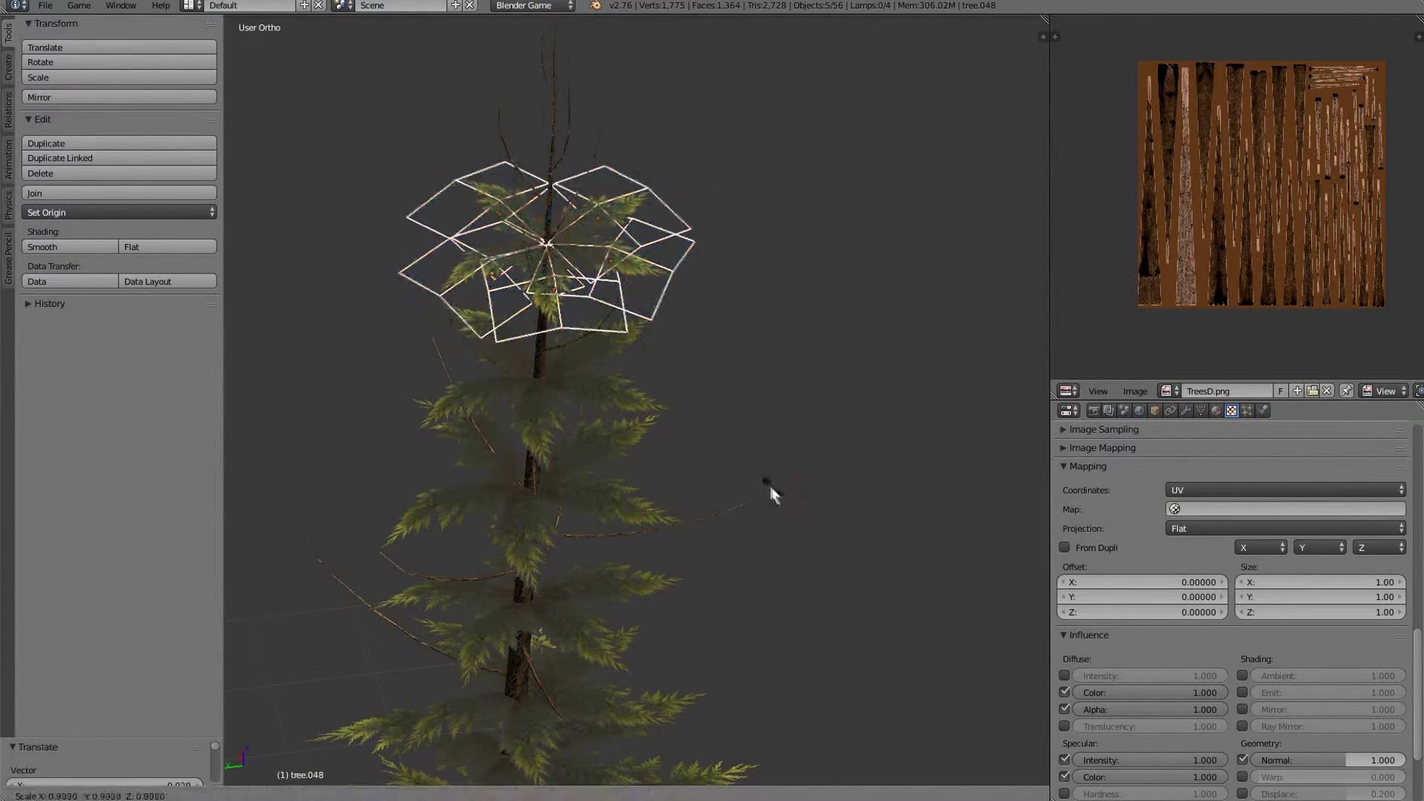
left_click(719, 461)
key("g")
key("z")
left_click(729, 532)
mouse_move(730, 532)
middle_mouse_down()
mouse_move(782, 495)
mouse_move(713, 528)
middle_mouse_up()
scroll(697, 523, "down", 4)
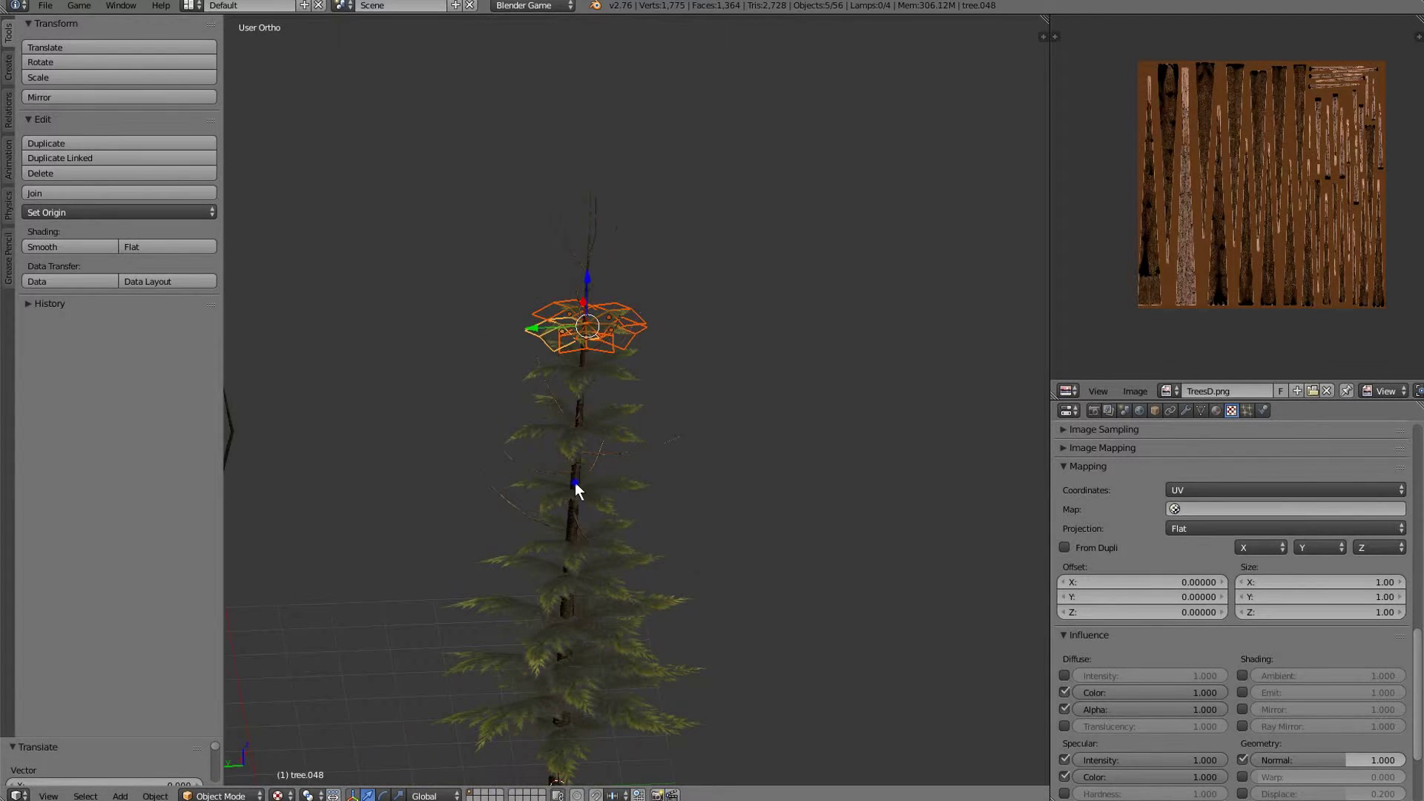
Hide the pine trunk and circle-select all the branch rings in wireframe display.
right_click(576, 483)
key("h")
scroll(586, 497, "down", 5)
key("z")
key("a")
key("a")
key("c")
left_click_drag(633, 554, 647, 385)
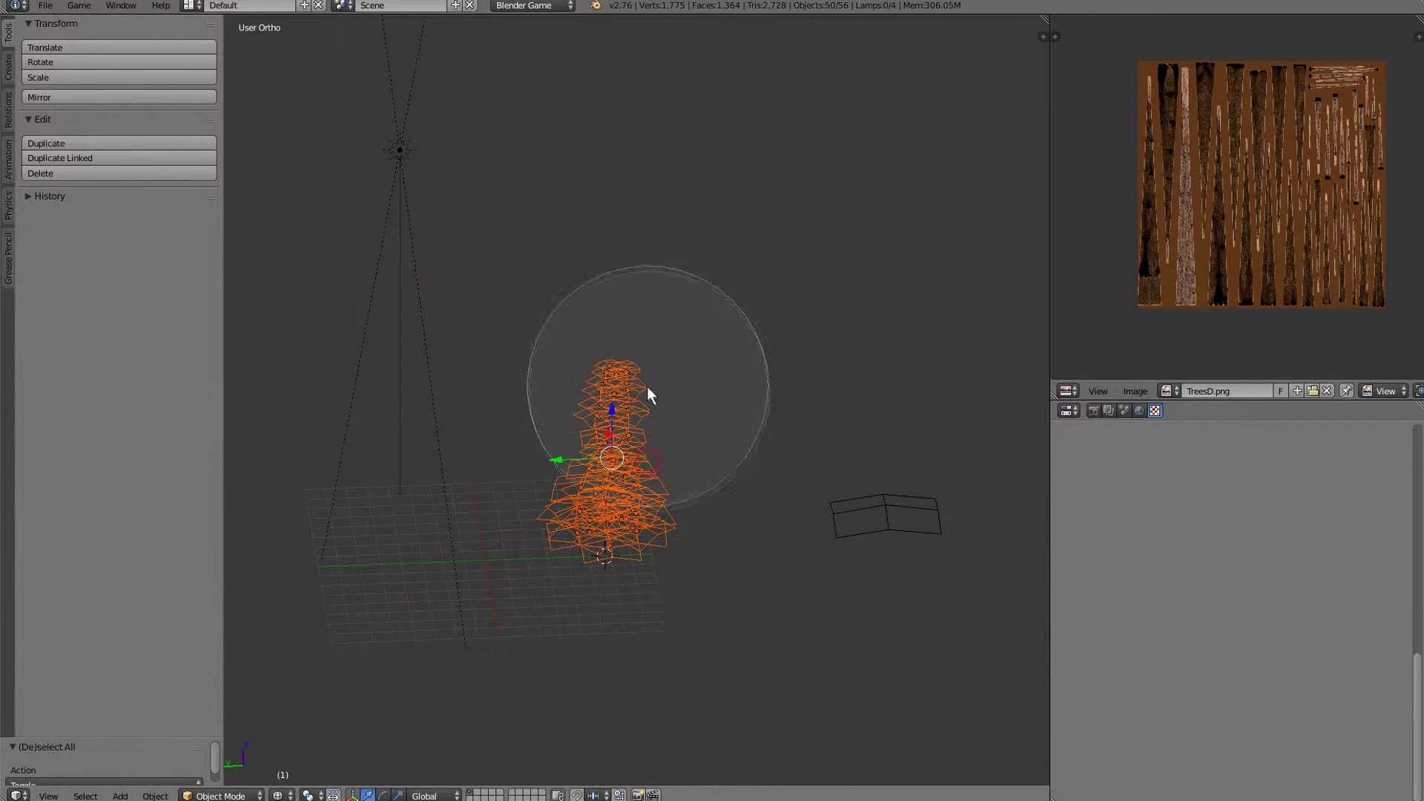
key("Escape")
scroll(640, 389, "up", 6)
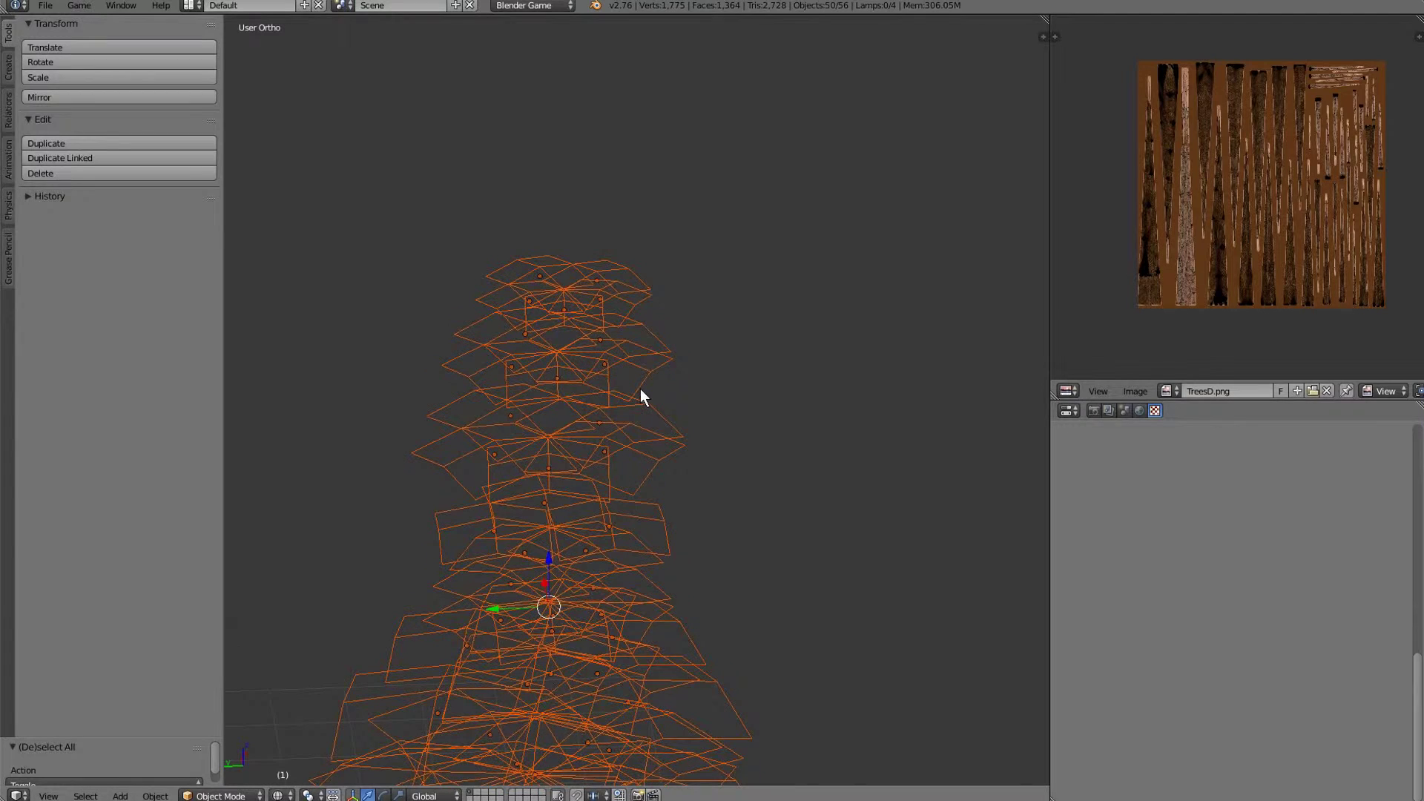
scroll(641, 391, "up", 1)
left_click(9, 71)
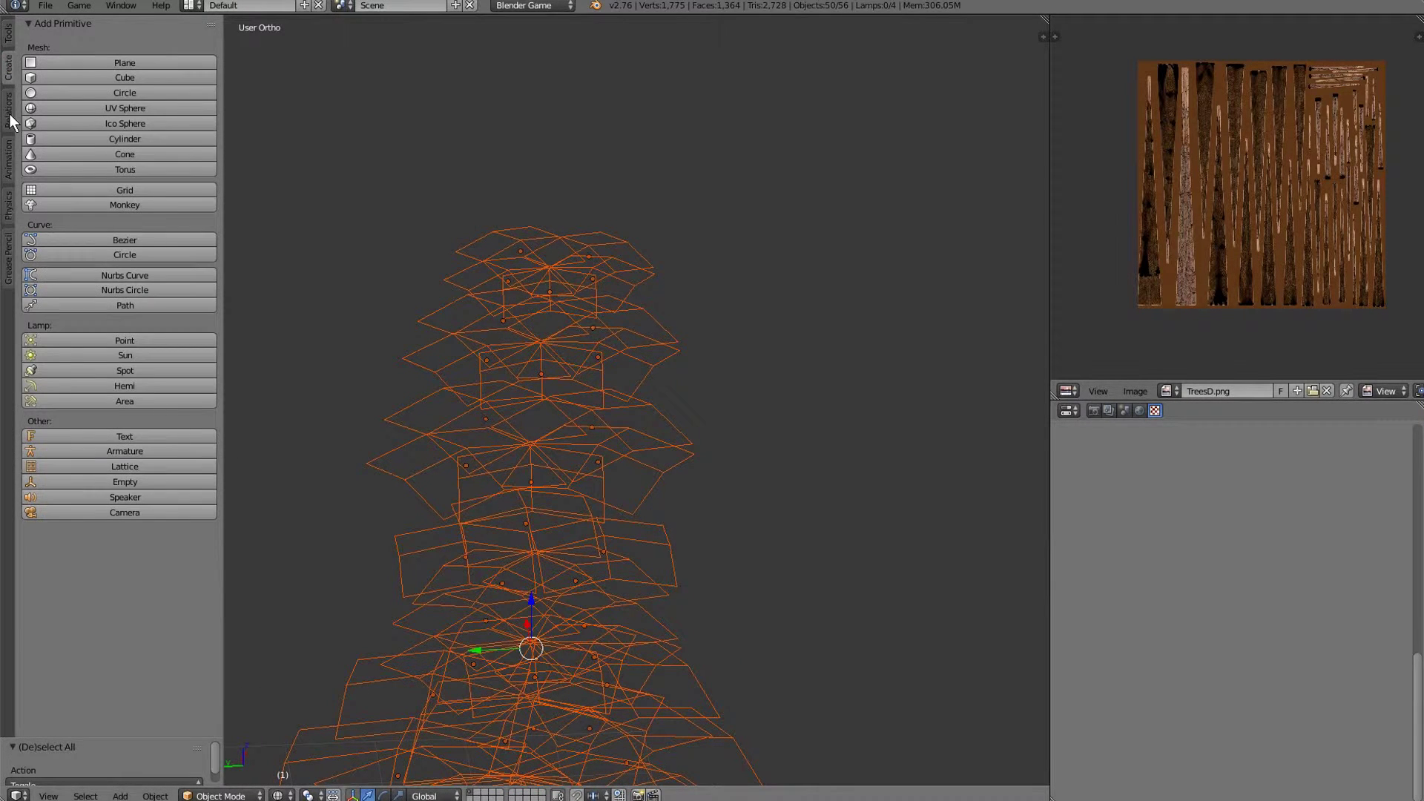
left_click(9, 113)
left_click(9, 205)
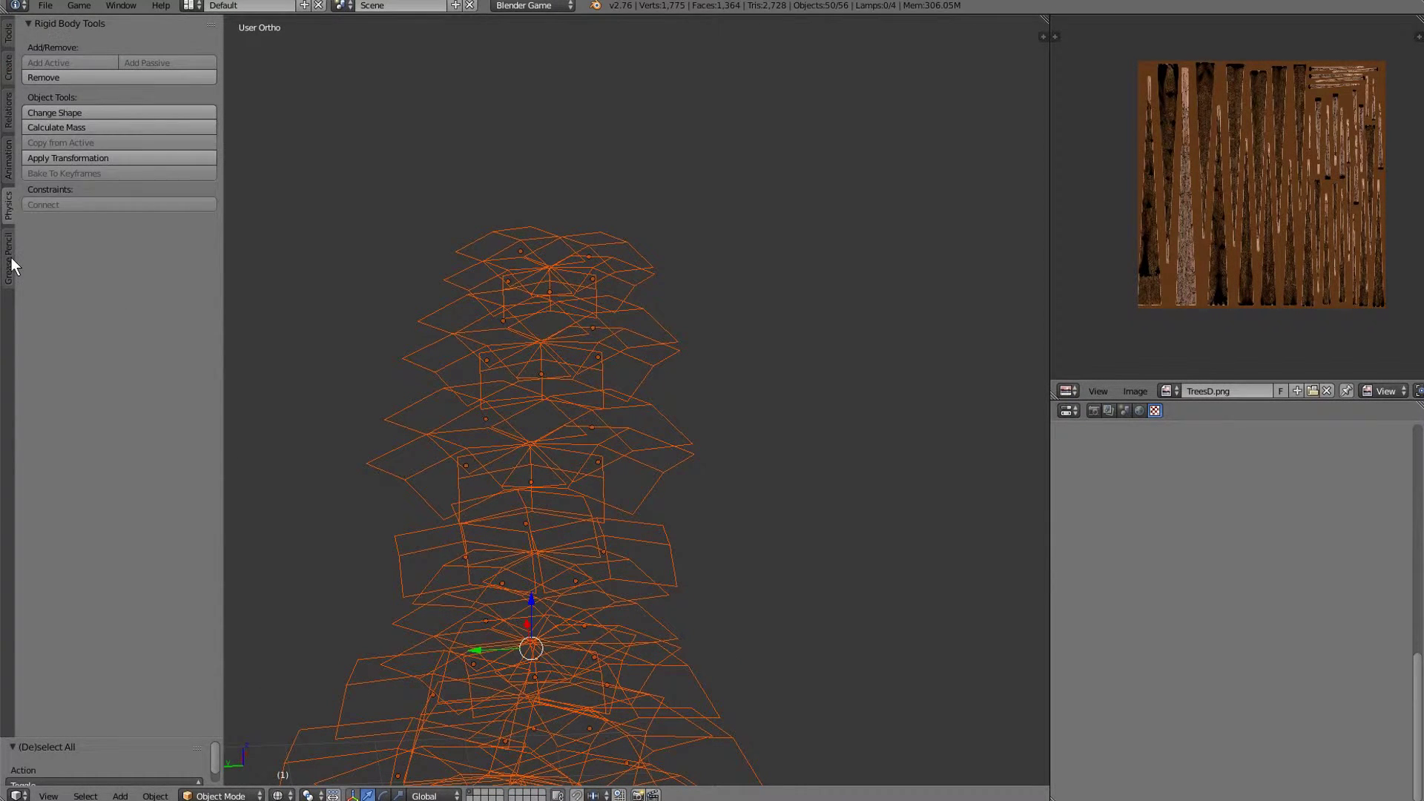
left_click(11, 258)
left_click(9, 35)
scroll(52, 143, "down", 1)
left_click(46, 199)
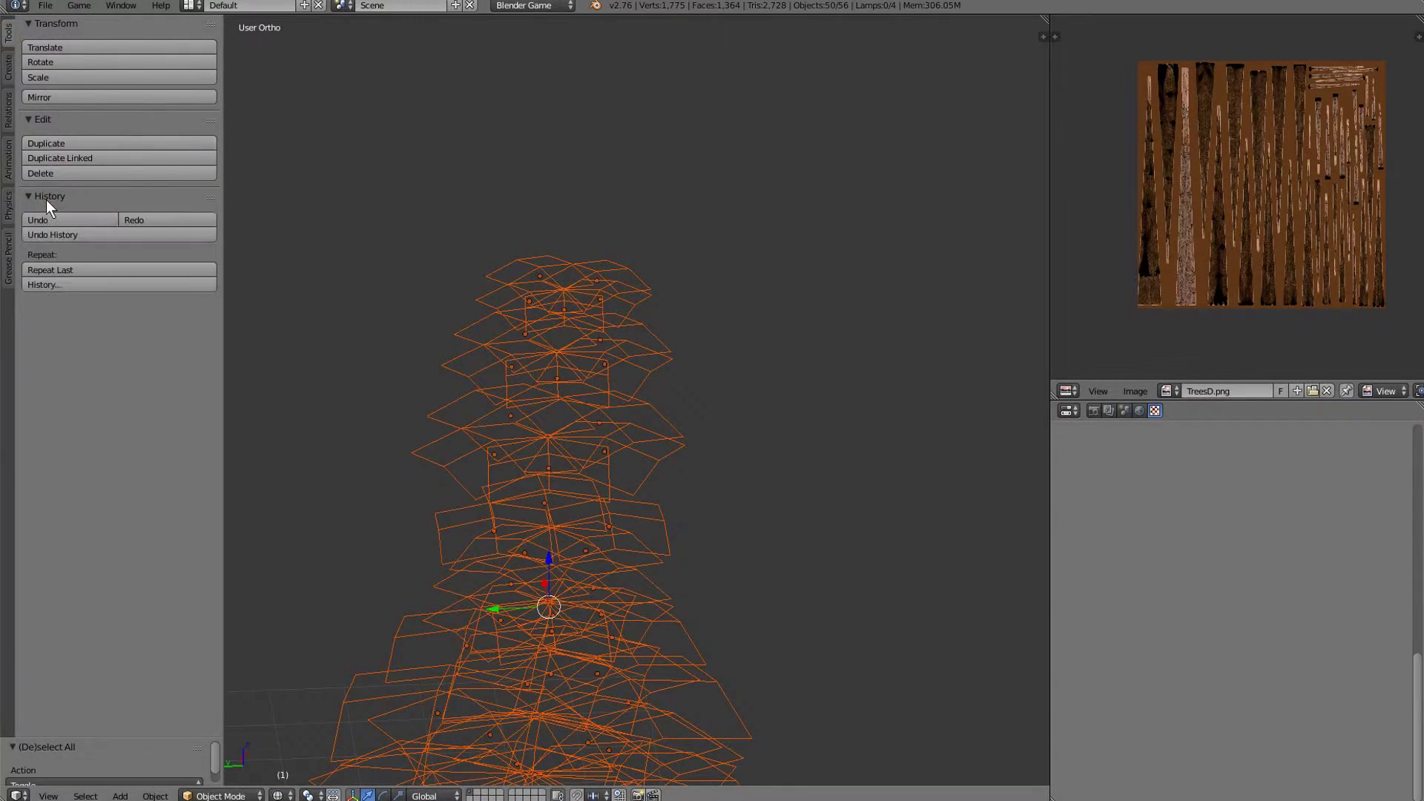
left_click(48, 203)
Make one pine branch active, circle-select all the other branches and join them into a single object.
scroll(504, 395, "down", 5)
middle_click_drag(505, 395, 586, 475)
scroll(630, 498, "up", 3)
right_click(667, 518)
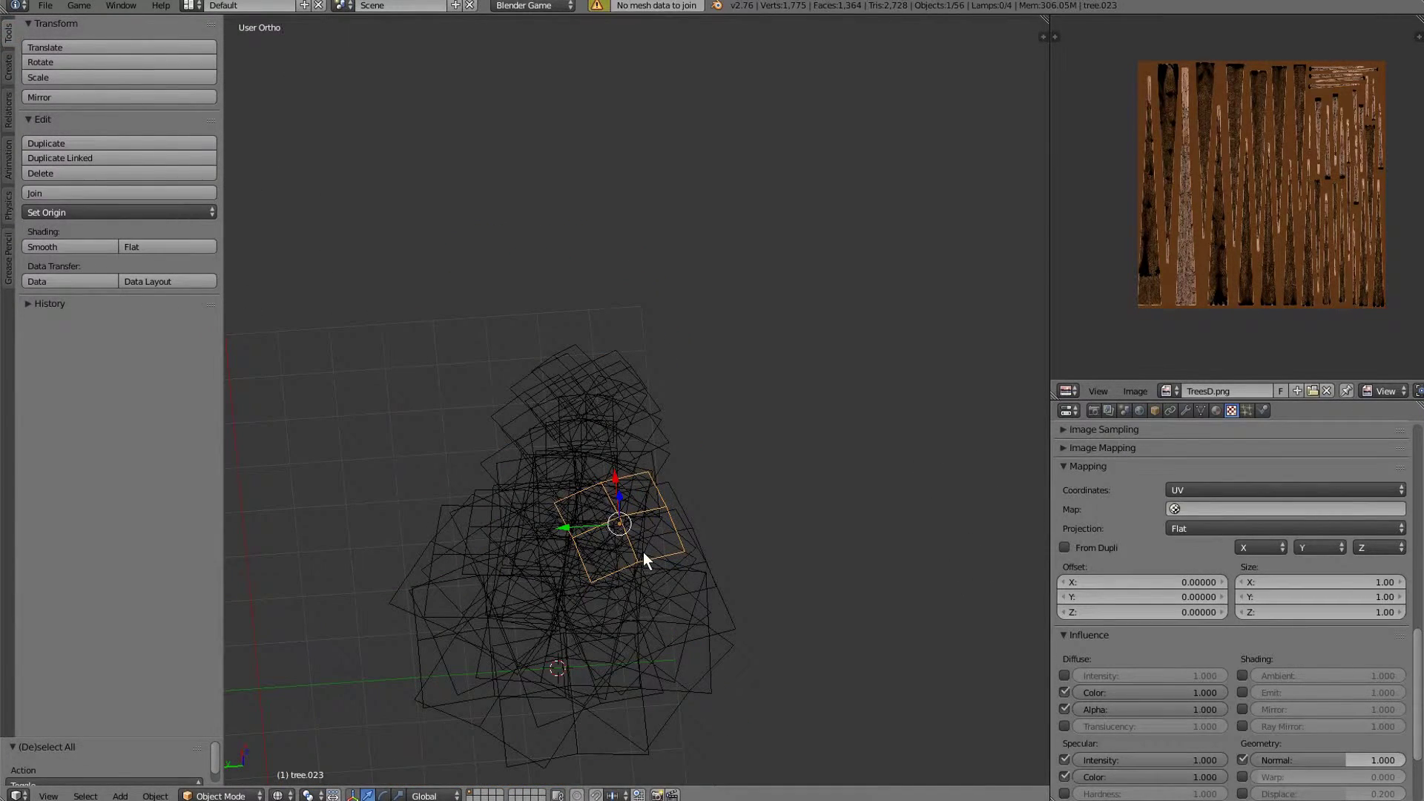
key("c")
scroll(589, 576, "down", 3)
left_click(590, 502)
right_click(600, 505)
key("ctrl+j")
scroll(589, 508, "down", 2)
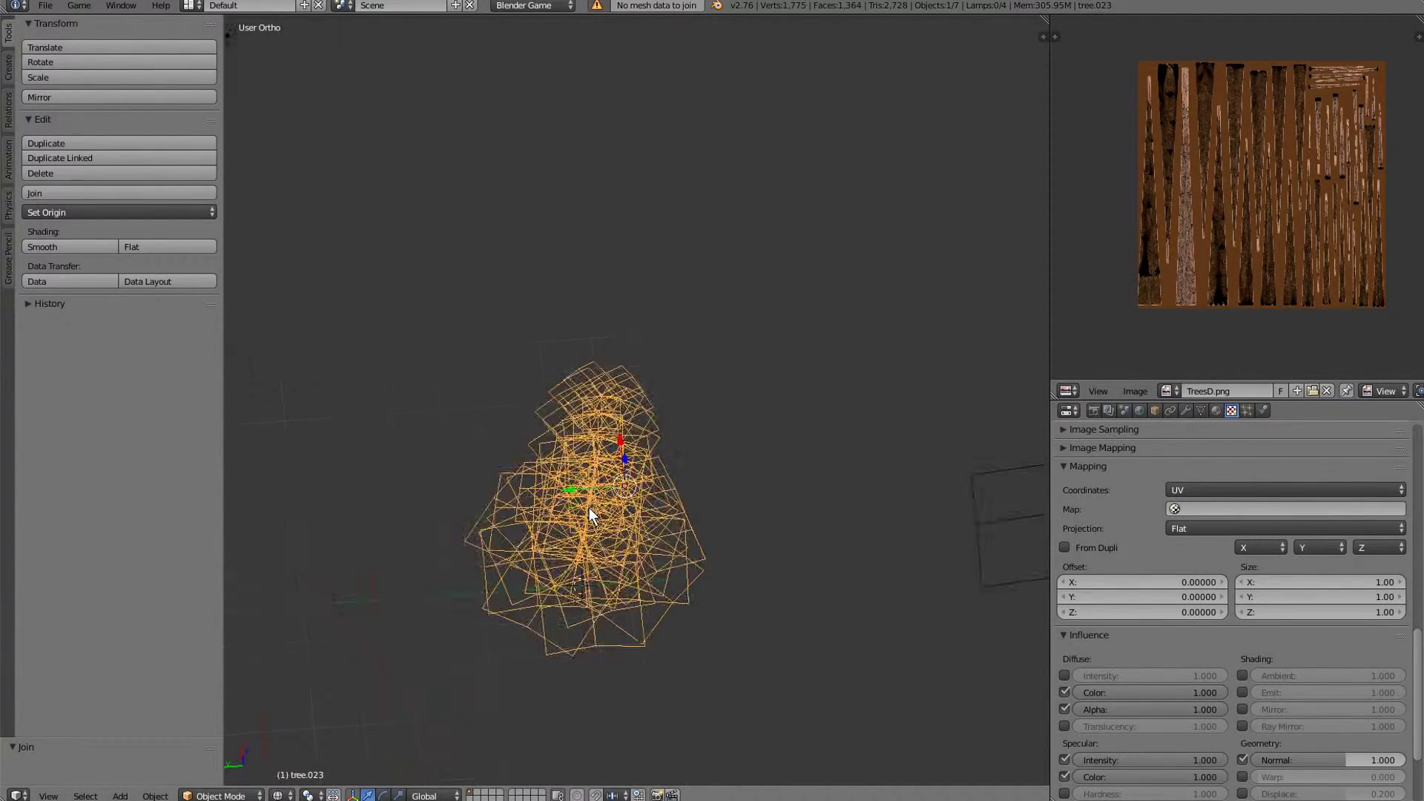
Set the joined branch object's origin to its geometry.
key("shift+s")
left_click(627, 469)
left_click(155, 212)
left_click(155, 249)
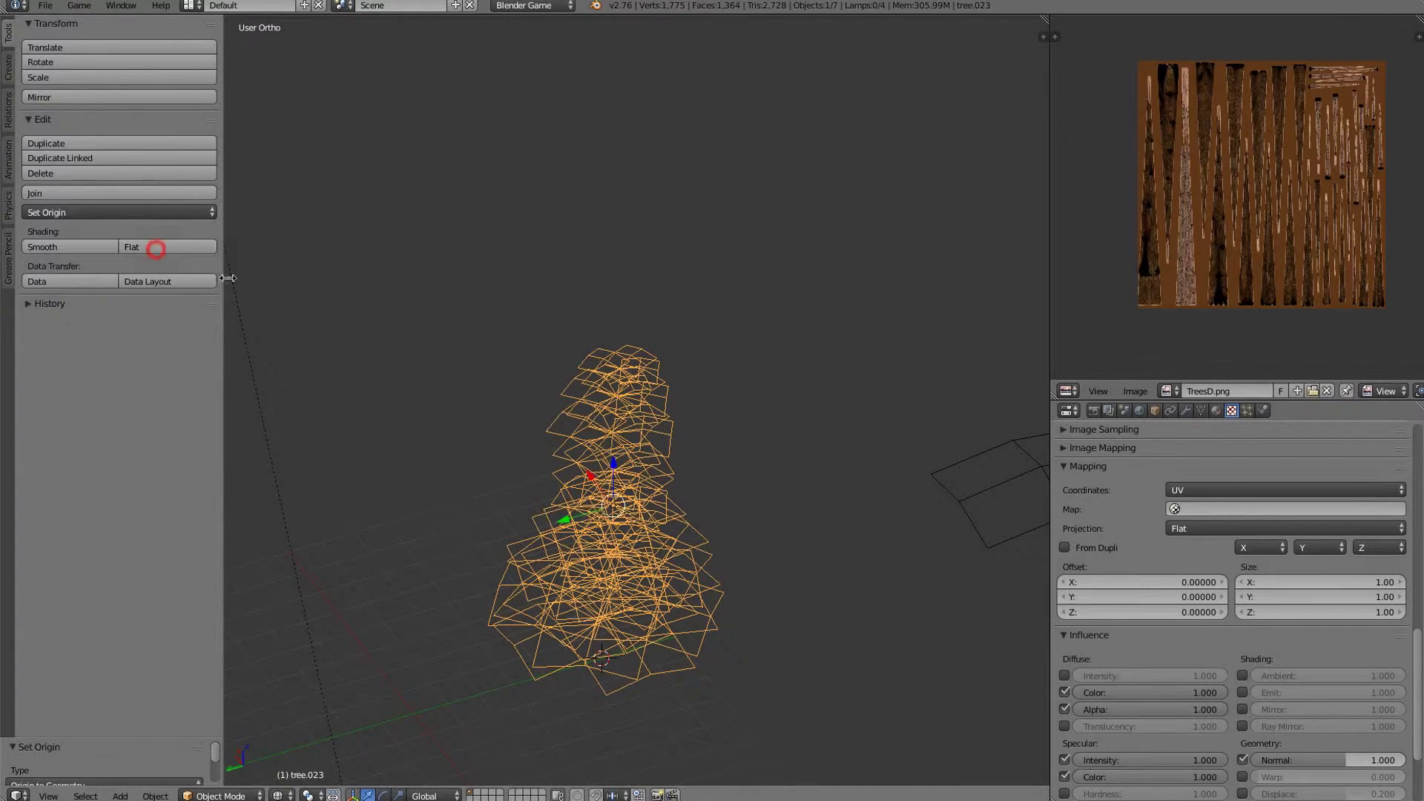
Unhide the pine trunk and display the models in solid shading.
middle_click_drag(627, 412, 518, 348)
key("alt+h")
middle_click_drag(554, 398, 621, 376)
key("z")
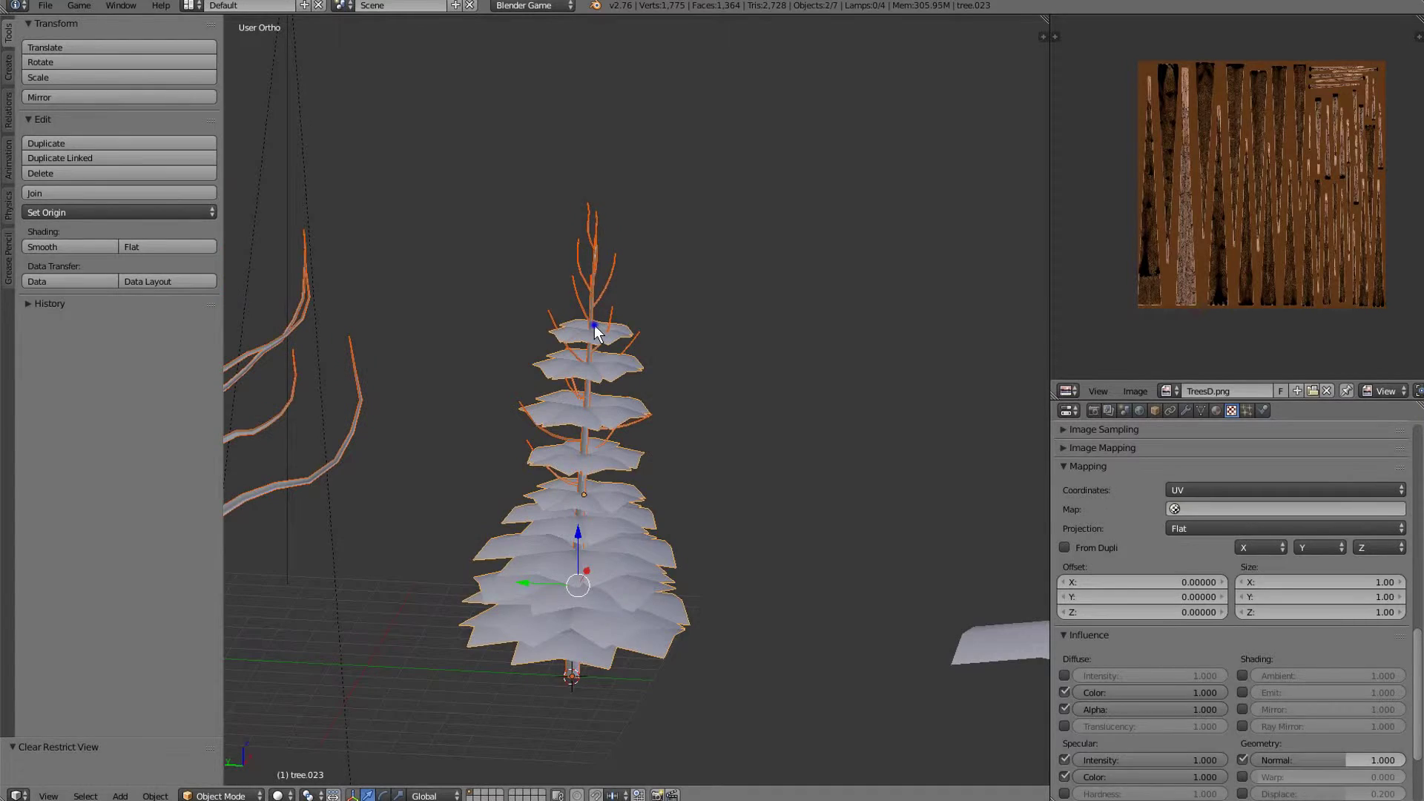
Select only the joined branch object and enter Edit Mode on it.
right_click(594, 325)
scroll(598, 328, "down", 2)
right_click(608, 347)
key("KP_Decimal")
key("Tab")
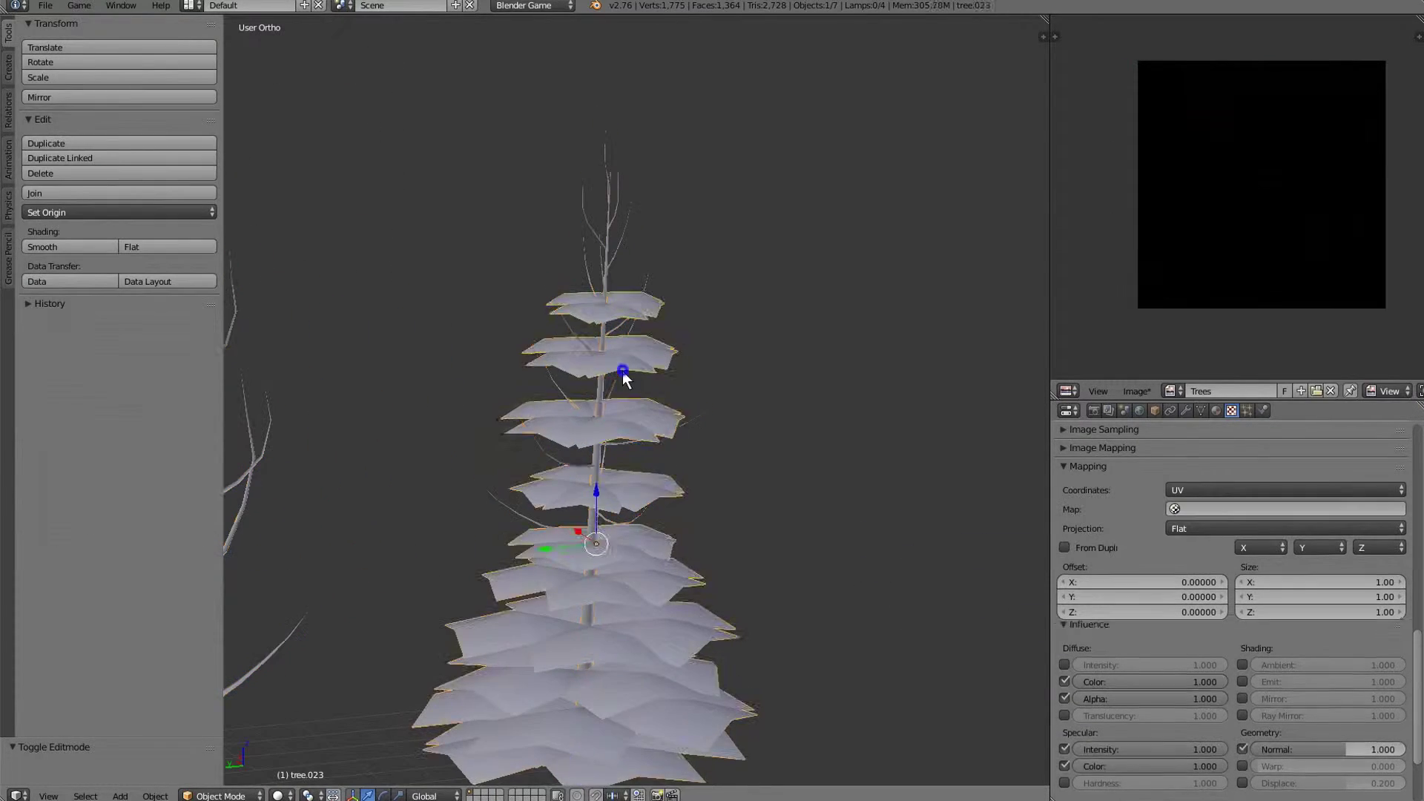
Circle-select the topmost branch ring in wireframe display from the front view.
scroll(753, 538, "up", 4)
key("z")
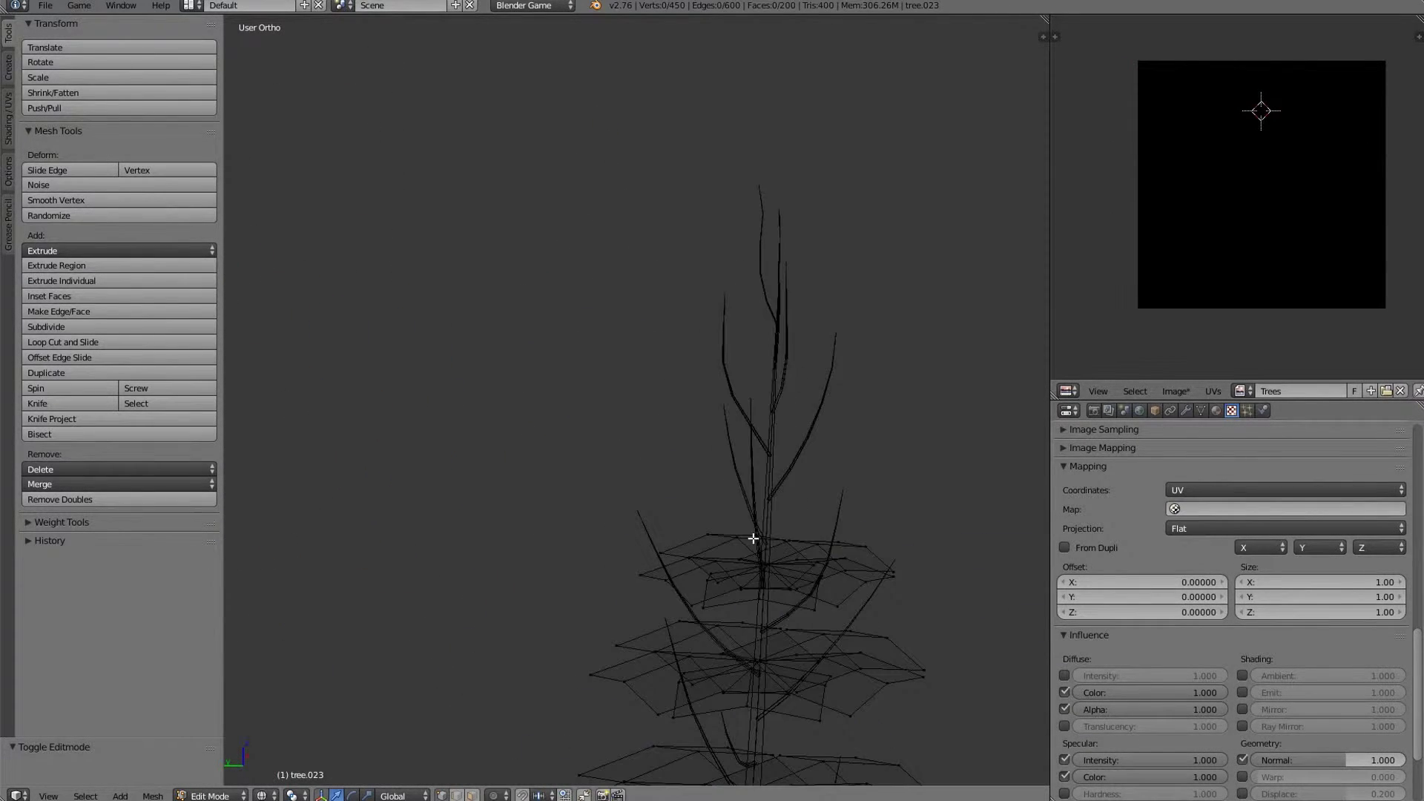
key("KP_1")
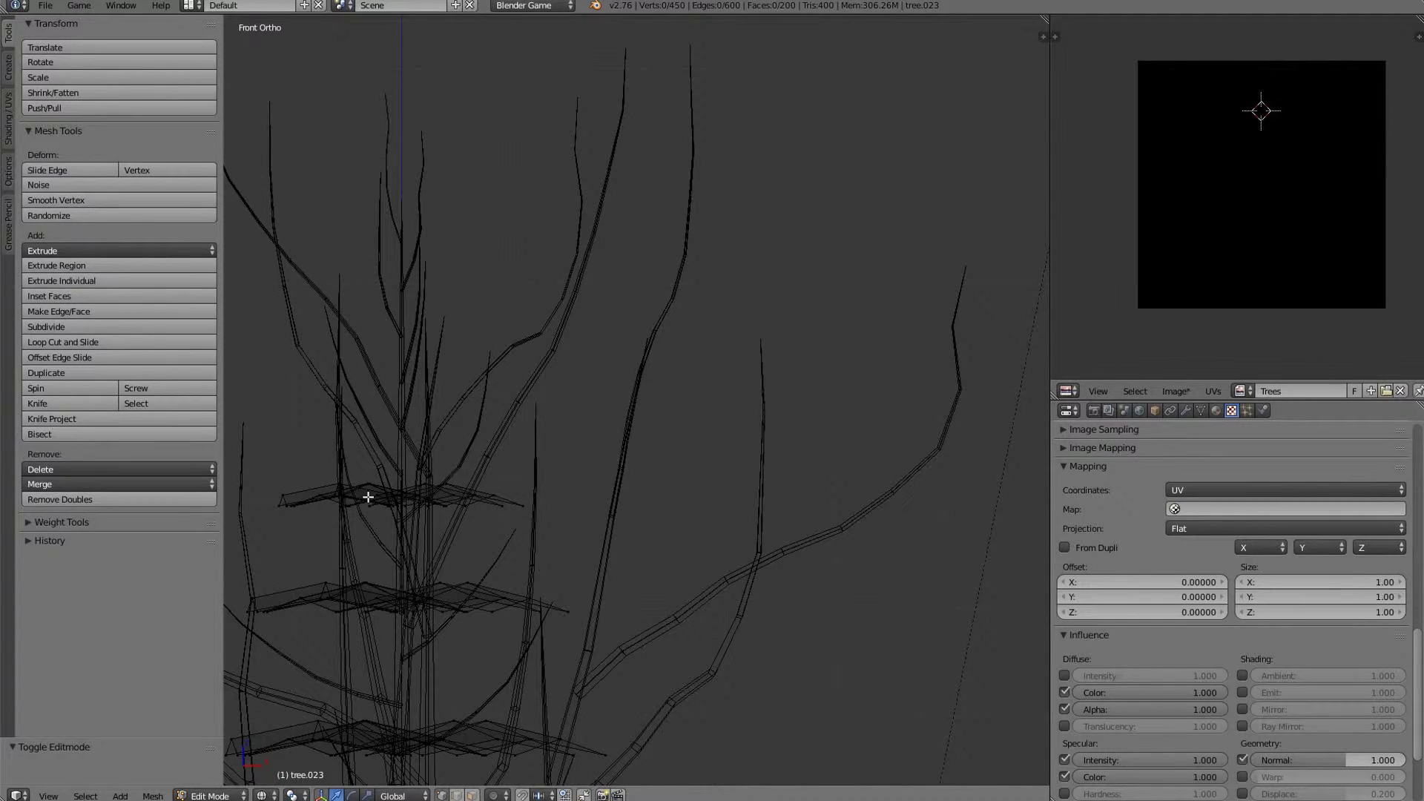
key("c")
scroll(413, 413, "up", 5)
left_click_drag(366, 388, 398, 401)
right_click(476, 420)
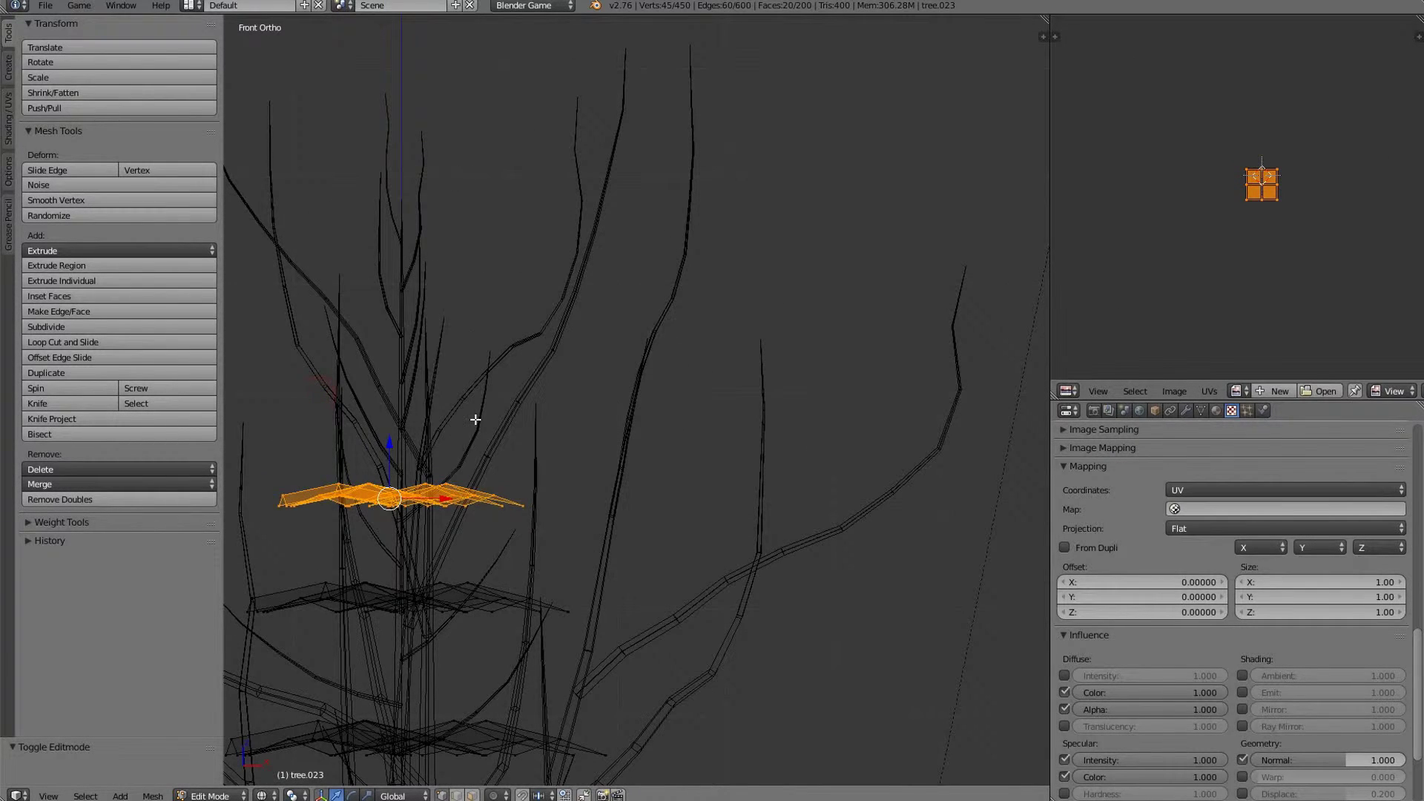
Duplicate the topmost ring upward, scale the copy down and adjust its height along Z below the trunk's tip.
middle_click_drag(476, 419, 684, 484, "shift")
key("shift+d")
left_click(692, 377)
key("z")
middle_click_drag(692, 378, 860, 486)
key("s")
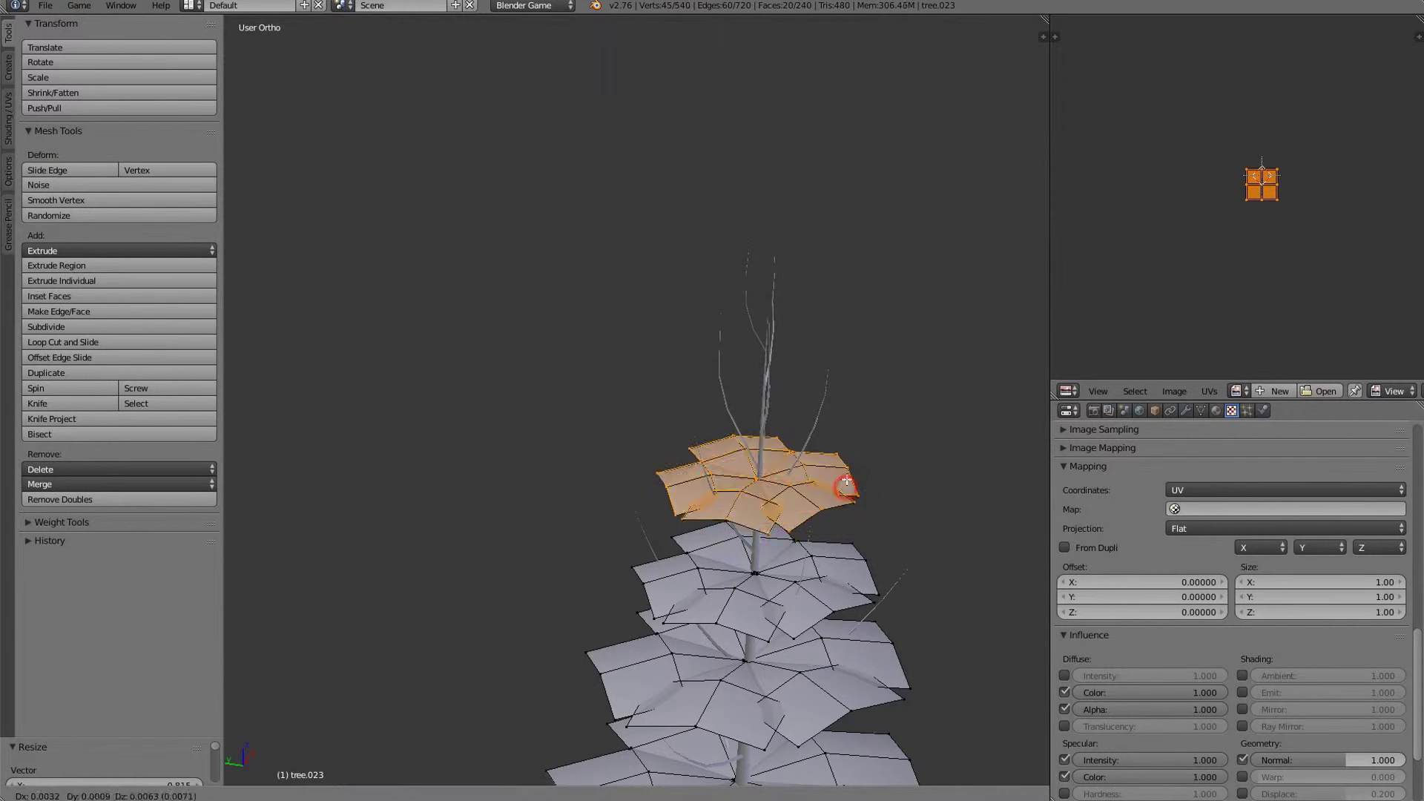
key("z")
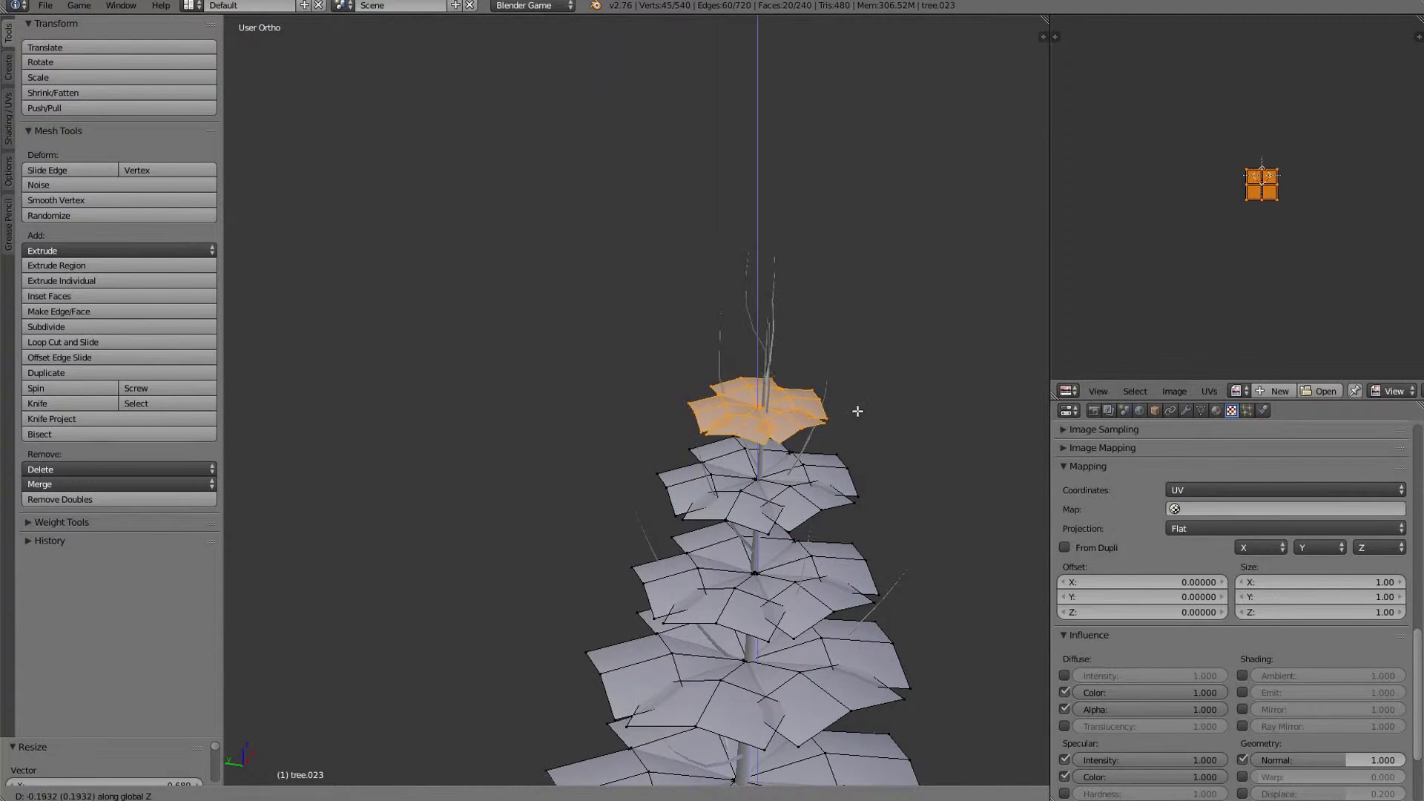
middle_click_drag(842, 432, 739, 446, "shift")
Deselect the topmost branch ring and circle-select only its center vertices in wireframe, then return to solid display.
scroll(667, 490, "up", 4)
key("z")
scroll(664, 495, "up", 3)
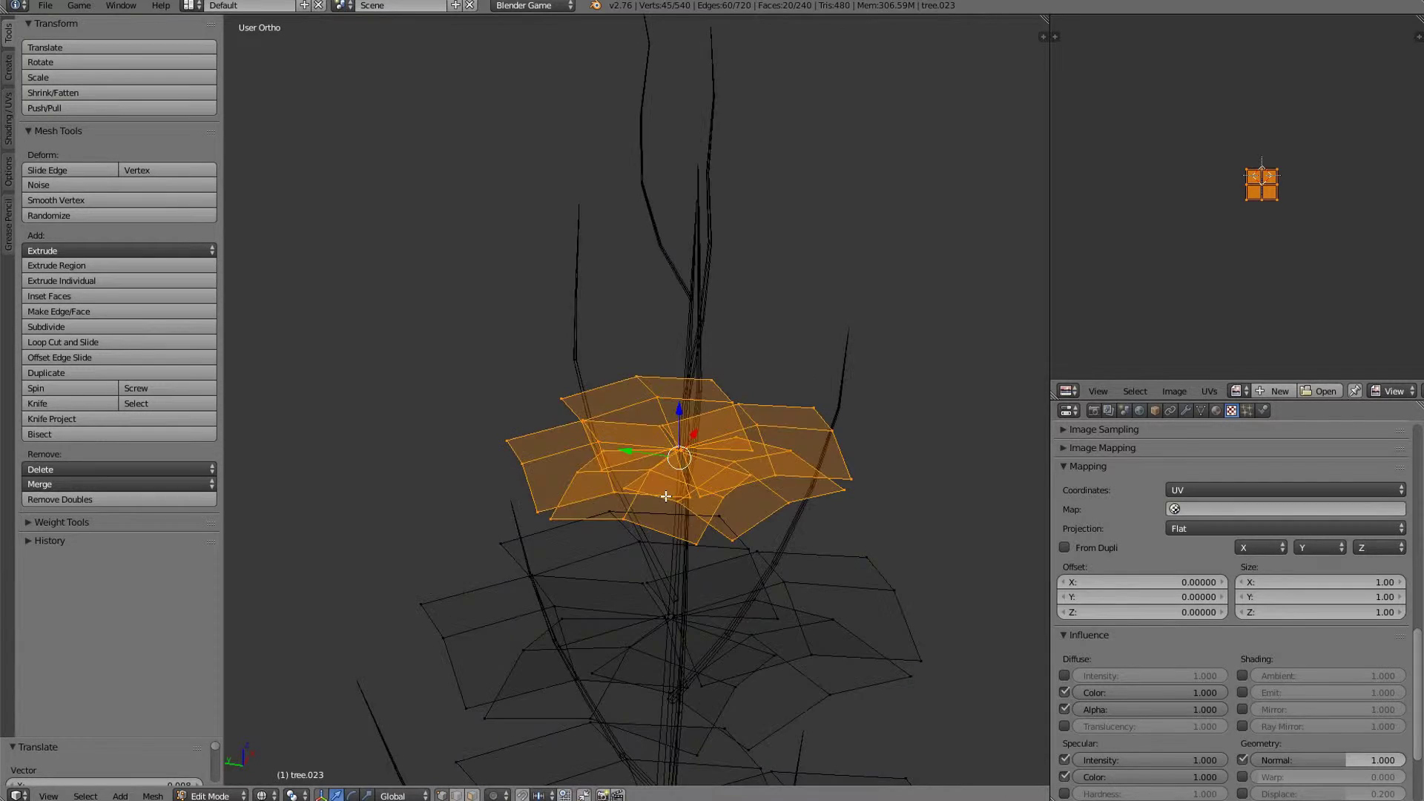
mouse_move(680, 509)
middle_mouse_down()
mouse_move(693, 566)
mouse_move(702, 475)
middle_mouse_up()
key("a")
key("c")
scroll(700, 517, "down", 7)
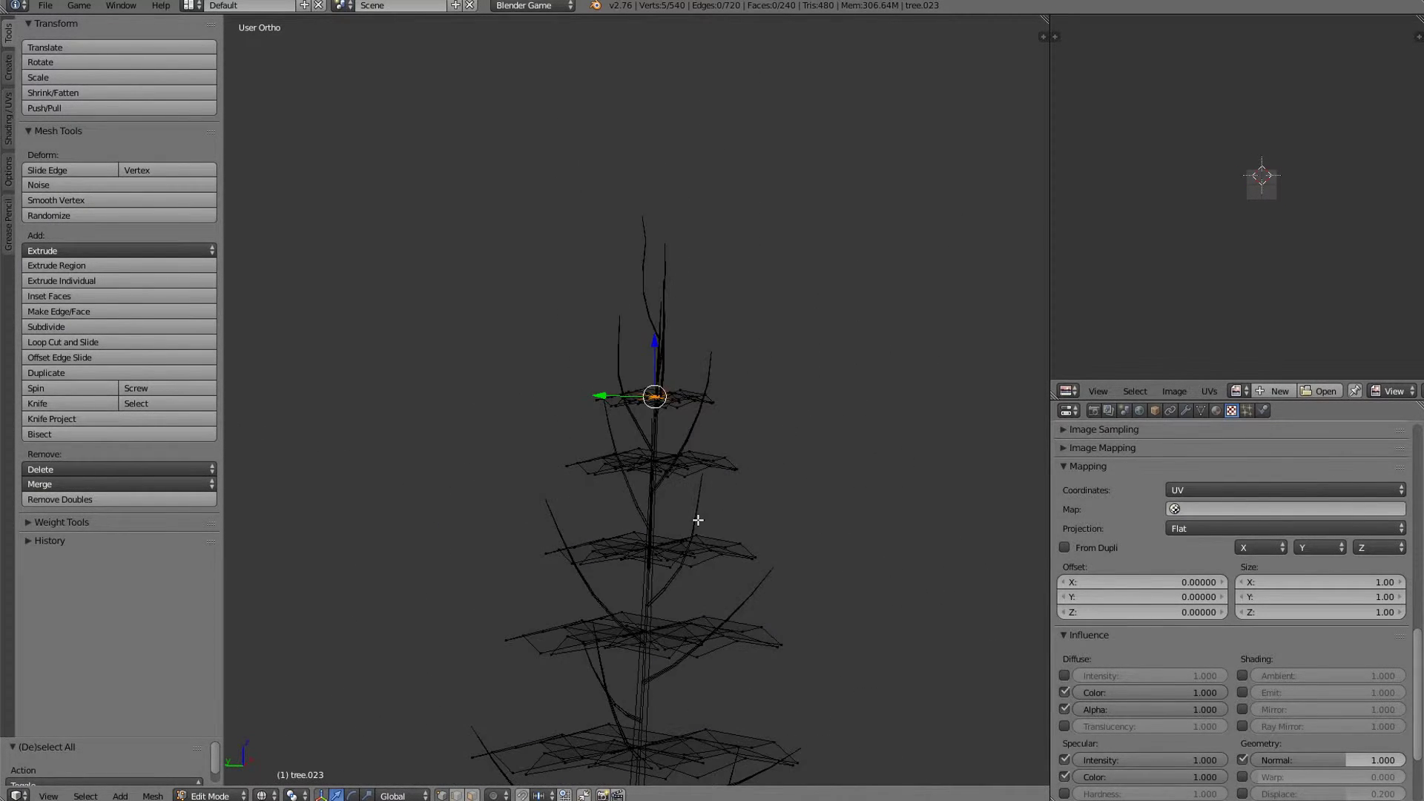
key("z")
key("g")
key("Escape")
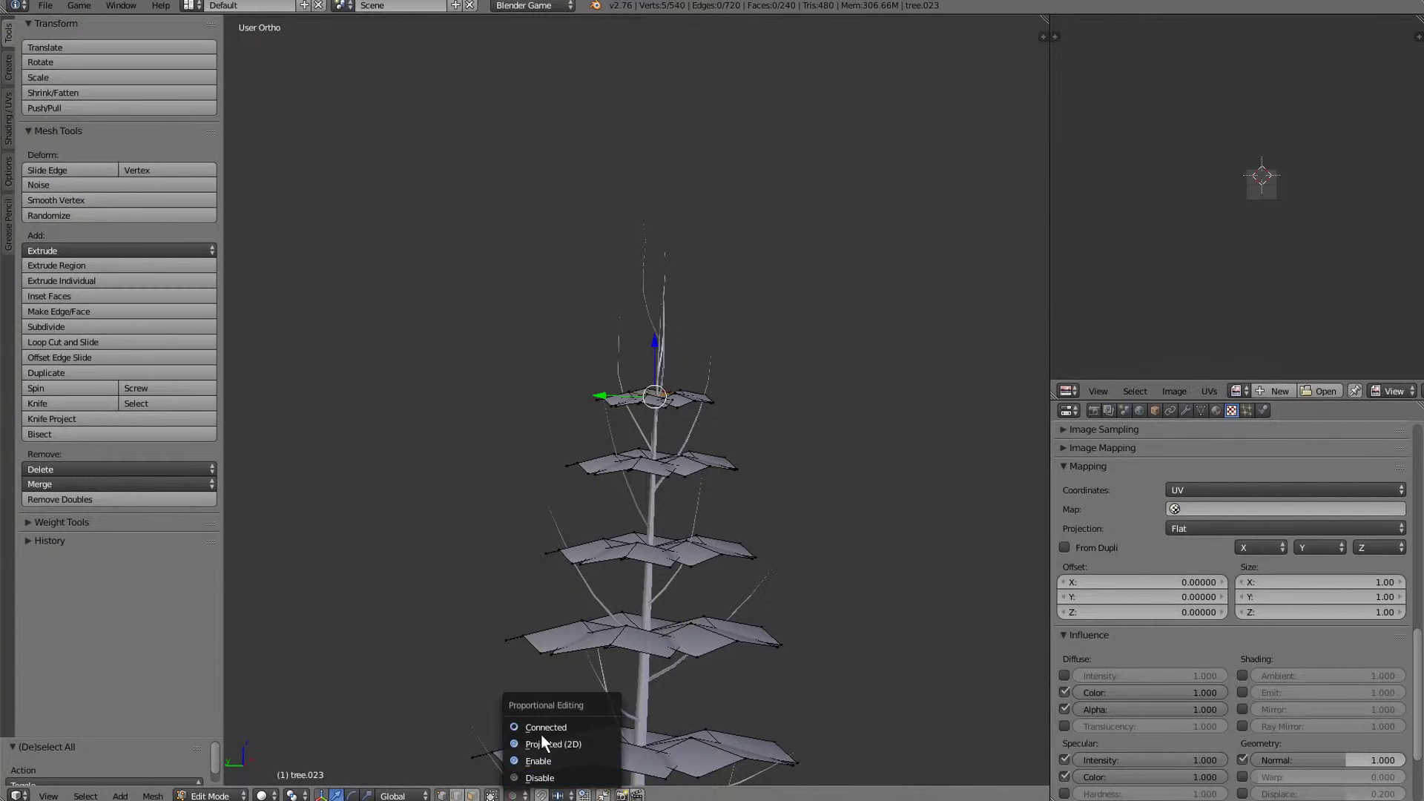
Enable Connected proportional editing and raise the ring's center about 0.79 along Z with an influence size of 0.68, forming a cone.
left_click(543, 729)
key("g")
key("z")
scroll(694, 355, "up", 5)
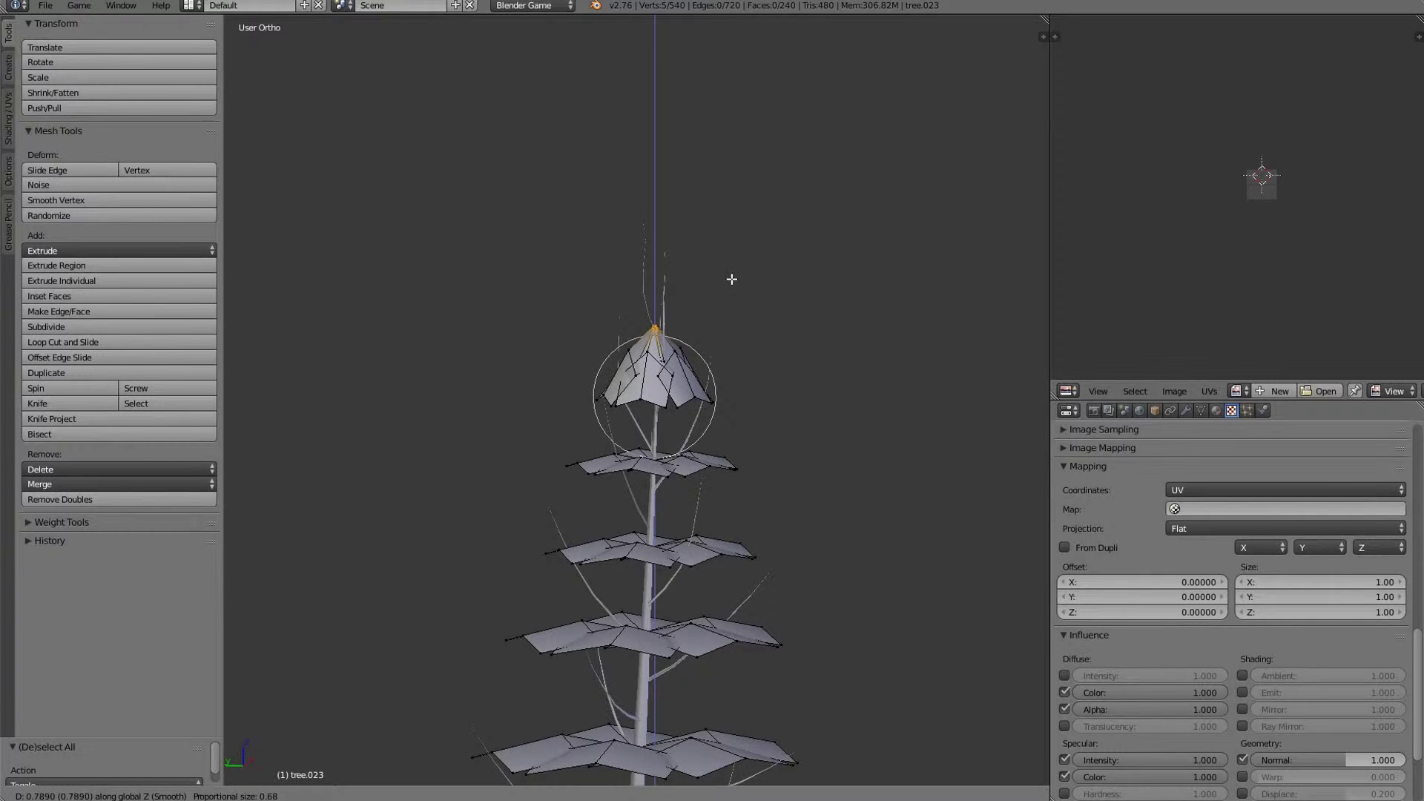
left_click(732, 279)
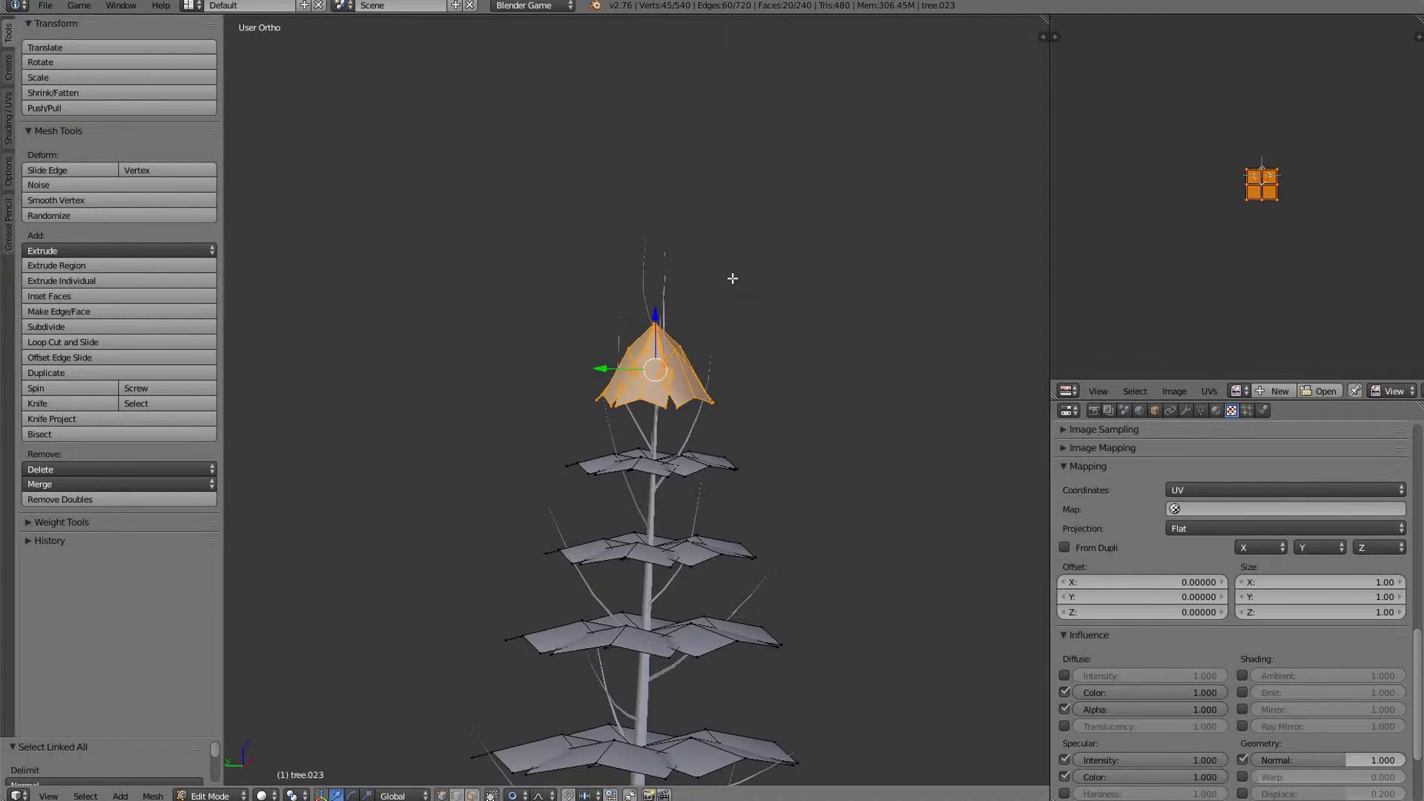
Reposition the whole cone-shaped top ring on the trunk in the front view.
key("KP_1")
key("g")
left_click(735, 269)
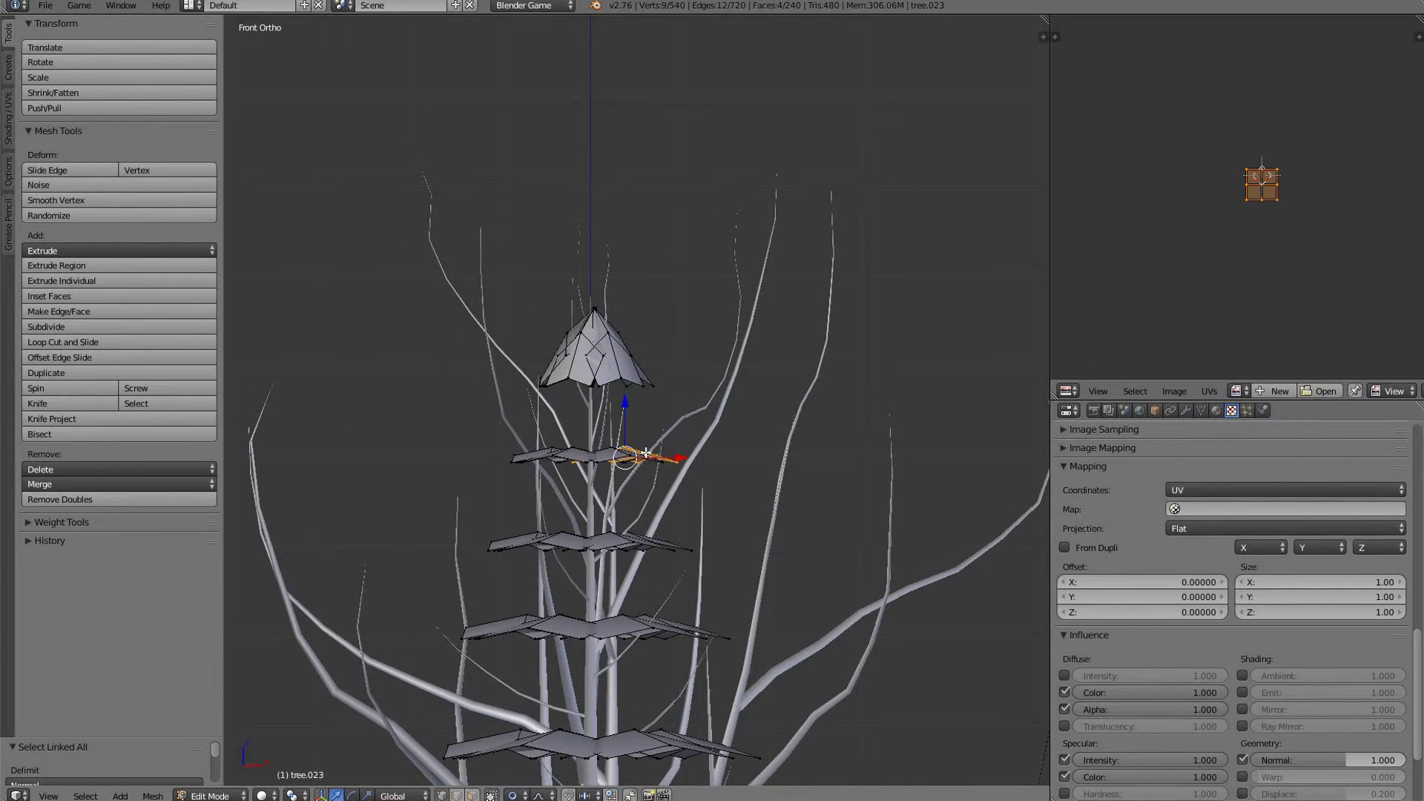
Circle-select the branch ring directly below the cone in wireframe and lower it along Z.
key("z")
key("c")
left_click_drag(500, 464, 717, 465)
right_click(731, 471)
key("g")
key("z")
left_click(735, 502)
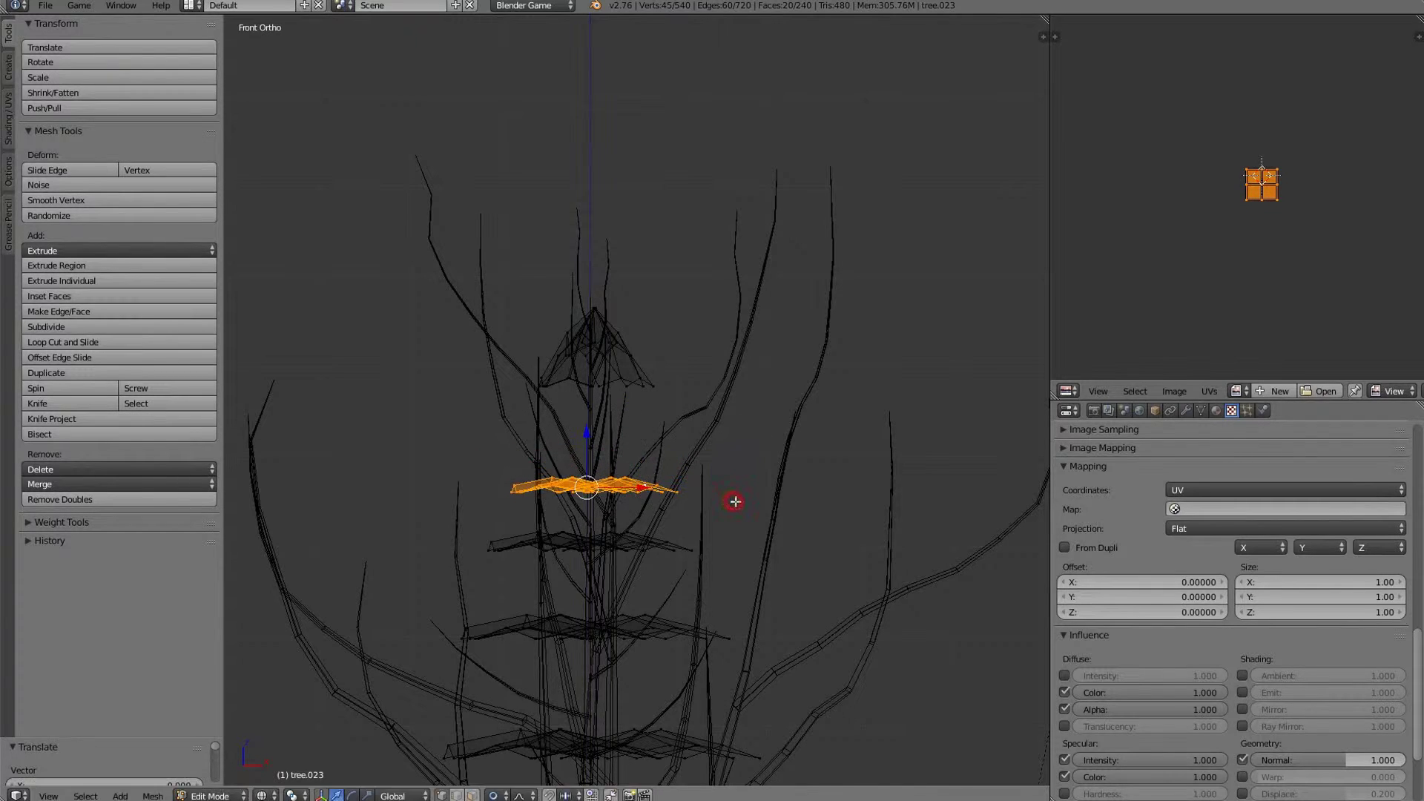
Duplicate the lowered ring upward into the gap beneath the cone and scale the copy down.
key("shift+d")
left_click(740, 442)
key("s")
left_click(727, 441)
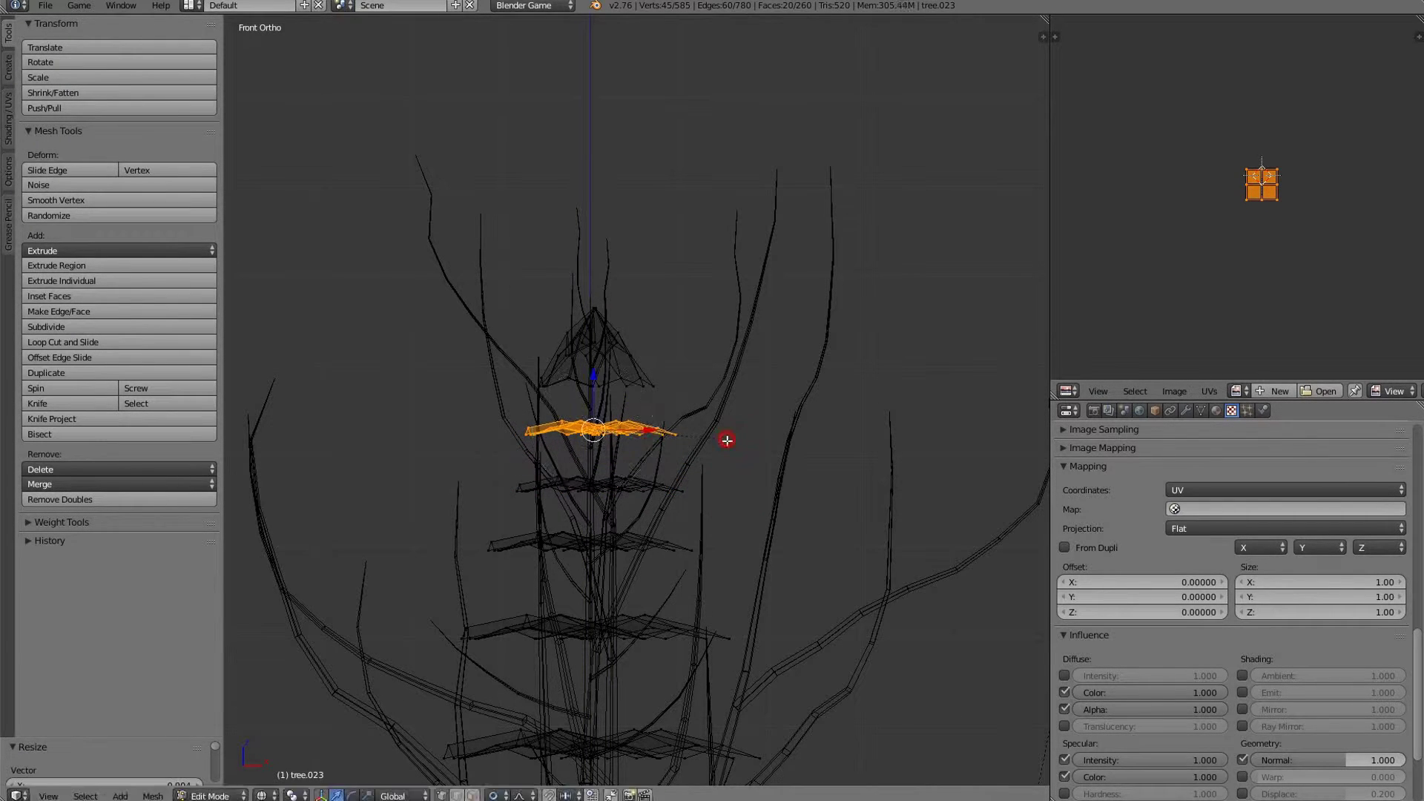
left_click(635, 447)
Return to Object Mode, show the models in textured display and deselect everything.
key("z")
mouse_move(640, 451)
middle_mouse_down()
mouse_move(800, 576)
mouse_move(862, 573)
mouse_move(755, 592)
mouse_move(661, 572)
mouse_move(687, 541)
middle_mouse_up()
key("Tab")
scroll(801, 575, "down", 4)
key("alt+z")
scroll(861, 572, "down", 3)
key("a")
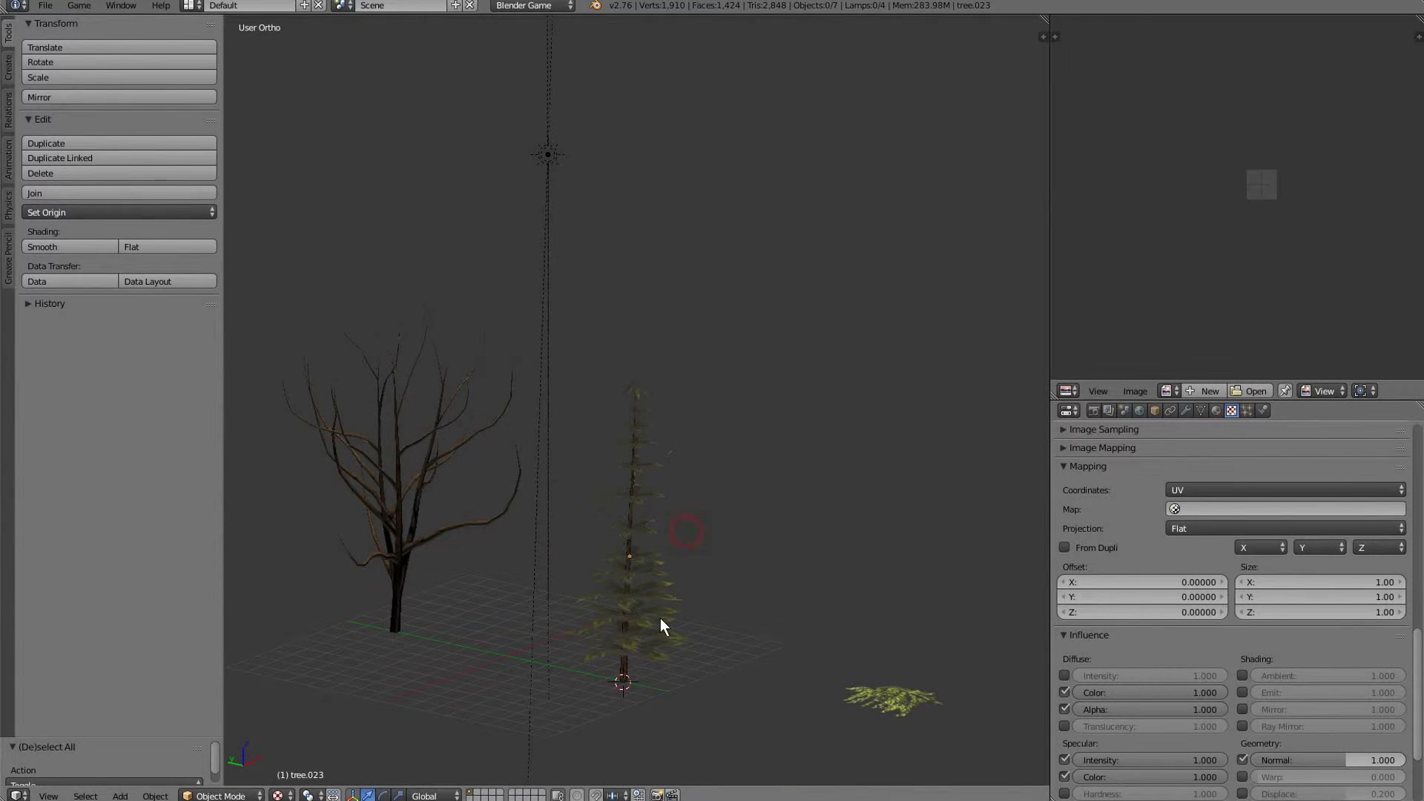
Run the game preview to examine the assembled pine tree's foliage, then exit it.
scroll(661, 626, "up", 3)
middle_click_drag(687, 630, 690, 587)
key("p")
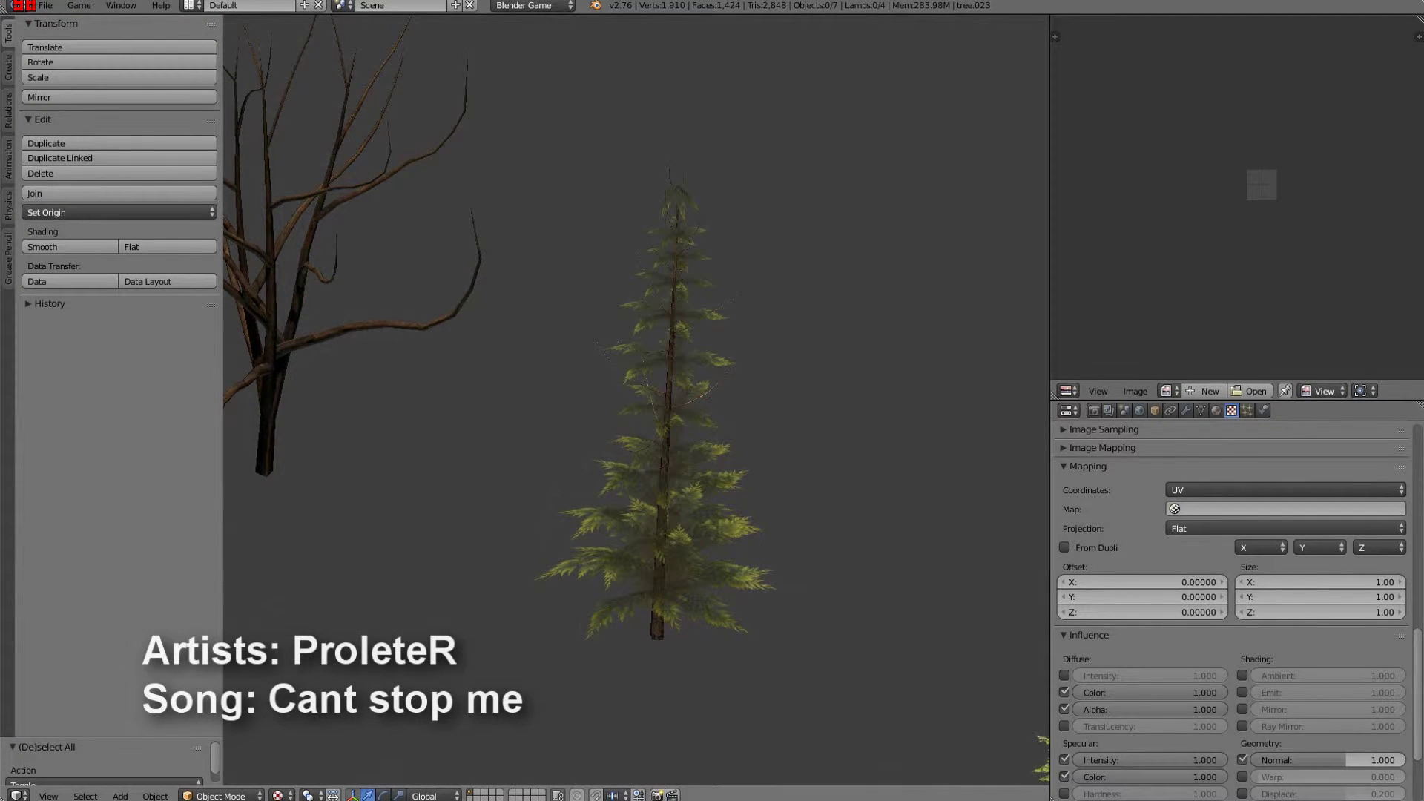
key("Escape")
Set the pine branch material's alpha blend mode to Alpha Clip and check the tree in the game preview.
right_click(706, 592)
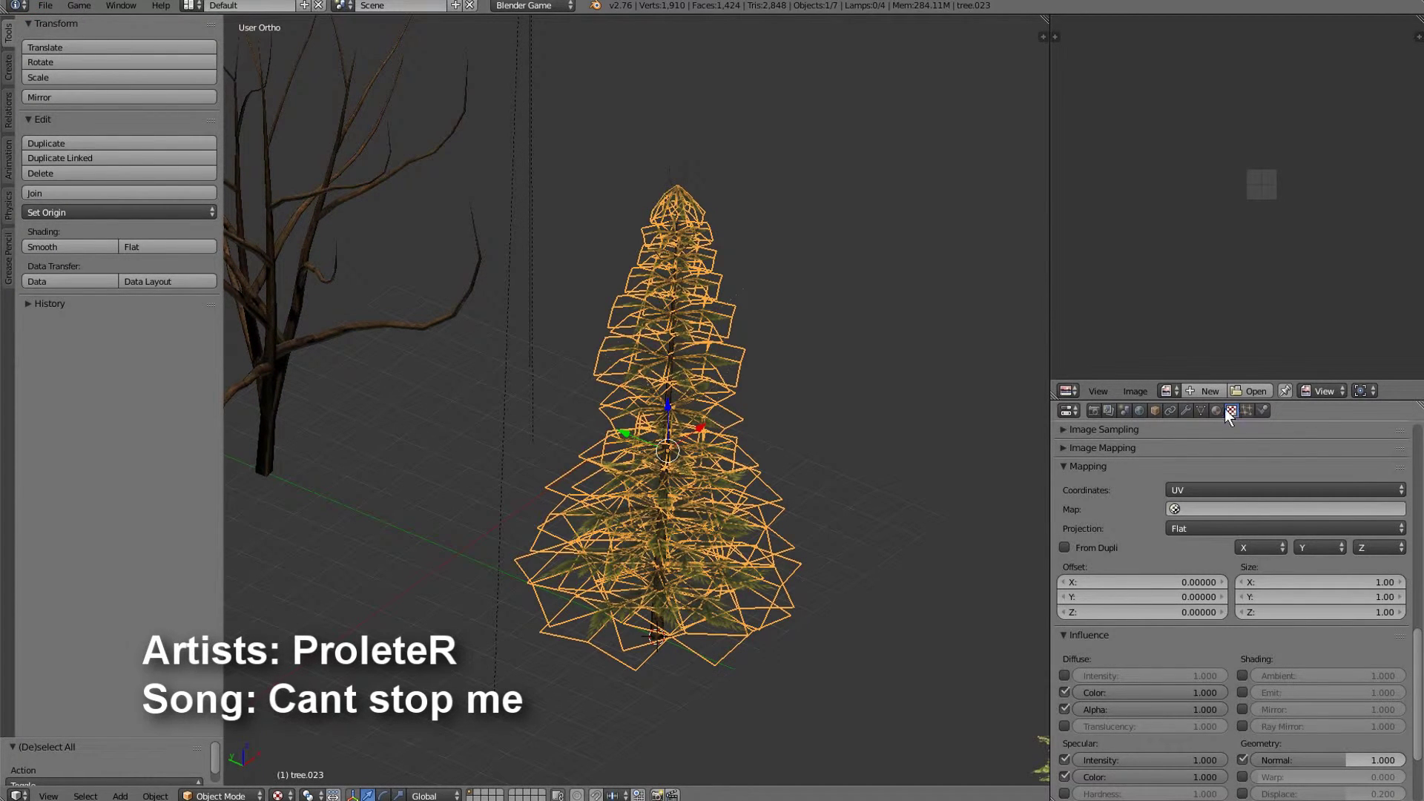
left_click(1217, 411)
scroll(1131, 638, "down", 7)
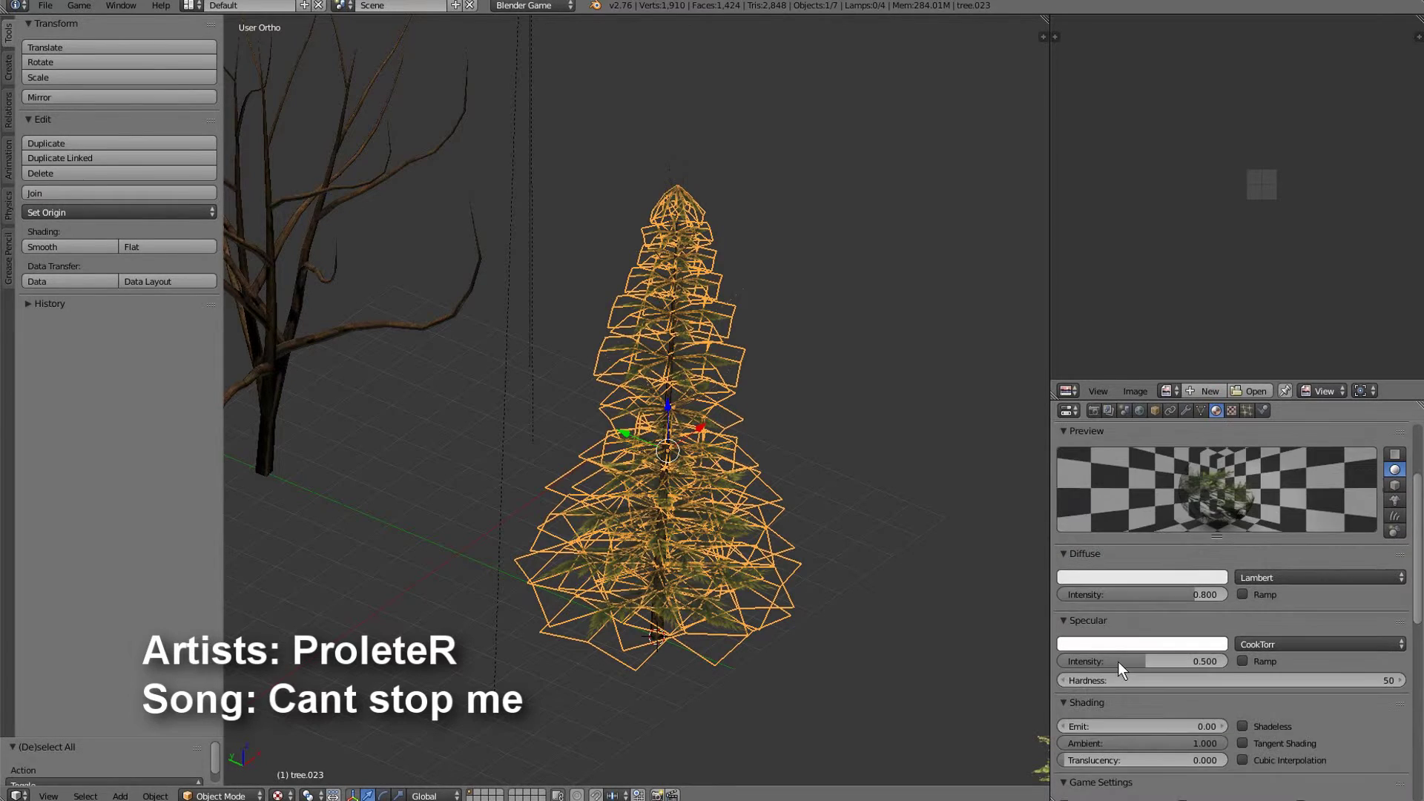
scroll(1110, 671, "down", 2)
left_click(1090, 689)
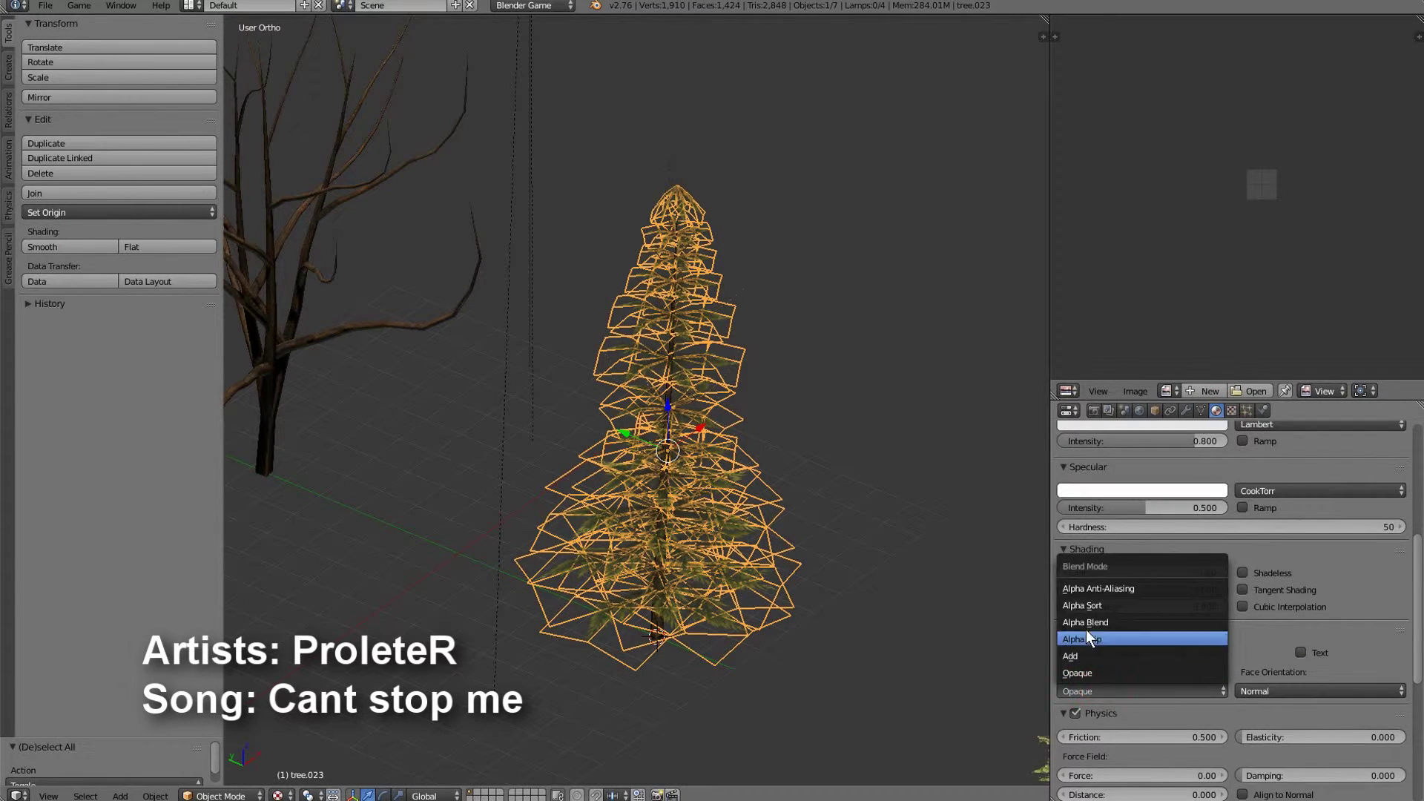
left_click(1072, 643)
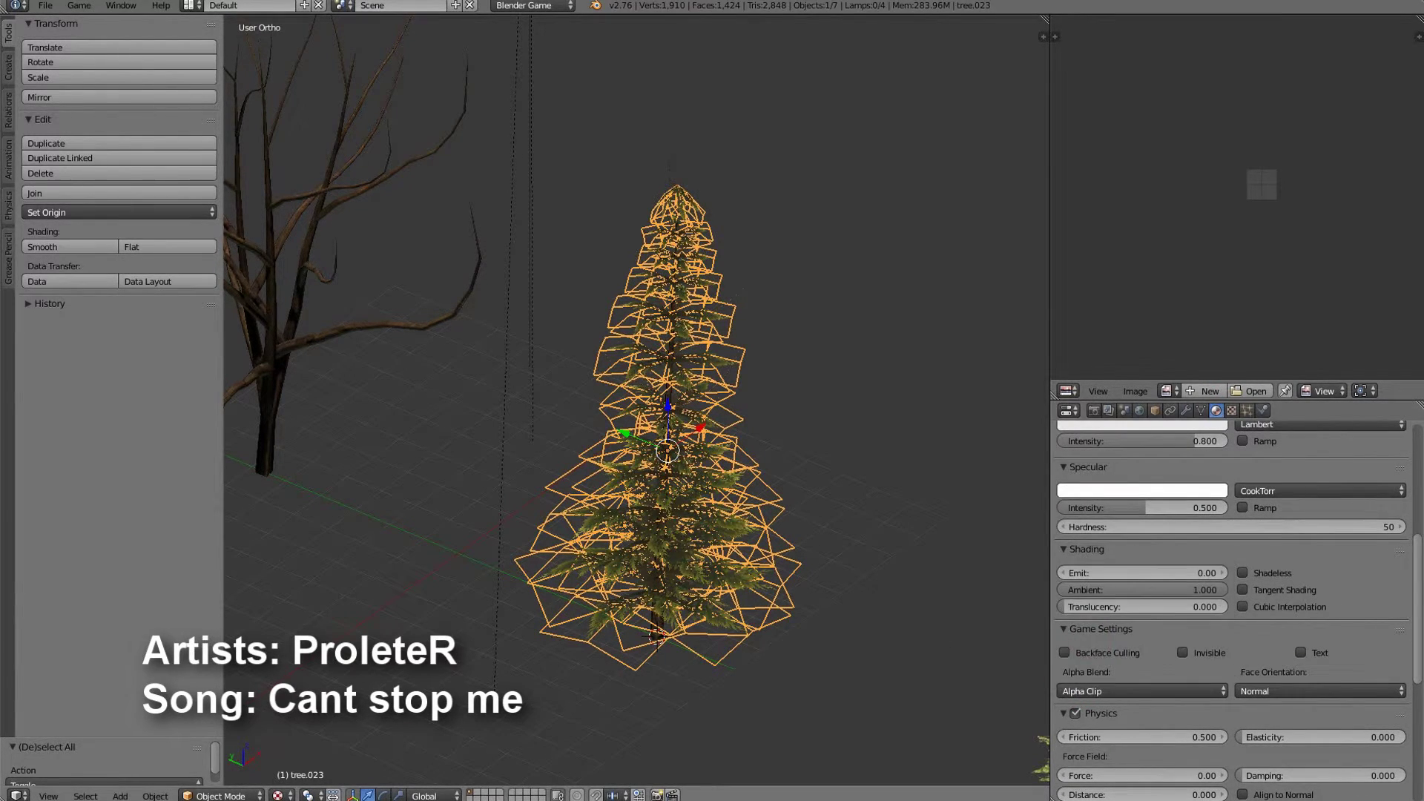
key("p")
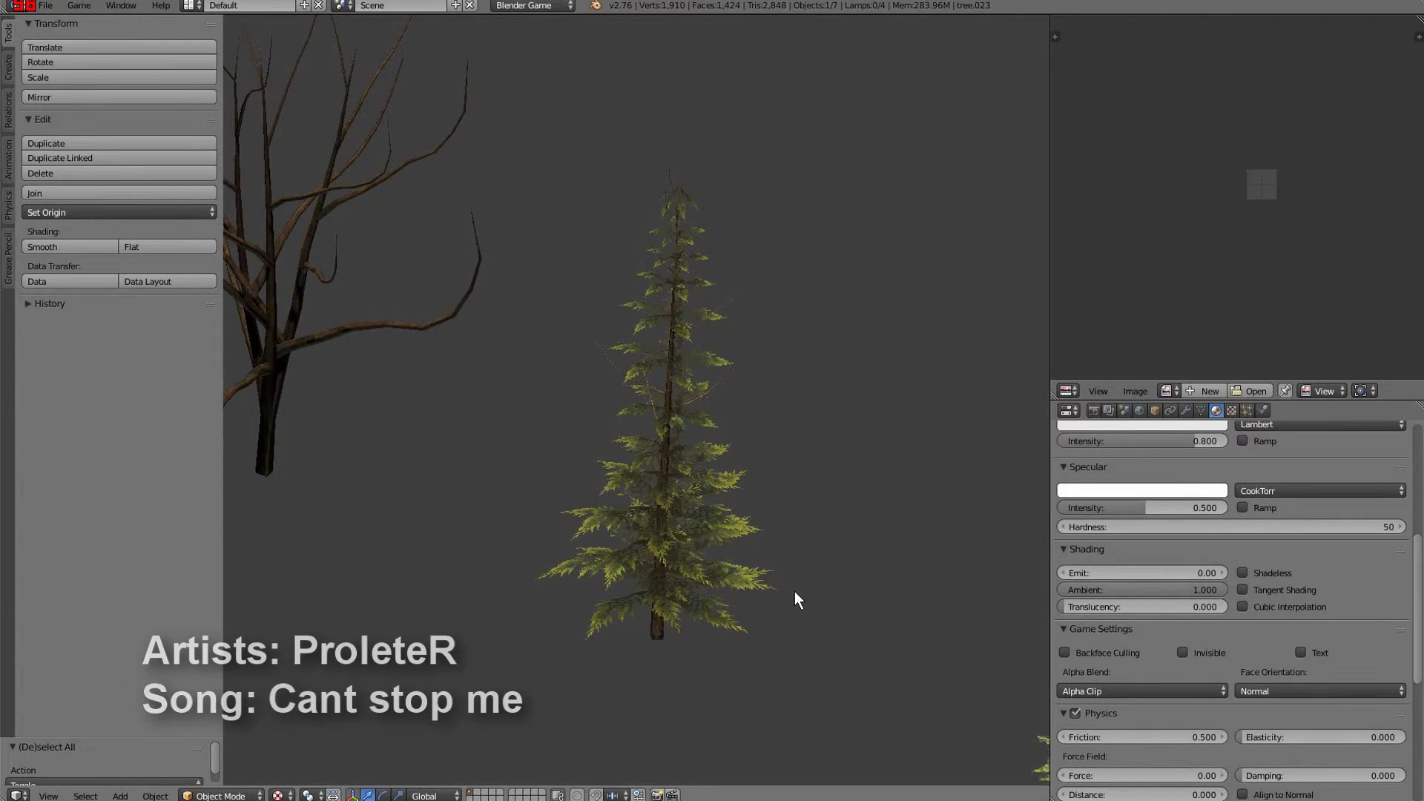
key("Escape")
Move the separate leaf plane beside the bare tree in the top view.
middle_click_drag(795, 591, 905, 642)
scroll(701, 580, "down", 3)
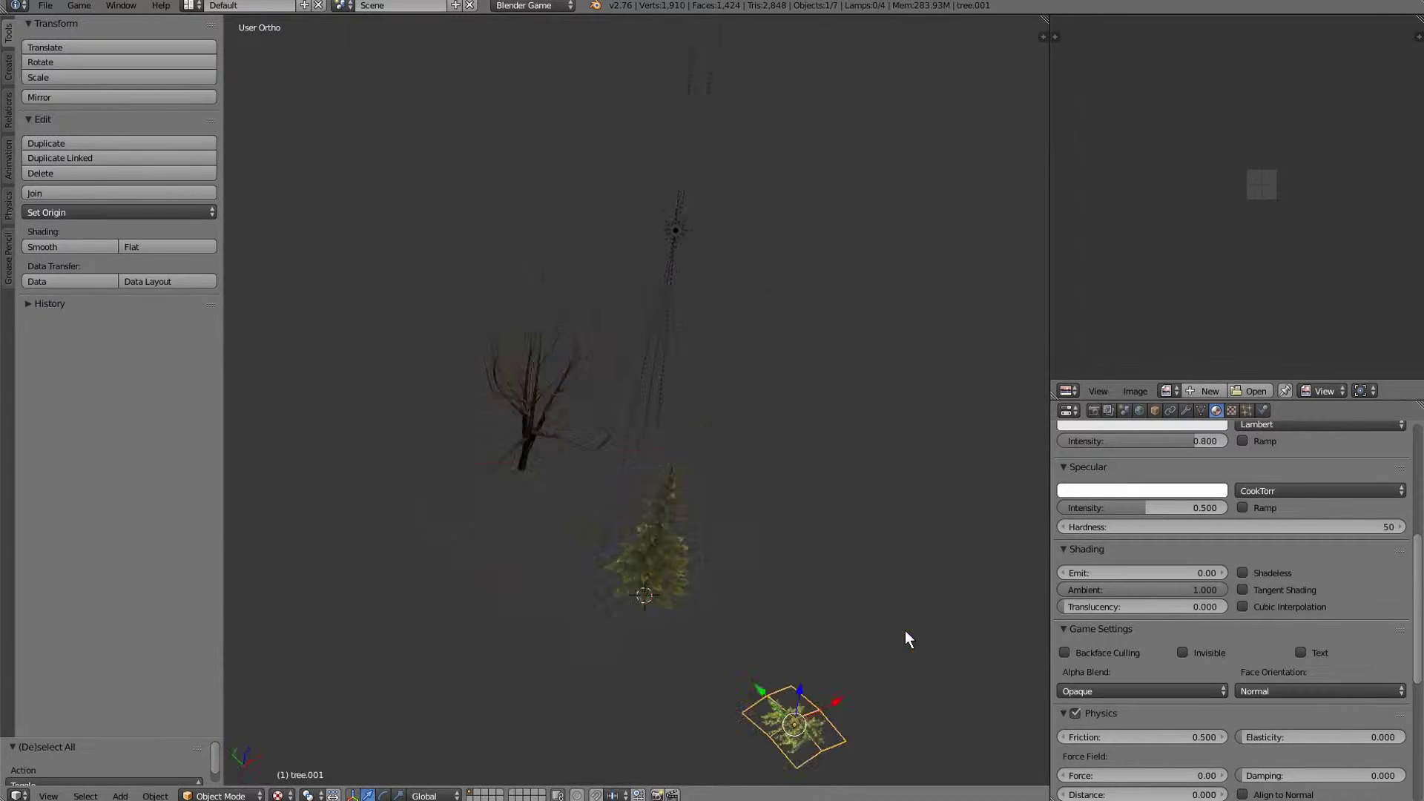
key("KP_7")
key("g")
left_click(810, 197)
middle_click_drag(704, 469, 825, 612, "shift")
scroll(825, 612, "up", 4)
key("g")
left_click(725, 494)
Enter Edit Mode on the leaf plane, duplicate its mesh and rotate the copy about 85 degrees.
middle_click_drag(749, 585, 894, 537)
key("Tab")
key("a")
key("shift+d")
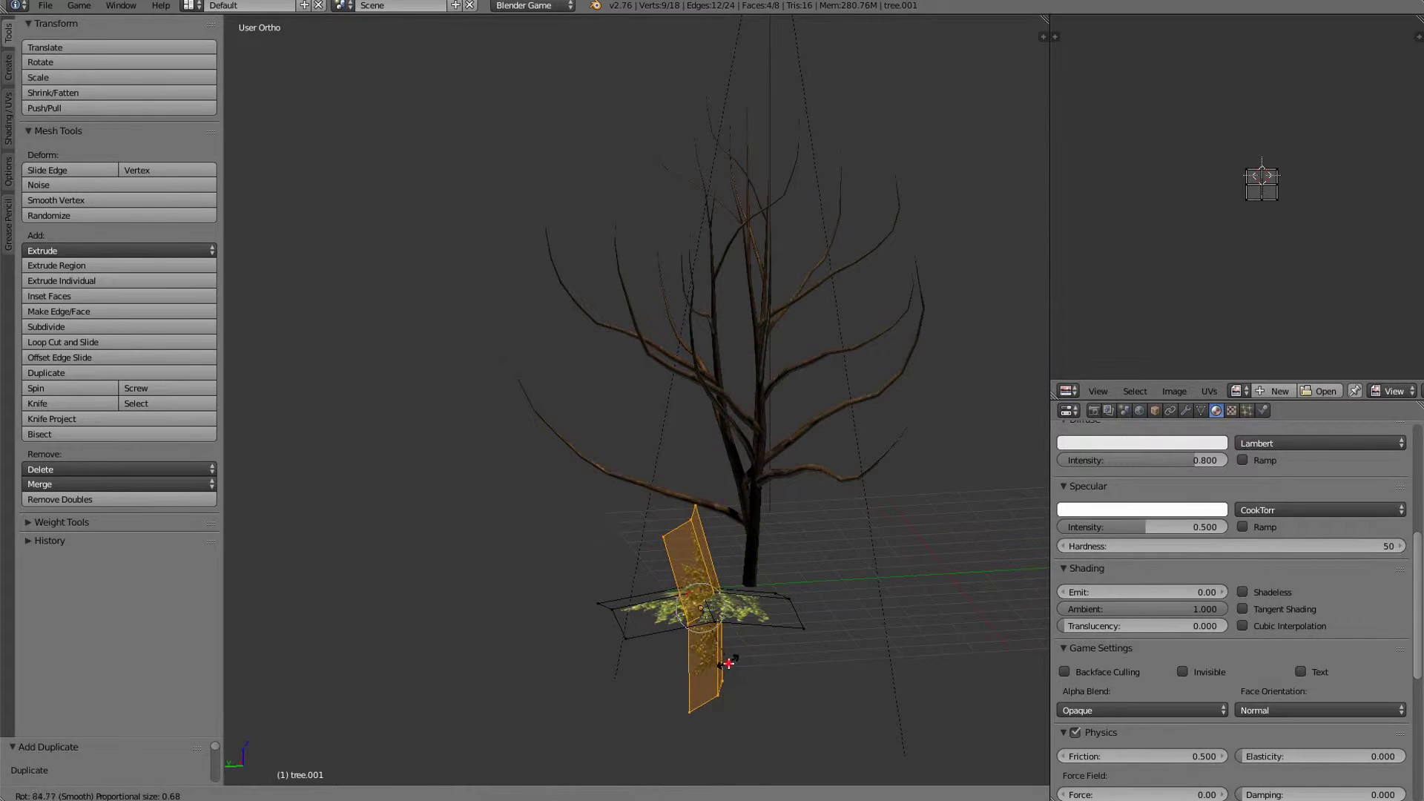
left_click(729, 664)
middle_click_drag(729, 663, 809, 671)
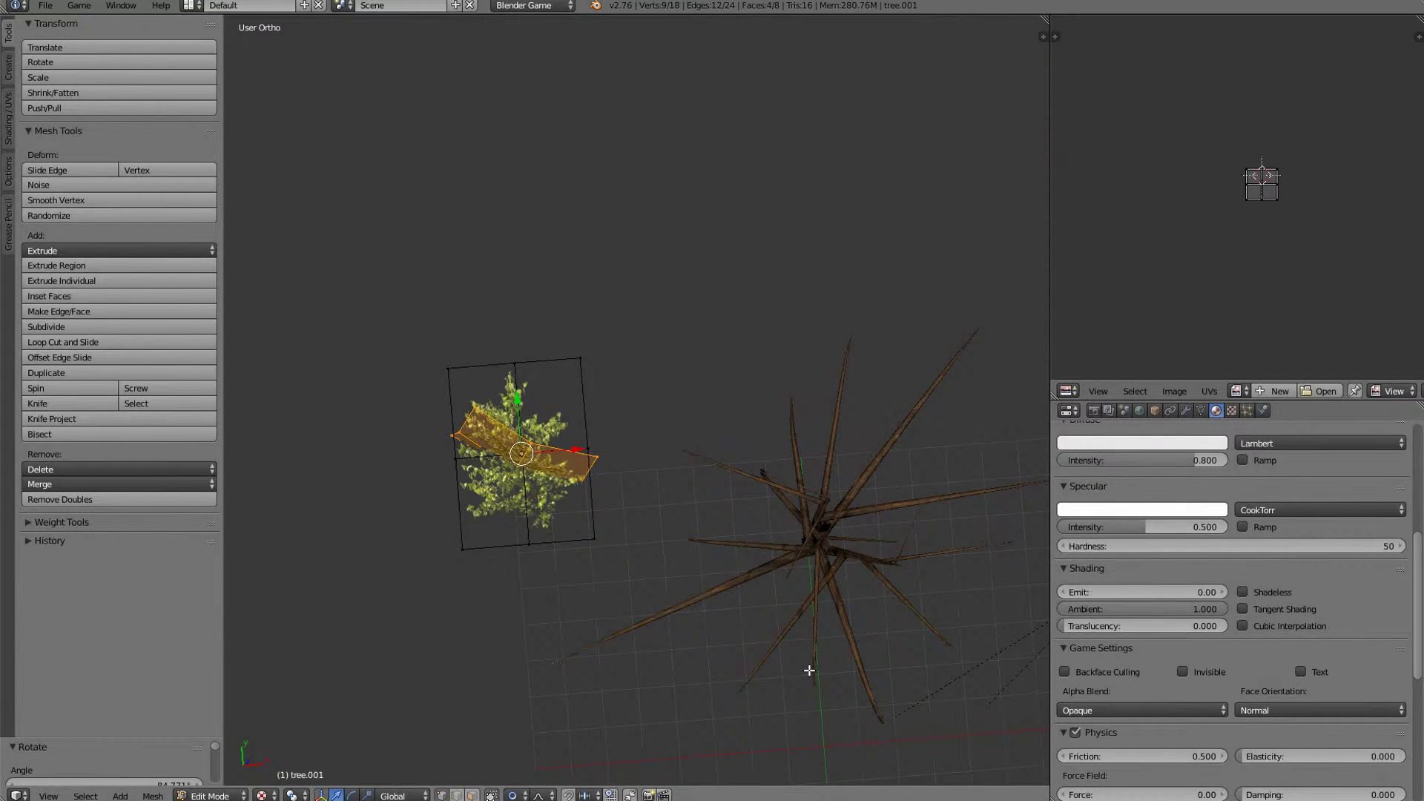
Tilt the copied leaf plane with trackball rotation in the top view and offset it to overlap the original's side.
key("KP_7")
key("r")
key("r")
left_click(781, 574)
key("r")
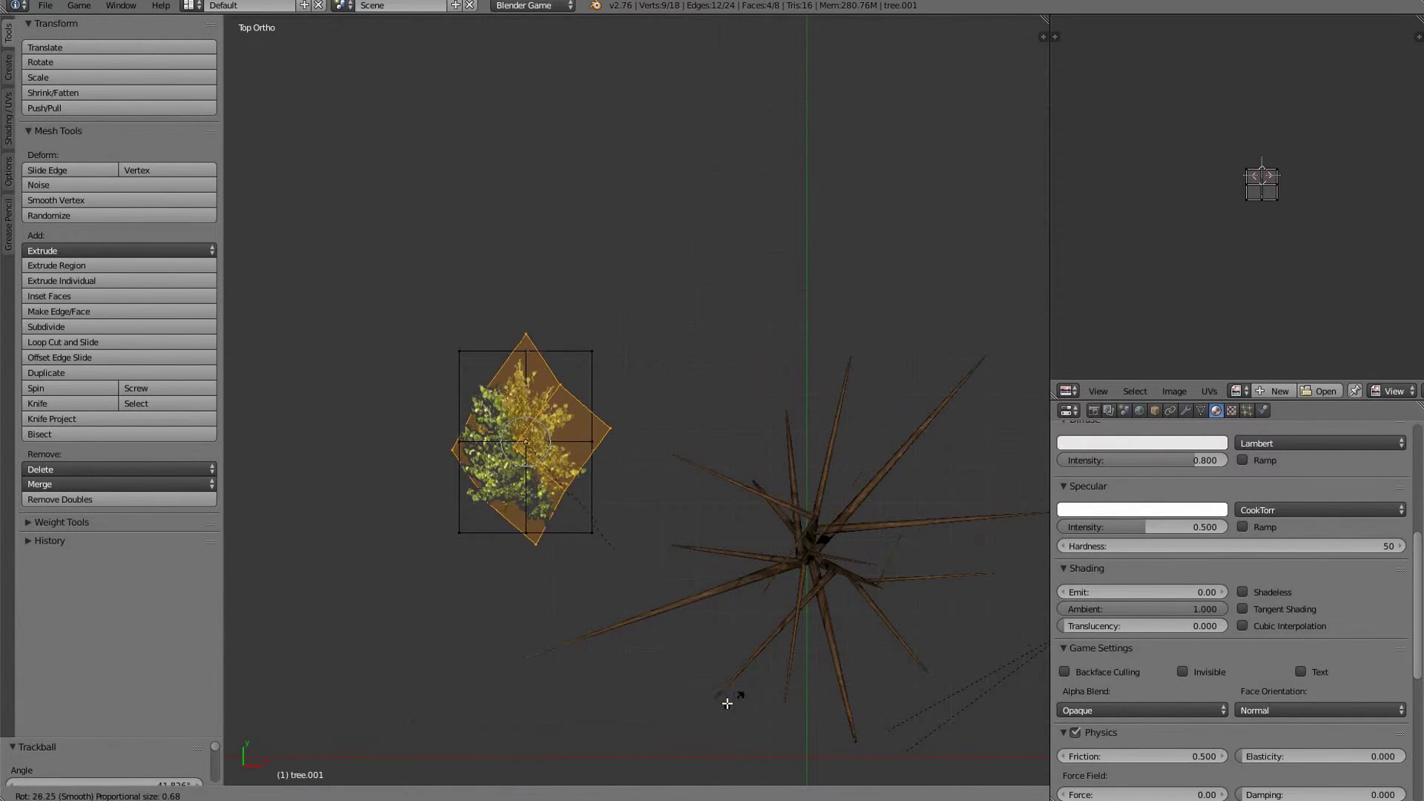
left_click(727, 703)
key("g")
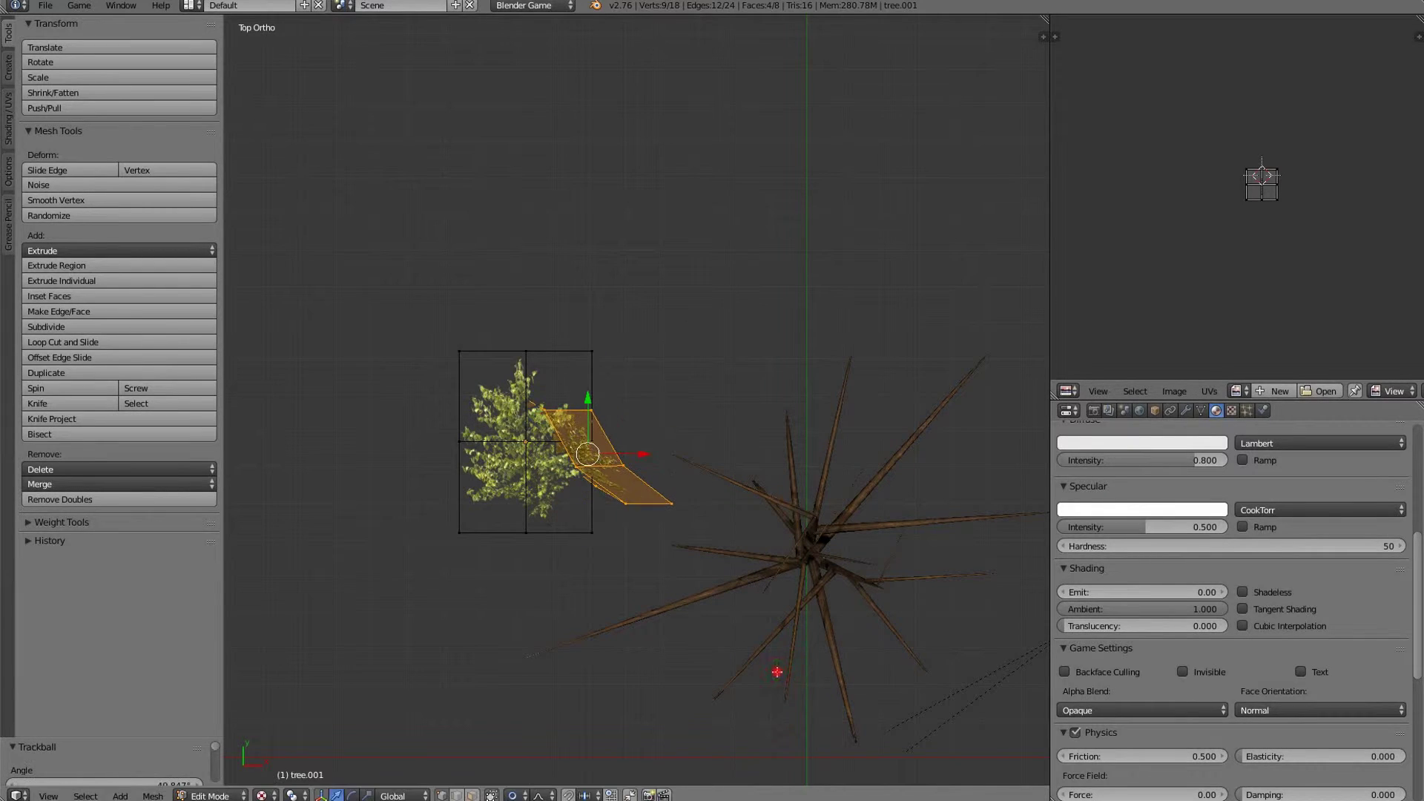
left_click(773, 566)
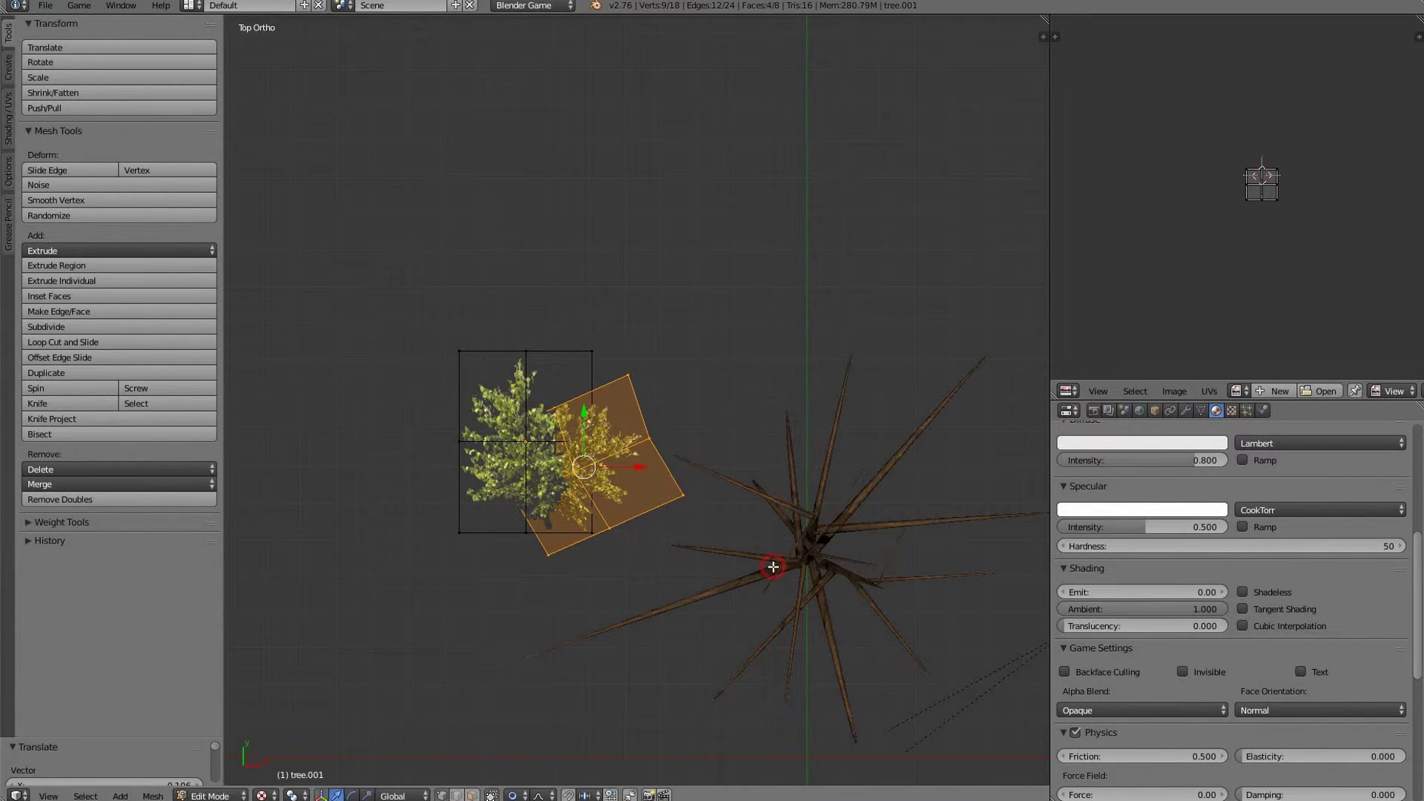
Duplicate the leaf plane again, tilt the third copy and place it on the original's opposite side.
key("shift+d")
left_click(653, 563)
key("r")
key("r")
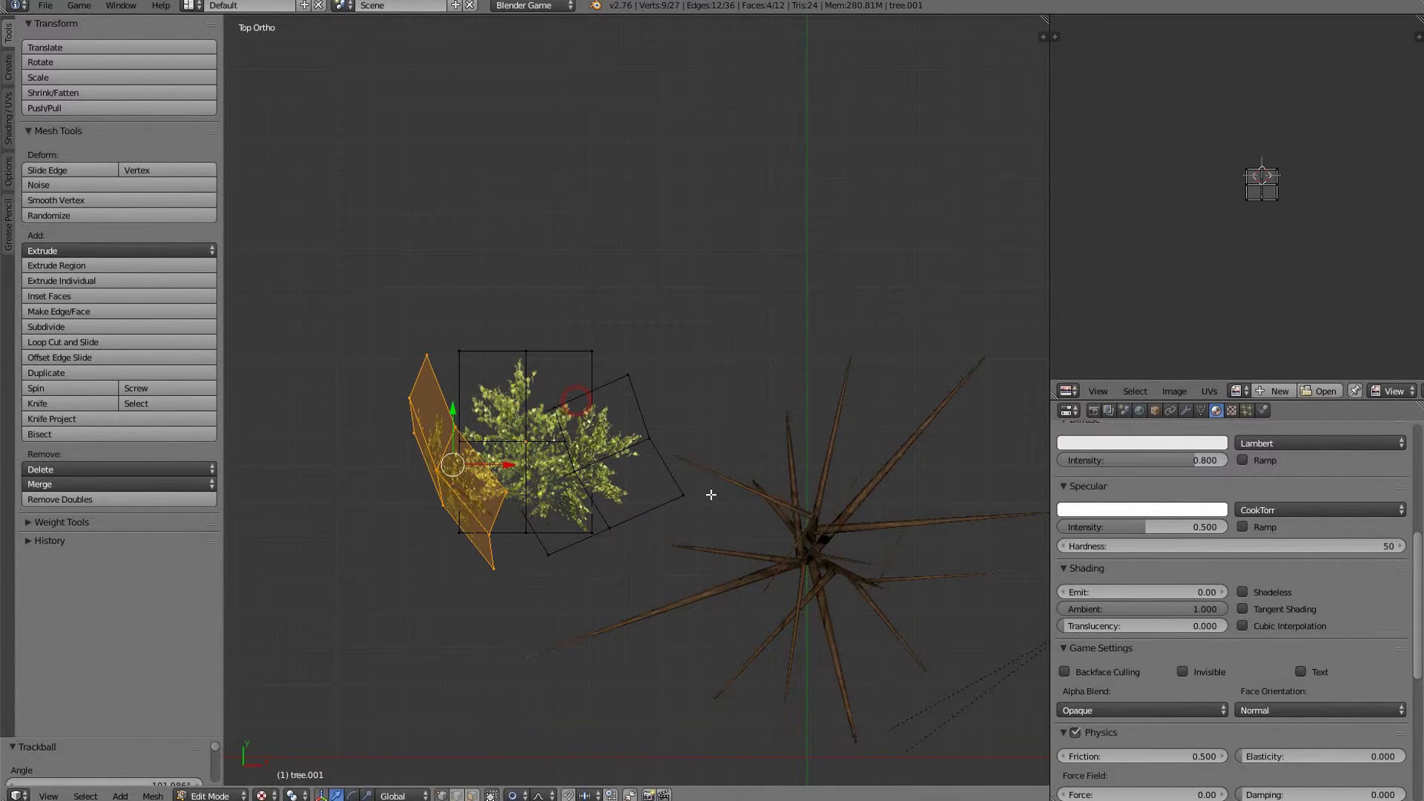
key("g")
left_click(831, 468)
key("r")
key("r")
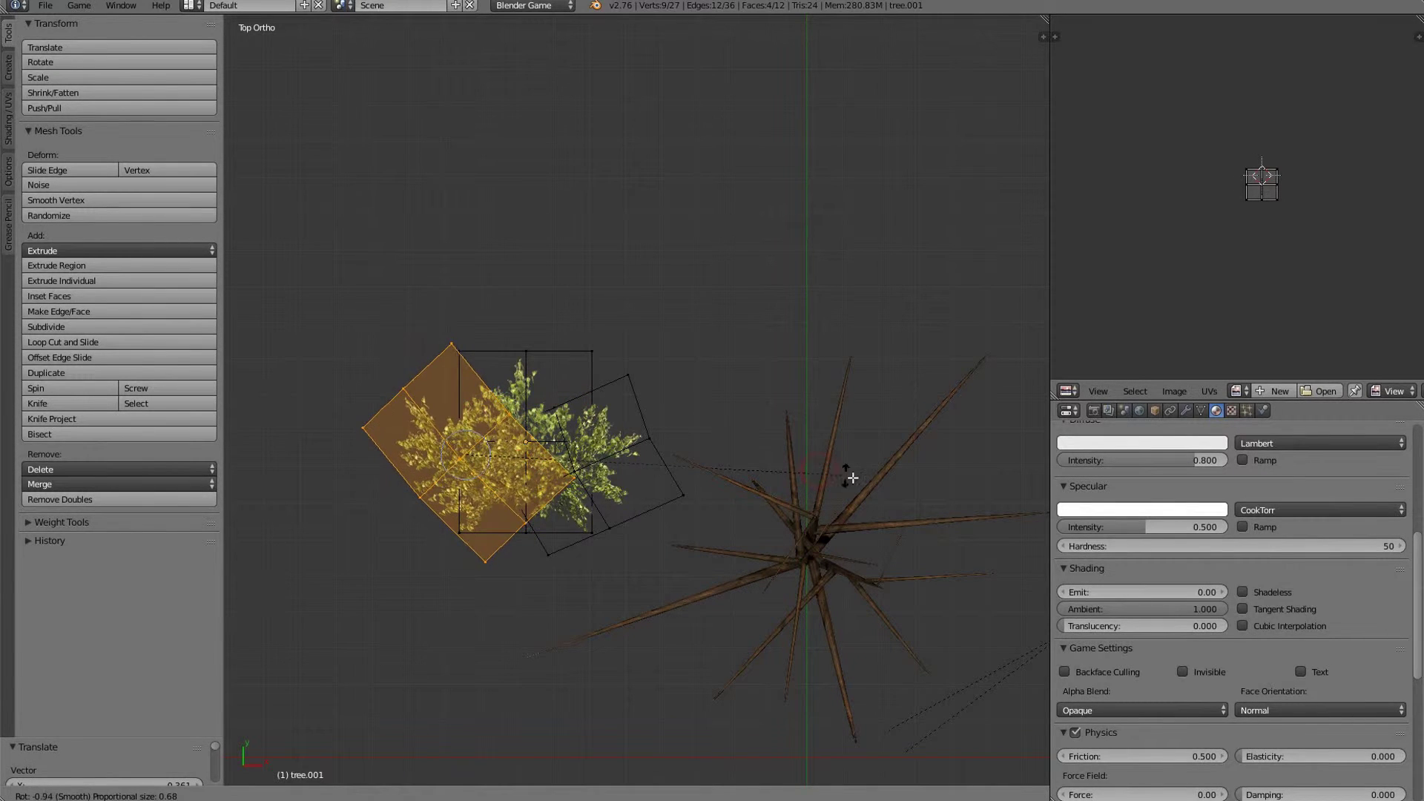
left_click(882, 509)
Circle-select all three leaf planes in wireframe and return to solid display.
mouse_move(883, 509)
middle_mouse_down()
mouse_move(862, 607)
mouse_move(821, 621)
middle_mouse_up()
key("z")
key("c")
scroll(761, 611, "down", 4)
mouse_move(740, 611)
left_mouse_down()
mouse_move(732, 513)
mouse_move(722, 519)
mouse_move(804, 579)
left_mouse_up()
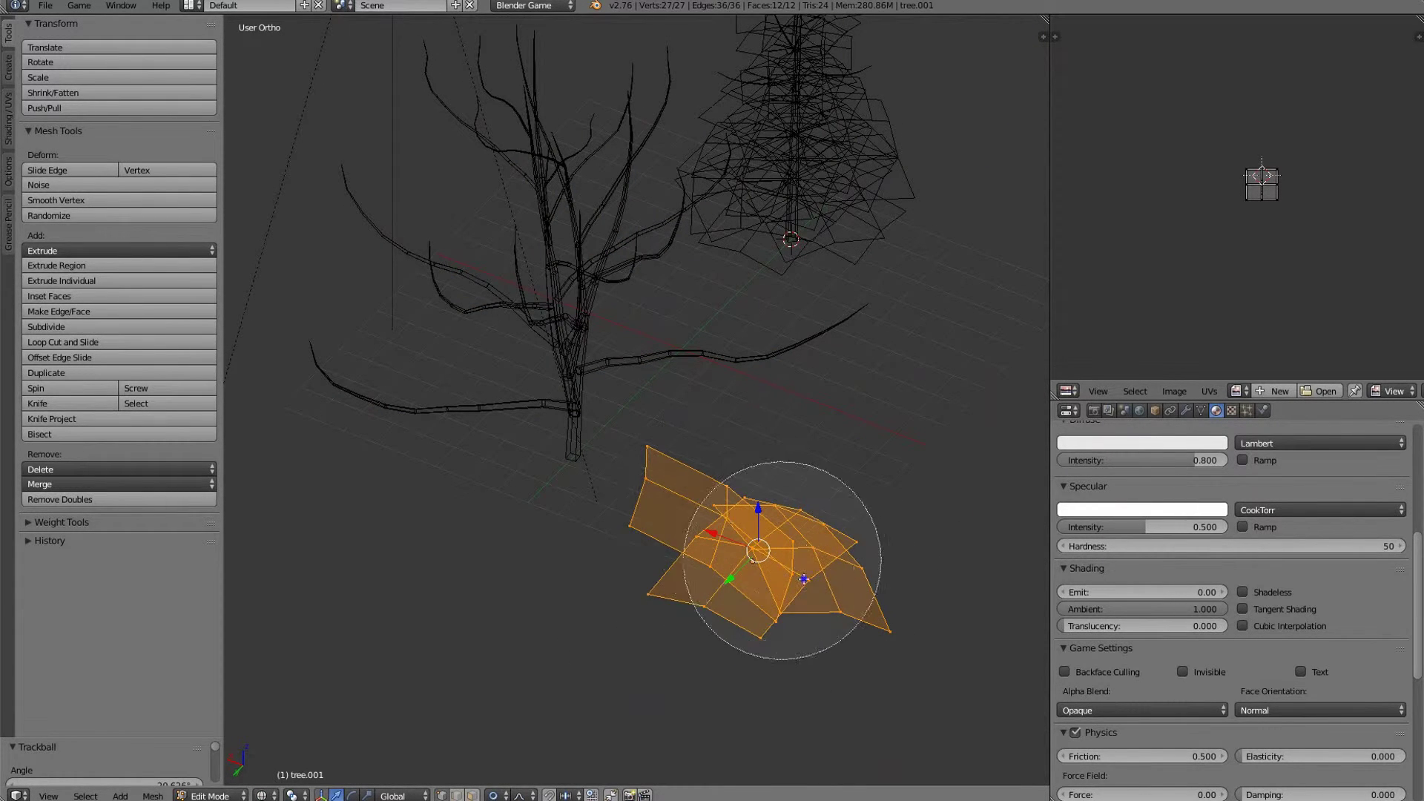
key("Escape")
key("z")
Inspect the leaf planes from the front, back and right views and make their normals consistent.
middle_click_drag(782, 560, 854, 560)
key("KP_1")
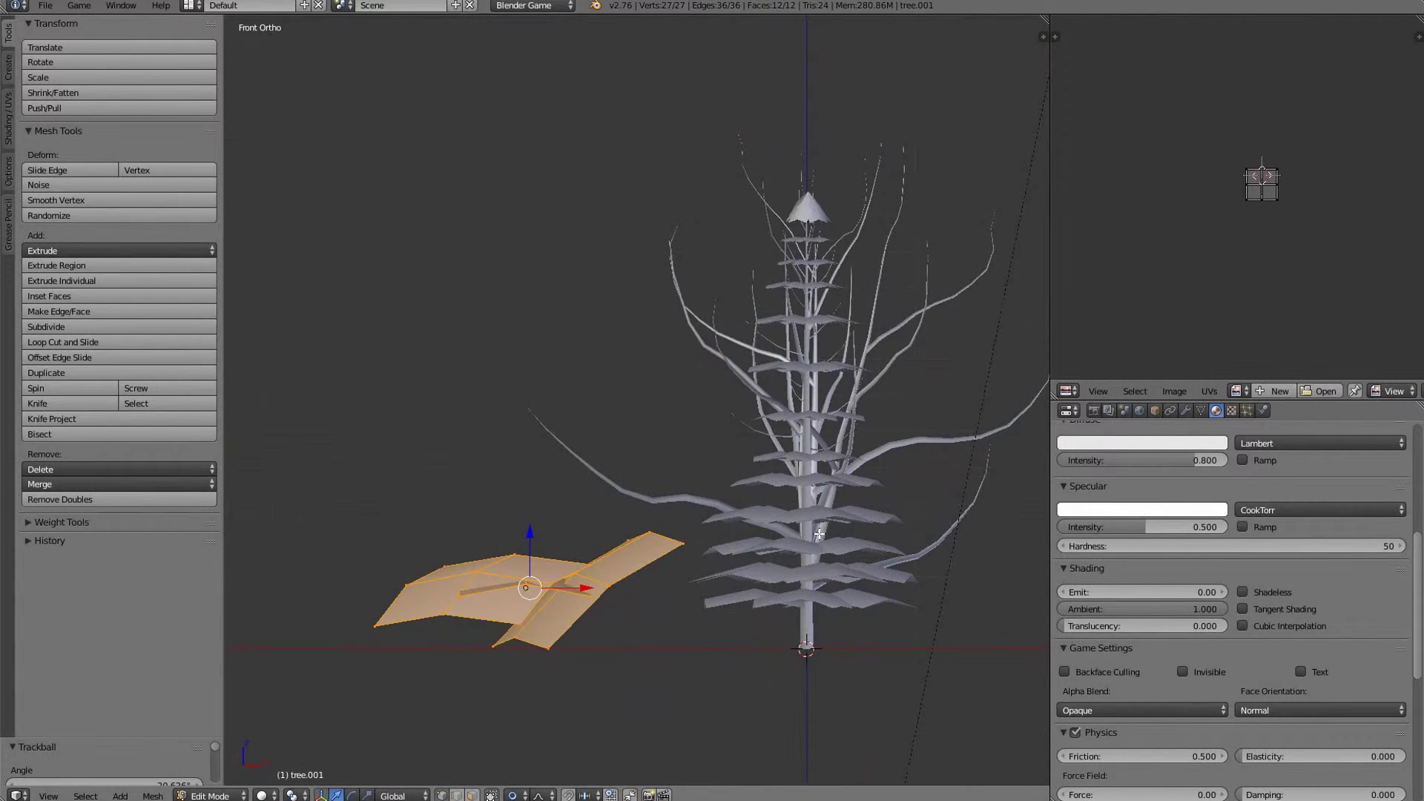
key("ctrl+KP_1")
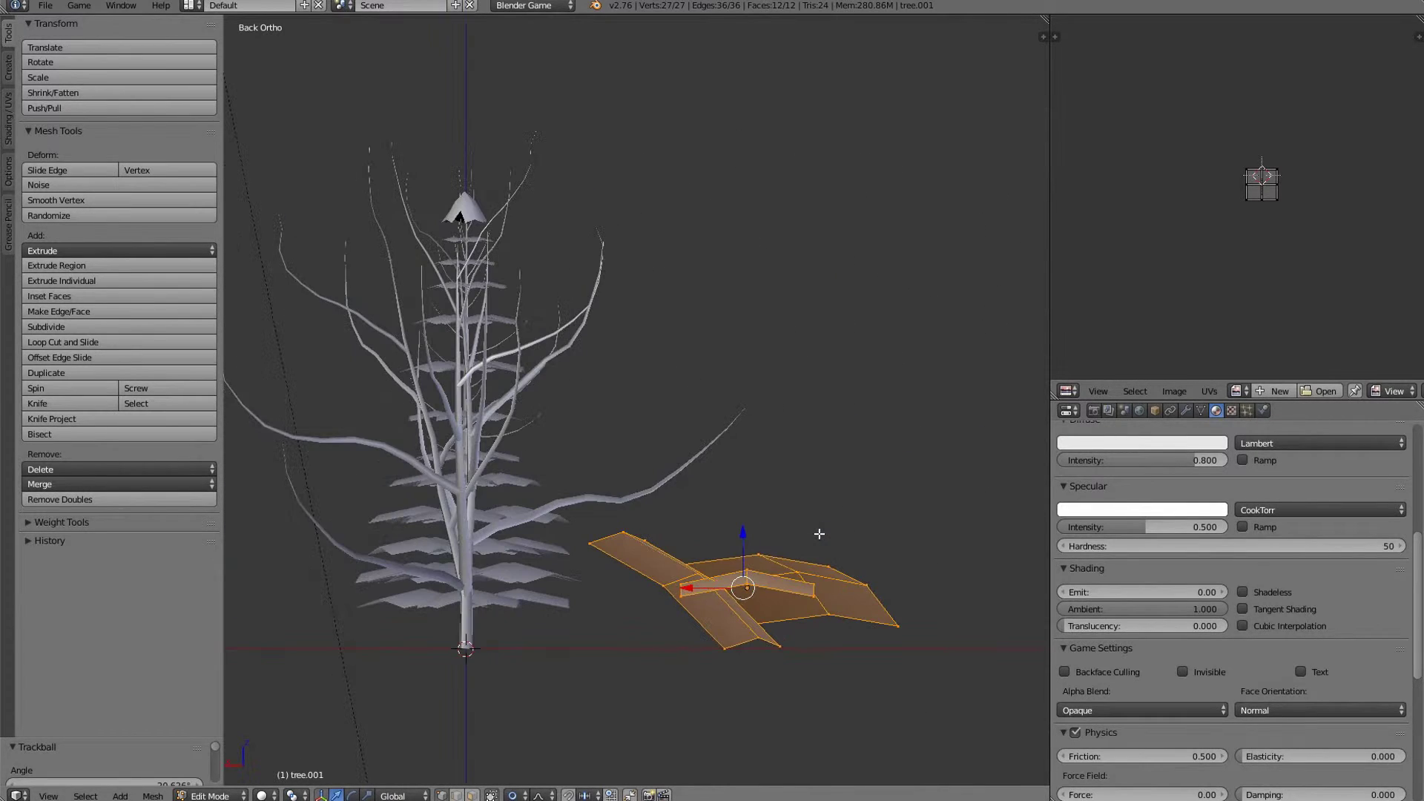
key("KP_Decimal")
key("KP_3")
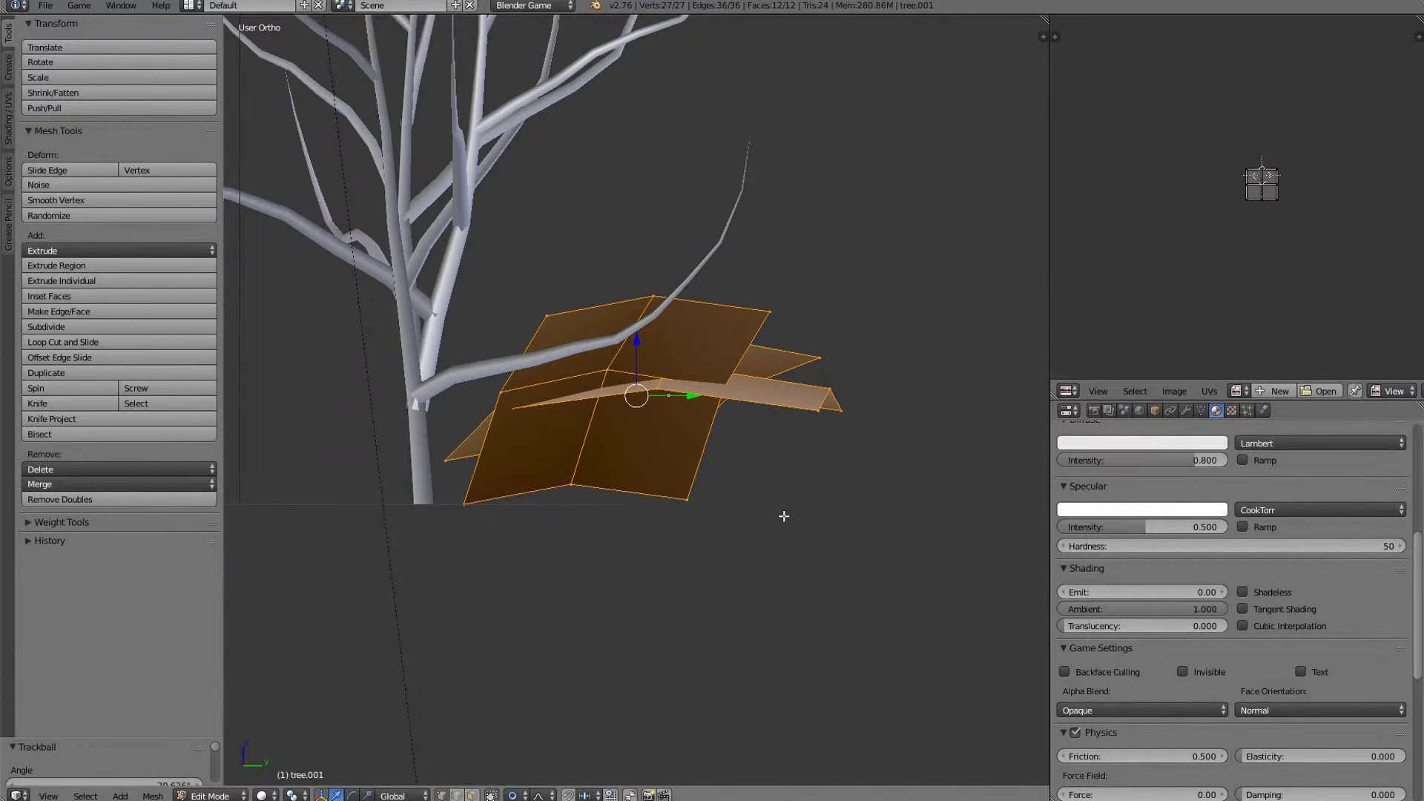
scroll(784, 516, "down", 5)
middle_click_drag(700, 591, 832, 667, "shift")
scroll(929, 610, "up", 3)
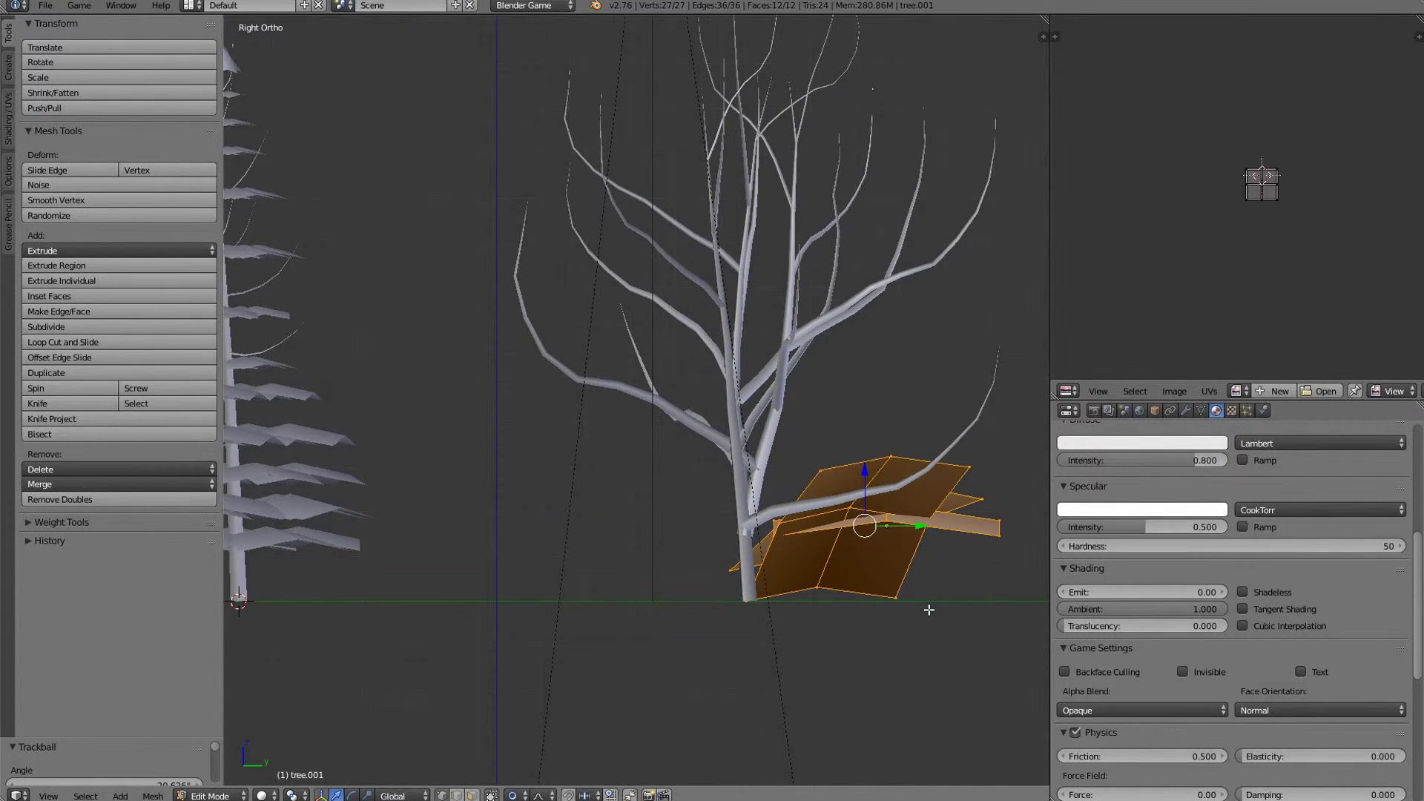
key("ctrl+n")
Move the leaf cluster over the bare tree's trunk in the top view with textured display.
key("z")
scroll(978, 598, "up", 1)
middle_click_drag(977, 598, 745, 709)
key("KP_7")
key("z")
scroll(765, 552, "down", 4)
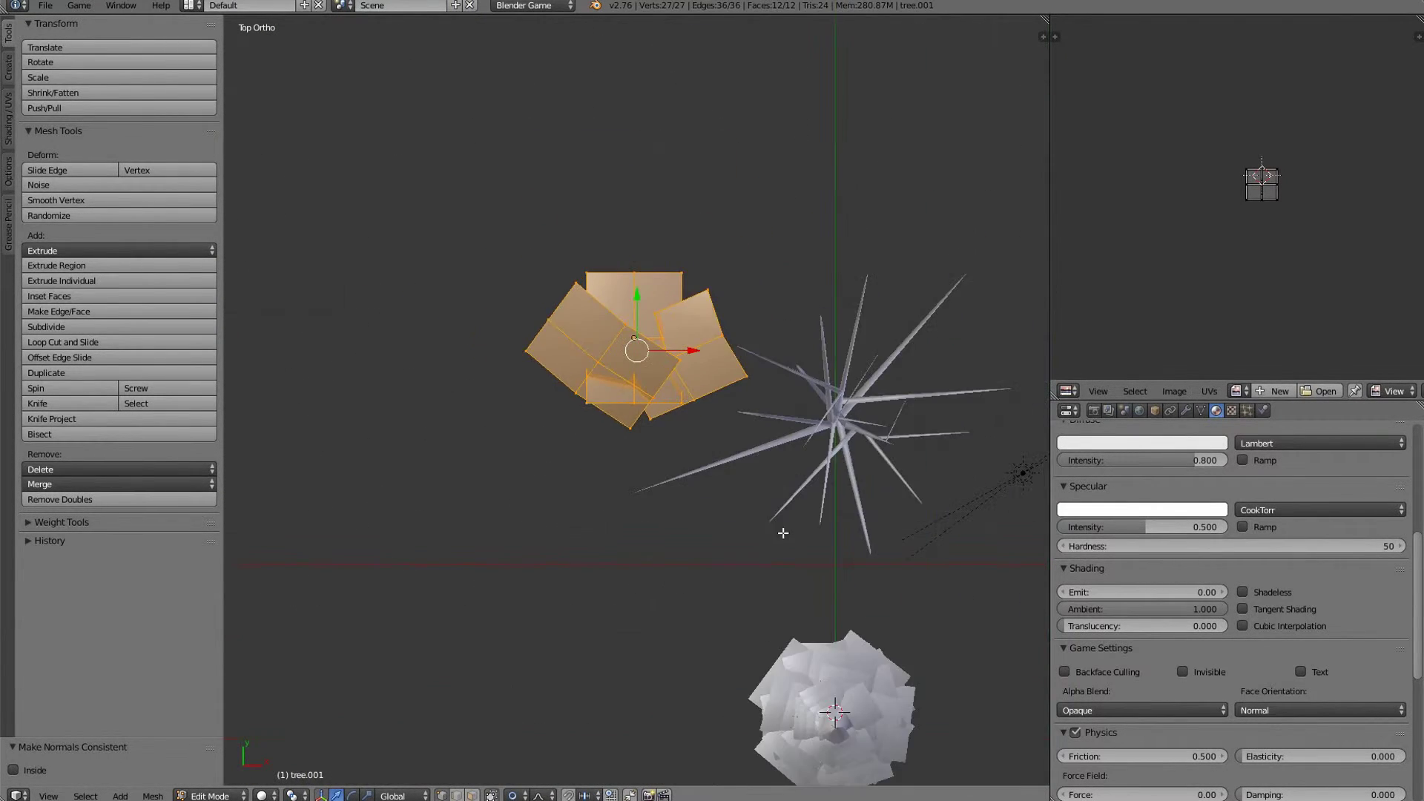
key("alt+z")
middle_click_drag(835, 505, 577, 577, "shift")
scroll(577, 576, "up", 4)
key("g")
left_click(959, 551)
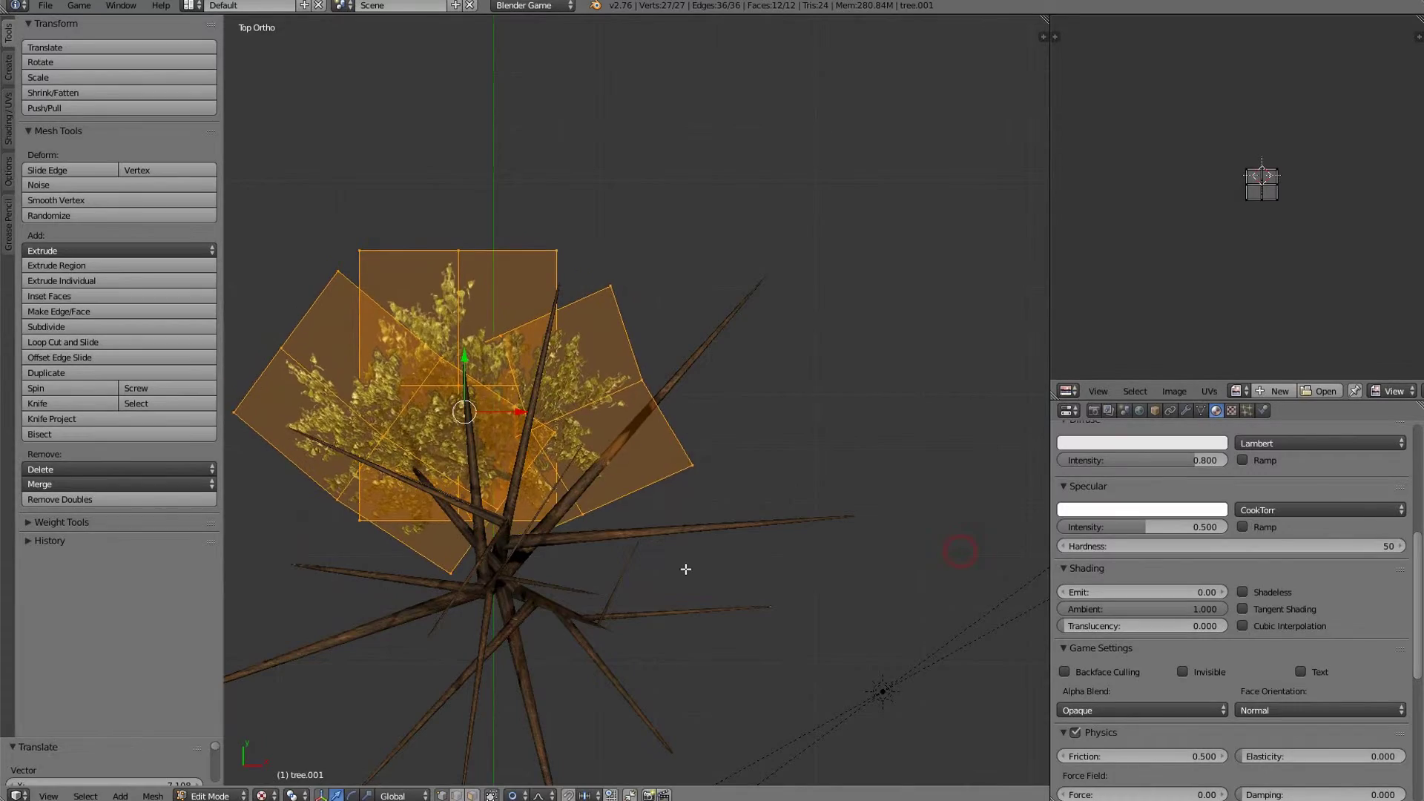
Duplicate the leaf cluster at the bare tree and rotate the copy in the top view.
middle_click_drag(675, 573, 763, 487, "shift")
key("g")
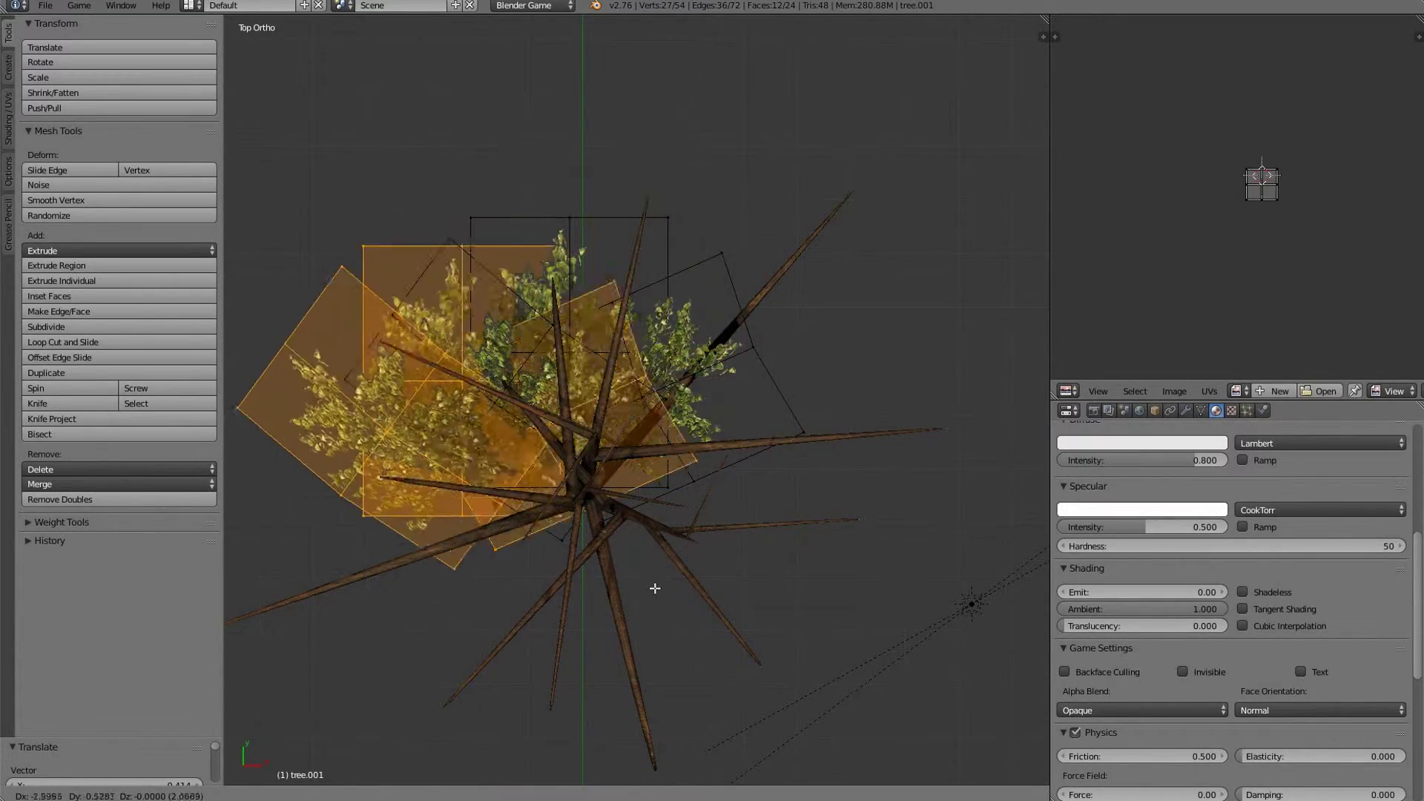
right_click(653, 600)
key("r")
Raise the duplicated cluster along Z, tilt it and position it against one of the tree's lower branches.
middle_click_drag(871, 389, 764, 564)
key("h")
key("ctrl+z")
key("g")
key("z")
left_click(876, 427)
key("r")
key("g")
left_click(903, 509)
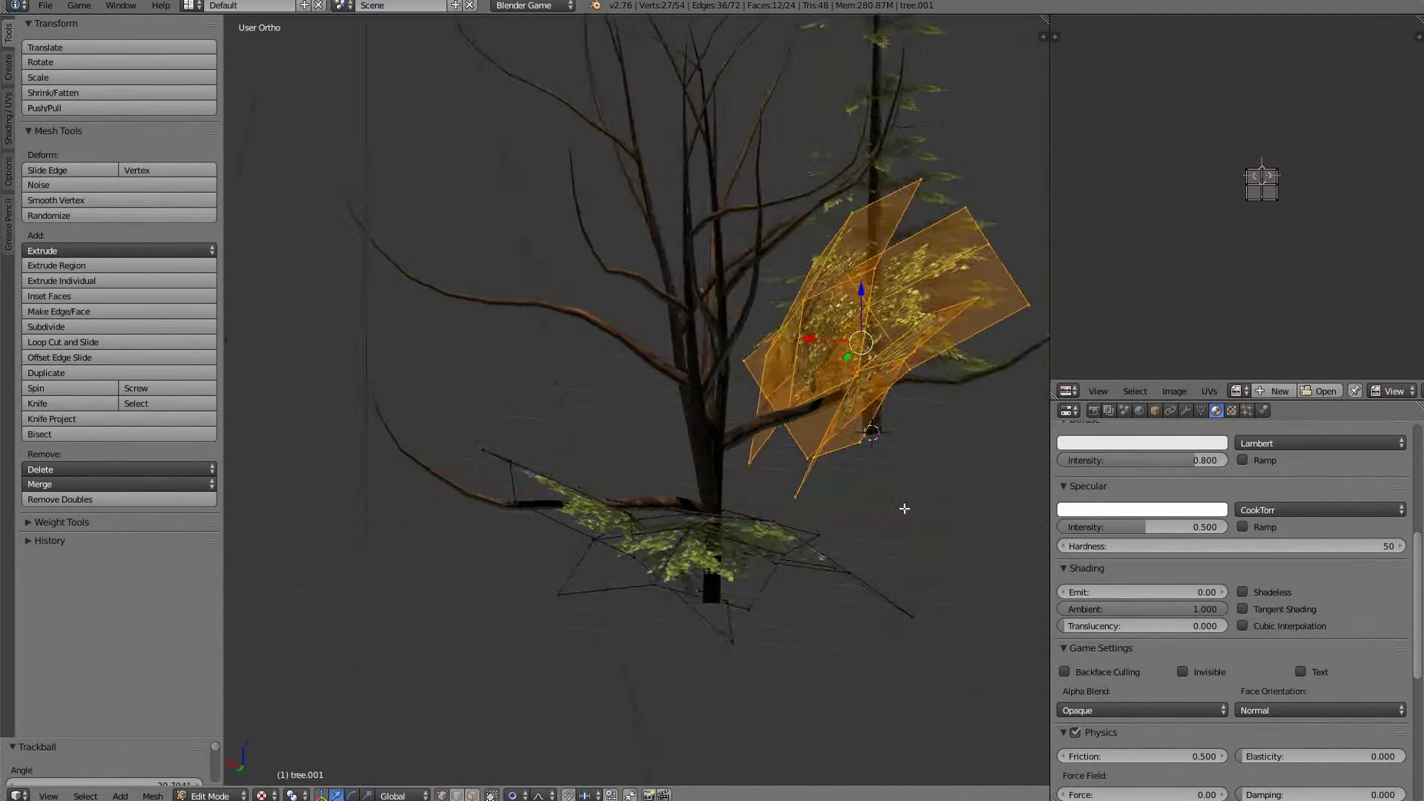
Duplicate the tilted leaf cluster, hide the tool shelf and freely rotate the new copy.
middle_click_drag(902, 509, 668, 520)
key("shift+d")
left_click(938, 554)
key("t")
key("r")
key("r")
left_click(806, 561)
Adjust the new cluster's position along the lower branch and place one more duplicate next to it.
key("g")
left_click(608, 490)
key("g")
left_click(834, 534)
key("shift+d")
left_click(482, 402)
Circle-select the leaf clusters around the lower branch in wireframe and duplicate them to another part of the bare tree.
key("z")
key("c")
left_click_drag(488, 403, 798, 458)
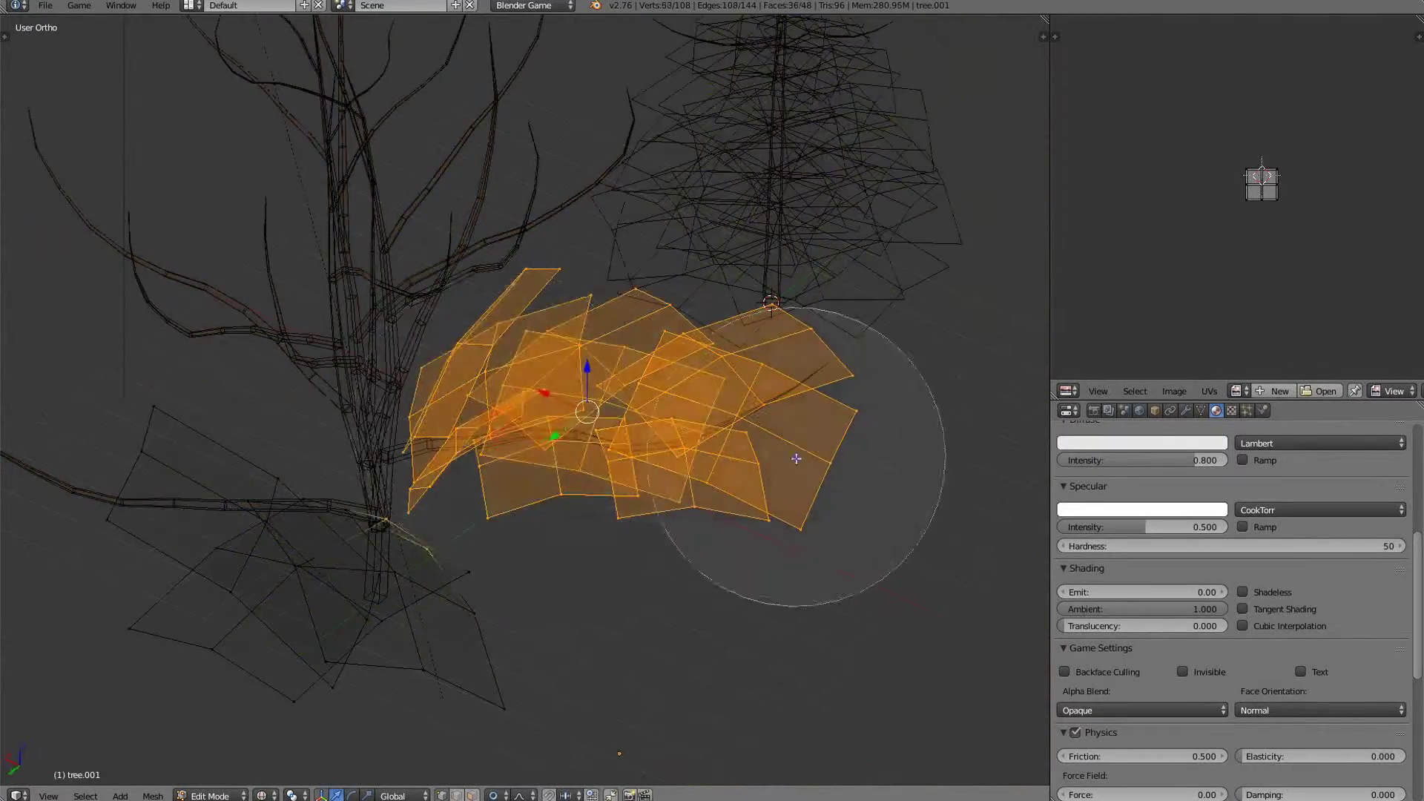
mouse_move(798, 458)
middle_mouse_down()
mouse_move(509, 547)
mouse_move(375, 636)
middle_mouse_up()
key("z")
key("c")
key("z")
left_click(429, 493)
key("z")
mouse_move(429, 493)
middle_mouse_down()
mouse_move(604, 541)
mouse_move(607, 594)
mouse_move(674, 449)
mouse_move(573, 531)
mouse_move(609, 549)
mouse_move(666, 515)
mouse_move(725, 511)
mouse_move(363, 519)
mouse_move(576, 546)
mouse_move(631, 523)
middle_mouse_up()
key("shift+d")
left_click(605, 549)
Deselect everything and select a single leaf cluster with its linked geometry in wireframe.
key("z")
key("a")
key("c")
scroll(334, 519, "up", 7)
left_click(323, 522)
key("ctrl+l")
Rotate the selected leaf cluster and move it onto the uncovered lower branch on the other side of the trunk.
key("z")
key("r")
left_click(536, 478)
middle_click_drag(535, 478, 764, 484)
key("g")
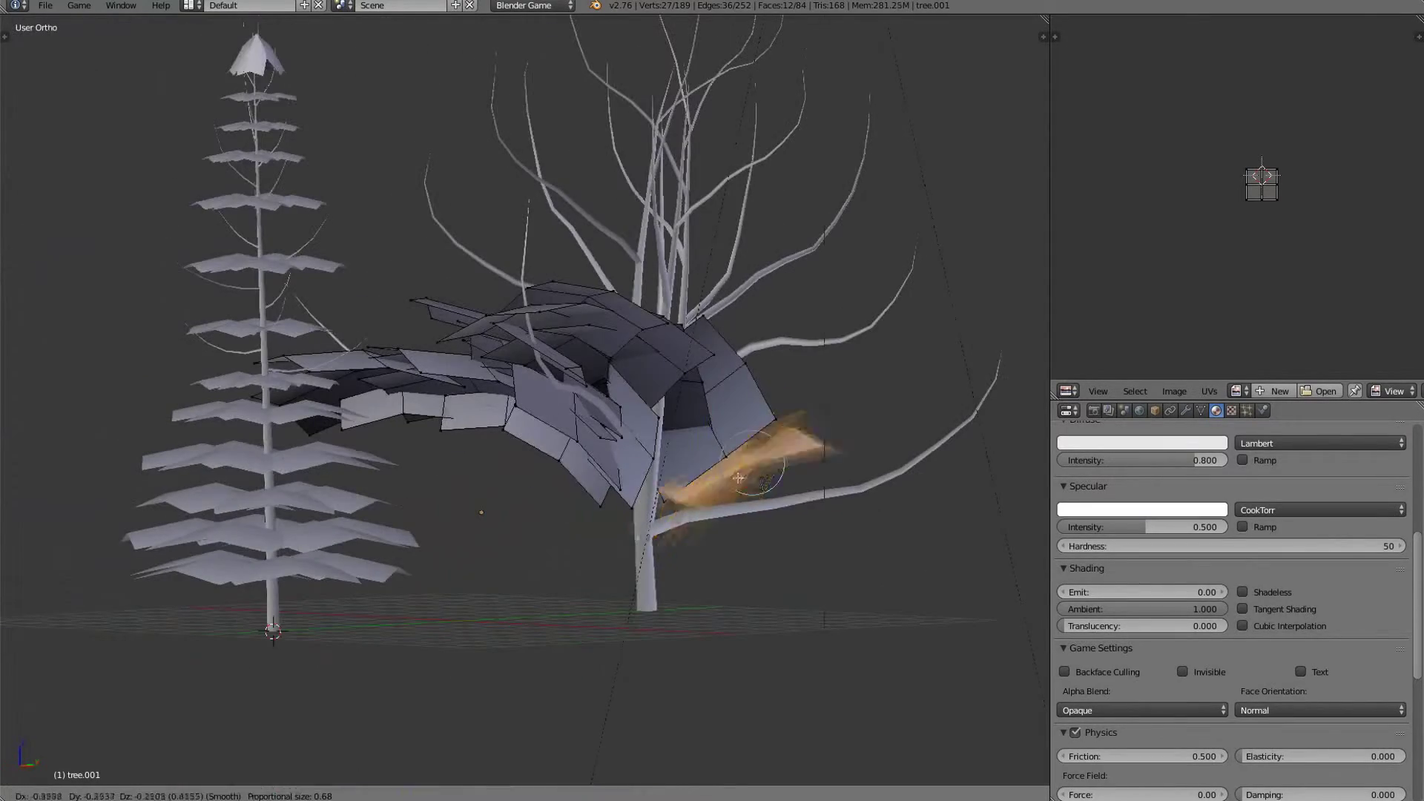
left_click(980, 464)
Circle-select the leaf clusters on that lower branch with linked geometry, duplicate them and rotate and move the copy onto a higher branch.
key("z")
key("c")
mouse_move(979, 464)
middle_mouse_down()
mouse_move(791, 488)
mouse_move(749, 579)
middle_mouse_up()
key("ctrl+l")
key("z")
key("shift+d")
key("r")
mouse_move(571, 482)
middle_mouse_down()
mouse_move(534, 579)
mouse_move(713, 445)
middle_mouse_up()
key("g")
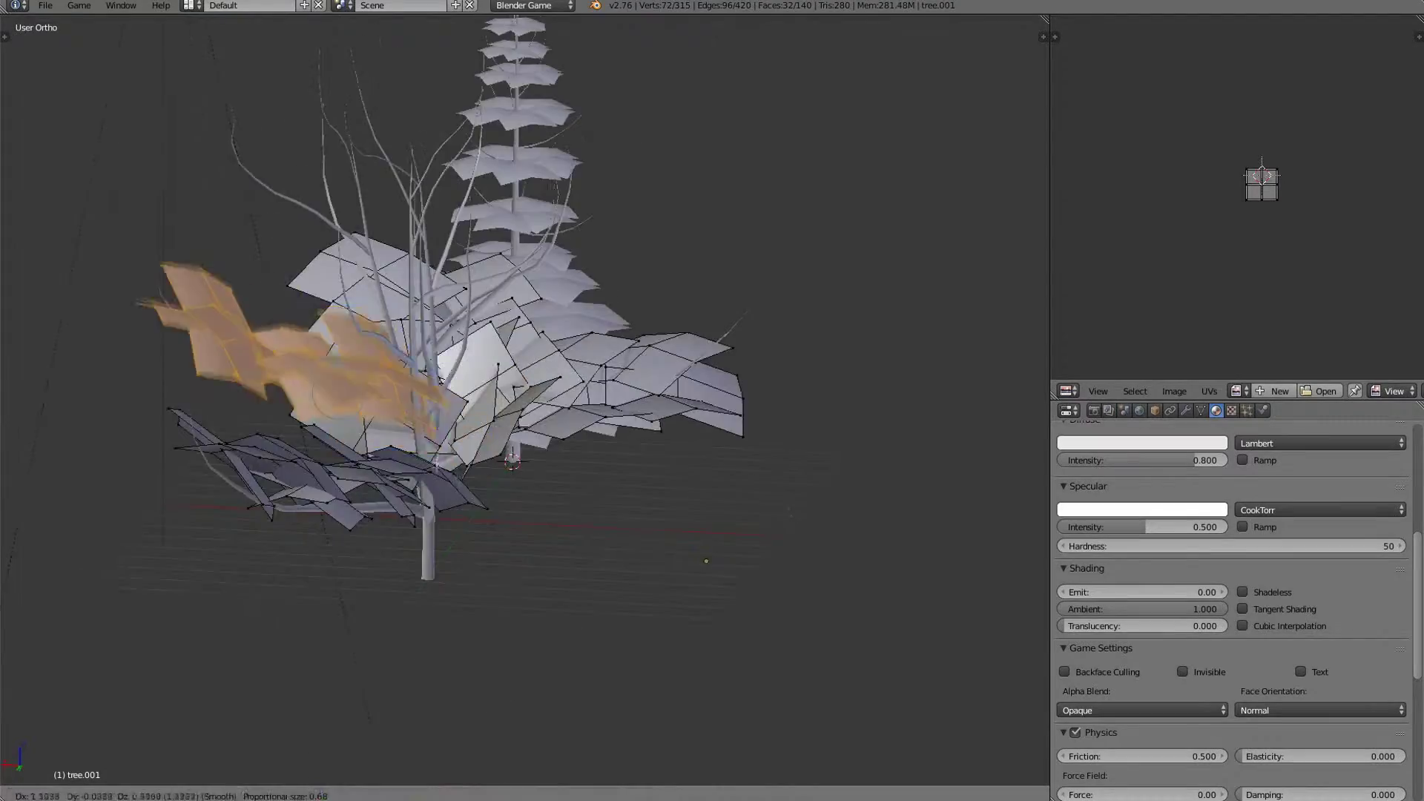
left_click(438, 461)
Place three more duplicates of the selected leaf clusters around the upper branches from different viewing angles.
middle_click_drag(438, 461, 653, 586)
key("shift+d")
left_click(630, 482)
middle_click_drag(630, 482, 816, 416)
key("shift+d")
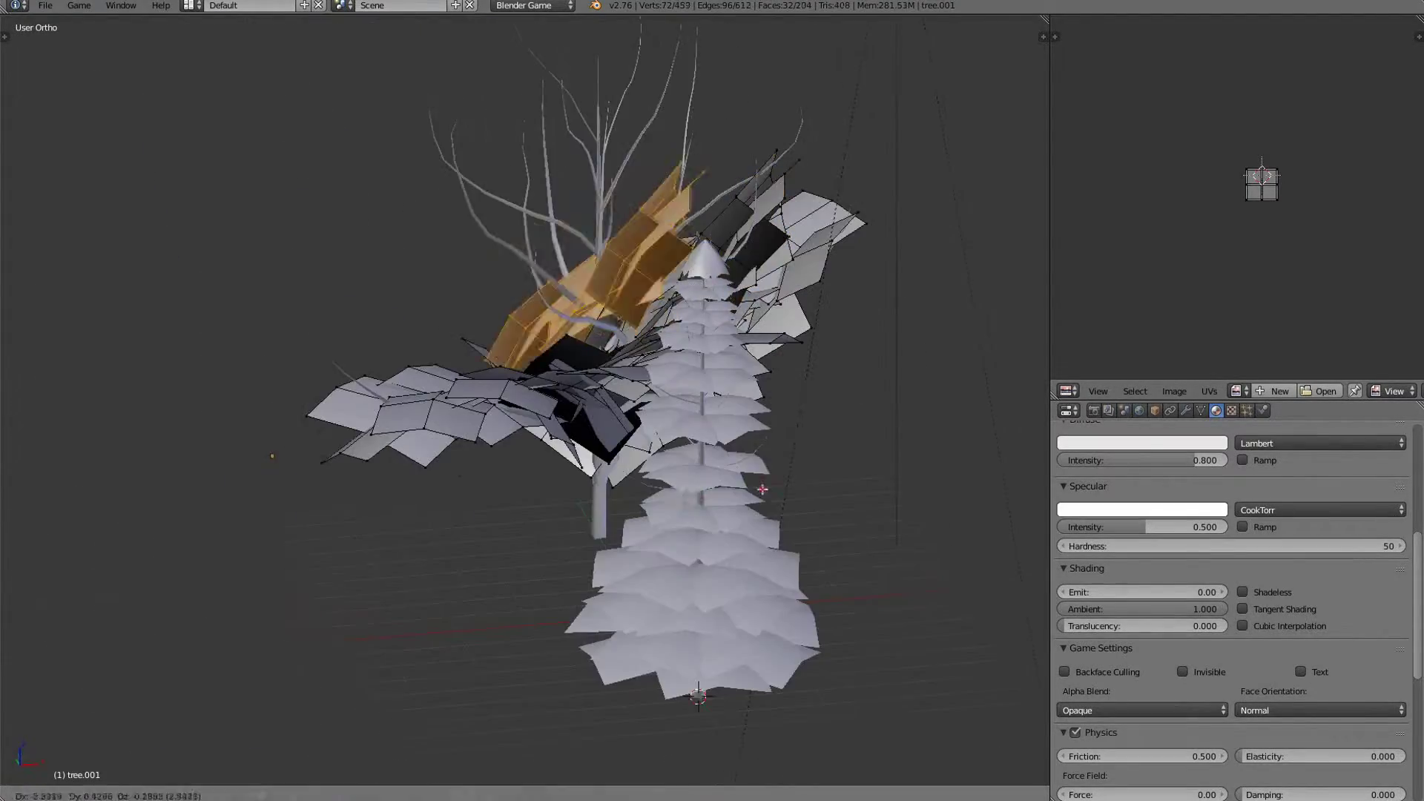
left_click(763, 489)
middle_click_drag(763, 490, 597, 505)
key("shift+d")
left_click(776, 460)
Duplicate the leaf clusters once more onto the crown and freely rotate the new copy.
middle_click_drag(776, 461, 702, 475)
key("shift+d")
left_click(713, 586)
key("r")
key("r")
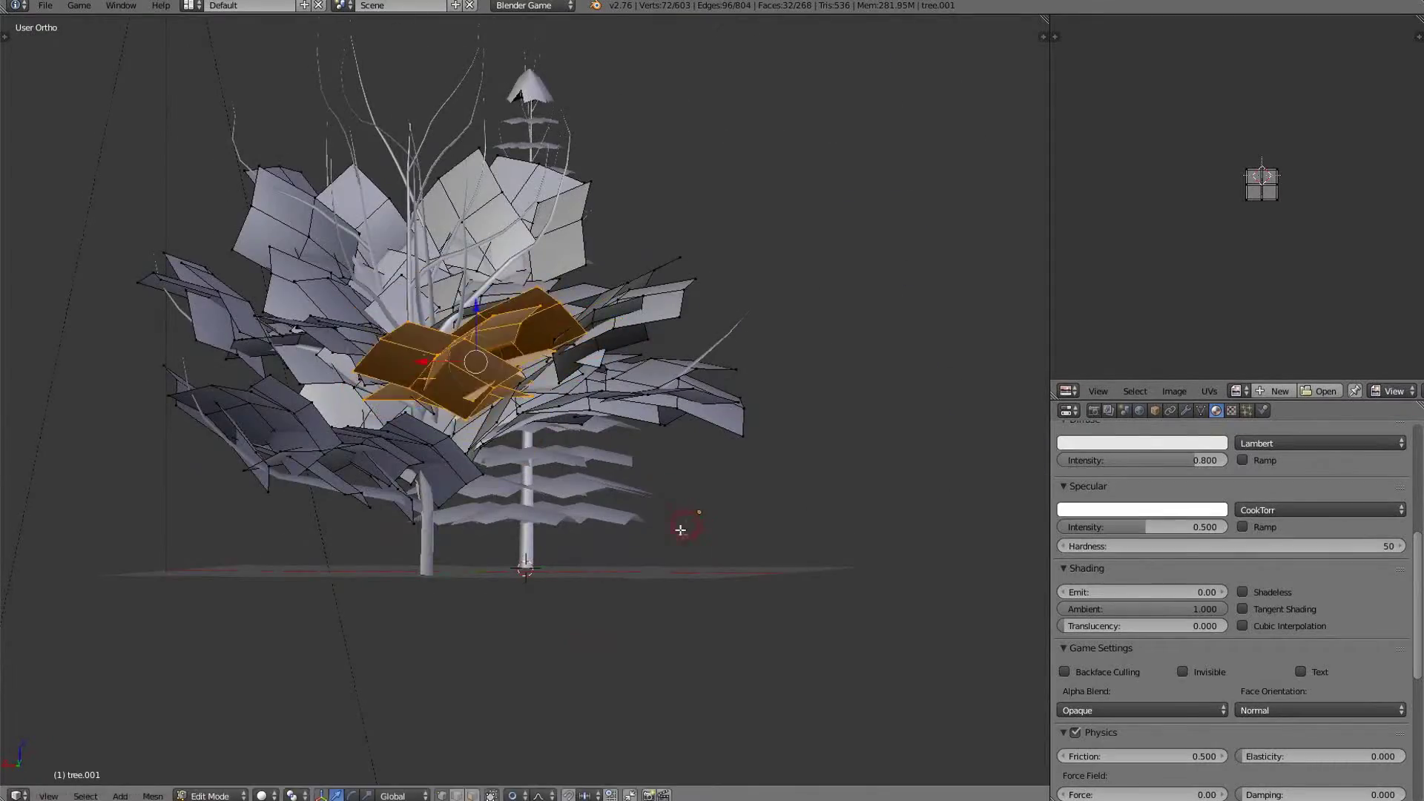
Add two more leaf cluster duplicates in the middle of the crown and adjust the last one's position.
key("shift+d")
left_click(772, 586)
mouse_move(681, 530)
middle_mouse_down()
mouse_move(772, 585)
mouse_move(698, 549)
middle_mouse_up()
key("shift+d")
left_click(681, 557)
middle_click_drag(546, 577, 631, 512)
key("g")
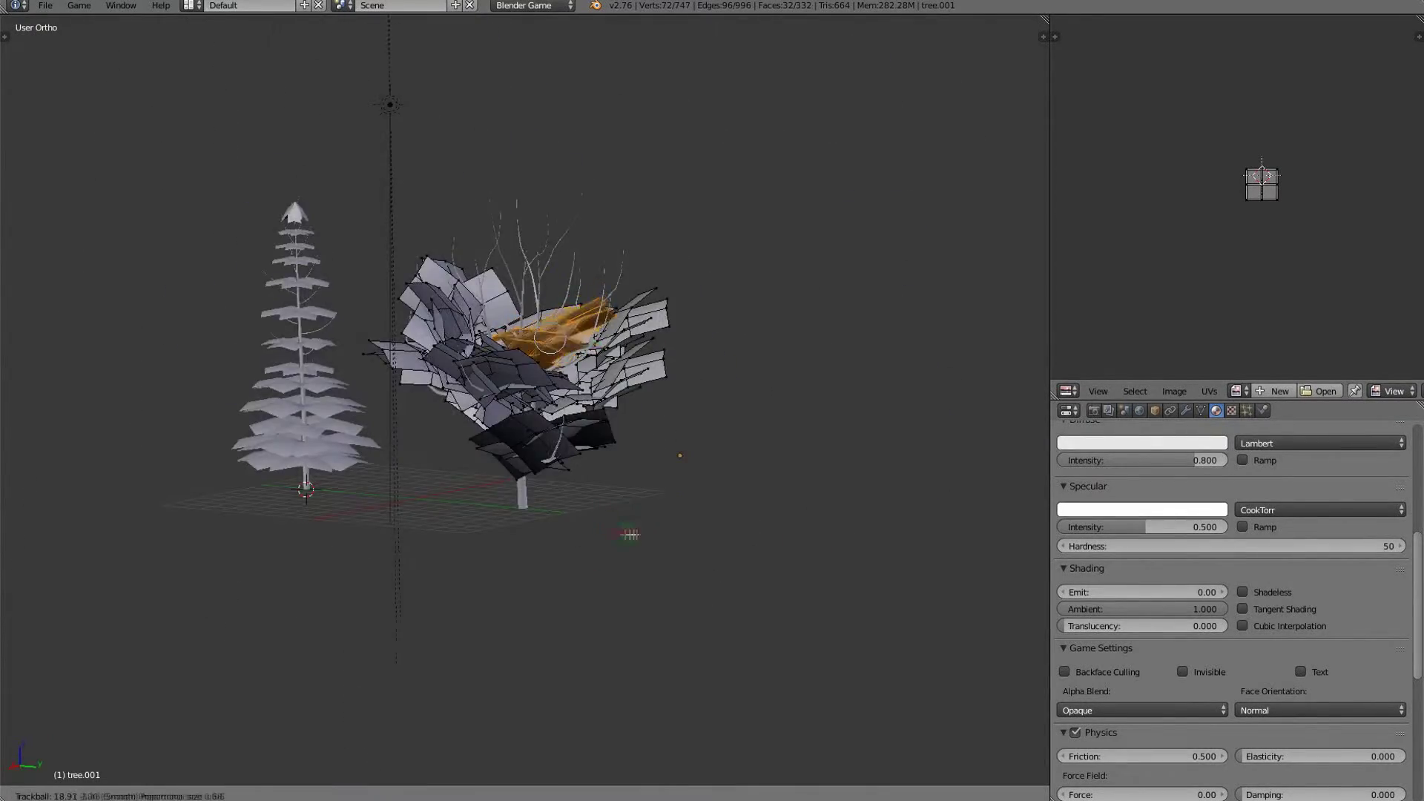
left_click(630, 483)
Box-select the upper leaf clusters, extend the selection to linked geometry and place a duplicate of the group in the crown.
scroll(630, 460, "up", 3)
key("b")
left_click_drag(534, 297, 768, 445)
middle_click_drag(638, 415, 534, 371)
key("ctrl+l")
key("shift+d")
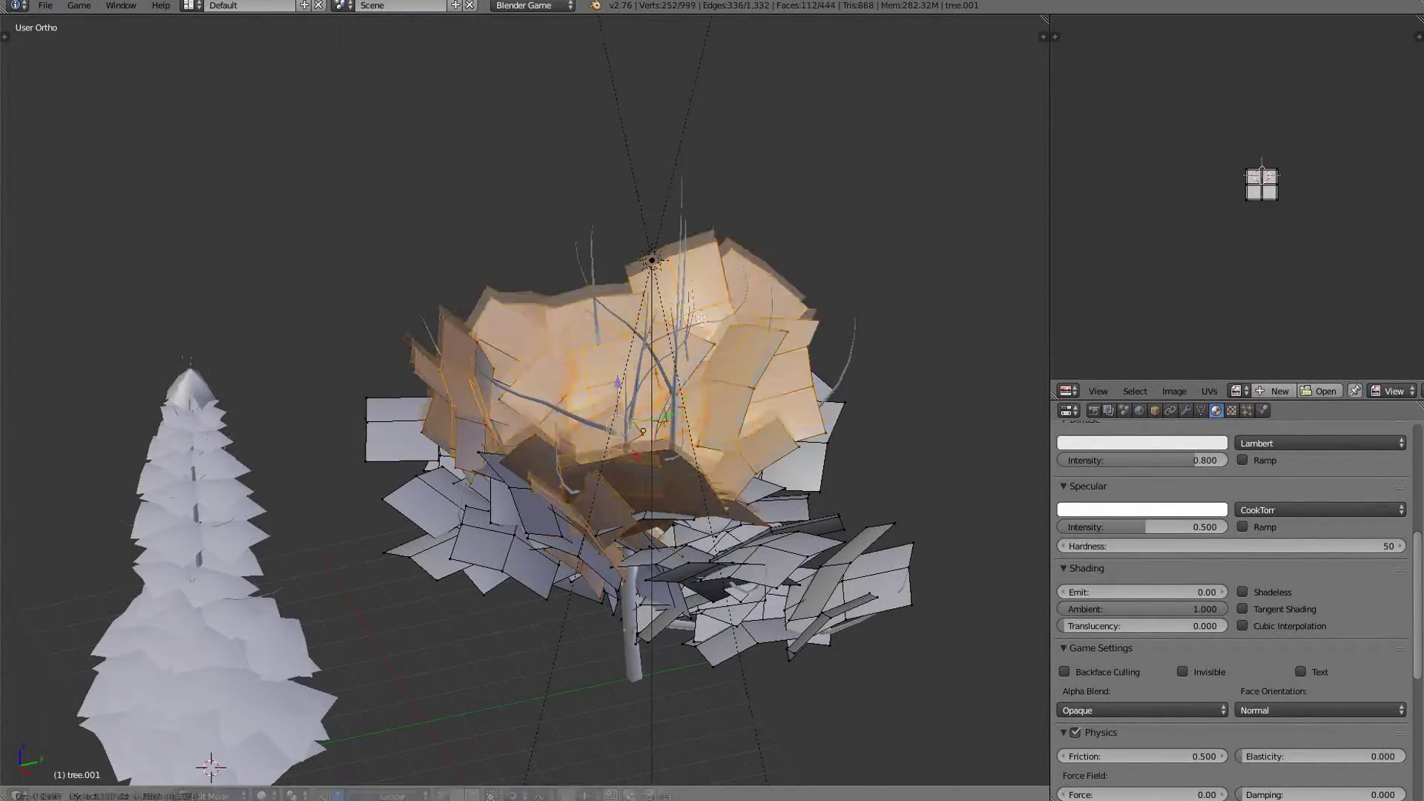
left_click(541, 312)
Duplicate the large group of leaf clusters and fine-tune the copy's position around the upper branches.
middle_click_drag(549, 319, 713, 297)
key("shift+d")
left_click(772, 386)
key("g")
left_click(802, 415)
key("g")
middle_click_drag(801, 419, 866, 436)
left_click(868, 401)
Place two further duplicates of the large leaf group to fill out the crown.
key("shift+d")
left_click(853, 493)
key("shift+d")
left_click(778, 390)
Return to Object Mode, switch the viewport to textured shading and deselect everything.
scroll(778, 390, "down", 1)
mouse_move(779, 390)
middle_mouse_down()
mouse_move(675, 439)
mouse_move(788, 374)
mouse_move(668, 386)
mouse_move(682, 409)
mouse_move(609, 384)
middle_mouse_up()
key("Tab")
key("alt+z")
scroll(682, 410, "up", 2)
key("a")
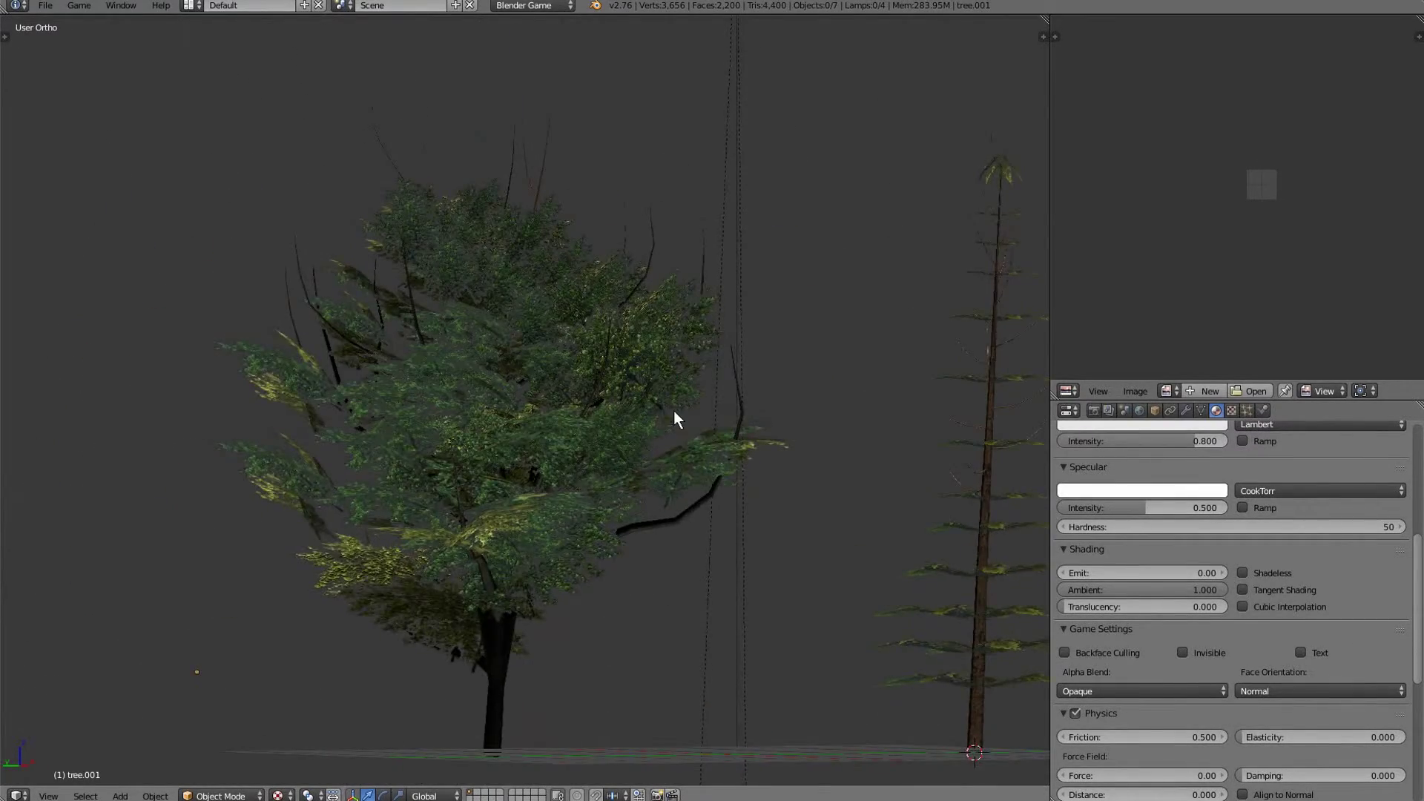
Select the linked low-hanging leaf cluster below the side branch, raise it along Z and freely rotate it to follow the branch.
key("shift+f")
key("a")
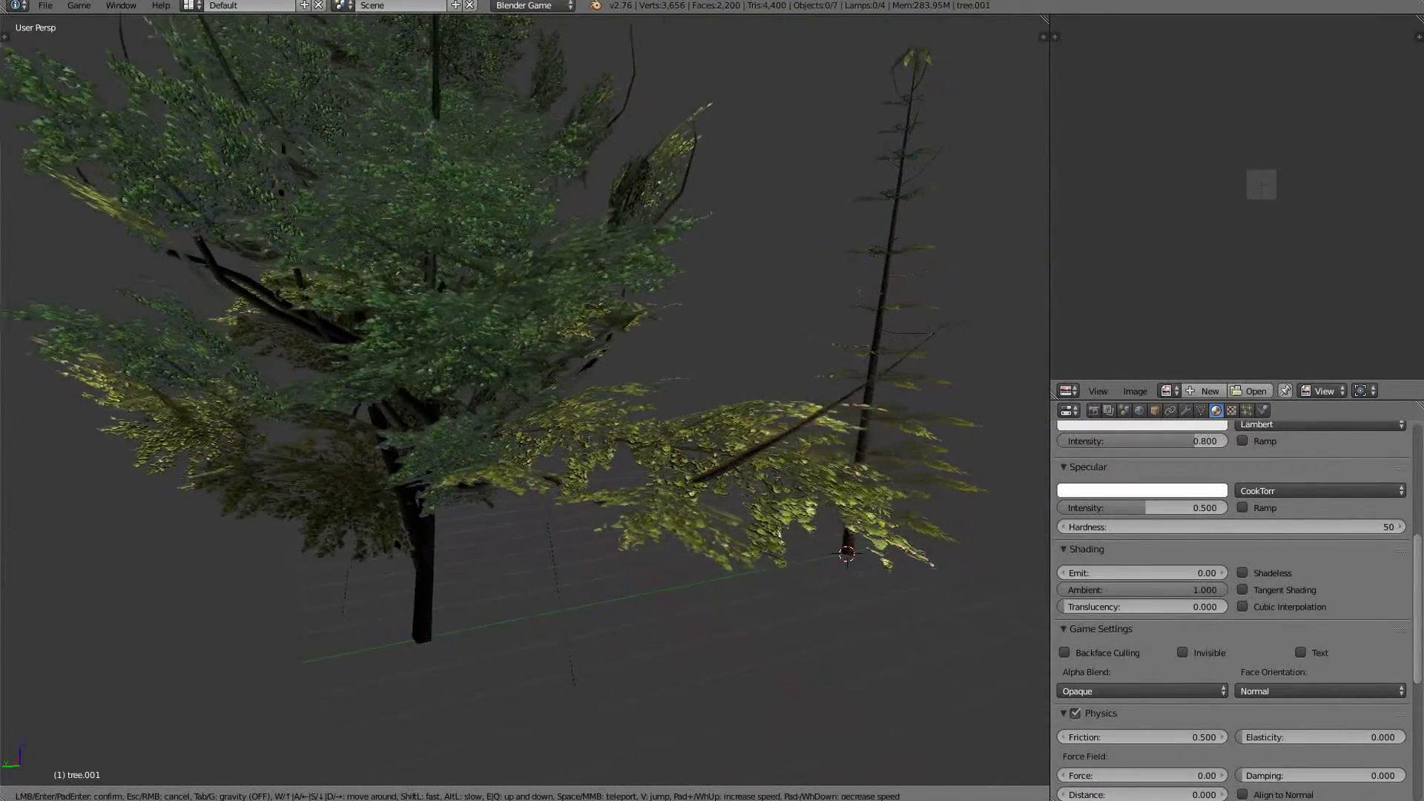
key("Return")
key("Tab")
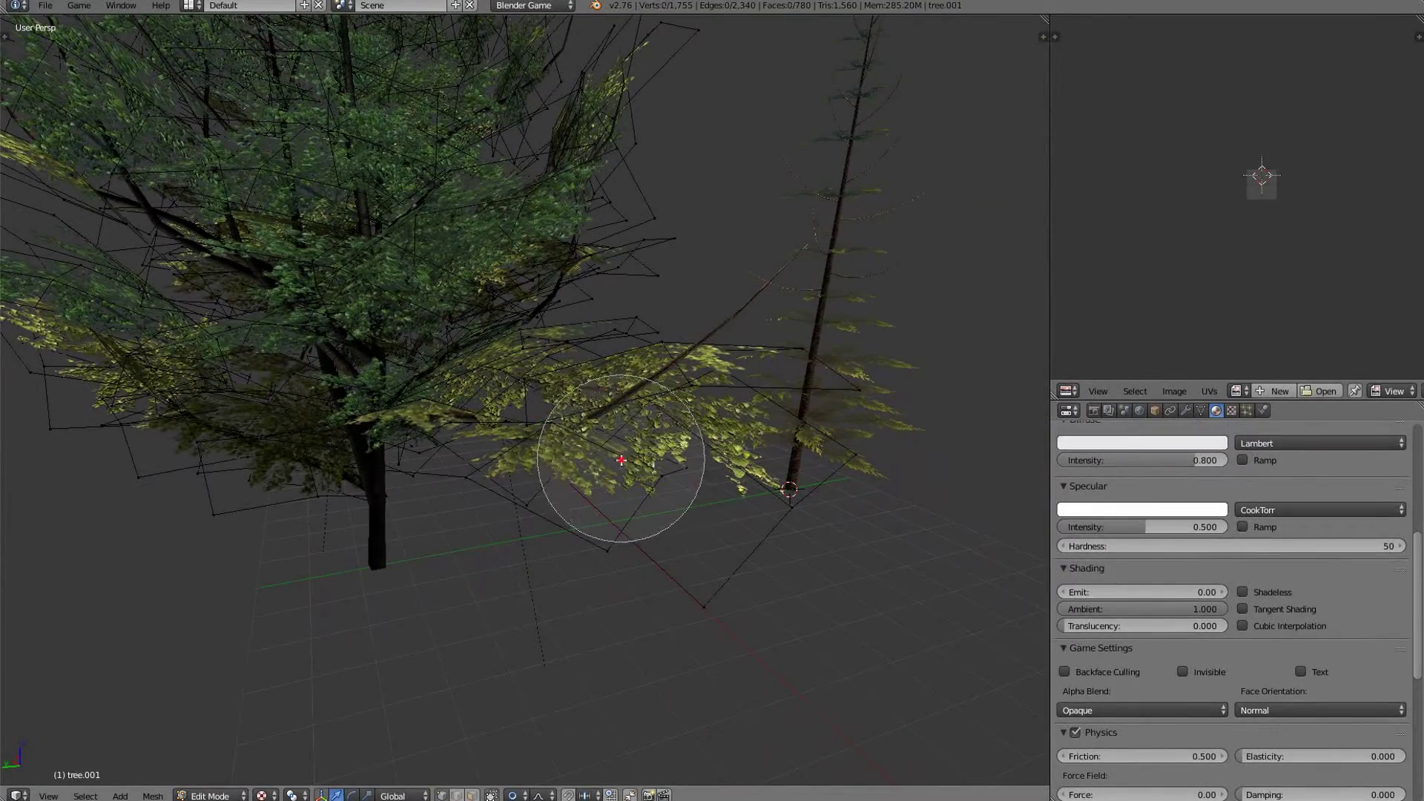
key("ctrl+l")
key("g")
key("z")
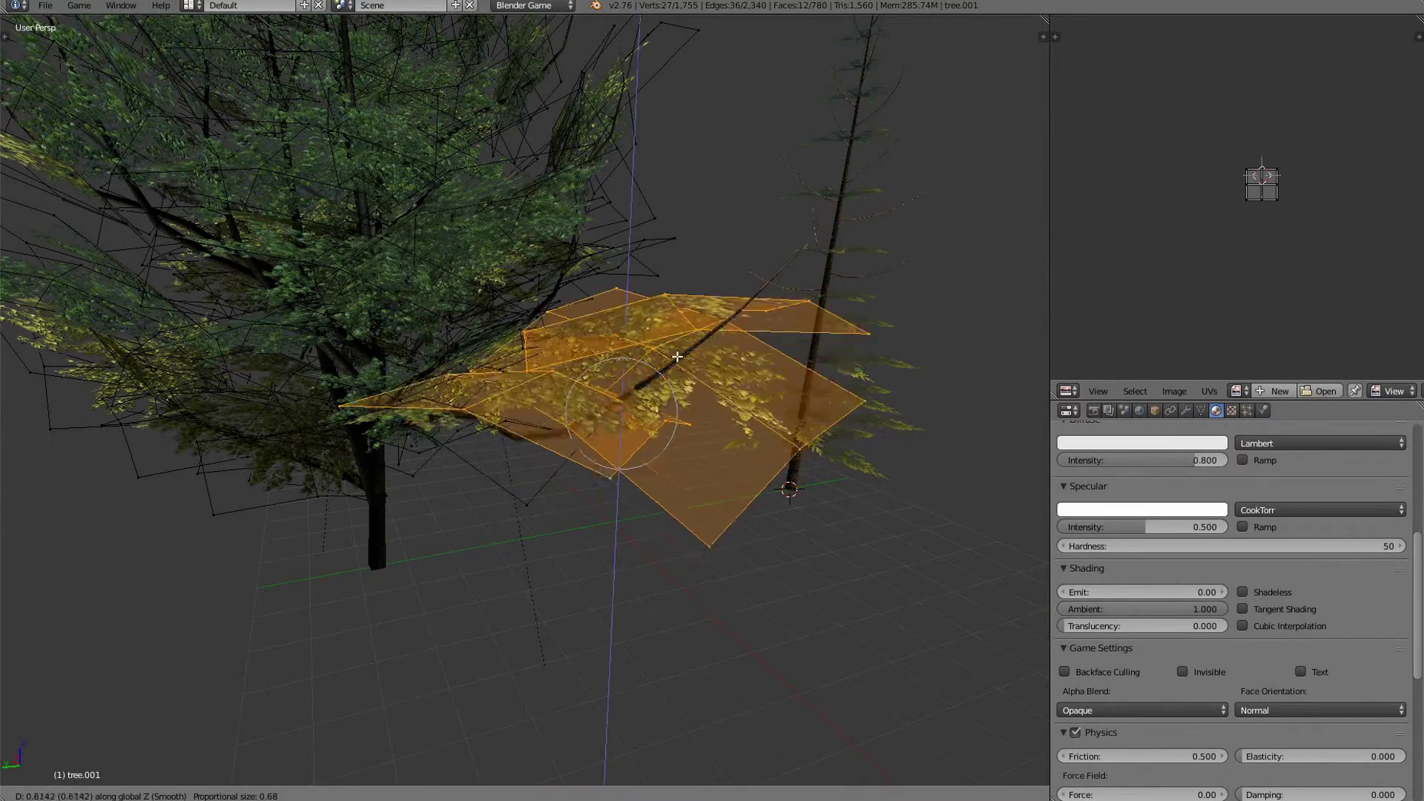
left_click(715, 370)
key("r")
key("r")
key("Return")
key("Tab")
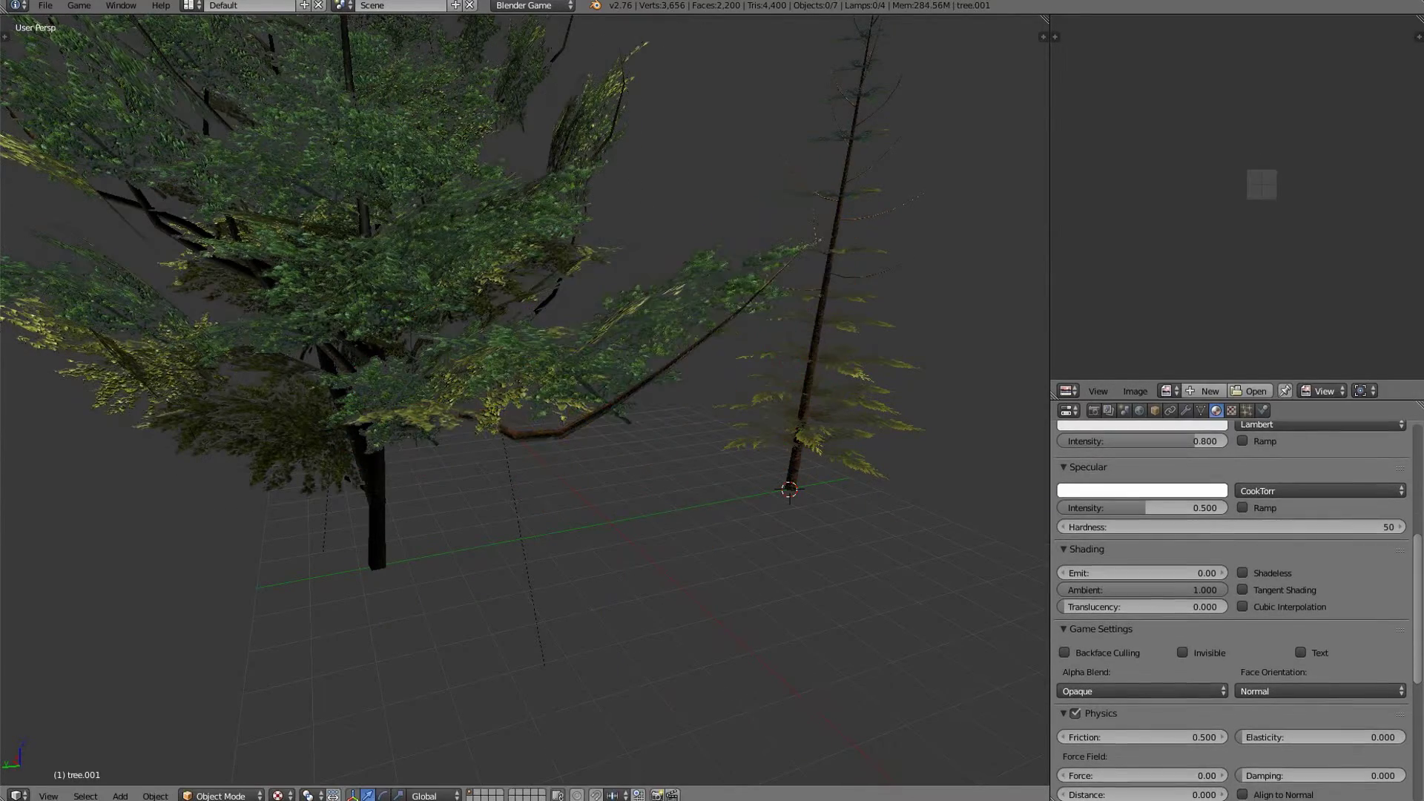
Fly around the leafy tree and examine its foliage coverage from below, close up and from all sides.
key("w")
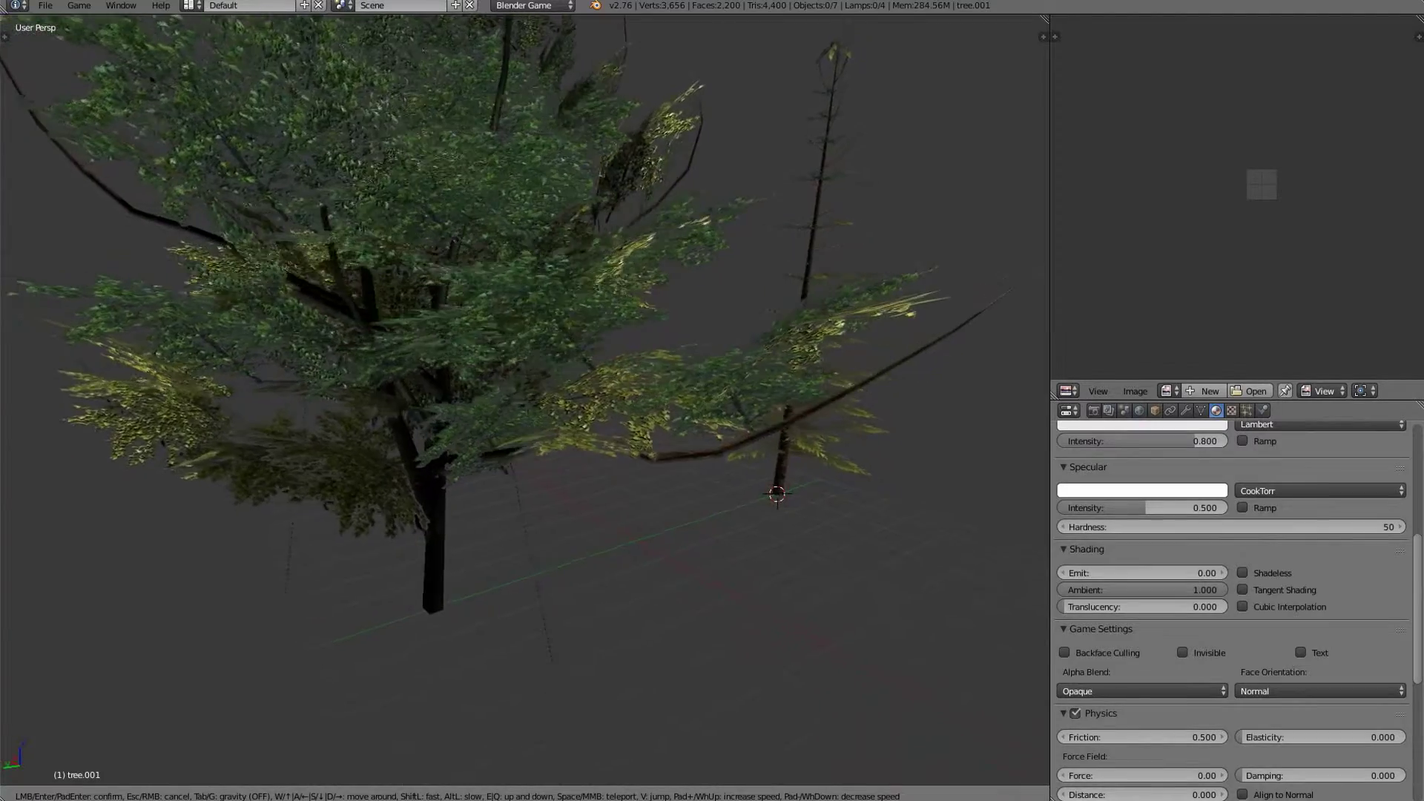
key("w")
key("q")
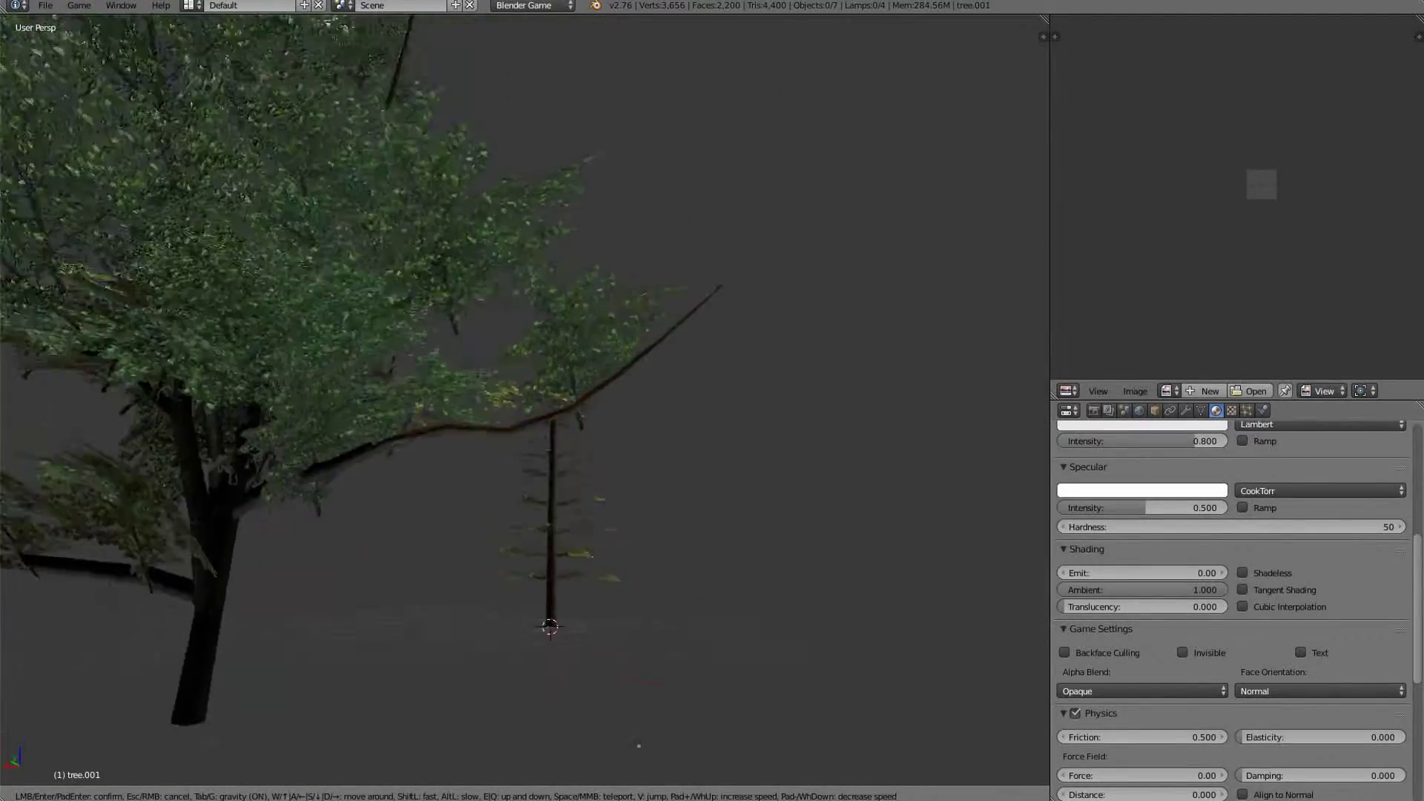
key("w")
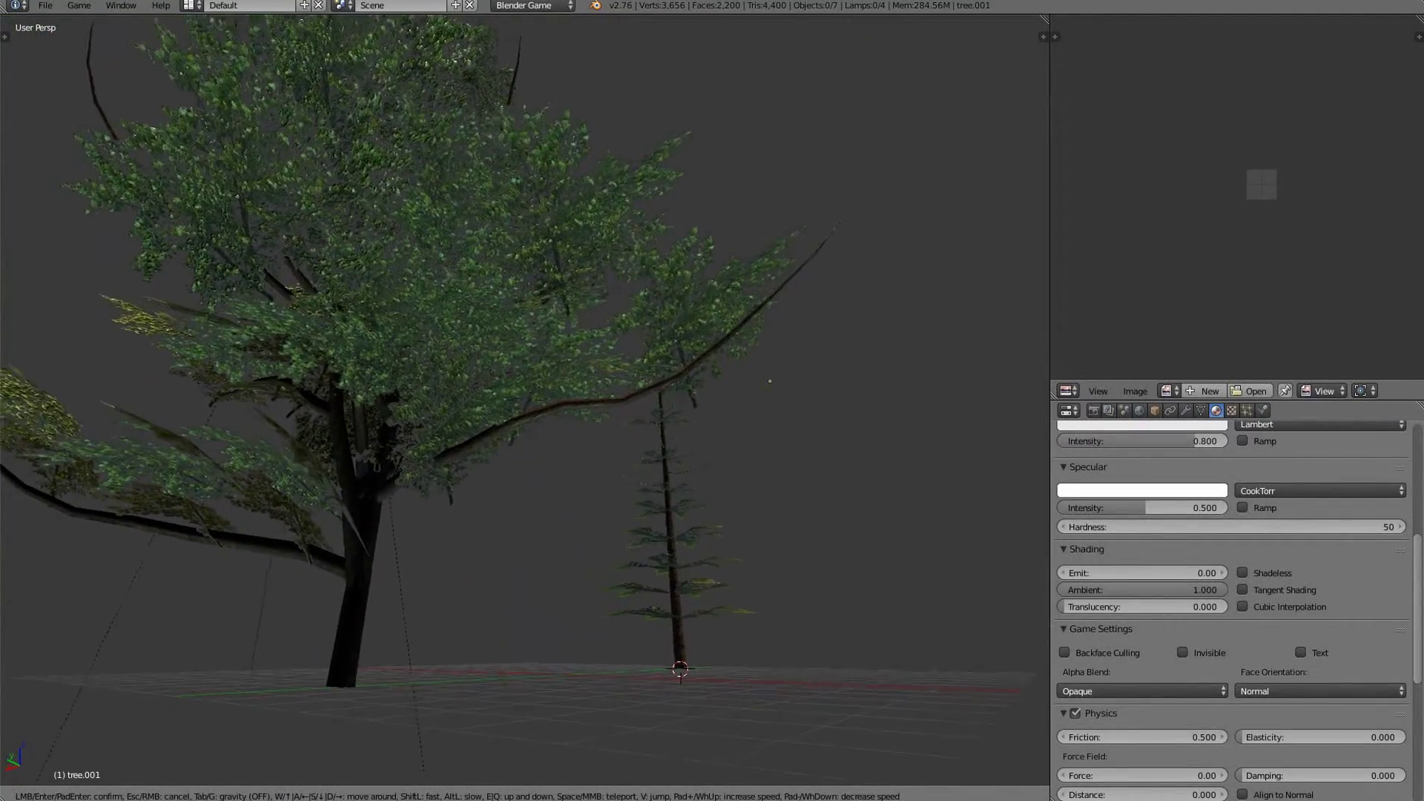
key("s")
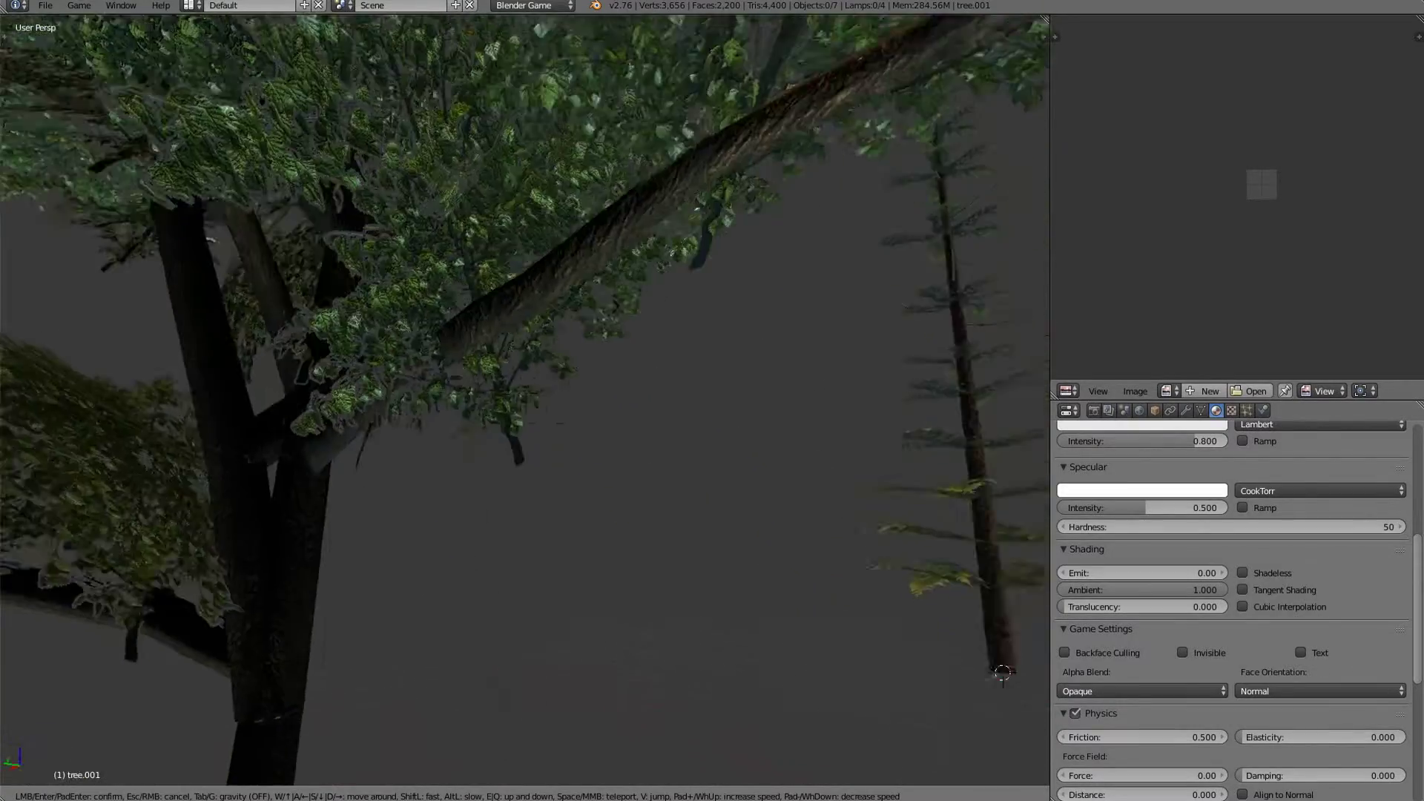
key("s")
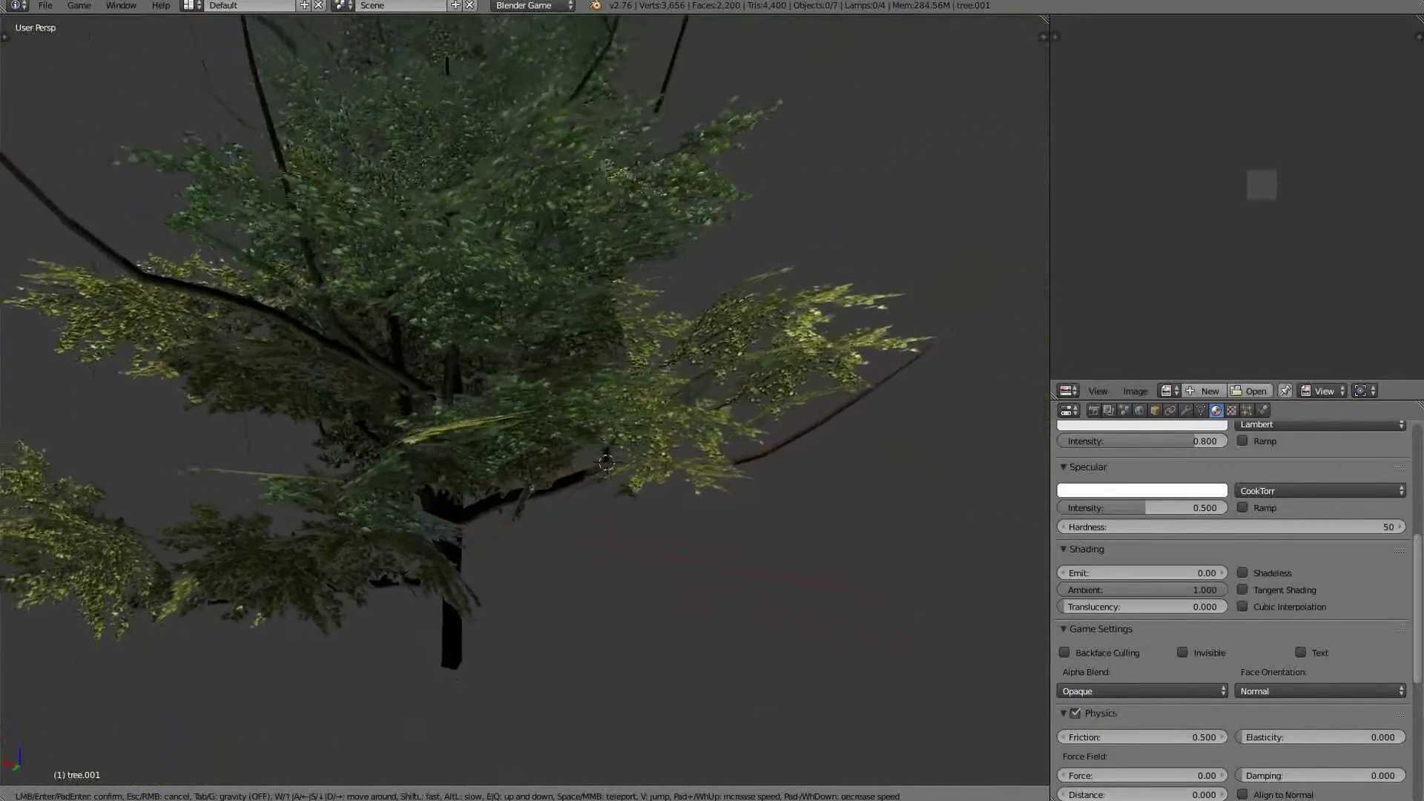
key("s")
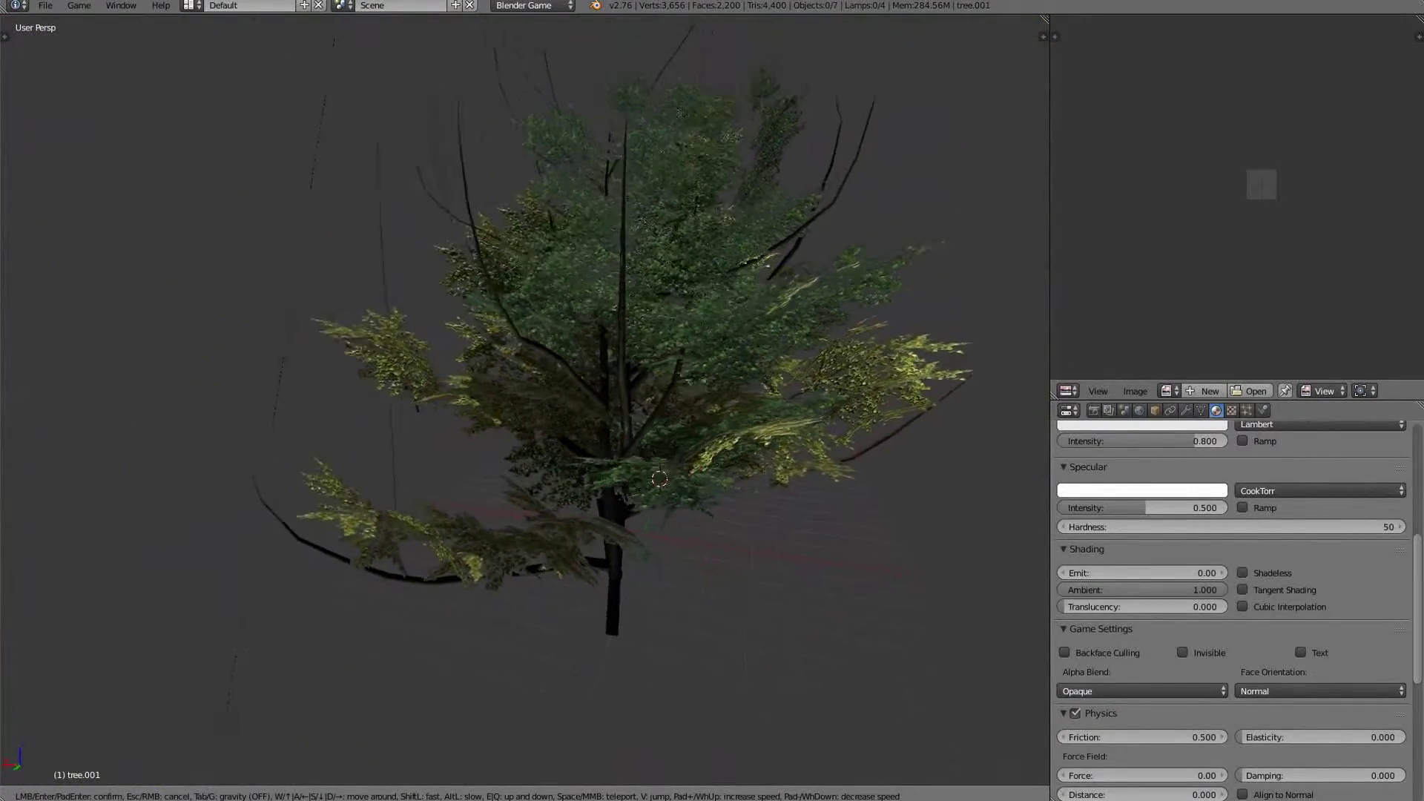
key("a")
key("w")
key("s")
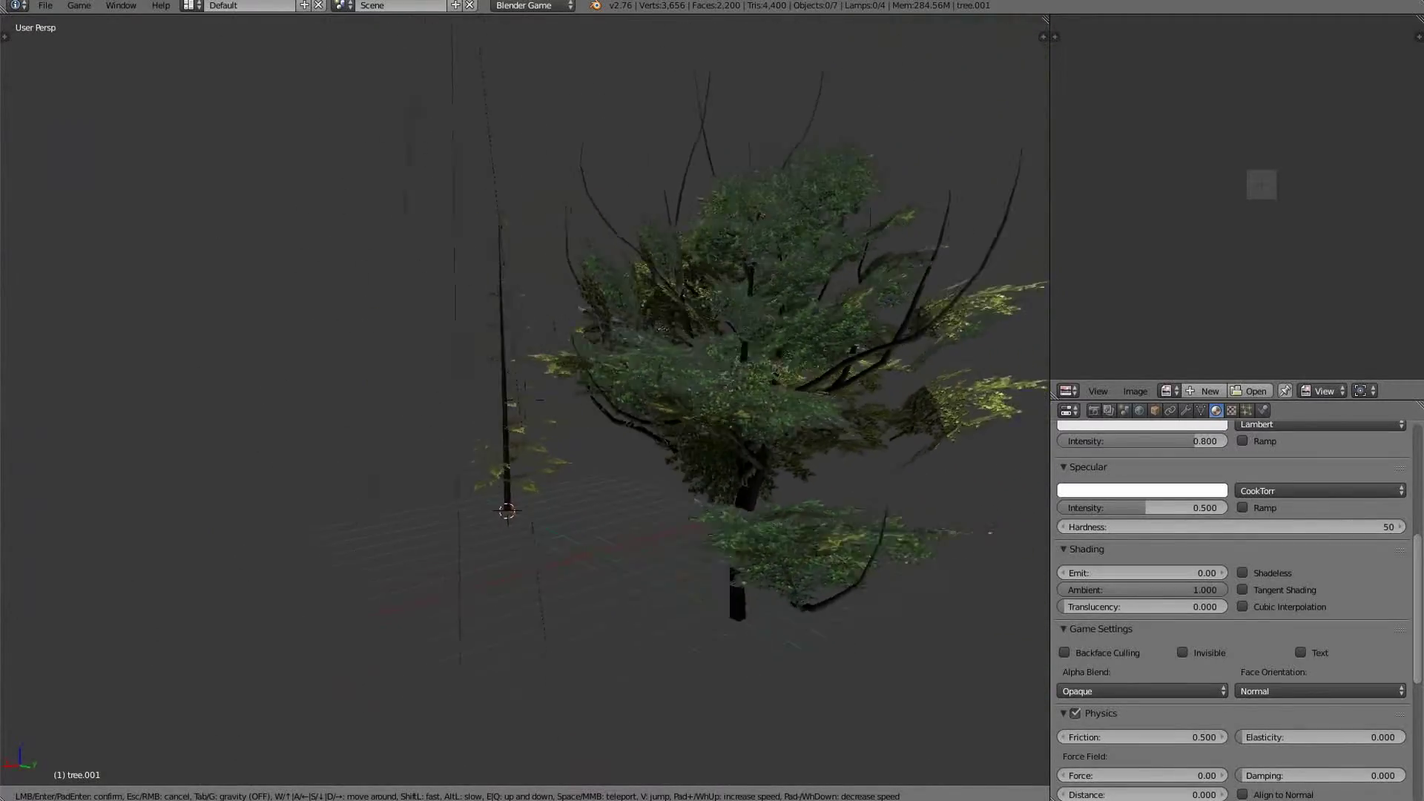
key("a")
key("w")
key("a")
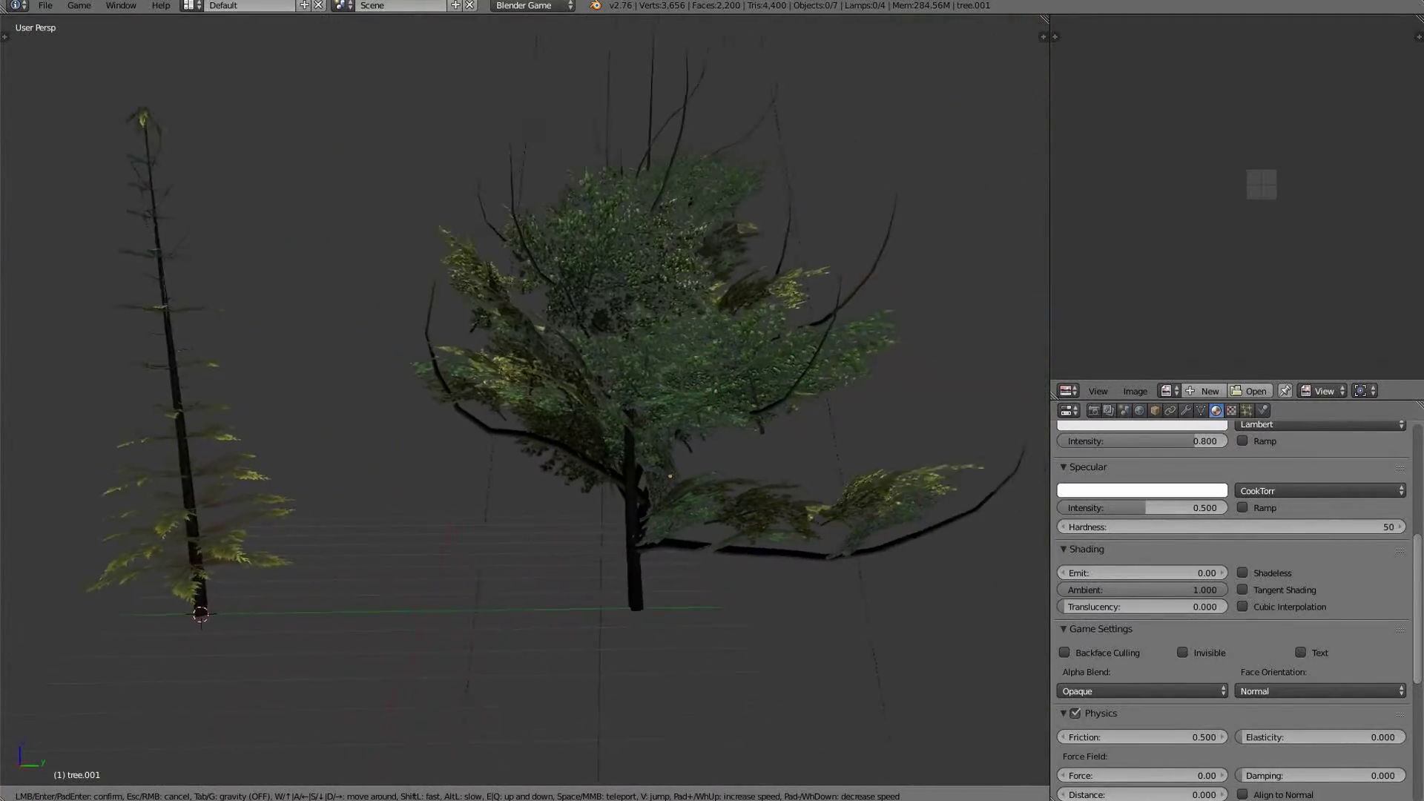
Select the leaf clusters along the lowest branch in Edit Mode and return to Object Mode with nothing selected.
left_click(582, 441)
key("Tab")
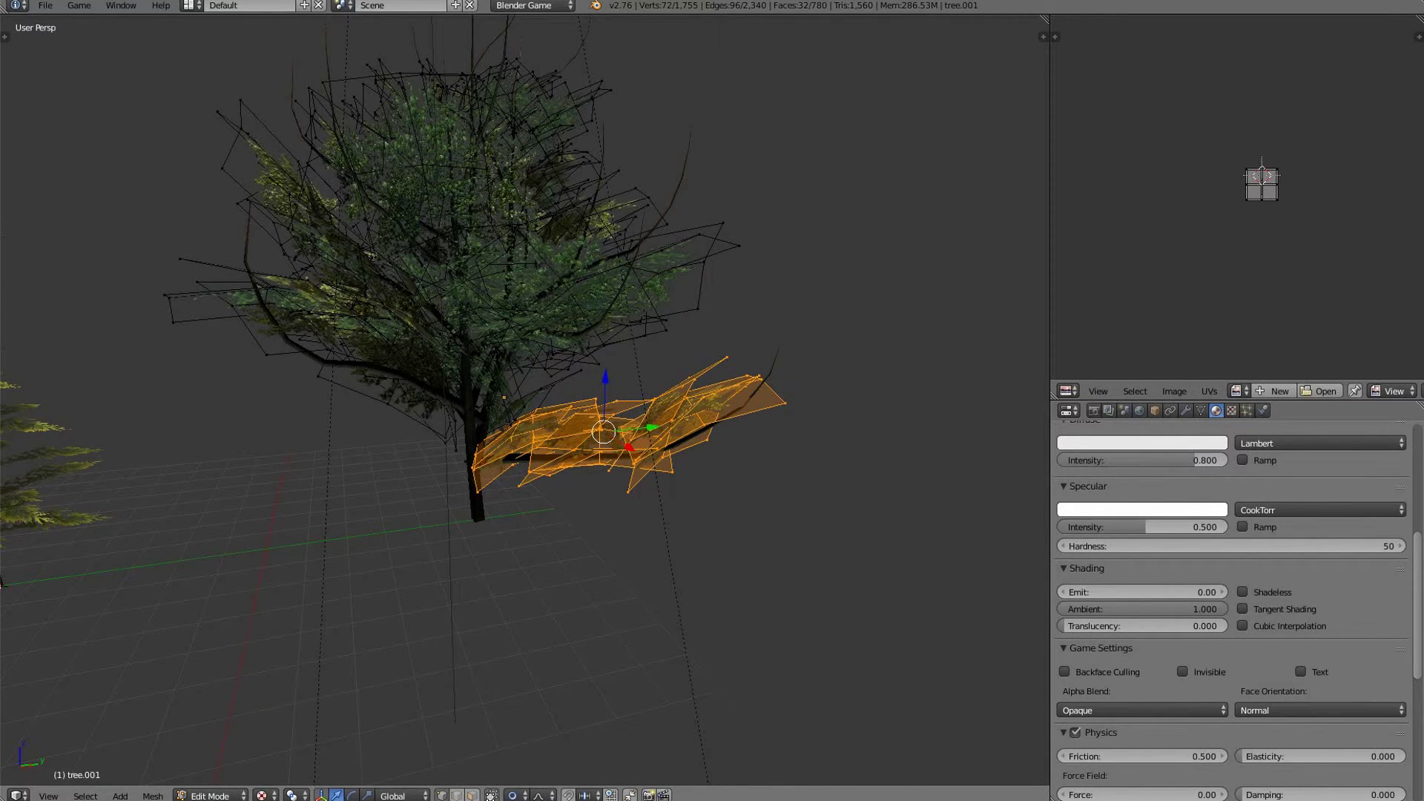
key("shift+f")
key("s")
key("w")
key("a")
left_click(524, 407)
key("Tab")
key("a")
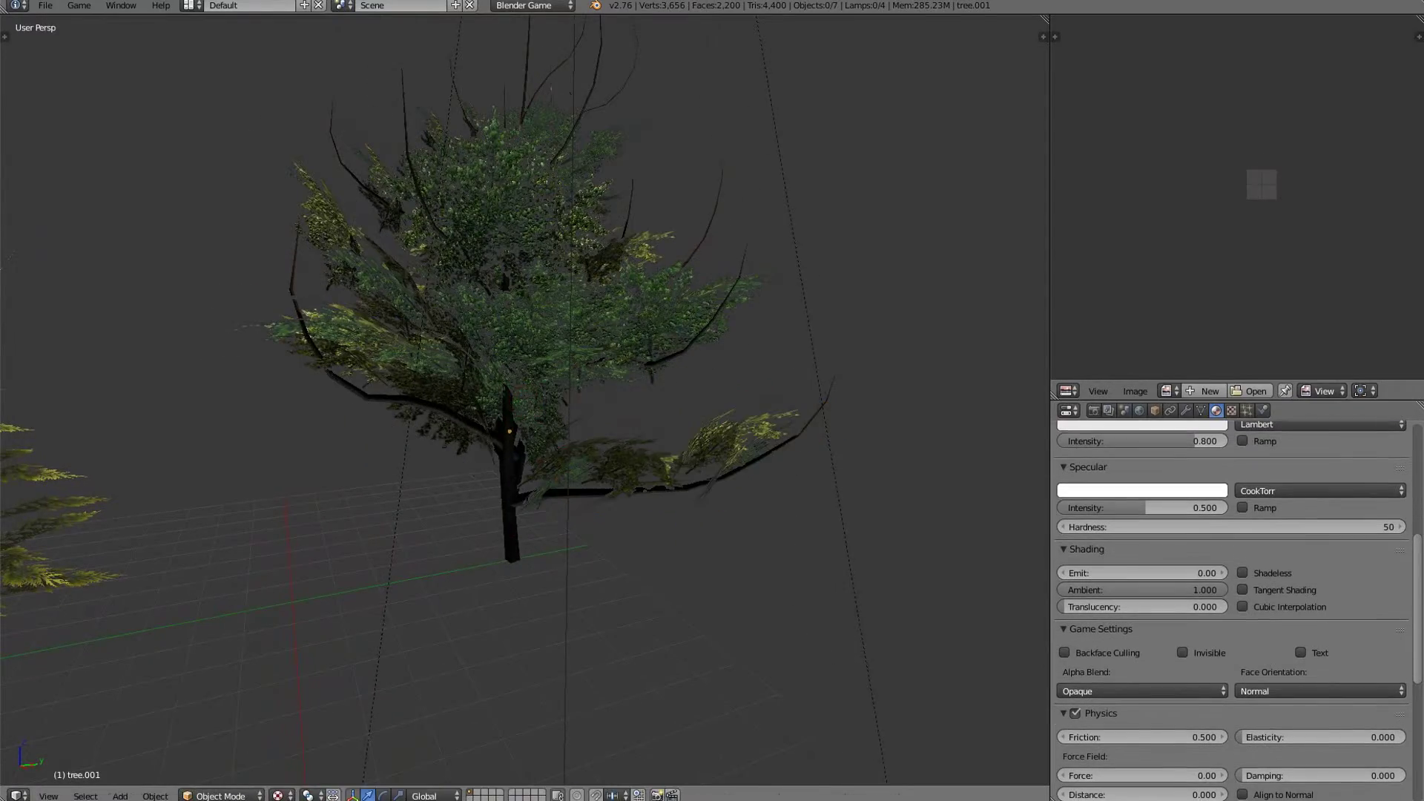
Fly around the scene and examine the finished leafy tree and the pine from several distances.
key("shift+f")
key("w")
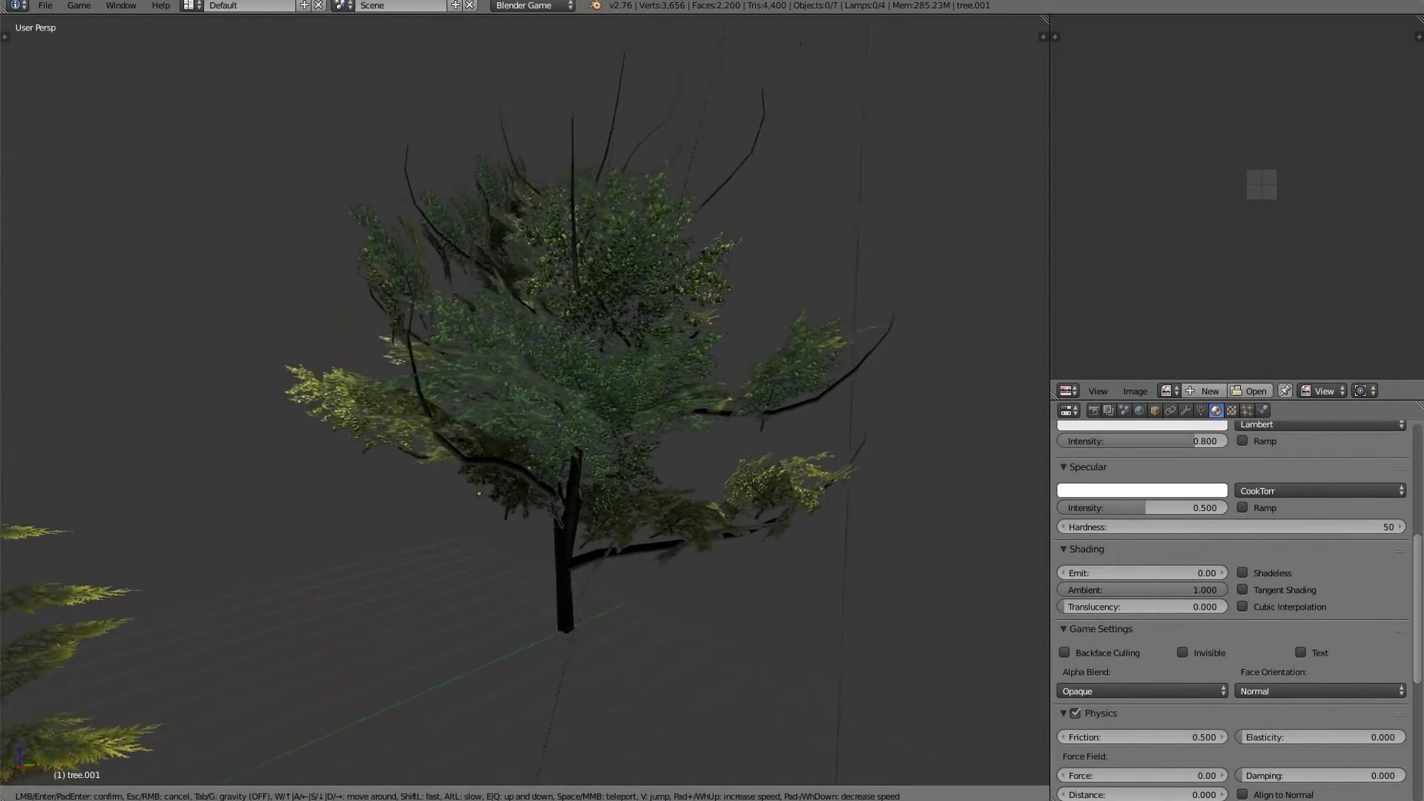
key("s")
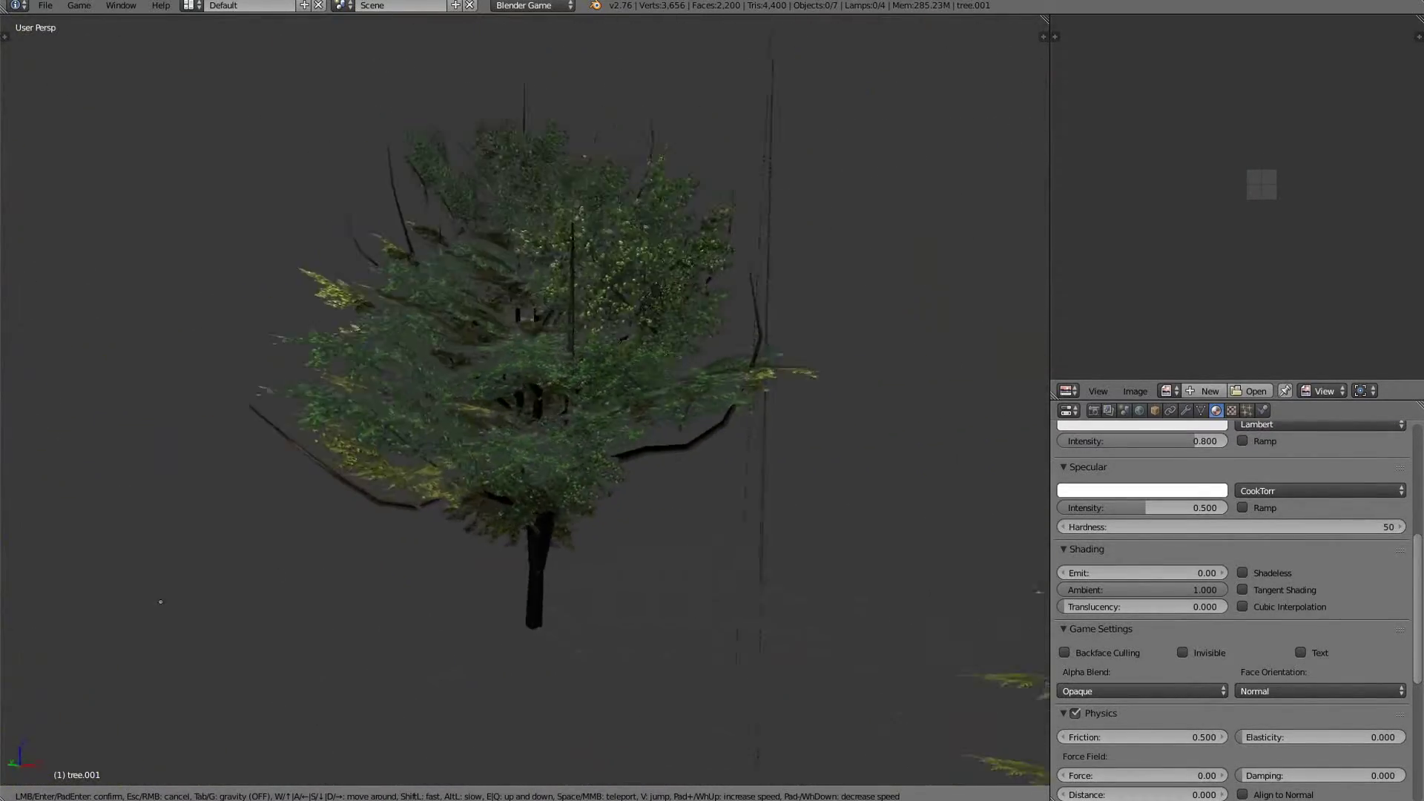
key("a")
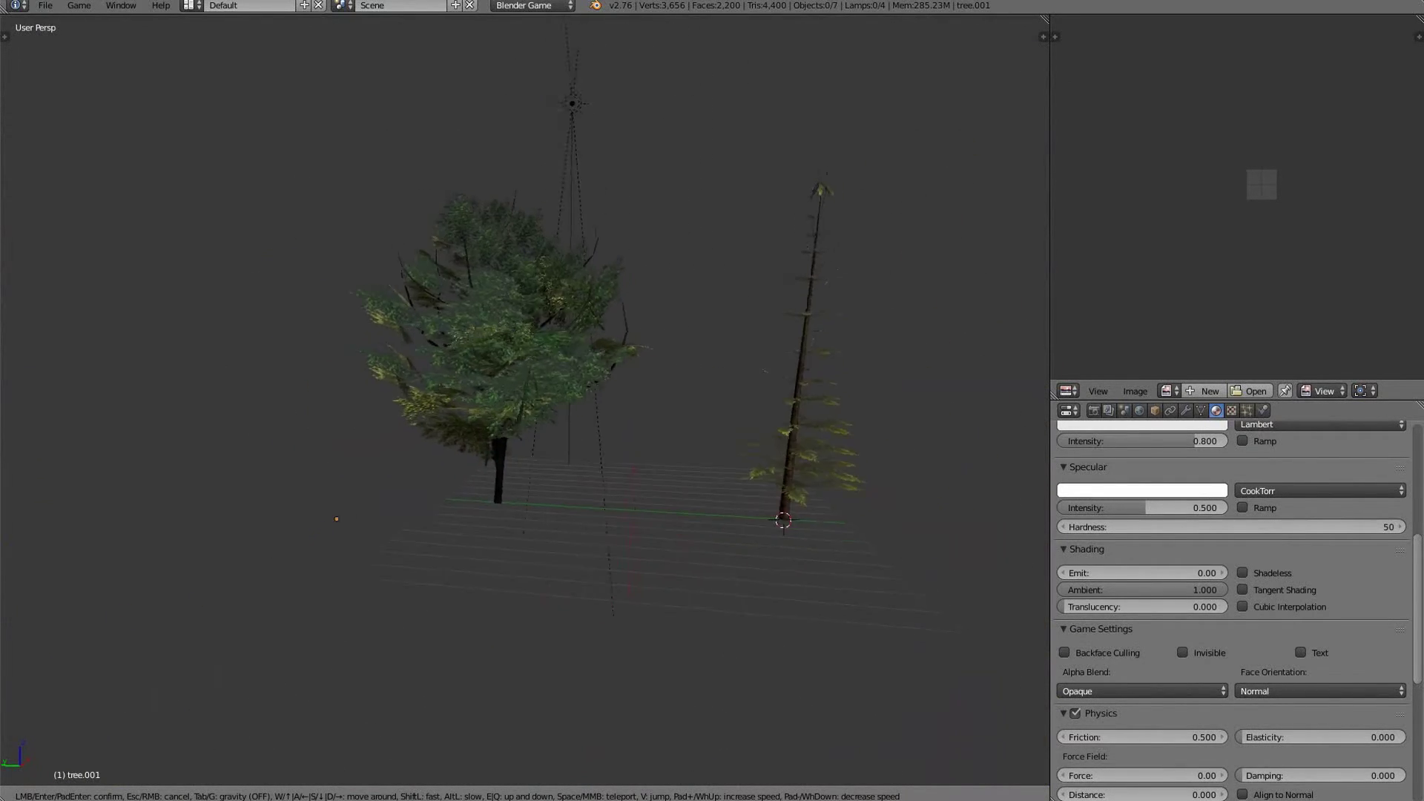
key("w")
key("s")
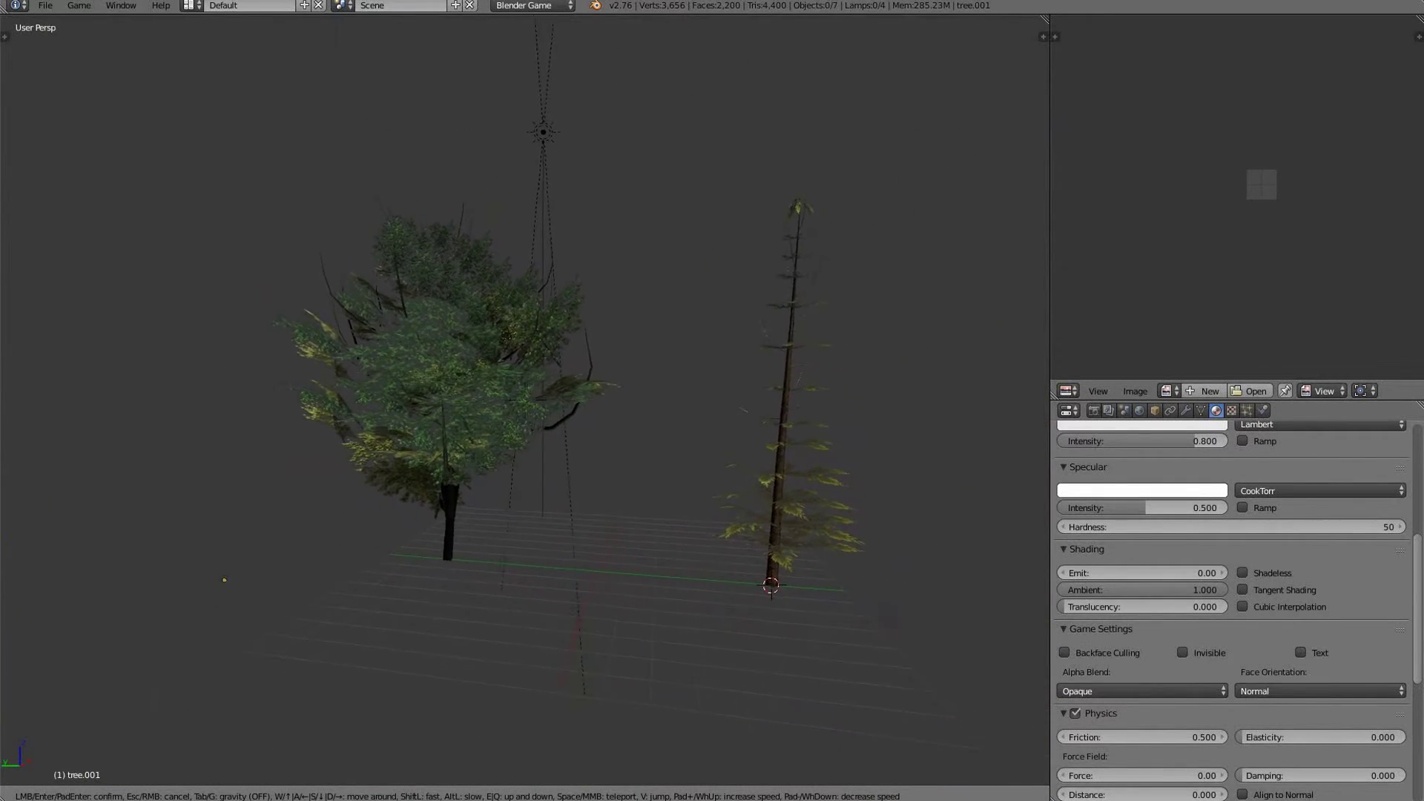
key("w")
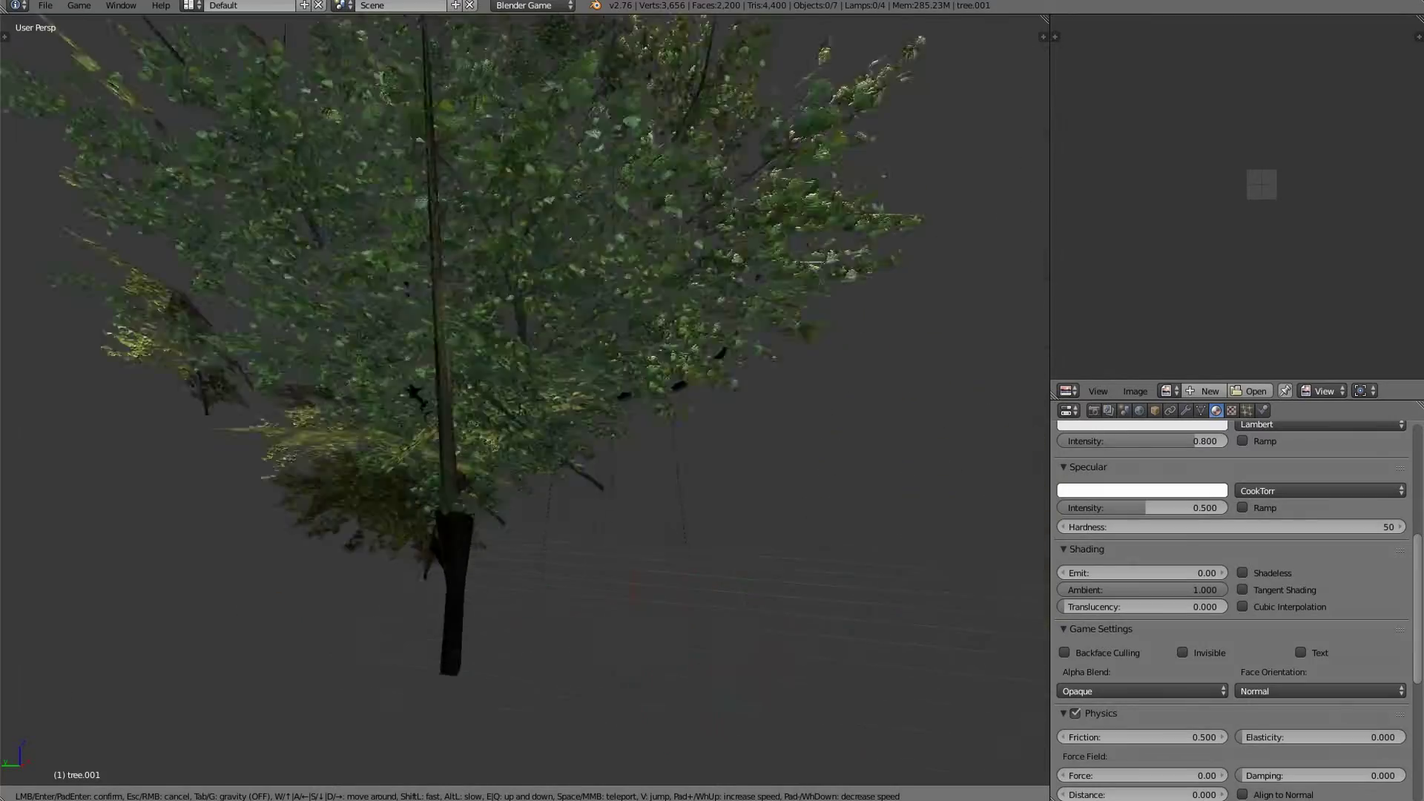
key("s")
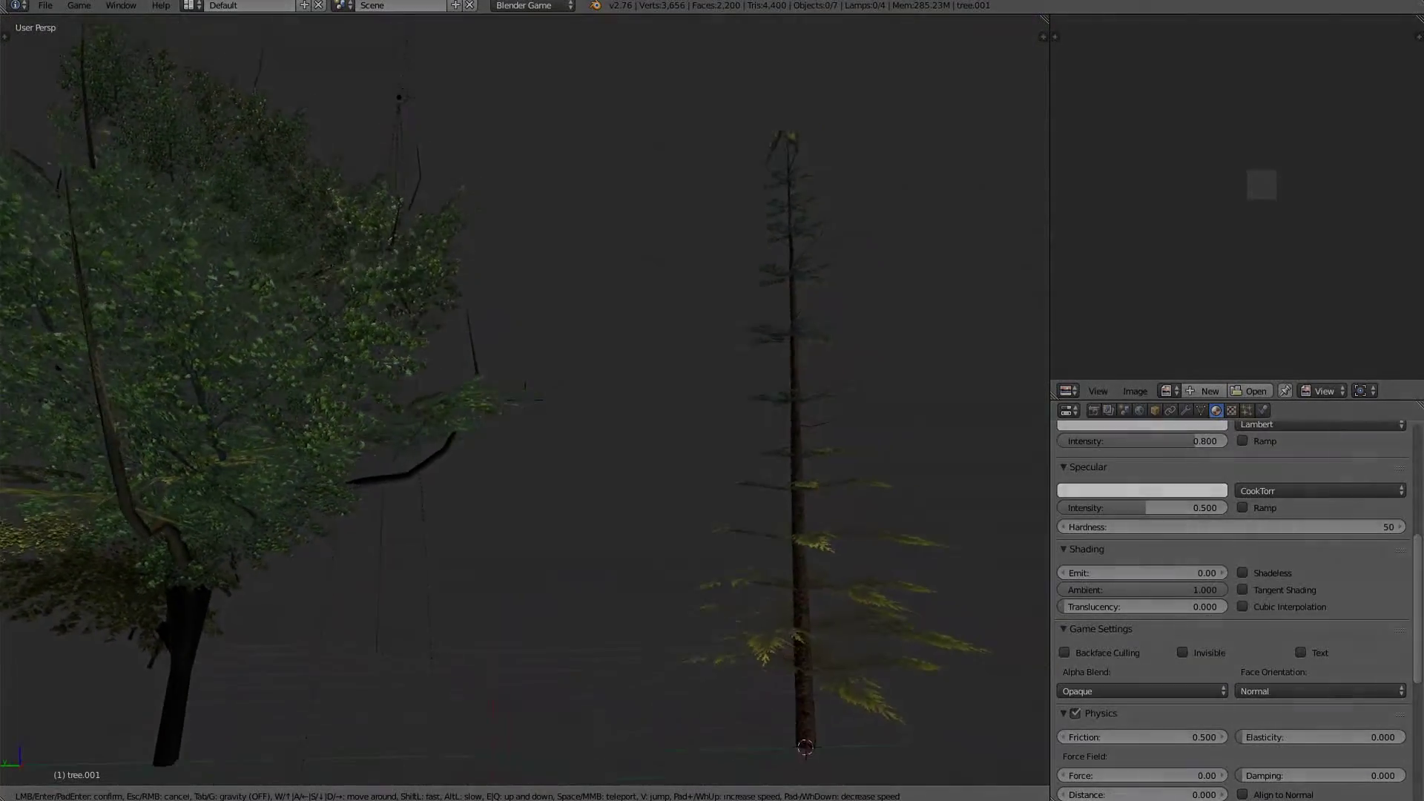